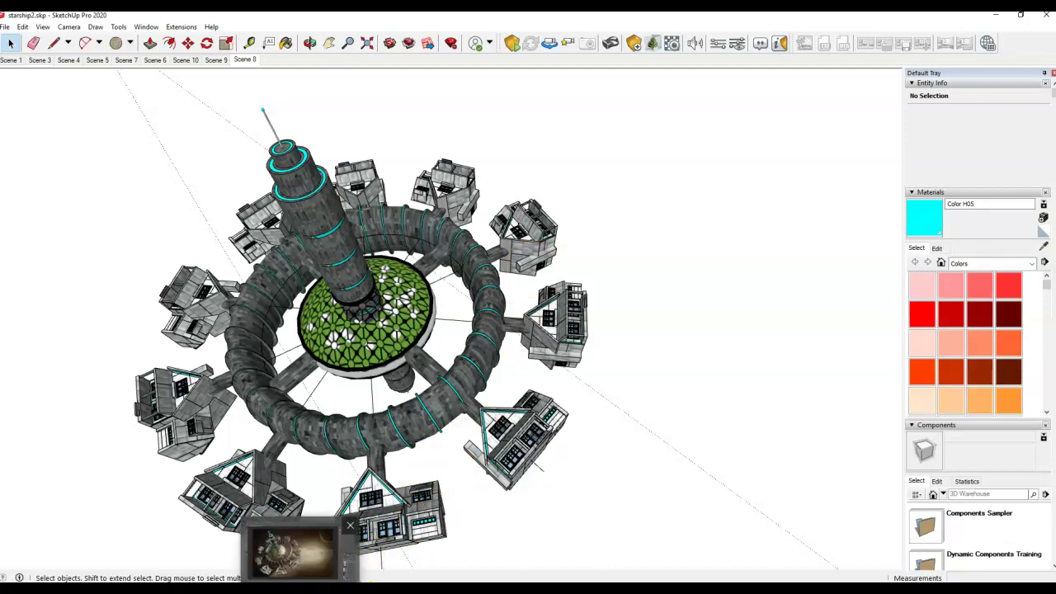
- Switch to Photoshop and examine the 13-30 lights.png and 3-00 lights.png renderings
click(337, 561)
click(192, 53)
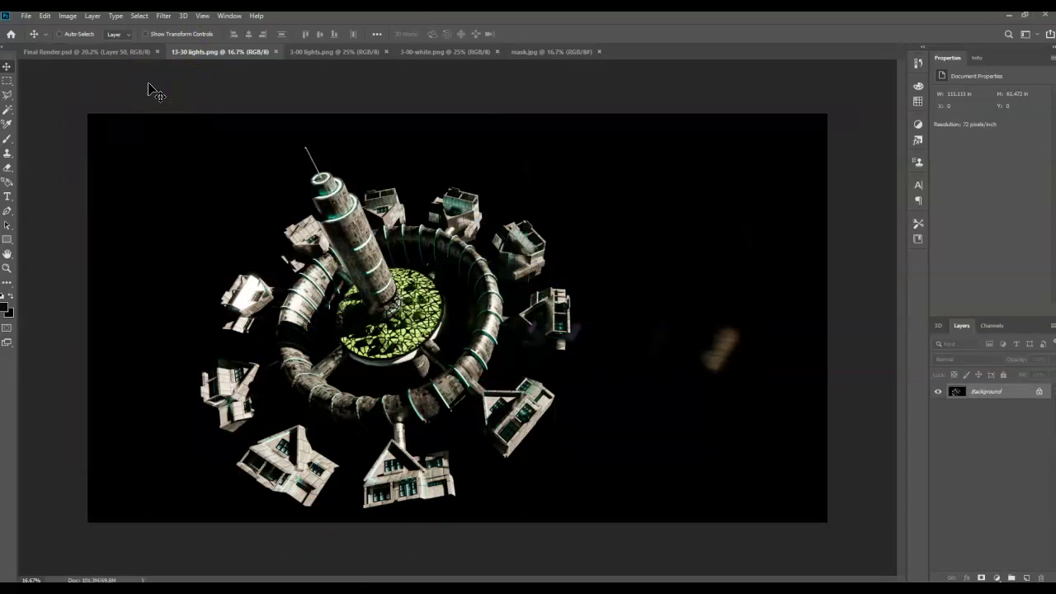
click(227, 137)
click(307, 52)
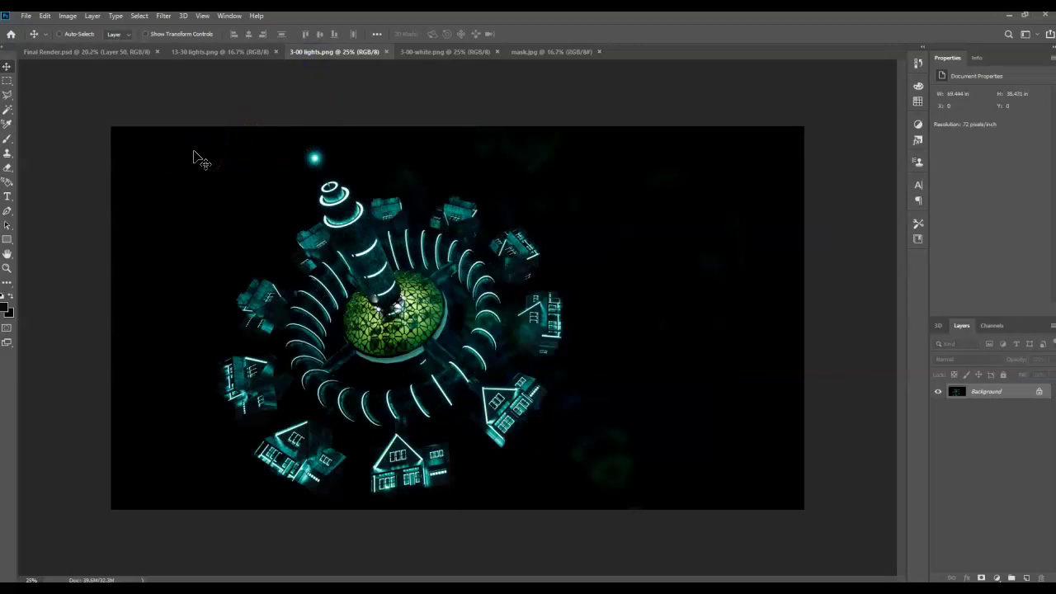
drag(281, 208, 230, 212)
click(316, 306)
click(272, 287)
mouse_move(324, 265)
mouse_down()
mouse_move(318, 256)
mouse_move(493, 290)
mouse_move(432, 325)
mouse_move(398, 307)
mouse_move(446, 311)
mouse_move(464, 288)
mouse_move(445, 172)
mouse_move(415, 172)
mouse_move(467, 248)
mouse_move(515, 39)
mouse_up()
- Compare the 3-00-white.png rendering with the two lights renderings, and view the mask.jpg image
click(464, 51)
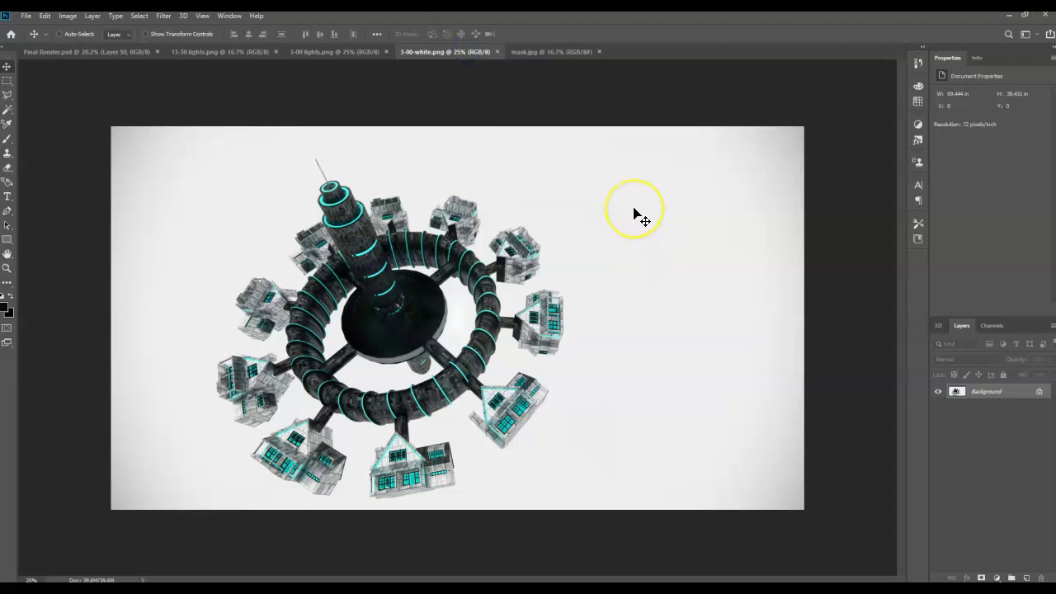
mouse_move(401, 282)
mouse_down()
mouse_move(422, 309)
mouse_move(396, 200)
mouse_move(465, 173)
mouse_up()
click(527, 170)
click(217, 51)
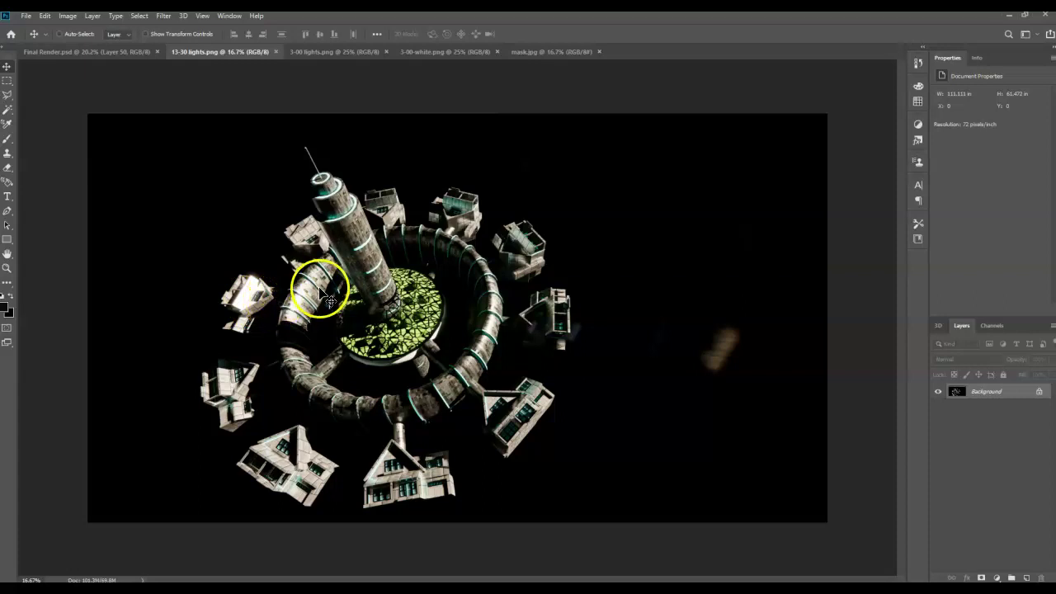
click(441, 49)
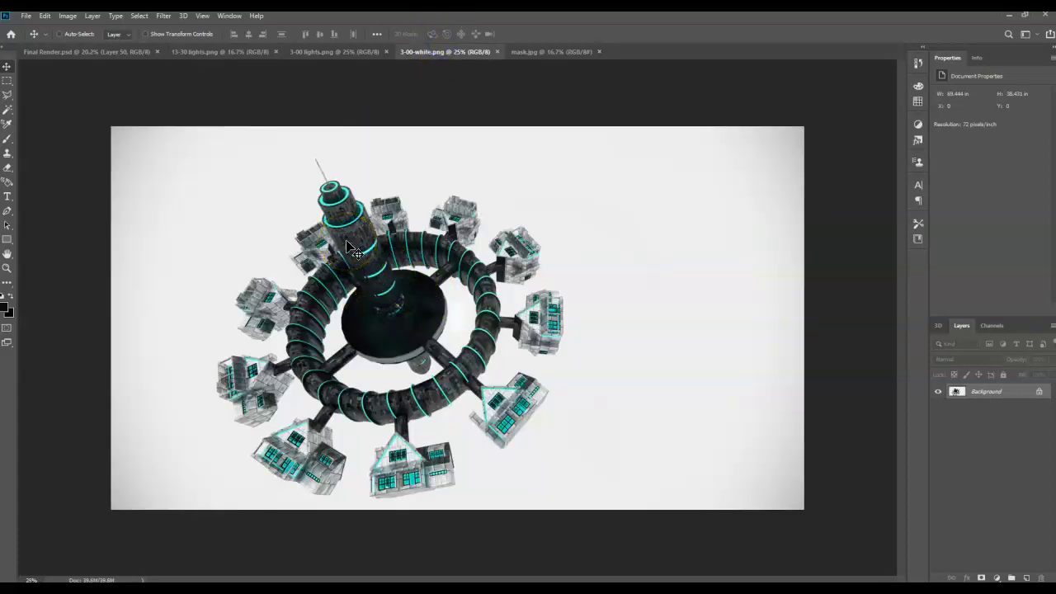
click(233, 52)
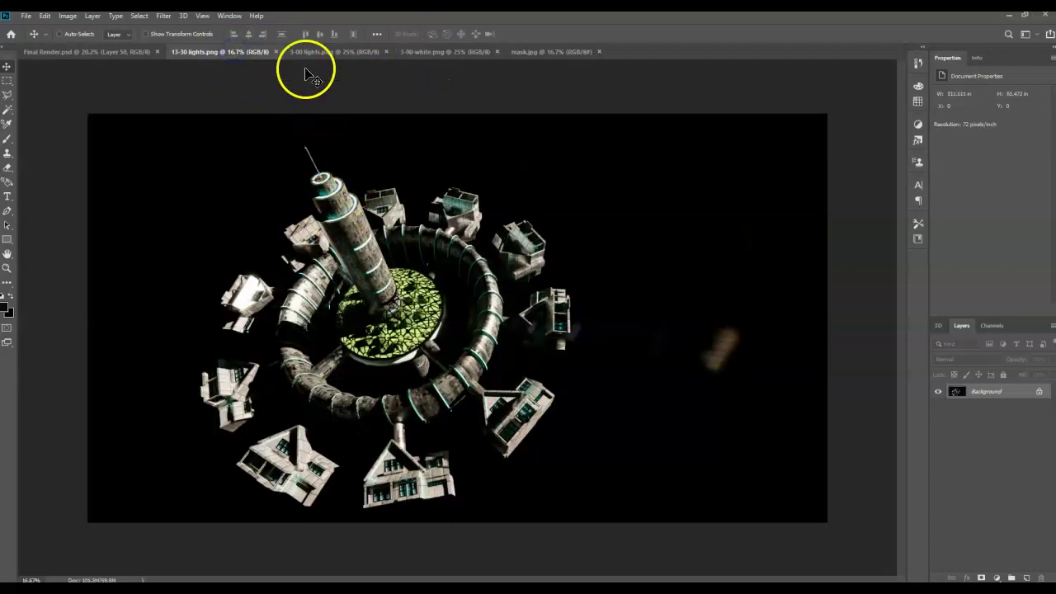
click(330, 52)
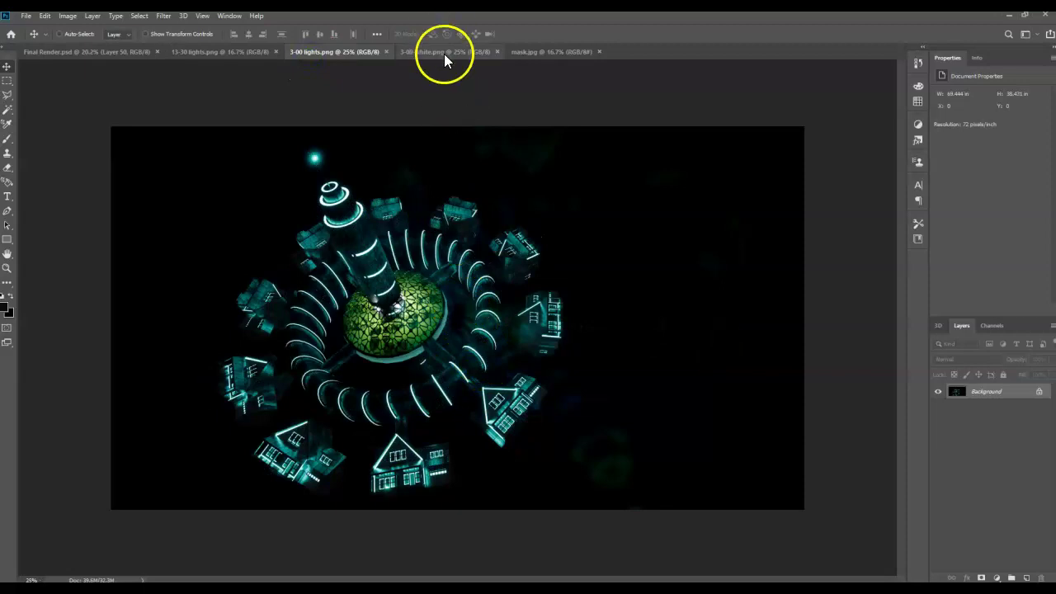
click(434, 52)
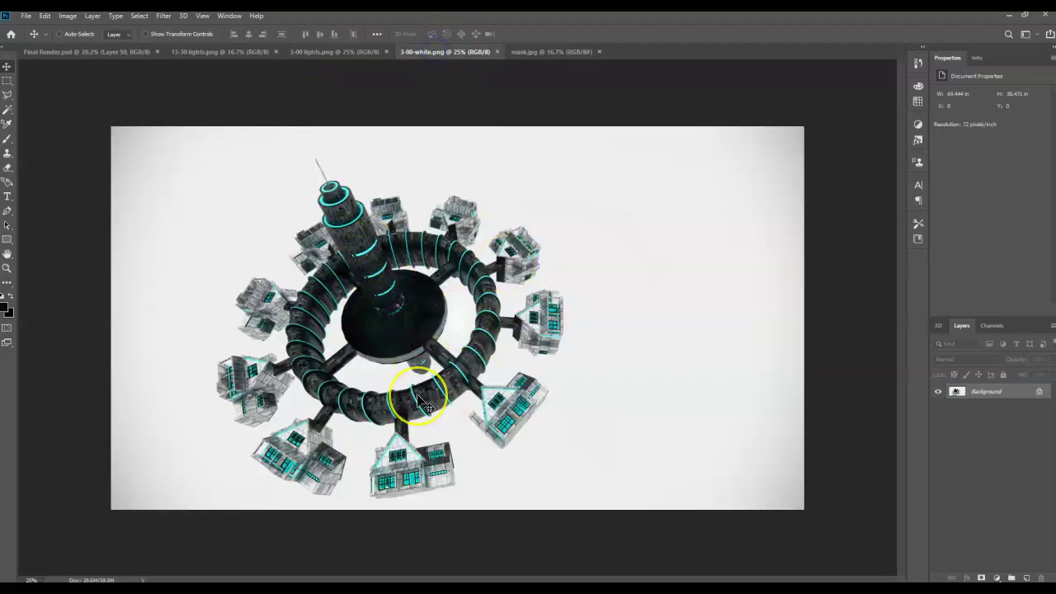
mouse_move(426, 407)
mouse_down()
mouse_move(445, 383)
mouse_move(375, 306)
mouse_up()
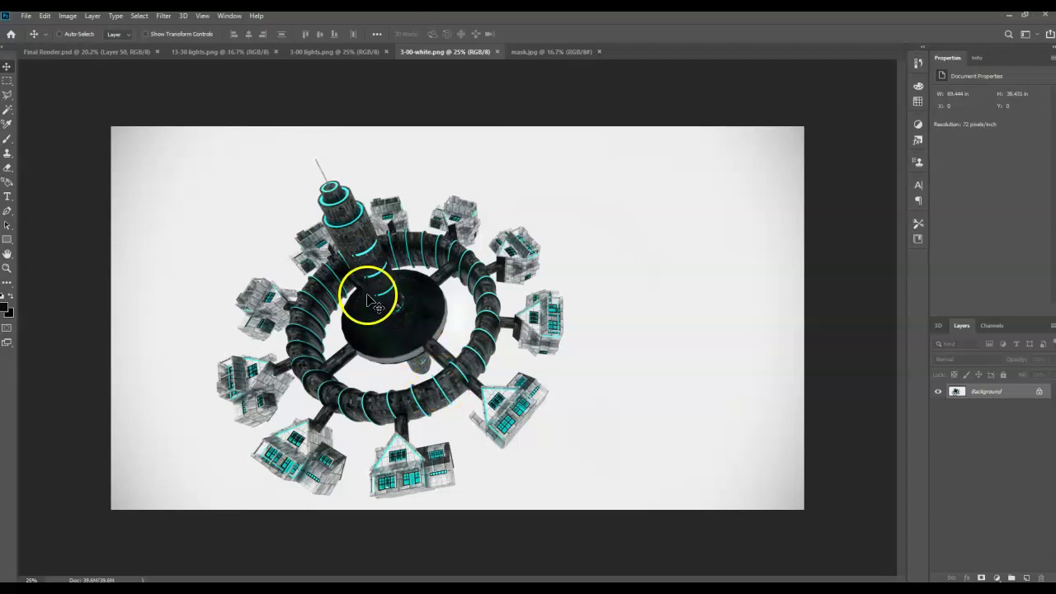
click(528, 51)
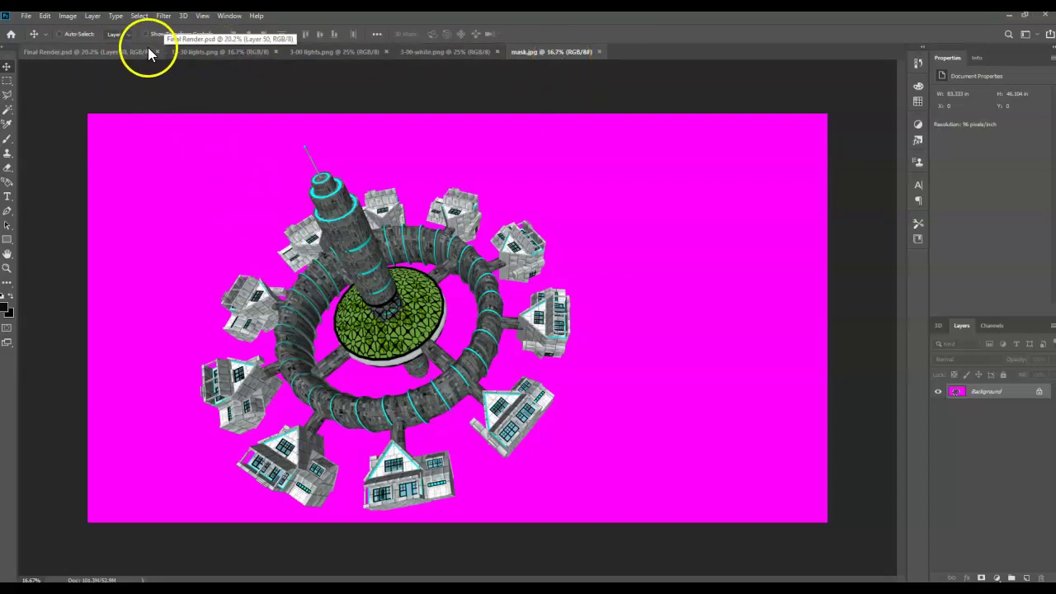
- Look through the layers of Final Render.psd and separate that document from the other open images
click(90, 55)
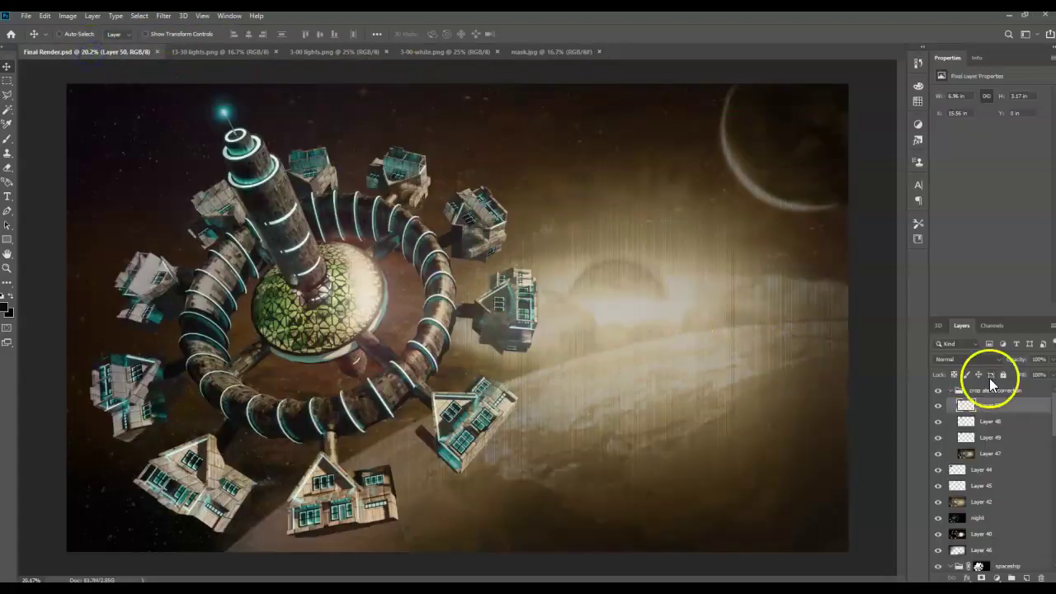
scroll(994, 462, down, 5)
scroll(994, 474, up, 8)
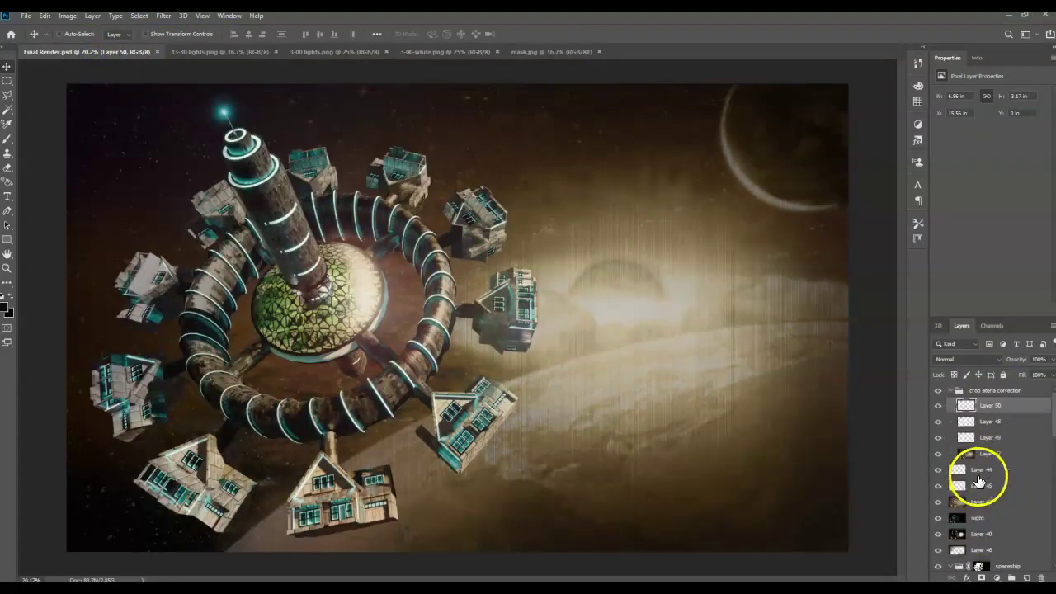
drag(69, 50, 308, 87)
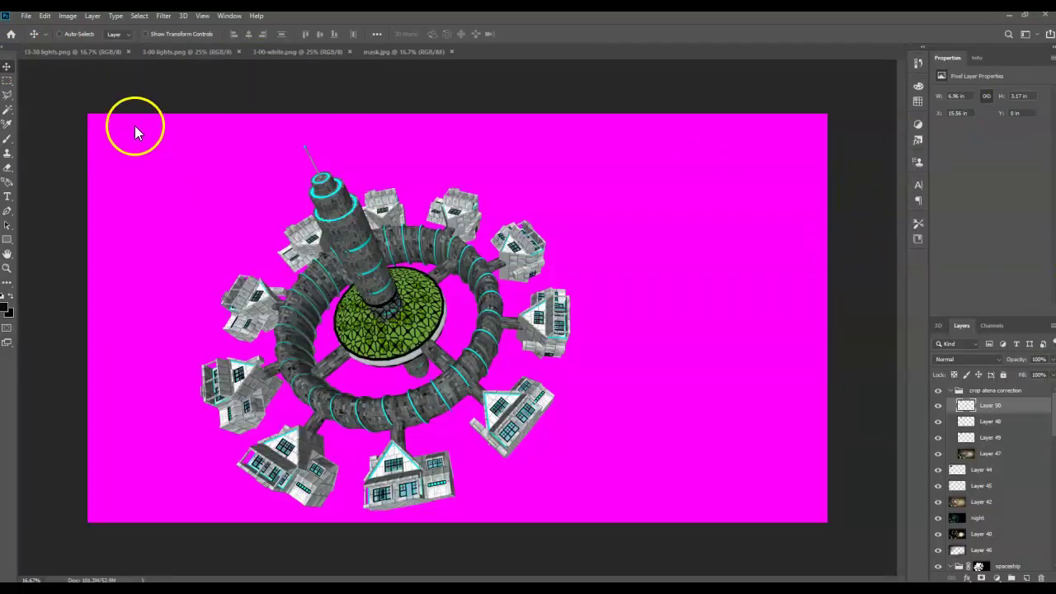
- Unlock the background layer of 13-30 lights.png and rename it "main rendering"
click(61, 52)
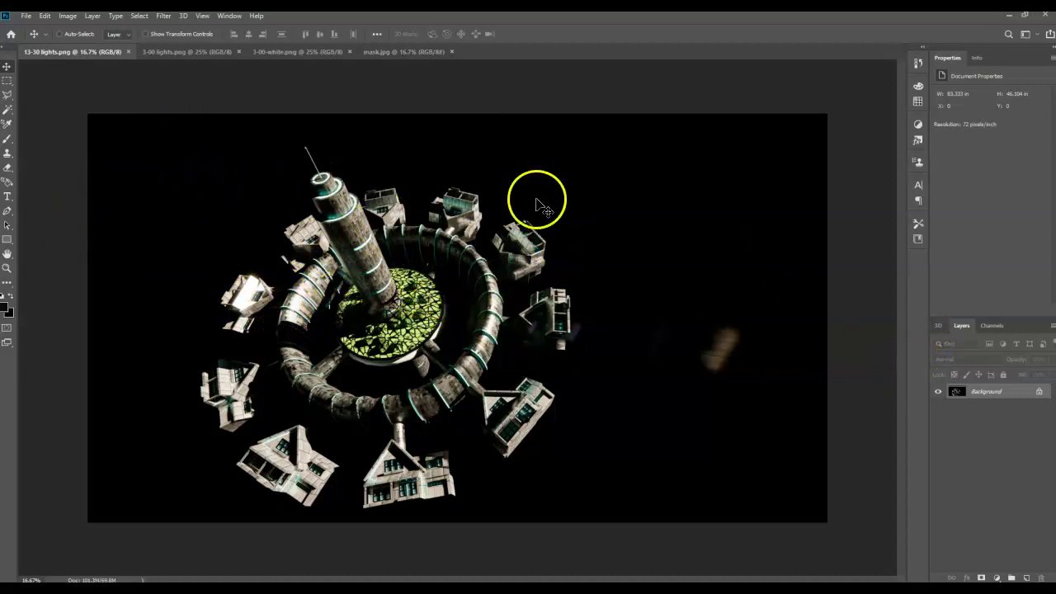
click(1039, 391)
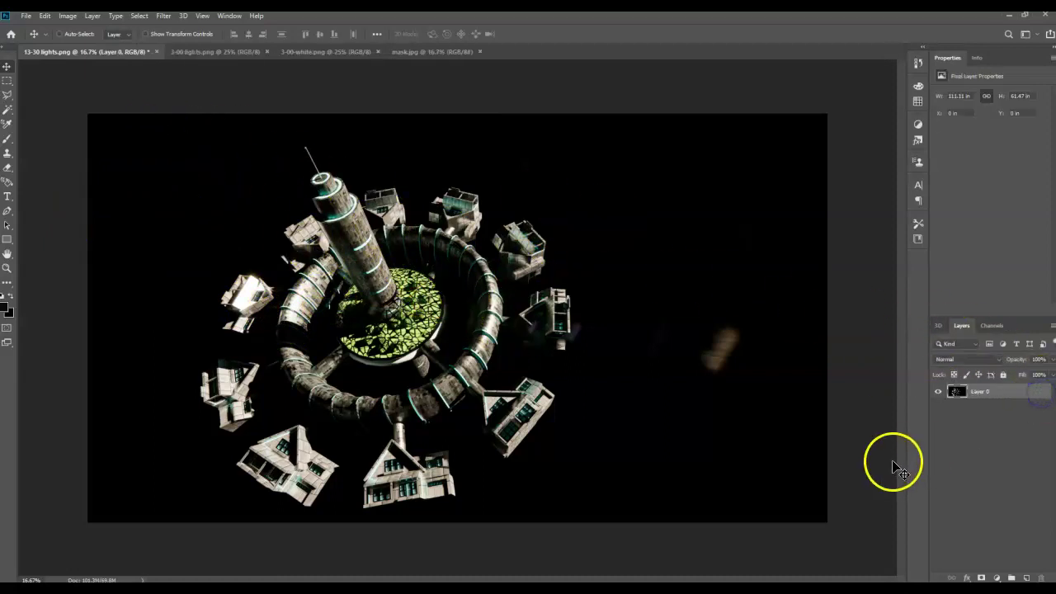
click(984, 393)
key(Return)
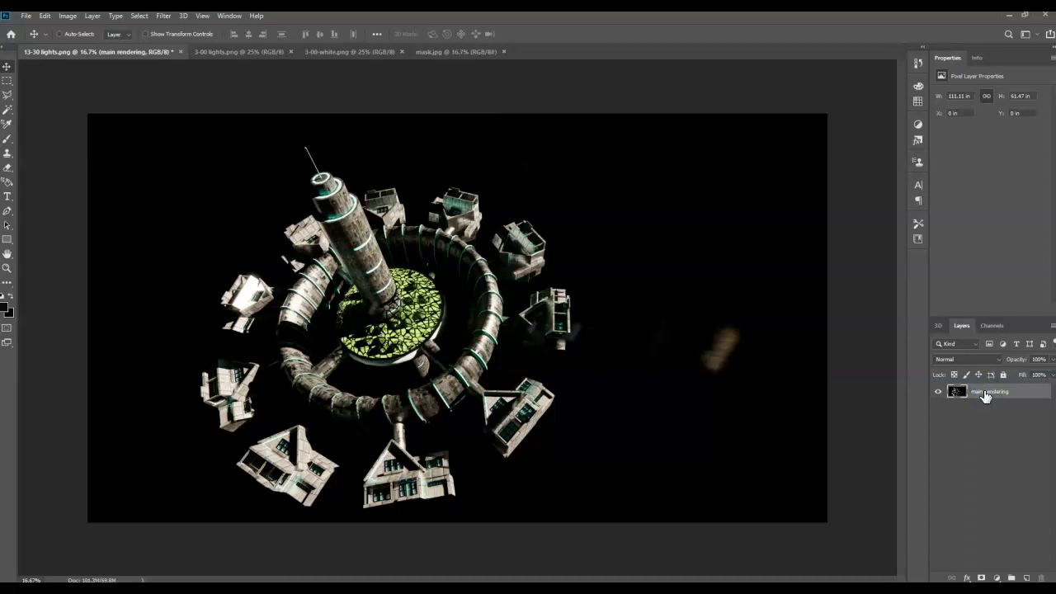
click(1020, 394)
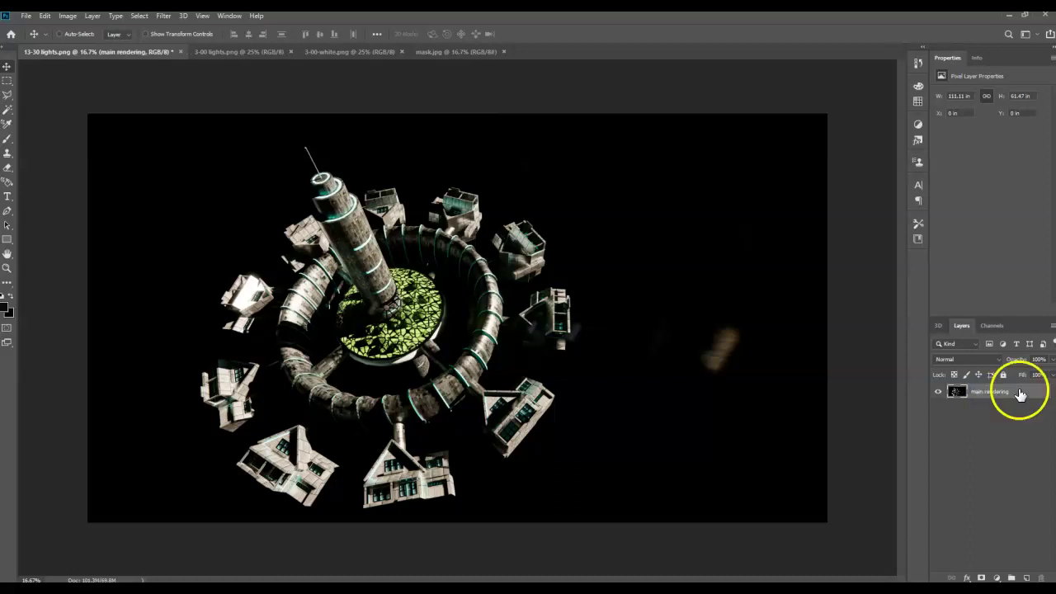
- Create a layer group named "starship" and place the main rendering layer inside it
click(1010, 577)
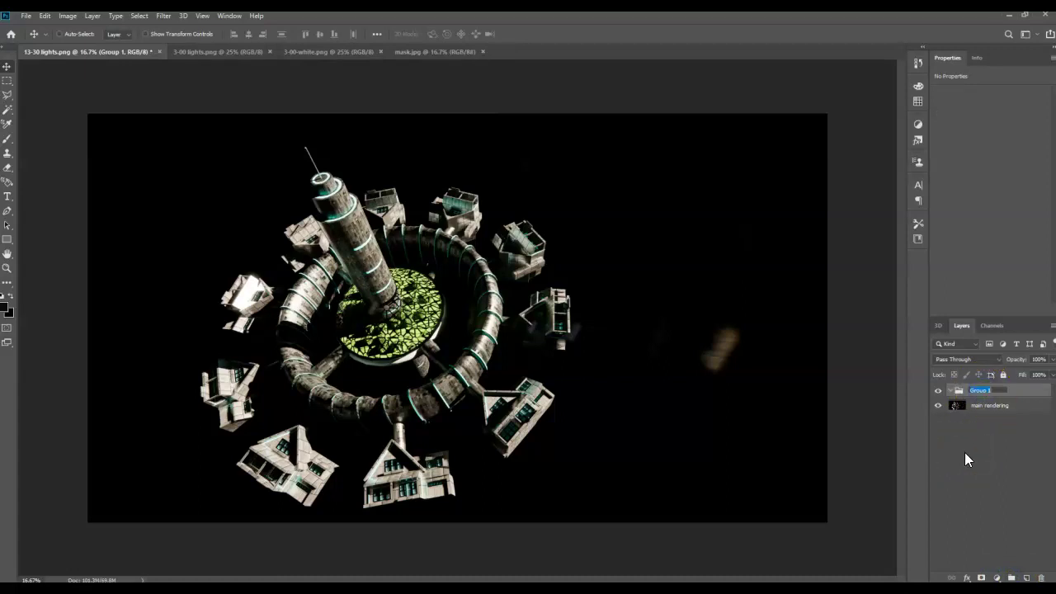
text(starship)
mouse_move(985, 408)
mouse_down()
mouse_move(959, 400)
mouse_move(982, 390)
mouse_up()
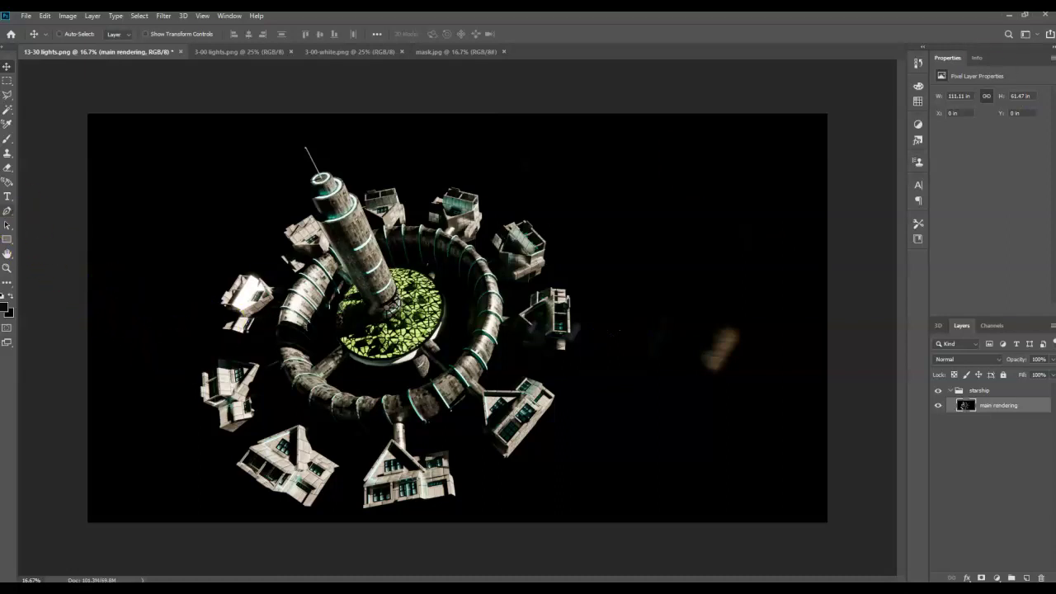
- Shift the main rendering layer horizontally about 14.33 in toward the left edge of the canvas
click(7, 67)
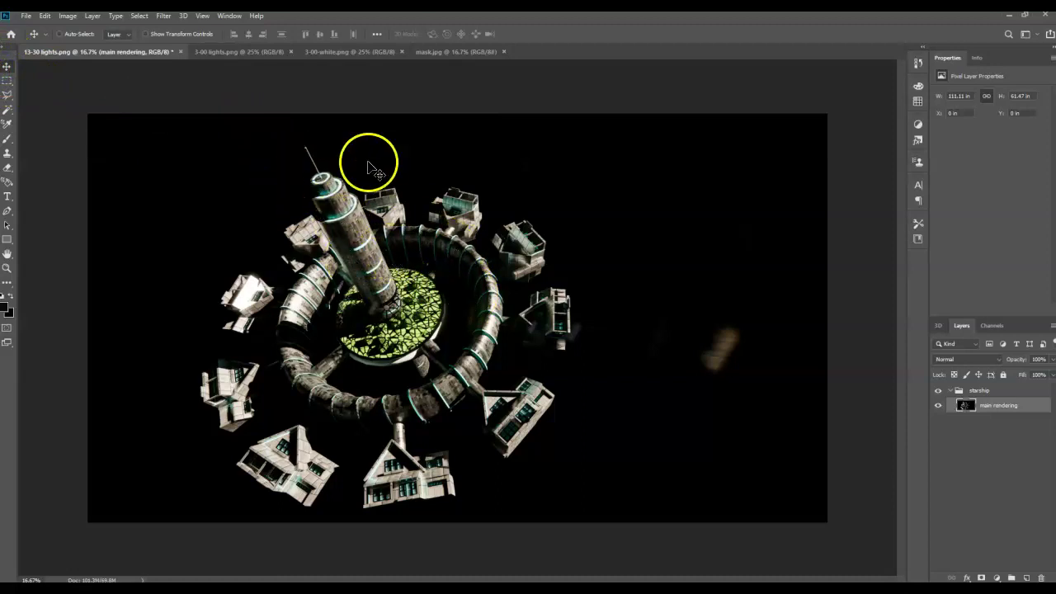
drag(536, 330, 443, 344)
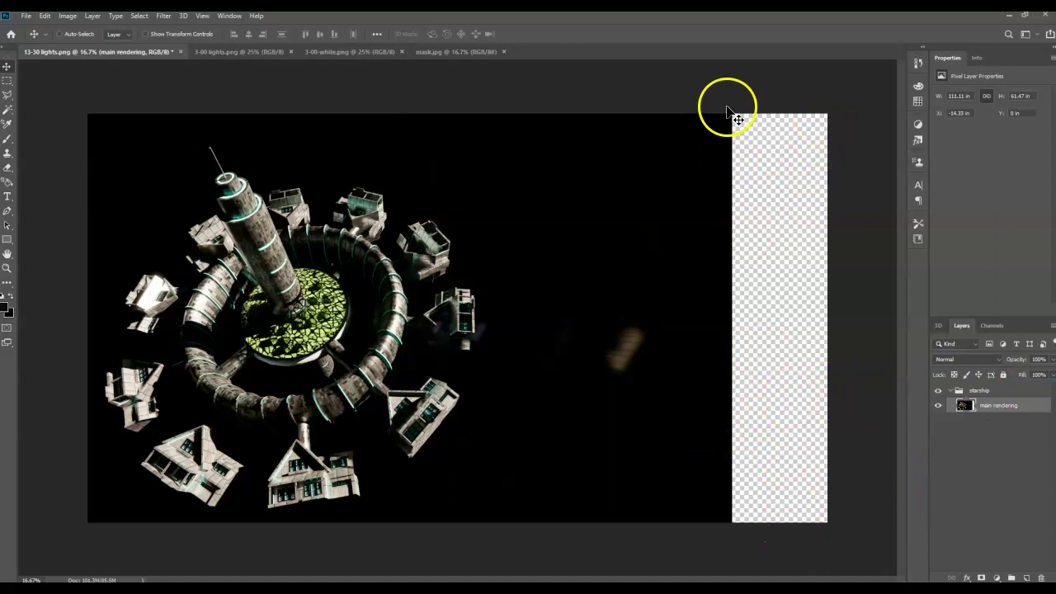
- Add a new layer beneath the starship group and fill the whole canvas on it with black at 100% opacity
click(1027, 577)
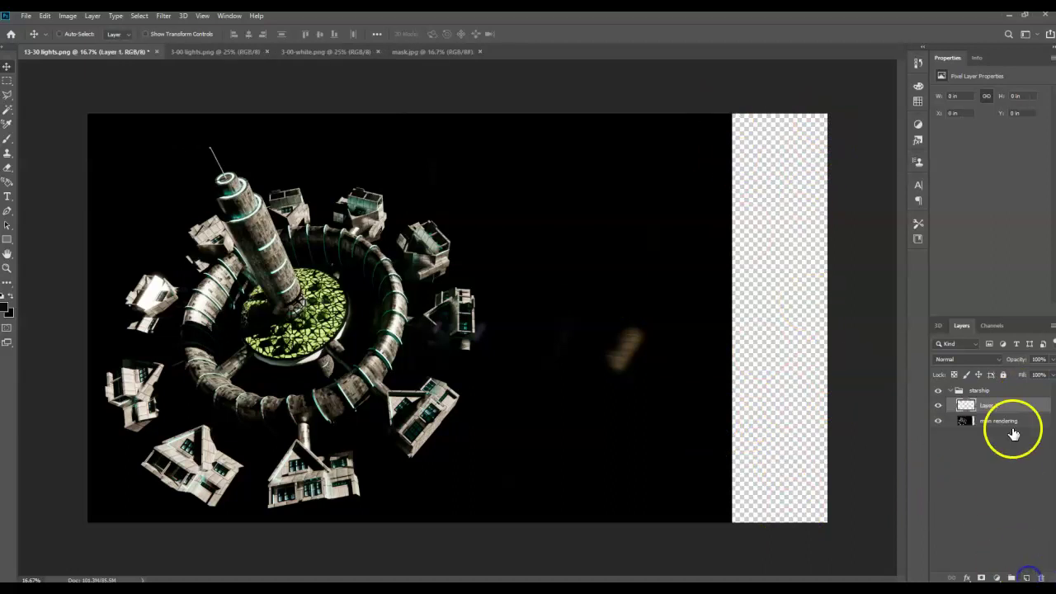
drag(1008, 405, 984, 392)
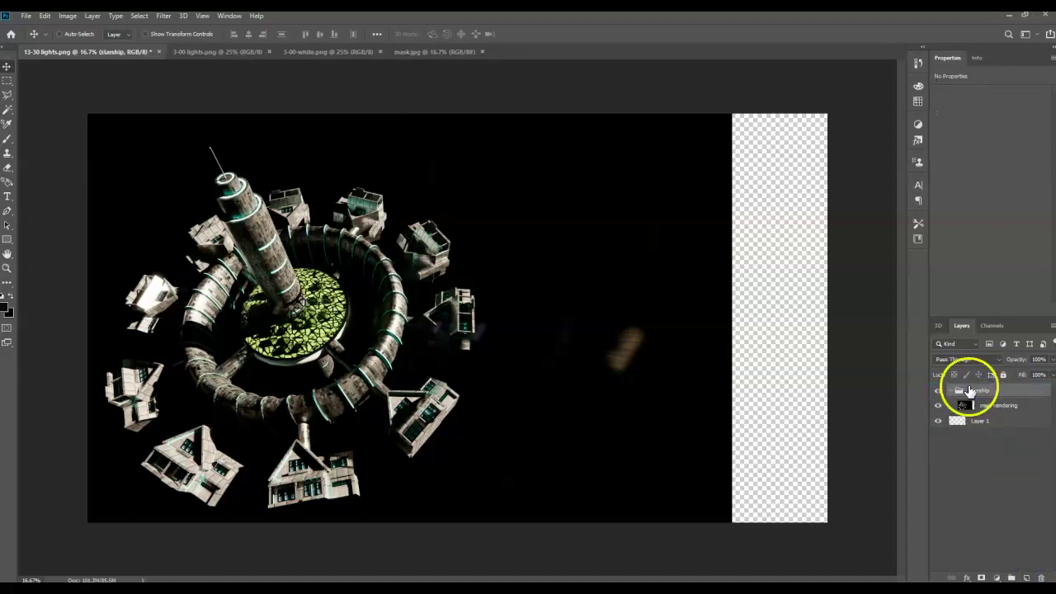
click(983, 422)
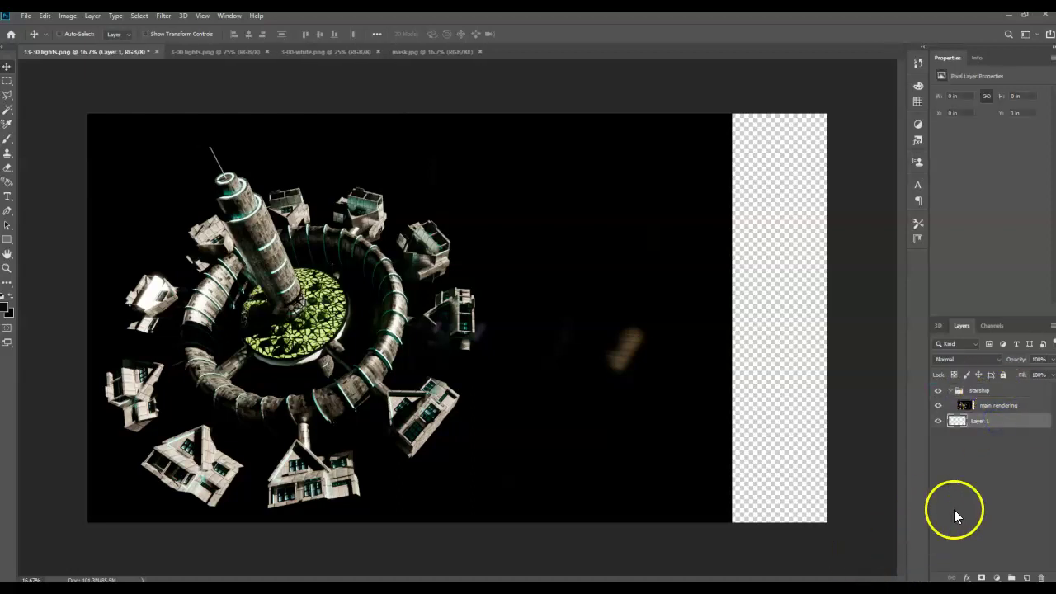
key(ctrl)
key(ctrl+a)
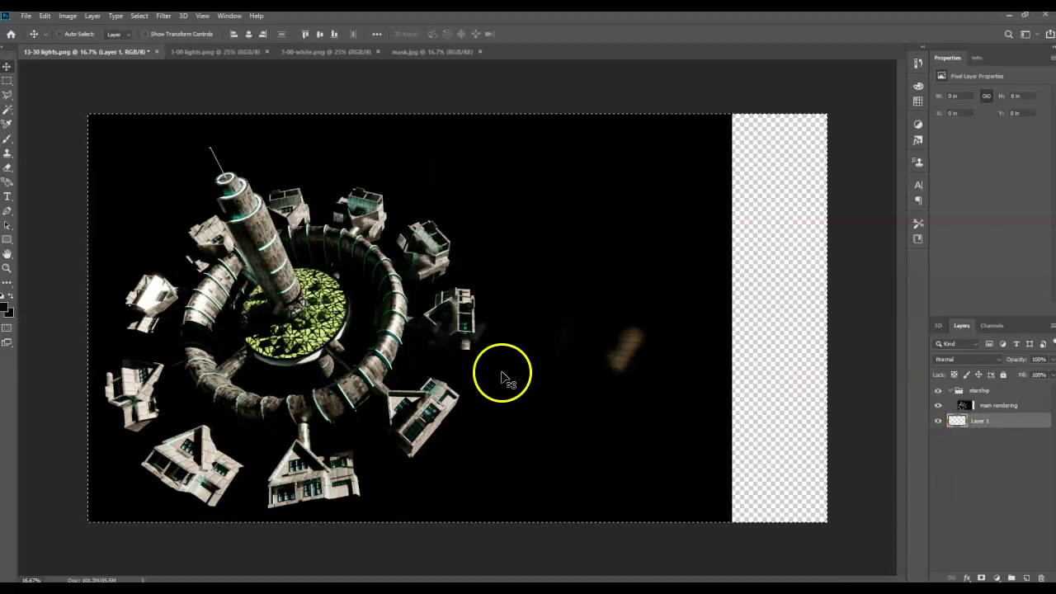
click(45, 16)
click(78, 189)
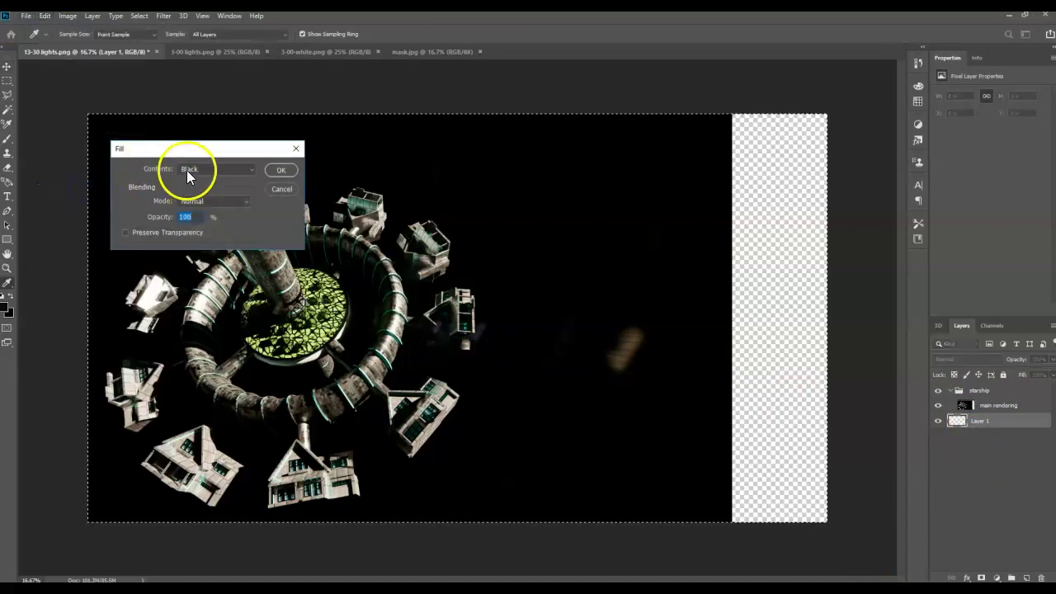
click(280, 170)
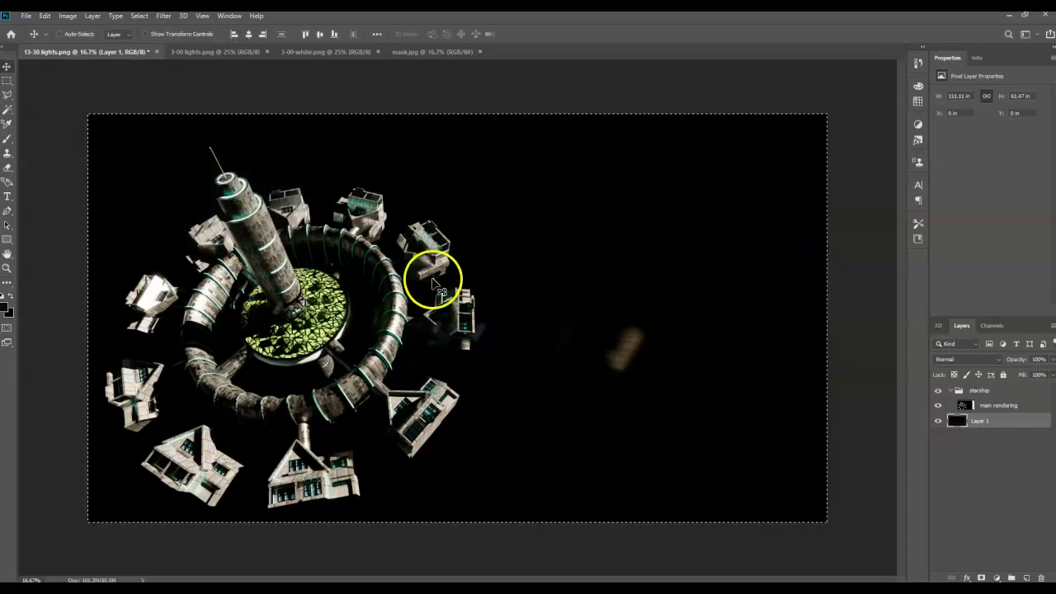
key(ctrl+d)
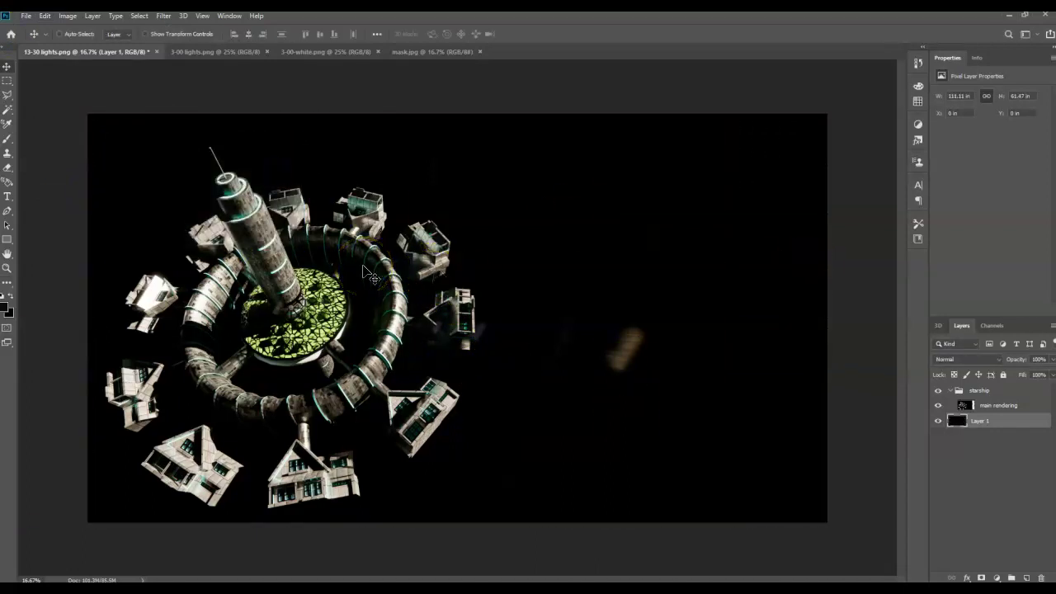
- Copy the entire 3-00 lights.png image into the 13-30 lights.png document, directly above the main rendering layer
click(388, 312)
click(994, 406)
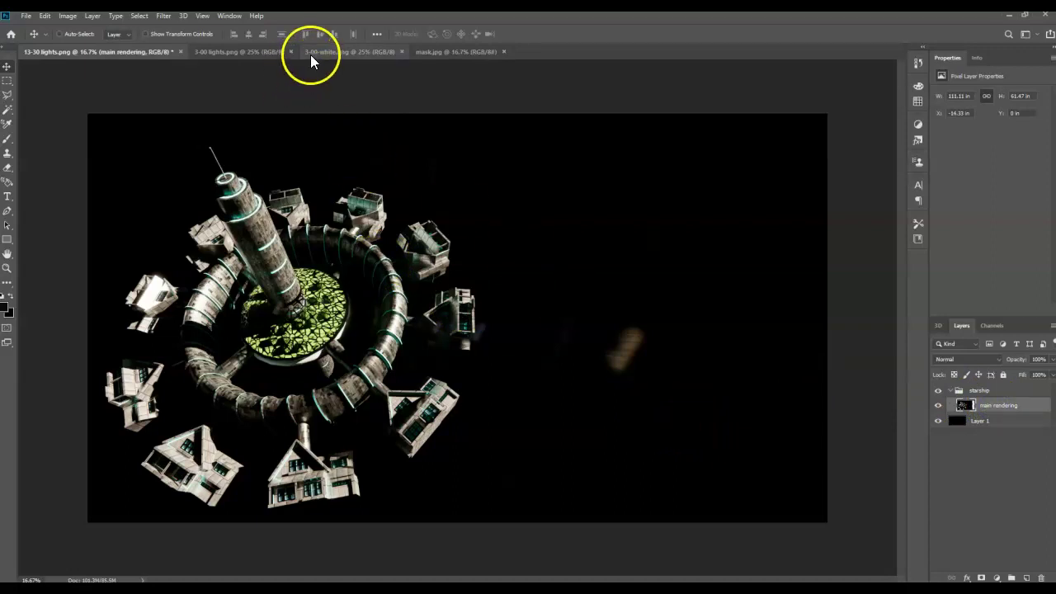
click(251, 51)
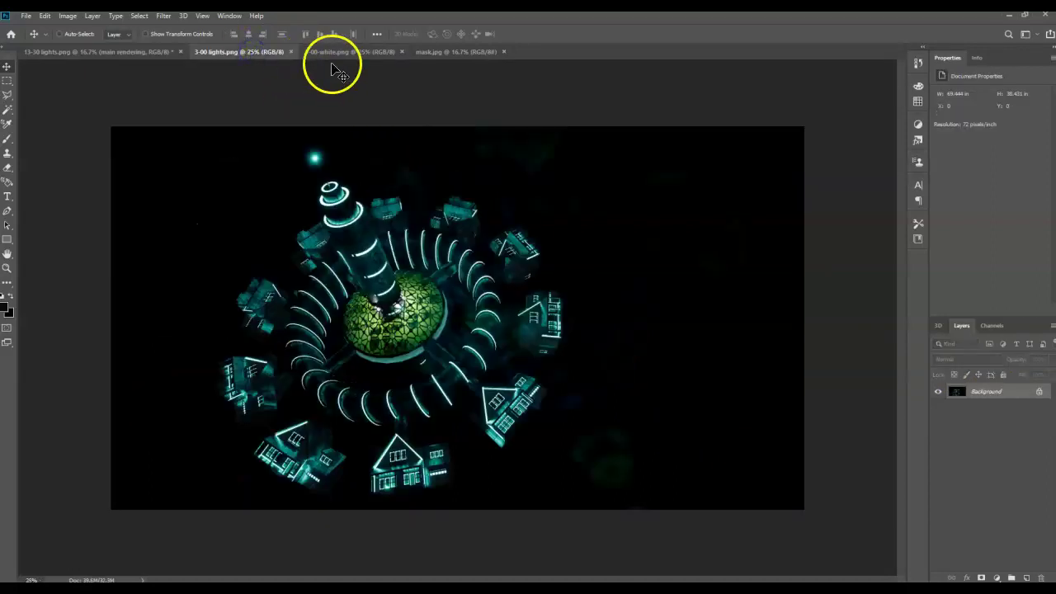
key(ctrl+a)
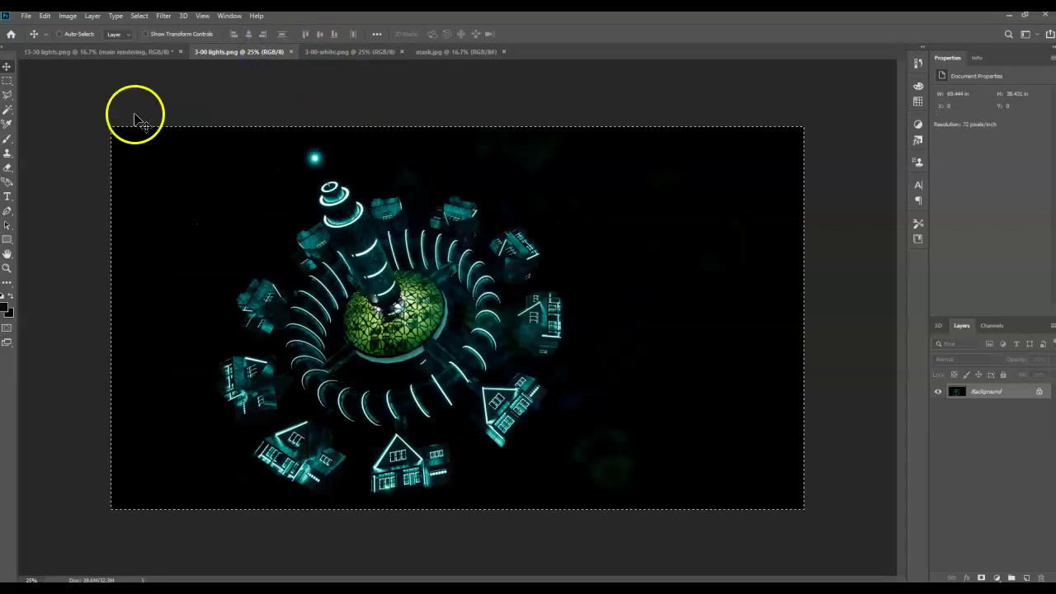
drag(89, 43, 740, 371)
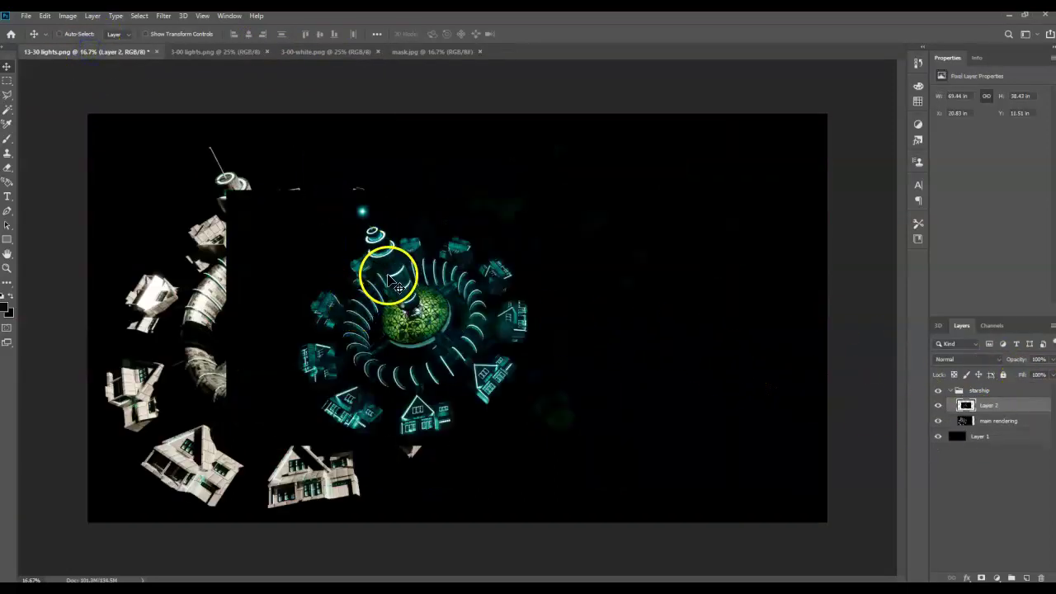
- Align the pasted night lights layer with the canvas's upper-left corner and hide the main rendering and black fill layers
drag(397, 316, 244, 239)
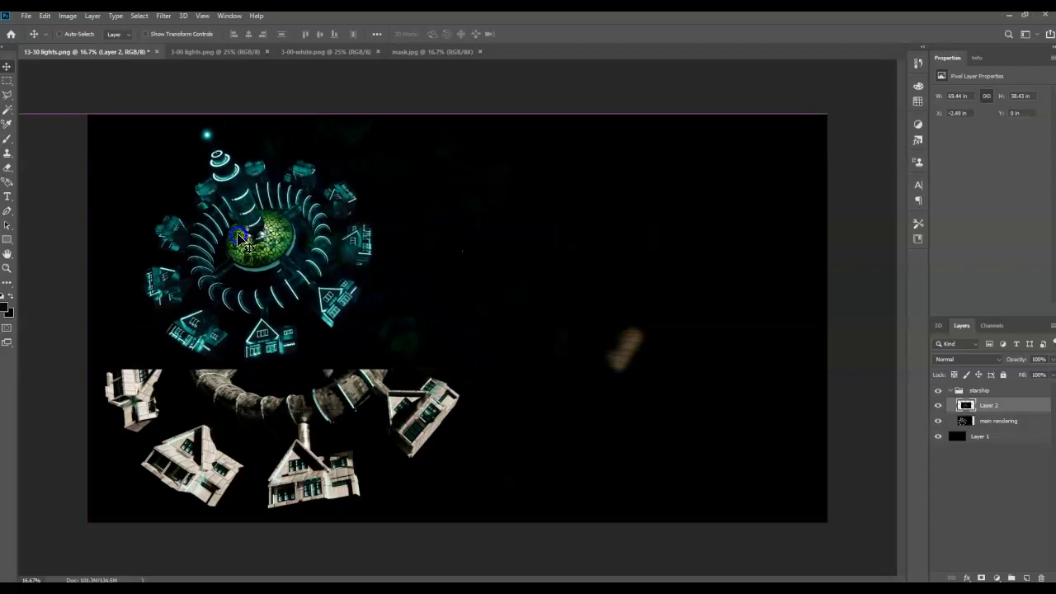
drag(937, 421, 937, 435)
mouse_move(315, 266)
mouse_down()
mouse_move(338, 280)
mouse_move(333, 265)
mouse_up()
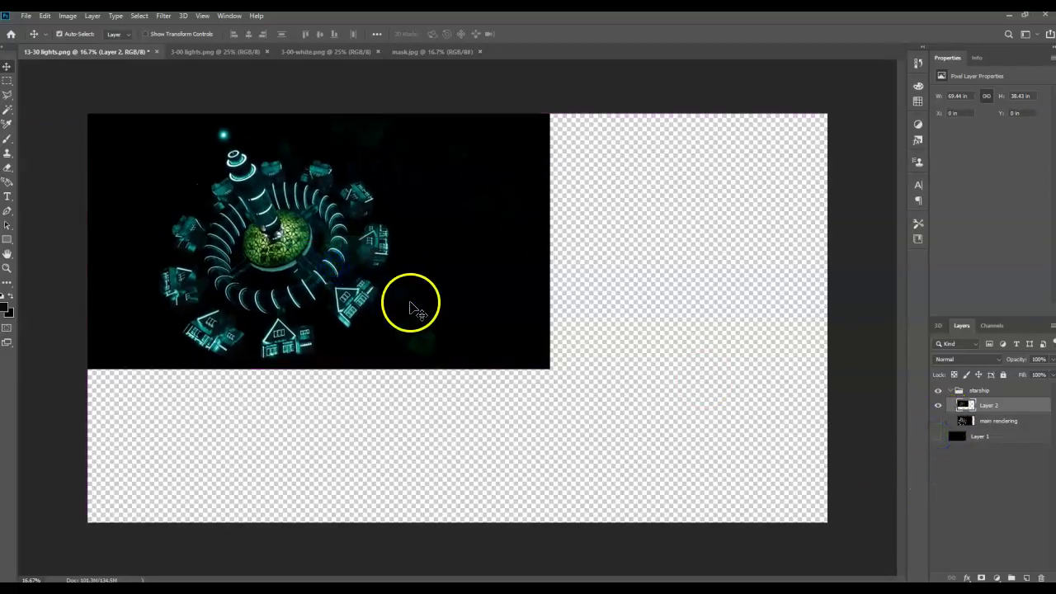
- Scale the night lights layer to fill the canvas, about 111.14 by 61.5 in
key(ctrl+t)
drag(550, 371, 828, 526)
double_click(615, 384)
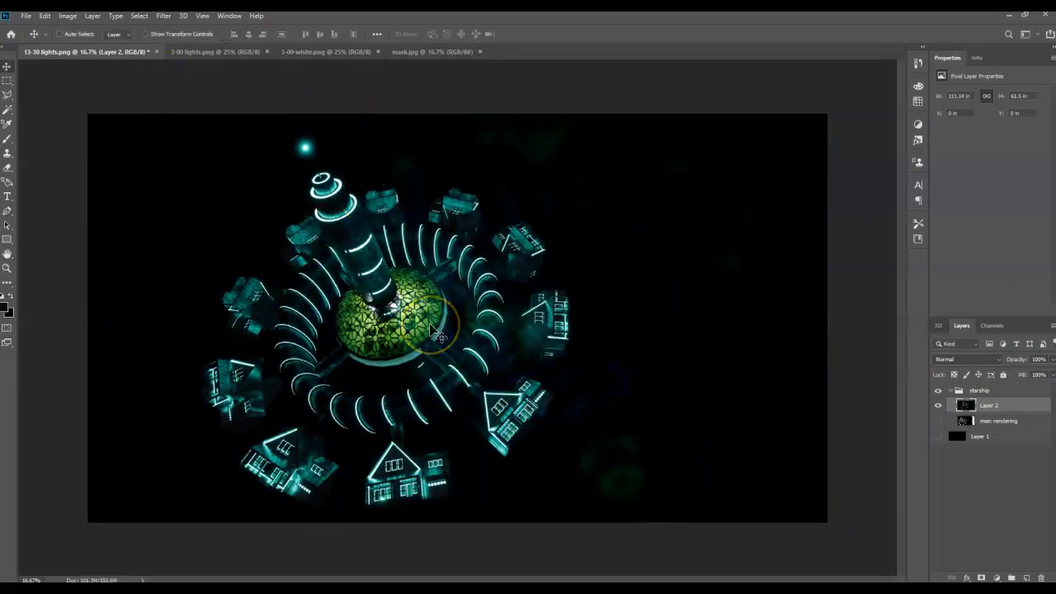
- Copy the entire 3-00-white.png image into the 13-30 lights.png document, directly above the night lights layer
click(318, 53)
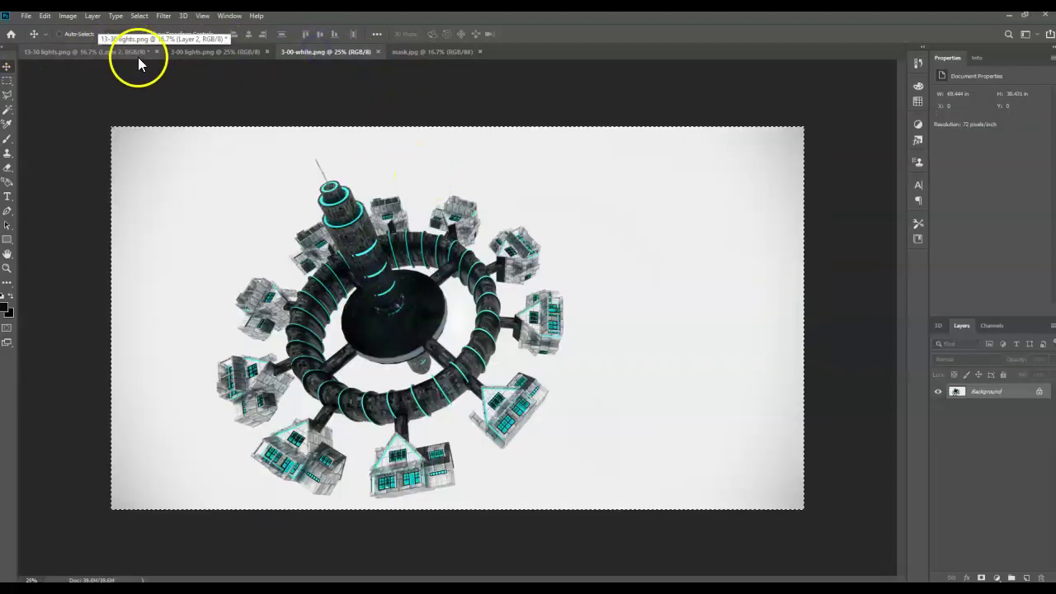
click(108, 51)
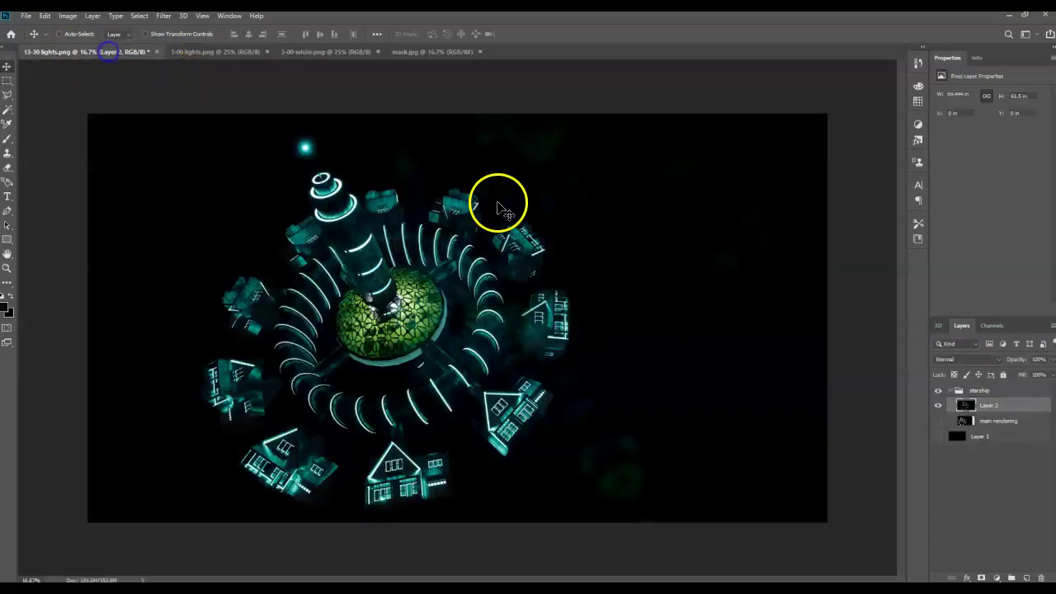
key(ctrl+v)
- Align the pasted white rendering layer with the canvas's upper-left corner and scale it to fill the canvas, about 111.15 by 61.51 in
drag(450, 299, 306, 234)
click(938, 420)
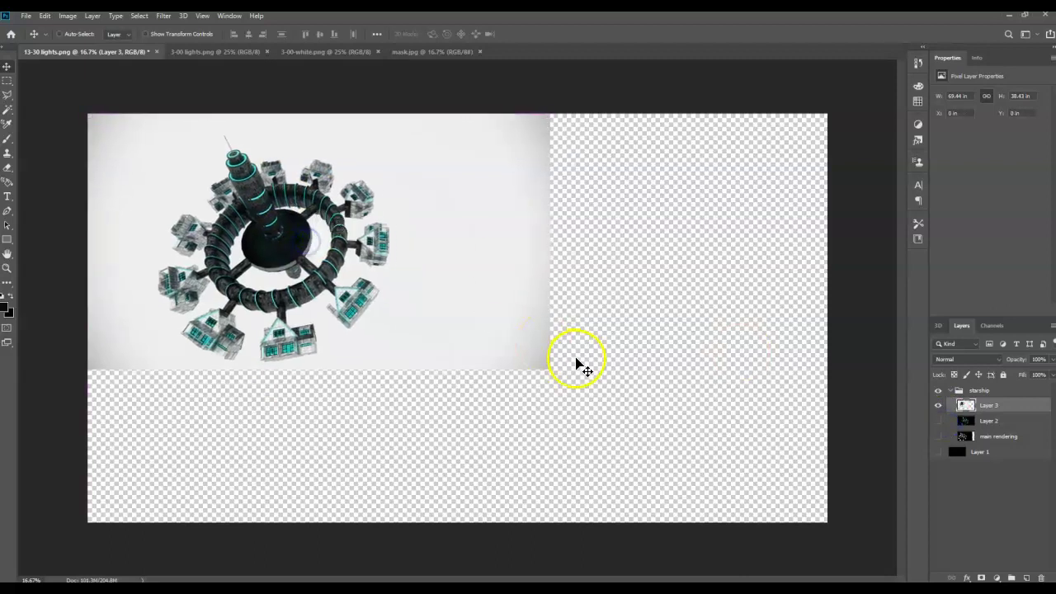
key(ctrl+t)
drag(549, 368, 821, 536)
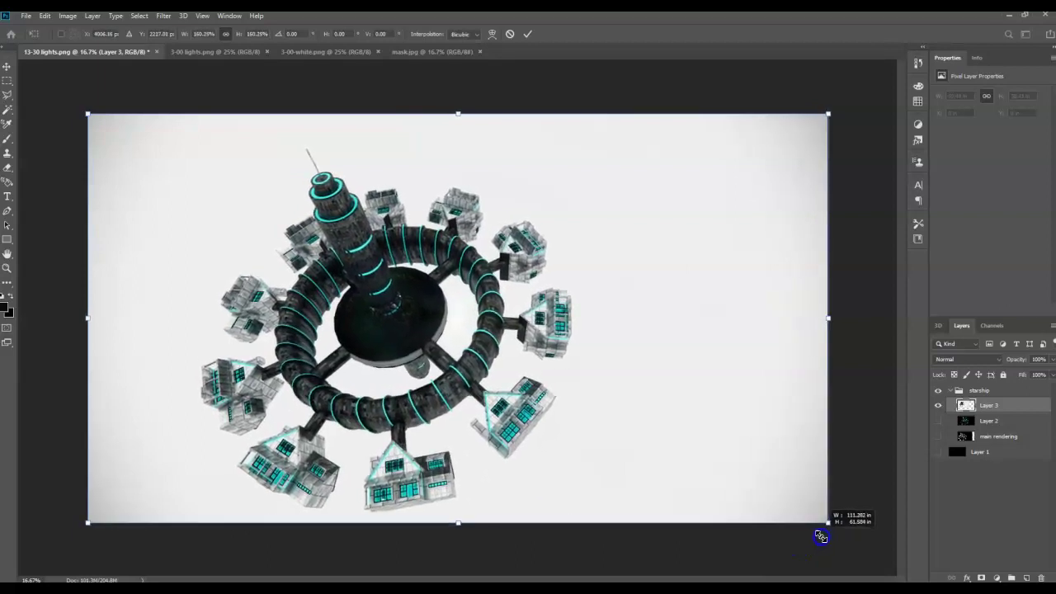
double_click(762, 462)
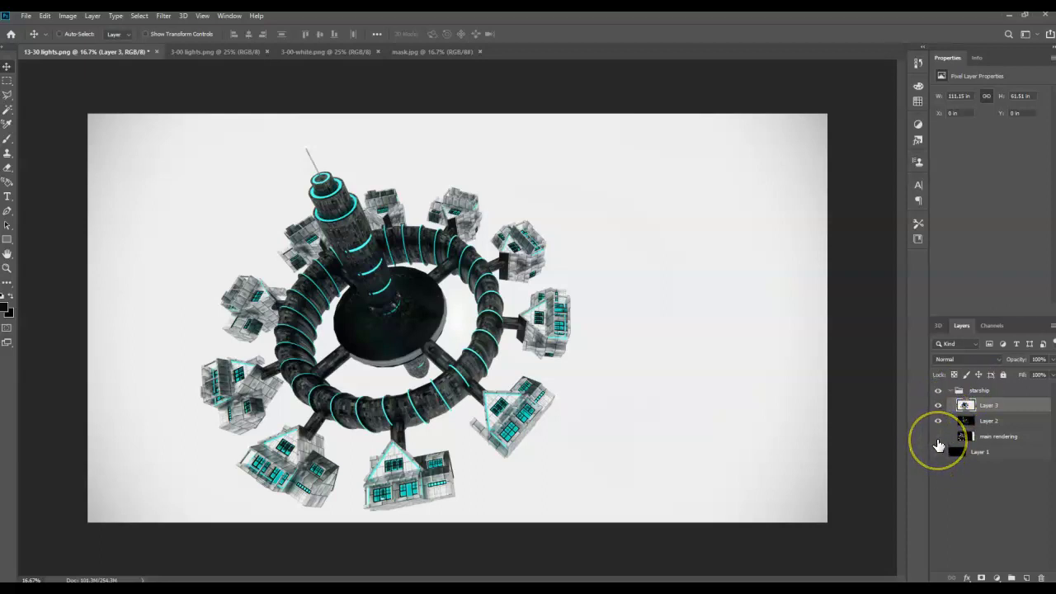
- Copy the entire mask.jpg image into the 13-30 lights.png document, directly above the white rendering layer
click(409, 52)
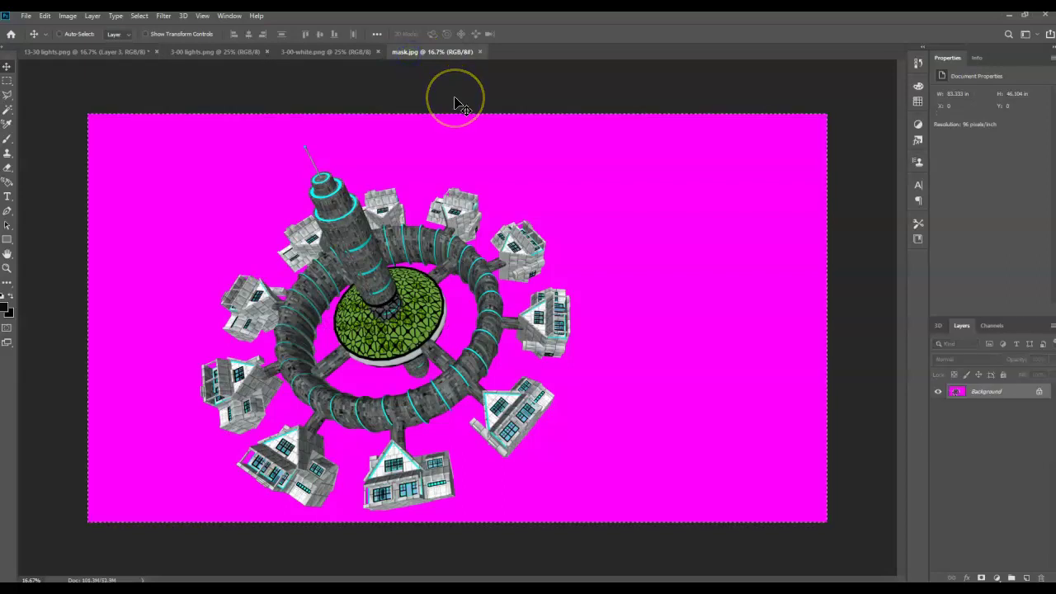
click(94, 52)
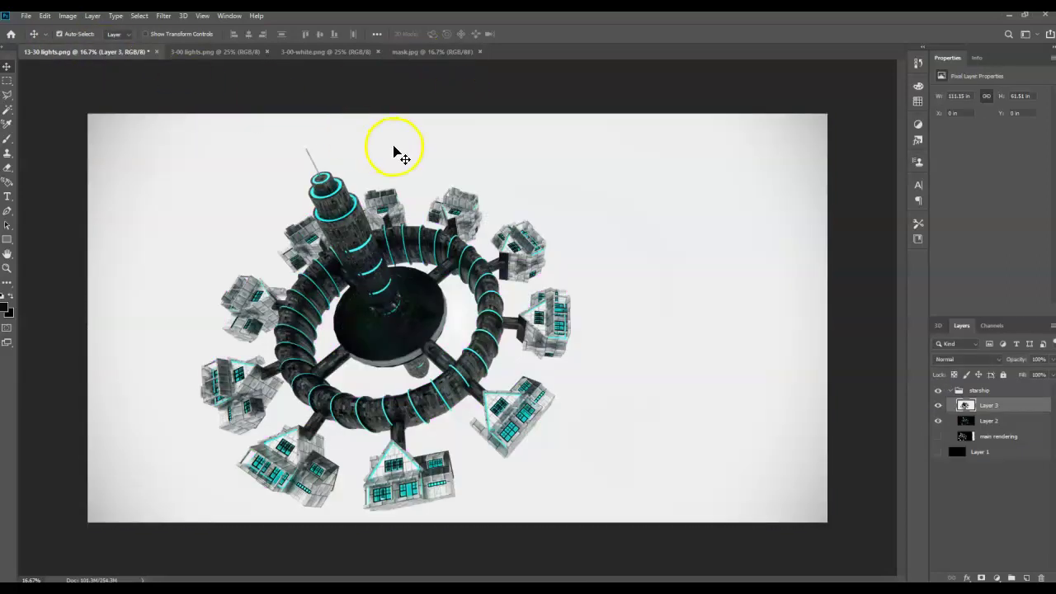
key(ctrl+v)
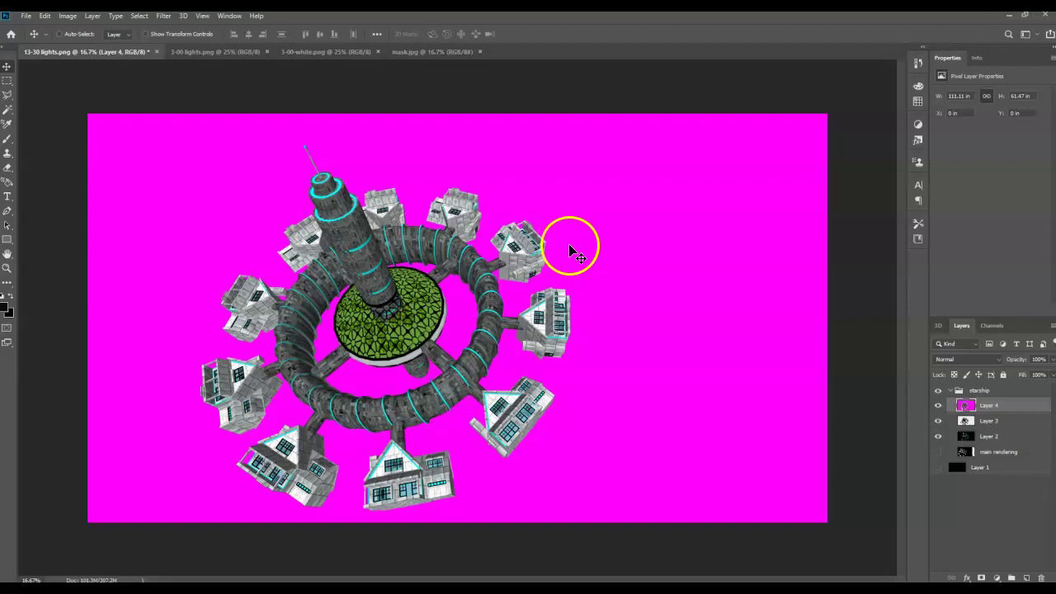
- Show the main rendering layer and reduce the opacity of the three pasted layers above it to 37%
click(938, 452)
click(981, 452)
click(992, 437)
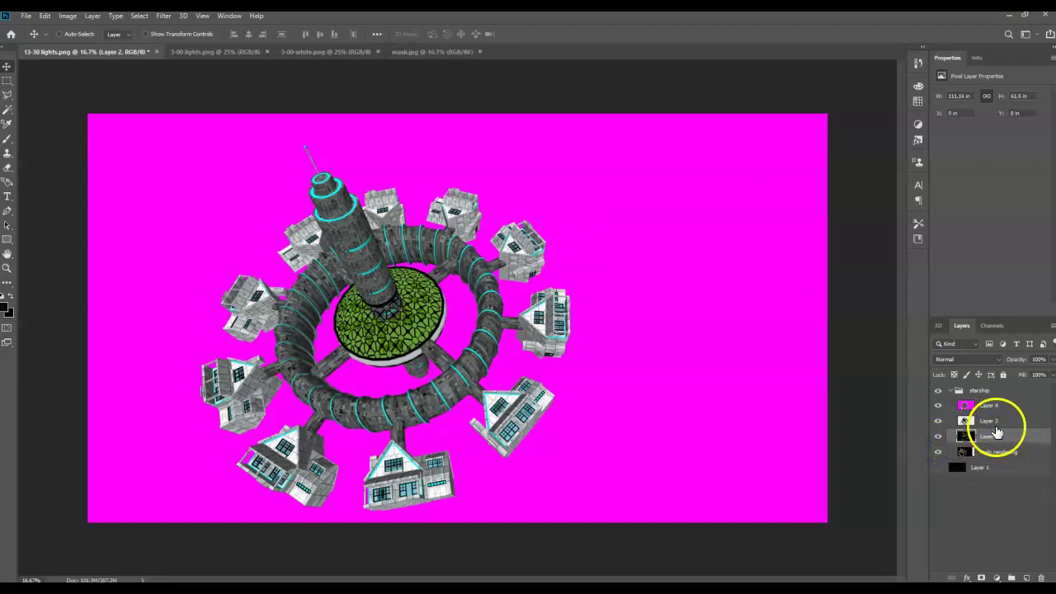
shift+click(989, 405)
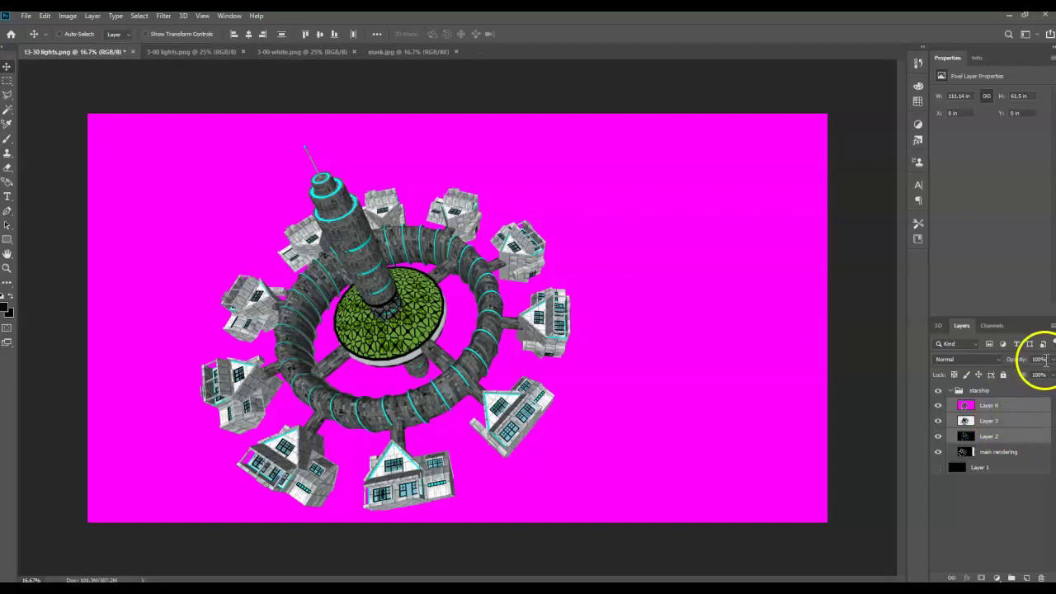
drag(1051, 378, 1020, 377)
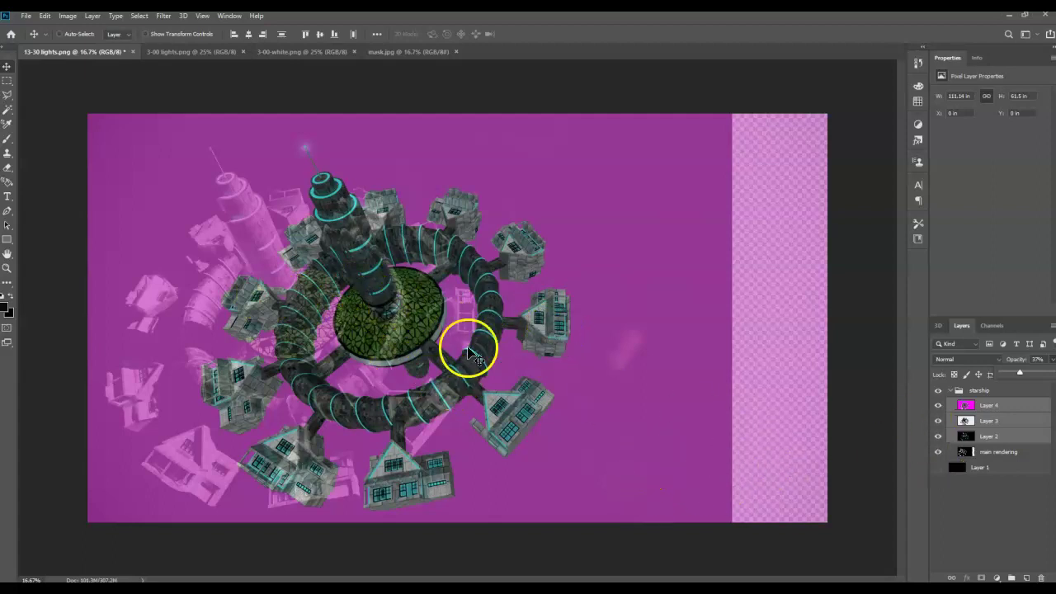
- Move the three pasted layers together so their starships line up with the main rendering, at X -14.33 in
click(1013, 405)
shift+click(1013, 435)
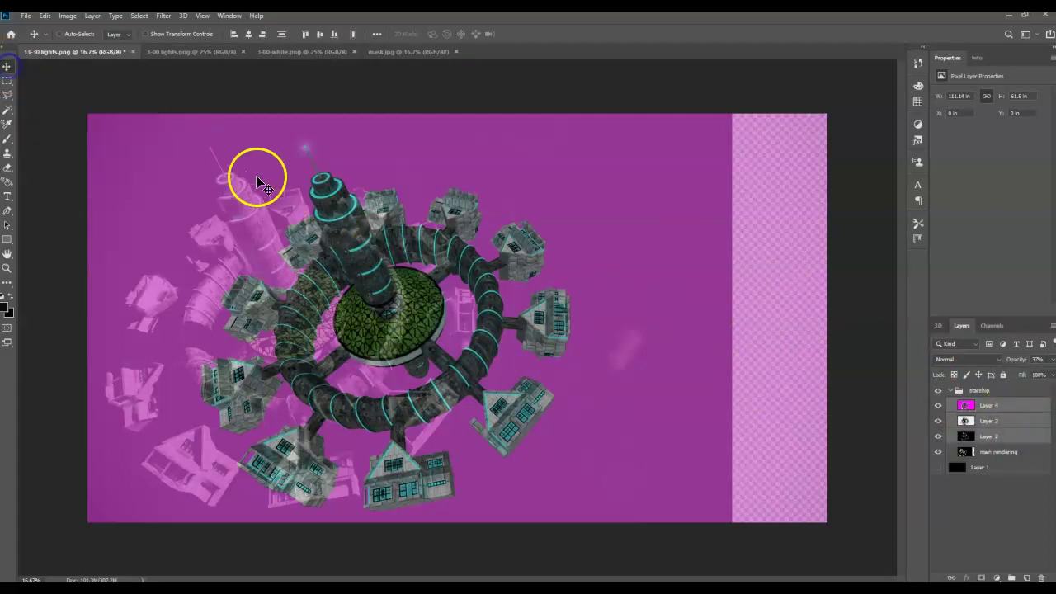
drag(327, 219, 235, 219)
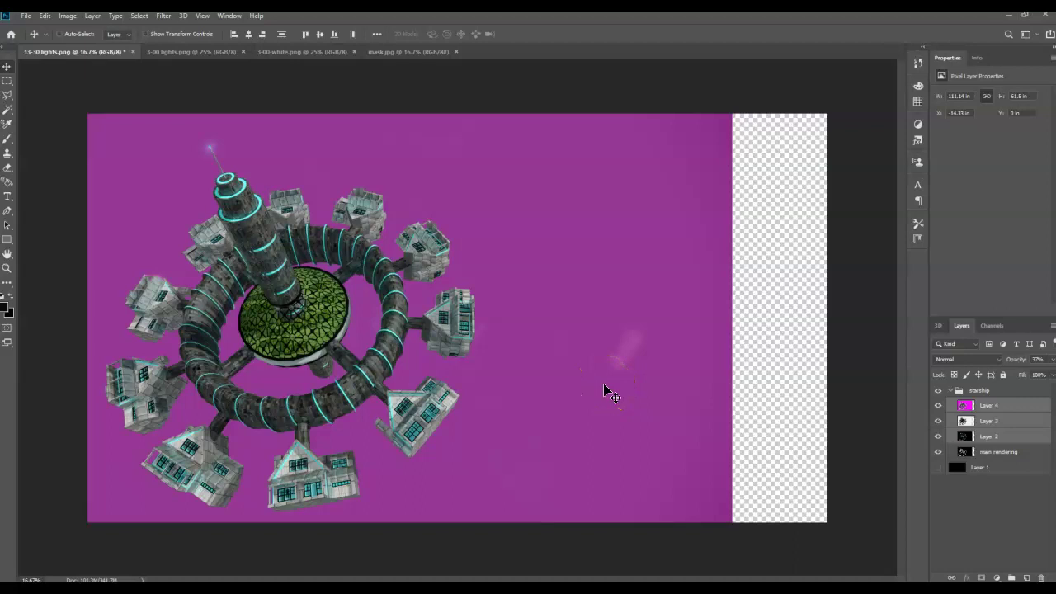
- Add a layer mask to the starship group
click(1016, 392)
mouse_move(1017, 397)
mouse_down()
mouse_move(1007, 443)
mouse_move(971, 412)
mouse_move(1001, 411)
mouse_move(247, 189)
mouse_move(332, 288)
mouse_move(457, 290)
mouse_move(486, 322)
mouse_up()
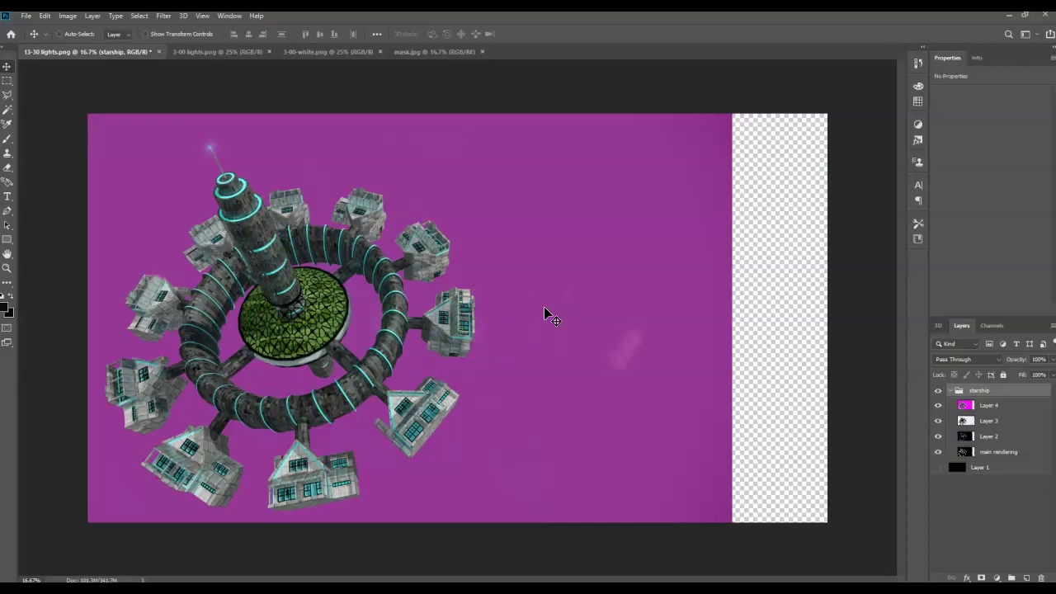
click(1017, 405)
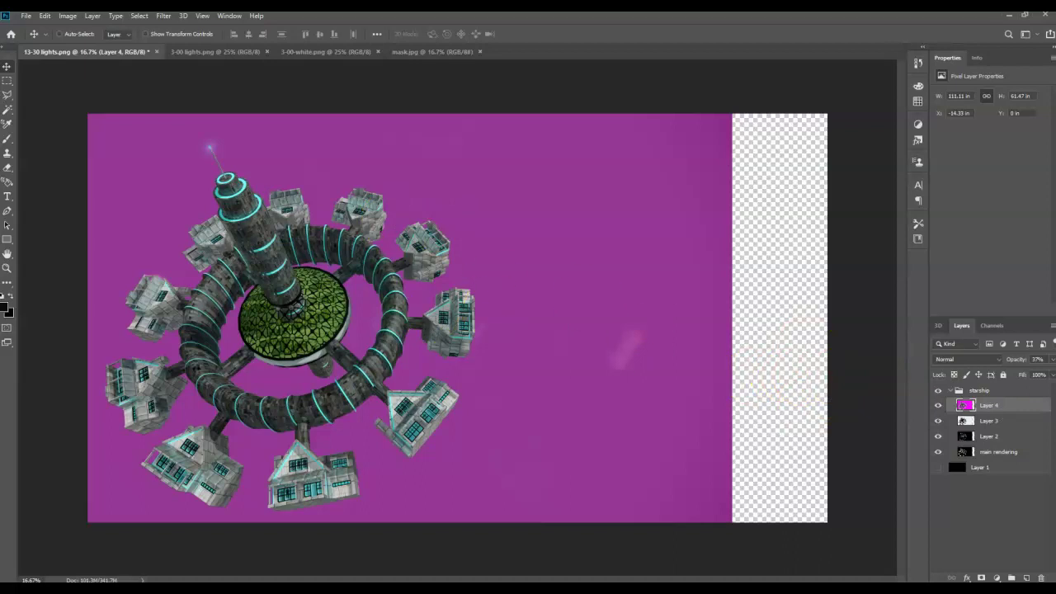
click(1007, 391)
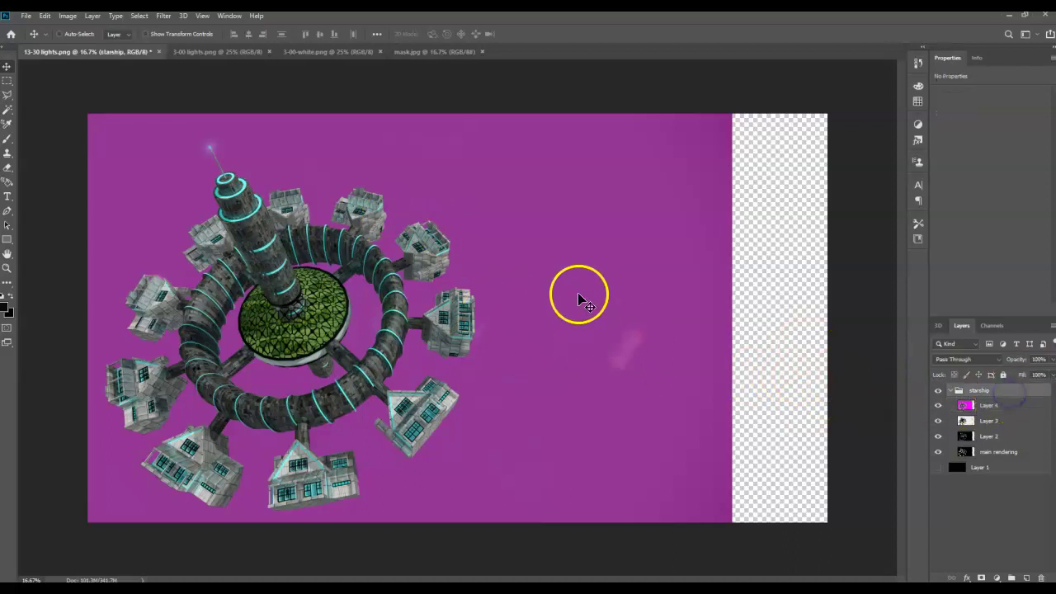
click(981, 578)
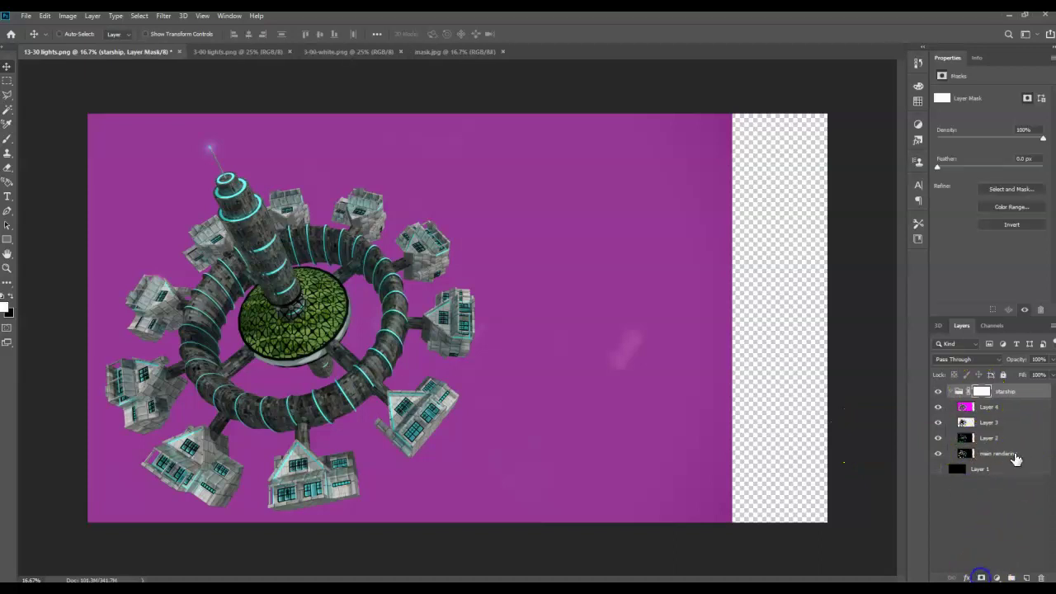
- Set the magenta mask layer's opacity to 100%
click(999, 407)
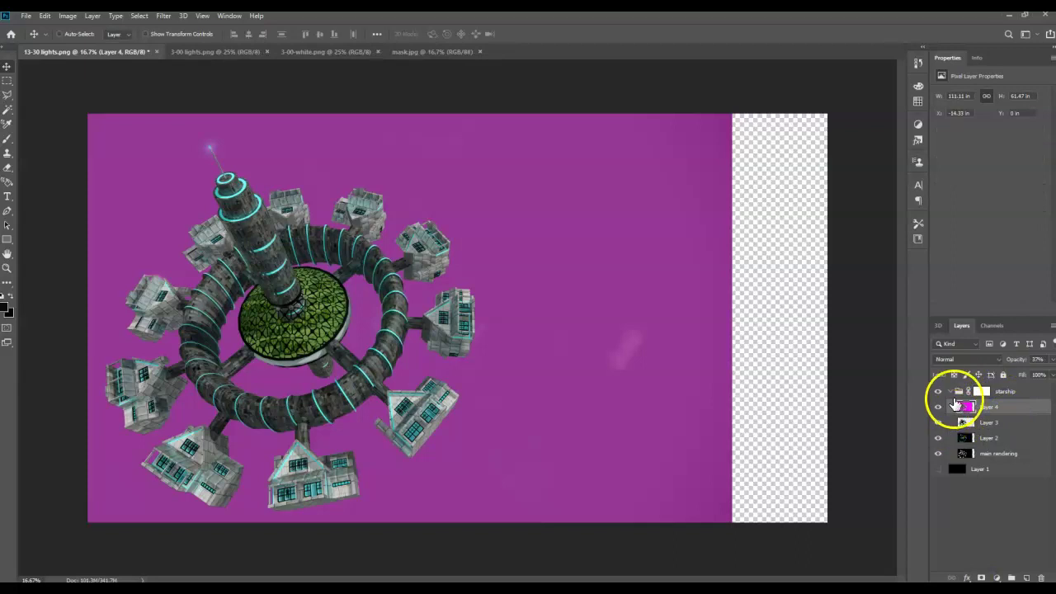
click(1041, 360)
drag(1036, 372, 1052, 373)
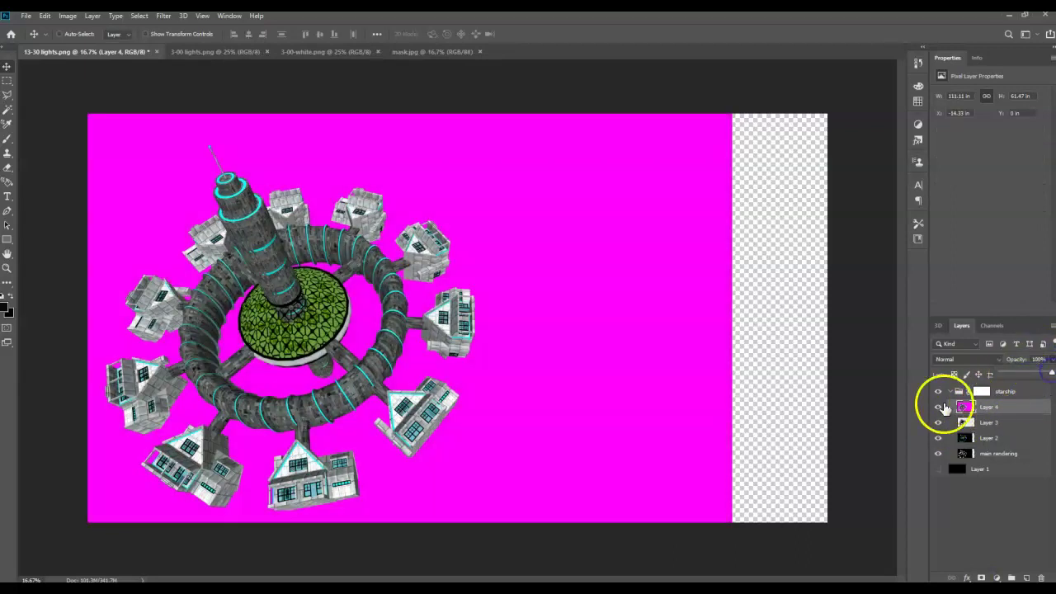
- Select all of the magenta background around and inside the starship using the Magic Wand with Contiguous turned off
click(8, 109)
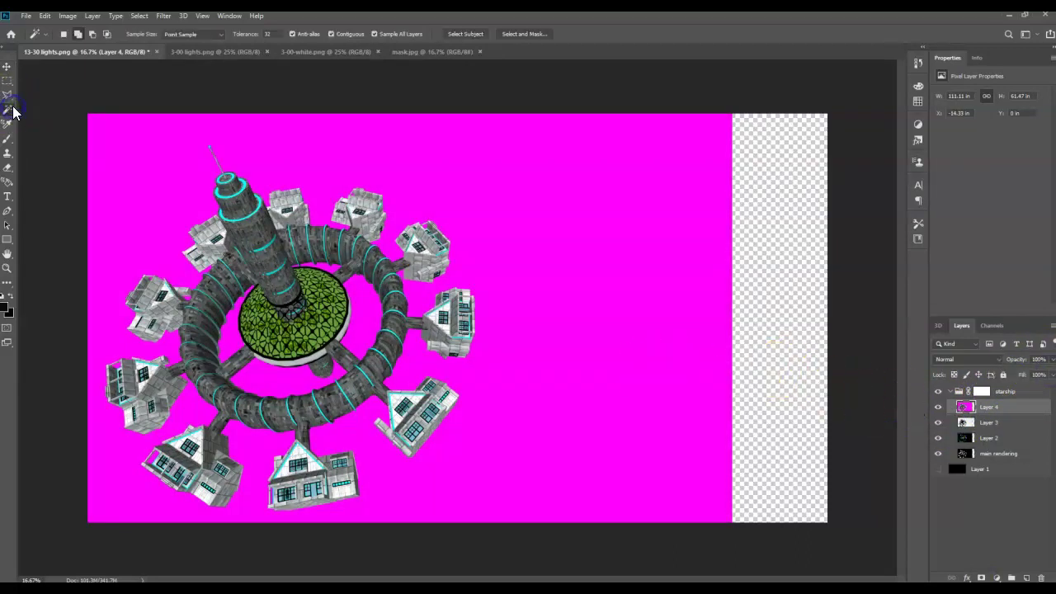
click(351, 36)
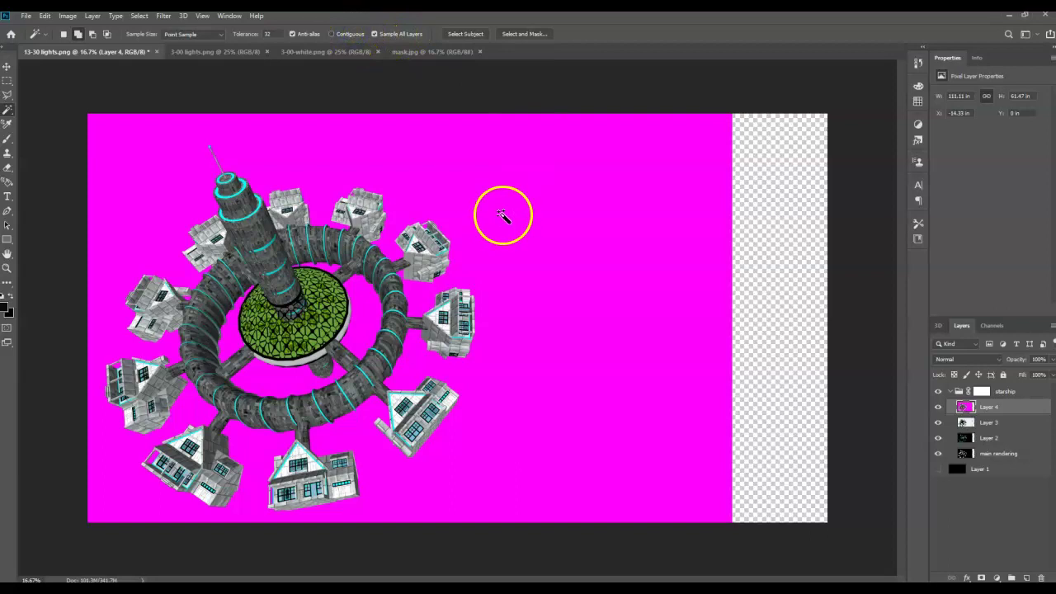
click(273, 373)
click(119, 145)
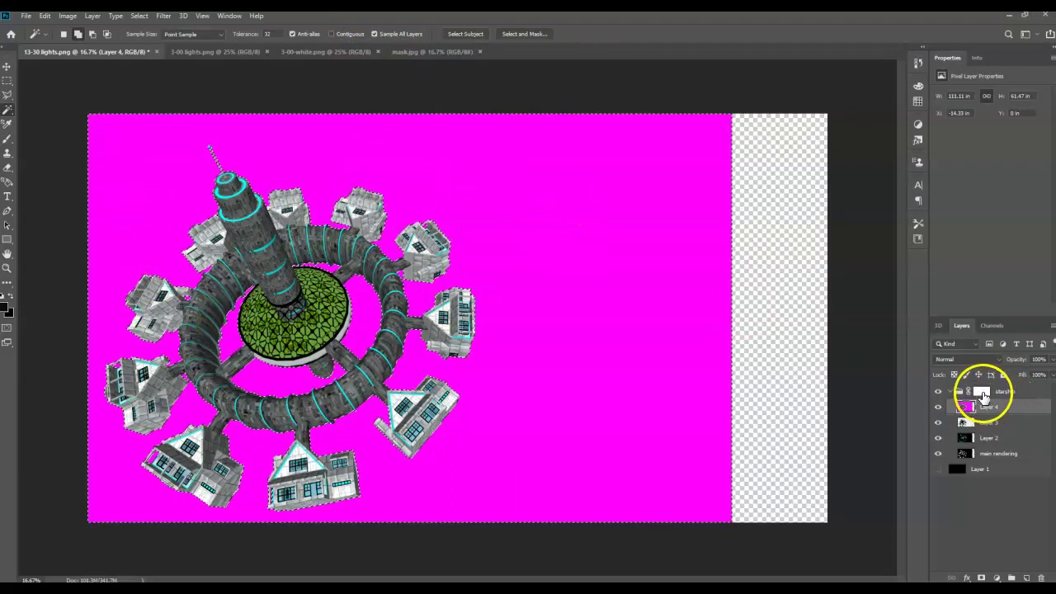
- Fill the selected background area with black on the starship group's layer mask, and clear the selection
click(983, 393)
drag(1006, 385, 985, 385)
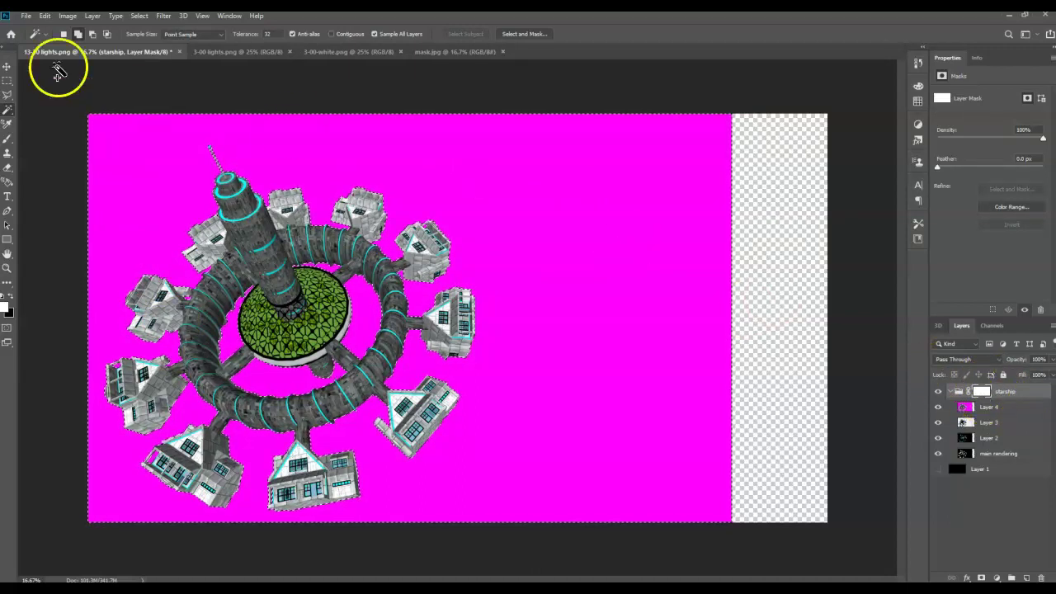
click(44, 16)
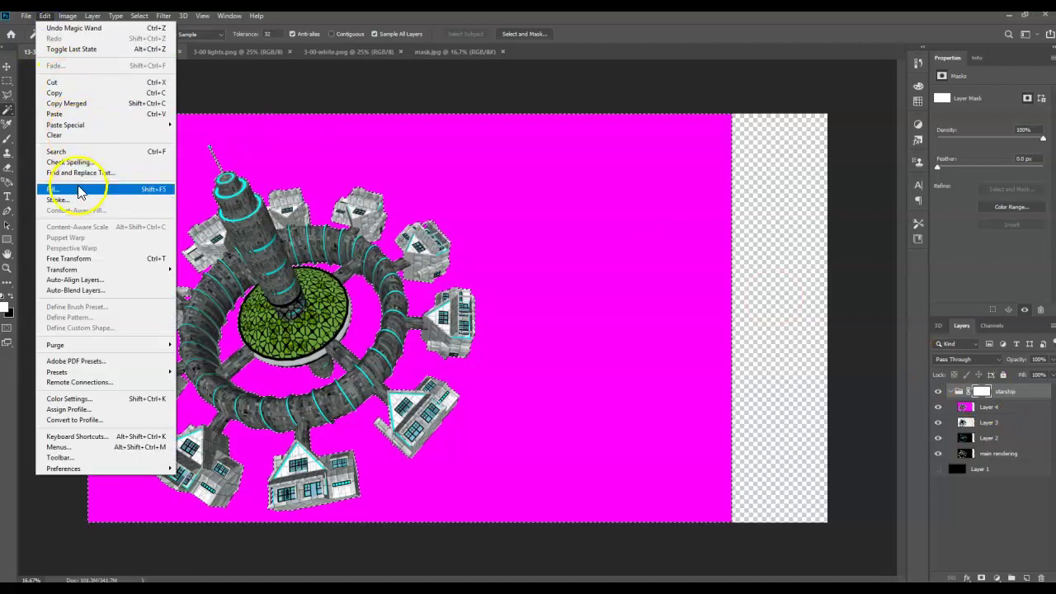
click(78, 188)
click(277, 170)
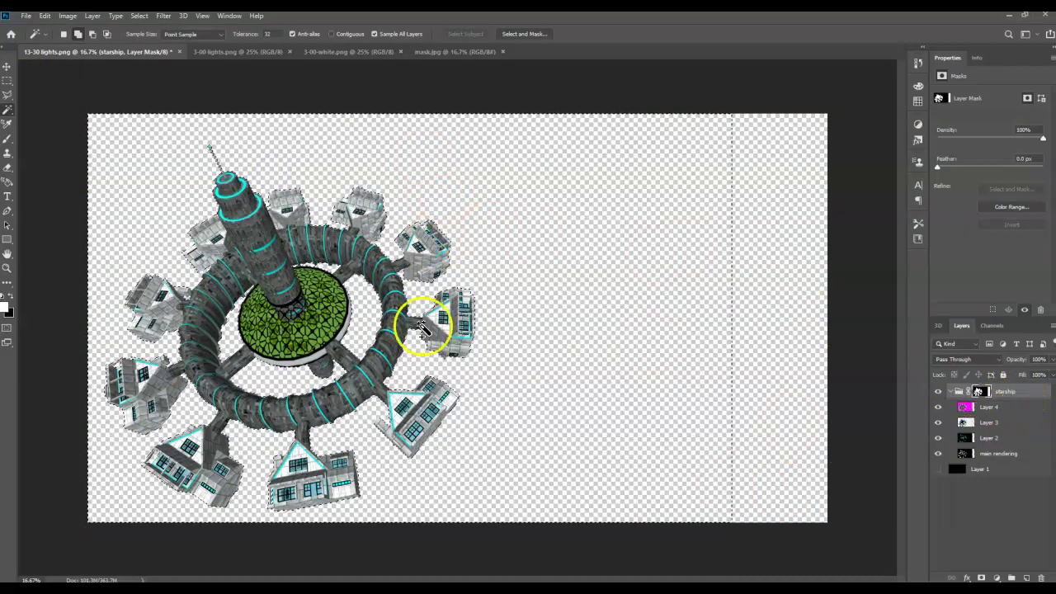
key(ctrl+d)
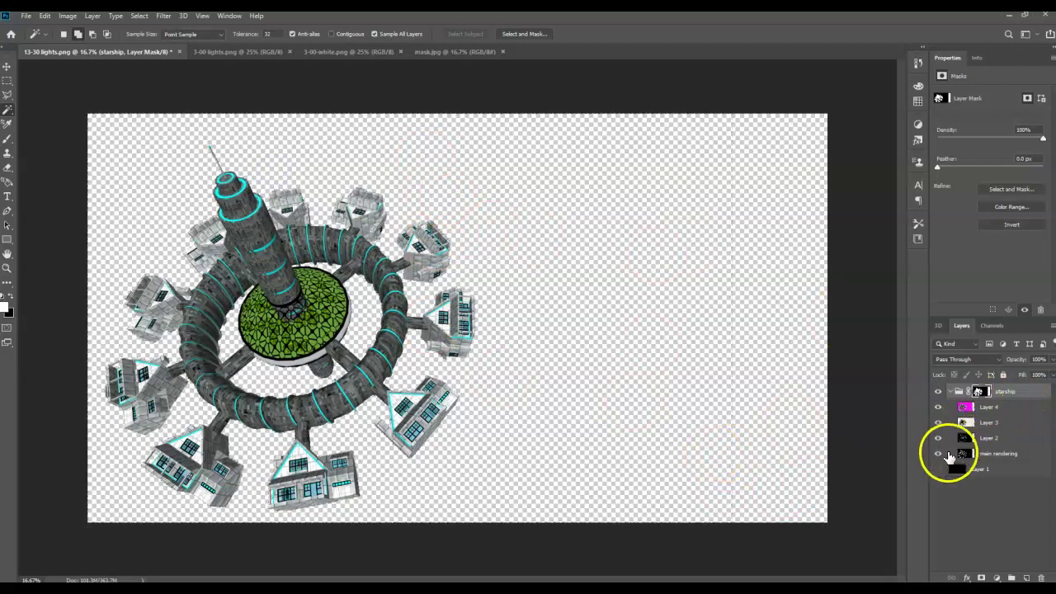
- Hide the magenta mask layer and show the black fill layer beneath the starship group
click(937, 407)
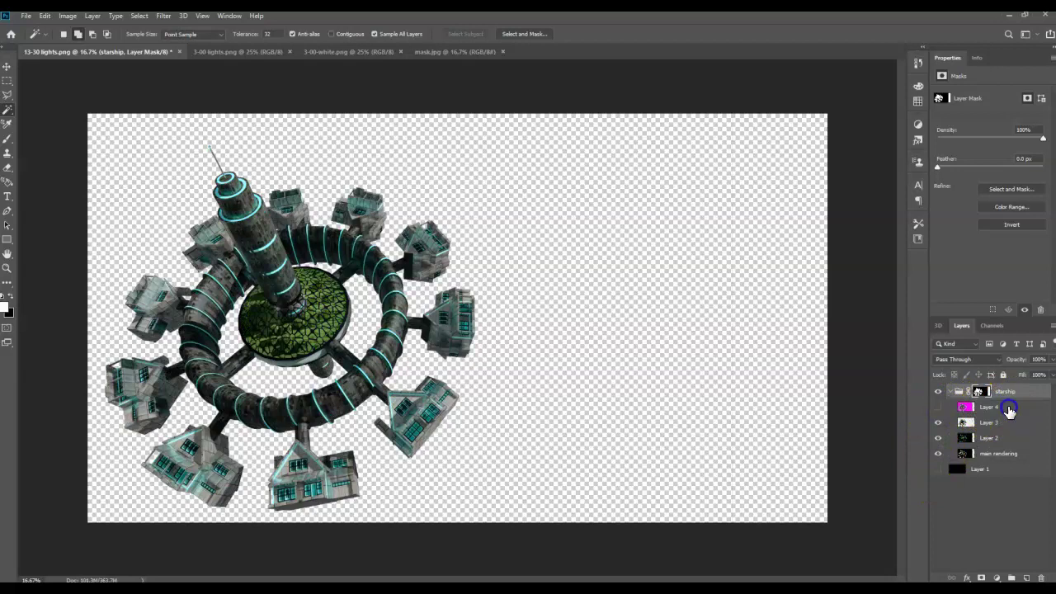
click(1007, 409)
click(937, 408)
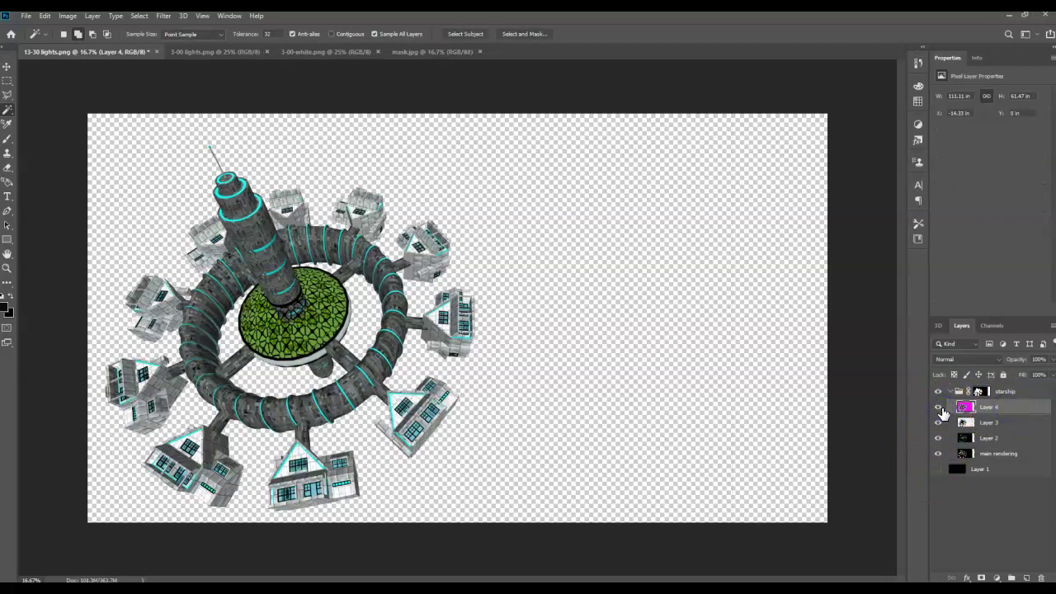
click(941, 410)
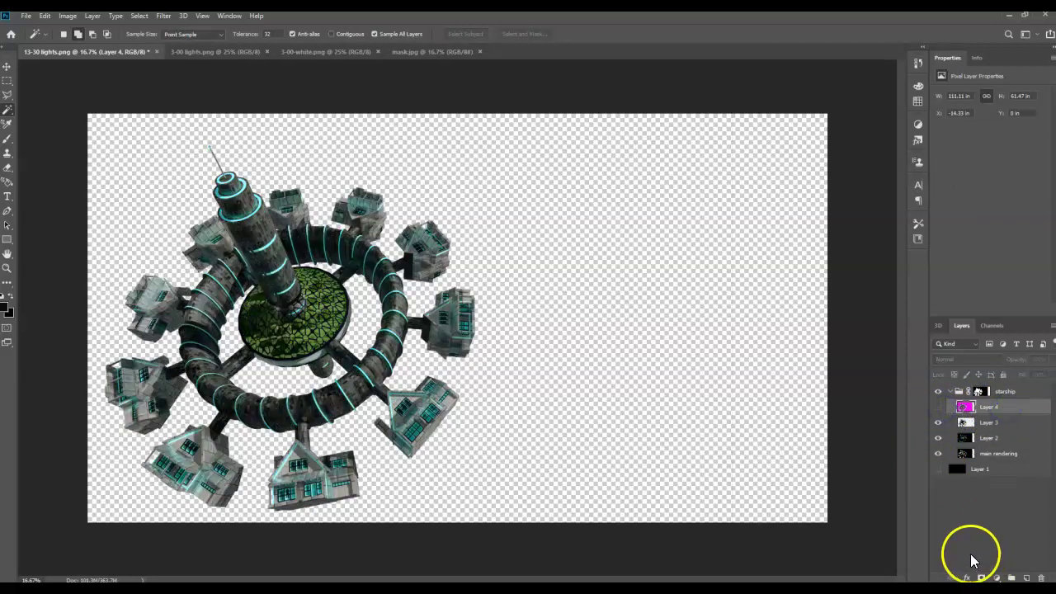
click(938, 468)
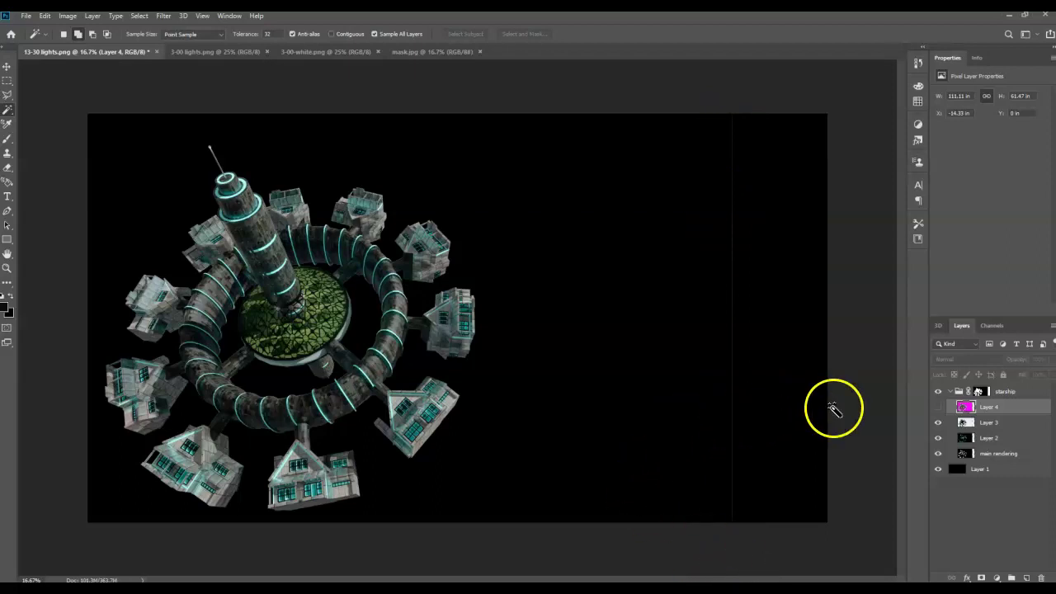
- Set the white rendering layer's opacity to 55% and its blend mode to Lighten
click(1017, 424)
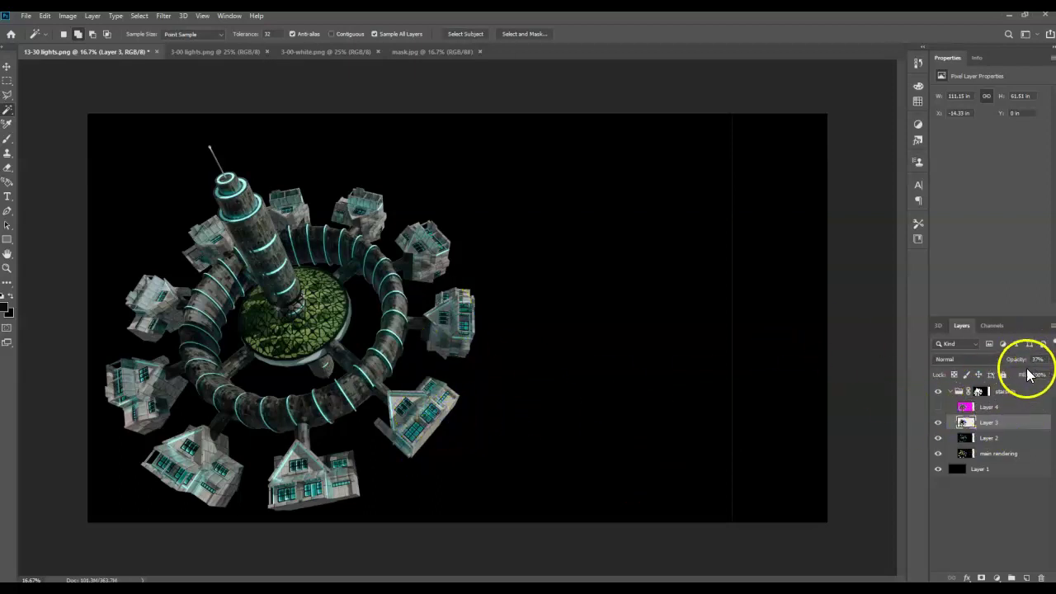
click(1049, 361)
mouse_move(1037, 376)
mouse_down()
mouse_move(1016, 377)
mouse_move(1037, 377)
mouse_up()
click(990, 358)
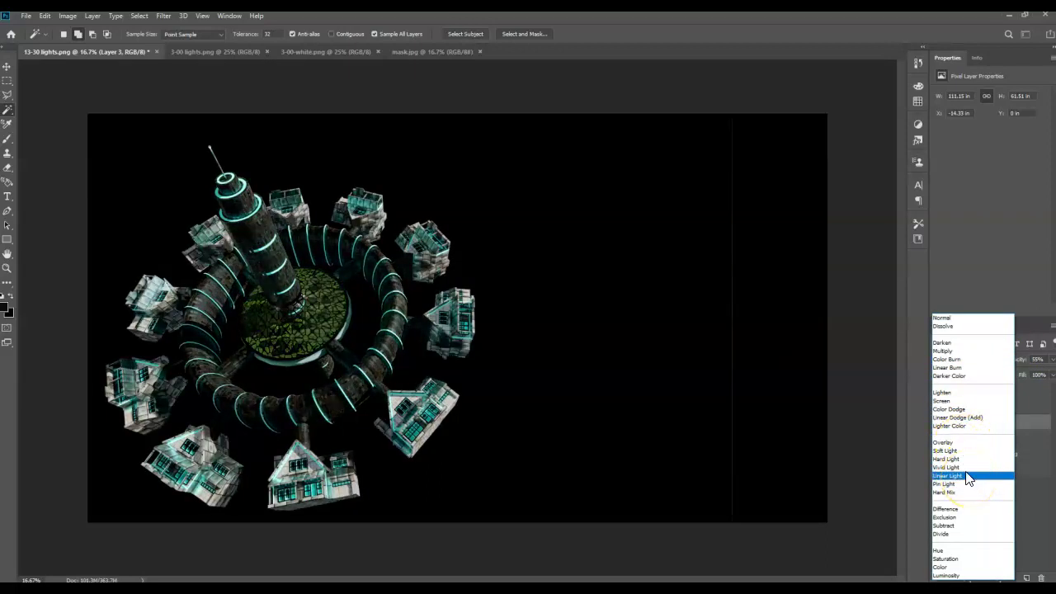
click(950, 394)
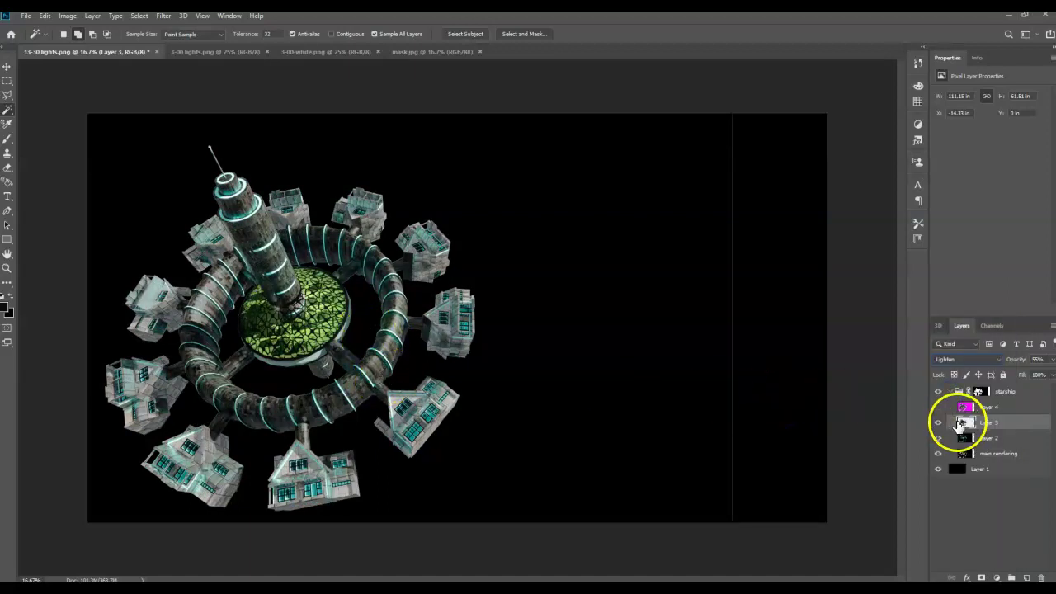
- Raise the night lights layer's opacity to about 75%
click(985, 439)
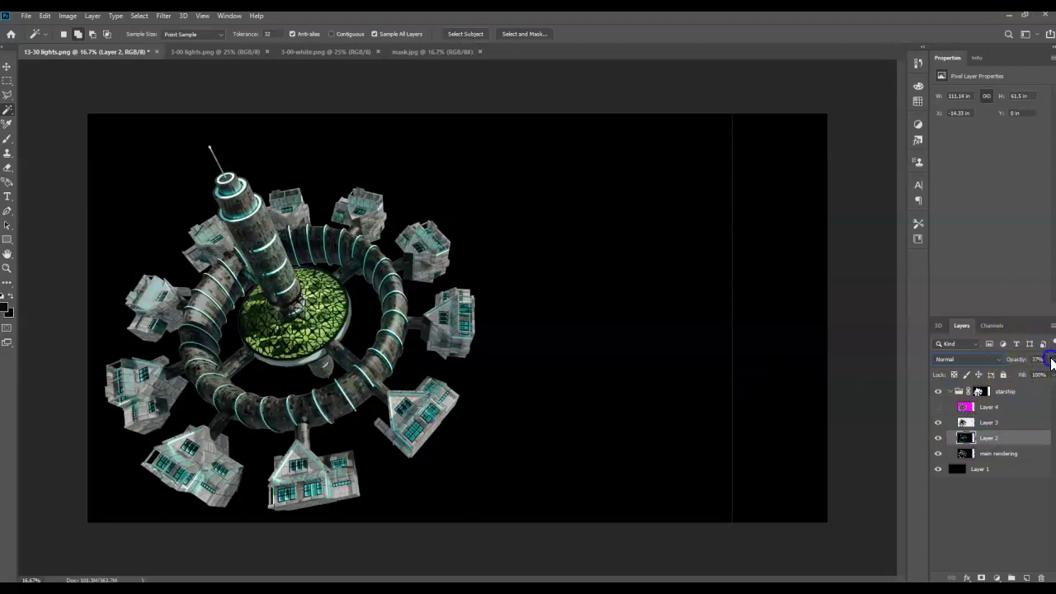
mouse_move(1036, 375)
mouse_down()
mouse_move(1025, 375)
mouse_move(1042, 376)
mouse_up()
click(992, 439)
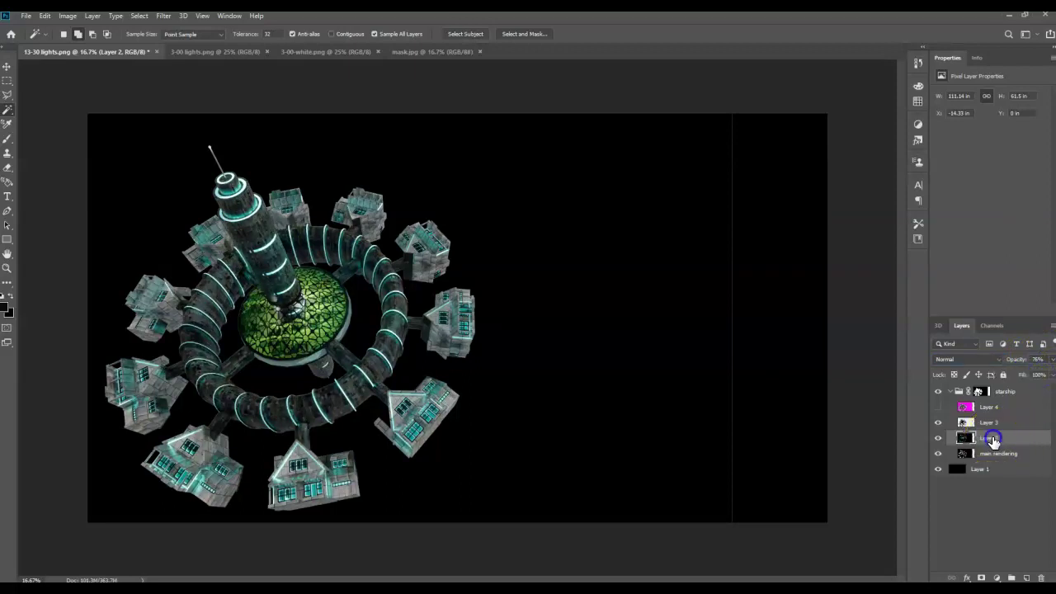
- Rename the night lights layer as light and the white rendering layer as contrast
text(light)
double_click(989, 422)
click(1008, 421)
text(contrast)
key(Return)
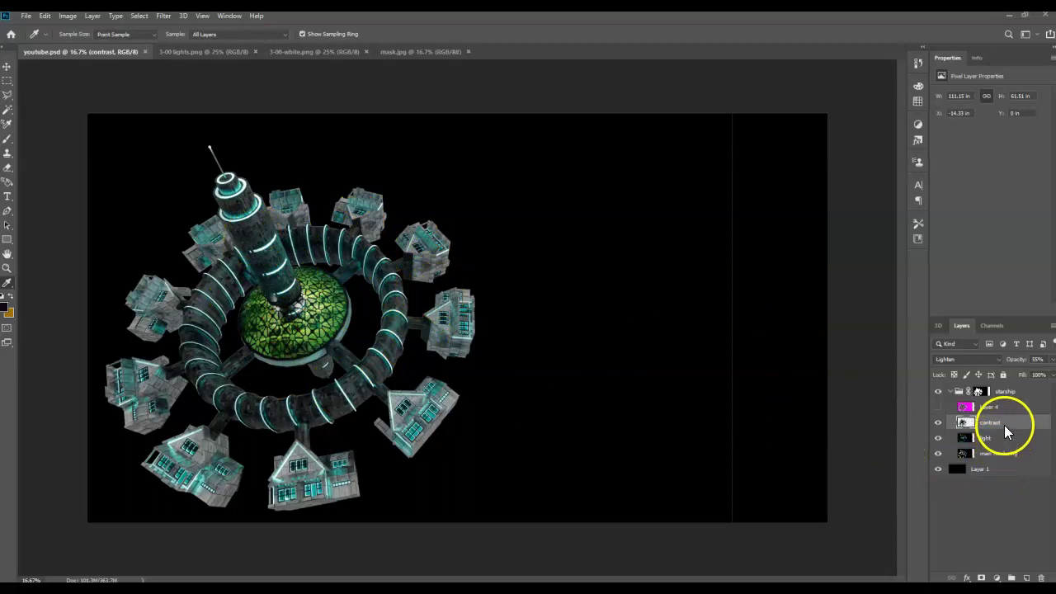
- Move the contrast layer beneath the light layer and set it to Normal blending at 25% opacity
drag(1013, 422, 1008, 443)
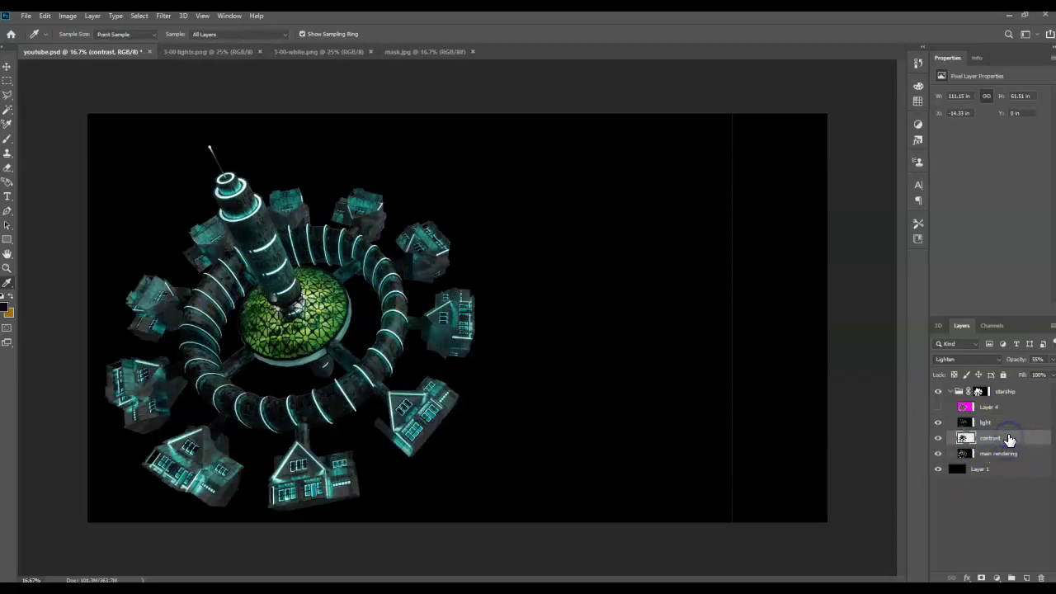
click(970, 360)
click(949, 318)
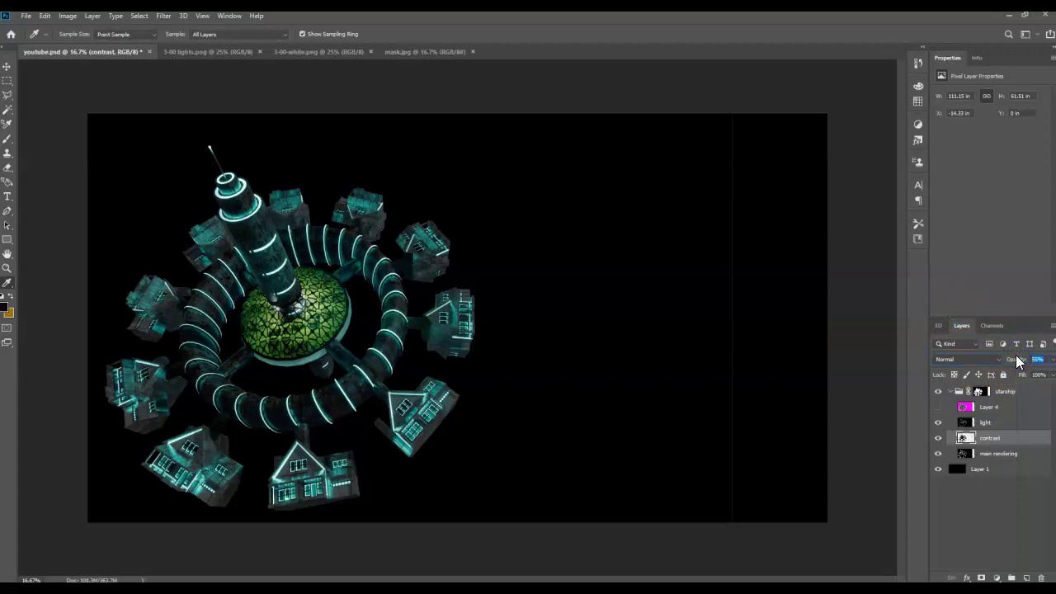
text(25)
click(1018, 436)
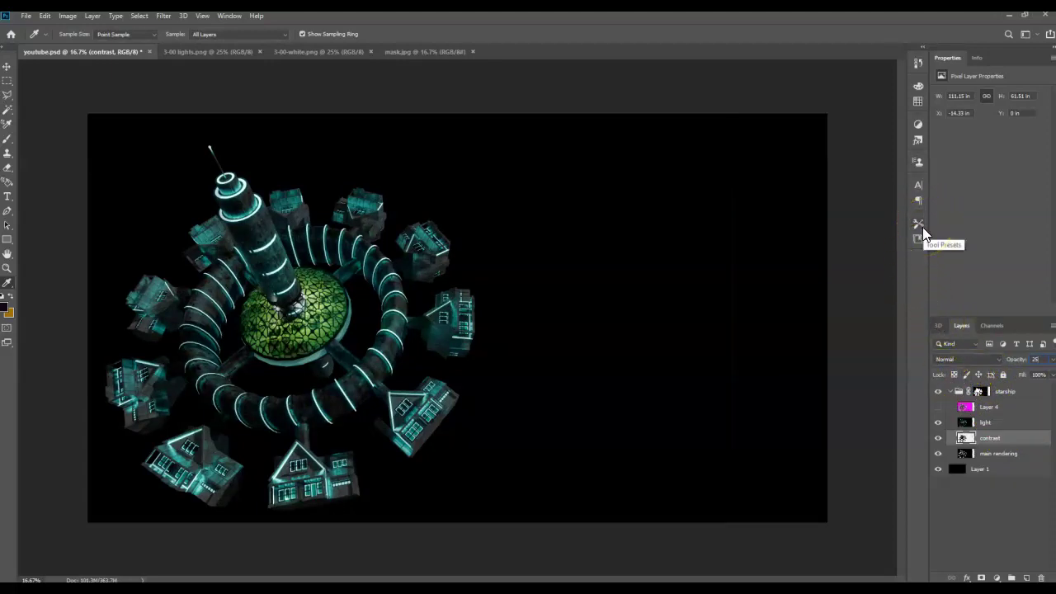
- Add a Levels adjustment clipped to the contrast layer and darken its midtones to about 0.65
click(916, 124)
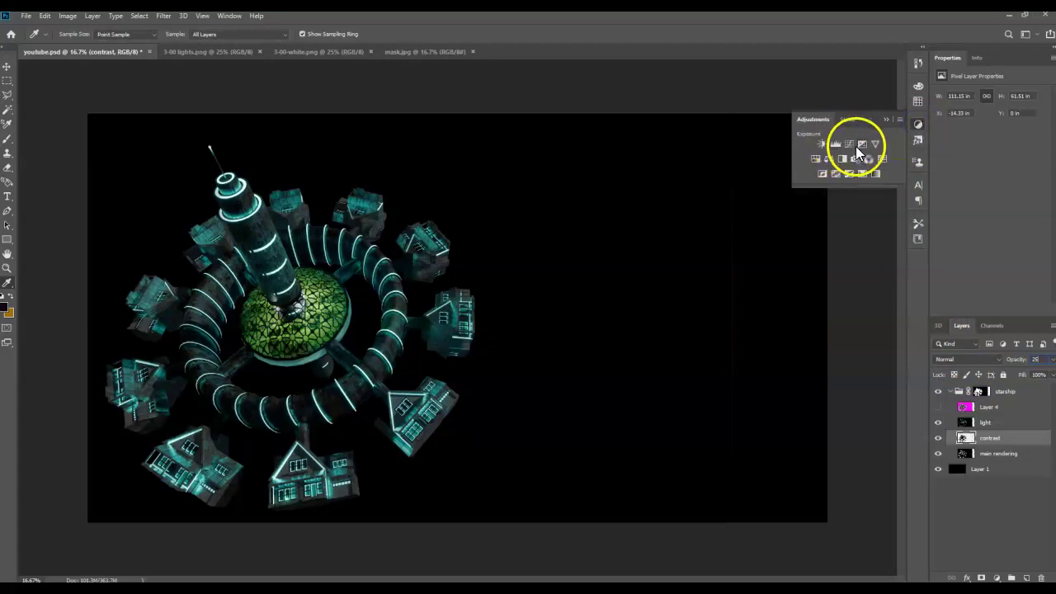
click(835, 143)
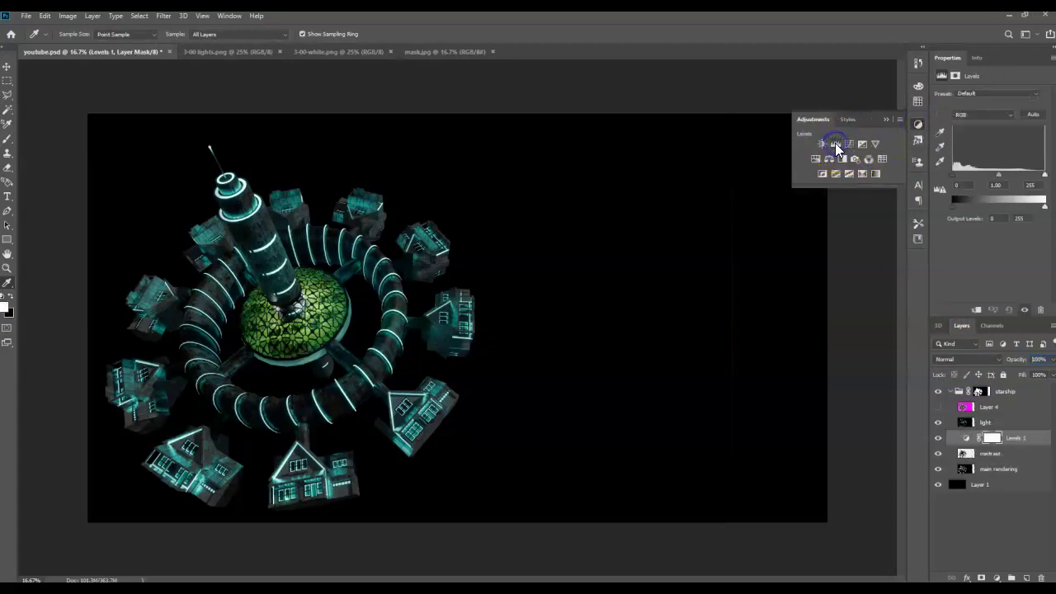
click(975, 310)
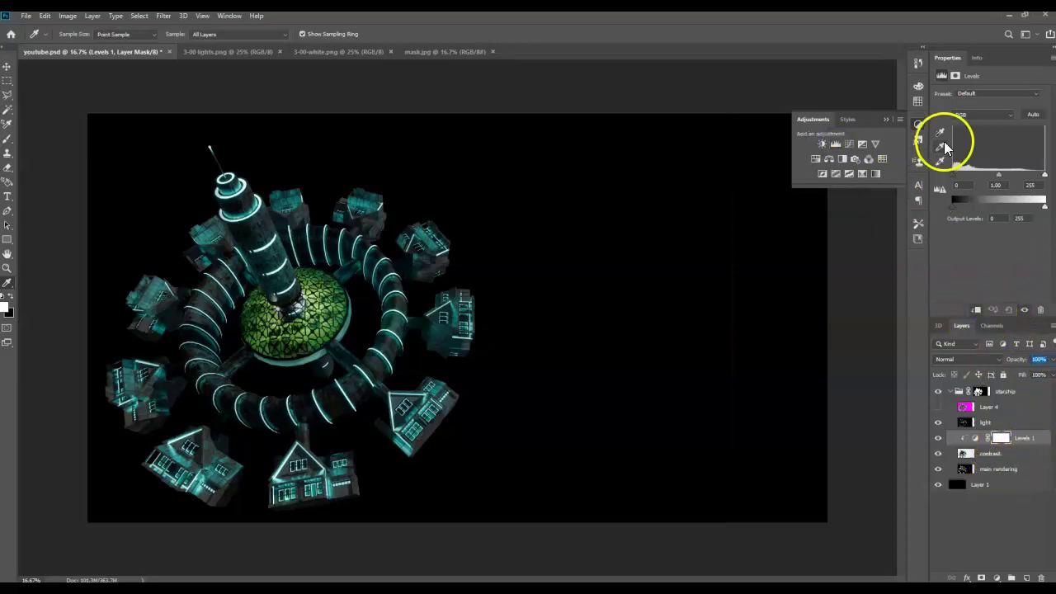
drag(997, 174, 1000, 179)
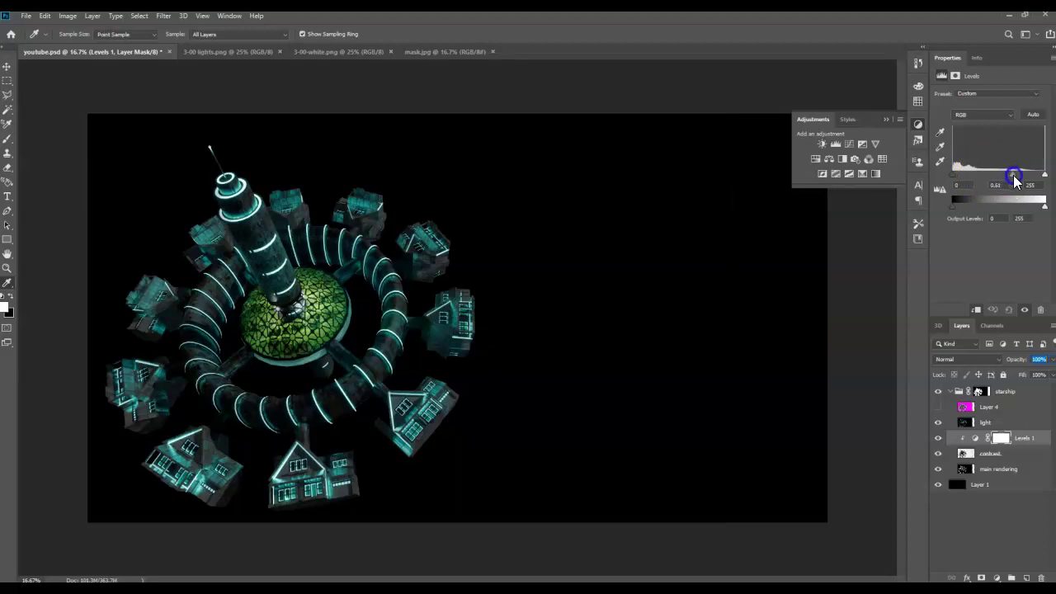
- Set the light layer's opacity to 100% and its blend mode to Lighten
click(990, 424)
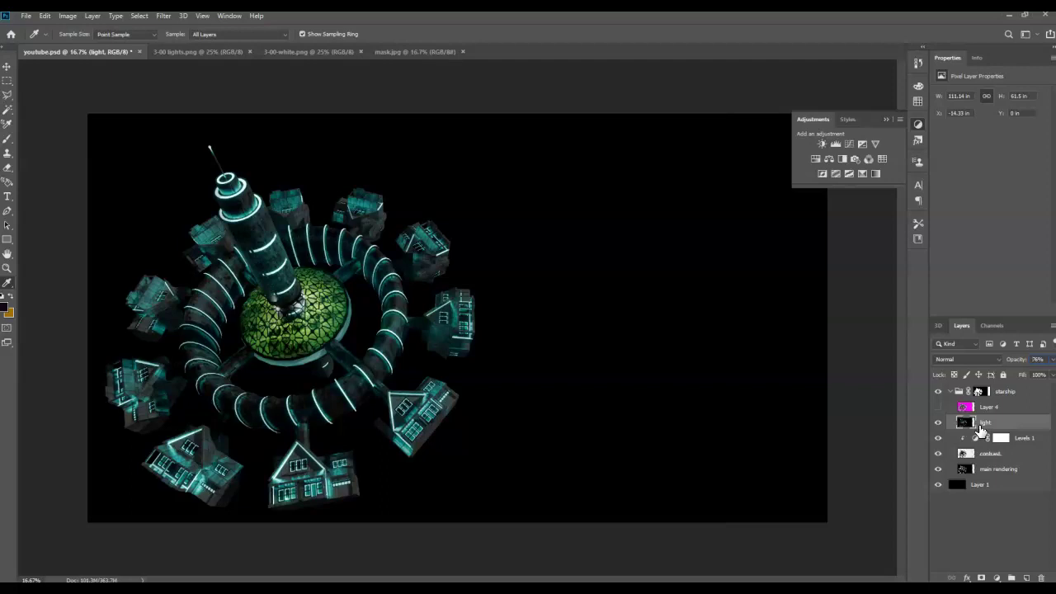
click(1049, 360)
click(1051, 361)
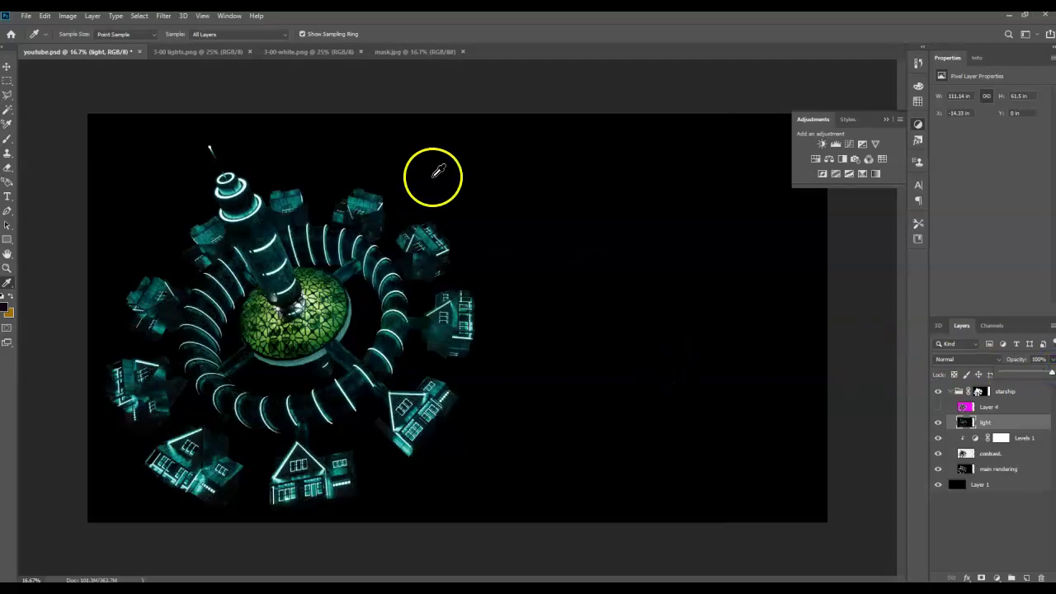
click(956, 363)
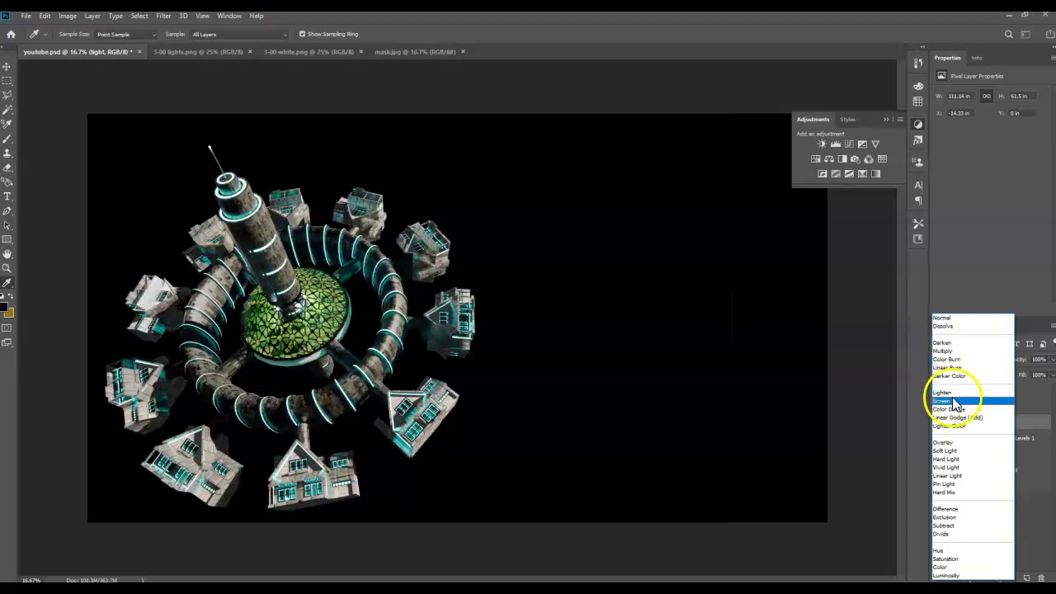
click(951, 393)
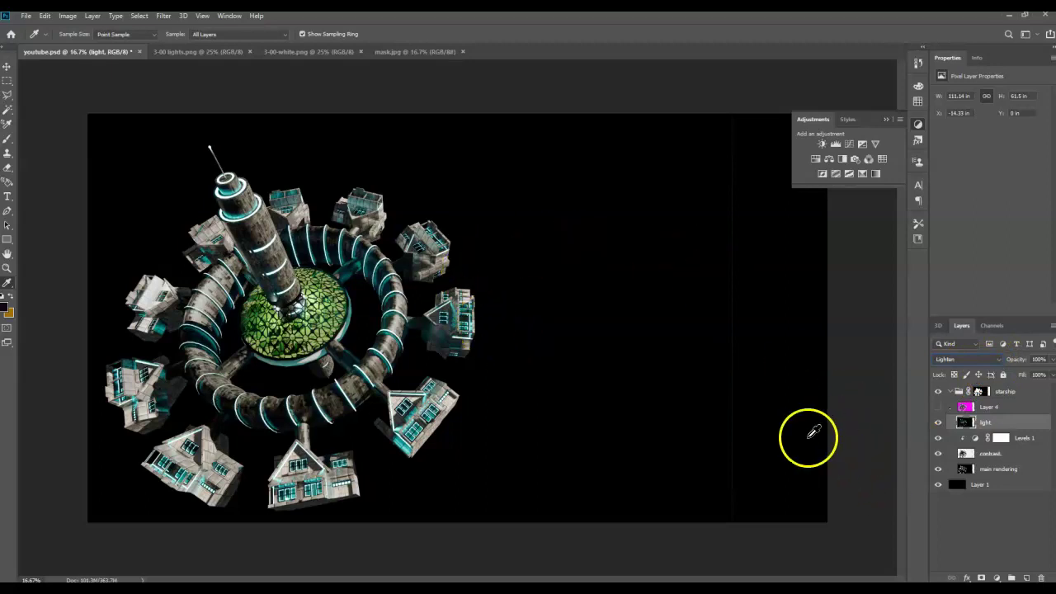
- Set the midtone input of the Levels adjustment above the contrast layer to 0.55
click(1027, 456)
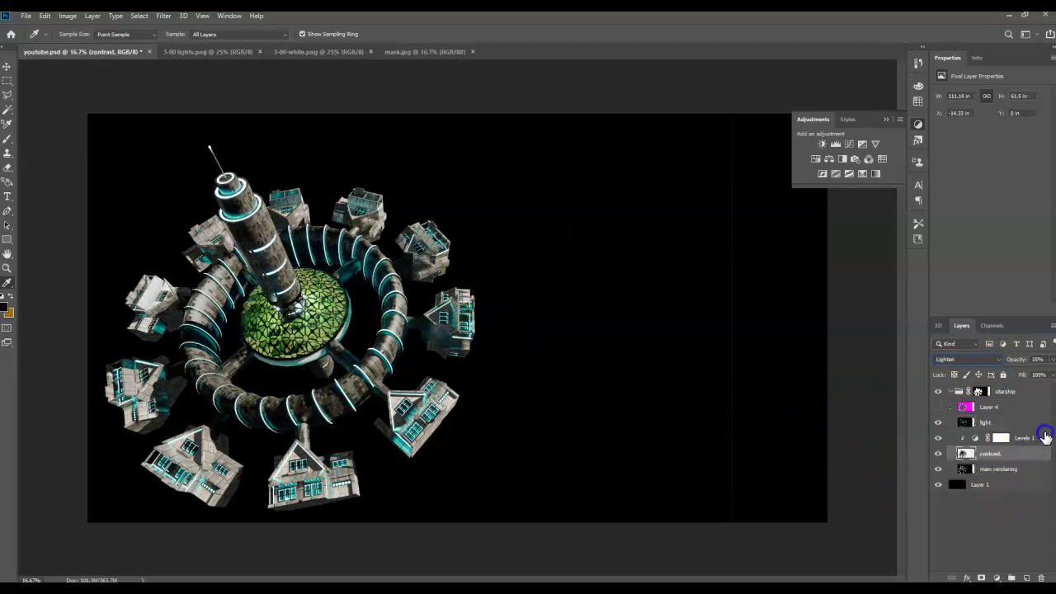
click(1040, 422)
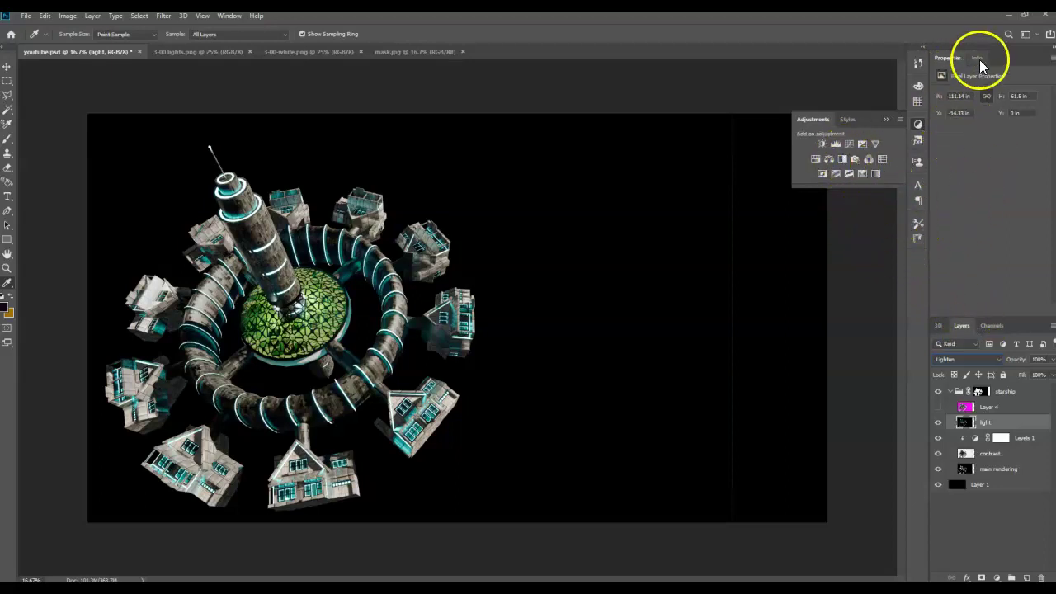
key(alt+[)
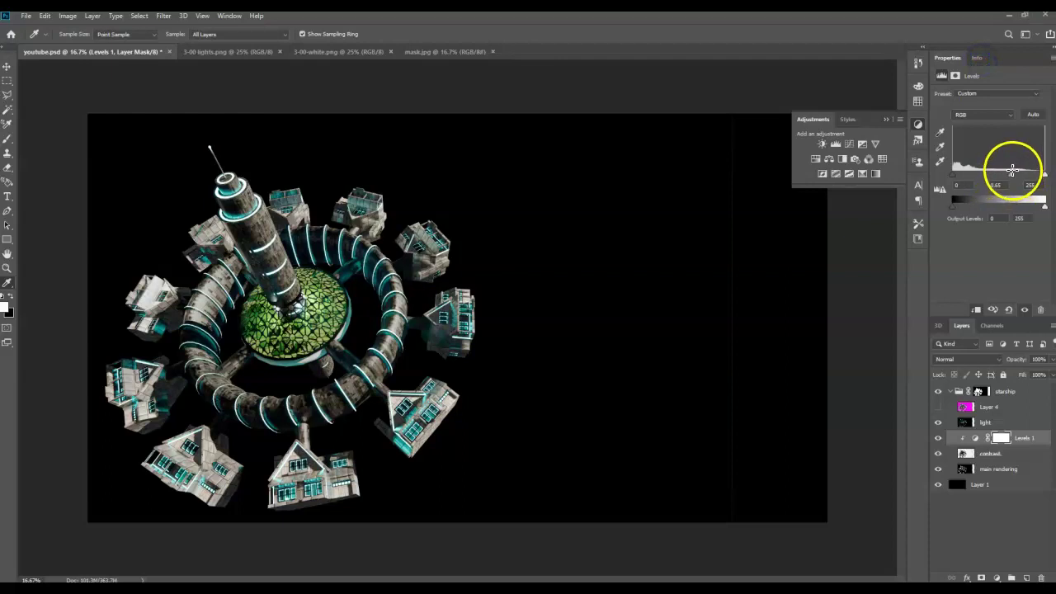
drag(1009, 174, 1015, 183)
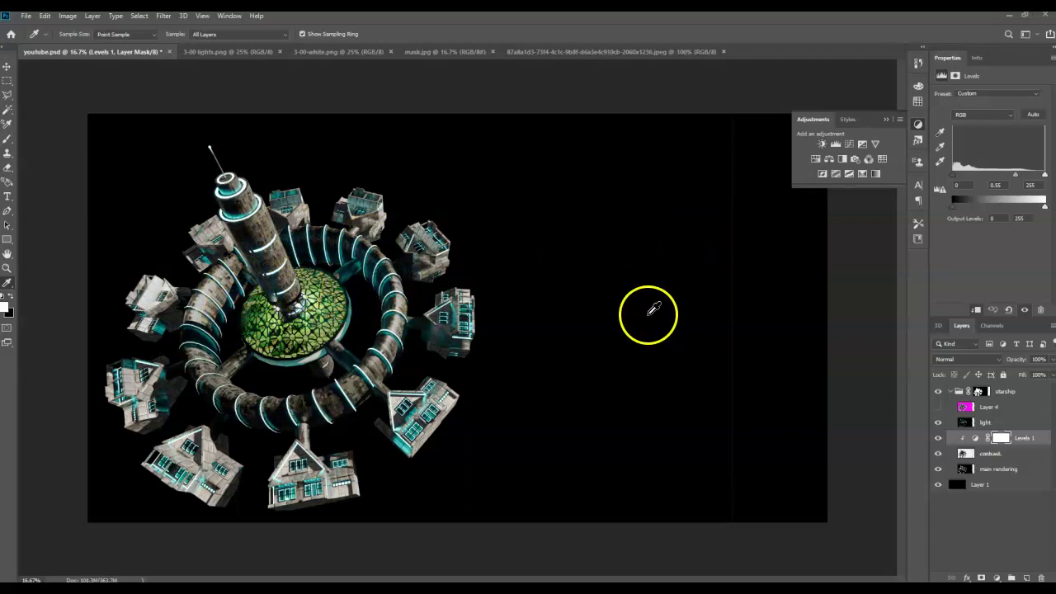
- Copy the nebula image into the starship group above the Levels adjustment, and enlarge and position it to cover the whole starship
click(561, 53)
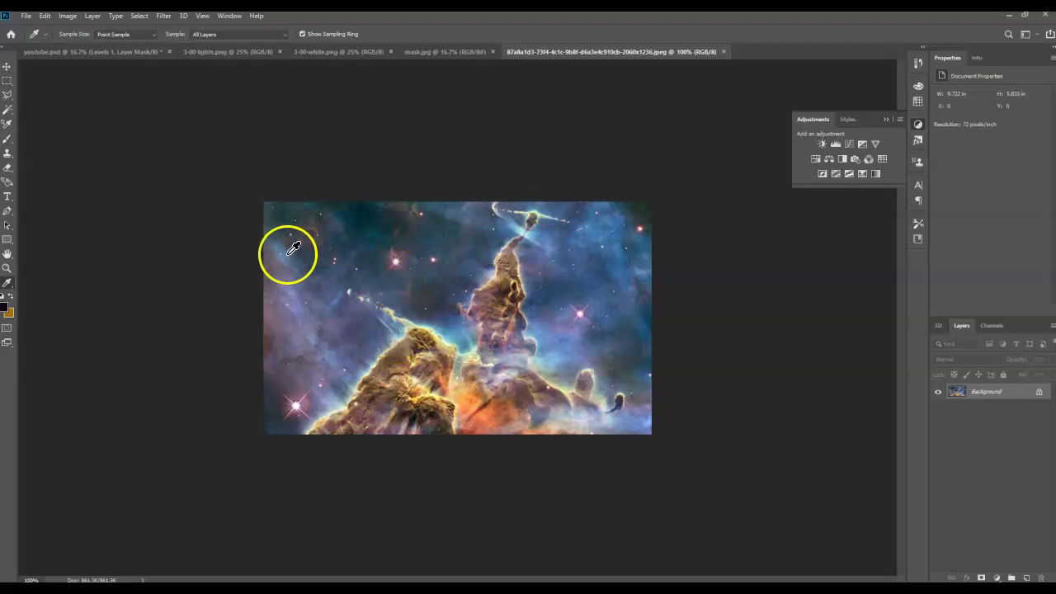
click(72, 55)
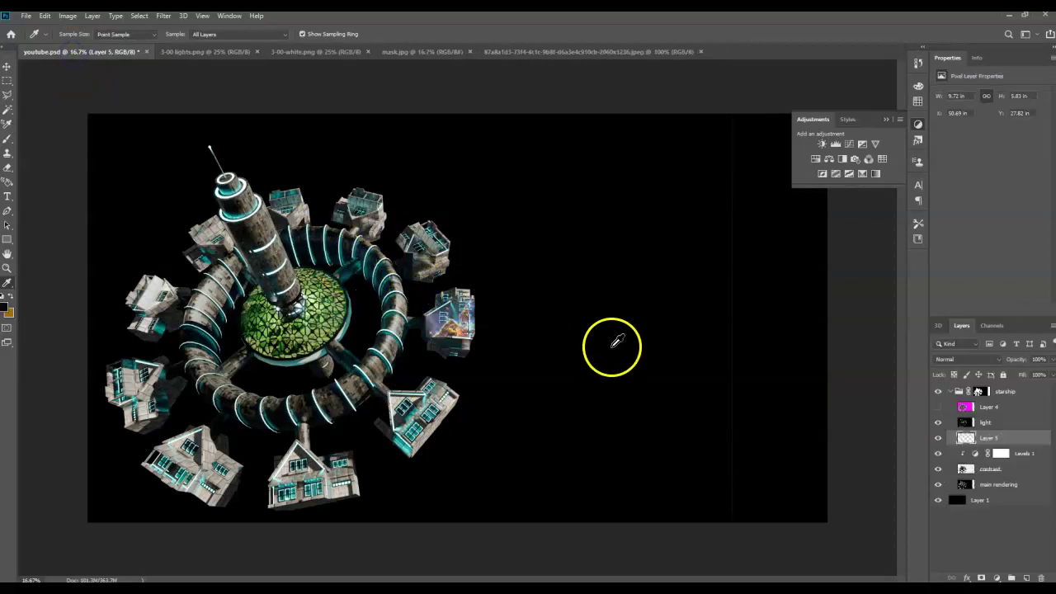
key(ctrl+t)
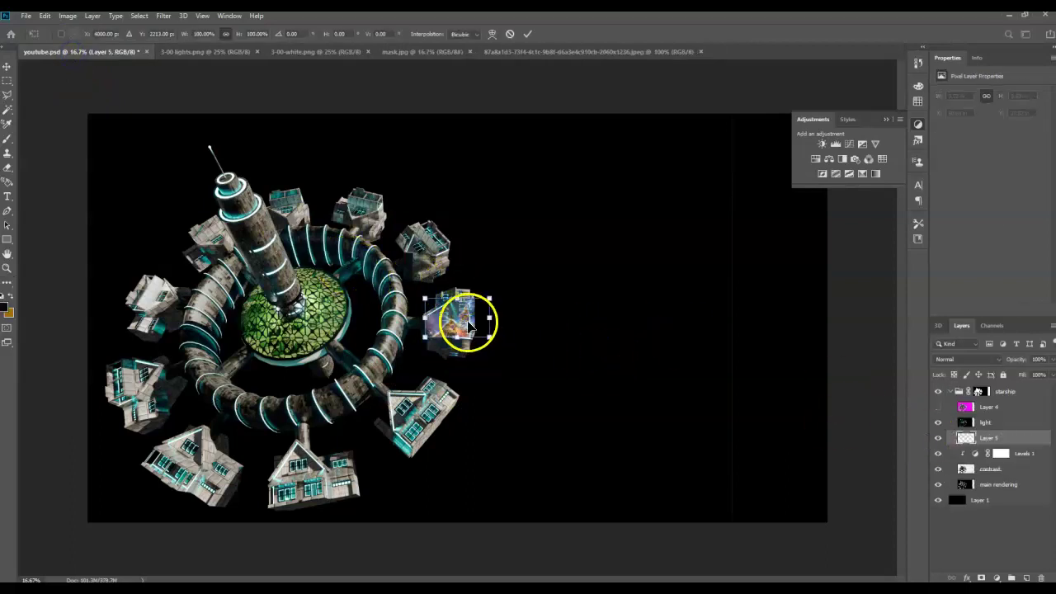
drag(460, 320, 746, 547)
key(Return)
key(i)
click(366, 375)
click(6, 66)
drag(607, 340, 551, 327)
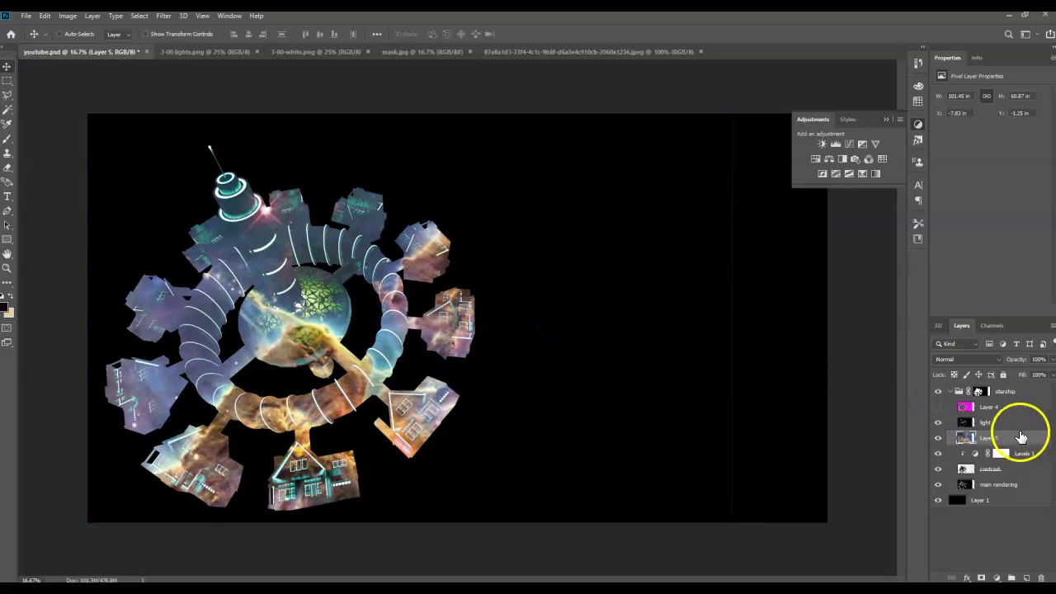
- Set the nebula layer's blend mode to Color and its opacity to about 23%
click(992, 363)
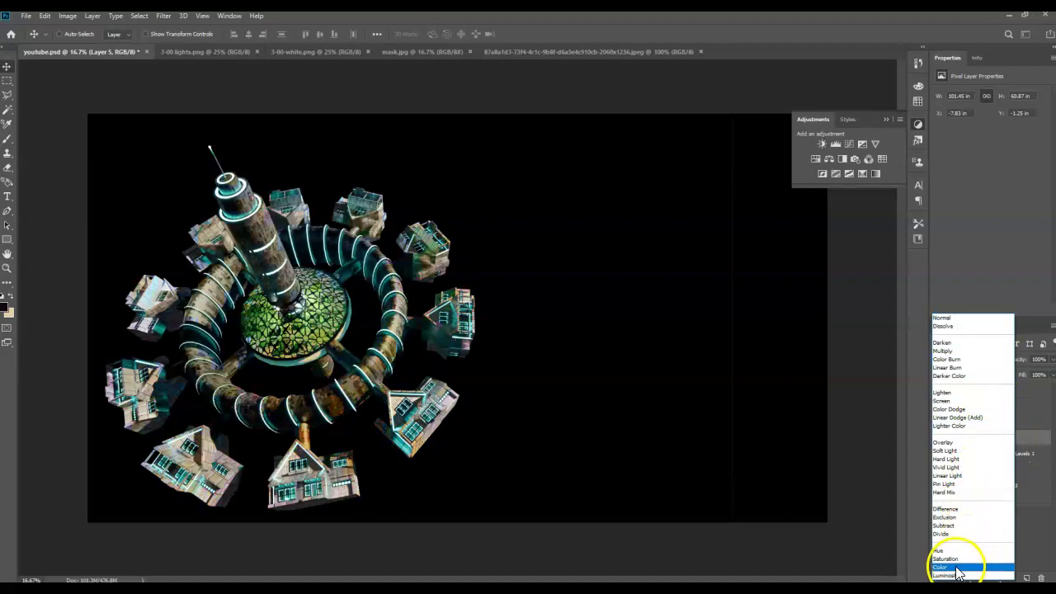
click(955, 568)
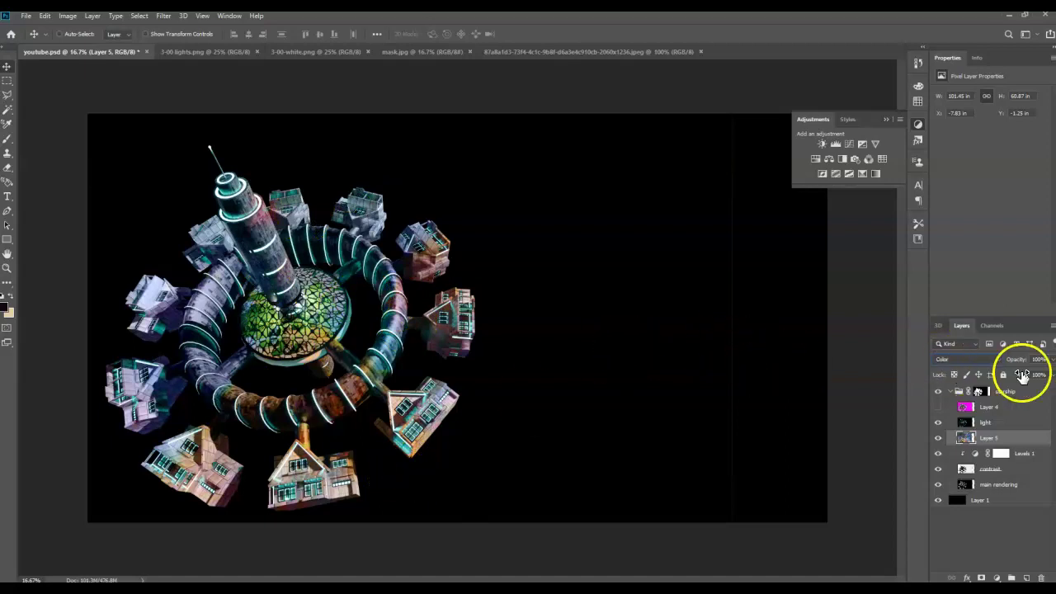
click(1050, 360)
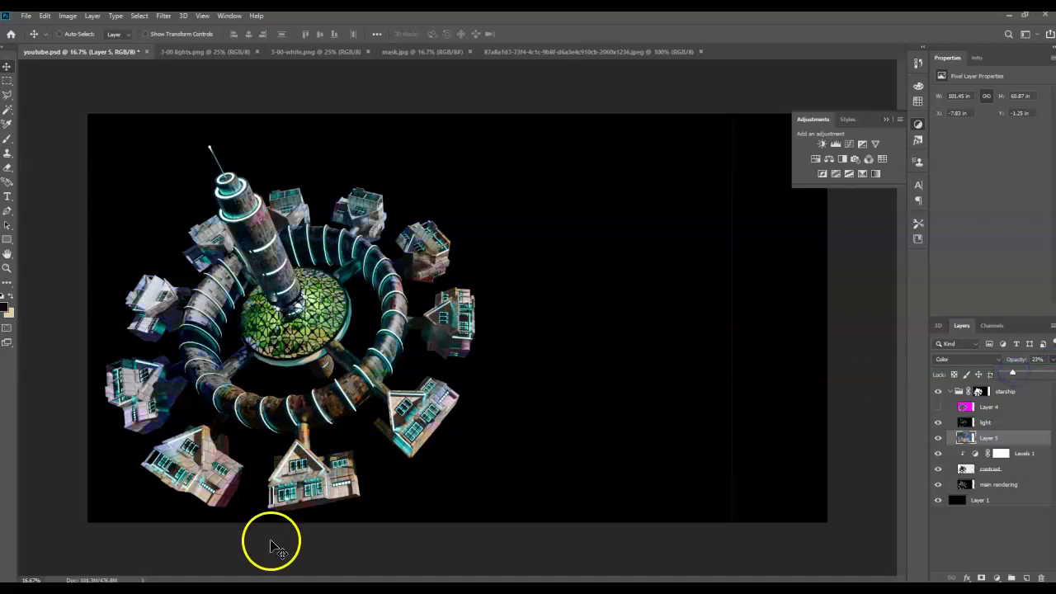
mouse_move(577, 436)
mouse_down()
mouse_move(448, 431)
mouse_move(516, 460)
mouse_up()
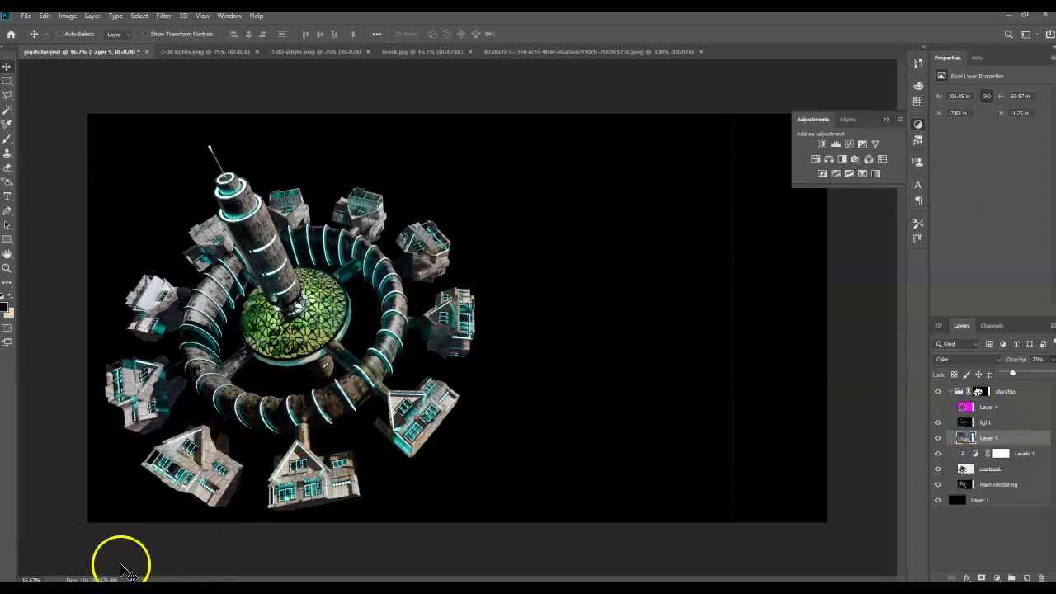
key(Return)
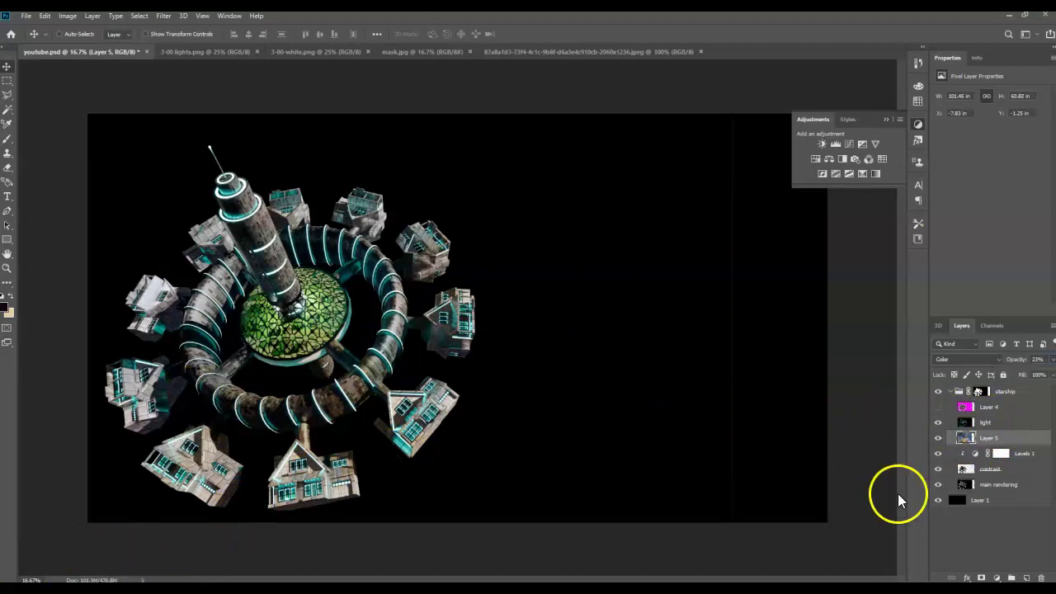
- Add a new layer above the nebula layer and fill the entire canvas on it with black
click(1027, 577)
key(ctrl+a)
click(44, 16)
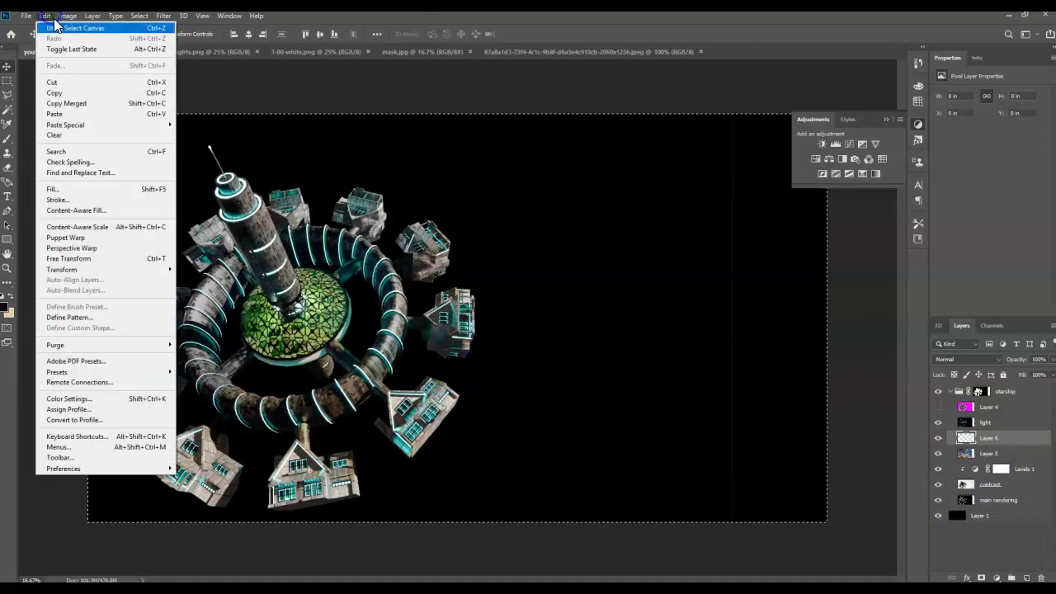
click(87, 189)
click(280, 169)
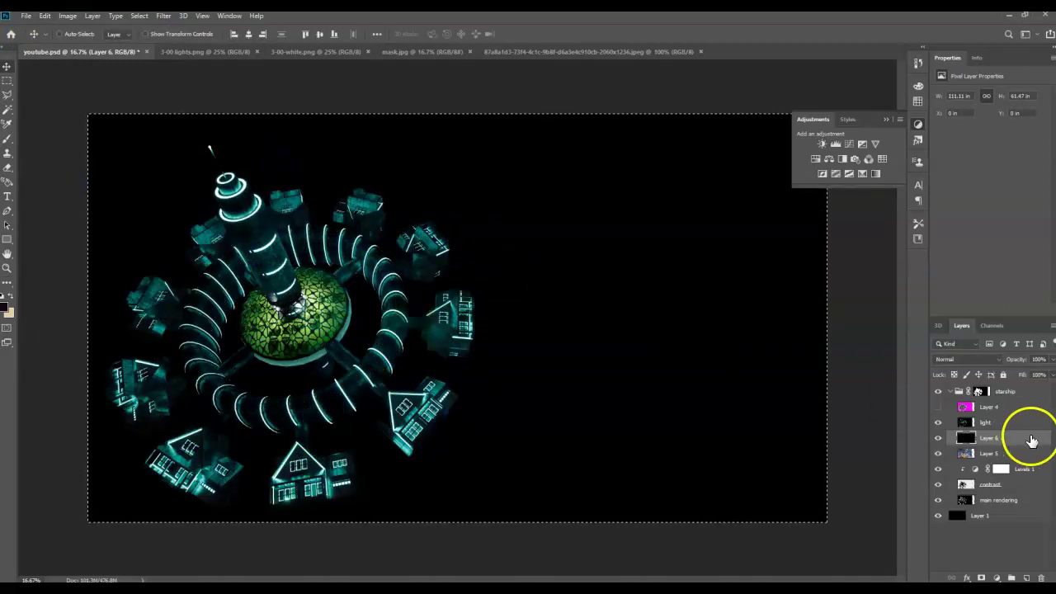
- Set the new black layer's blend mode to Hard Light and its opacity to about 11%, and clear the selection
drag(1009, 437, 1008, 429)
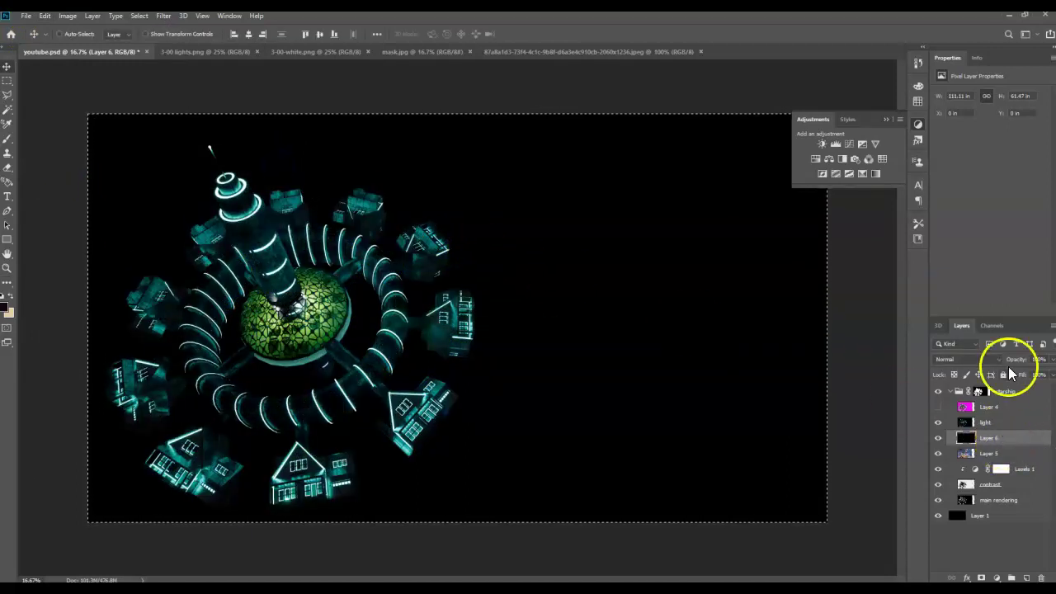
click(999, 358)
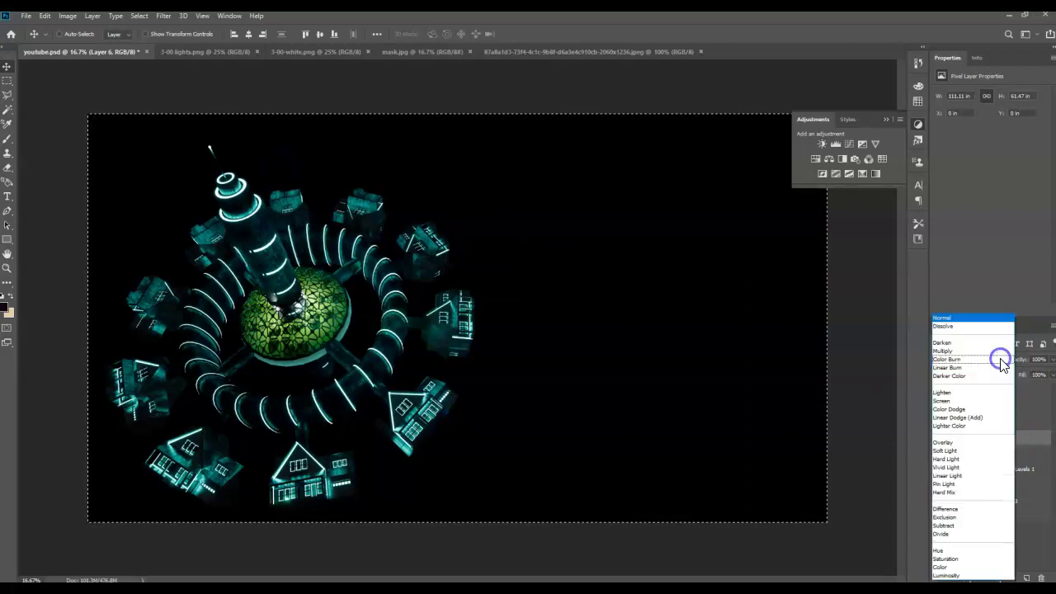
click(971, 458)
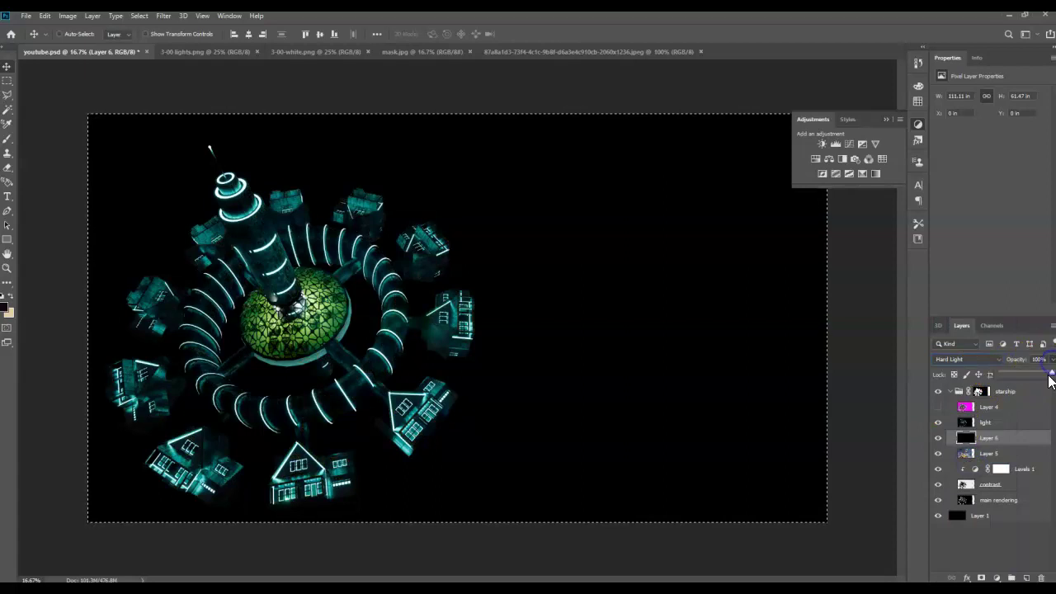
drag(1023, 376, 1006, 373)
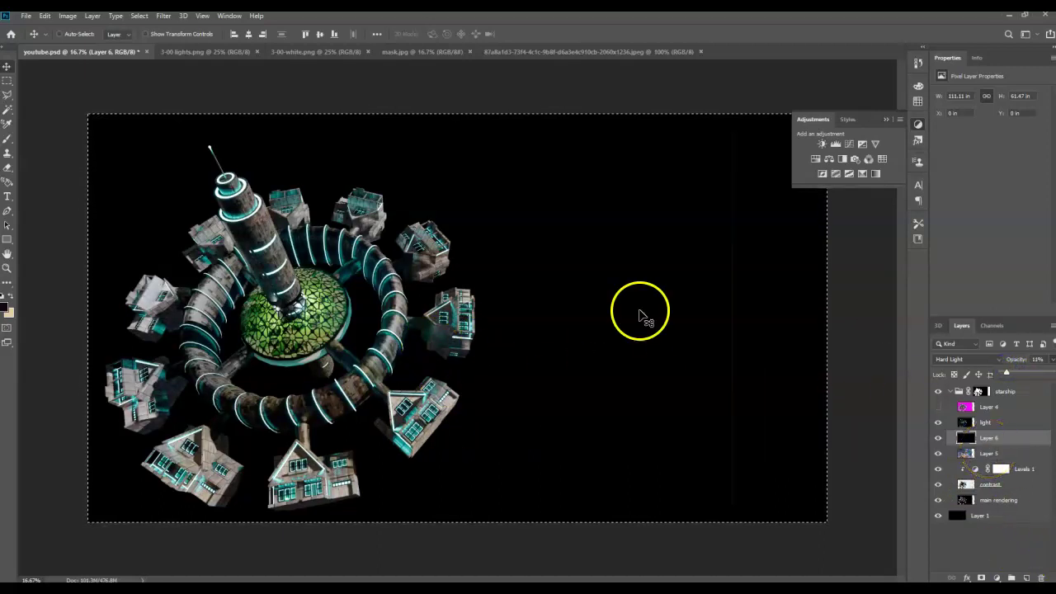
key(ctrl+d)
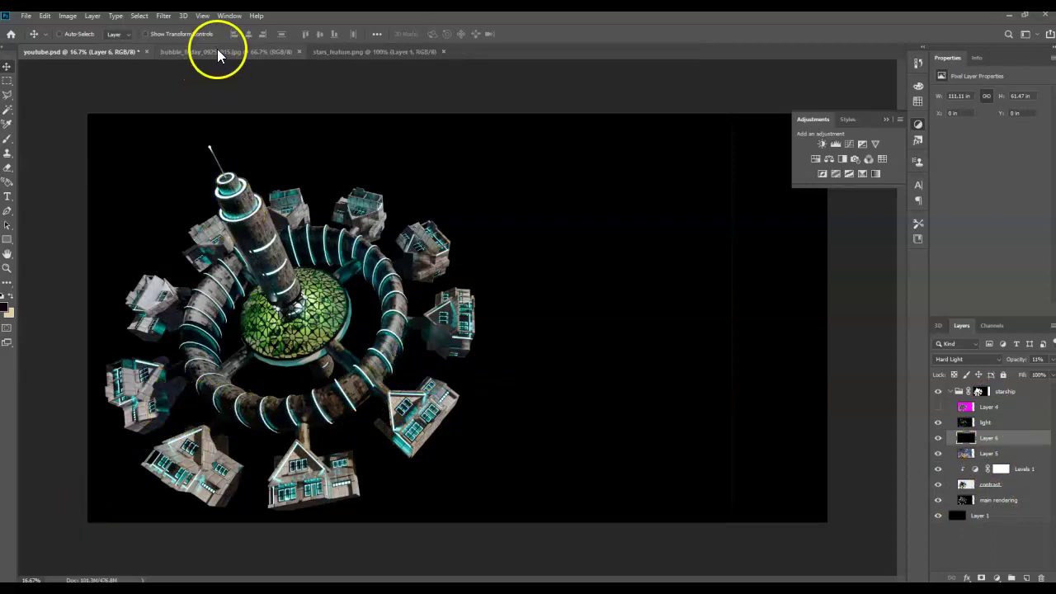
- Copy the galaxy image from the Hubble document, and create a group named "background stars" above Layer 1 in youtube.psd
click(219, 50)
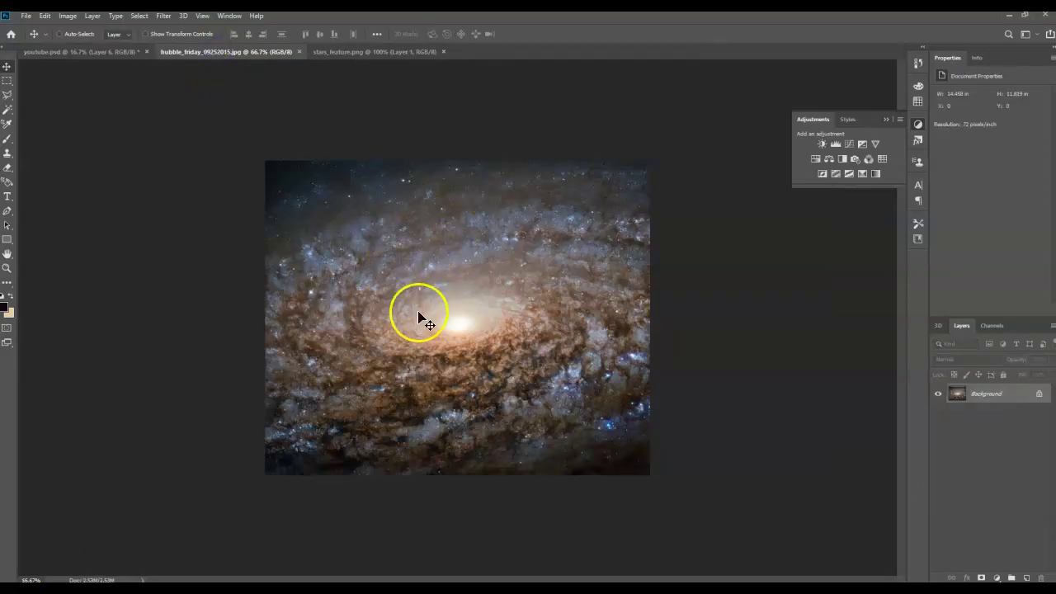
click(81, 50)
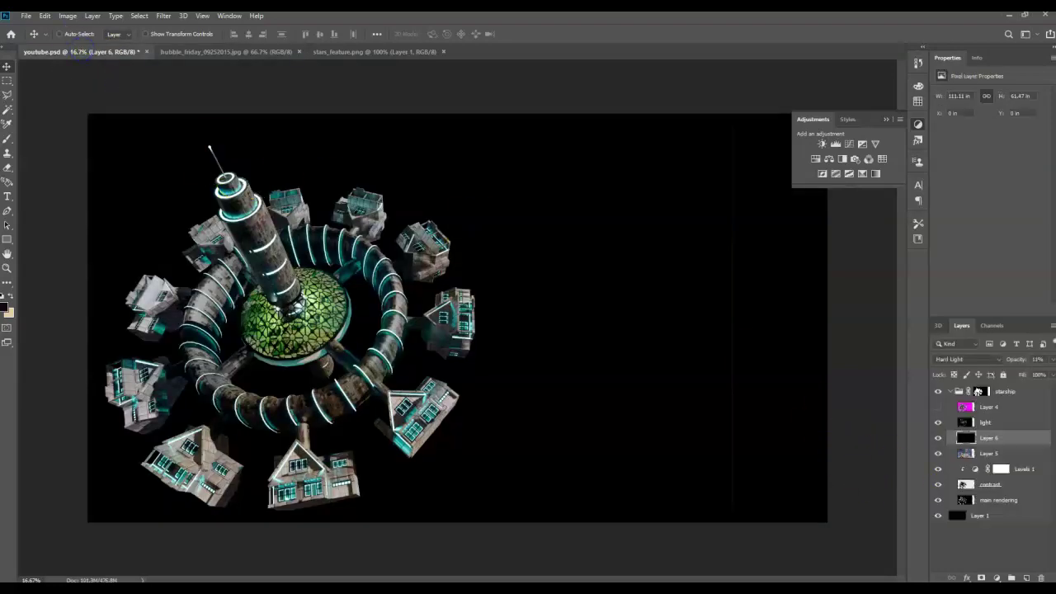
click(1018, 516)
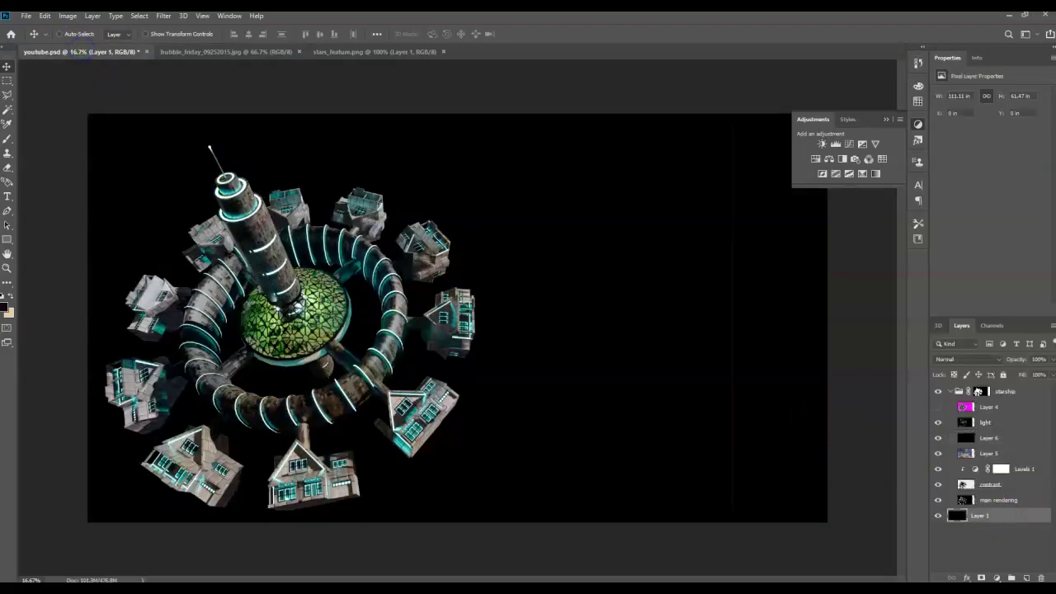
click(1011, 577)
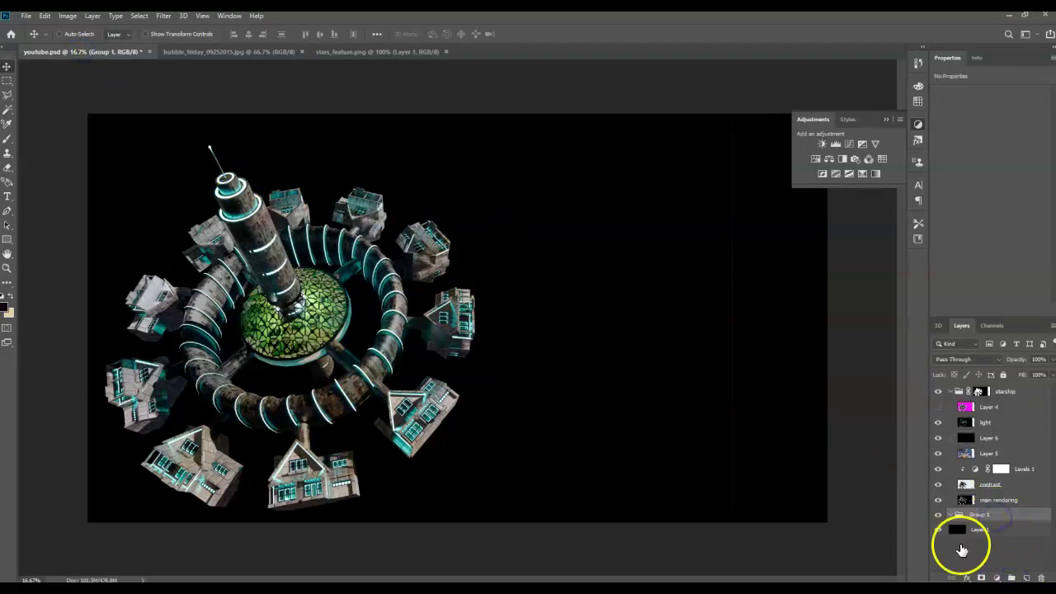
double_click(983, 515)
click(939, 284)
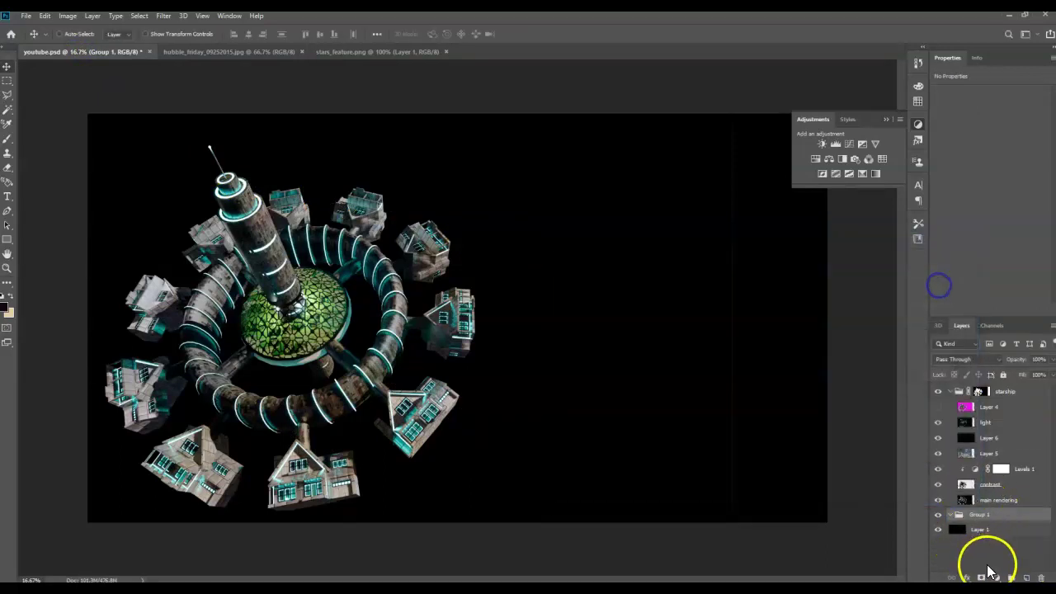
double_click(979, 515)
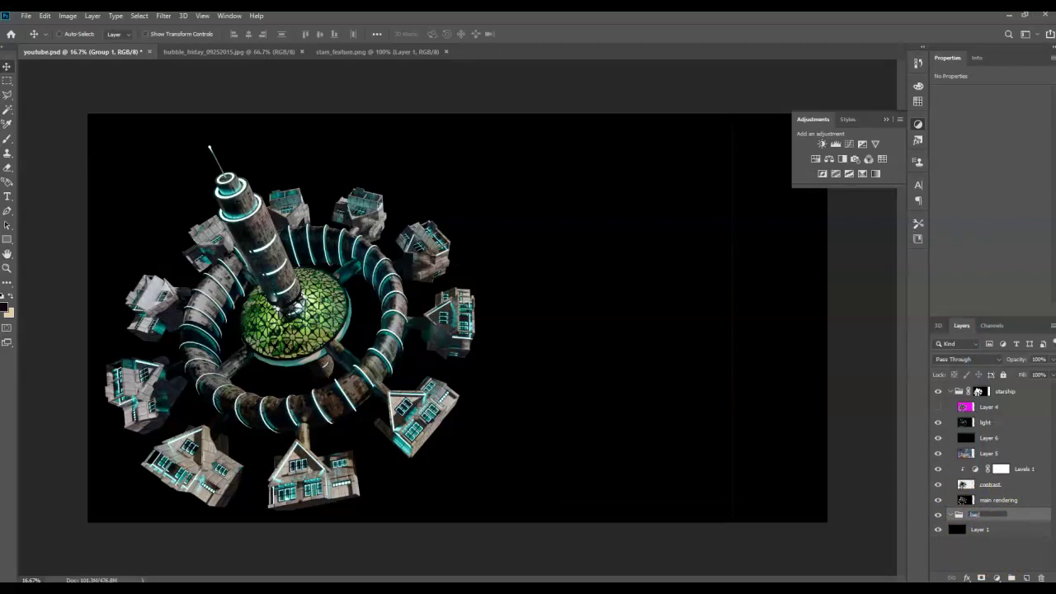
text(background stars)
key(Return)
- Paste the galaxy image beneath the starship inside the background stars group, then enlarge and stretch it to cover the whole canvas
key(ctrl+v)
drag(483, 313, 168, 156)
key(ctrl+t)
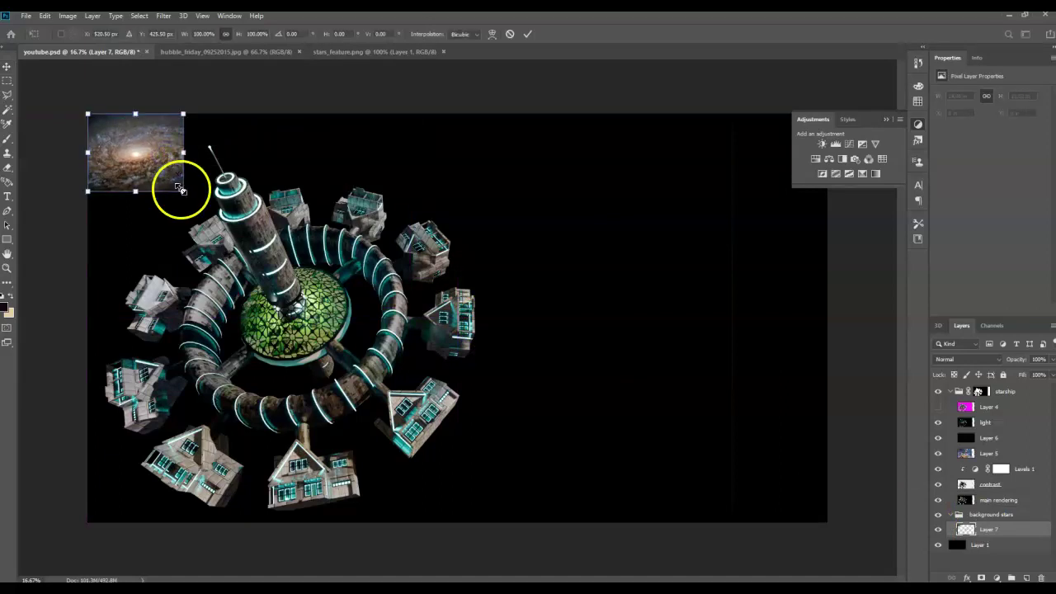
drag(182, 188, 616, 492)
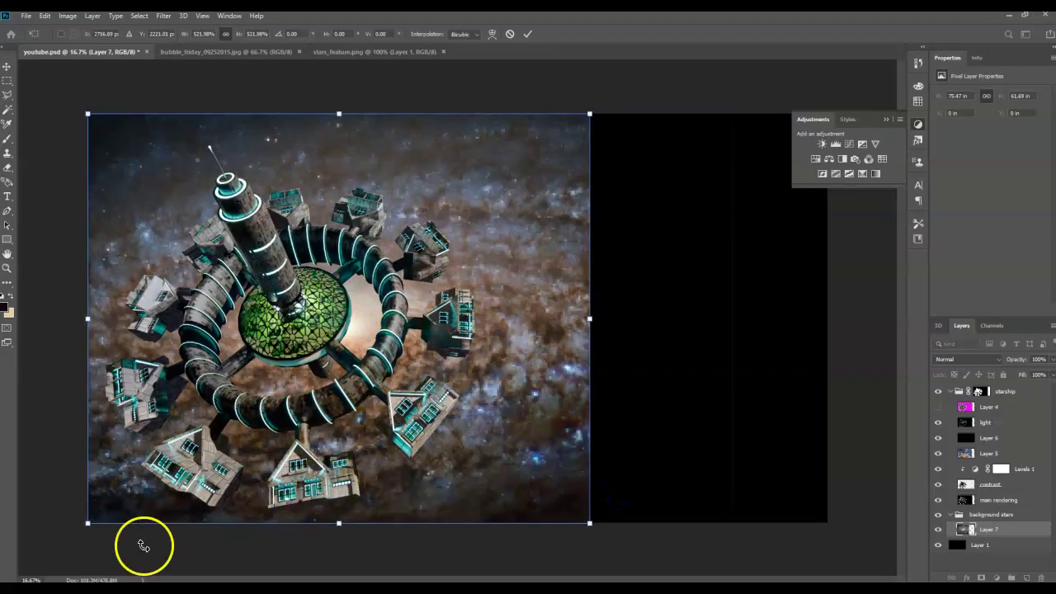
drag(590, 318, 824, 330)
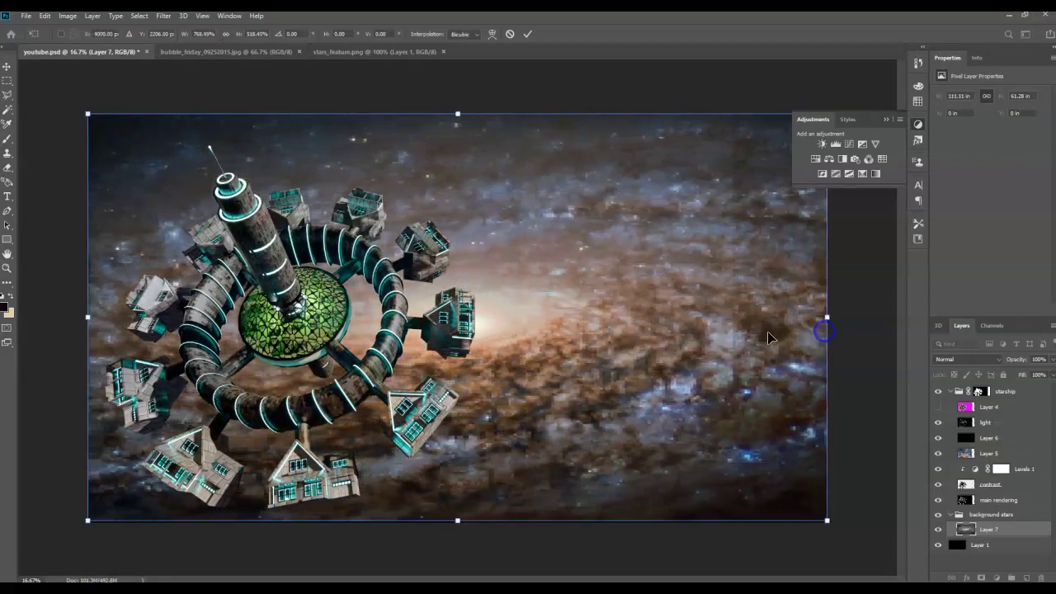
double_click(649, 318)
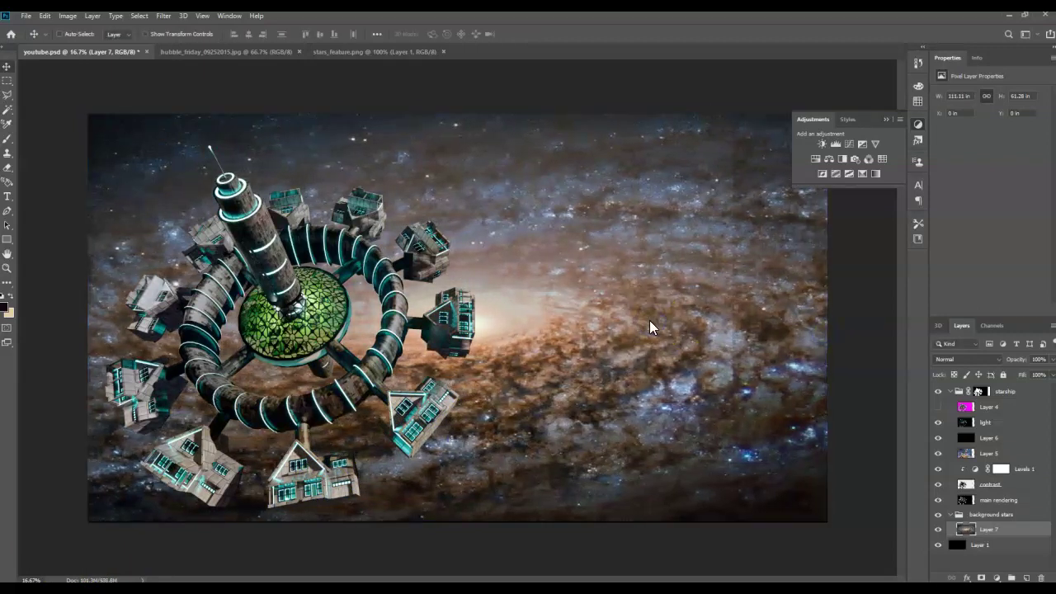
- Shift the galaxy layer horizontally to the right so its bright core sits clear of the starship
mouse_move(649, 322)
mouse_down()
mouse_move(646, 341)
mouse_move(555, 315)
mouse_up()
mouse_move(517, 322)
mouse_down()
mouse_move(495, 333)
mouse_move(561, 355)
mouse_move(649, 354)
mouse_up()
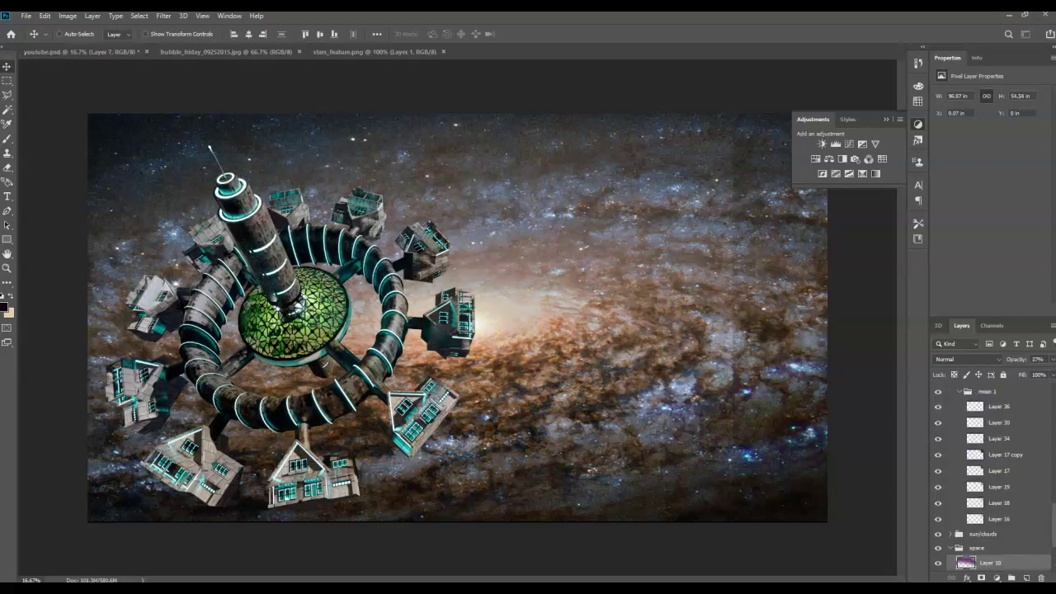
drag(530, 323, 626, 320)
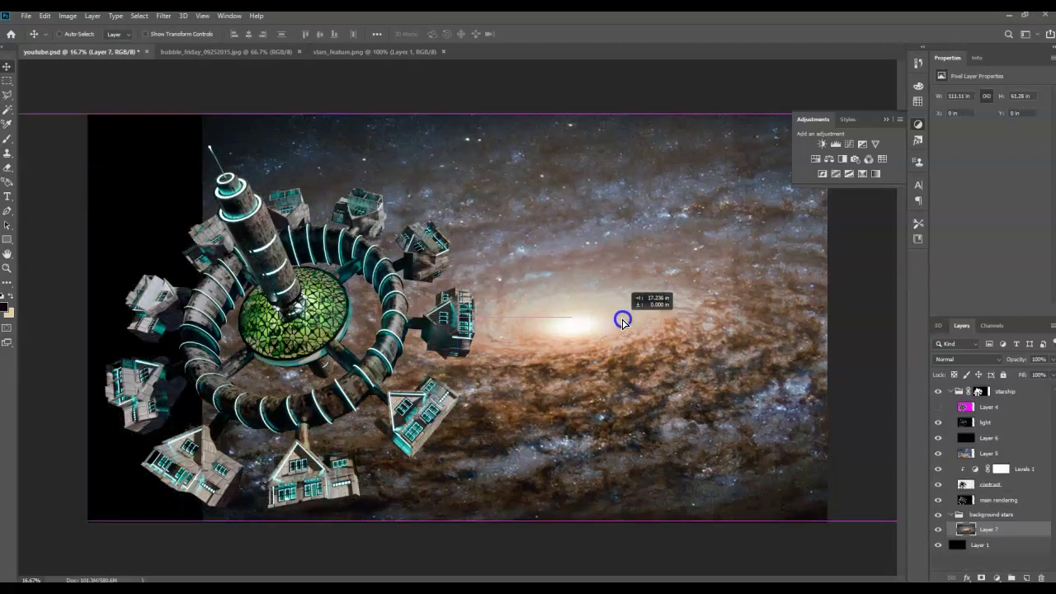
drag(625, 322, 624, 322)
key(ctrl+t)
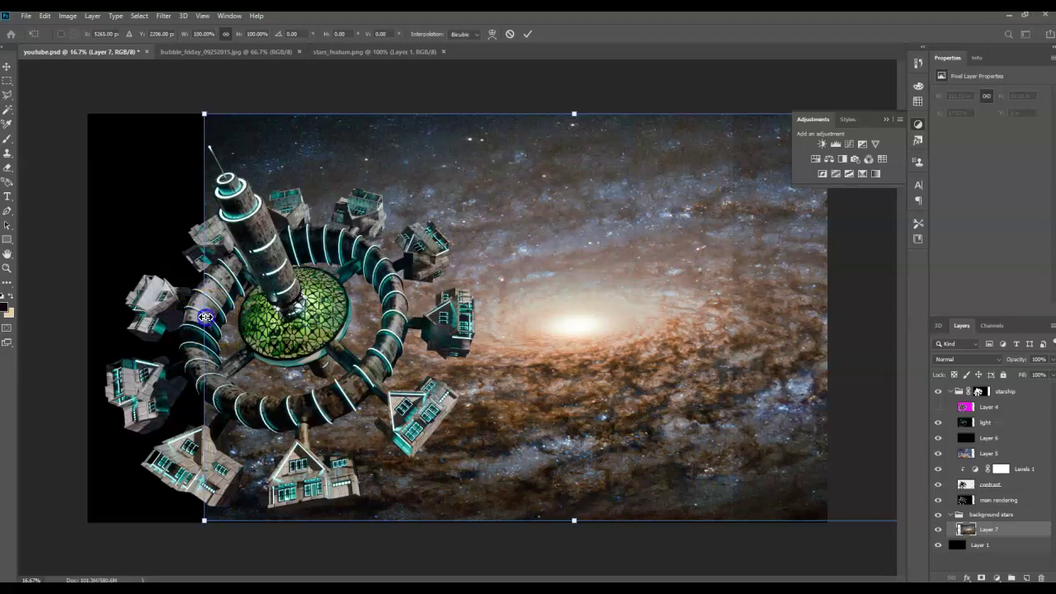
drag(202, 316, 18, 295)
drag(537, 351, 600, 344)
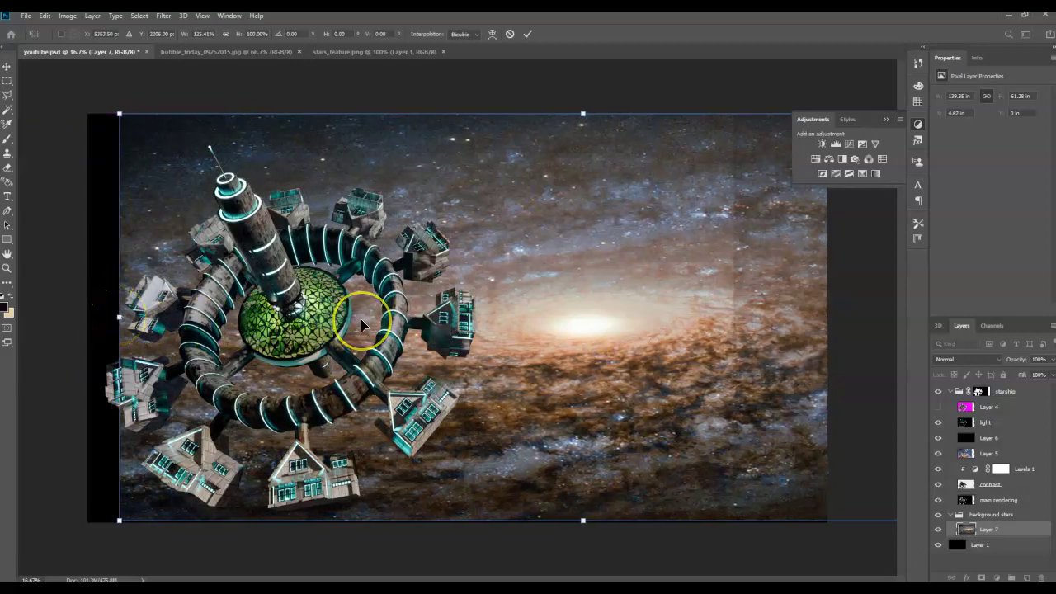
key(Escape)
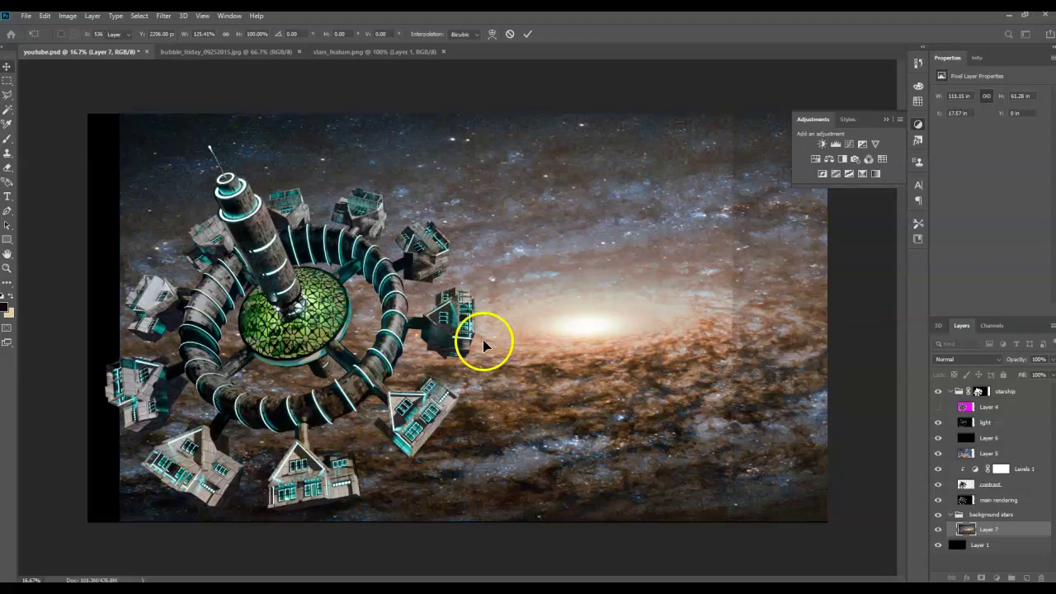
- Nudge the galaxy layer slightly further right and add a layer mask to it
drag(593, 349, 612, 355)
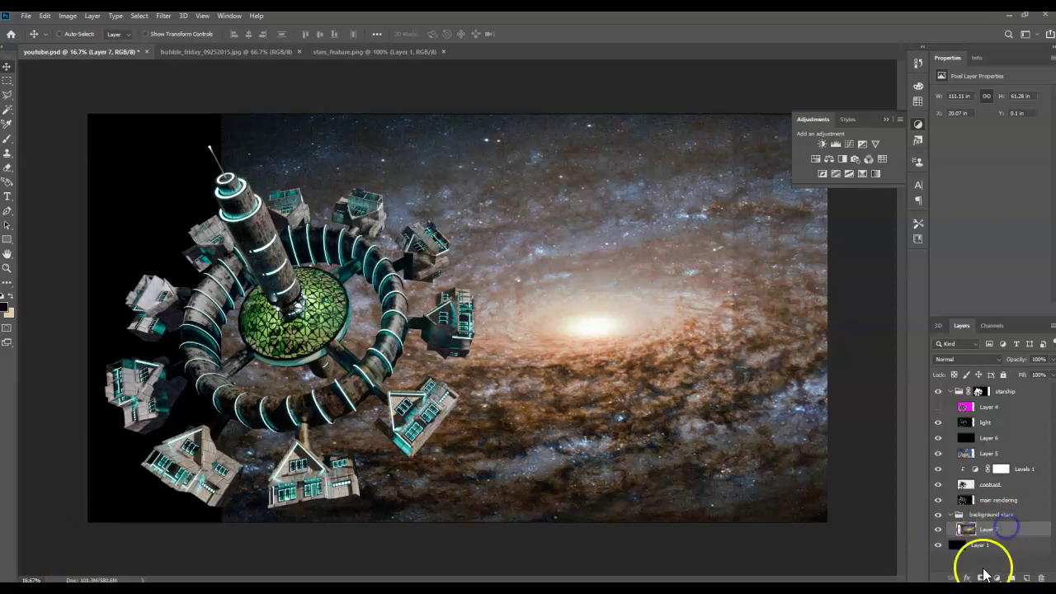
click(981, 578)
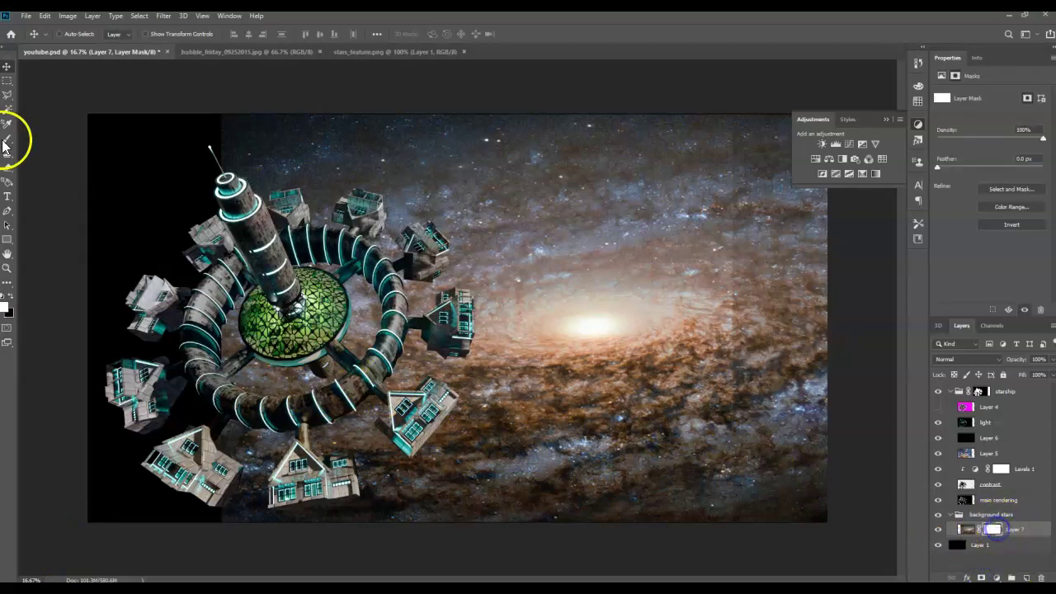
- Select a full-height rectangular strip over the galaxy's left edge, extending rightward across the middle of the starship
click(6, 80)
drag(209, 113, 270, 540)
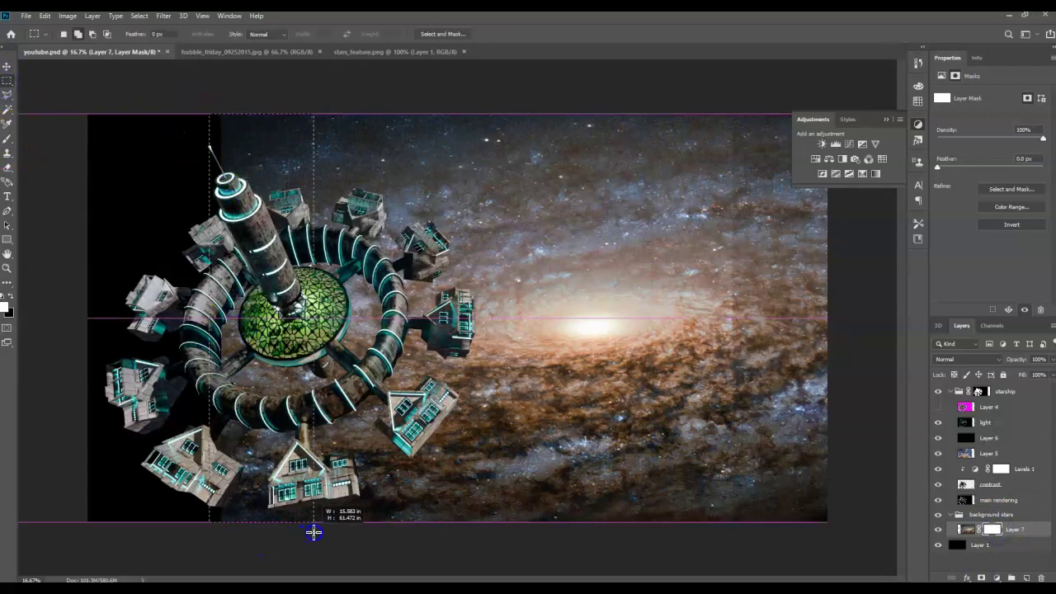
drag(343, 535, 343, 534)
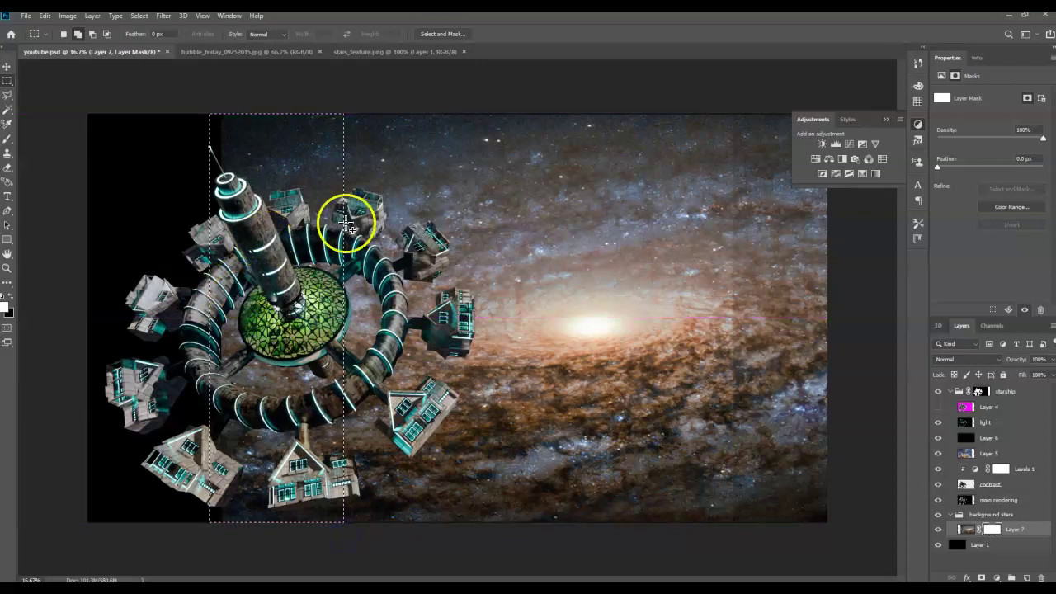
- Fade the galaxy's left edge with a horizontal black-to-white linear gradient across the selected strip of its mask, and clear the selection
key(i)
click(8, 283)
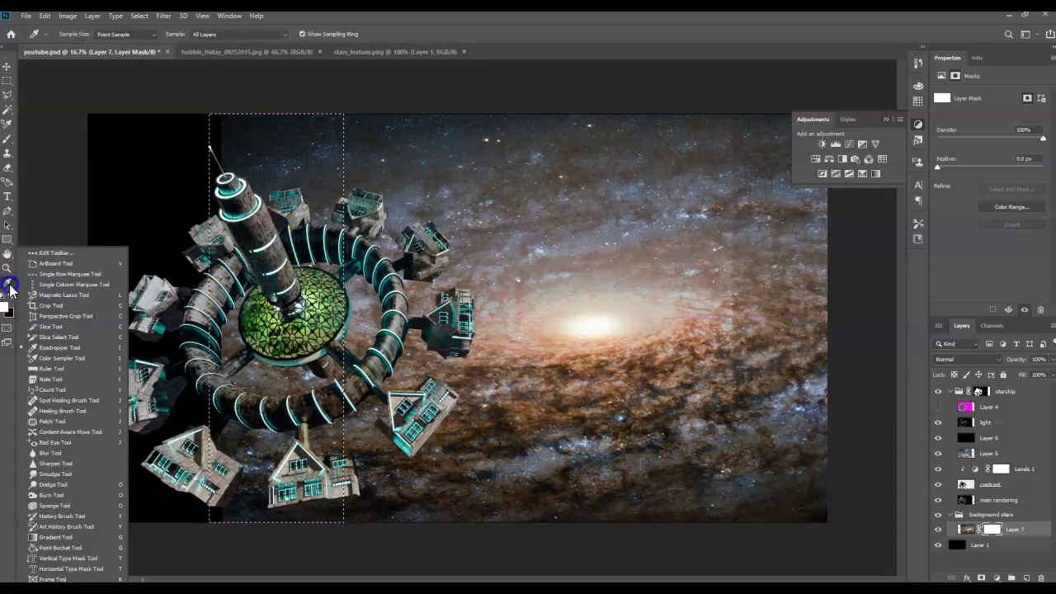
click(53, 528)
click(54, 536)
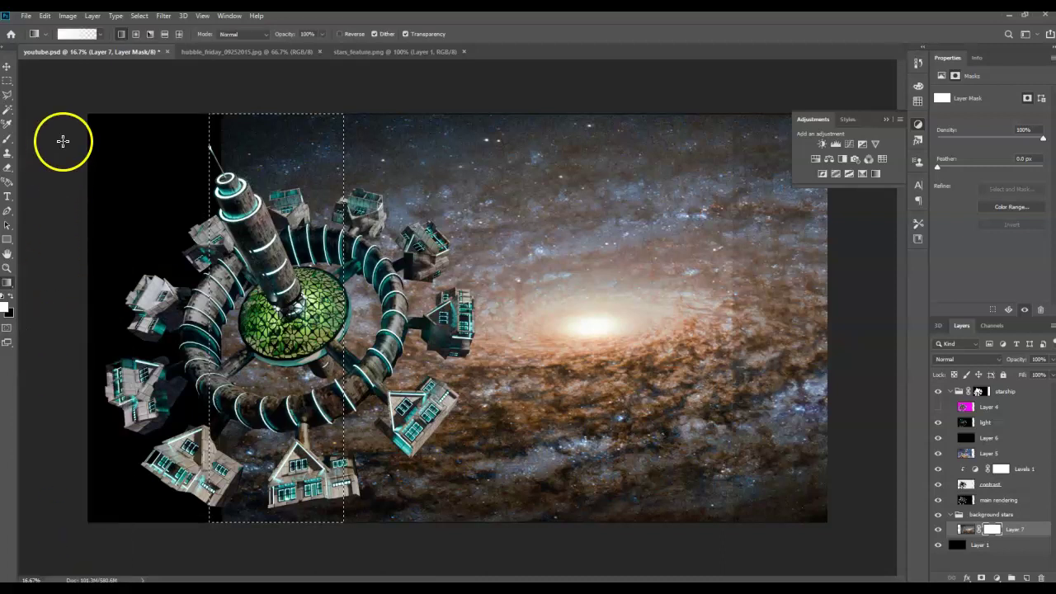
click(101, 35)
click(57, 56)
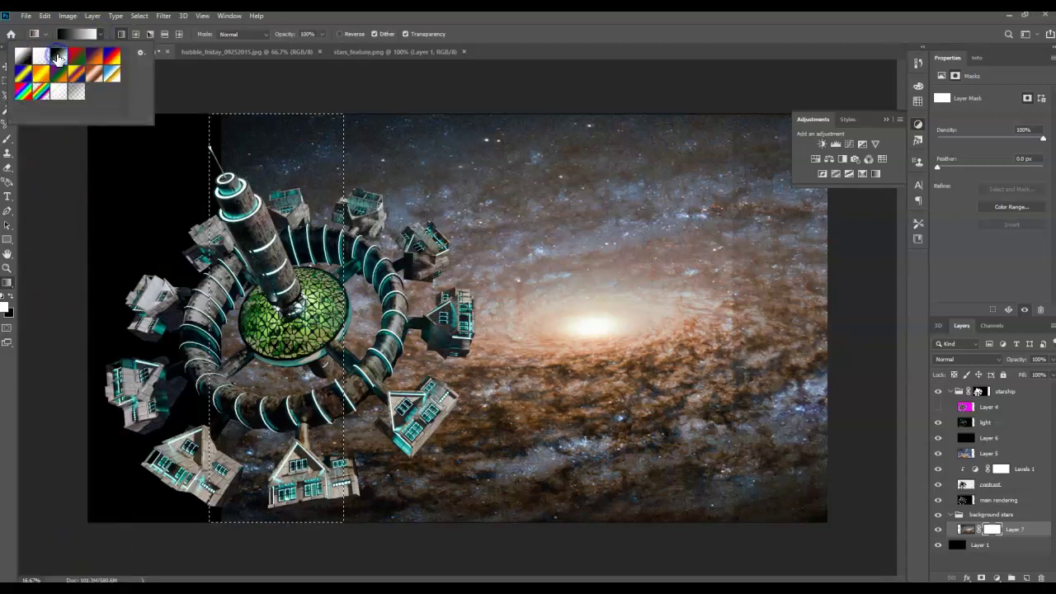
click(212, 330)
drag(212, 330, 230, 332)
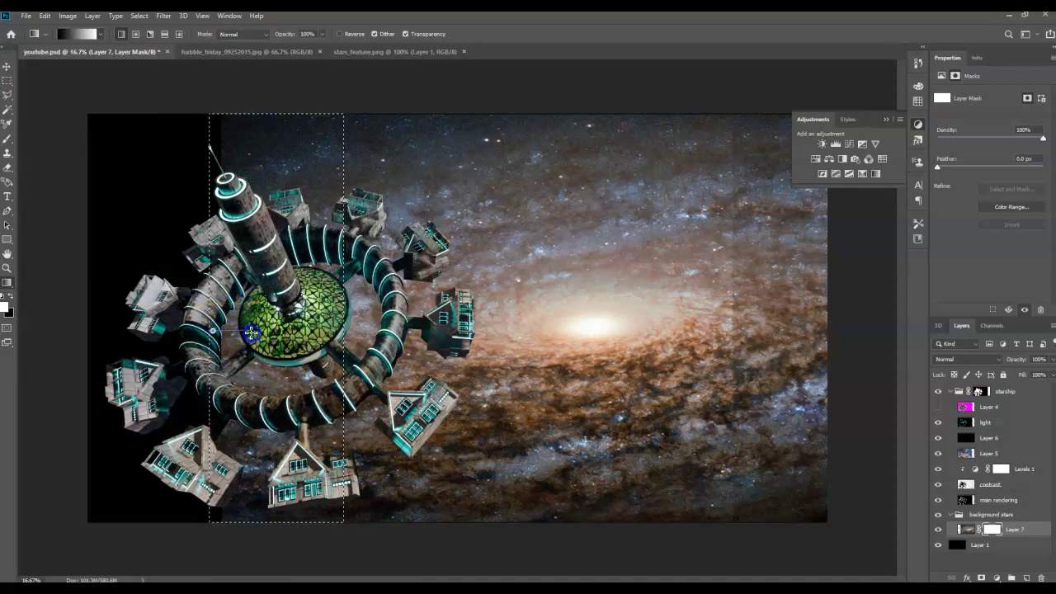
drag(327, 334, 327, 334)
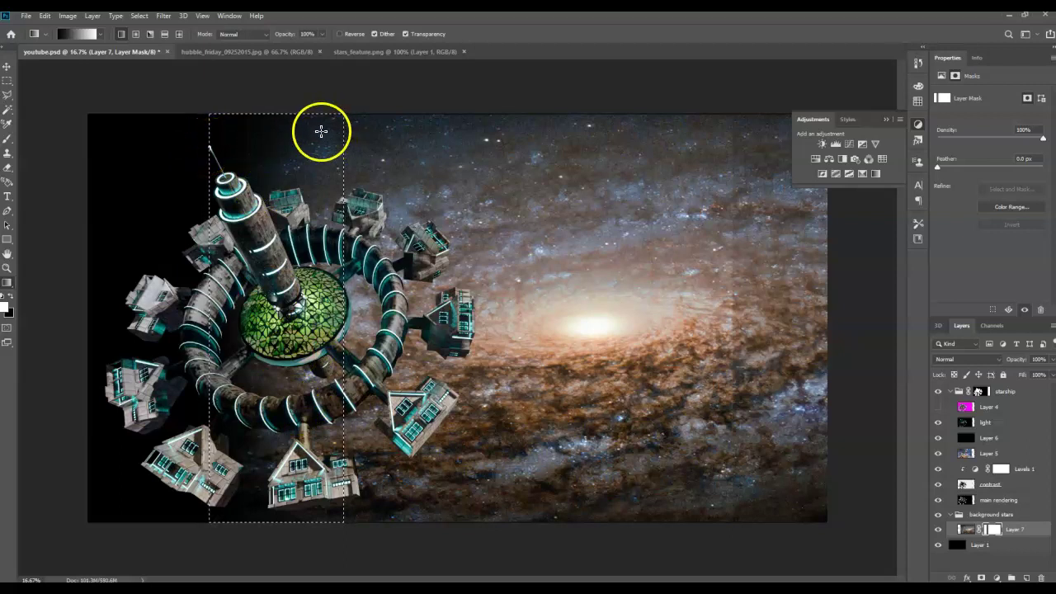
key(ctrl+d)
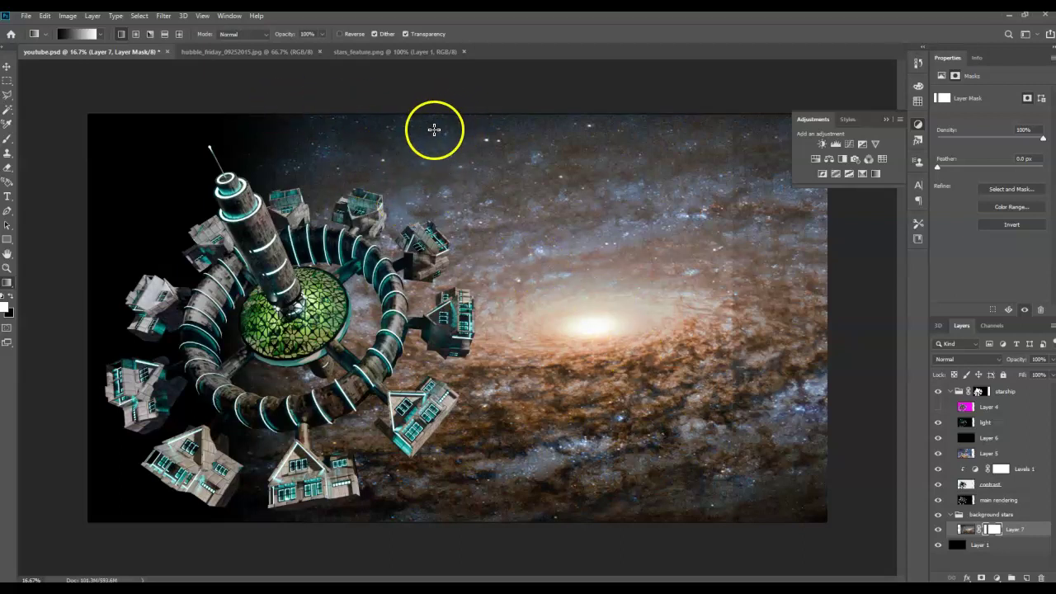
- Copy the star field from stars_feature.png into the background stars group above the galaxy, and enlarge it to cover the whole canvas
click(367, 52)
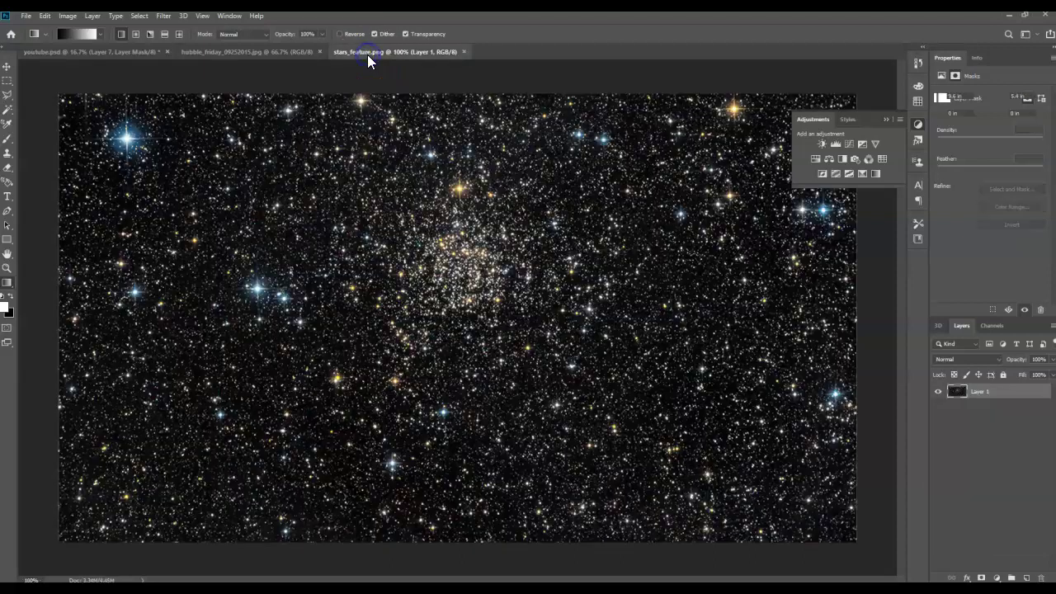
click(44, 52)
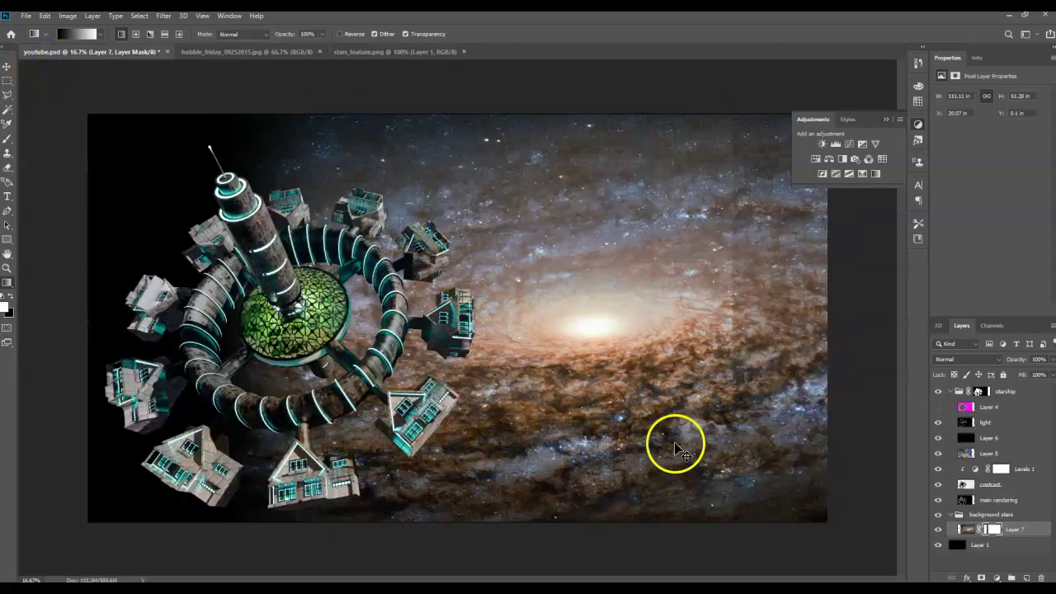
key(ctrl+v)
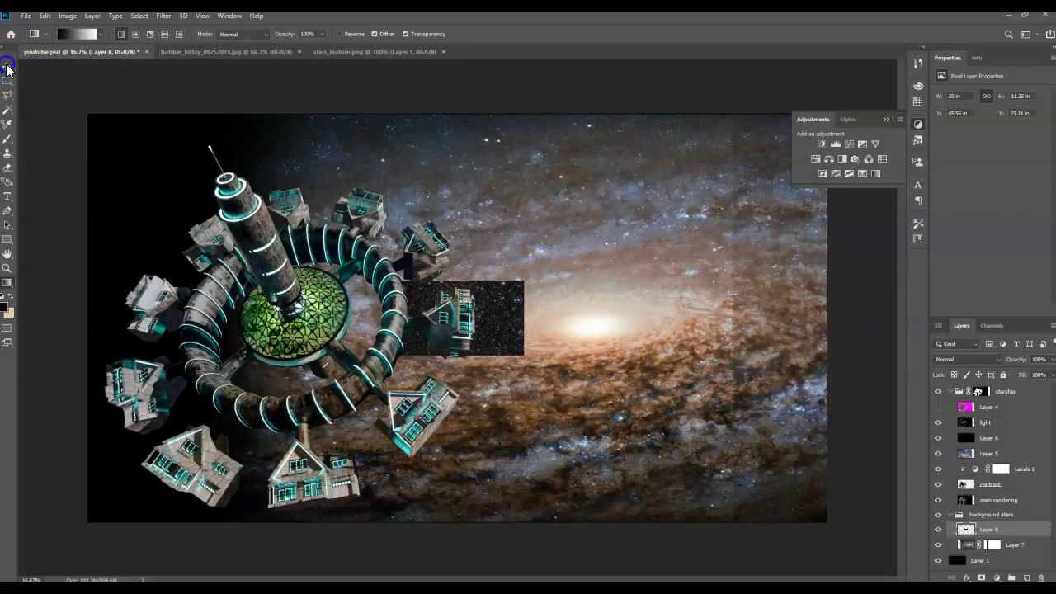
click(7, 66)
drag(478, 310, 177, 145)
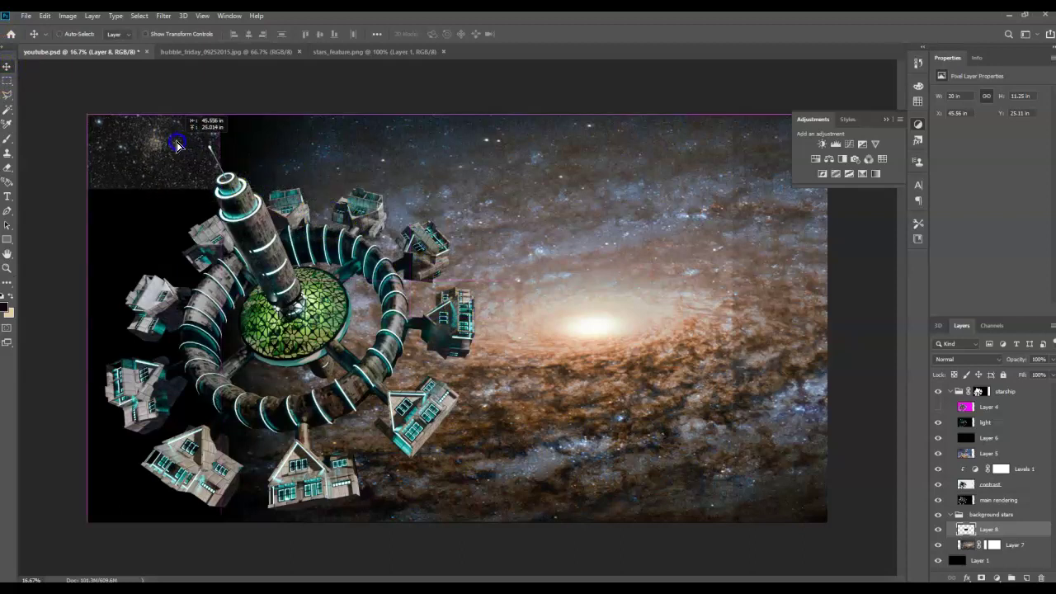
key(ctrl+t)
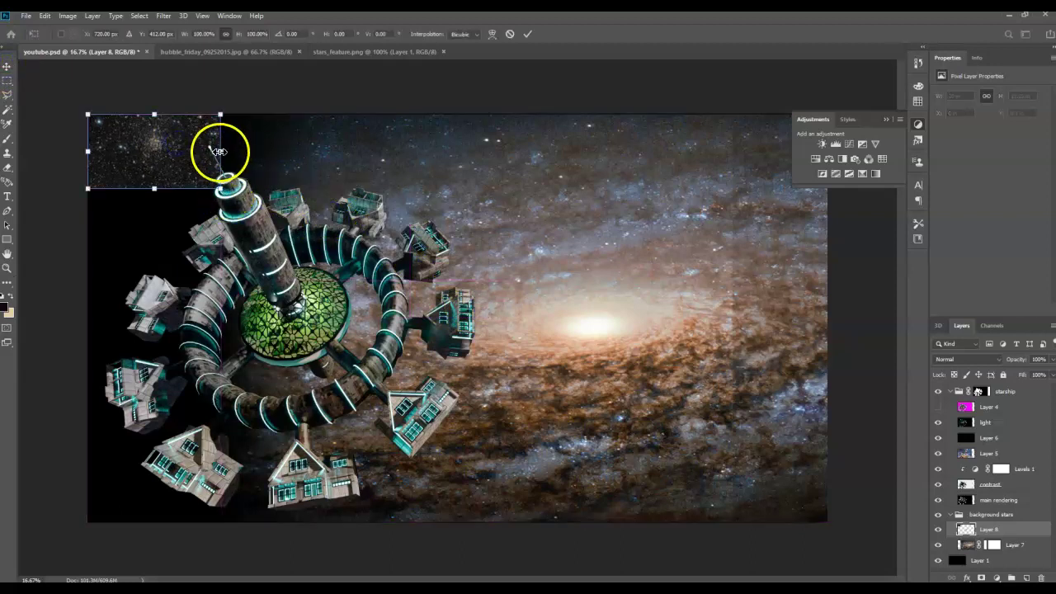
drag(223, 187, 830, 521)
key(Return)
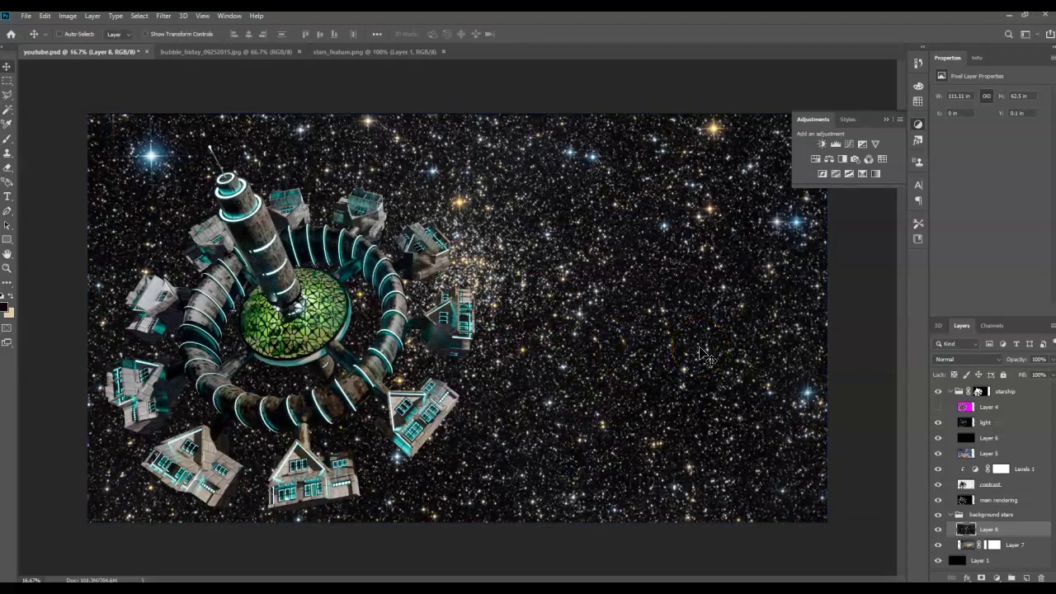
- Set the star field layer's blend mode to Lighten and its opacity to about 59%
click(964, 358)
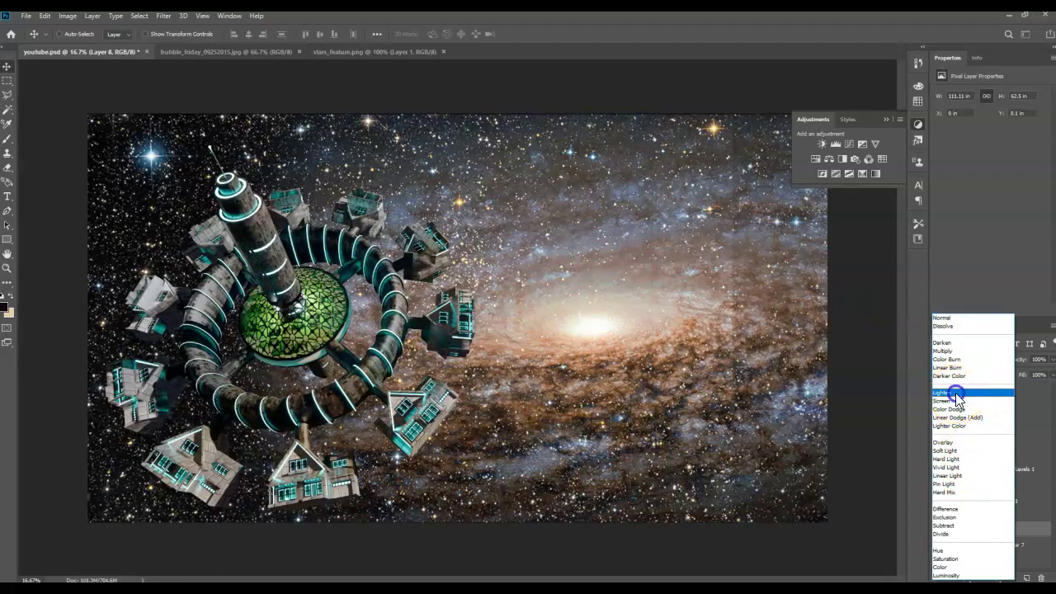
click(955, 392)
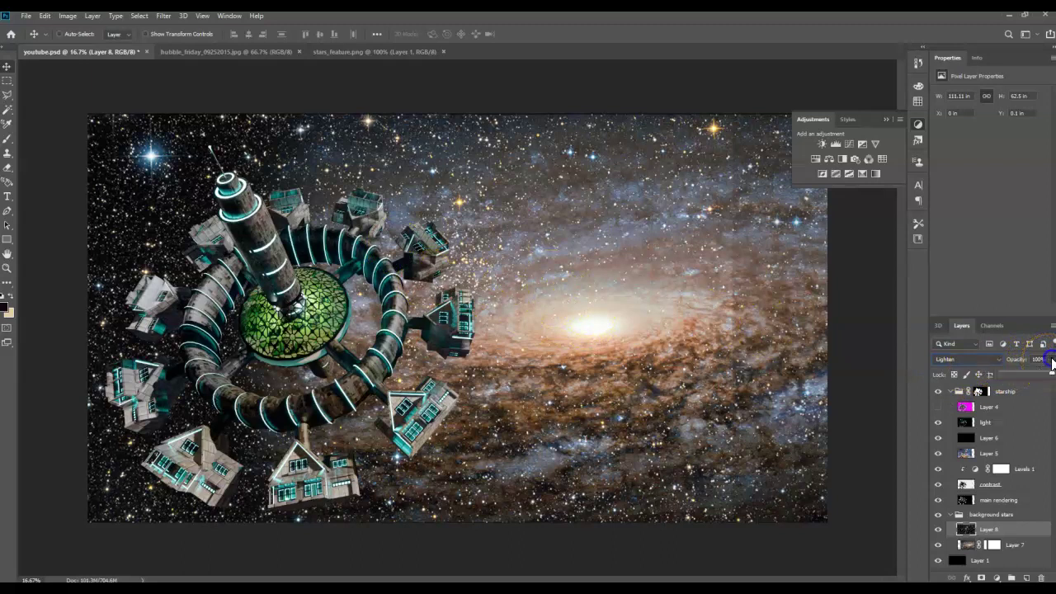
drag(1038, 377, 1035, 376)
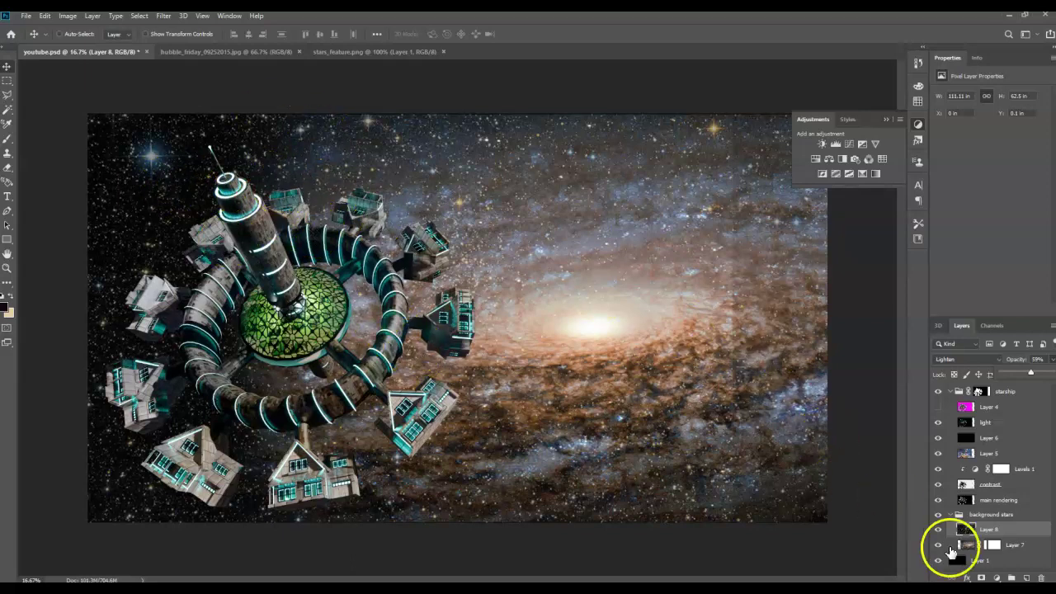
- Add a new layer above the star field in the background stars group and set the foreground colour to purple, about #b126c3
click(1025, 577)
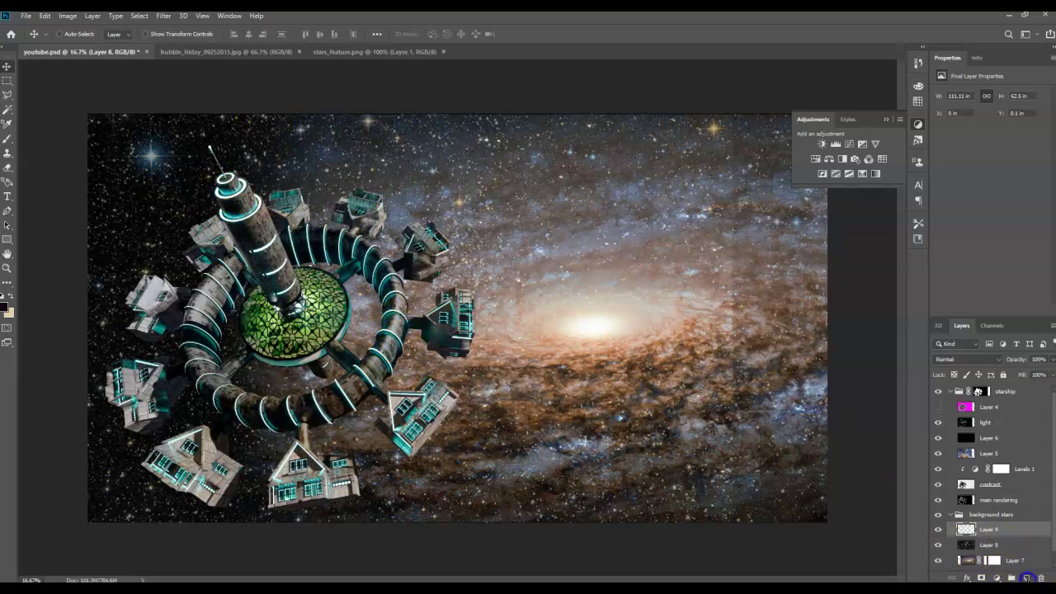
click(4, 311)
click(608, 171)
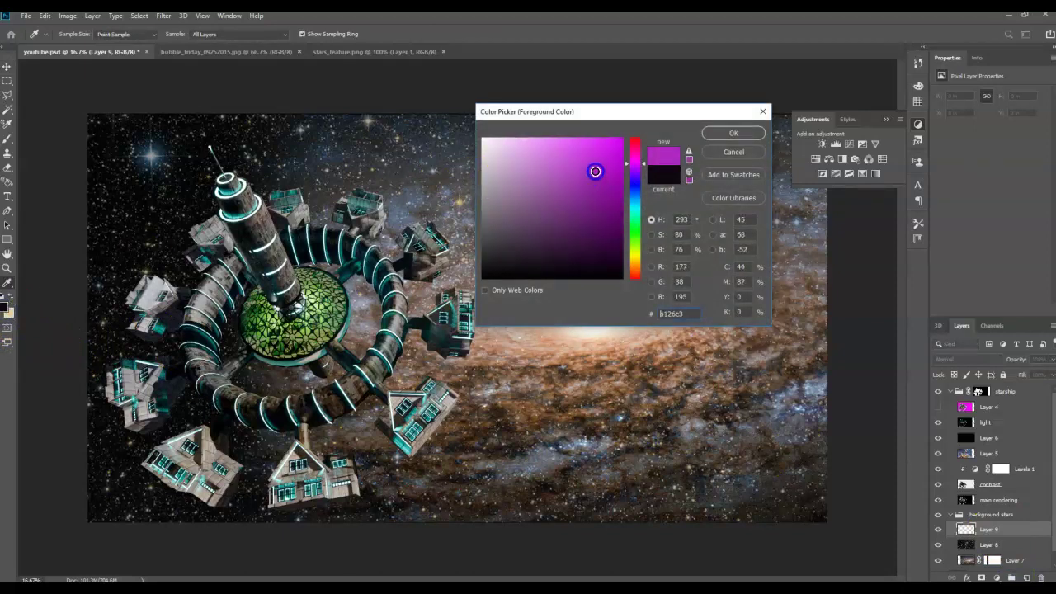
click(722, 132)
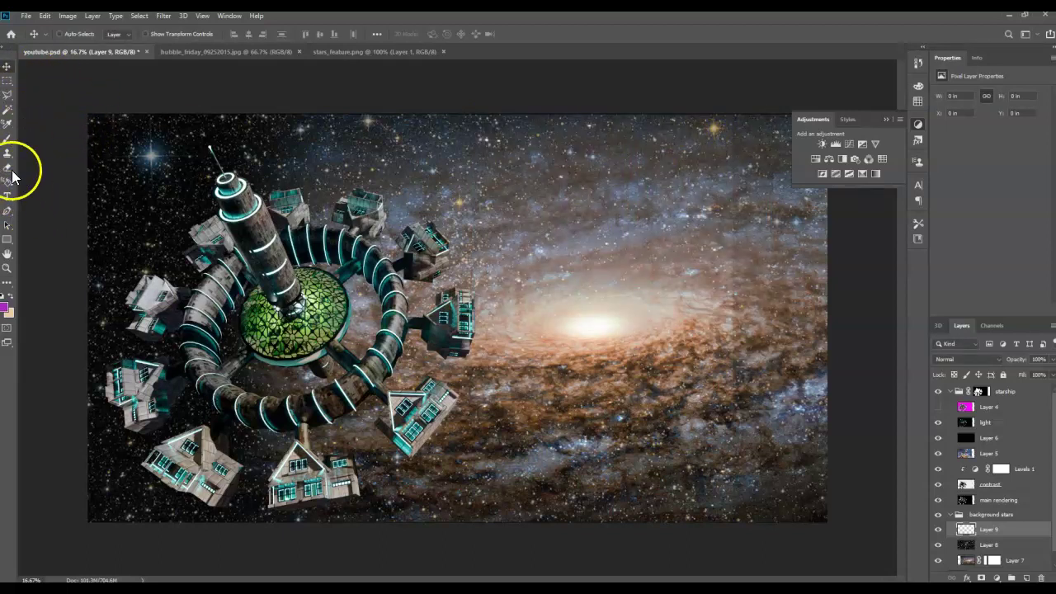
- Paint purple across the upper part of the galaxy with a very large soft round brush, and lower the layer's opacity to a subtle tint
click(8, 138)
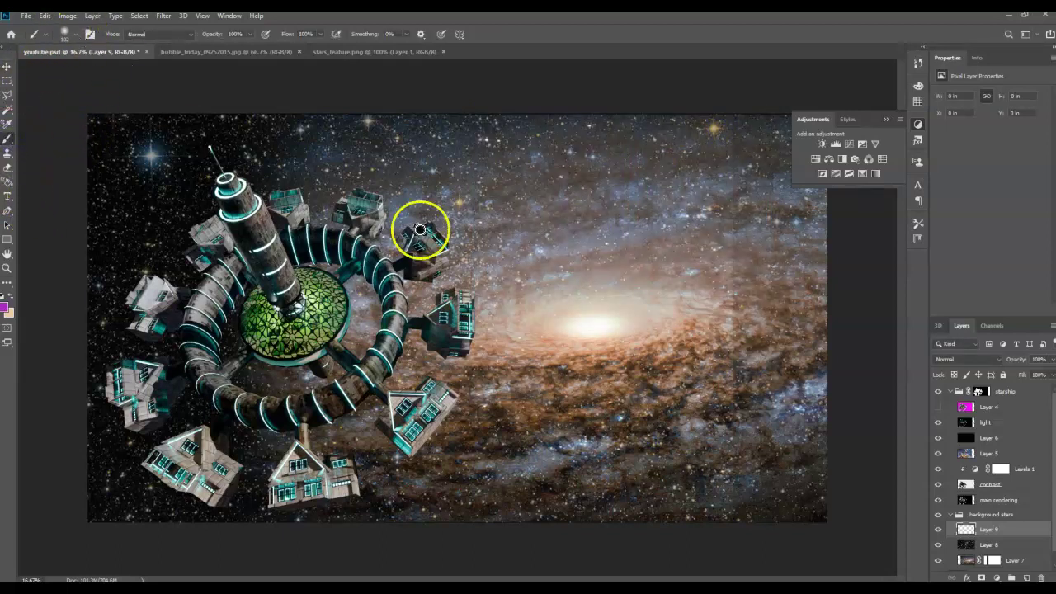
click(77, 33)
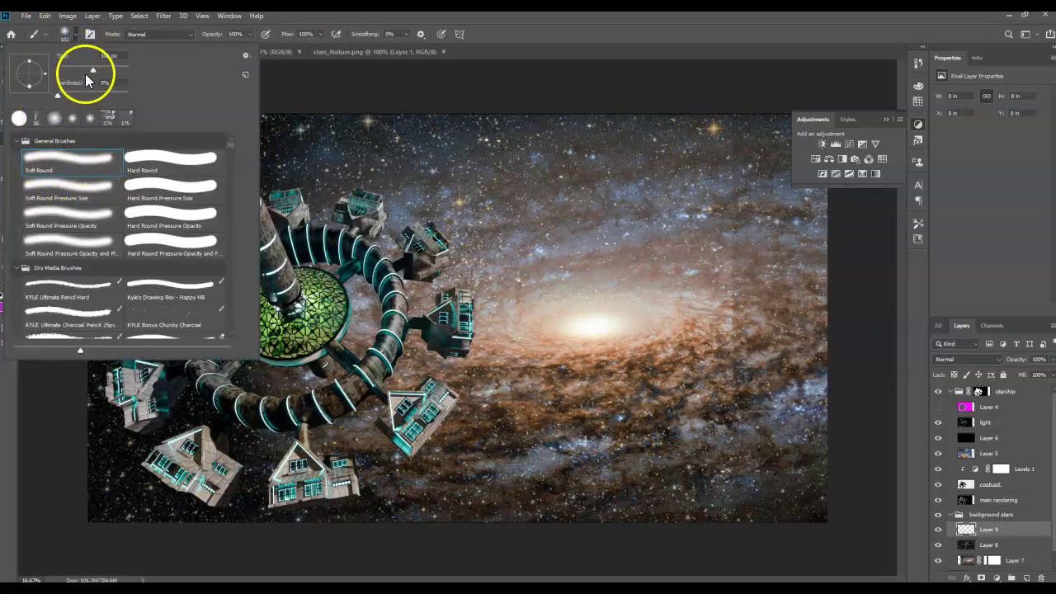
drag(102, 72, 125, 72)
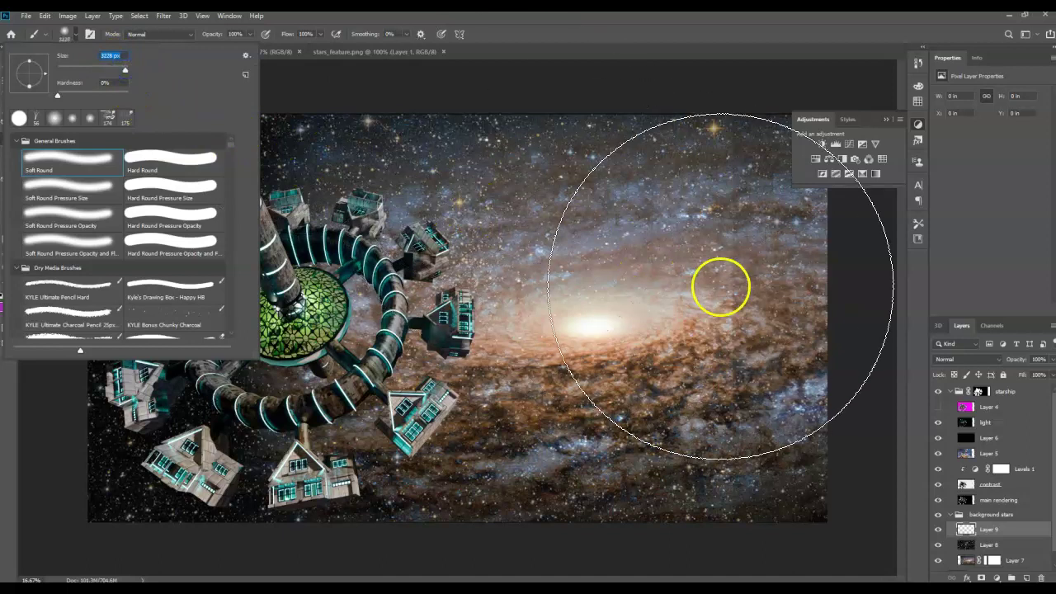
mouse_move(805, 302)
mouse_down()
mouse_move(533, 170)
mouse_move(257, 165)
mouse_move(124, 190)
mouse_up()
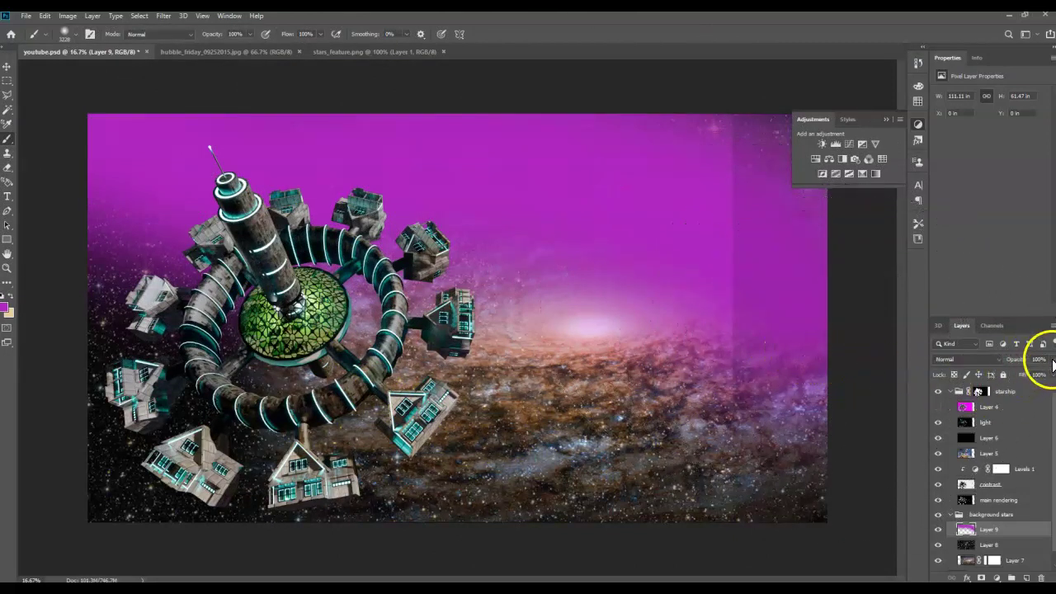
drag(1036, 375, 1016, 373)
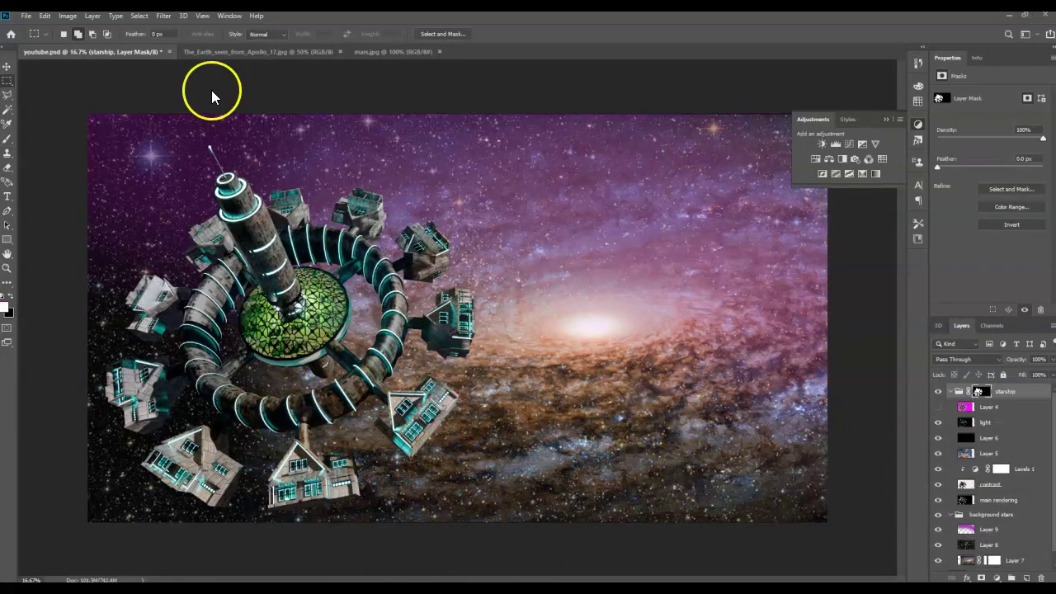
- Collapse the starship and background stars groups and create a group named planet between them
click(950, 391)
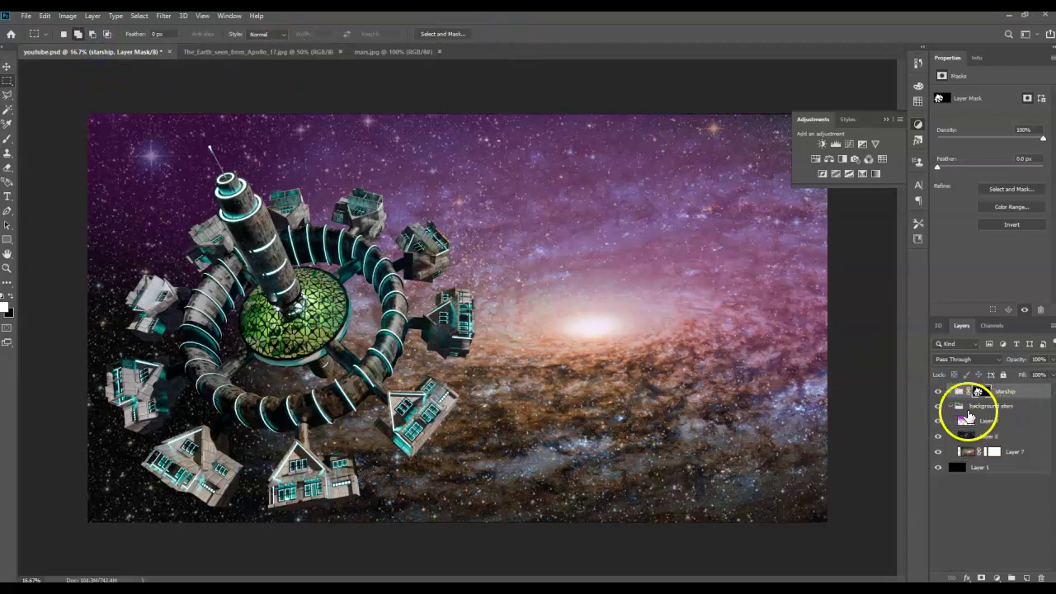
click(948, 405)
click(1027, 407)
click(1013, 577)
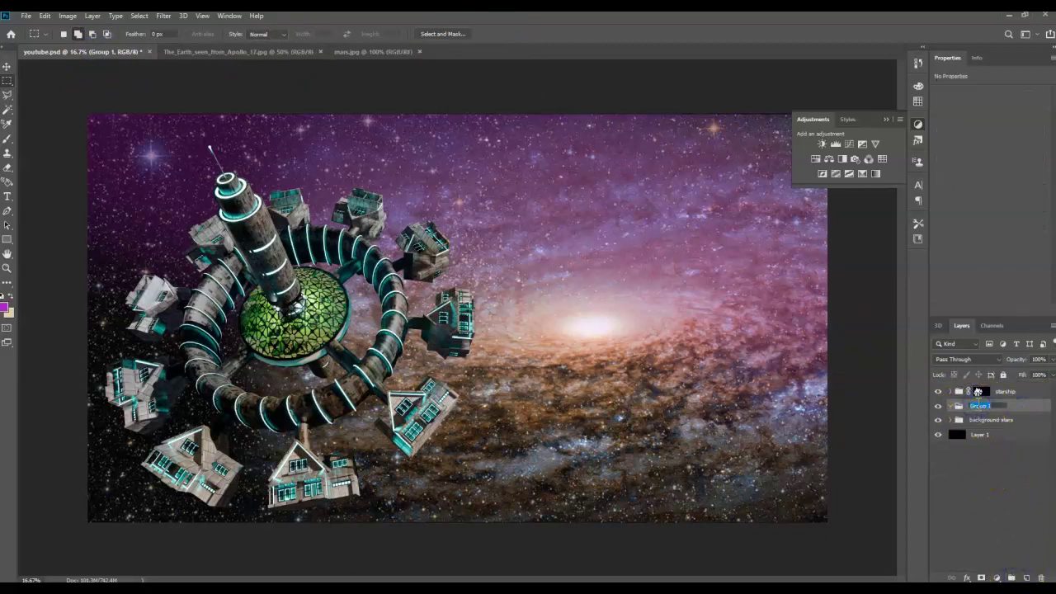
key(Return)
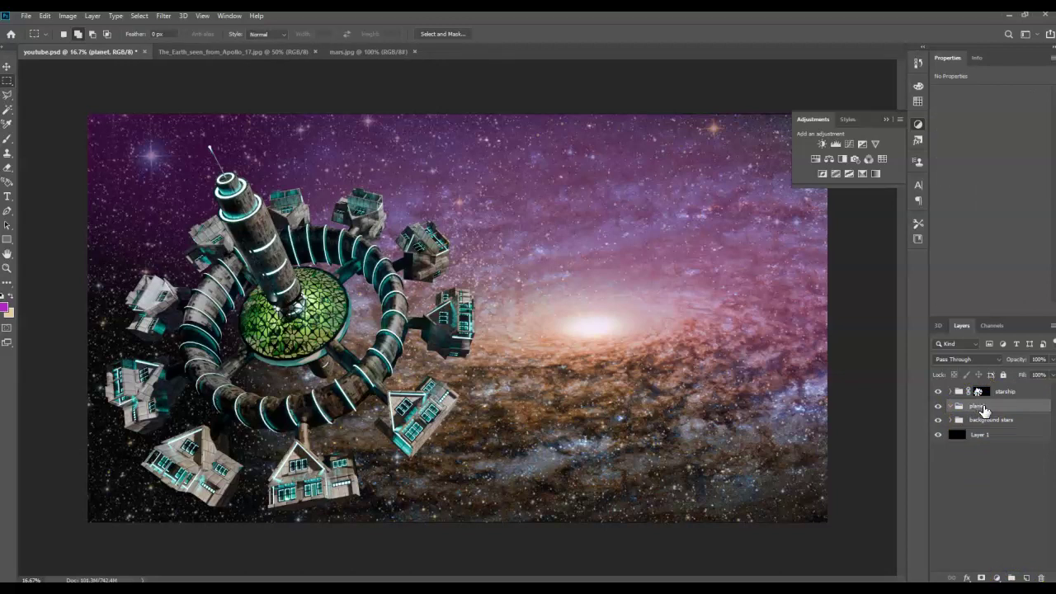
- Isolate the Earth in The_Earth_seen_from_Apollo_17.jpg on a new layer by Magic Wand selecting the black backdrop and inverting the selection
click(232, 54)
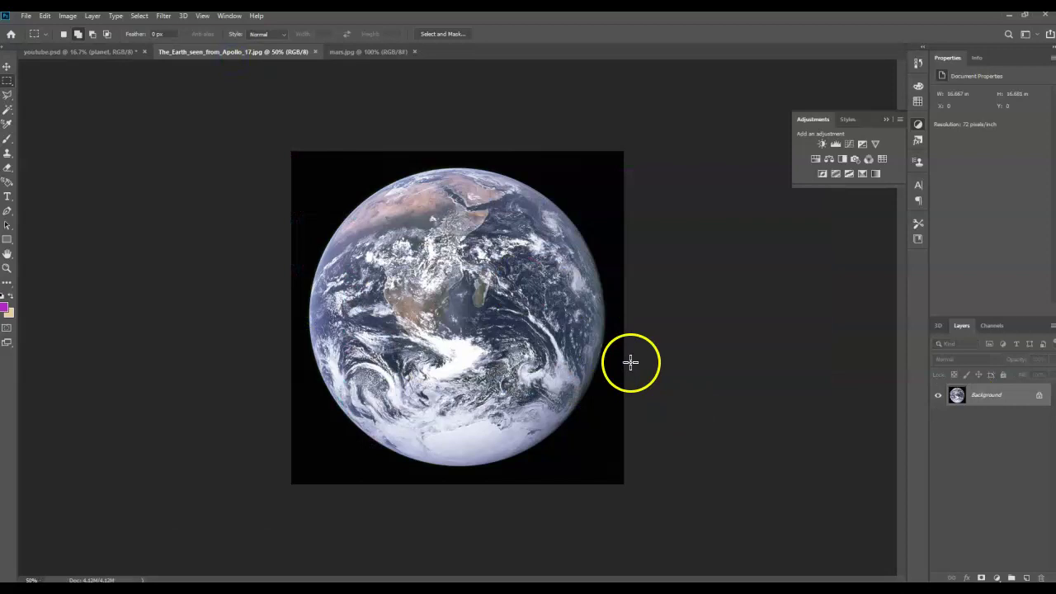
click(7, 111)
click(295, 228)
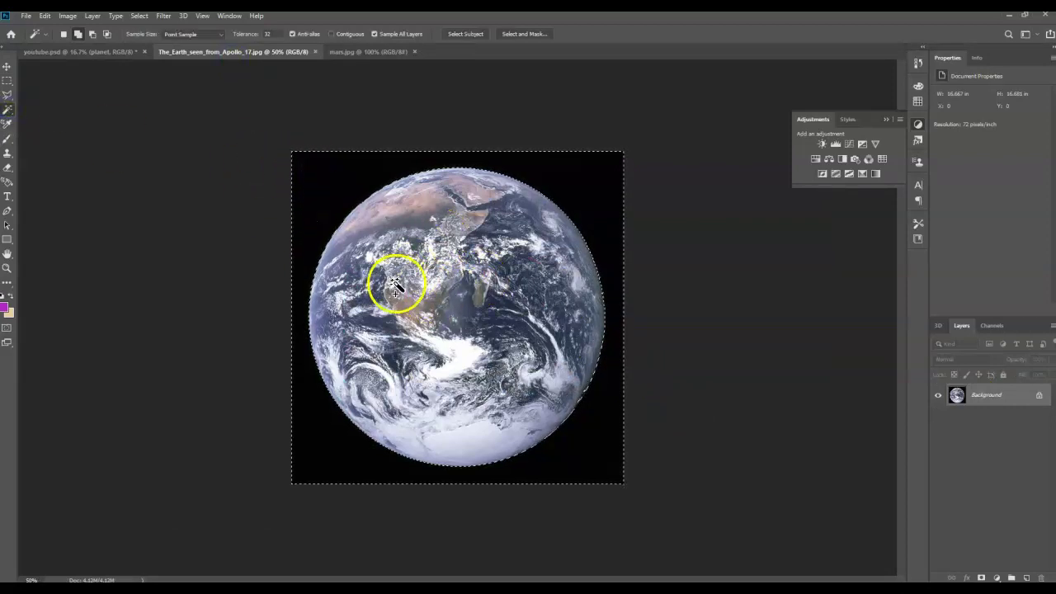
key(ctrl+shift+i)
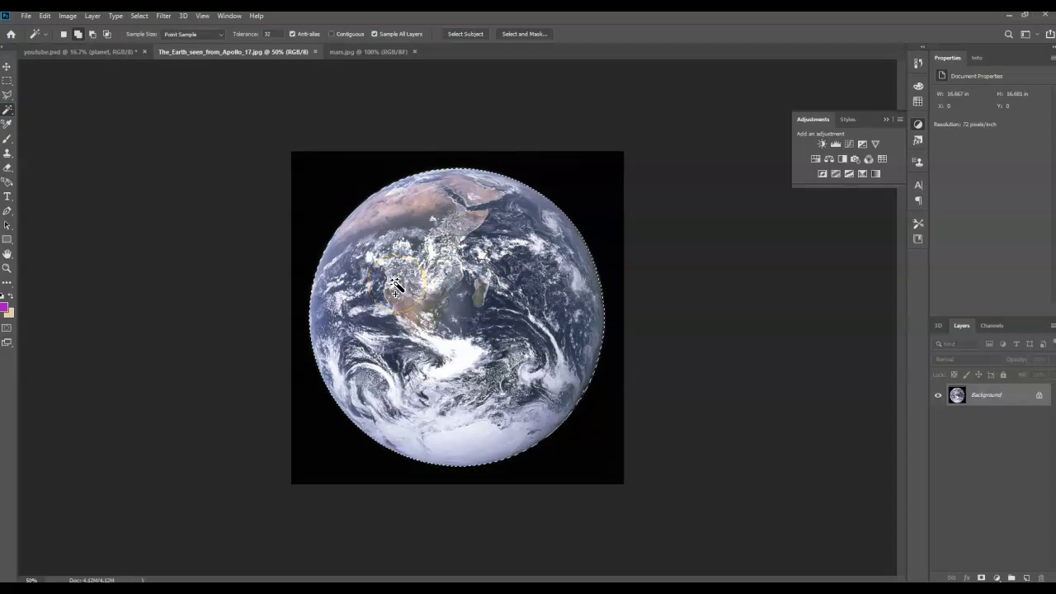
key(ctrl+j)
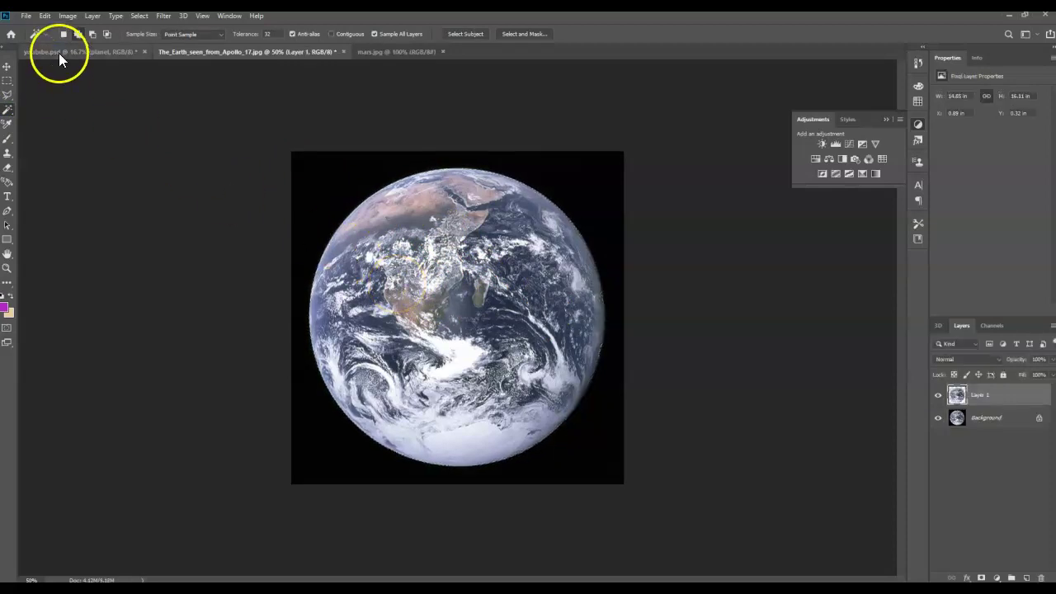
- Paste the Earth into the planet group of youtube.psd and move it to the lower right corner of the canvas
click(59, 52)
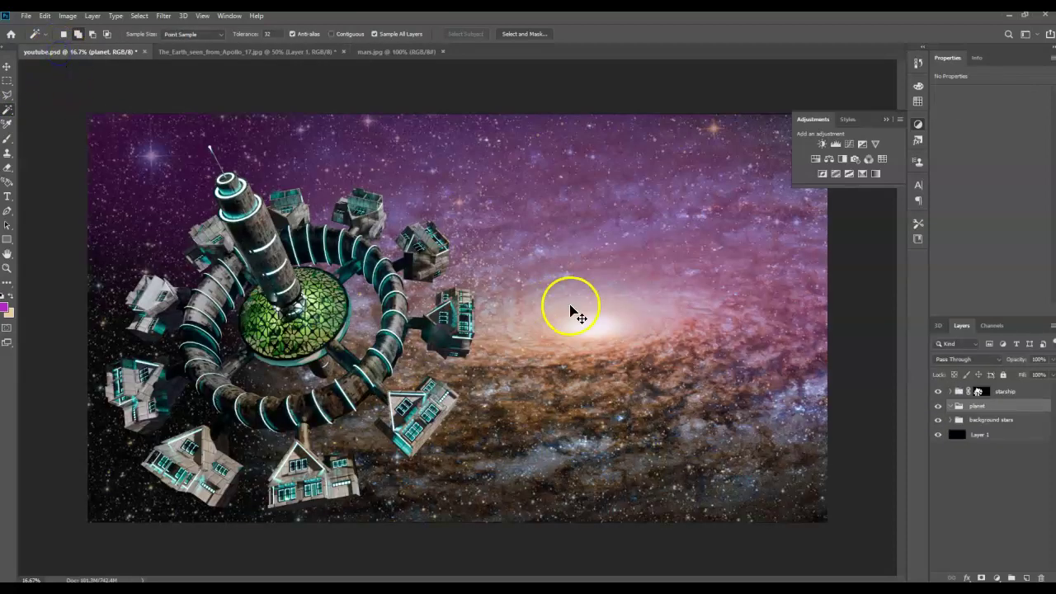
key(ctrl+v)
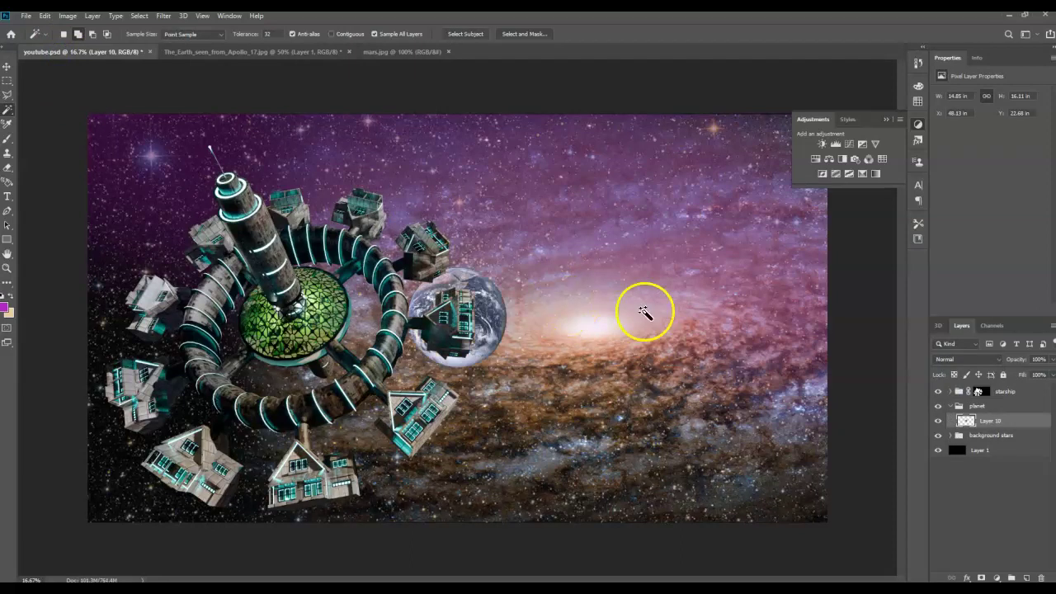
click(6, 68)
drag(500, 330, 792, 448)
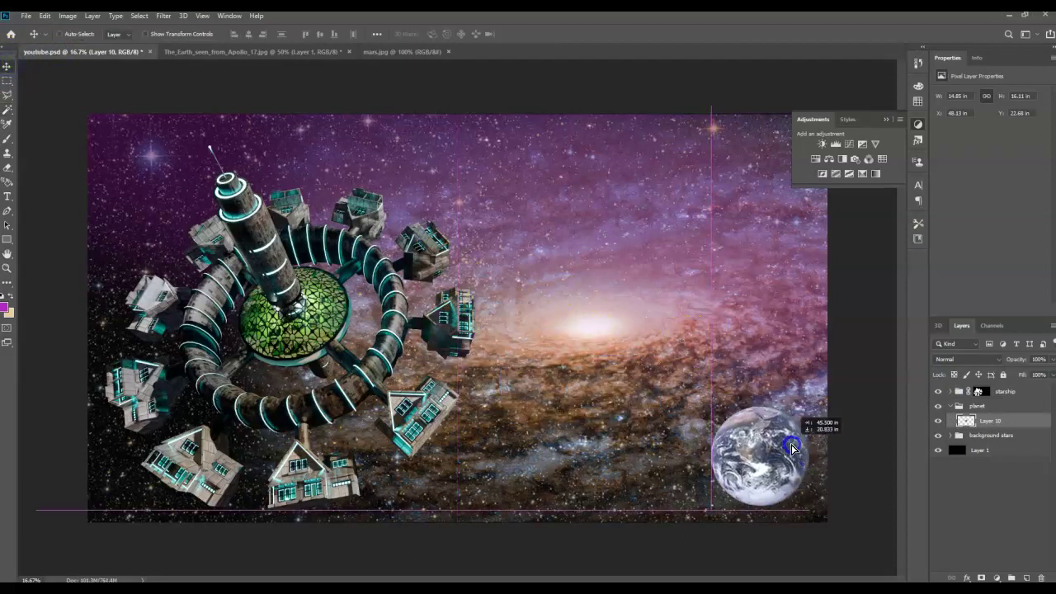
- Enlarge the Earth to about 1543% and position it so its curved upper edge spans the lower right of the canvas
key(ctrl+t)
drag(710, 508, 528, 587)
drag(625, 492, 697, 392)
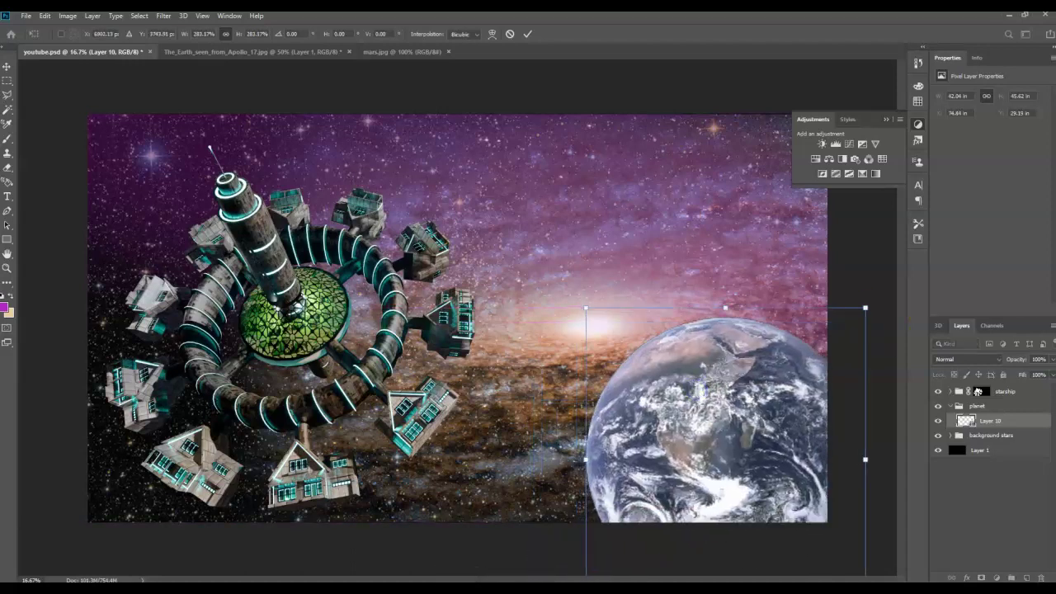
drag(746, 427, 808, 431)
drag(646, 316, 198, 75)
drag(512, 155, 780, 379)
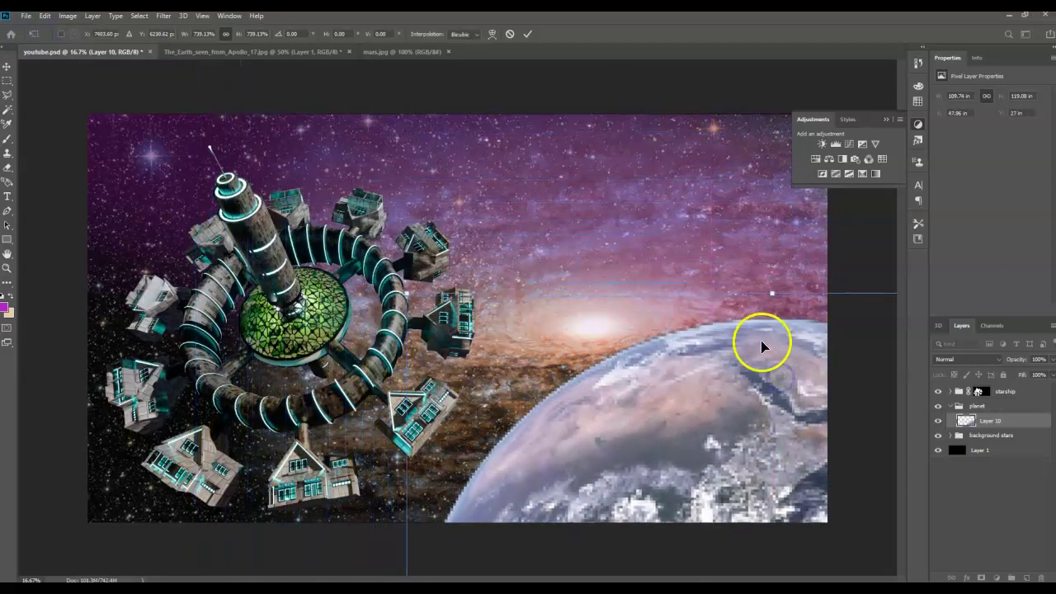
drag(771, 325, 796, 373)
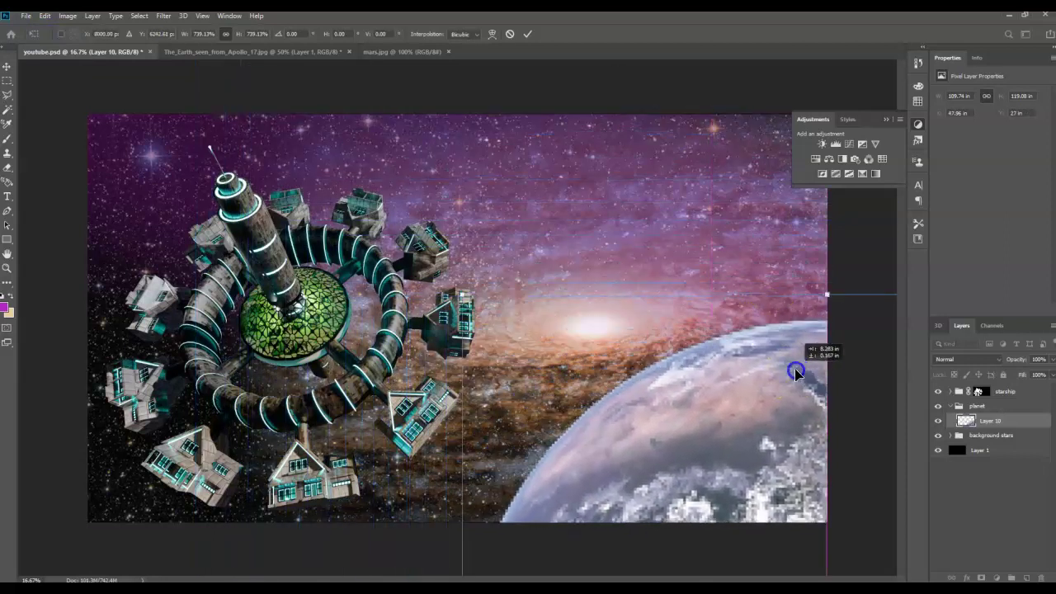
drag(461, 295, 76, 95)
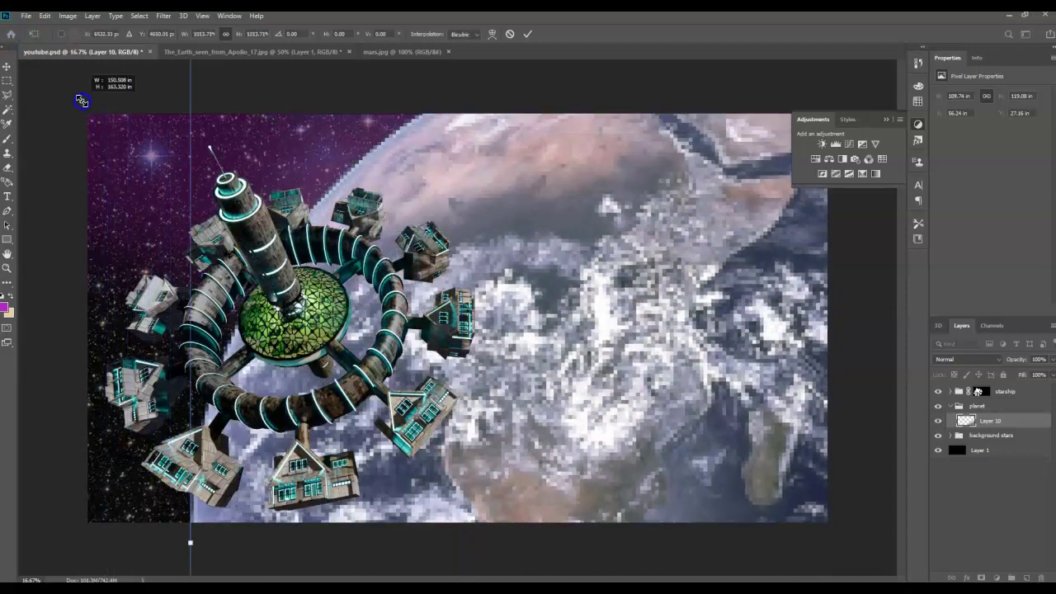
drag(554, 160, 688, 476)
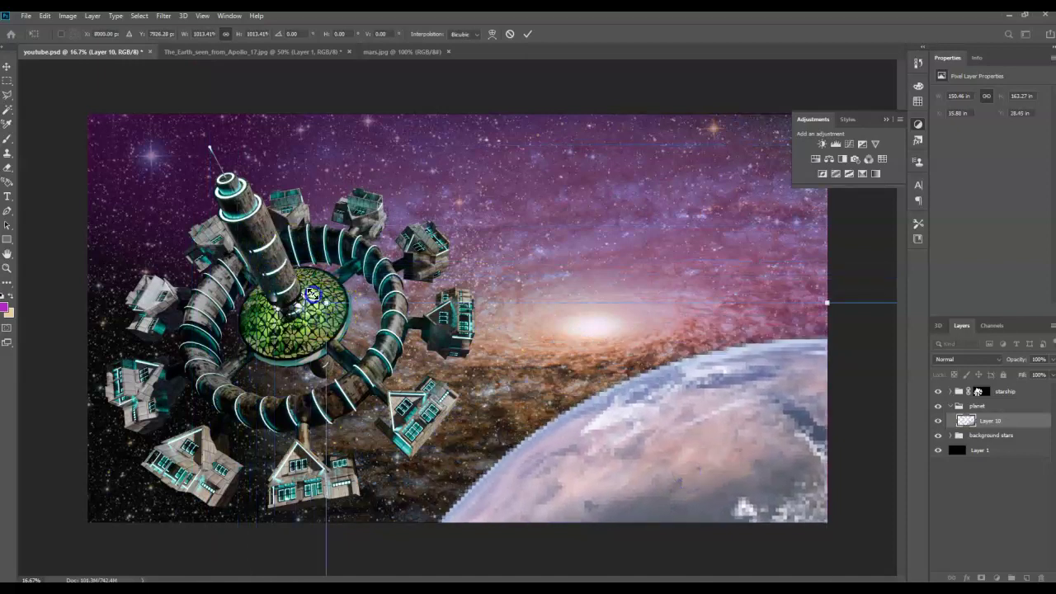
drag(328, 311, 25, 29)
drag(542, 184, 704, 555)
drag(181, 302, 24, 58)
drag(669, 217, 725, 418)
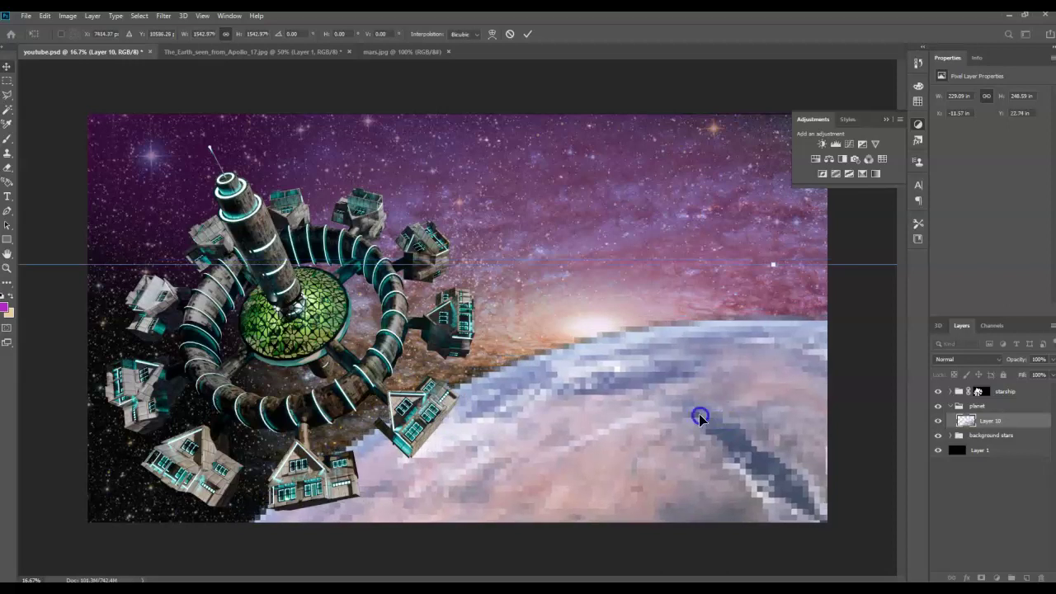
key(Return)
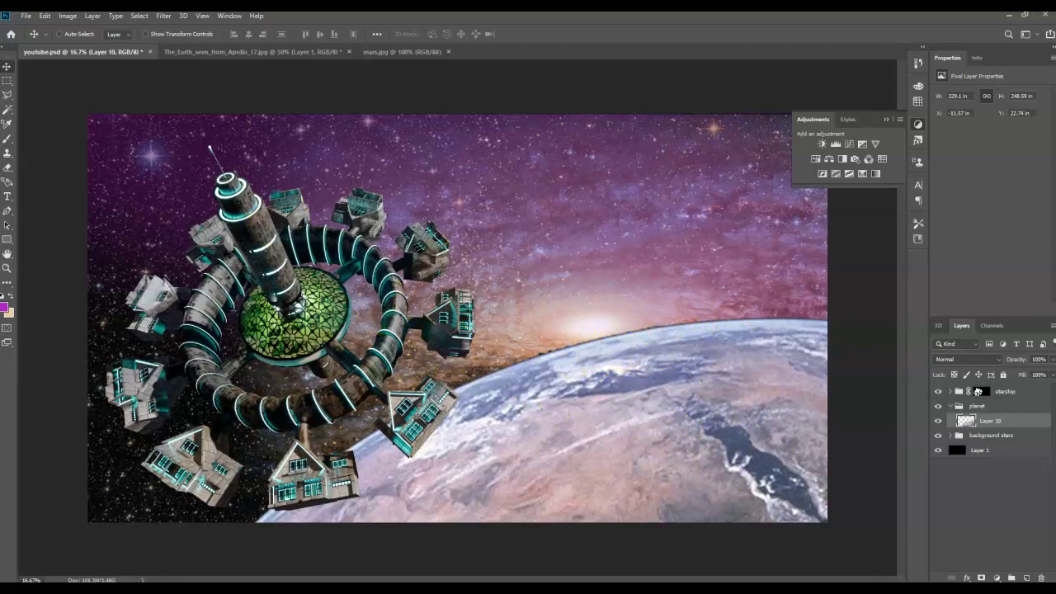
- Flip the Earth horizontally and shift it slightly to the right
click(44, 18)
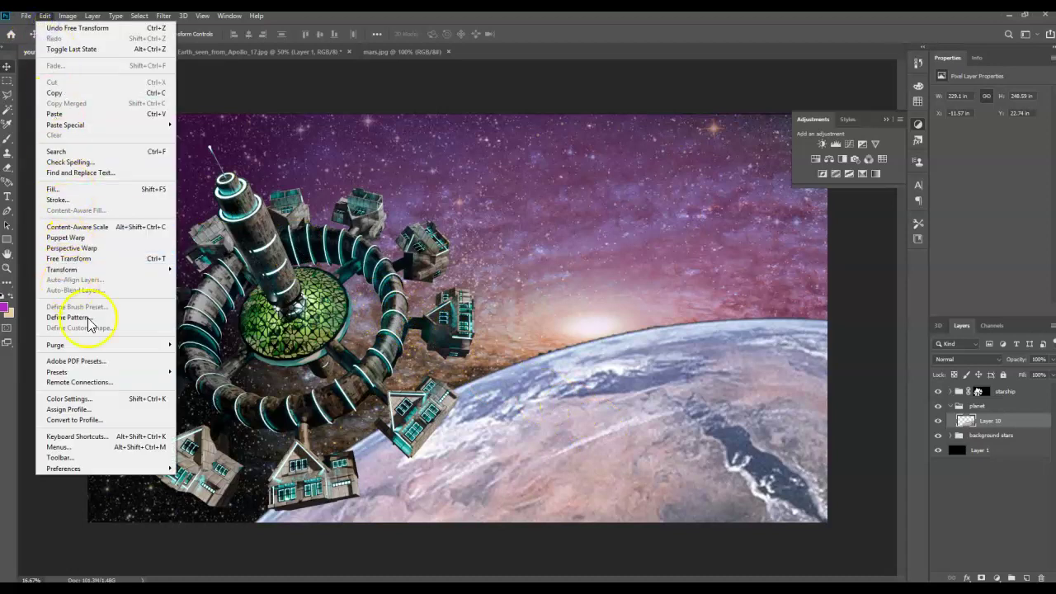
mouse_move(96, 269)
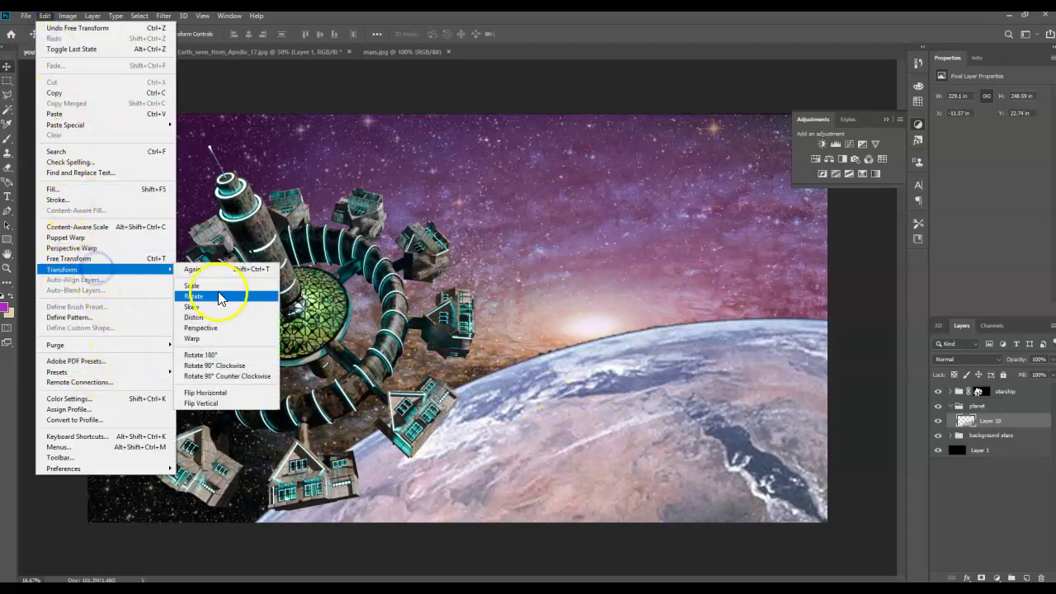
click(229, 404)
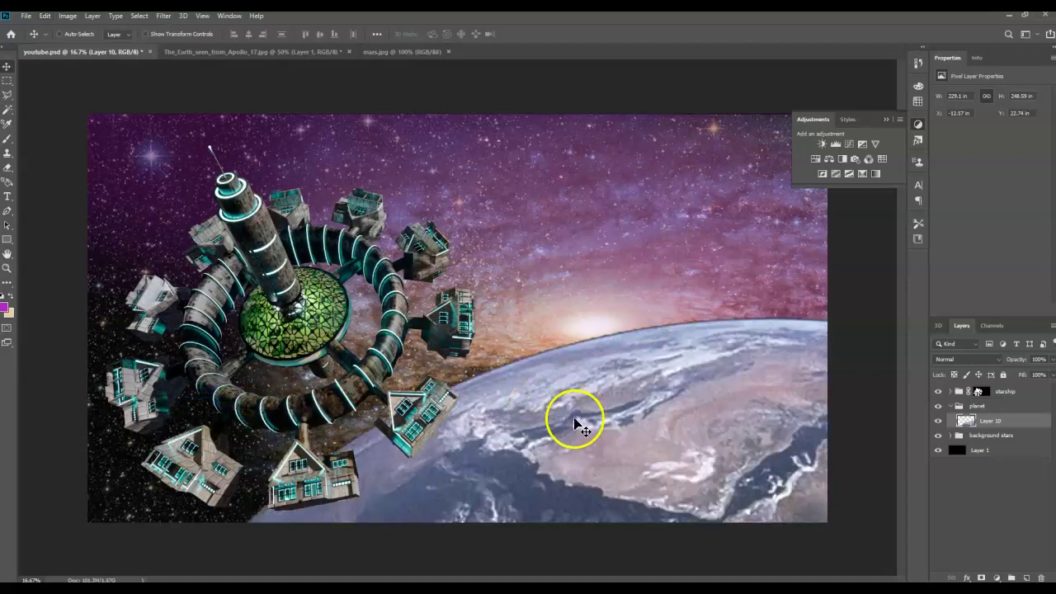
drag(581, 422, 609, 426)
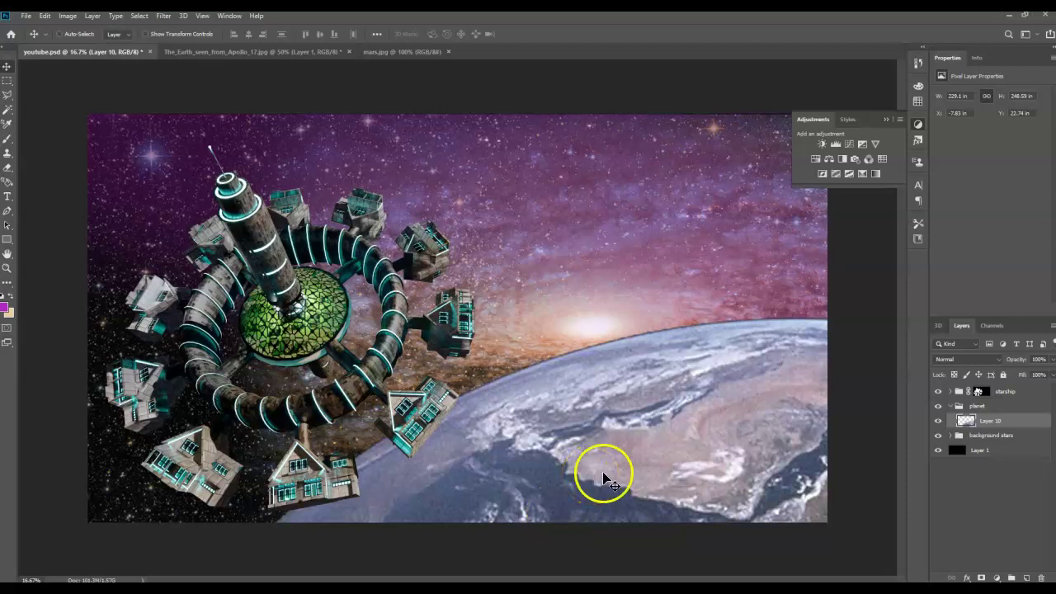
- Select the planet in mars.jpg by picking its black backdrop with the Magic Wand and inverting the selection
click(375, 52)
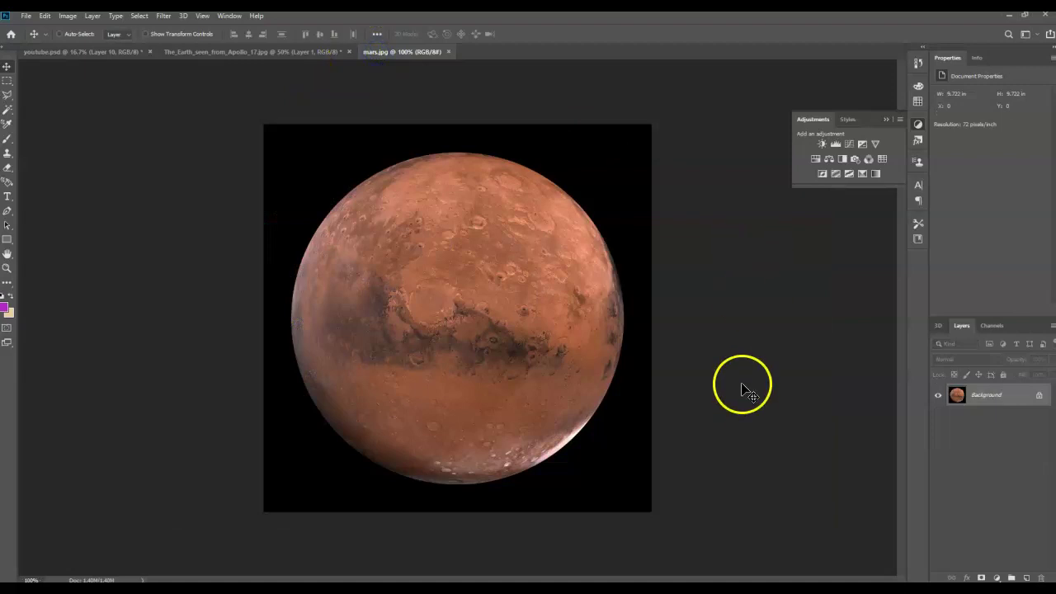
click(7, 109)
click(330, 169)
key(ctrl+shift+i)
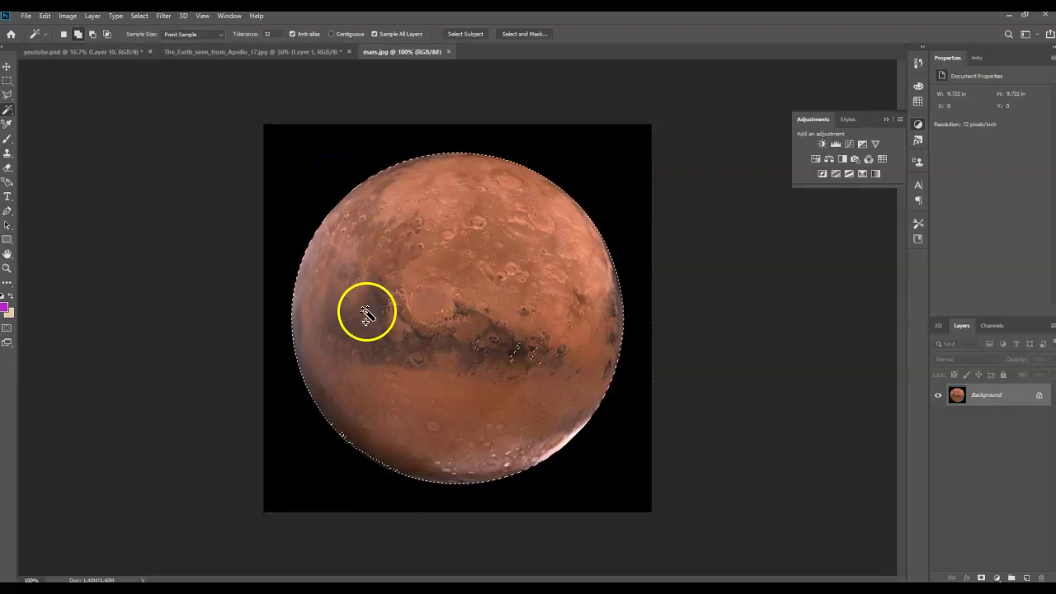
- Copy Mars into the planet group of youtube.psd above the Earth, and move it just right of the starship at the Earth's edge
click(59, 51)
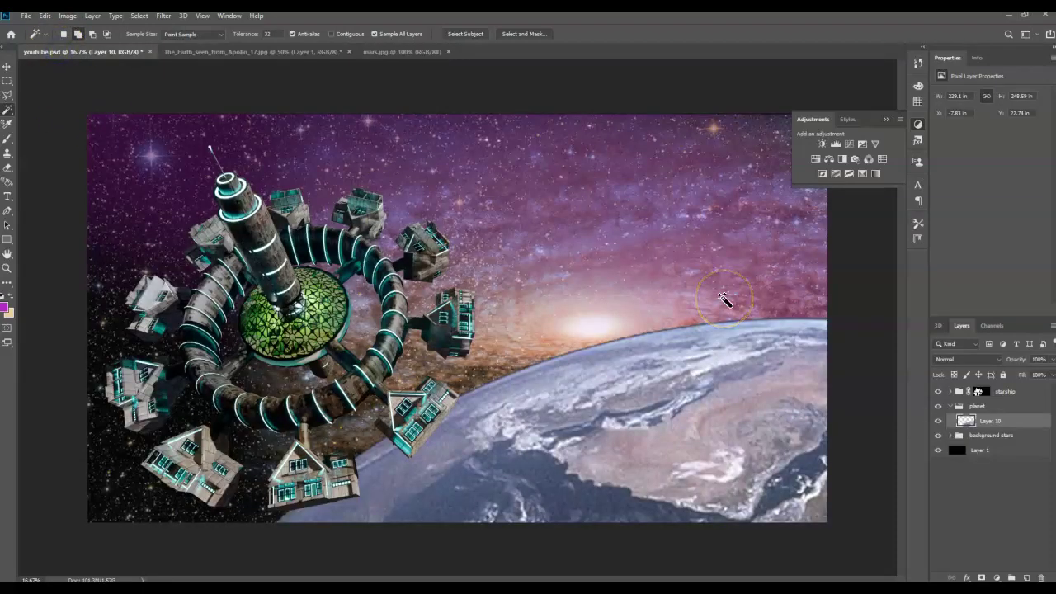
key(ctrl+v)
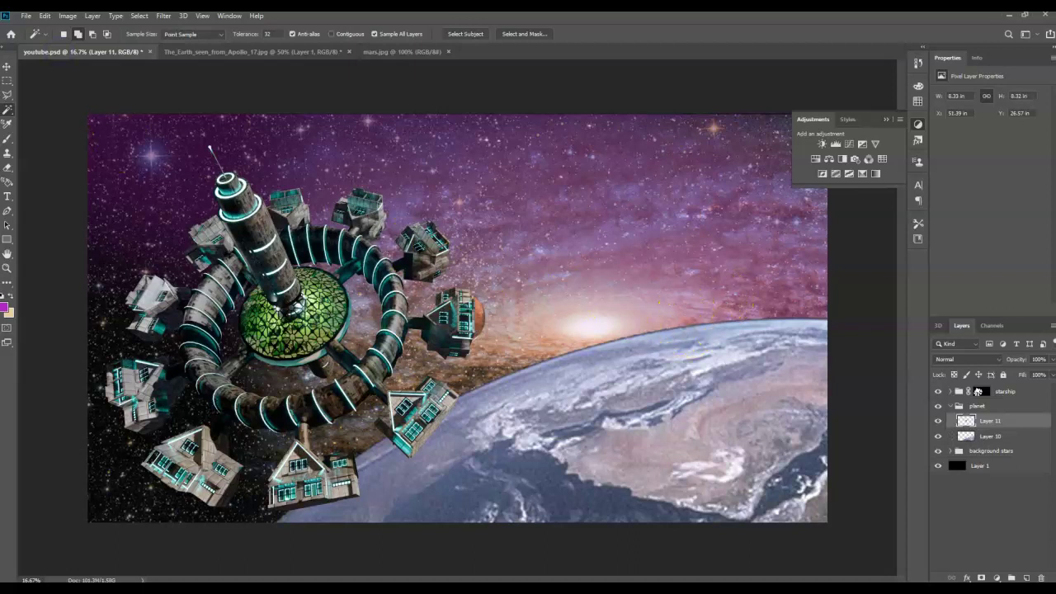
click(8, 67)
drag(471, 309, 538, 340)
- Enlarge Mars to about 1405% and position it so that it completely covers the Earth inside the canvas
key(ctrl+t)
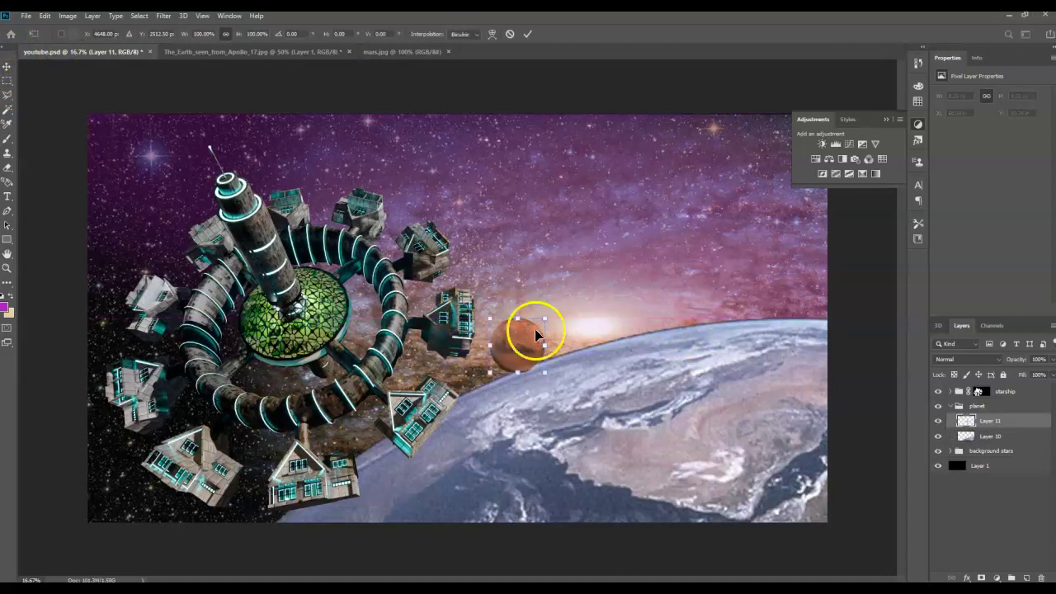
click(194, 36)
text(3000)
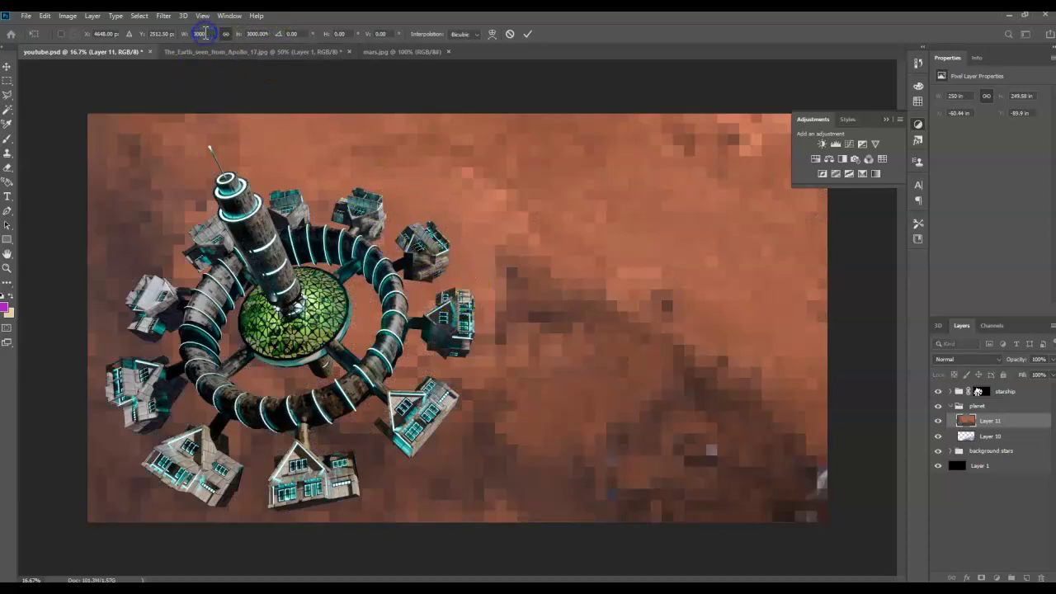
key(BackSpace)
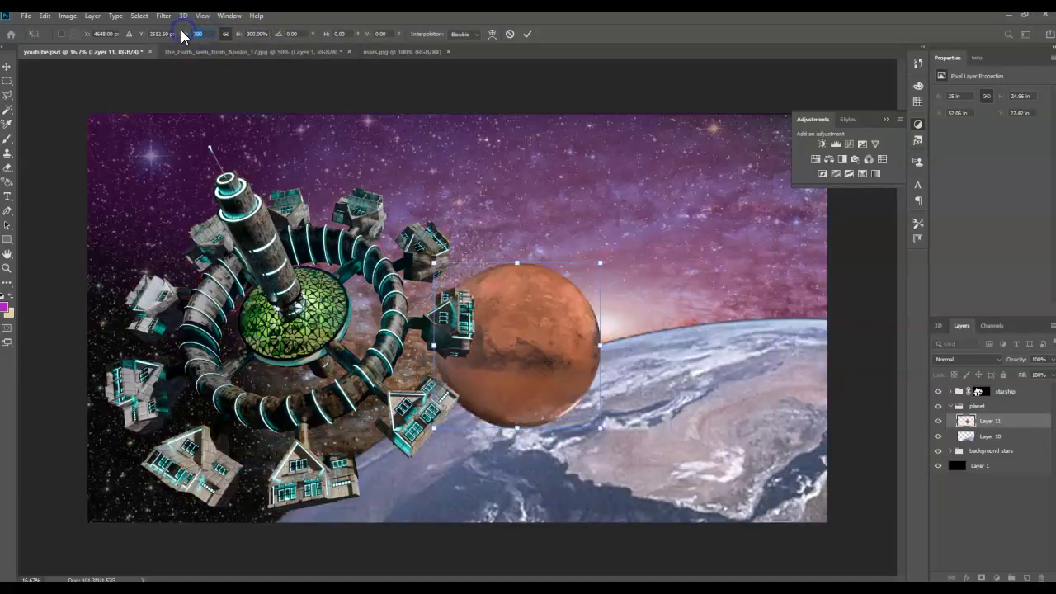
text(1000)
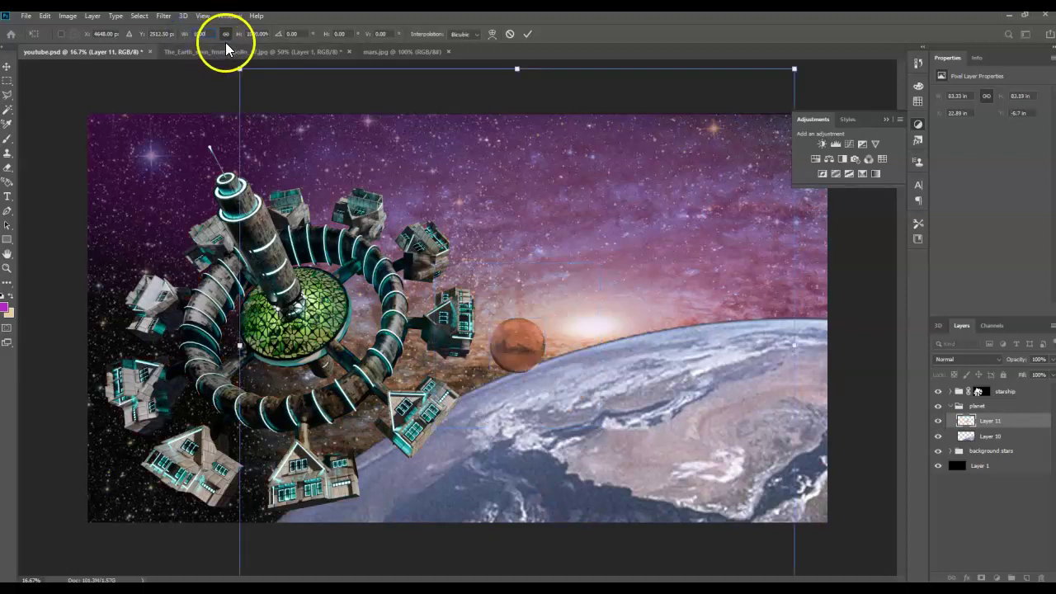
drag(420, 182, 646, 388)
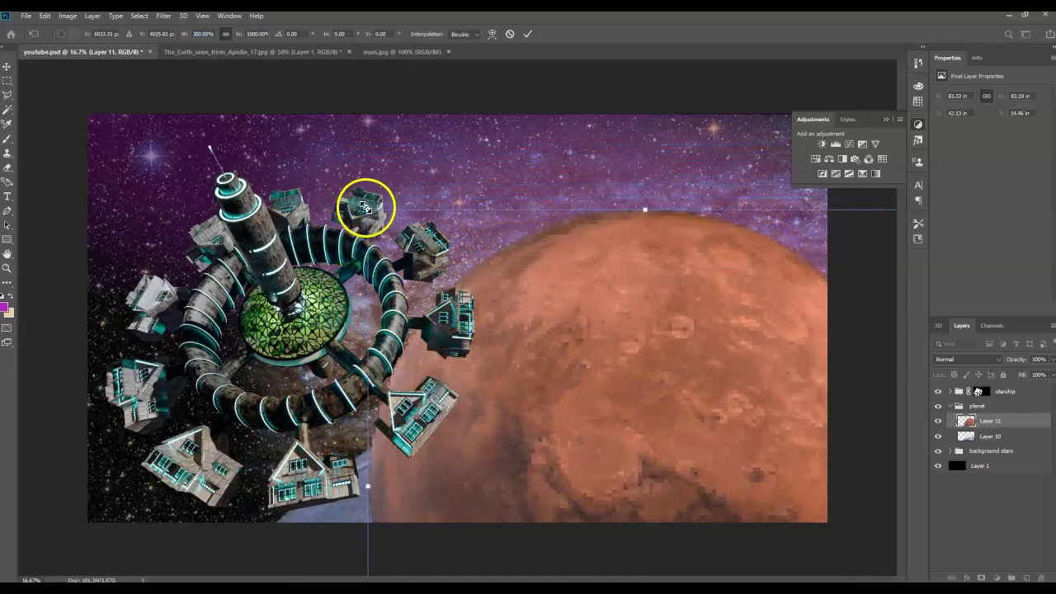
drag(367, 207, 144, 57)
drag(558, 324, 634, 366)
drag(611, 400, 624, 419)
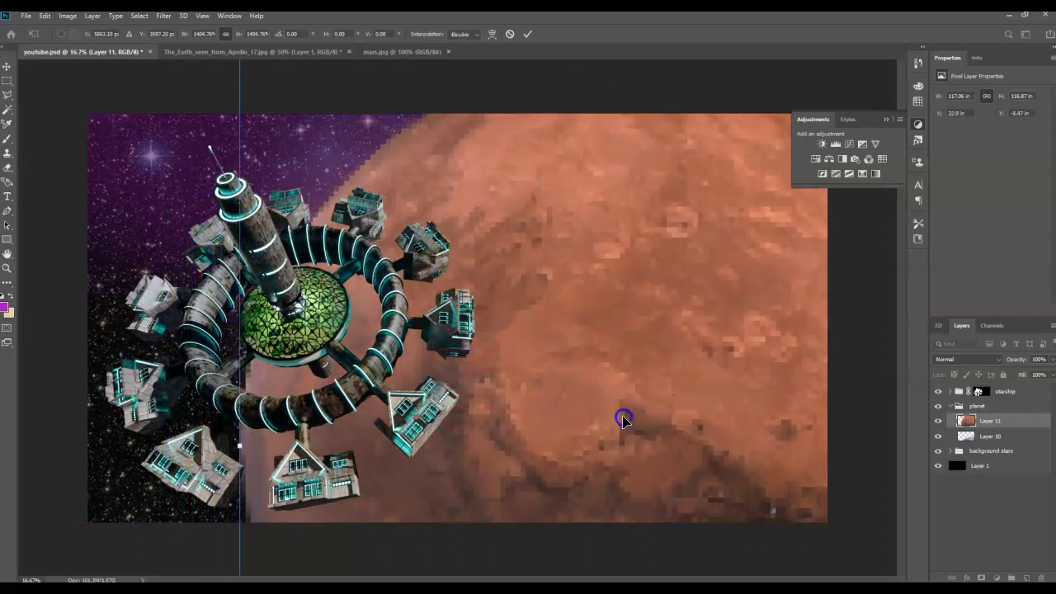
key(Return)
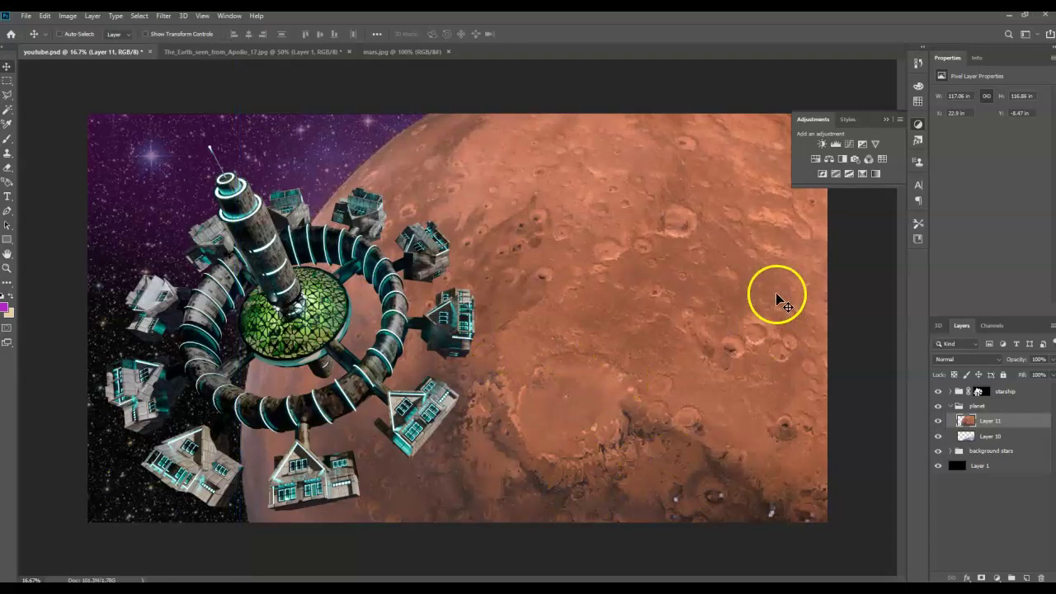
- Move the Mars layer beneath the Earth layer in the planet group and give it a layer mask
drag(1004, 426, 1000, 445)
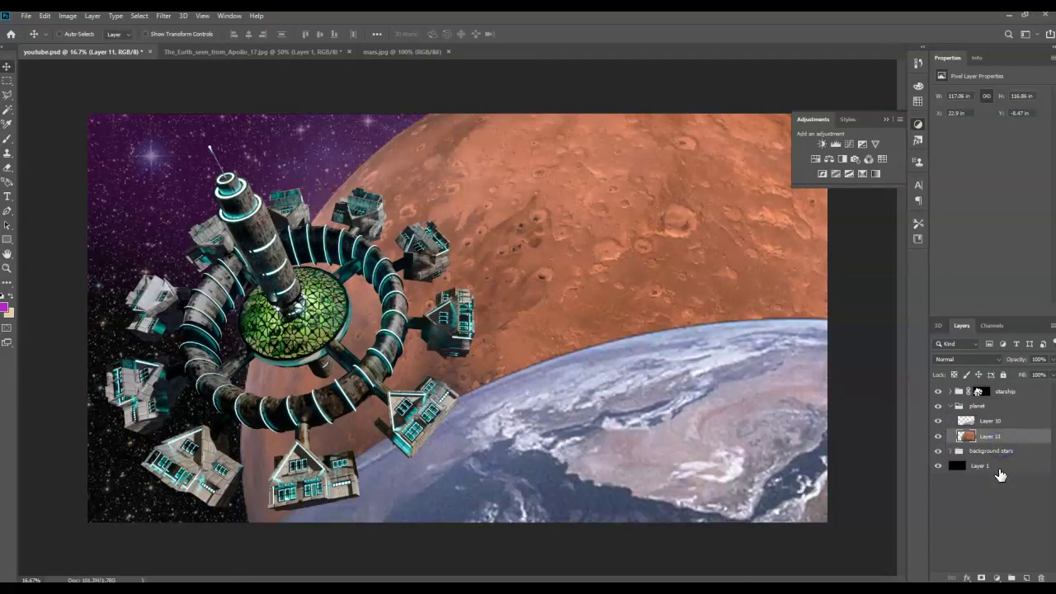
click(981, 578)
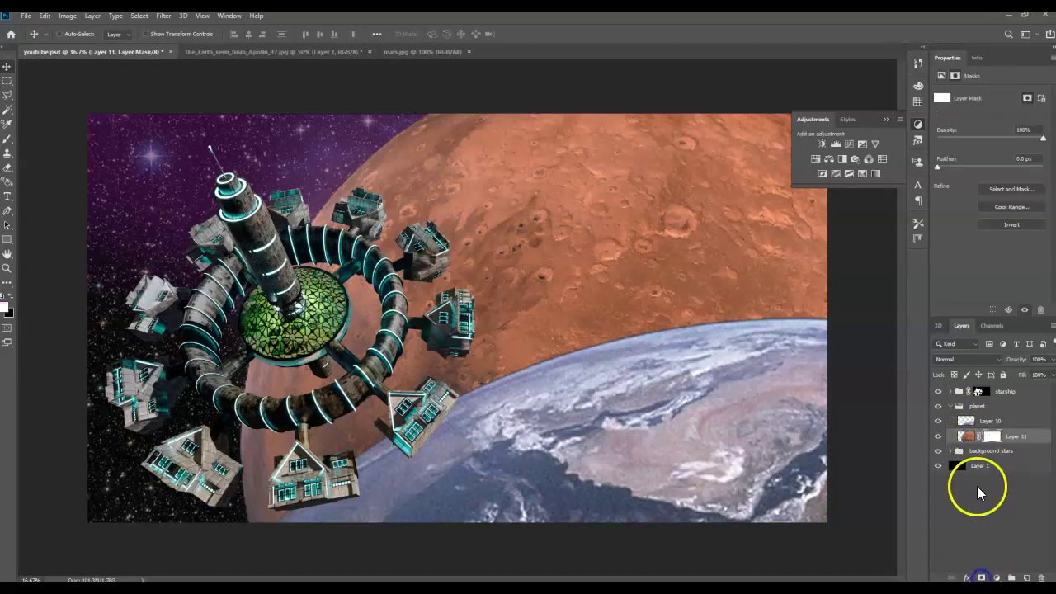
- Load the Earth's outline as a selection, invert it, and fill the Mars mask with black to hide Mars outside the Earth
key(ctrl)
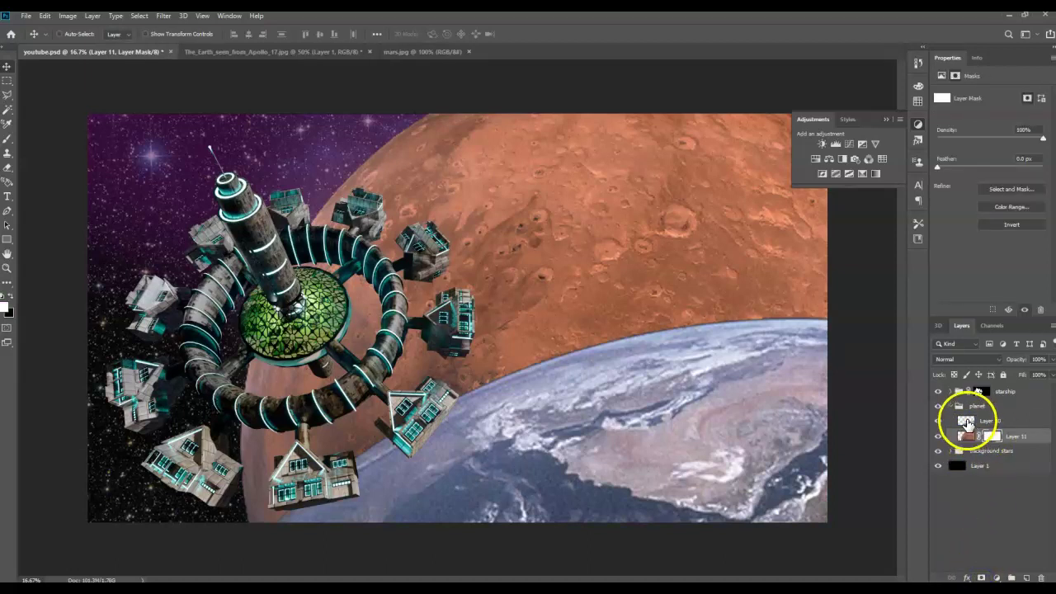
ctrl+click(968, 421)
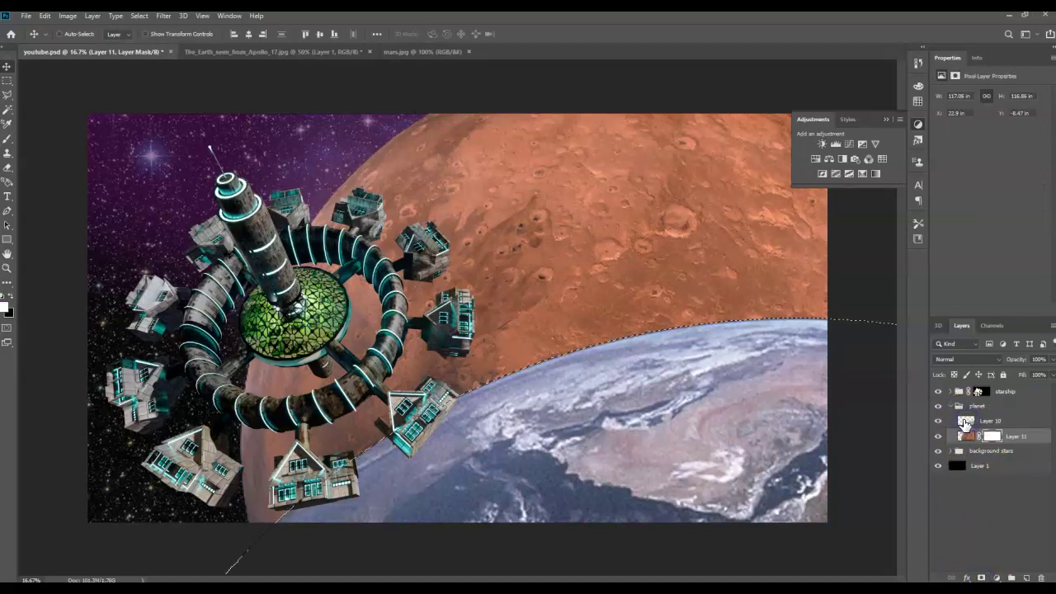
click(140, 16)
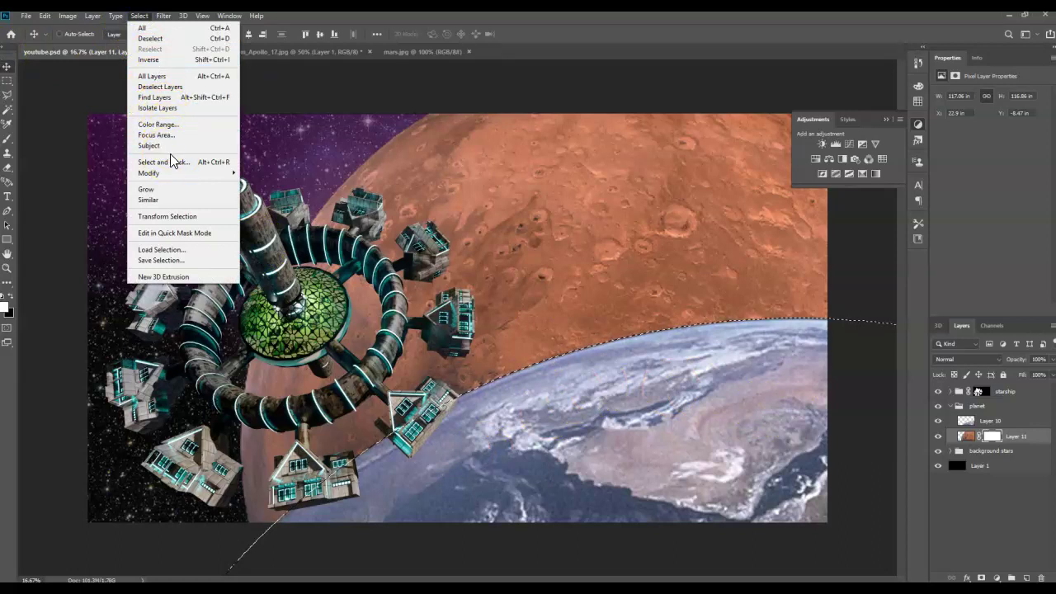
click(148, 60)
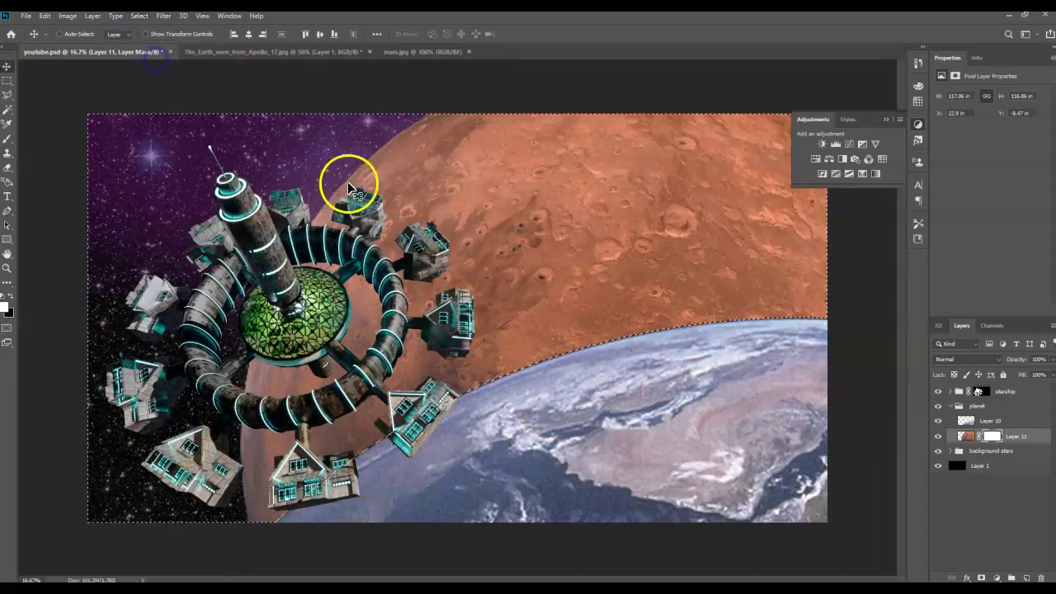
click(45, 16)
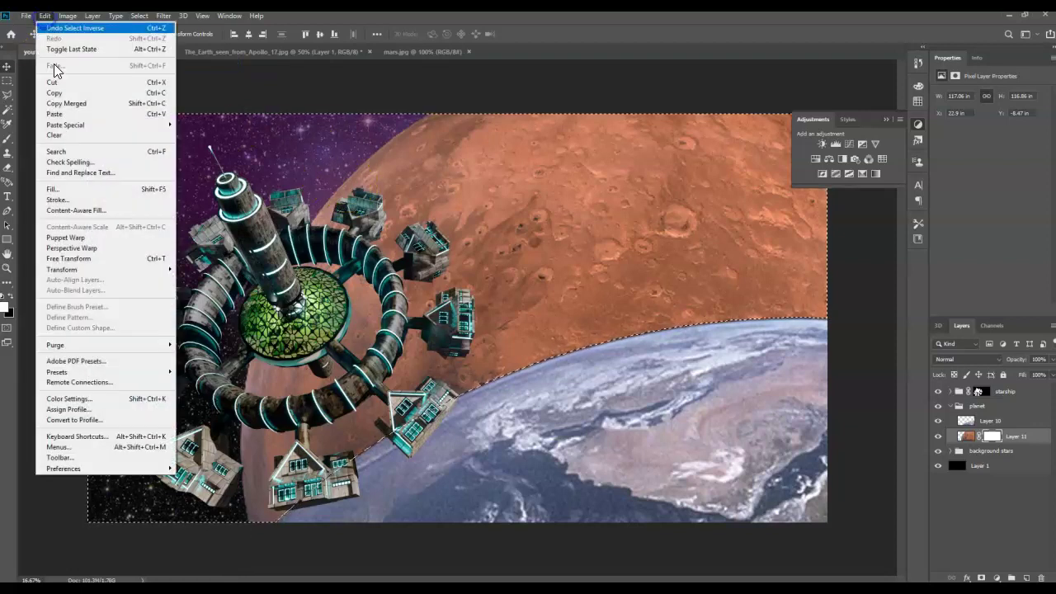
click(73, 189)
click(292, 164)
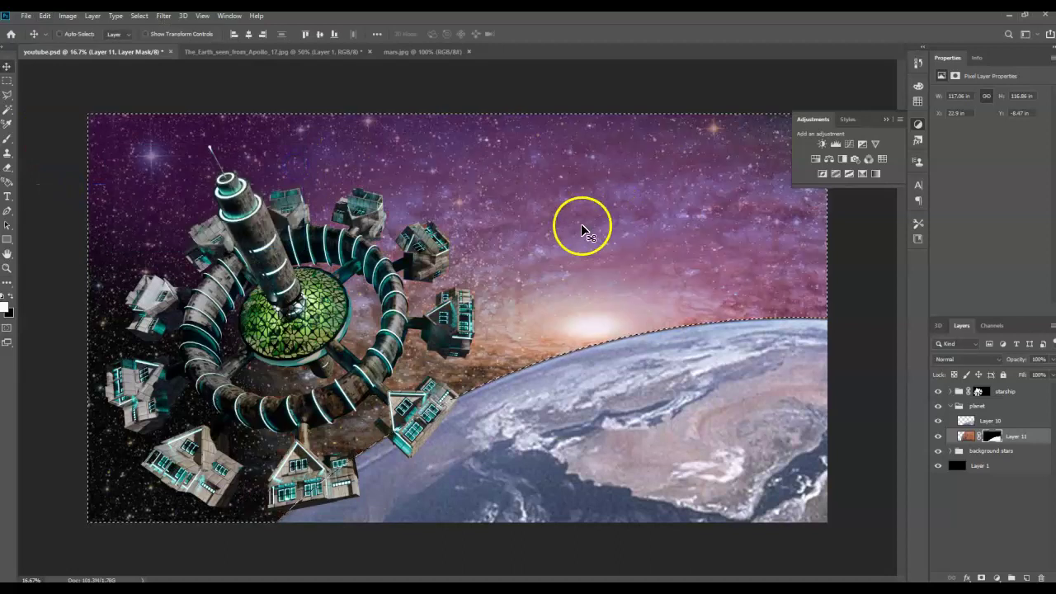
- Set the Earth layer's blend mode to Overlay so it blends with Mars
click(1018, 423)
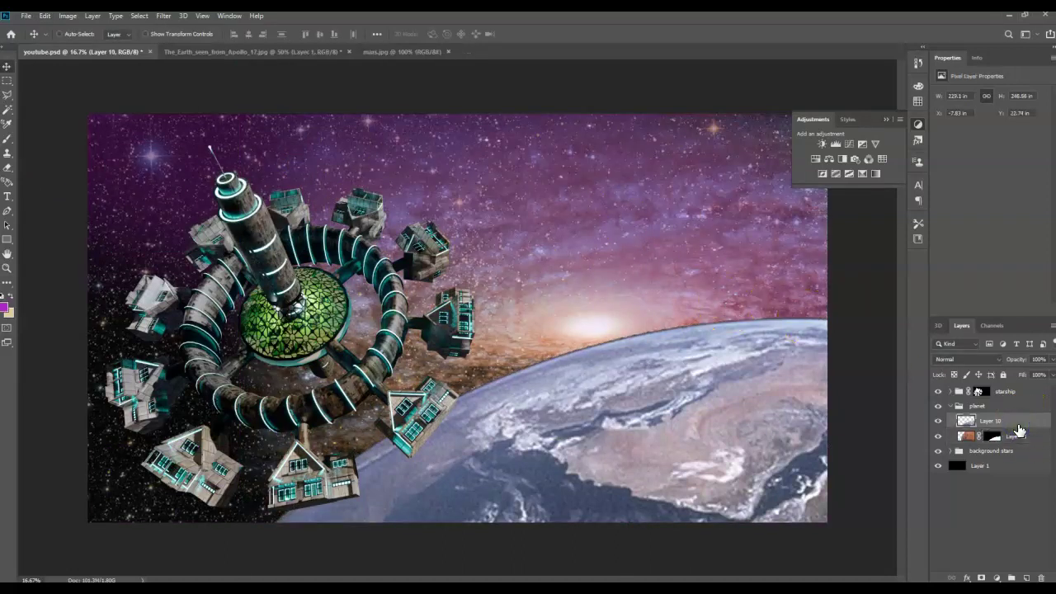
click(973, 359)
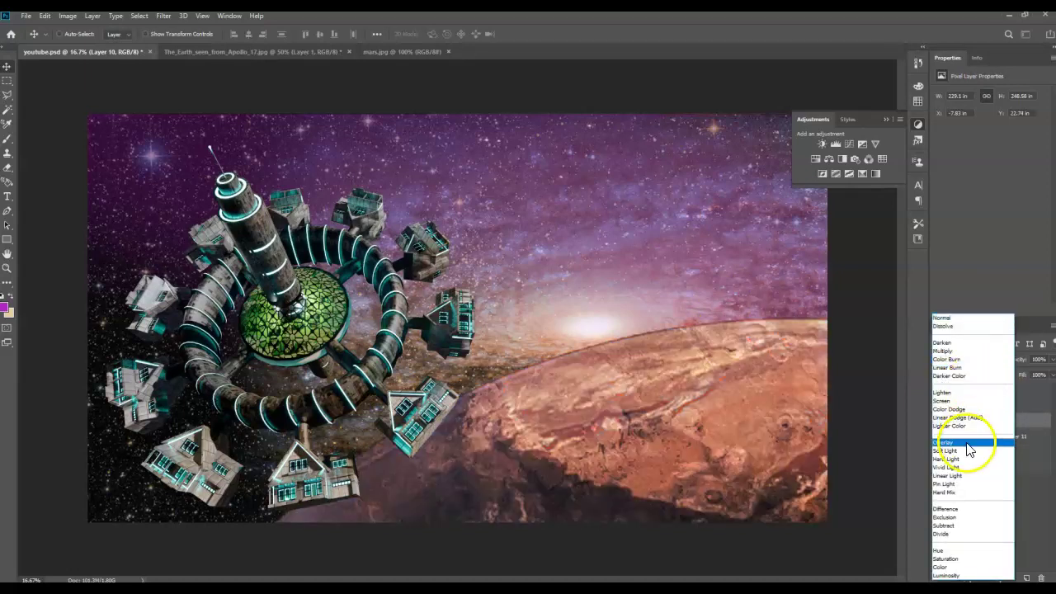
click(955, 442)
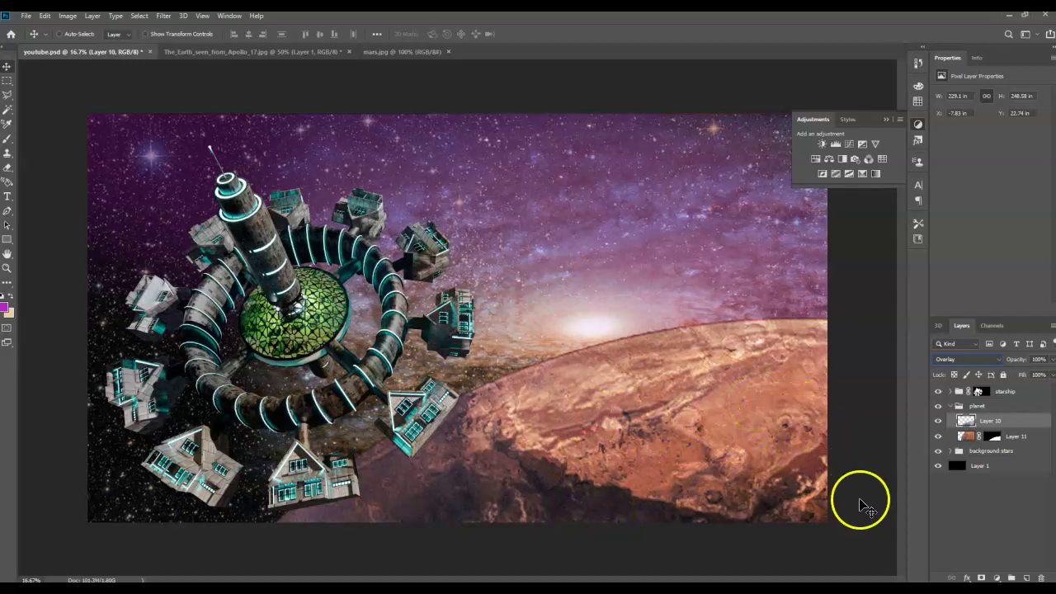
- Add a new layer above the Earth and fill the Earth's outline on it with white
click(1028, 577)
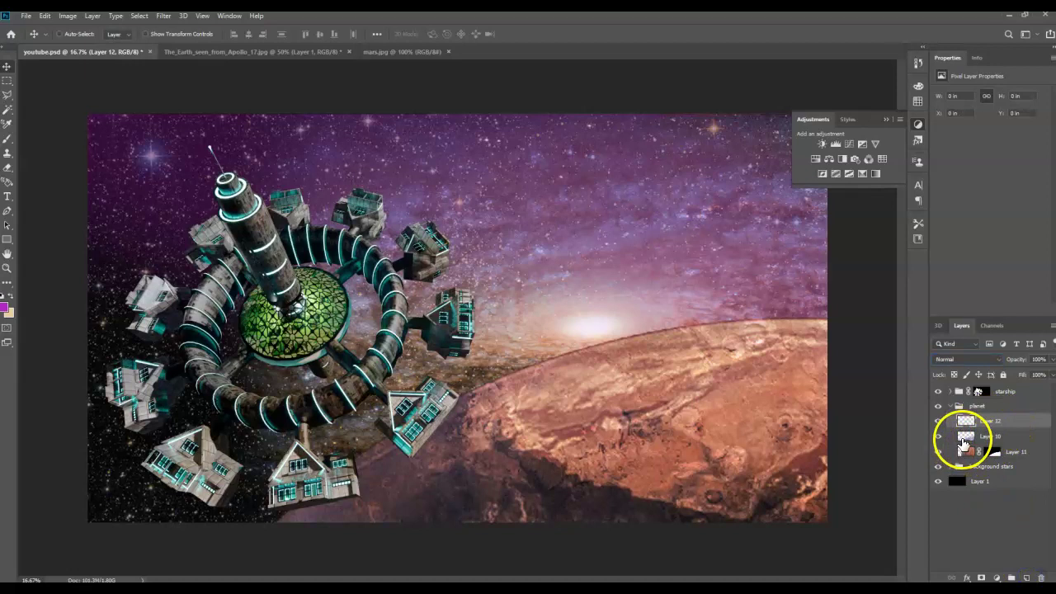
ctrl+click(963, 445)
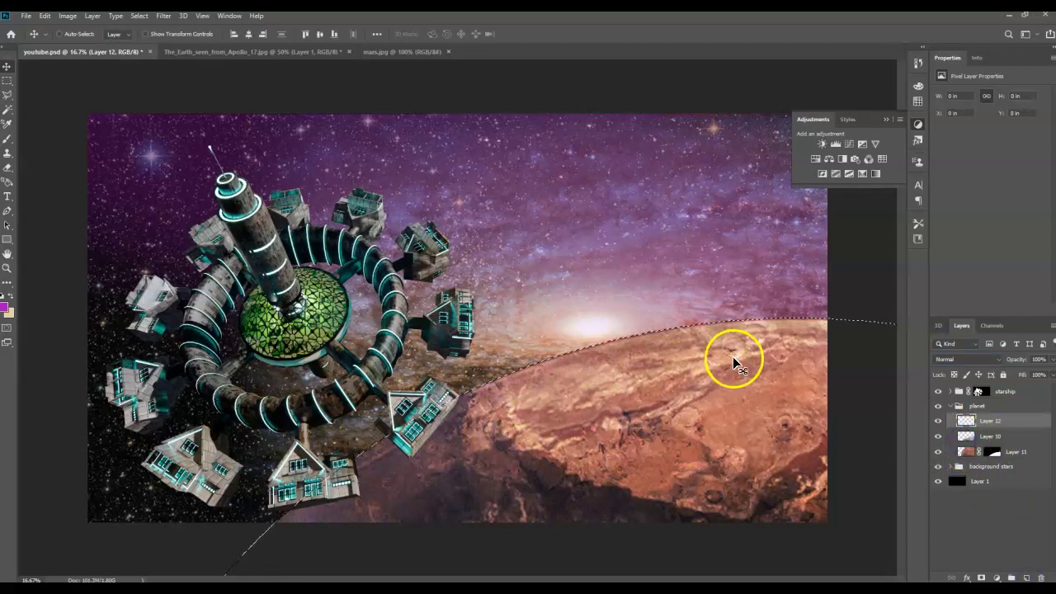
click(44, 15)
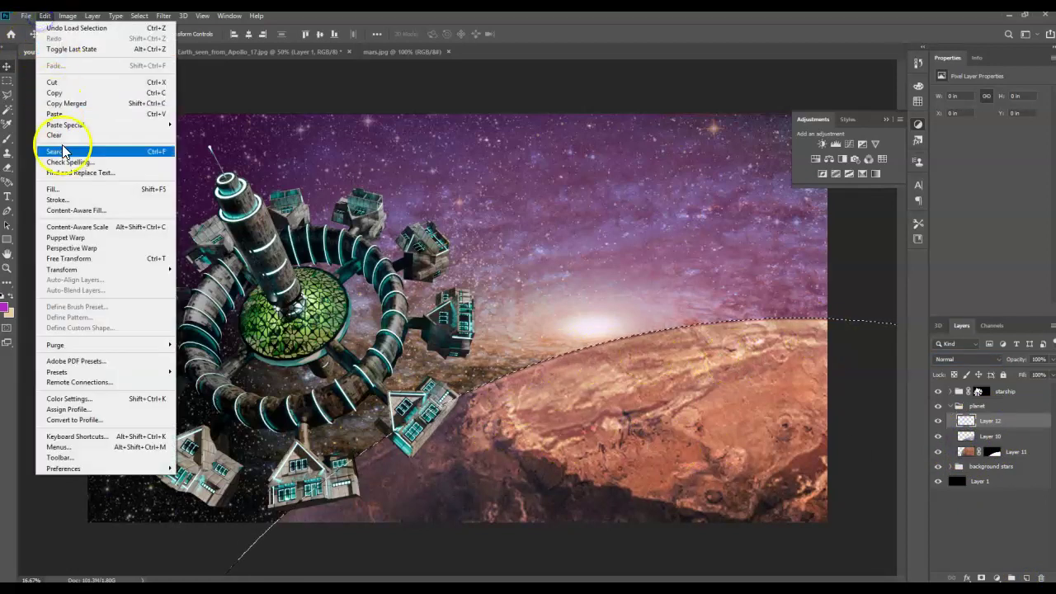
click(64, 195)
click(251, 168)
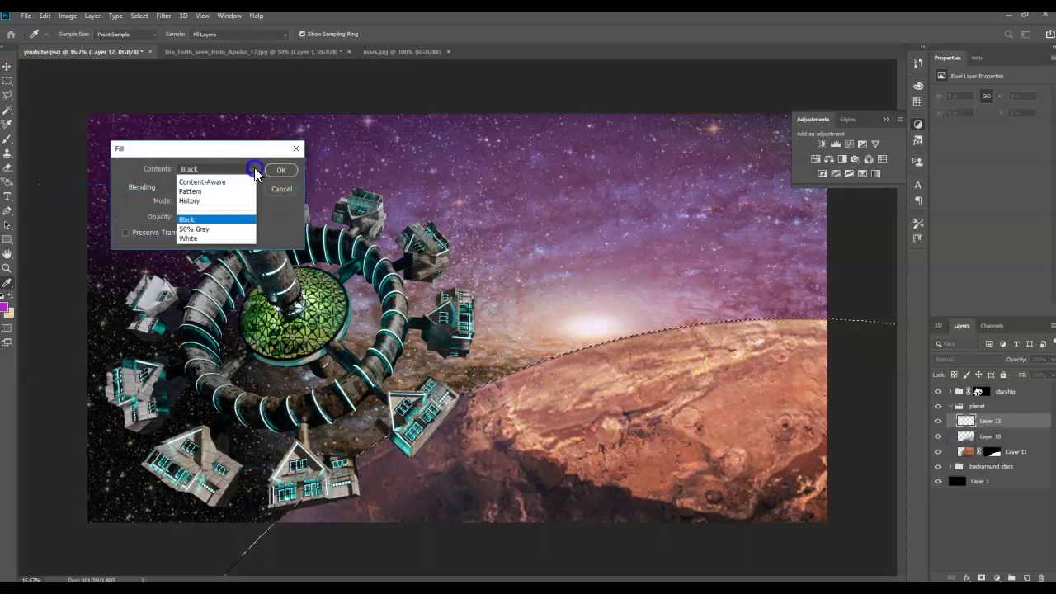
click(206, 273)
click(278, 171)
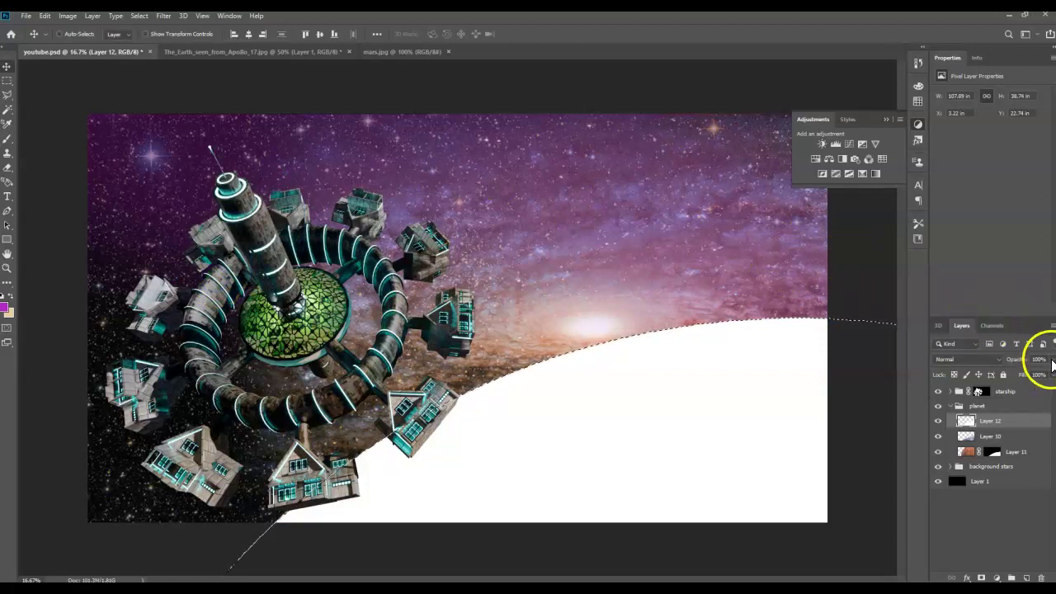
- Lower the white planet layer's opacity to 30% and clear the selection
drag(1023, 376, 1016, 375)
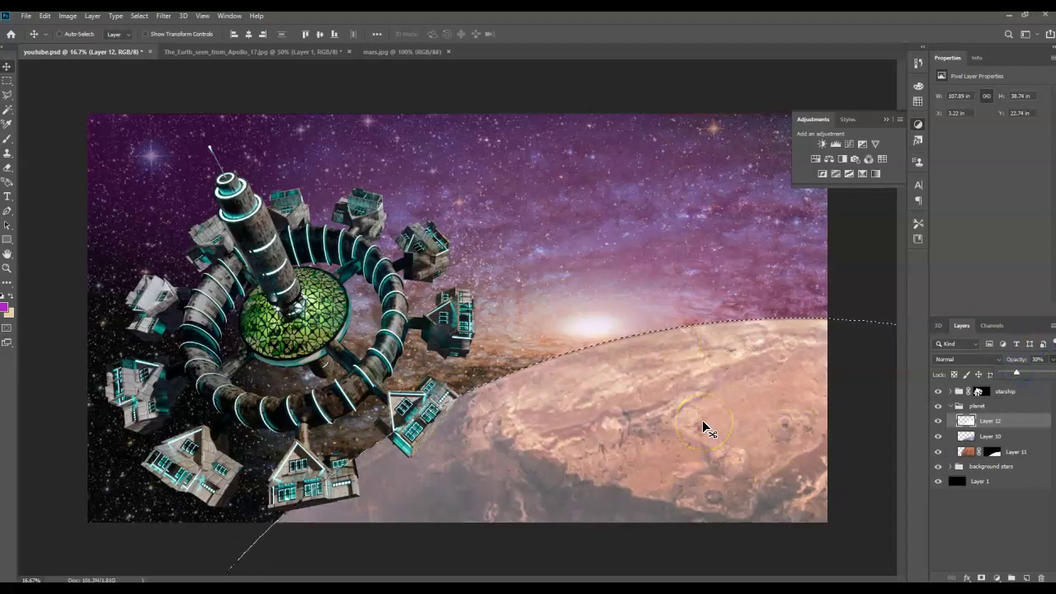
click(652, 348)
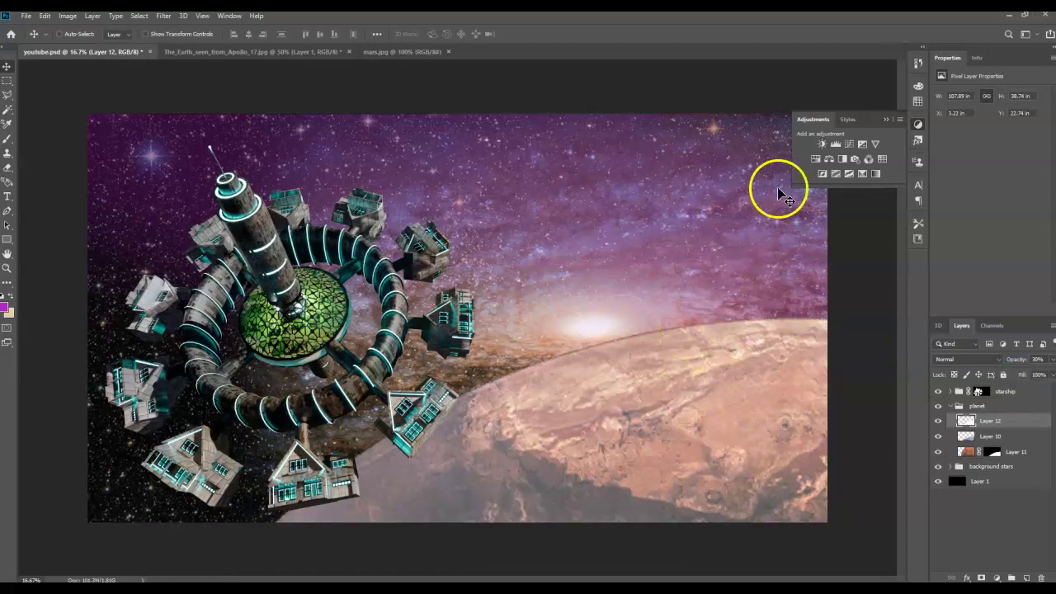
click(890, 123)
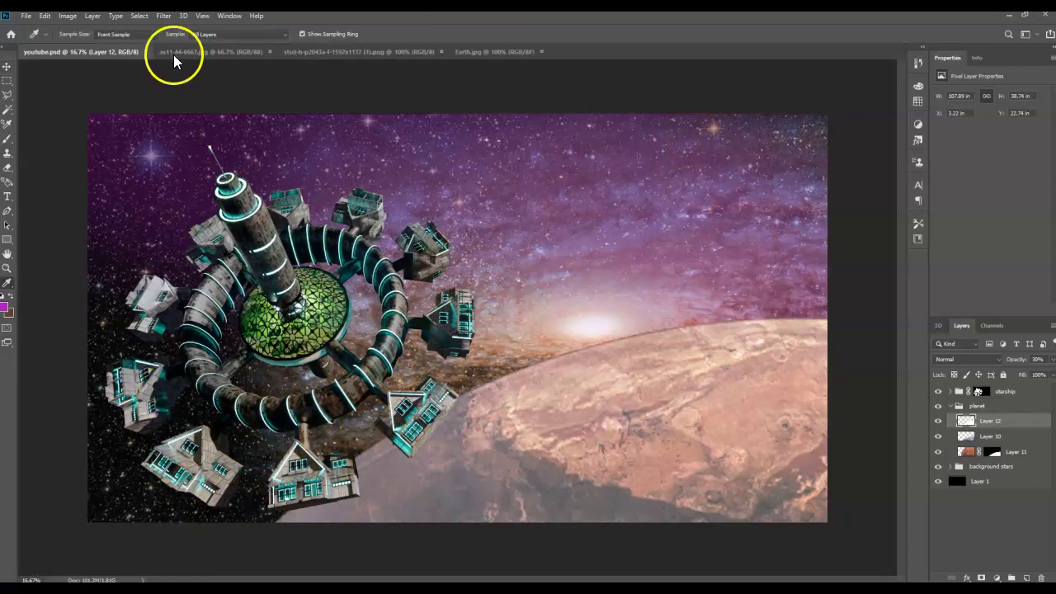
- Select the moon in as11-44-6667.jpg by picking its black backdrop with the Magic Wand and inverting the selection, and copy it
click(174, 52)
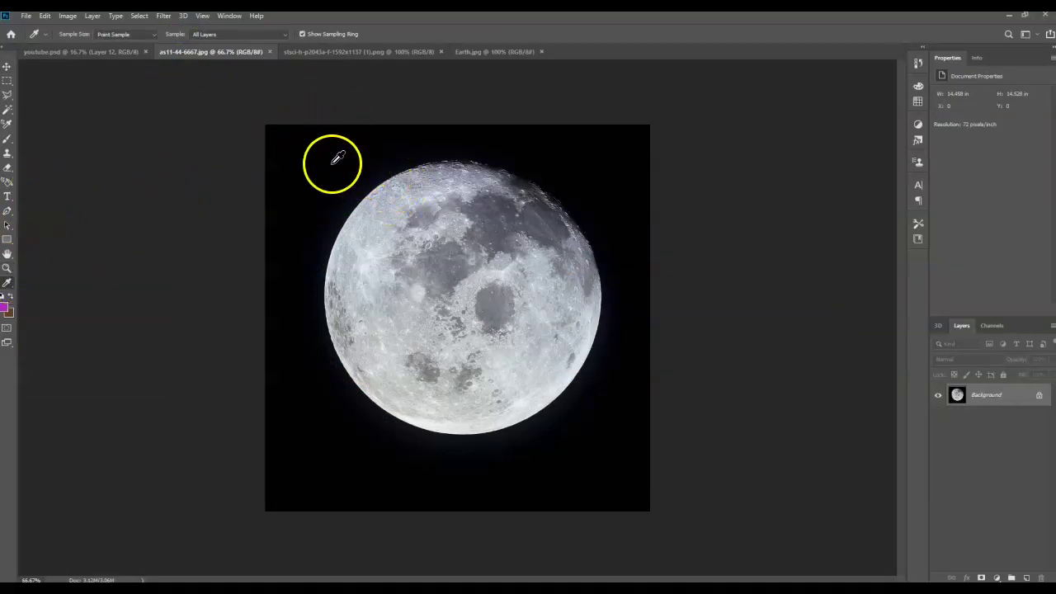
click(7, 111)
click(317, 143)
key(ctrl+shift+i)
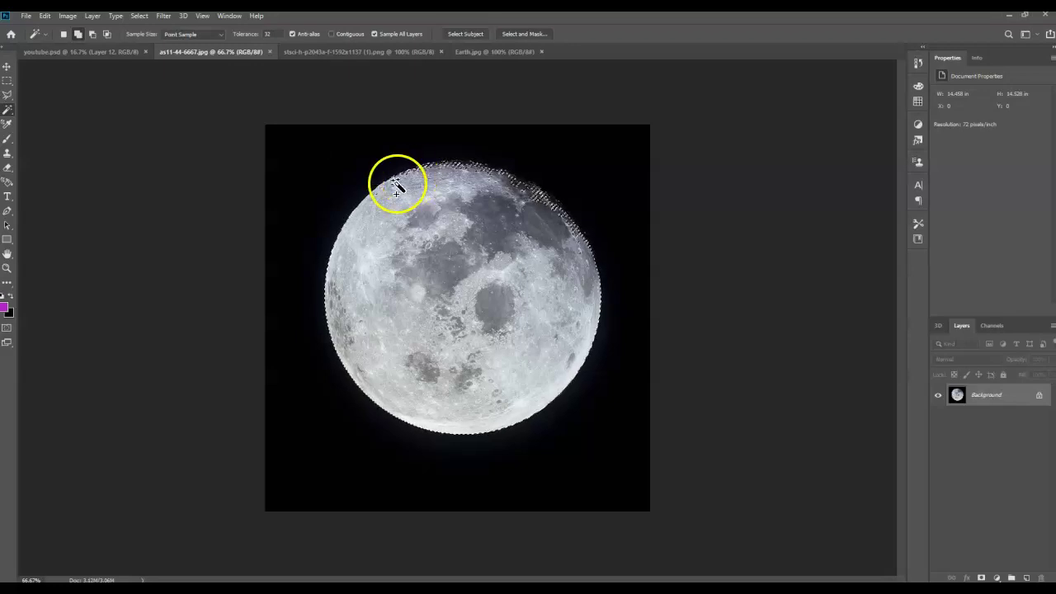
- Create a layer group named moon in youtube.psd, placed between the starship and planet groups
click(99, 55)
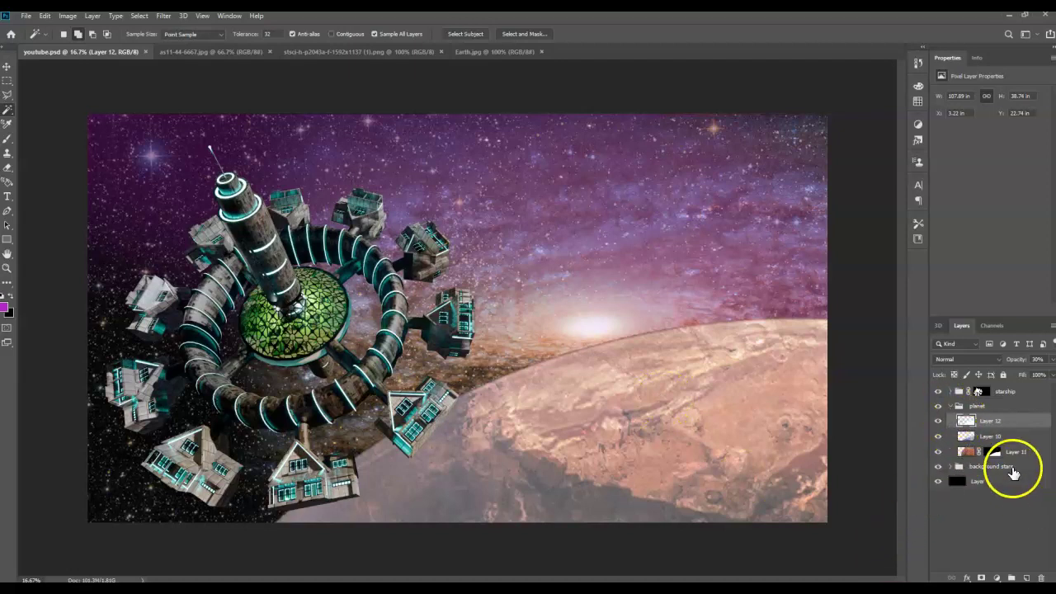
click(1011, 577)
drag(990, 432, 983, 411)
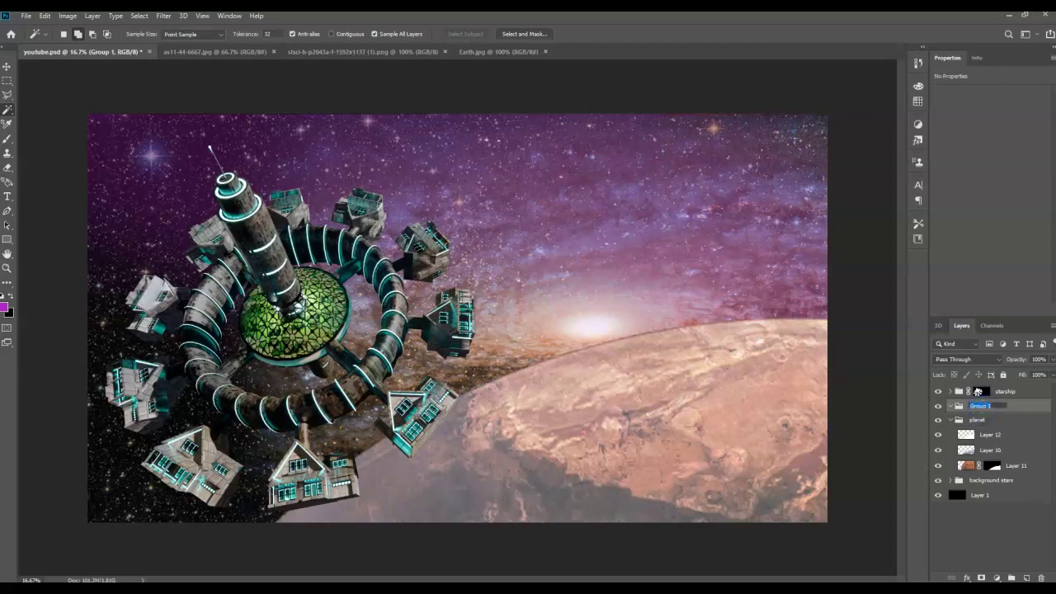
click(994, 410)
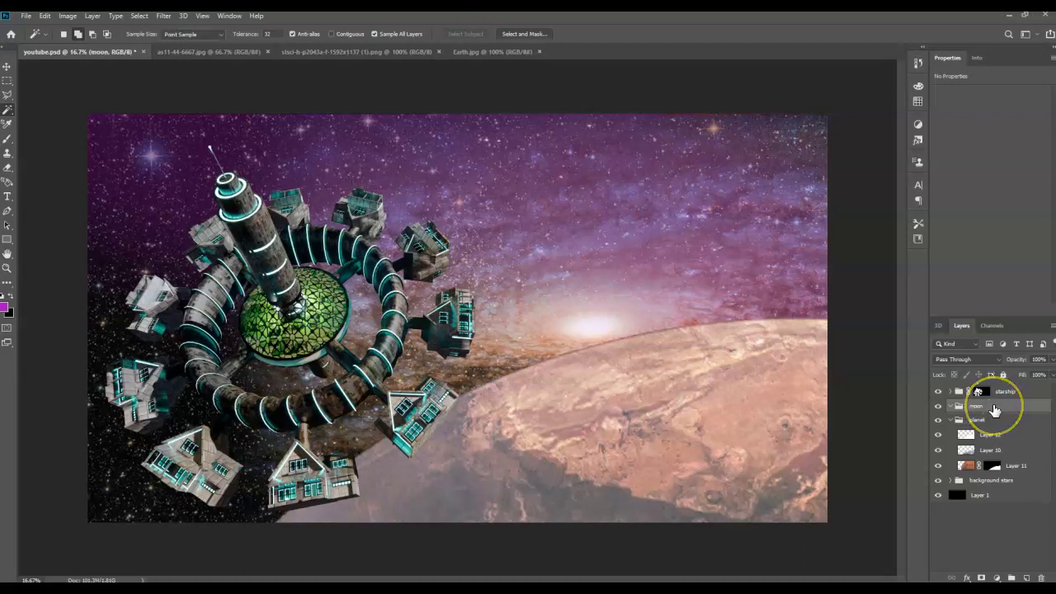
- Paste the moon into the moon group and move it to the upper right corner of the canvas
key(ctrl+v)
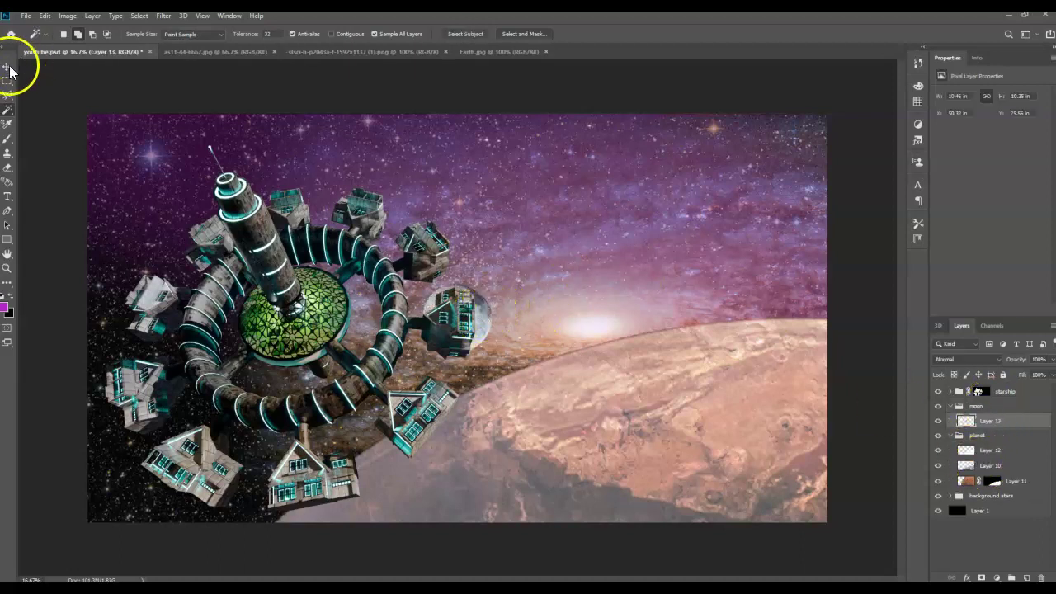
click(7, 66)
drag(490, 314, 846, 135)
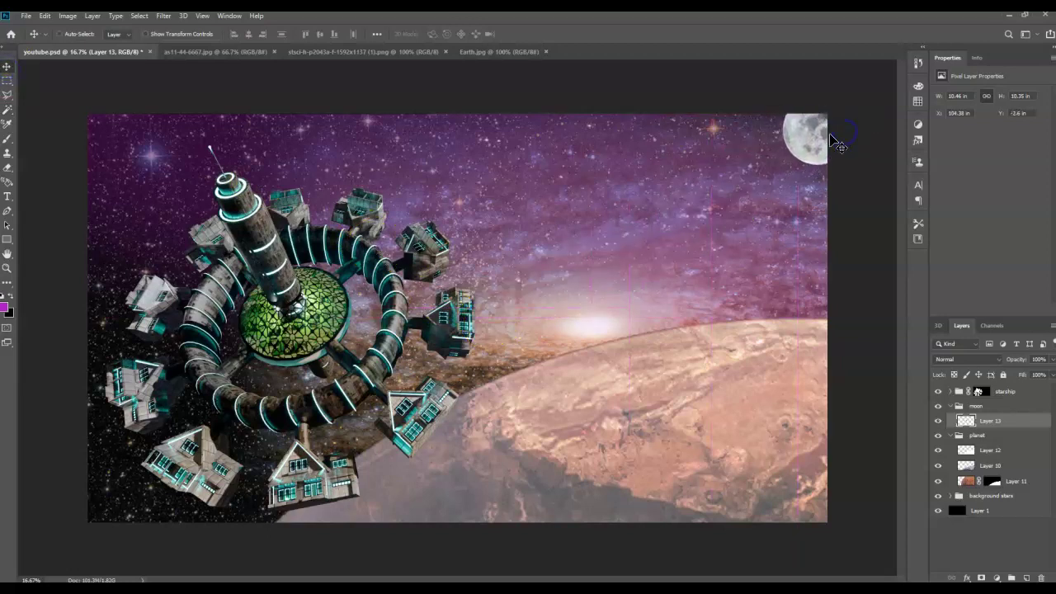
- Enlarge the moon to about 223% and position it so its upper and right parts run off the canvas corner
key(ctrl+t)
drag(783, 165, 695, 246)
drag(740, 205, 772, 177)
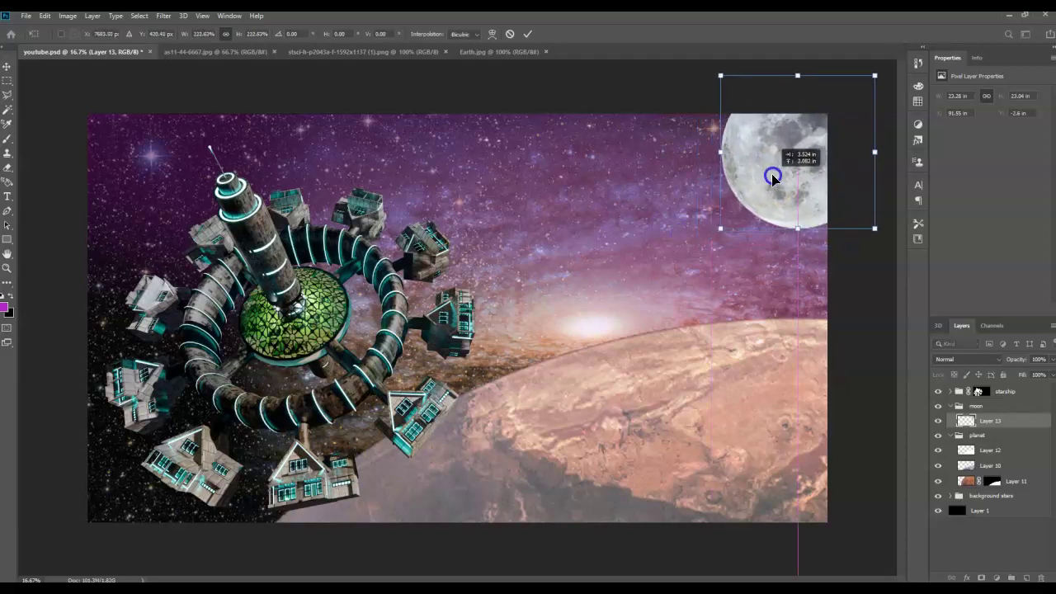
key(Return)
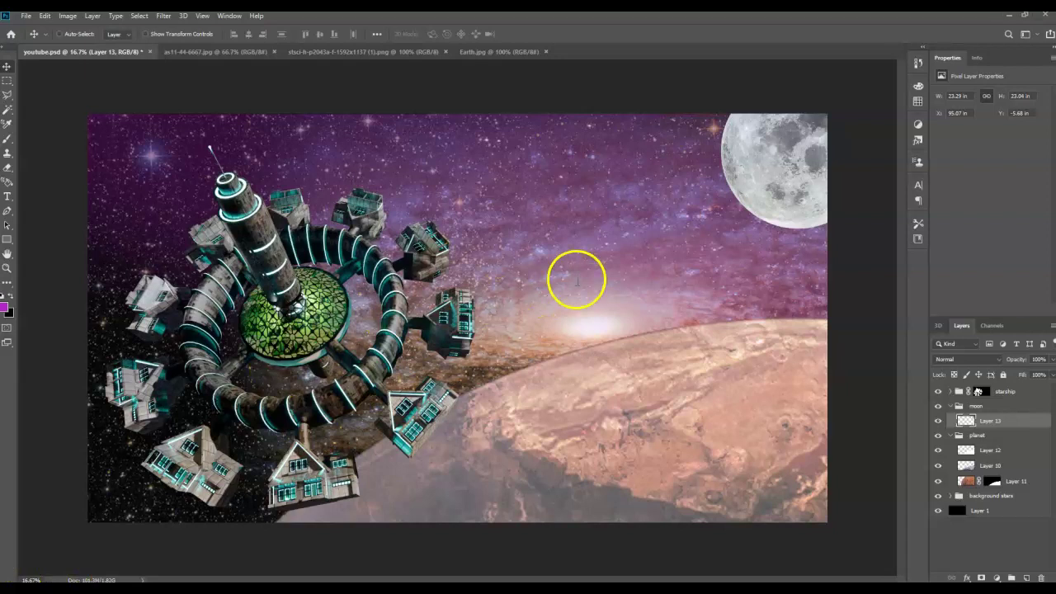
- Select Saturn with its rings in the stsci Saturn image with a rectangular marquee, and copy it
click(335, 52)
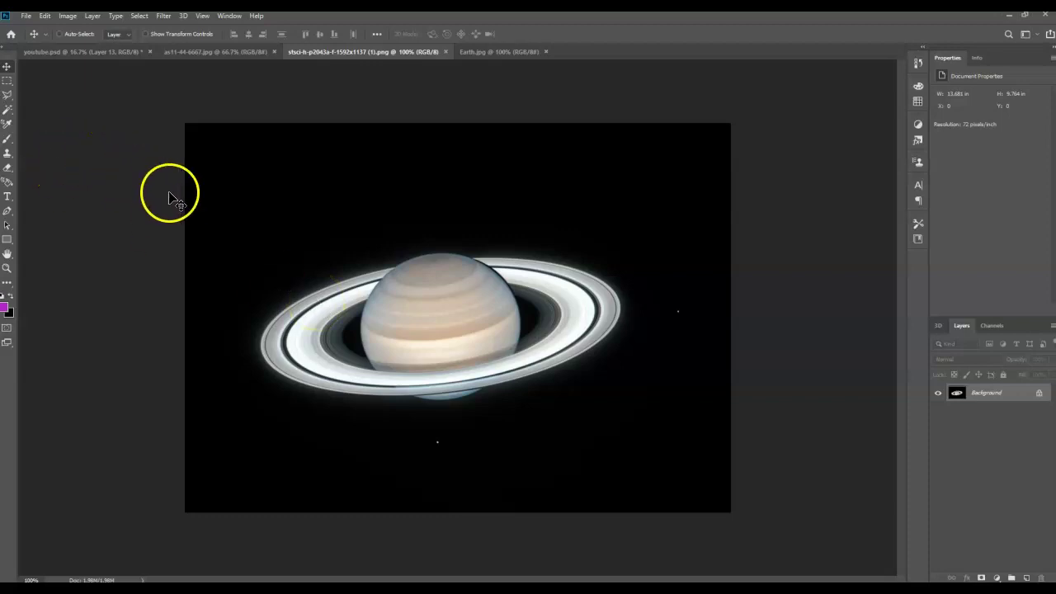
click(7, 80)
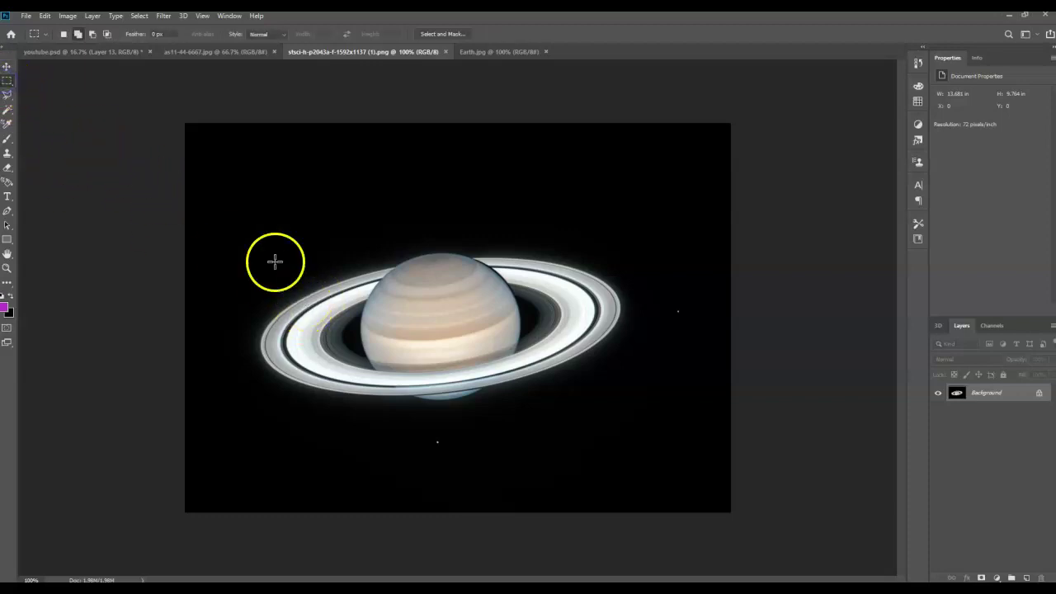
drag(243, 226, 652, 418)
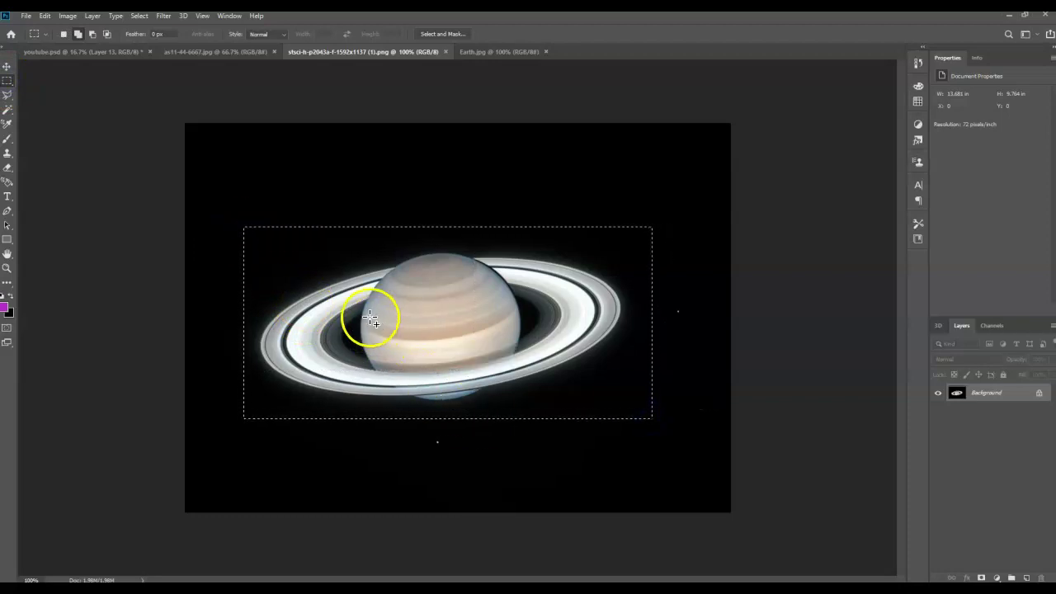
- Paste Saturn into youtube.psd above the moon layer in the moon group and move it over the canvas's right part
click(83, 53)
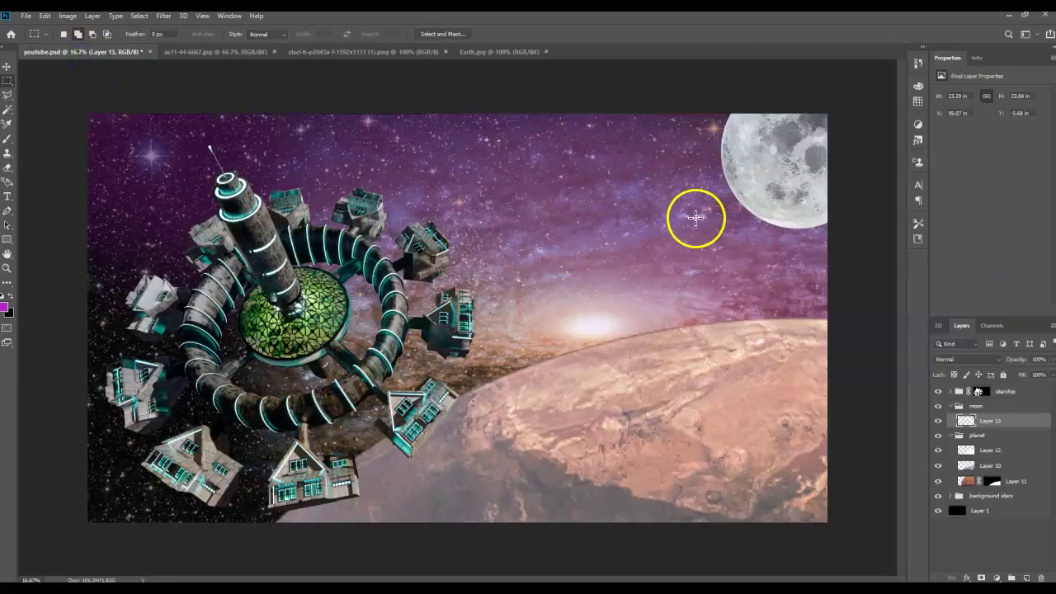
key(ctrl+v)
click(7, 66)
drag(488, 319, 1012, 294)
- Enlarge the Saturn layer to about 1027% and position it so the planet's banded surface covers the moon
key(ctrl+t)
drag(797, 271, 569, 176)
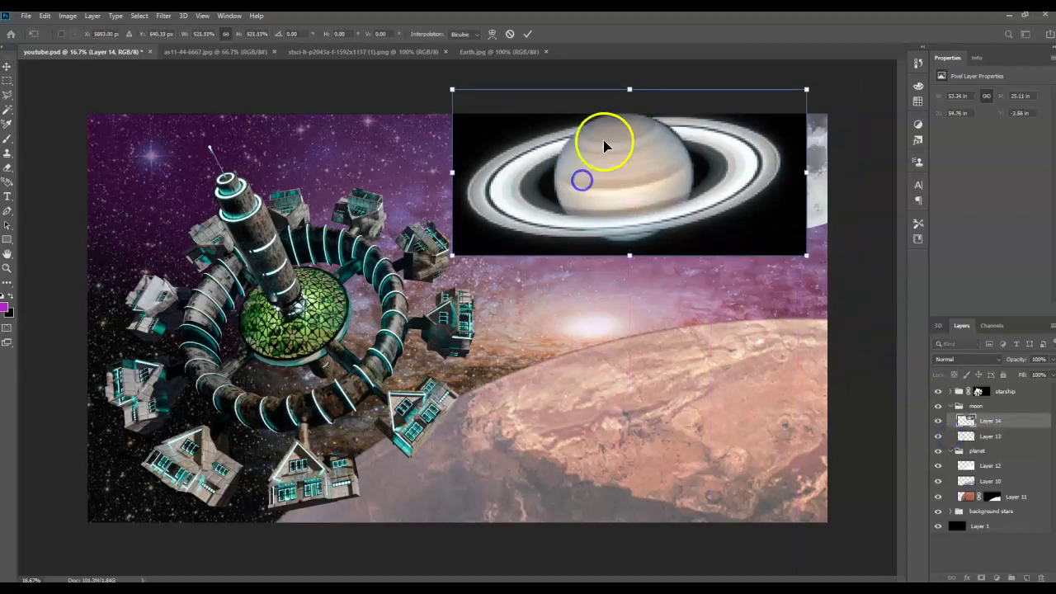
drag(804, 253, 1022, 569)
drag(715, 282, 693, 189)
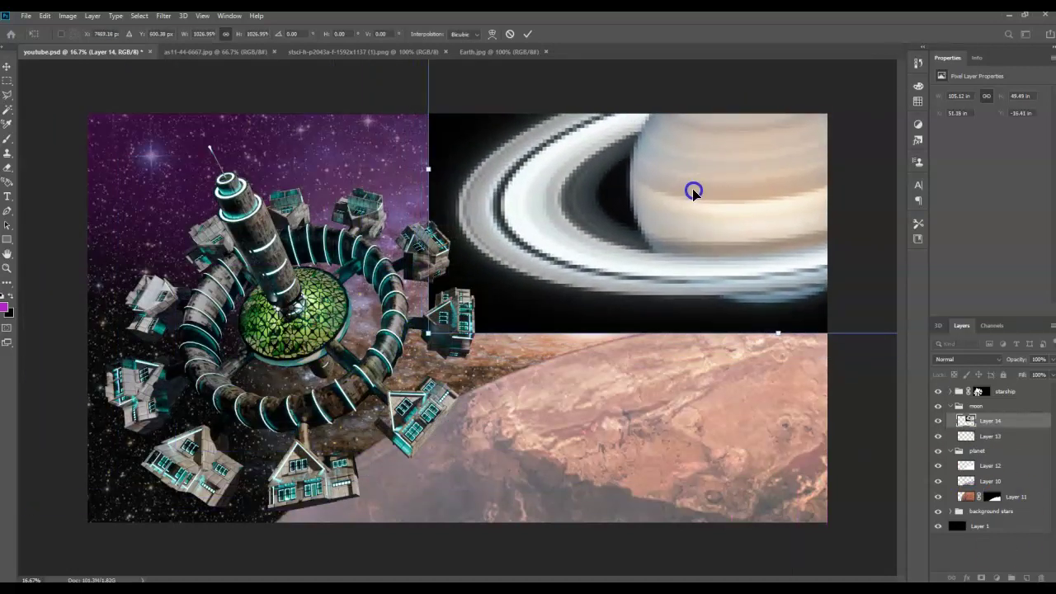
key(Return)
- Trim the Saturn layer to the moon's outline by loading the moon as a selection, inverting it and deleting the rest
ctrl+click(966, 436)
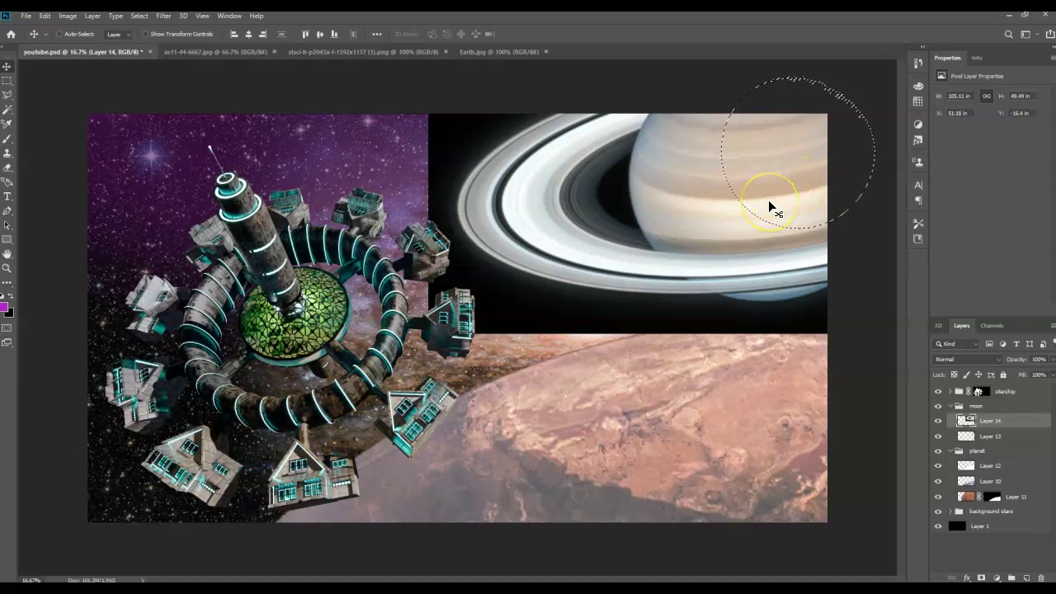
key(ctrl+shift+i)
key(Delete)
key(ctrl+d)
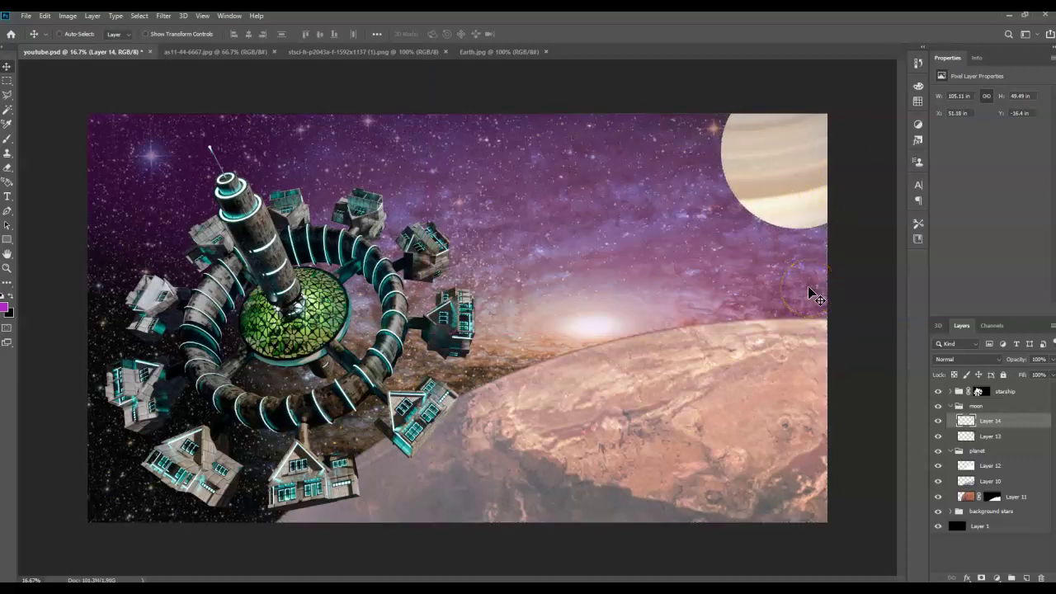
- Set the blend mode of the trimmed Saturn layer to Difference
click(957, 358)
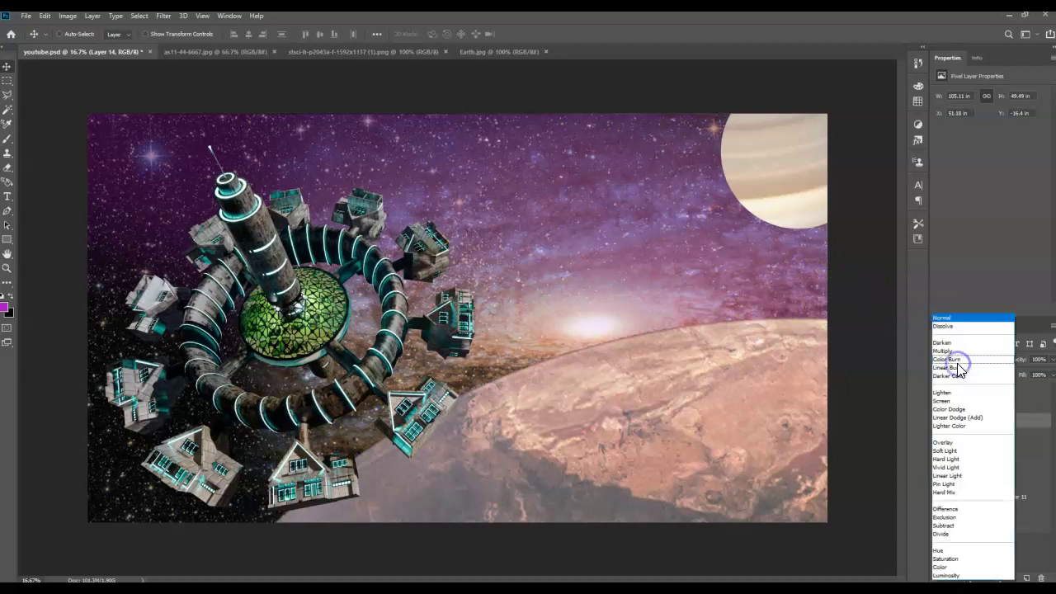
click(943, 508)
click(779, 177)
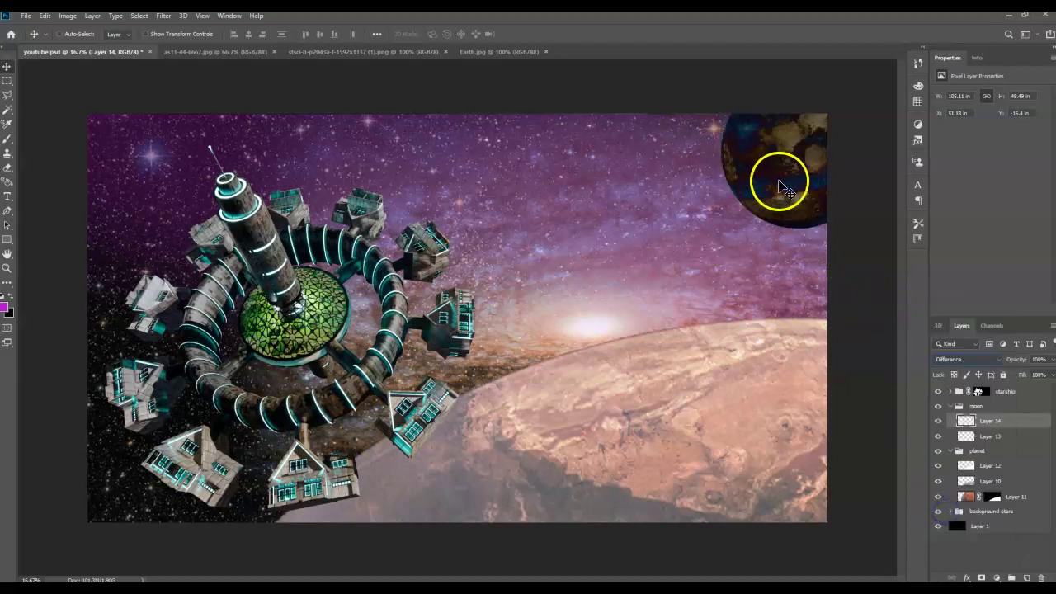
drag(787, 177, 760, 230)
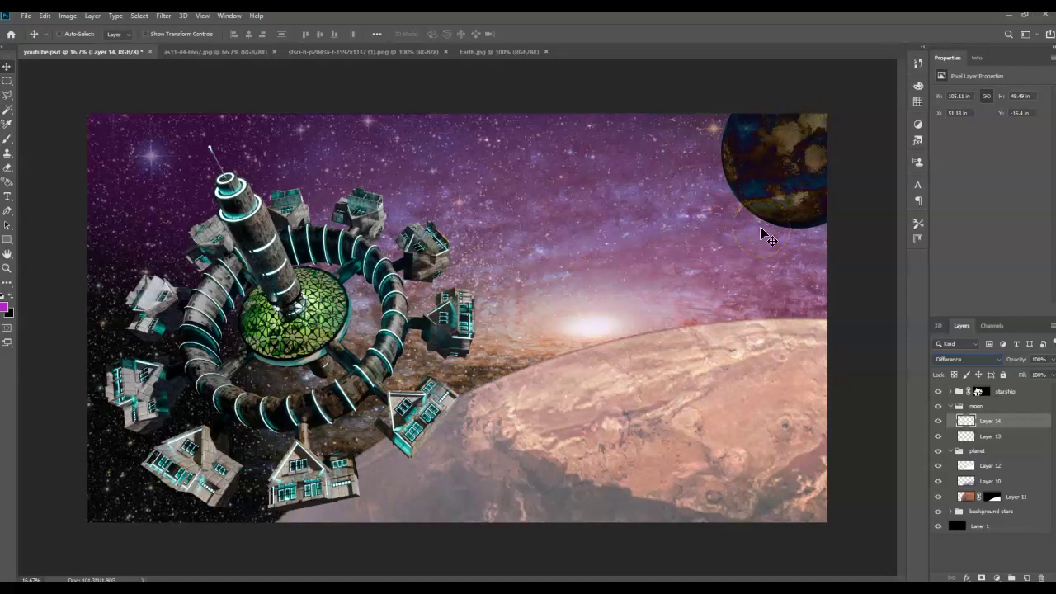
- Switch to Earth.jpg and try to select its black backdrop with the Magic Wand, clearing the selection again
click(476, 53)
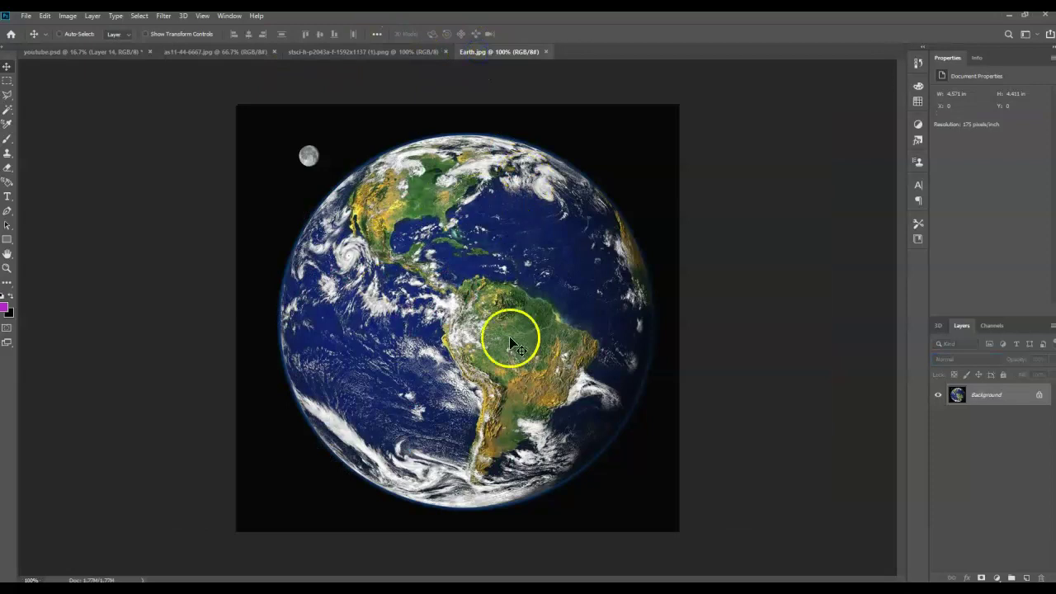
click(7, 109)
click(249, 116)
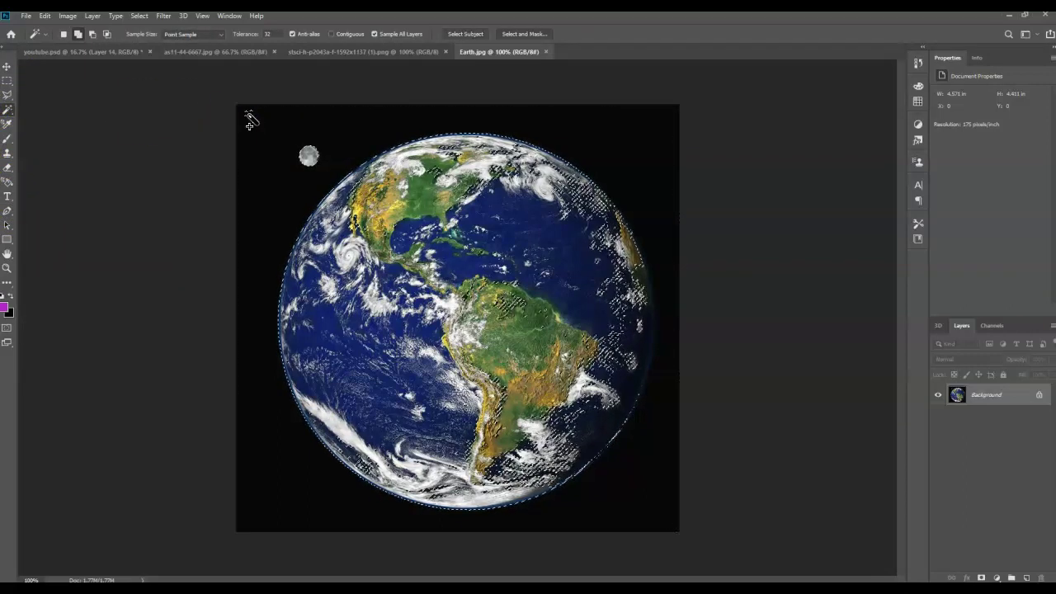
click(260, 182)
key(ctrl+d)
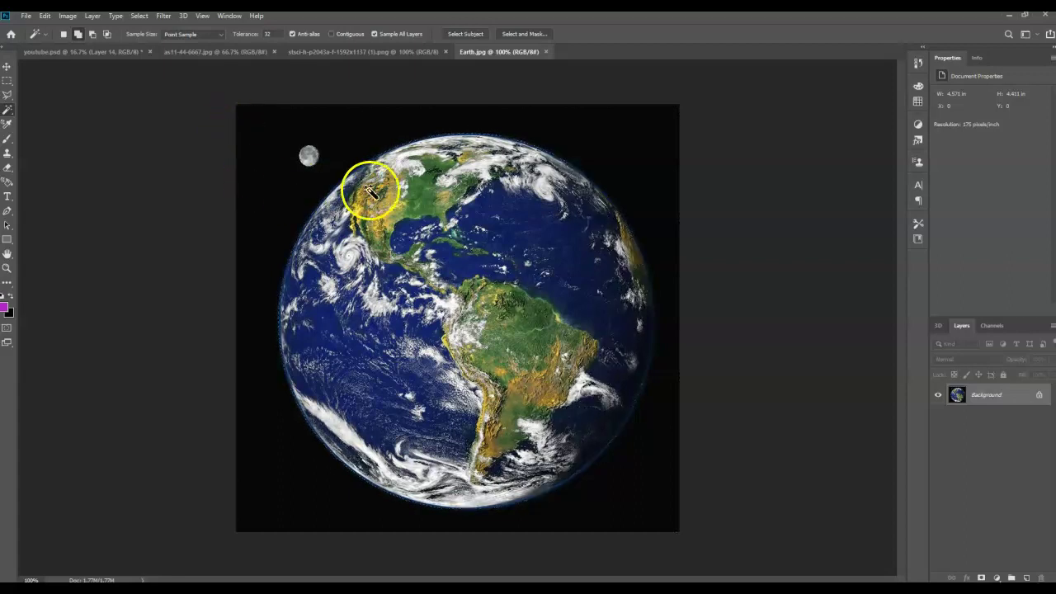
- Select the globe in Earth.jpg just inside its edge with the Elliptical Marquee tool, and copy it
right_click(12, 83)
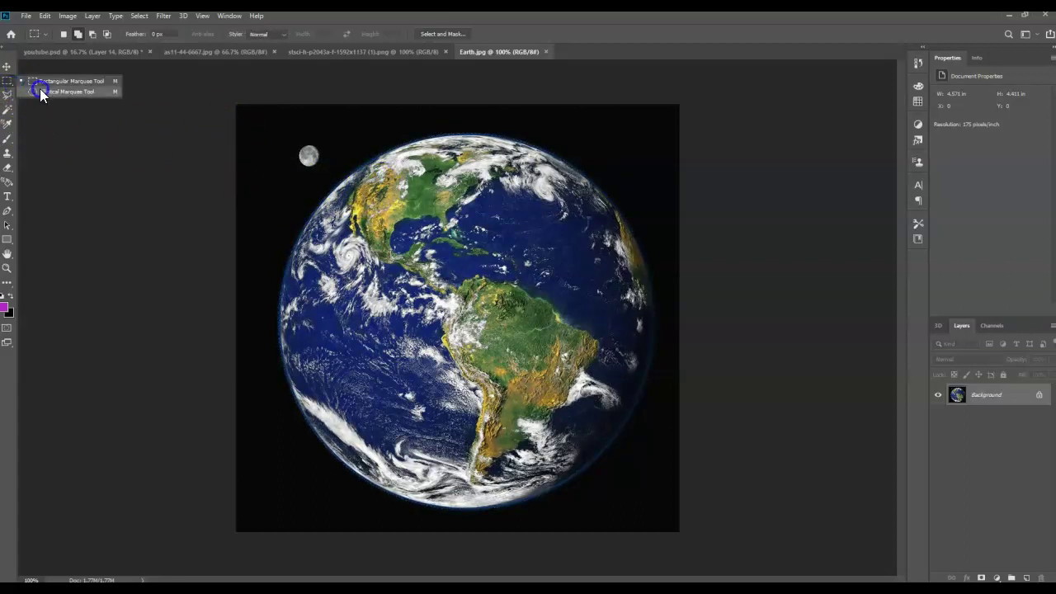
click(38, 89)
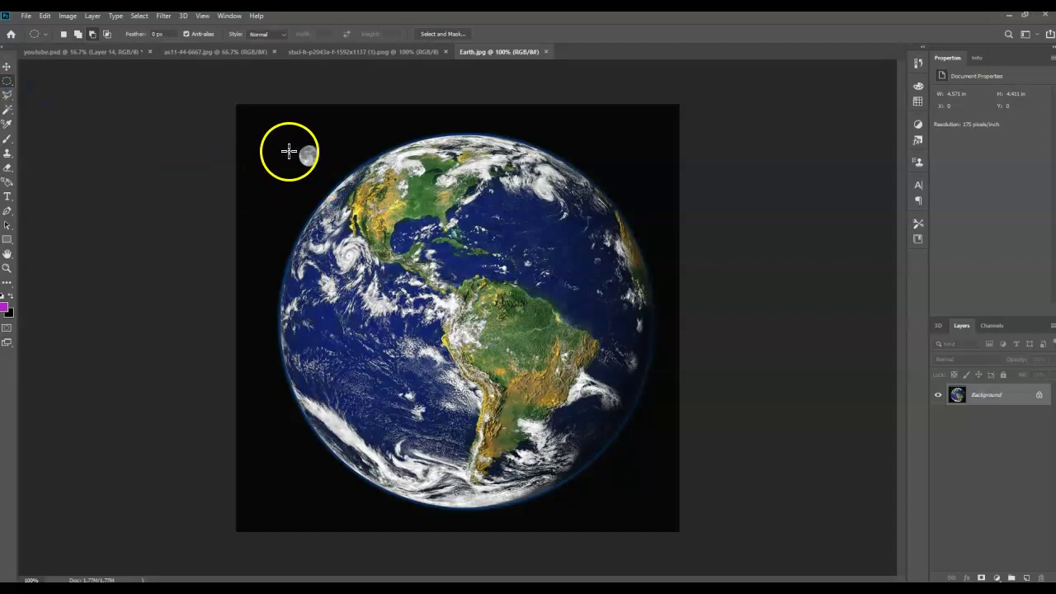
drag(282, 144, 644, 497)
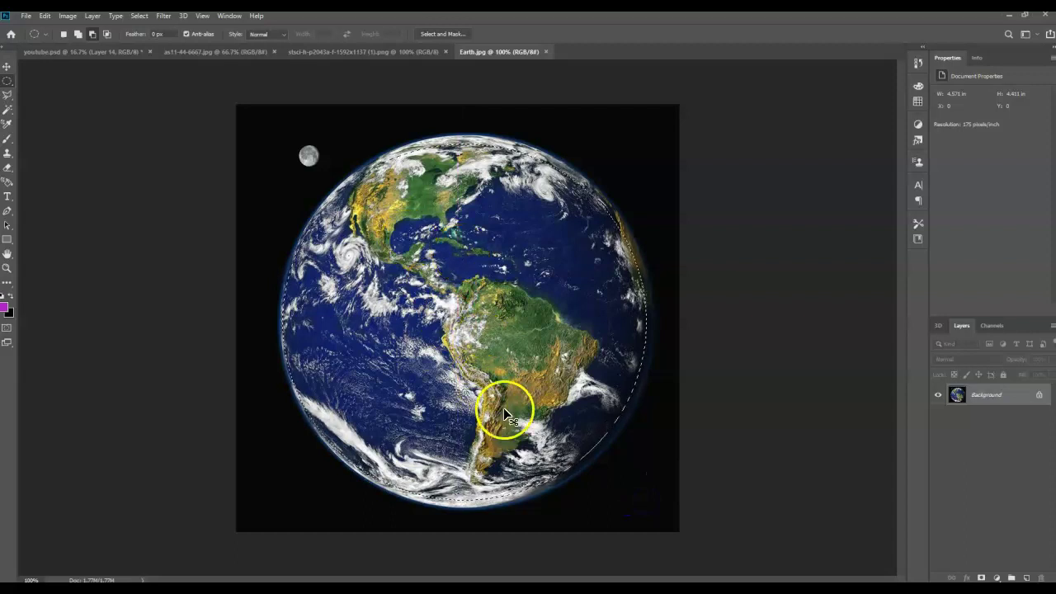
- Paste the Earth into the moon group of youtube.psd and move it over the moon in the upper right corner
click(111, 54)
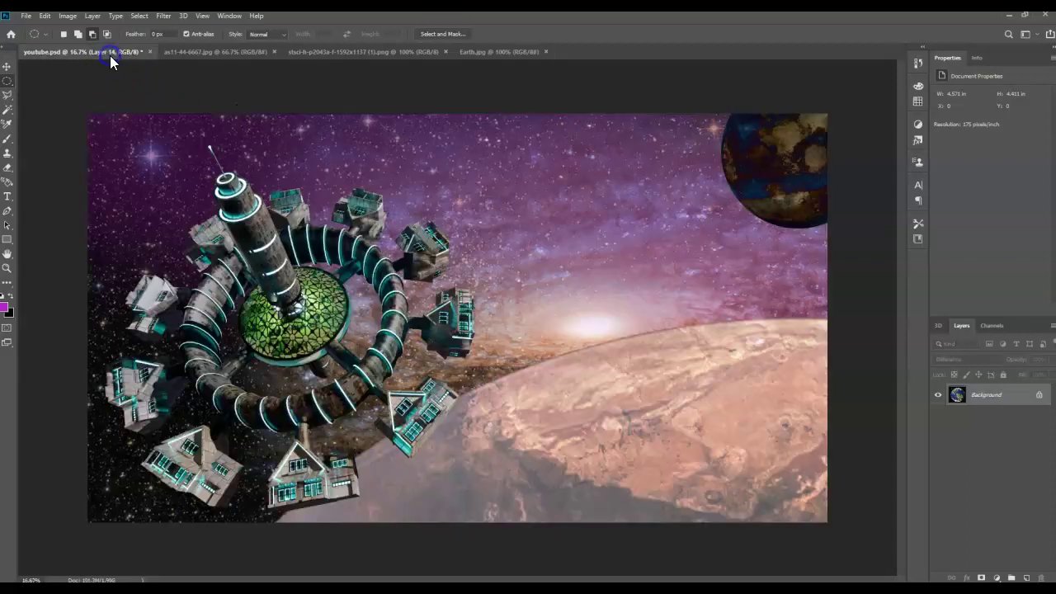
key(ctrl+v)
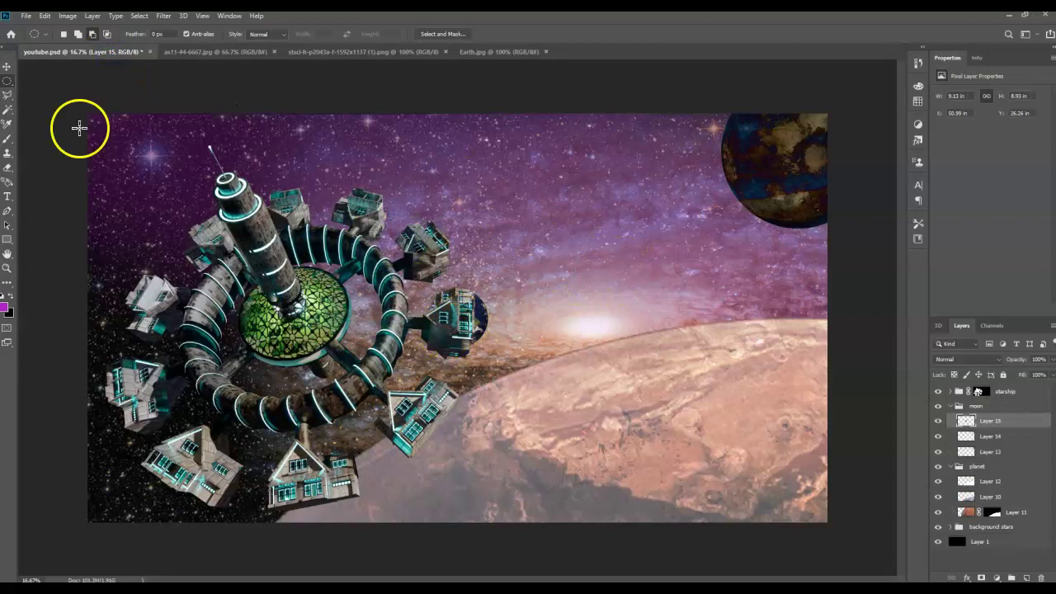
click(8, 65)
drag(485, 319, 831, 142)
- Enlarge the Earth layer to about 22.7 in wide and position it so it covers the visible part of the moon
key(ctrl+t)
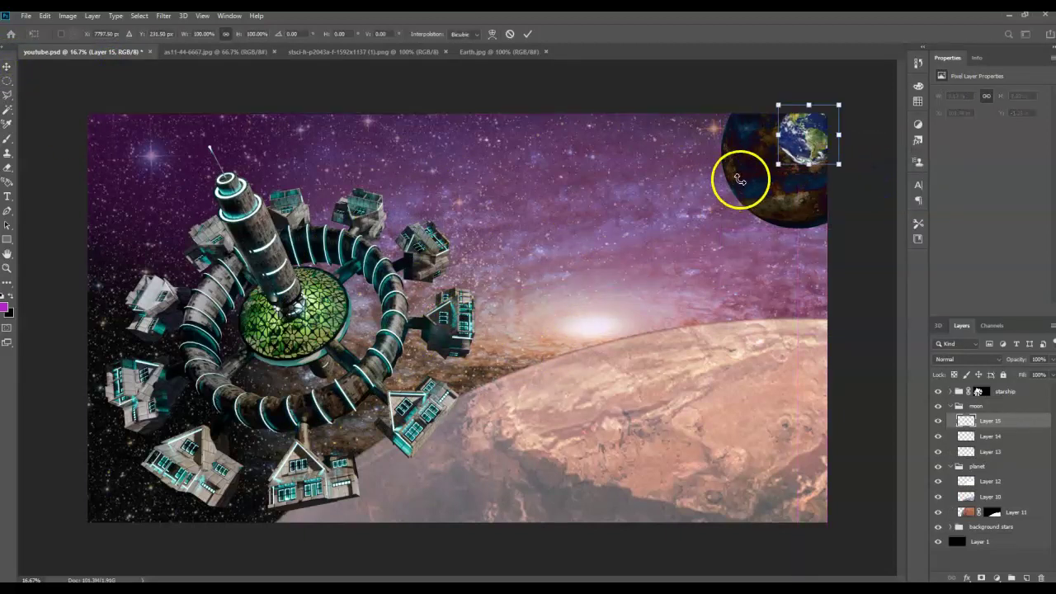
drag(779, 167, 703, 231)
drag(763, 187, 789, 165)
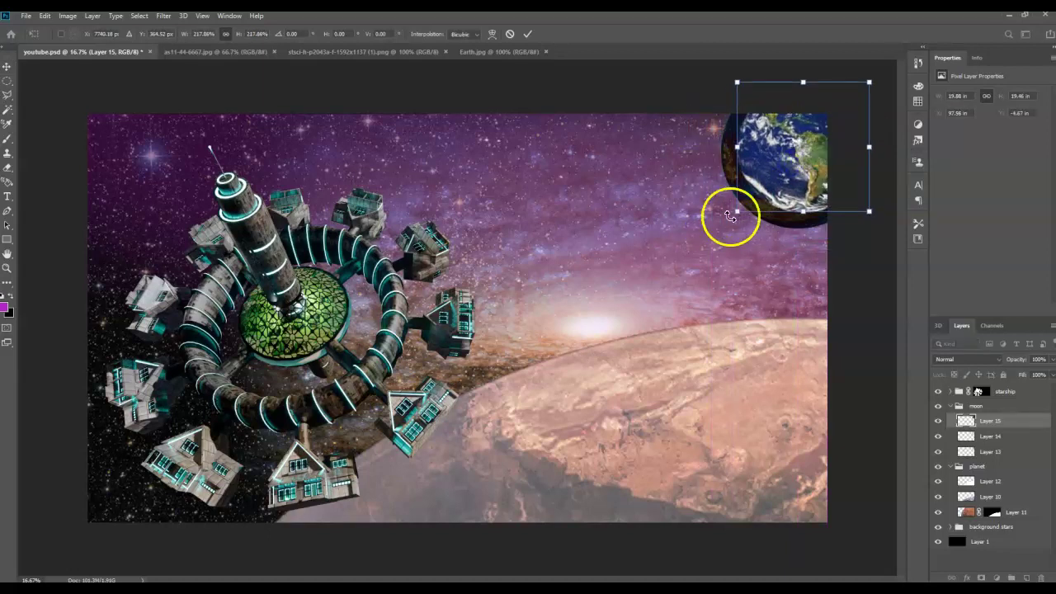
drag(731, 216, 714, 229)
click(815, 239)
- Trim the Earth layer to the moon's outline by loading the moon as a selection and deleting everything outside it
drag(976, 452, 977, 466)
click(872, 404)
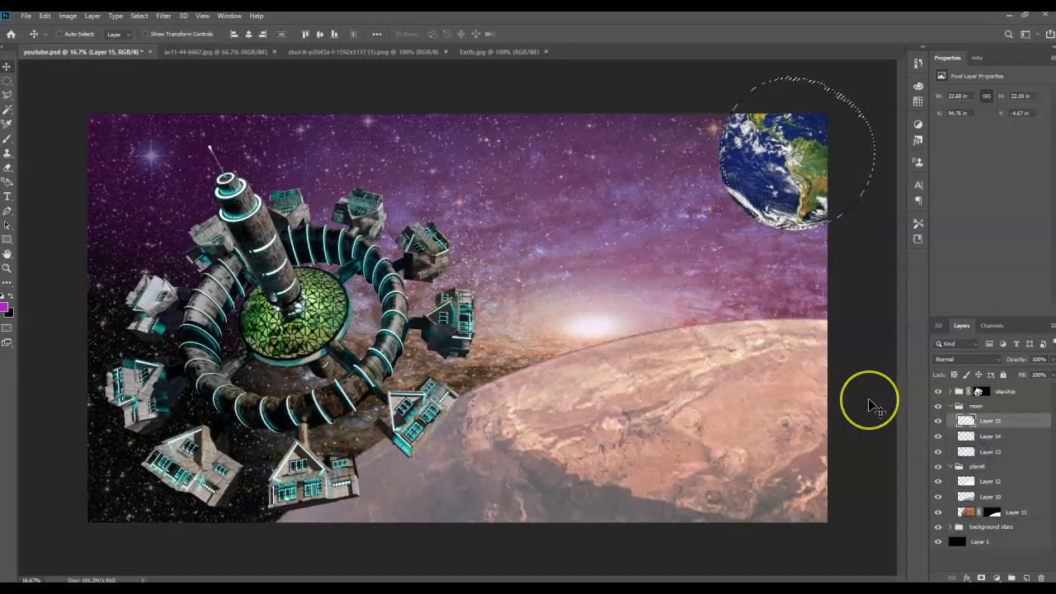
key(ctrl+a)
key(ctrl+d)
click(784, 384)
click(735, 207)
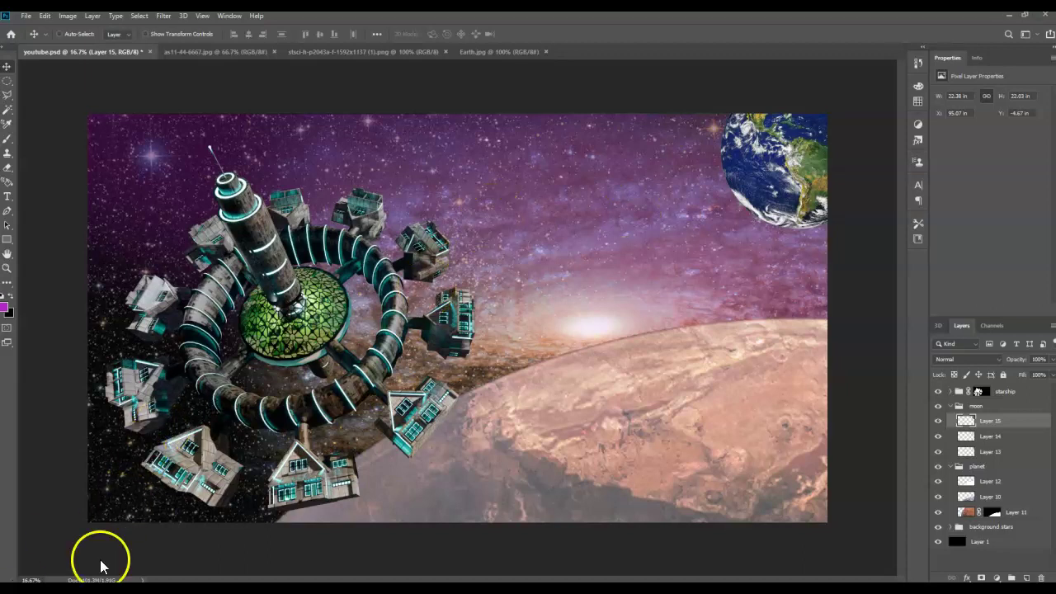
- Set the Earth layer's blend mode to Color Dodge and its opacity to 38%
click(975, 362)
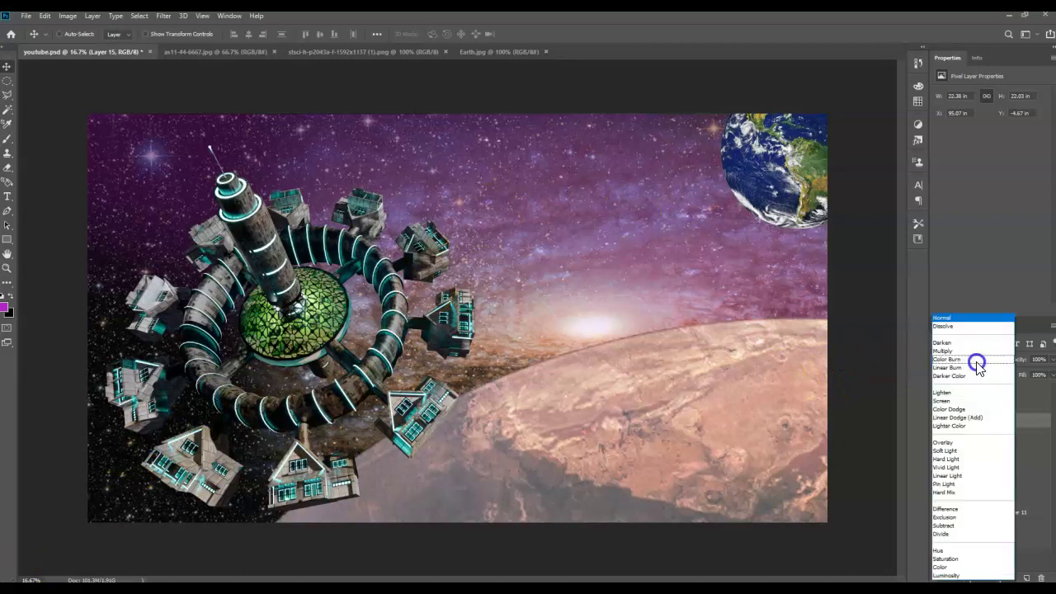
click(969, 409)
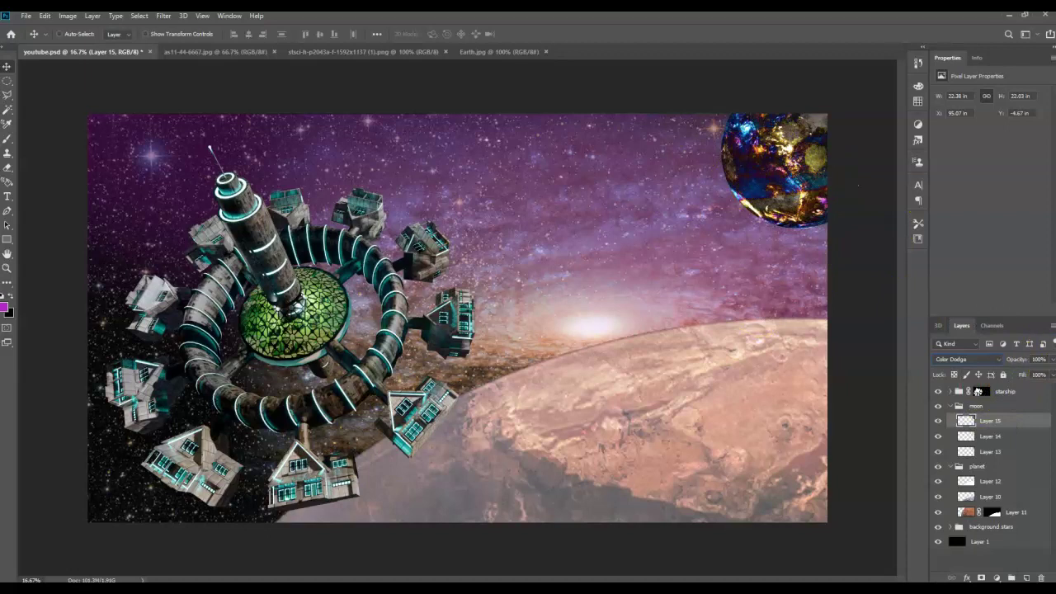
drag(1050, 375, 1020, 374)
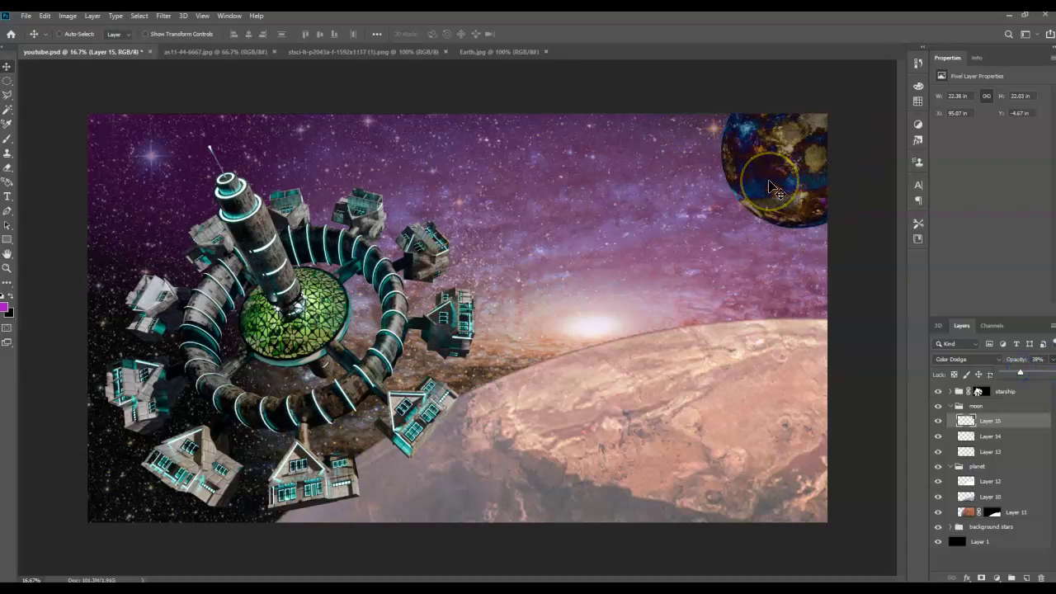
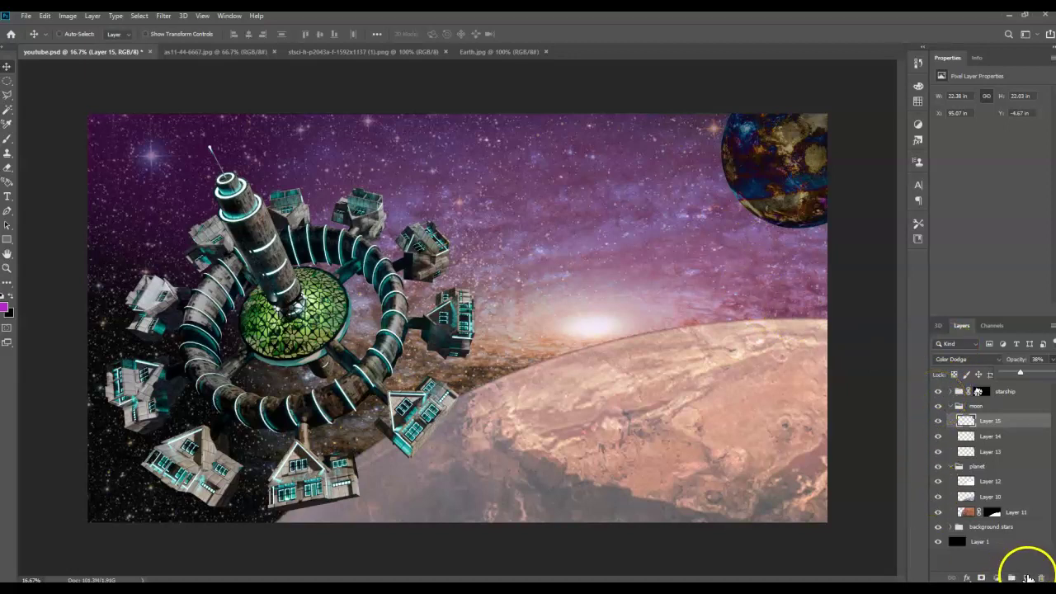
- Add a new layer atop the moon group with the moon's outline selected, and set the foreground color to dark brown
click(1027, 577)
ctrl+click(965, 468)
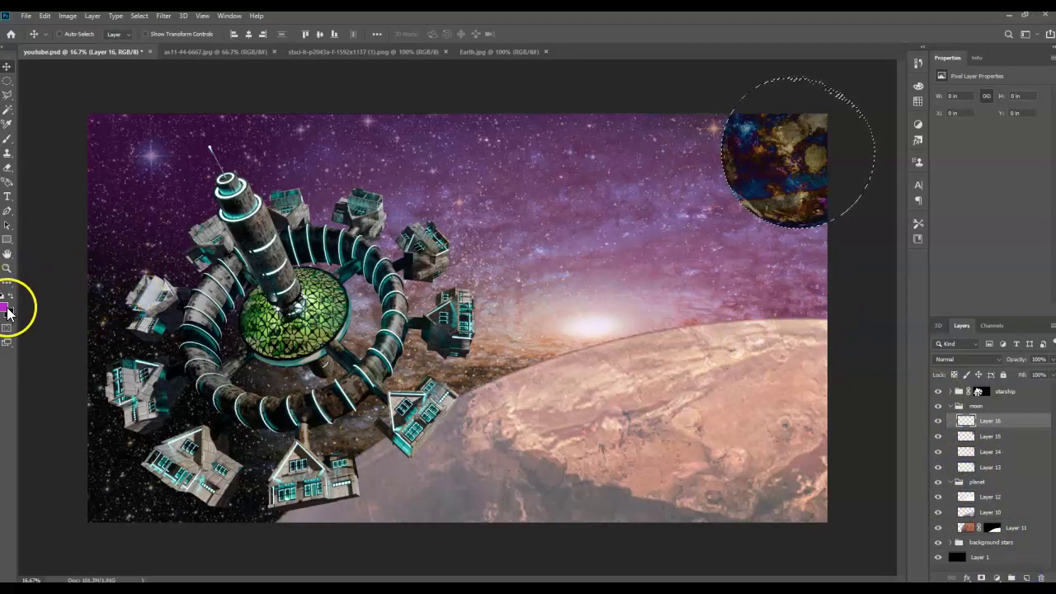
click(7, 309)
drag(634, 248, 635, 266)
click(596, 231)
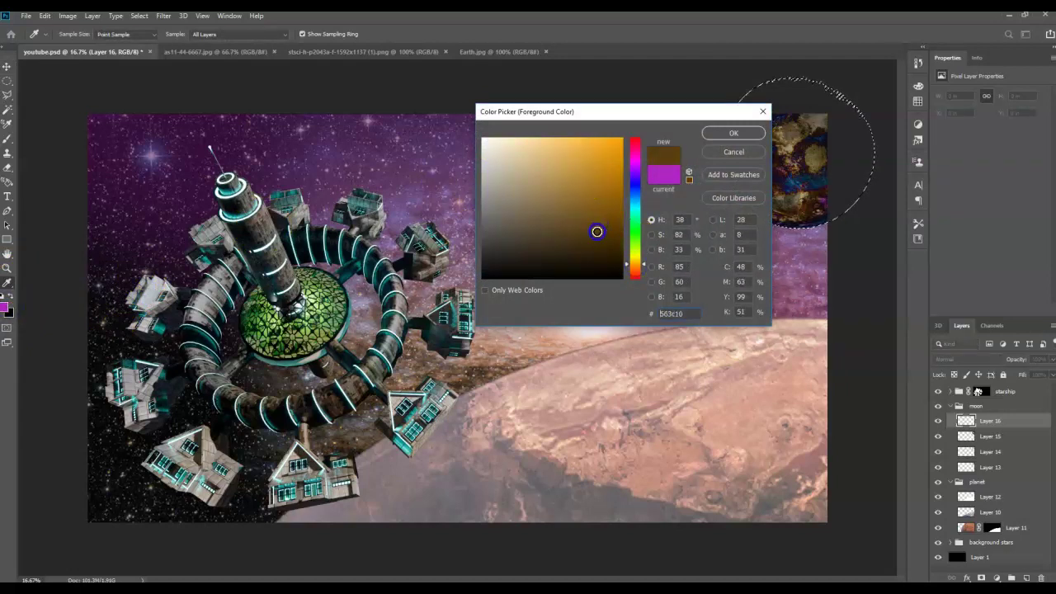
click(742, 134)
key(v)
- Fill the moon-shaped selection on the new layer with the dark brown foreground color
click(46, 16)
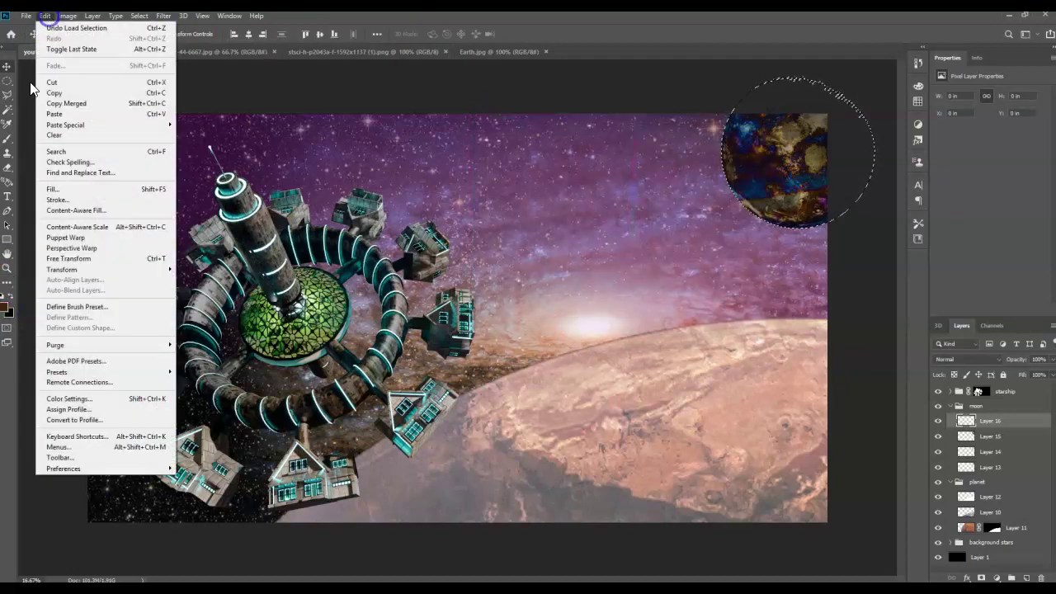
click(47, 186)
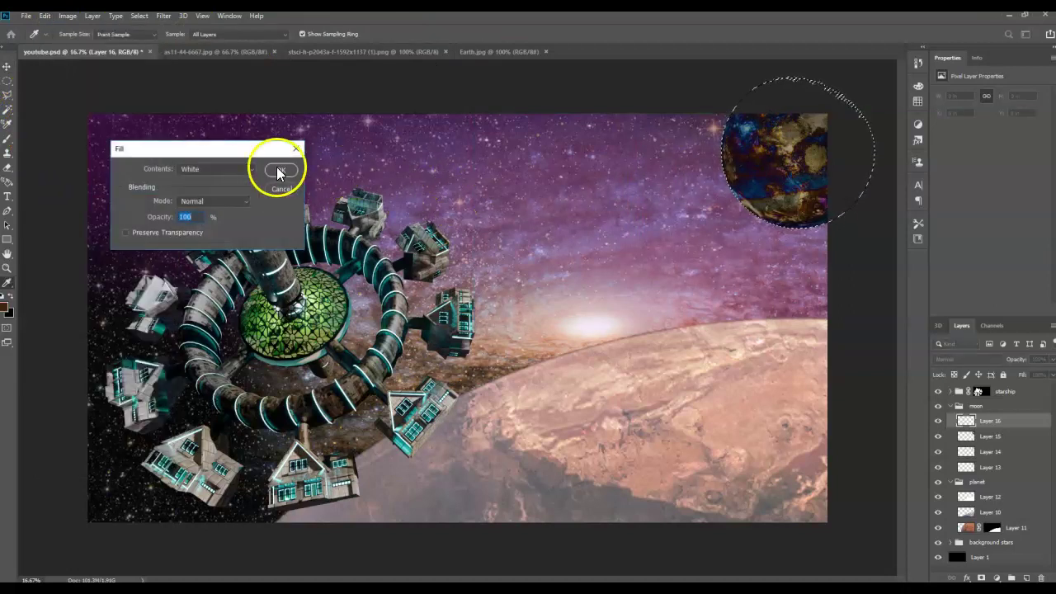
click(219, 168)
click(213, 173)
click(277, 171)
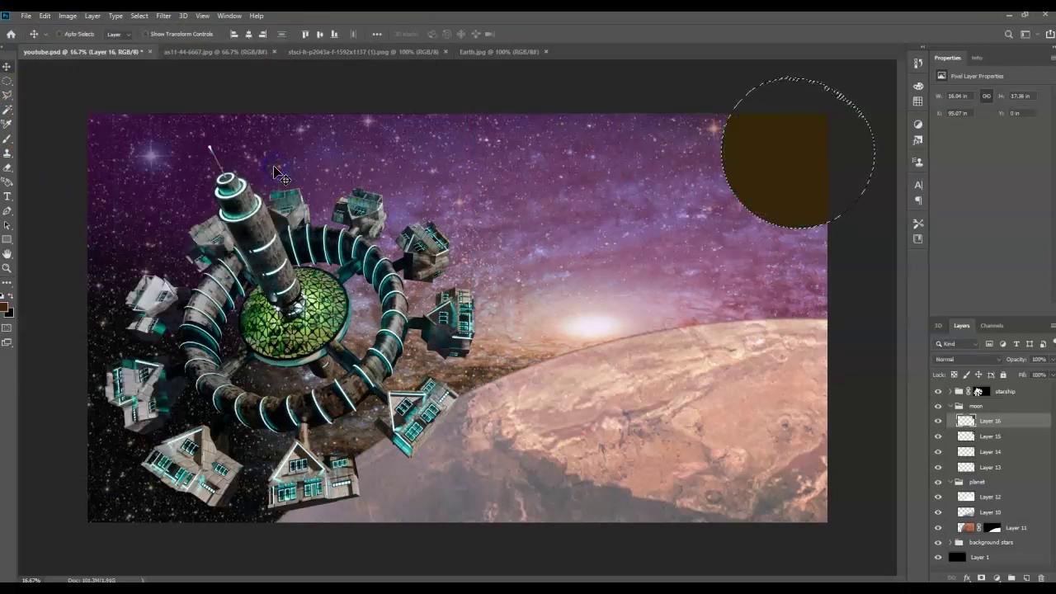
- Set the brown moon-shaped layer's blend mode to Color and deselect the moon outline
key(ctrl+f)
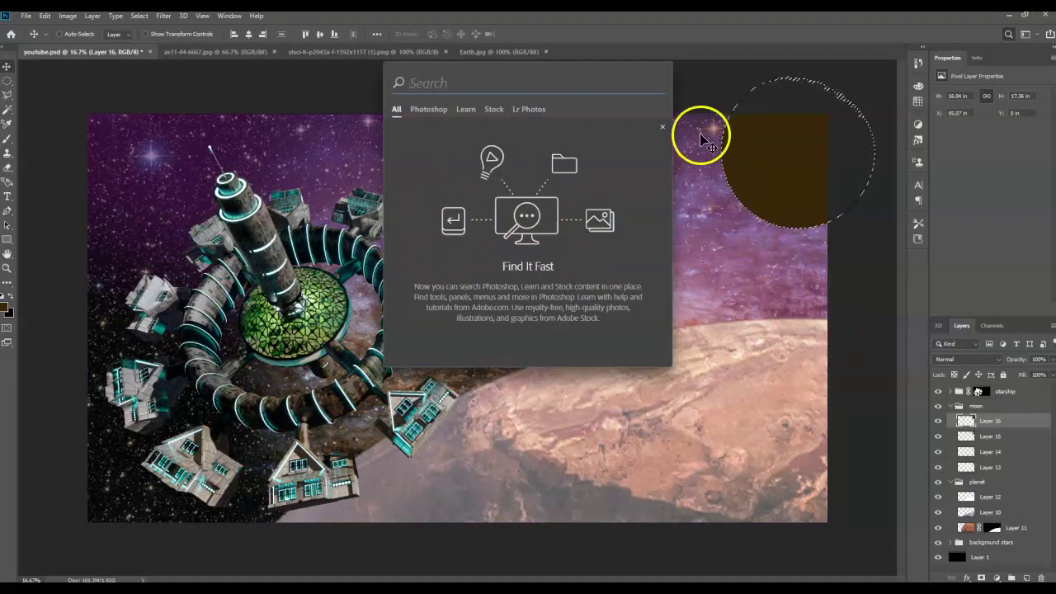
click(678, 95)
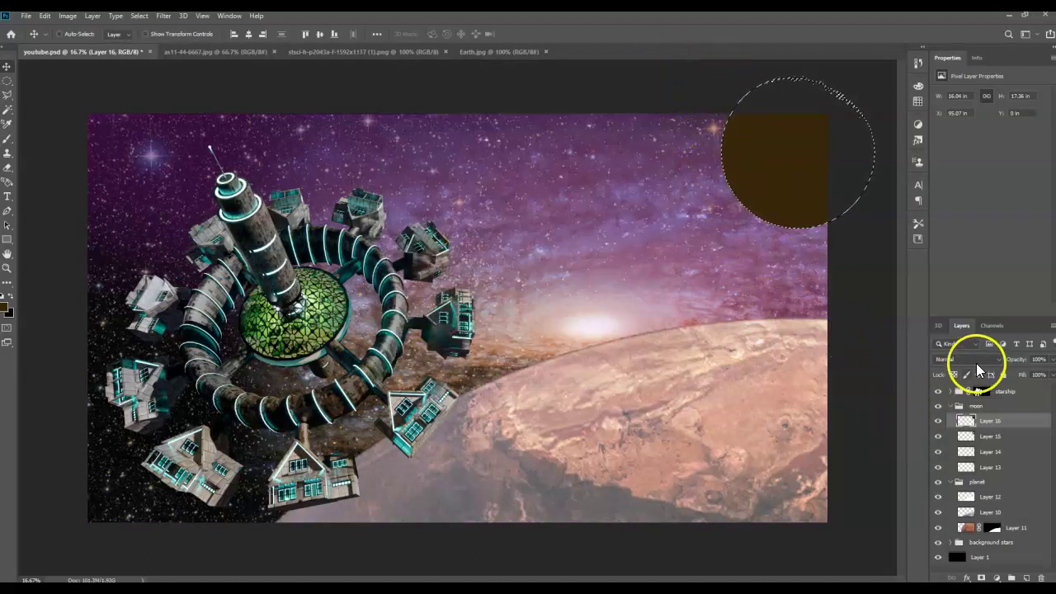
click(975, 363)
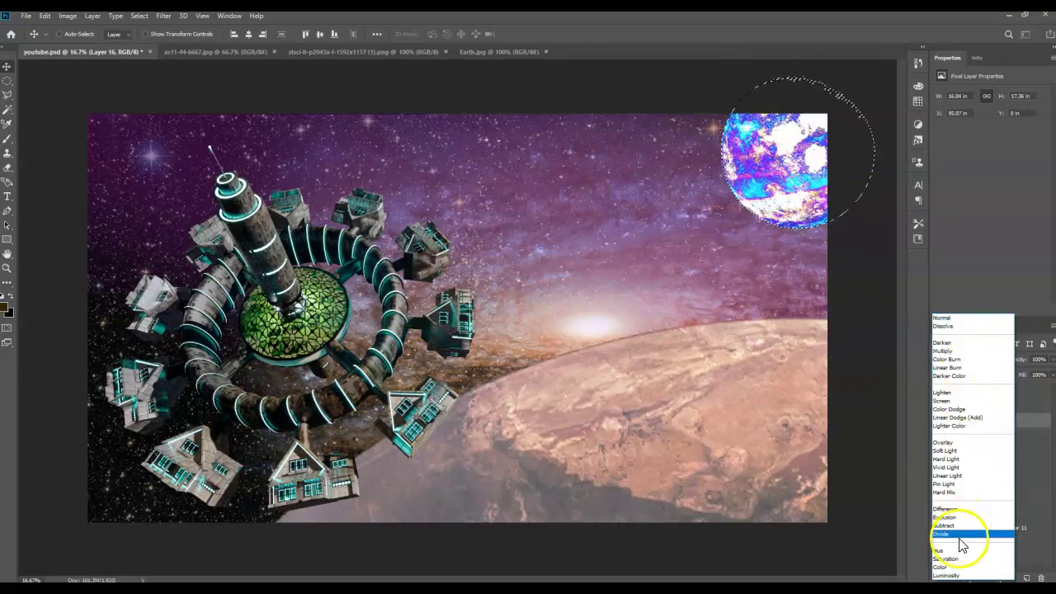
click(949, 566)
key(ctrl+d)
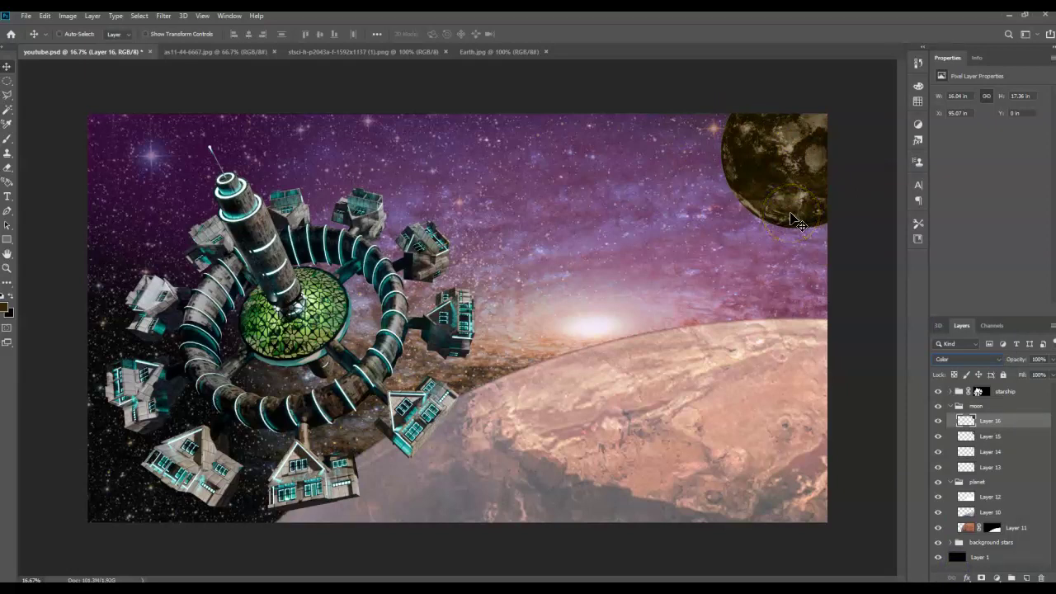
click(759, 175)
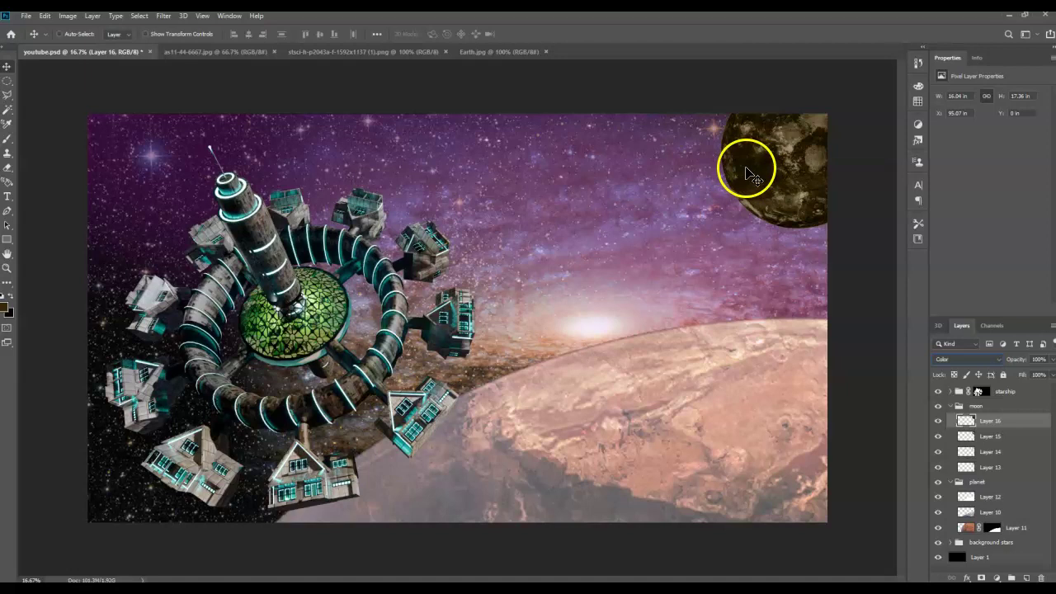
drag(774, 196, 732, 191)
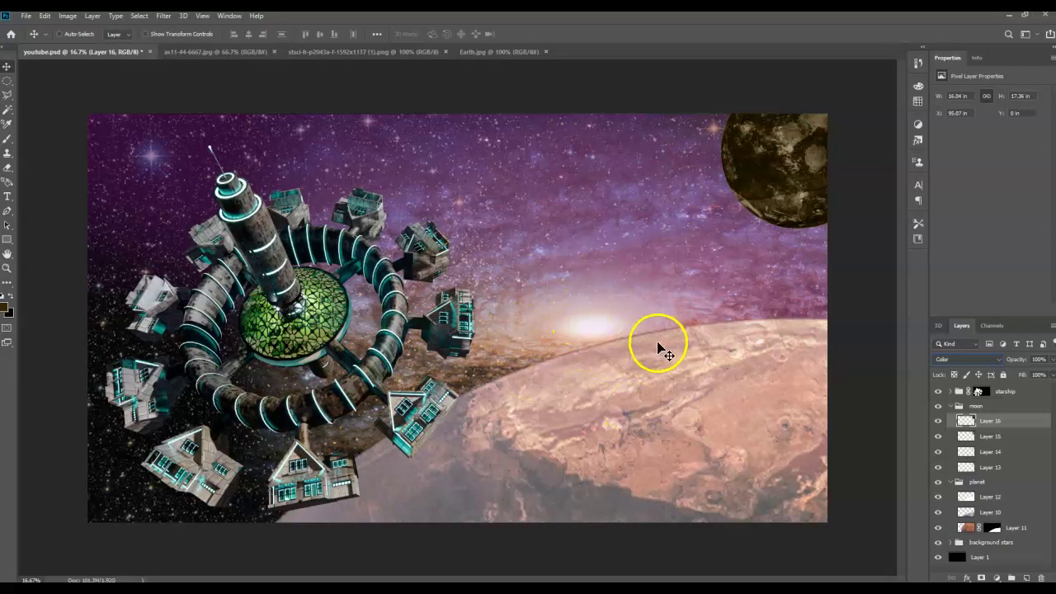
- Collapse the moon and planet groups, then add a new group named "sun" directly above the background stars group
click(949, 405)
click(950, 420)
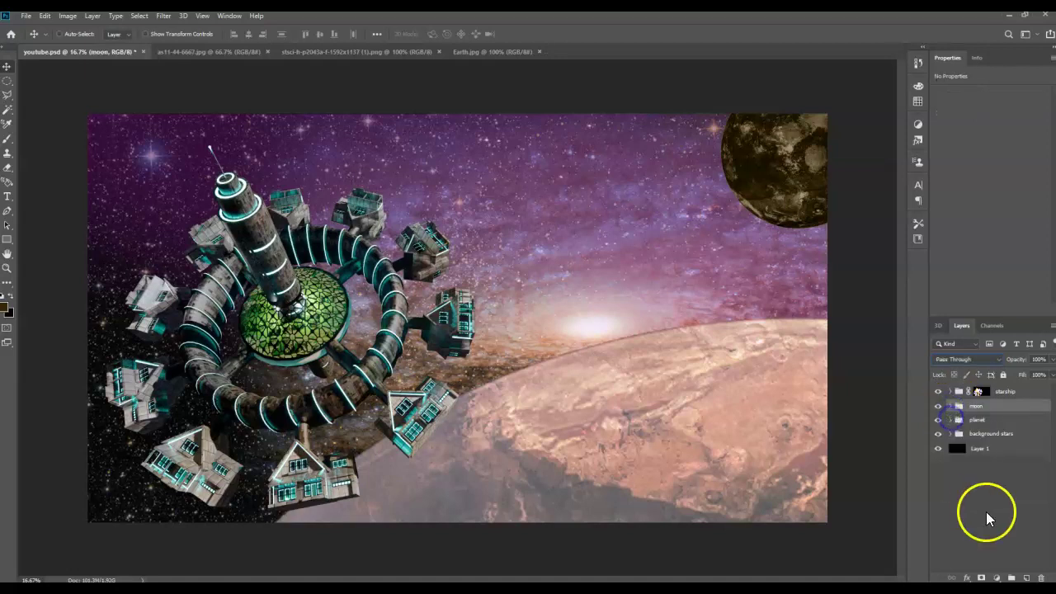
click(1001, 432)
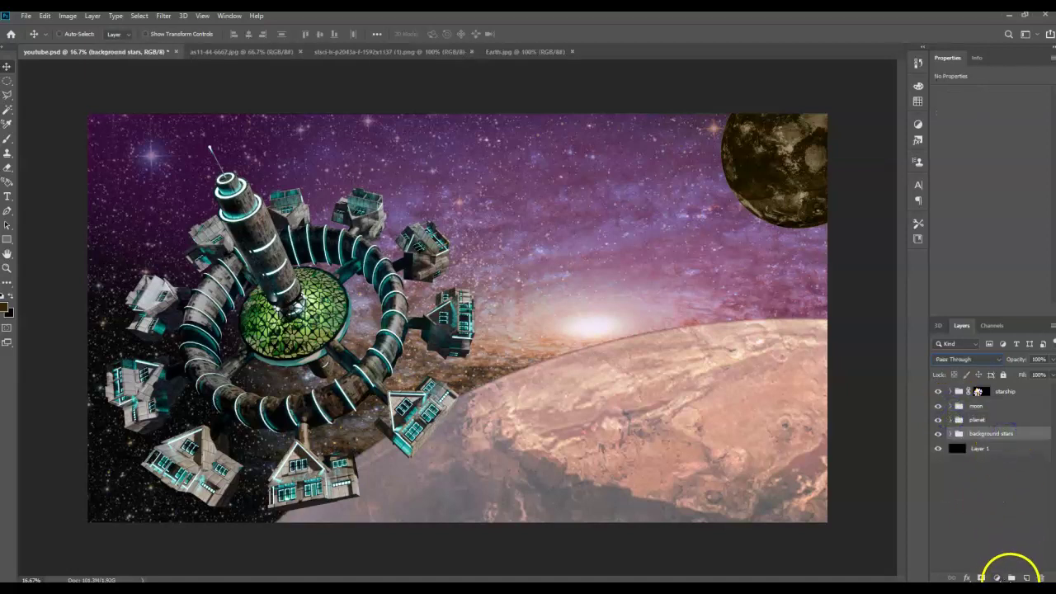
click(1012, 577)
double_click(981, 435)
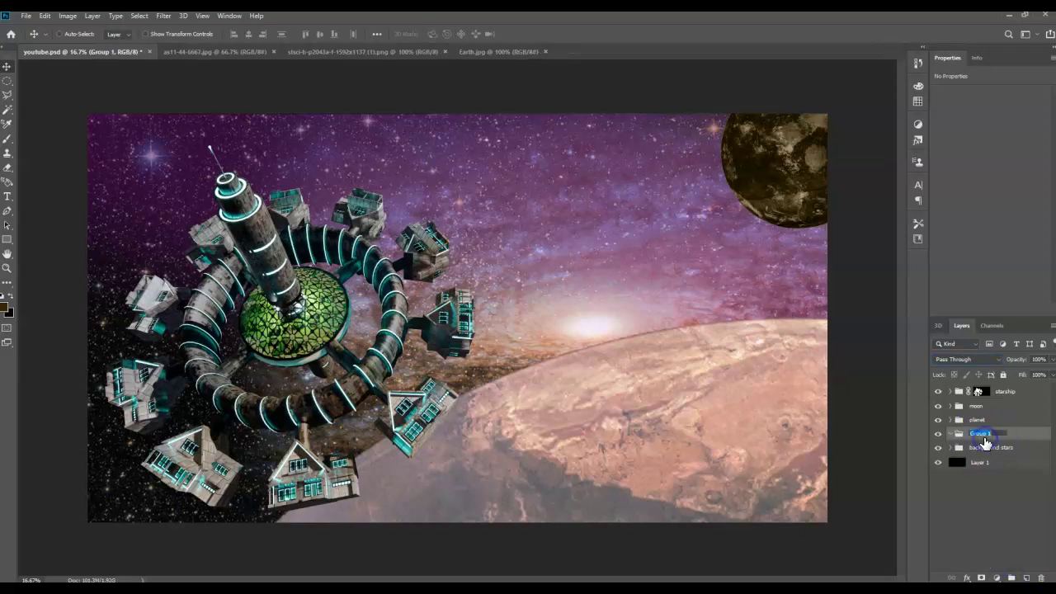
click(1009, 435)
click(400, 406)
click(29, 580)
click(188, 124)
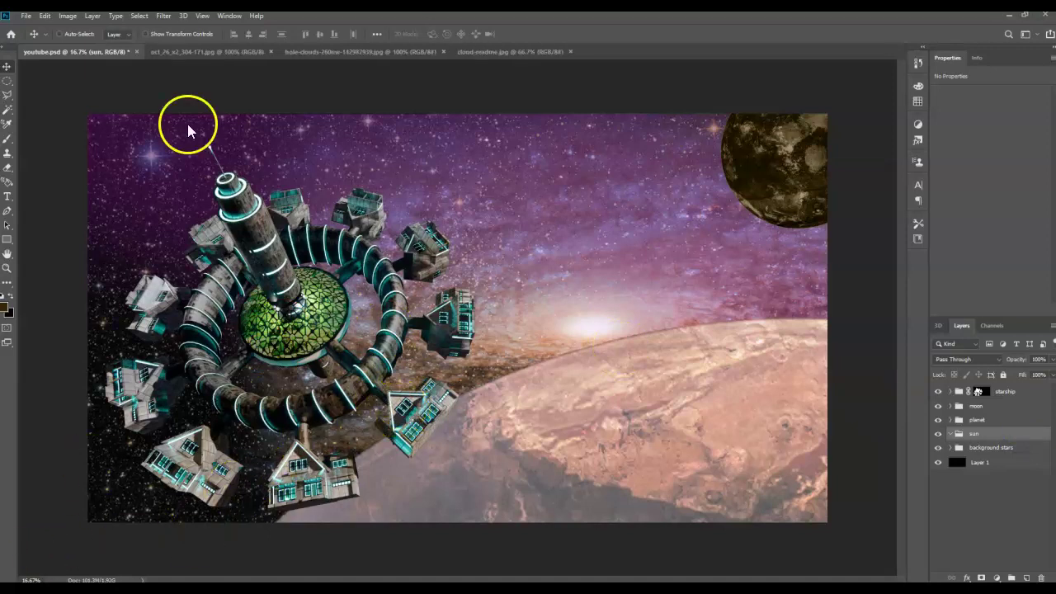
- In oct_26_x2_304-171.jpg, select the black background with the Magic Wand and invert the selection to isolate the sun
click(204, 52)
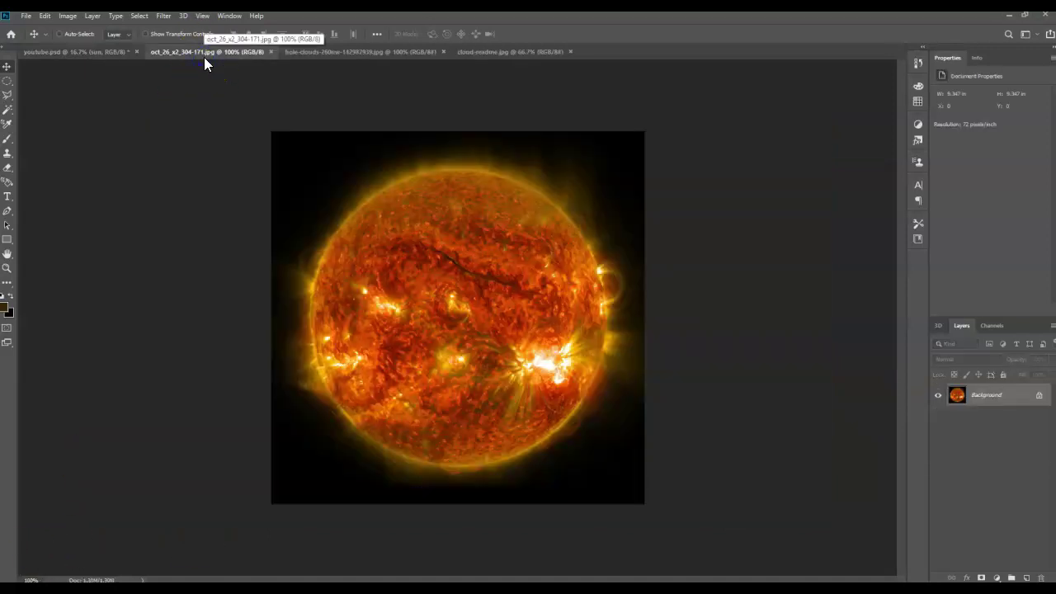
click(464, 178)
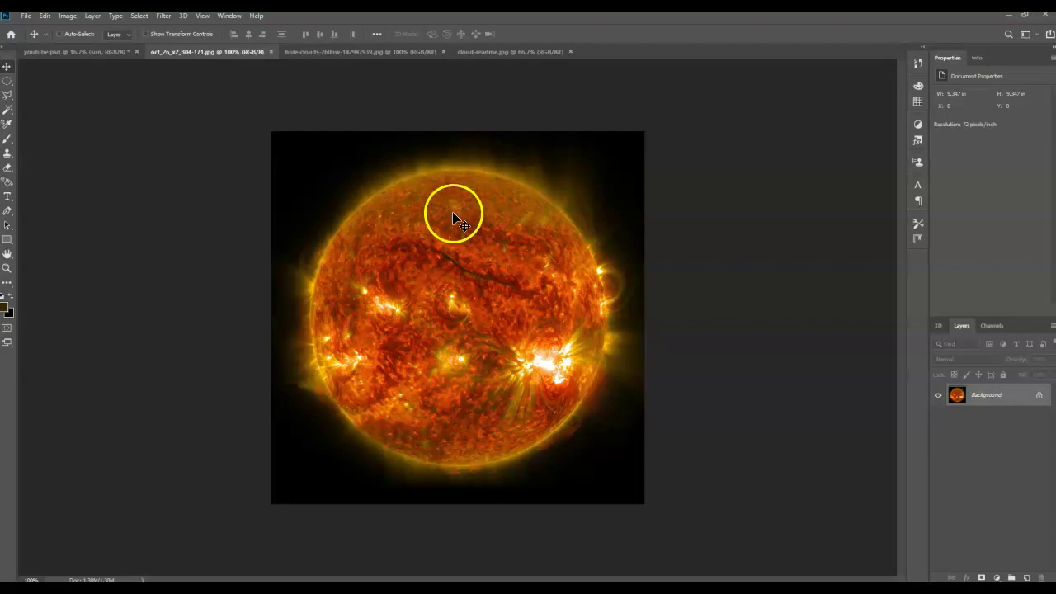
click(12, 113)
click(301, 145)
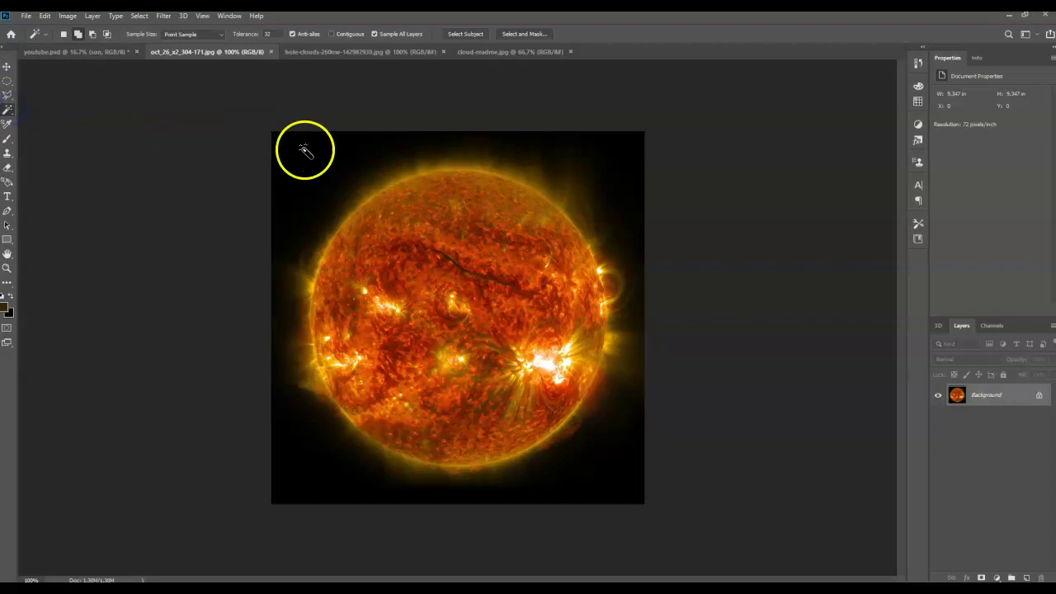
click(316, 183)
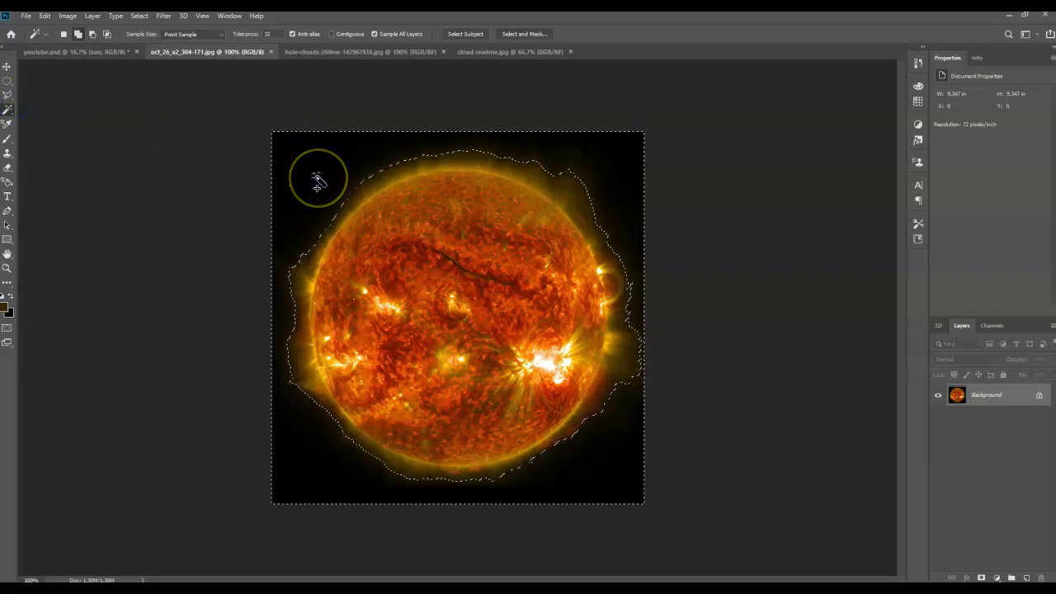
key(shift+ctrl+i)
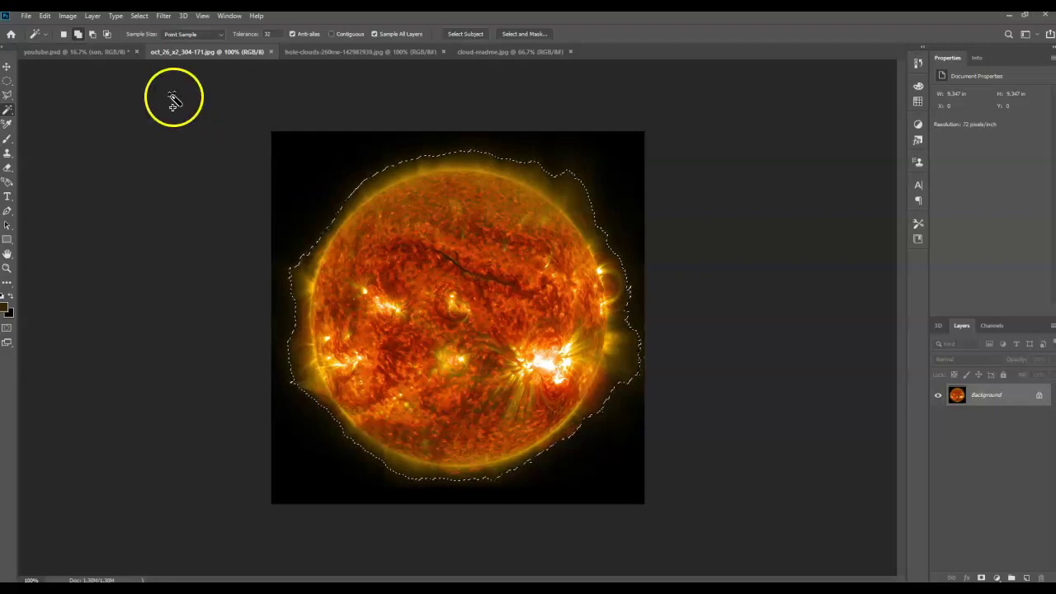
- Copy the isolated sun into the sun group of youtube.psd and place it over the bright glow above the planet's horizon
click(75, 58)
click(934, 425)
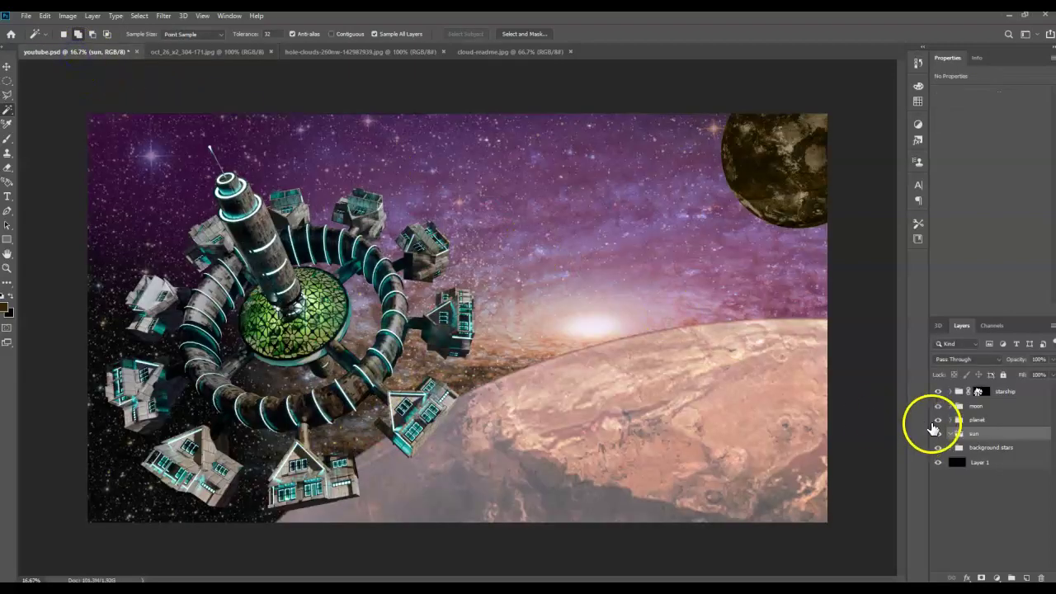
click(7, 66)
drag(441, 338, 601, 315)
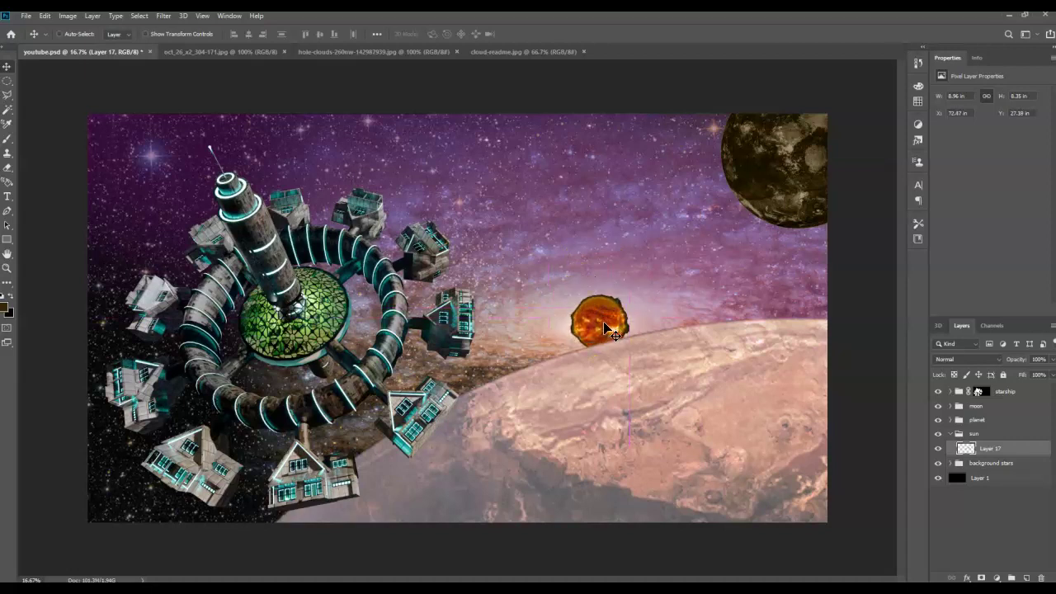
mouse_move(603, 328)
mouse_down()
mouse_move(585, 370)
mouse_move(608, 377)
mouse_move(587, 329)
mouse_up()
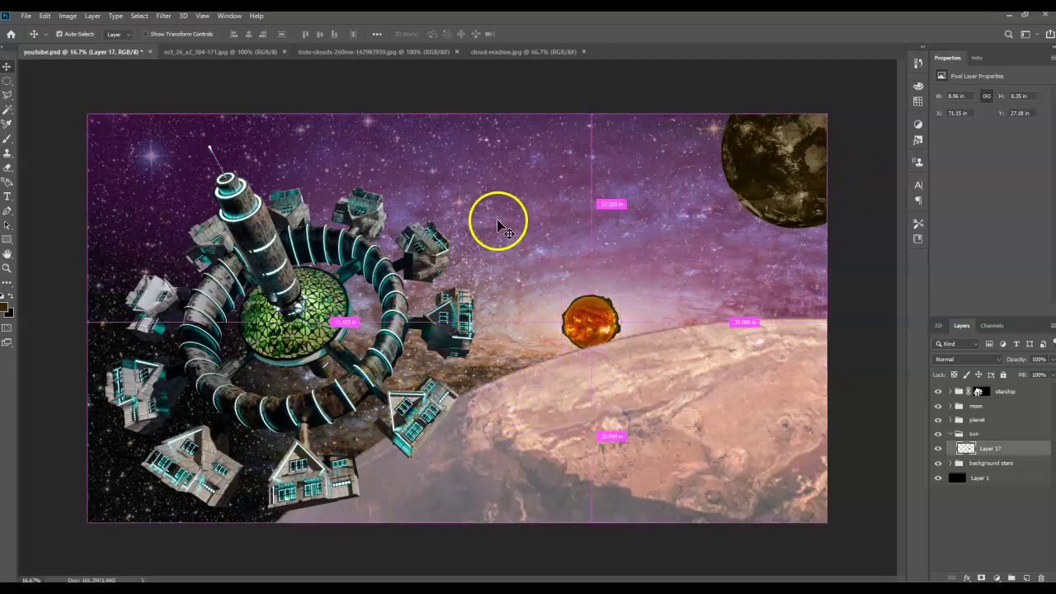
- Scale the sun to about 182% and position it partly behind the planet's horizon
key(ctrl+t)
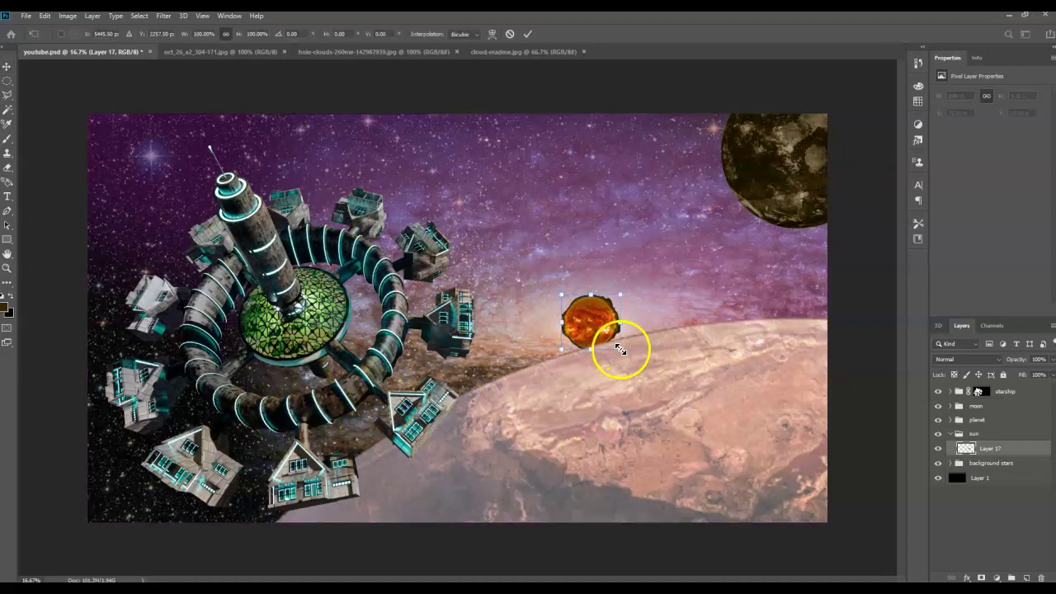
drag(620, 349, 665, 372)
drag(601, 314, 606, 320)
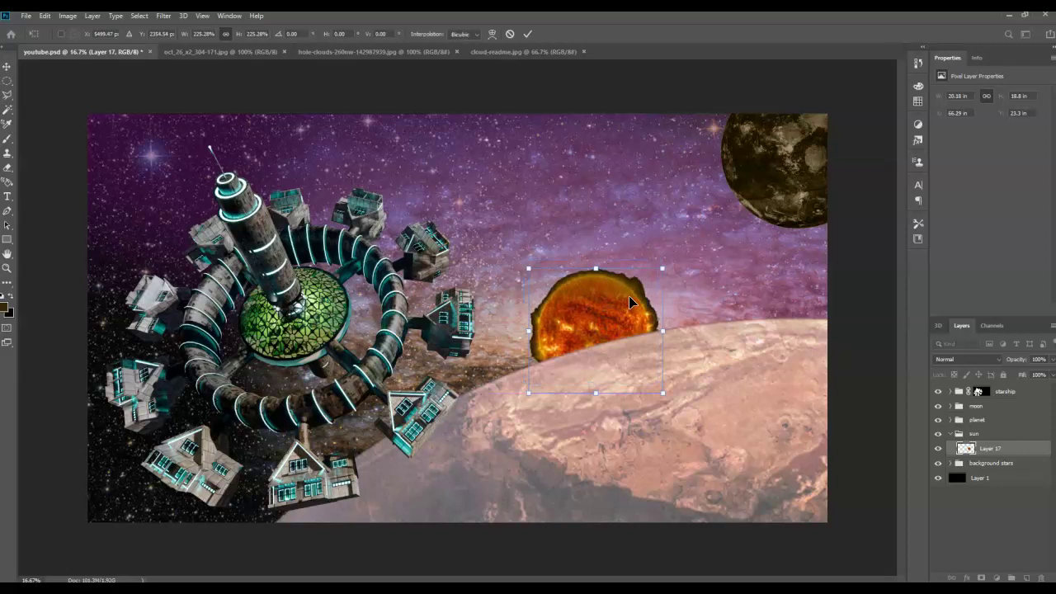
mouse_move(666, 269)
mouse_down()
mouse_move(641, 273)
mouse_move(649, 280)
mouse_up()
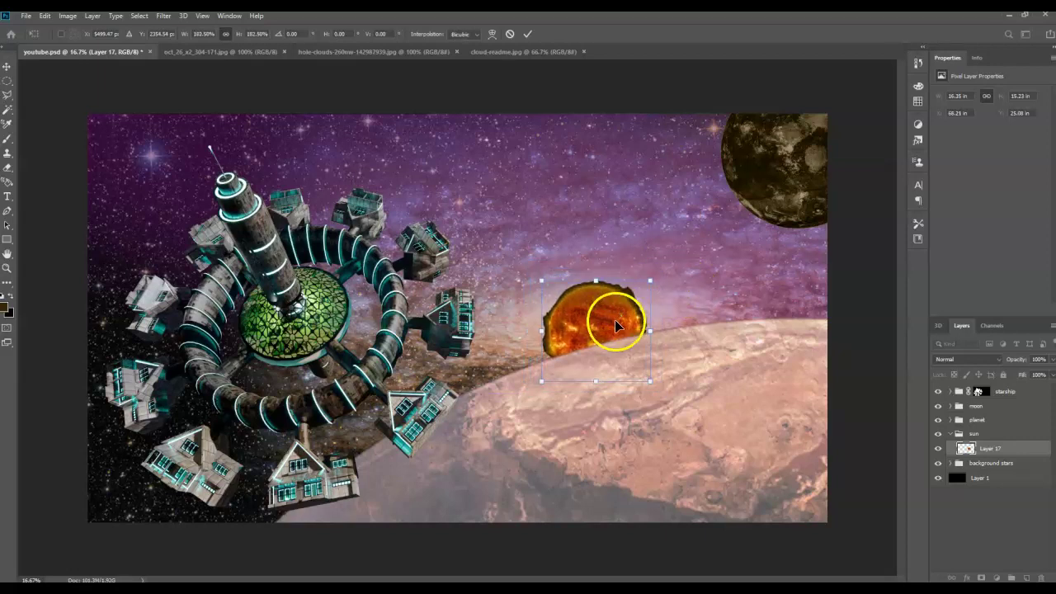
key(Return)
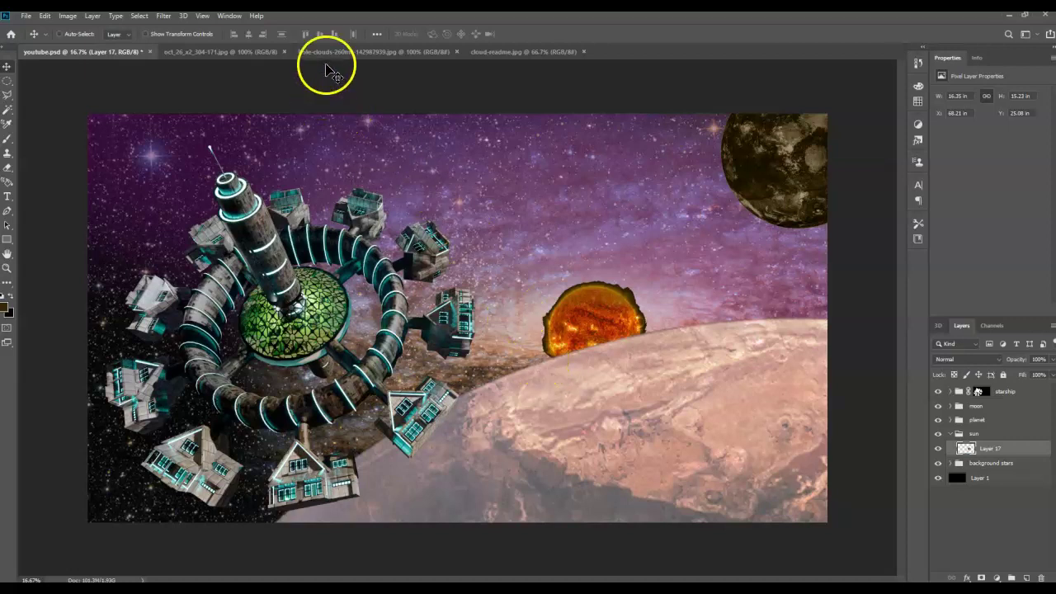
- In cloud-readme.jpg, select all the blue sky with additive Magic Wand picks and invert the selection to isolate the cloud
click(503, 53)
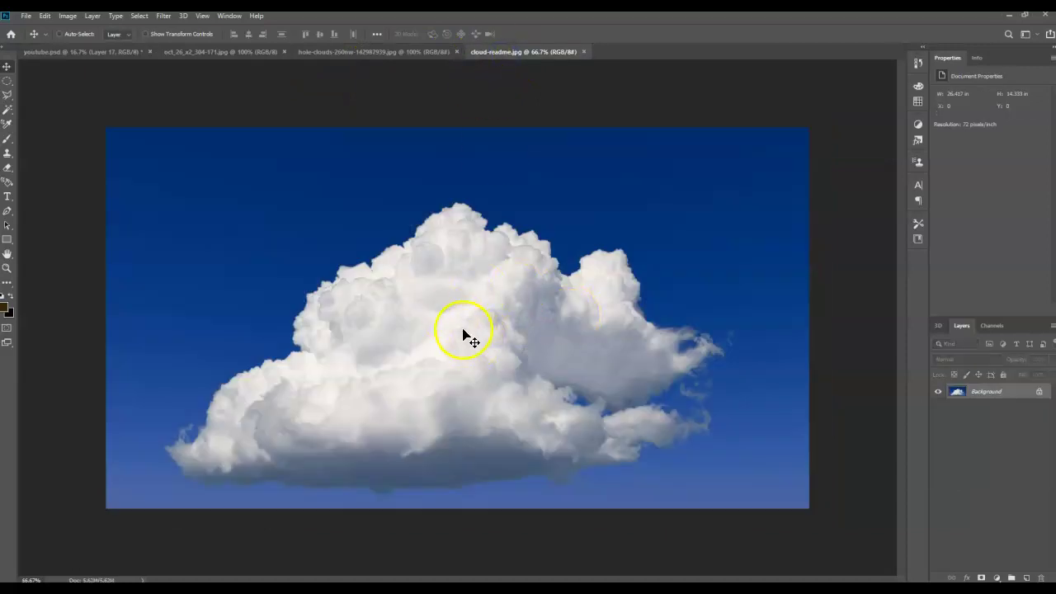
click(8, 110)
click(263, 222)
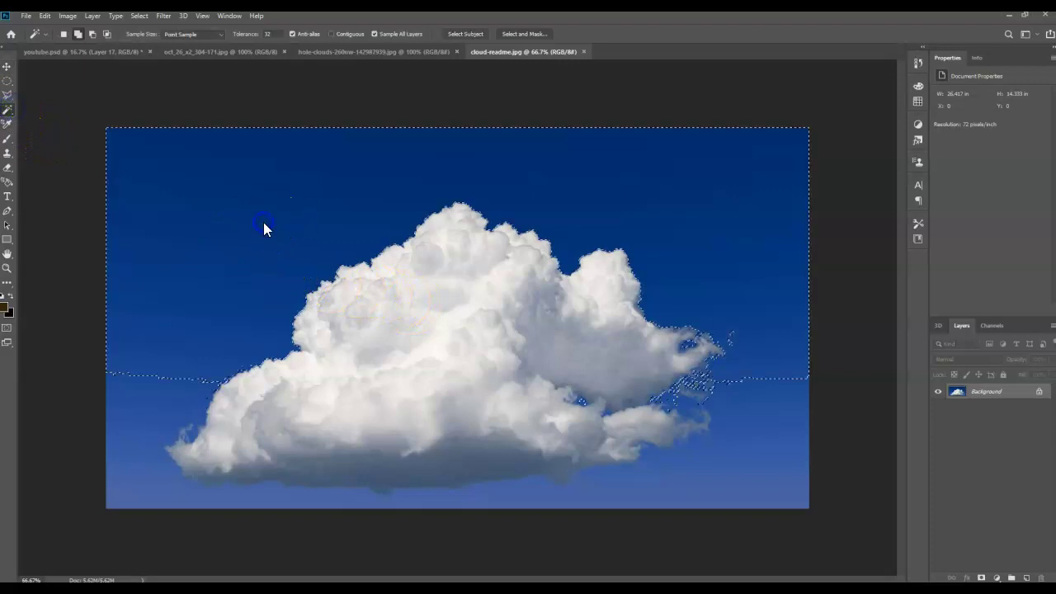
click(79, 34)
click(125, 419)
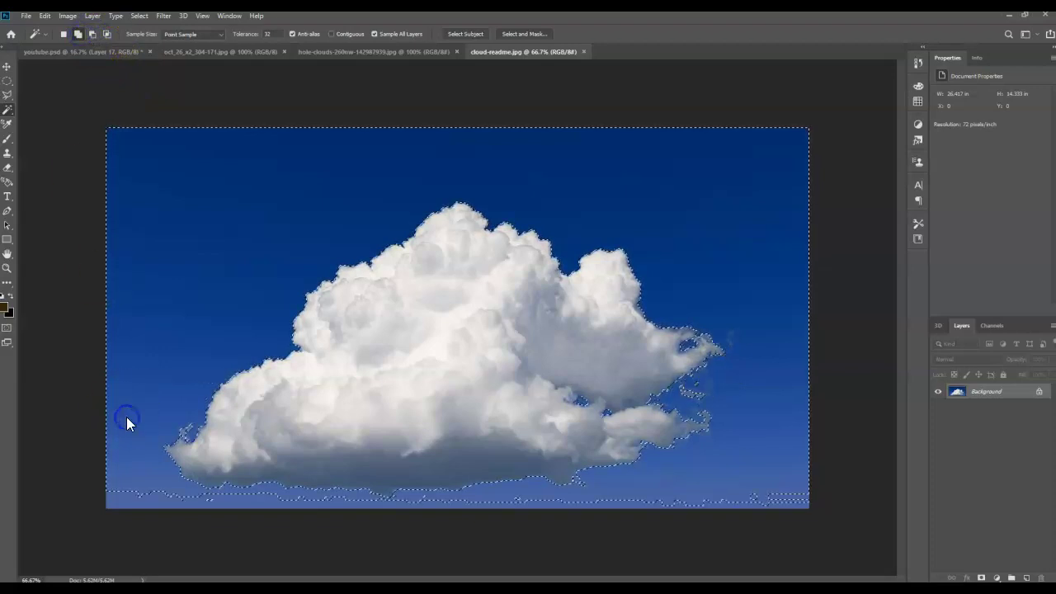
click(130, 501)
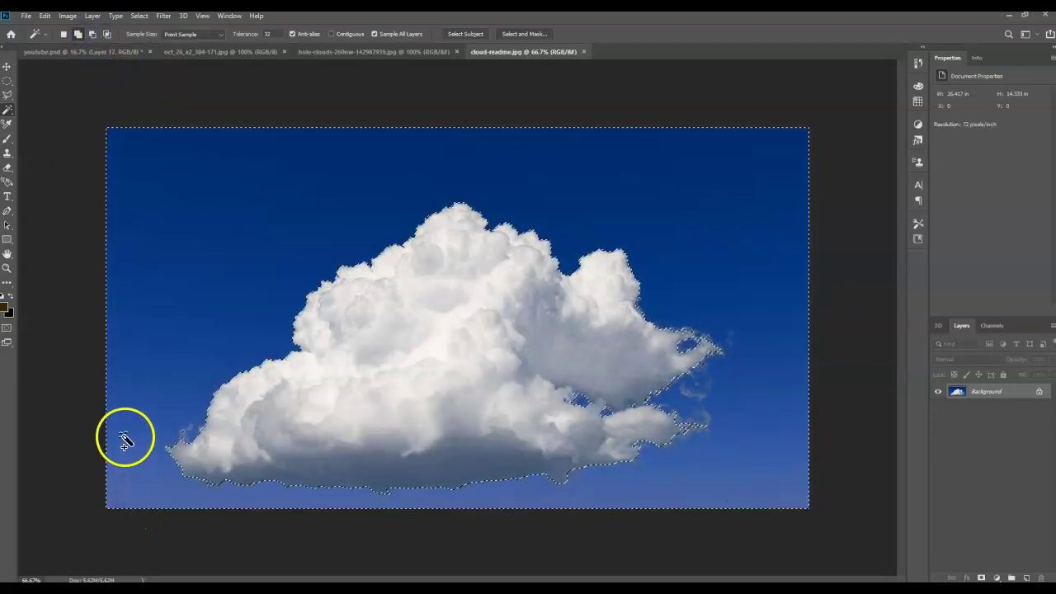
key(ctrl+shift+i)
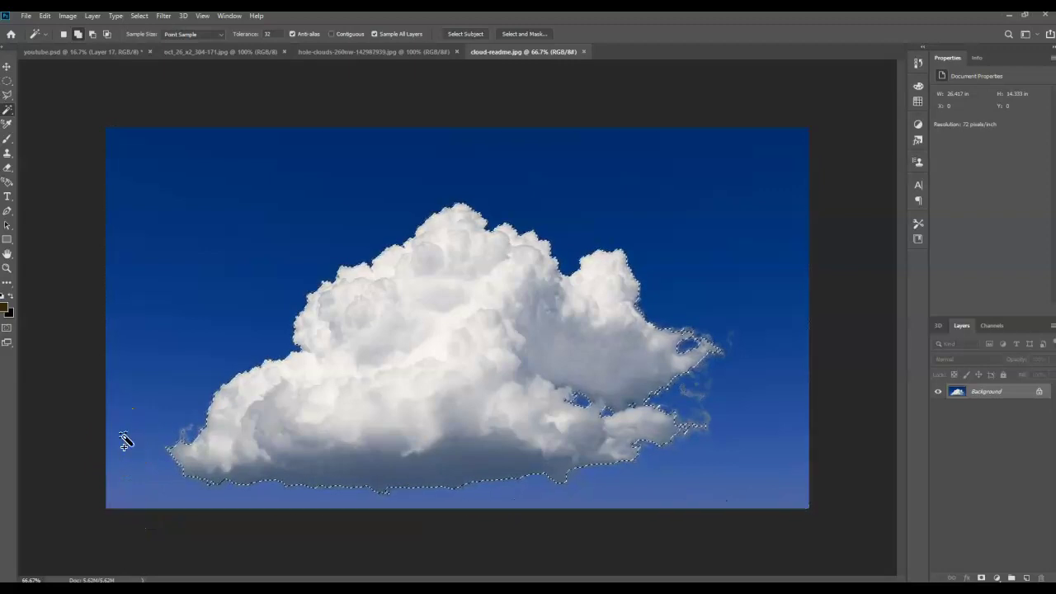
- Paste the isolated cloud into youtube.psd above the sun layer and move it beside the sun along the planet's horizon
click(67, 52)
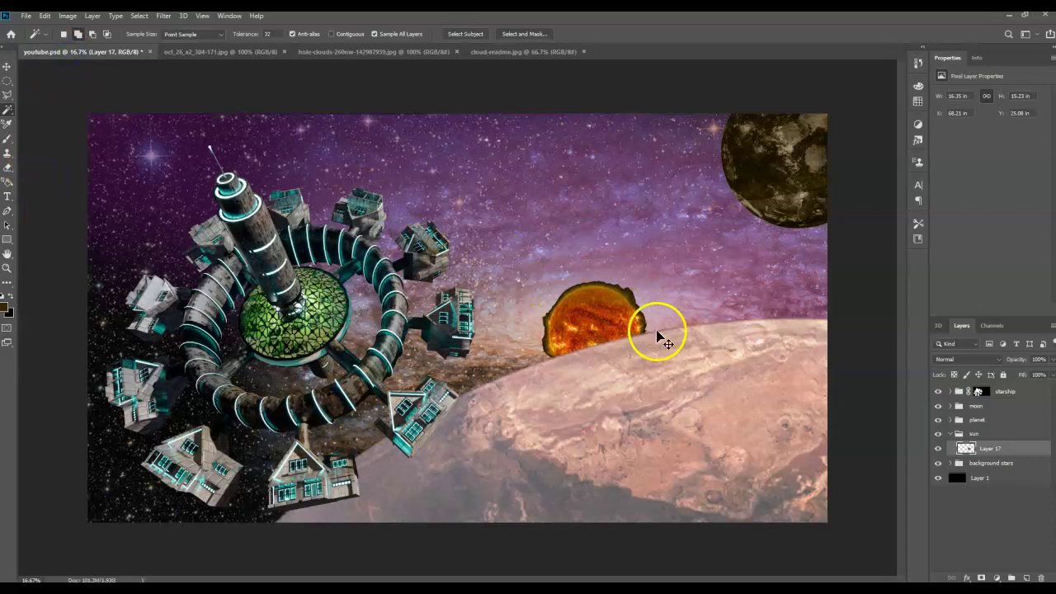
key(ctrl+v)
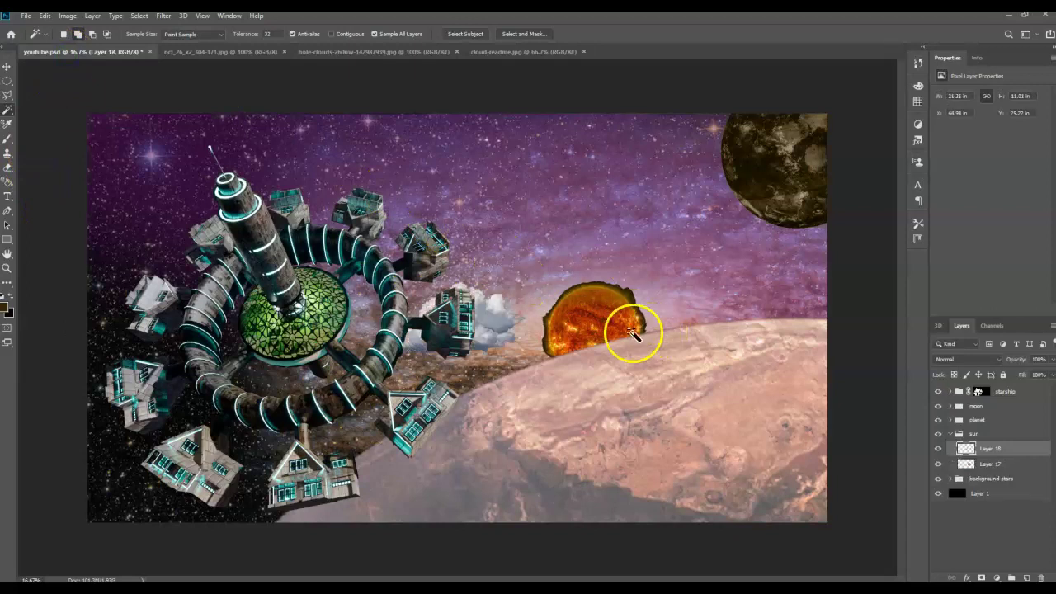
click(7, 68)
drag(450, 342, 587, 340)
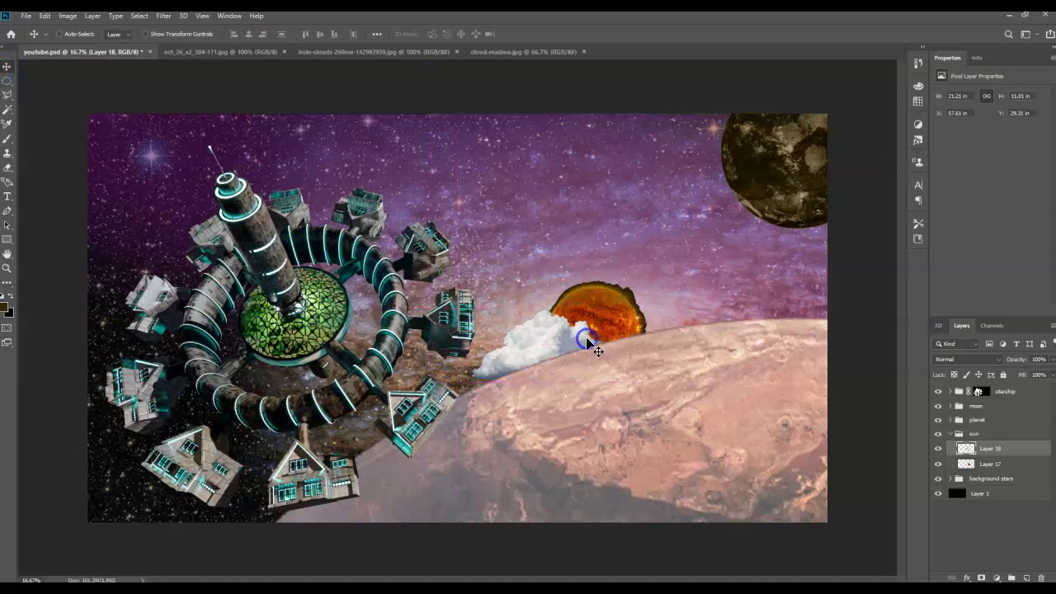
- Enlarge the cloud to about 27 in wide, rotate it slightly, and reposition it between the starship and the sun
key(ctrl+t)
drag(460, 345, 436, 341)
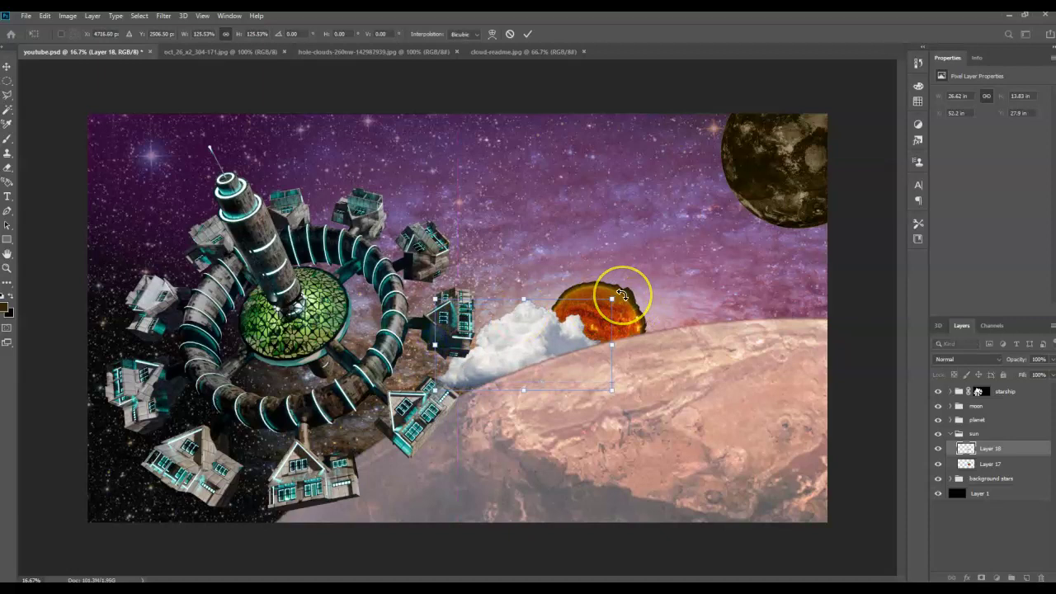
drag(621, 295, 653, 305)
mouse_move(519, 341)
mouse_down()
mouse_move(506, 323)
mouse_move(518, 337)
mouse_up()
double_click(517, 334)
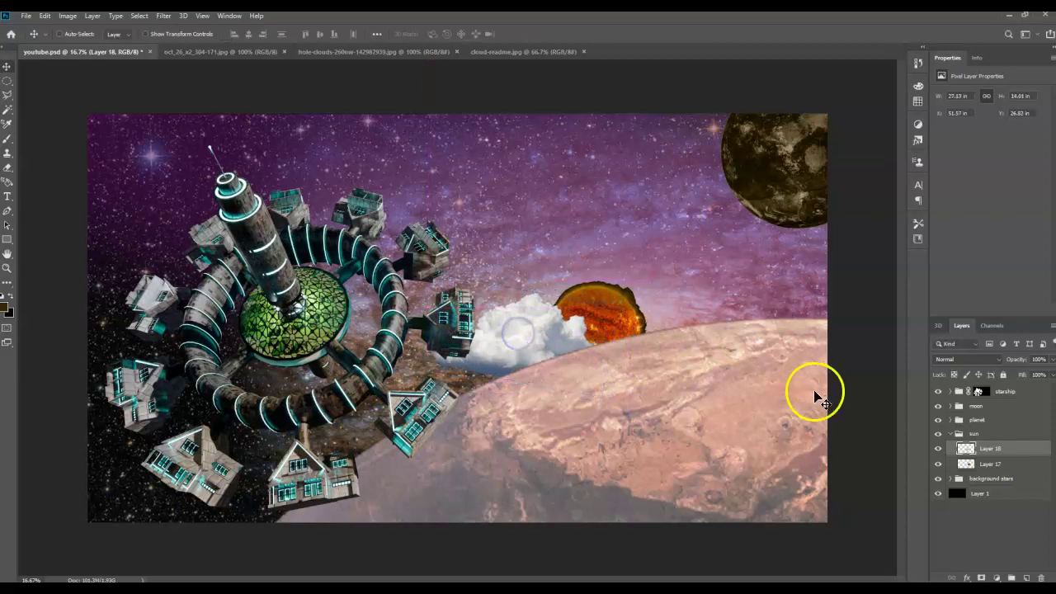
- Duplicate the cloud layer and move the copy to the right side of the sun along the planet's horizon
right_click(1012, 447)
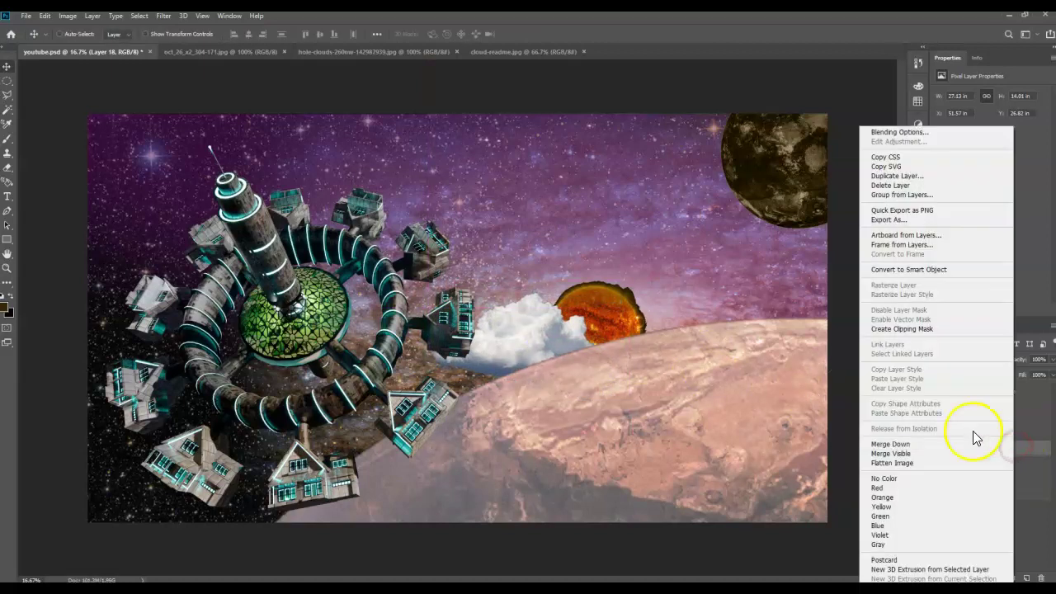
click(890, 176)
click(624, 170)
drag(540, 346, 685, 330)
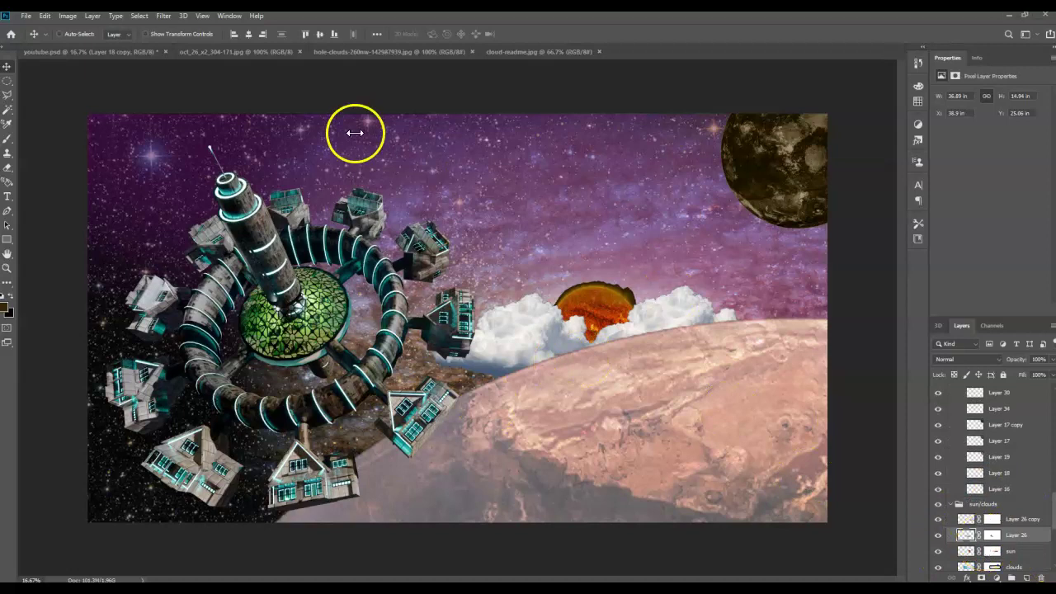
click(61, 51)
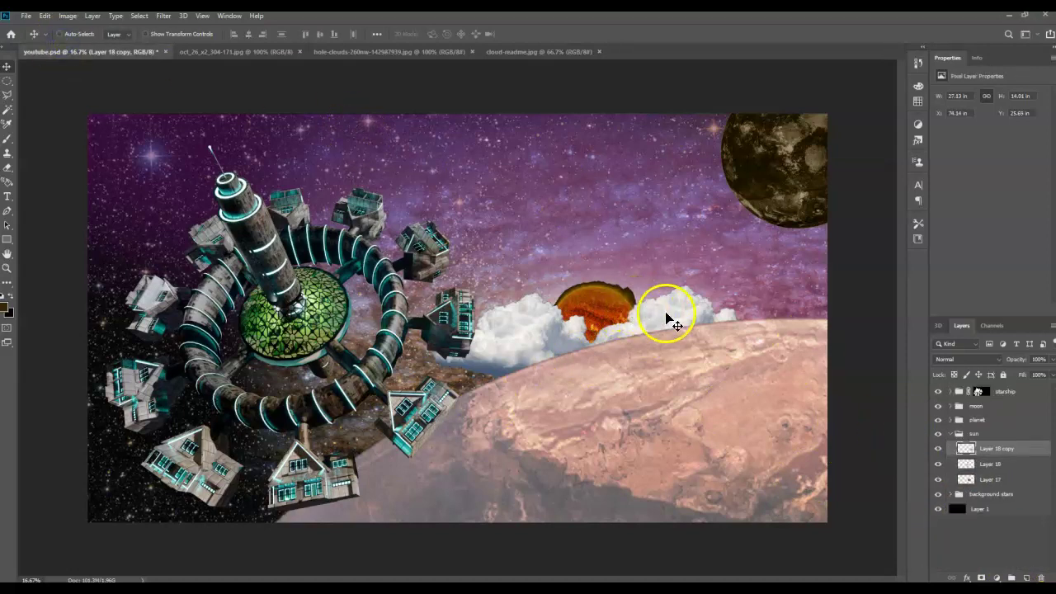
- Stretch the cloud copy to about 51 in wide and 16 in tall, covering the planet's horizon beside the sun
key(ctrl+t)
drag(767, 328, 822, 329)
drag(691, 316, 752, 297)
drag(642, 316, 541, 317)
drag(711, 256, 733, 297)
key(Return)
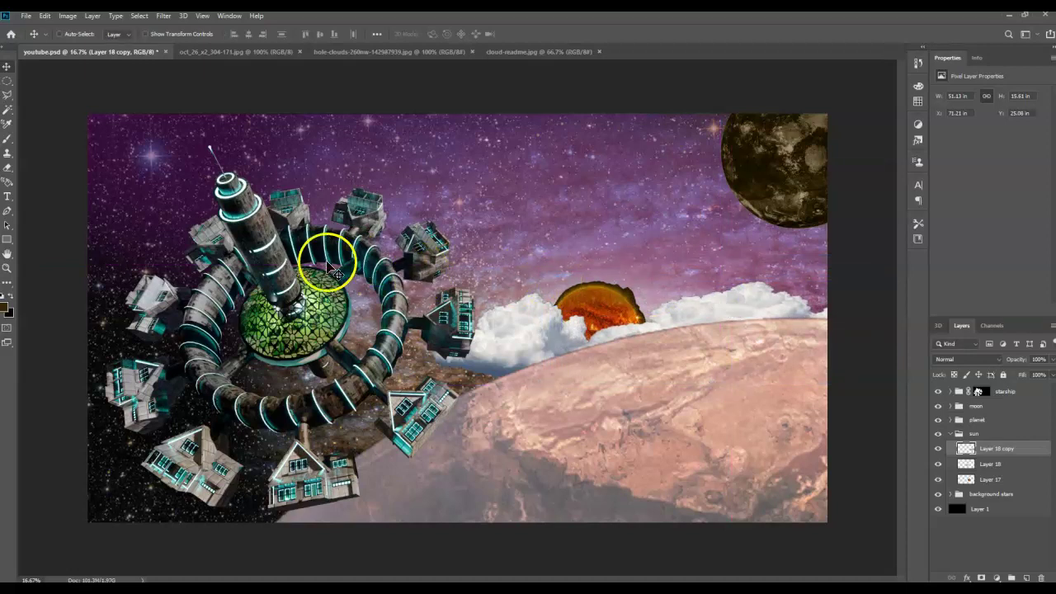
- Flip the cloud copy horizontally and reposition it along the horizon on the sun's right side
drag(737, 313, 718, 302)
click(44, 15)
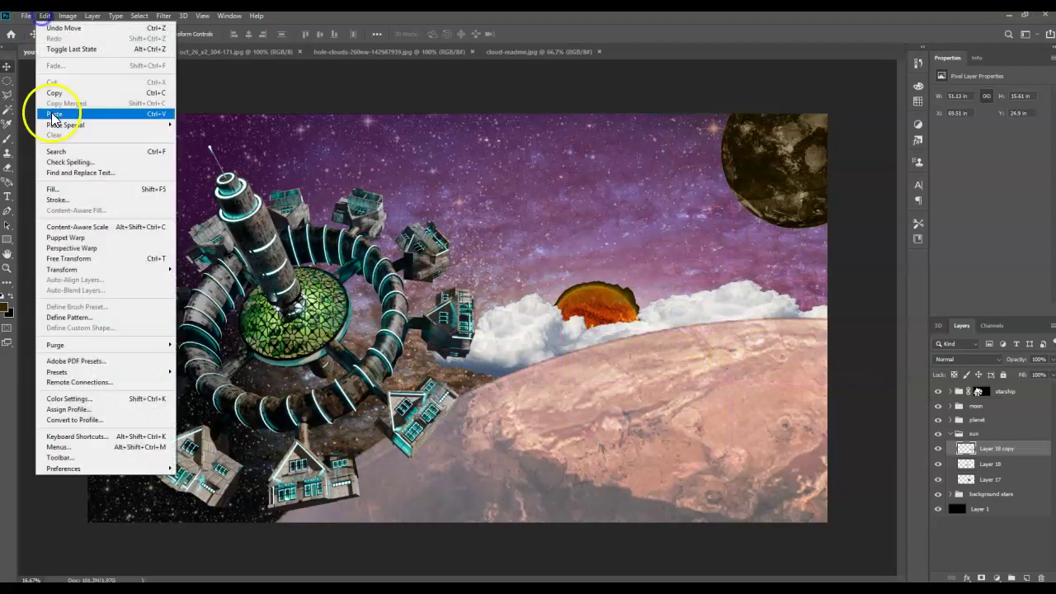
mouse_move(82, 269)
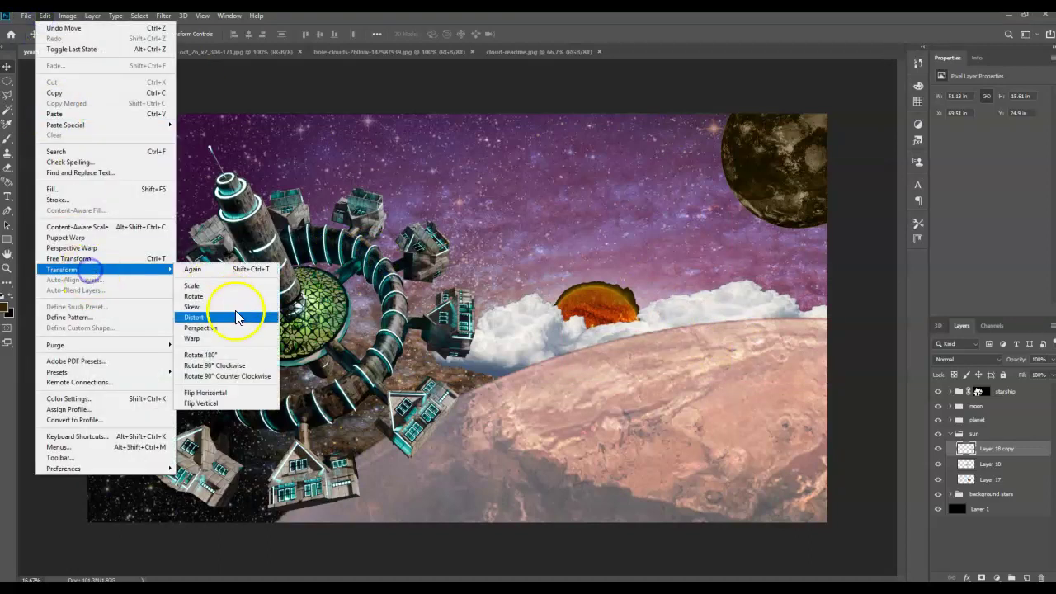
click(243, 393)
drag(689, 323, 714, 328)
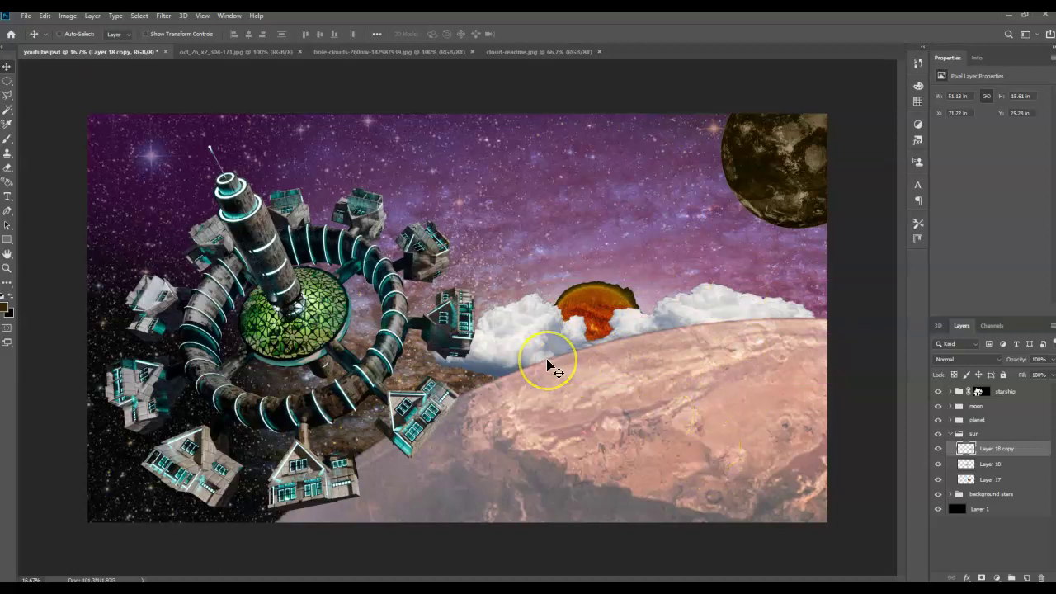
- In the hole-clouds image, make a rectangular selection around the bright opening in the clouds and copy it
click(535, 55)
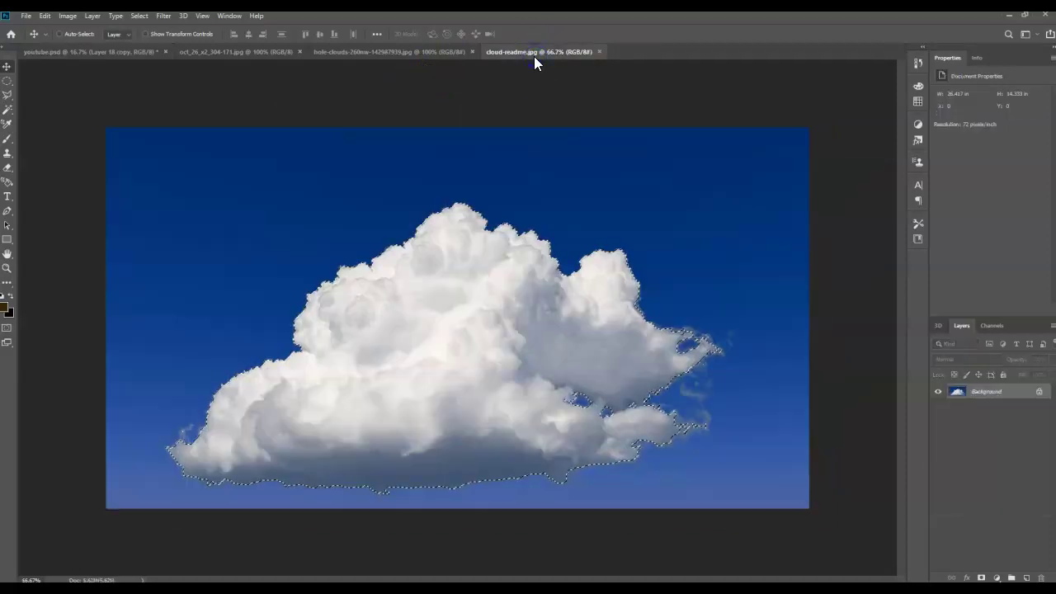
click(396, 54)
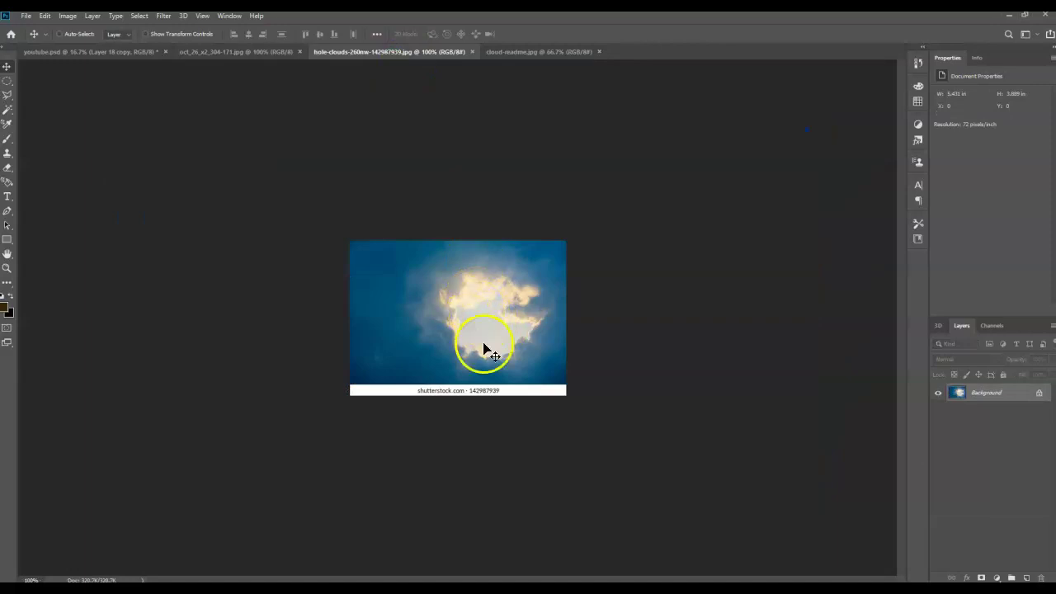
drag(7, 82, 6, 85)
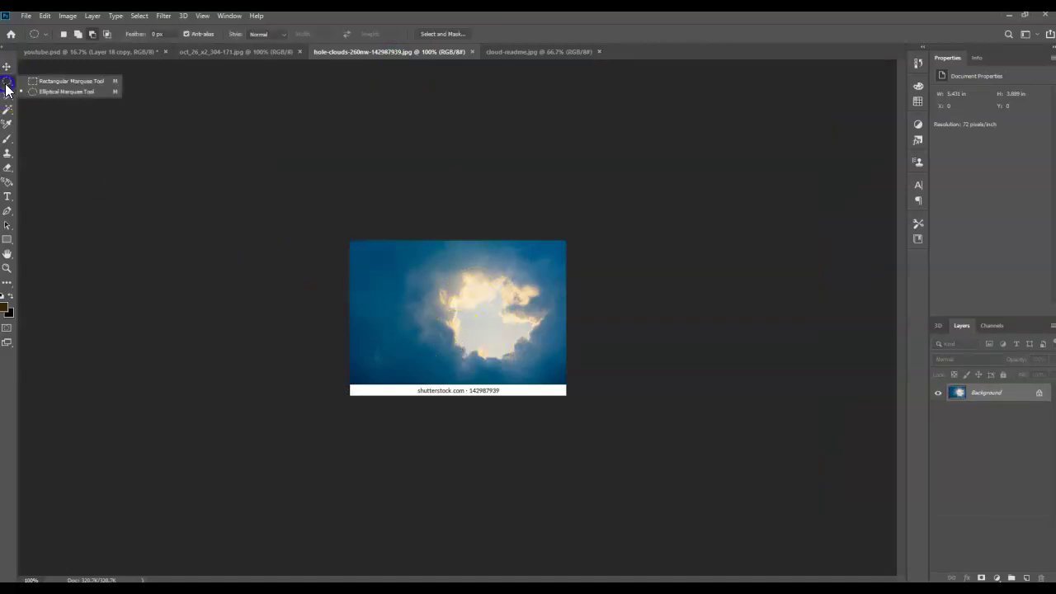
click(28, 80)
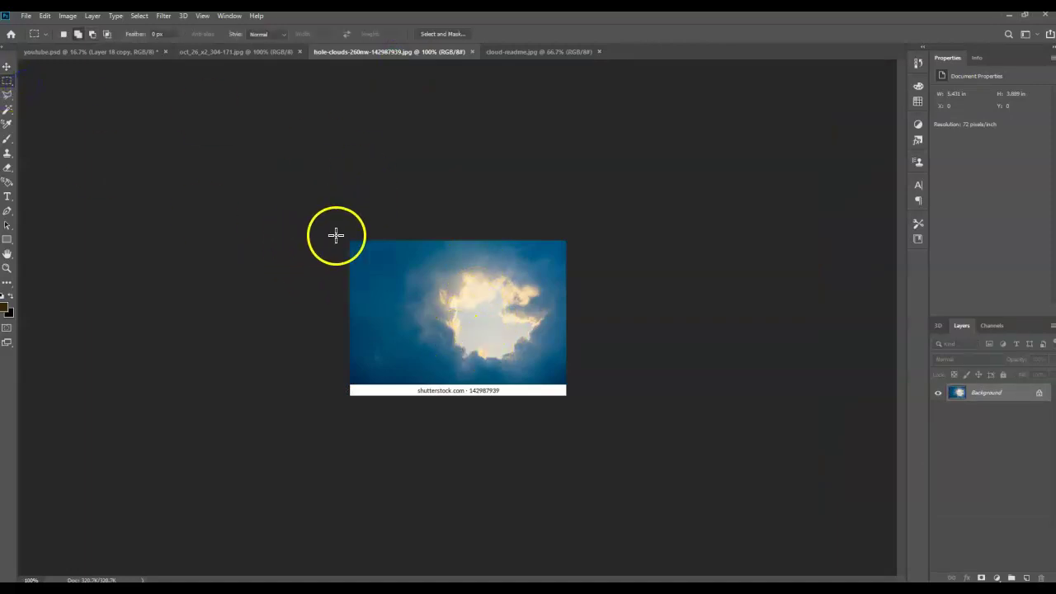
drag(413, 260, 551, 371)
- Paste the copied sky into youtube.psd and place its layer beneath the sun layer, Layer 17
click(102, 52)
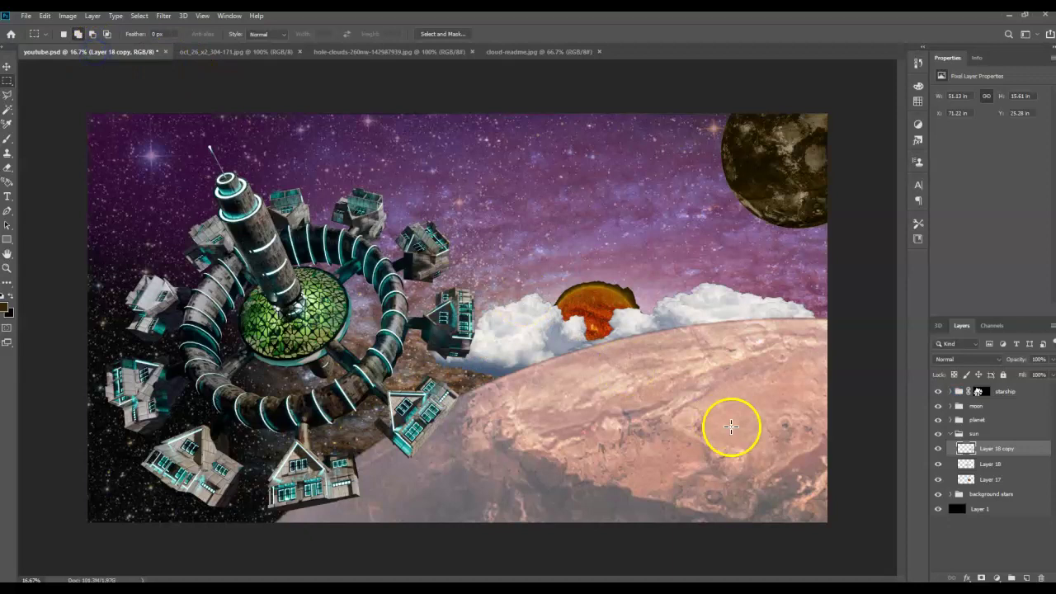
key(ctrl+v)
drag(1001, 445, 1006, 492)
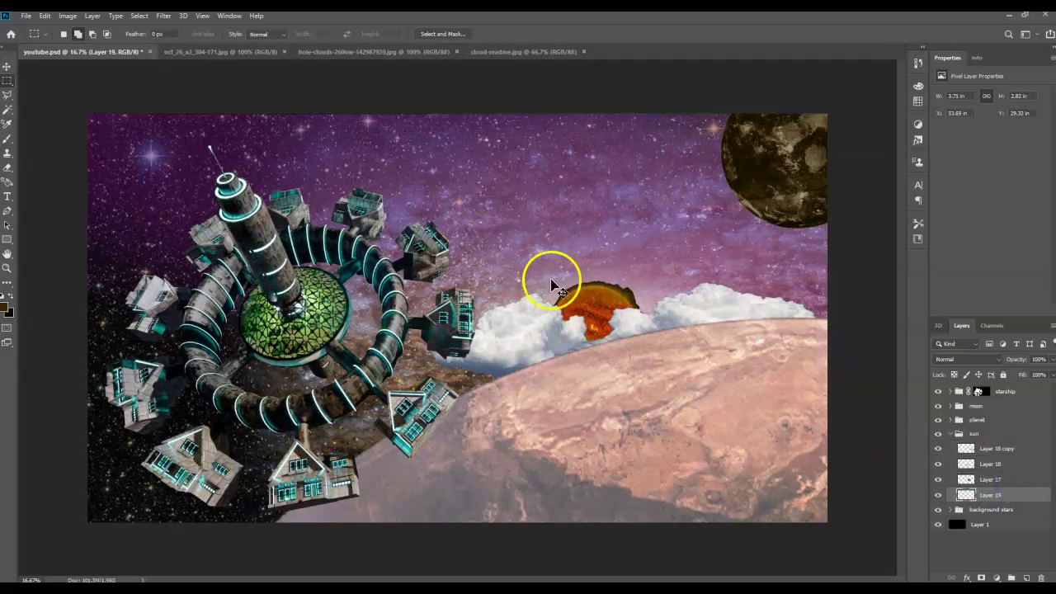
- Enlarge the pasted sky to about 45 in wide and 34 in tall, centred behind the sun
key(ctrl+t)
drag(456, 316, 777, 471)
drag(655, 289, 586, 229)
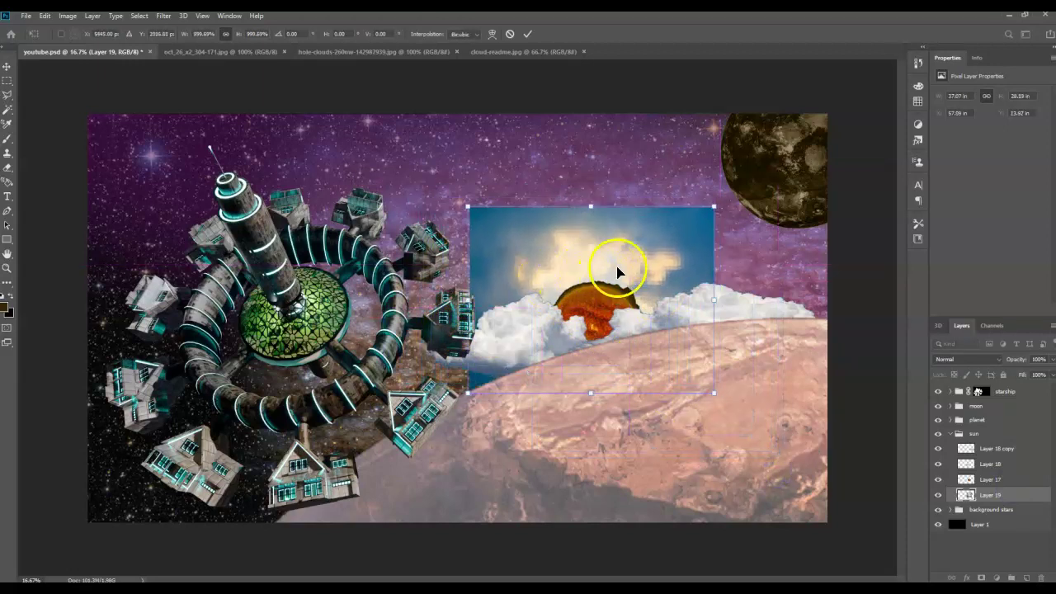
drag(470, 206, 420, 165)
drag(500, 226, 528, 252)
key(Return)
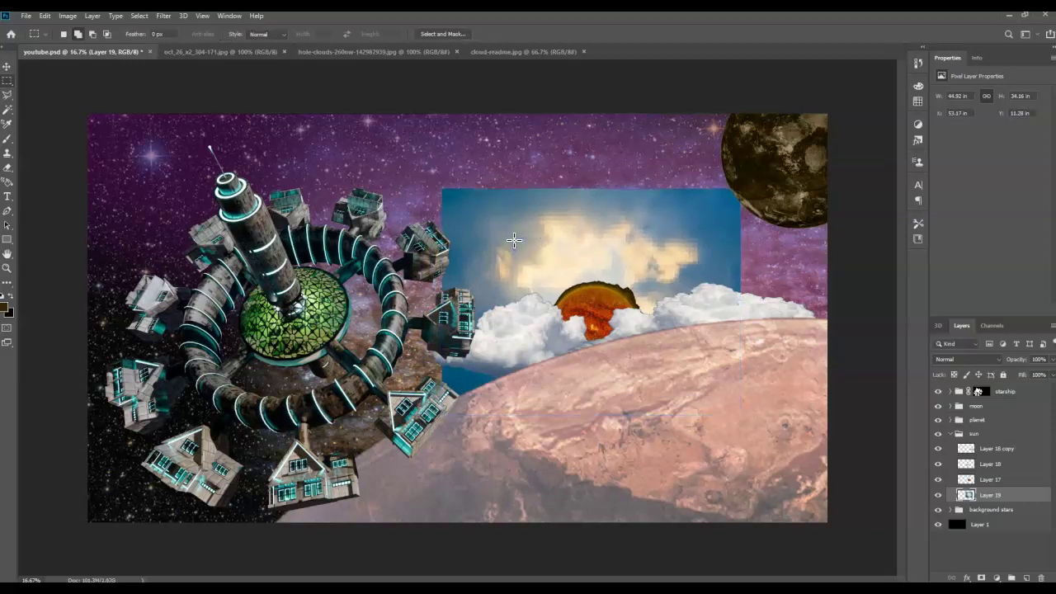
- Flatten and widen the sky layer to about 68 in by 26 in, spanning from the starship past the canvas's right edge
key(ctrl+t)
drag(590, 188, 590, 223)
drag(448, 306, 338, 298)
drag(519, 259, 599, 244)
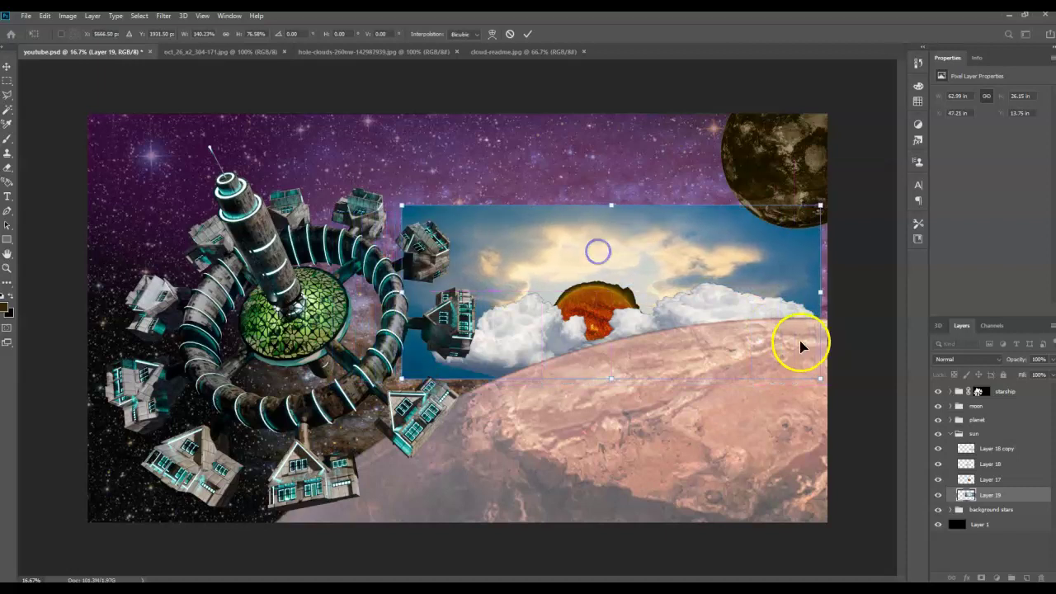
drag(820, 295, 851, 293)
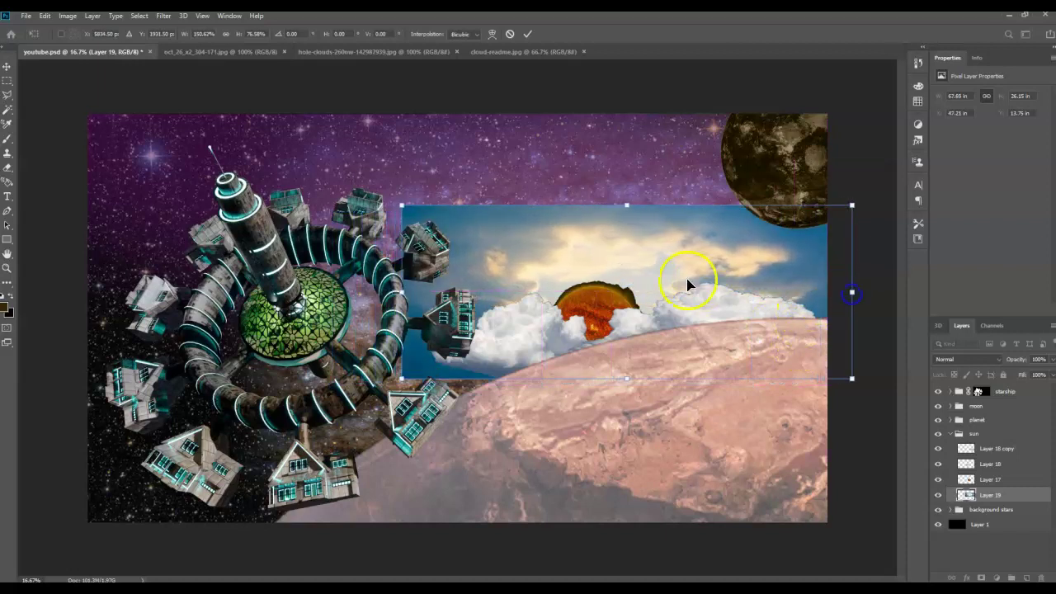
drag(708, 266, 698, 257)
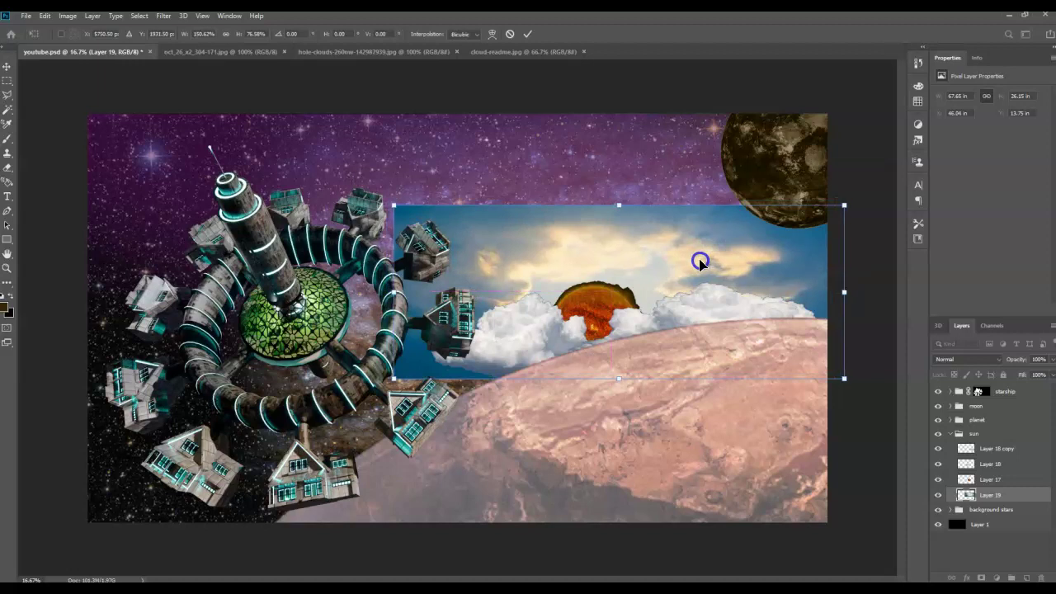
key(Return)
- Add a layer mask to the sky layer and fill the whole mask with black
key(m)
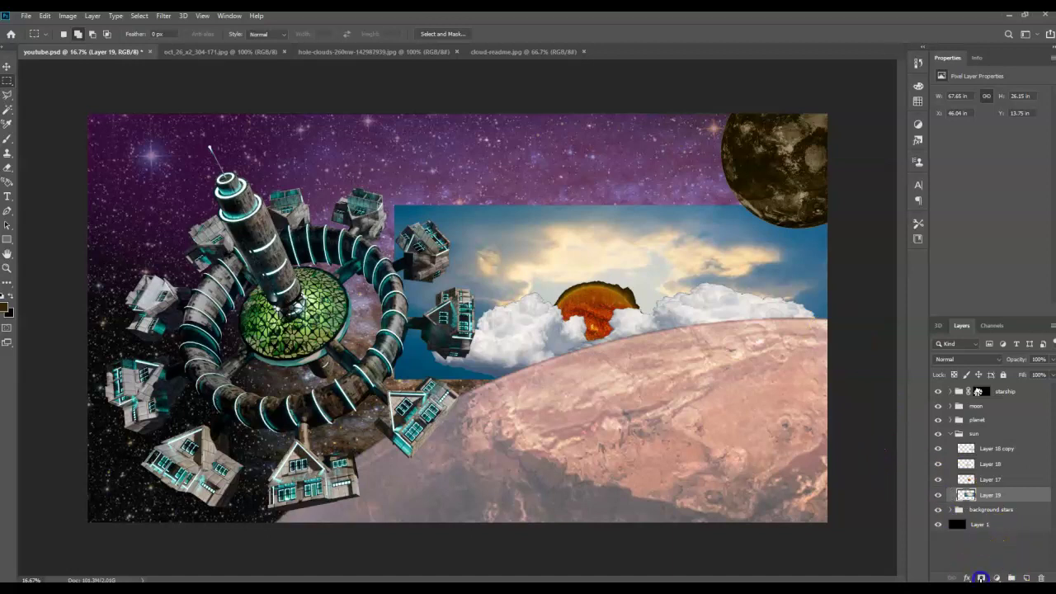
click(979, 577)
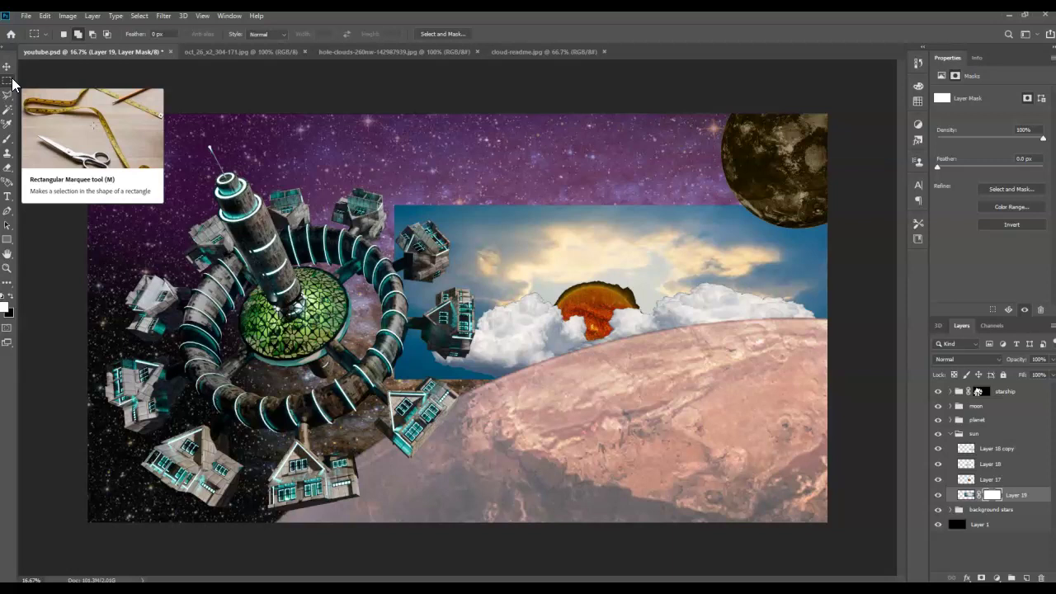
click(498, 325)
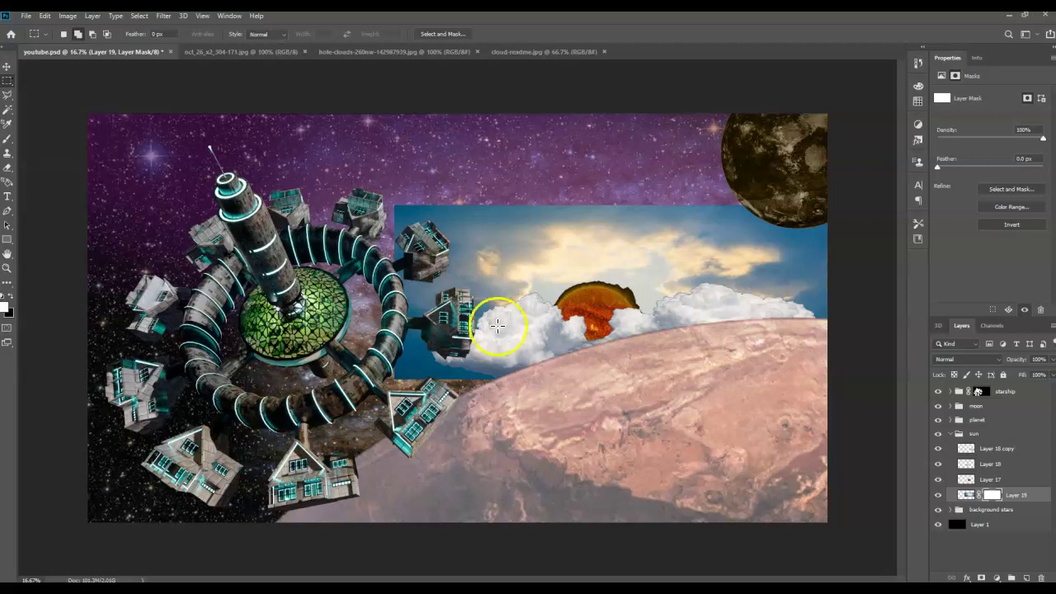
key(ctrl+a)
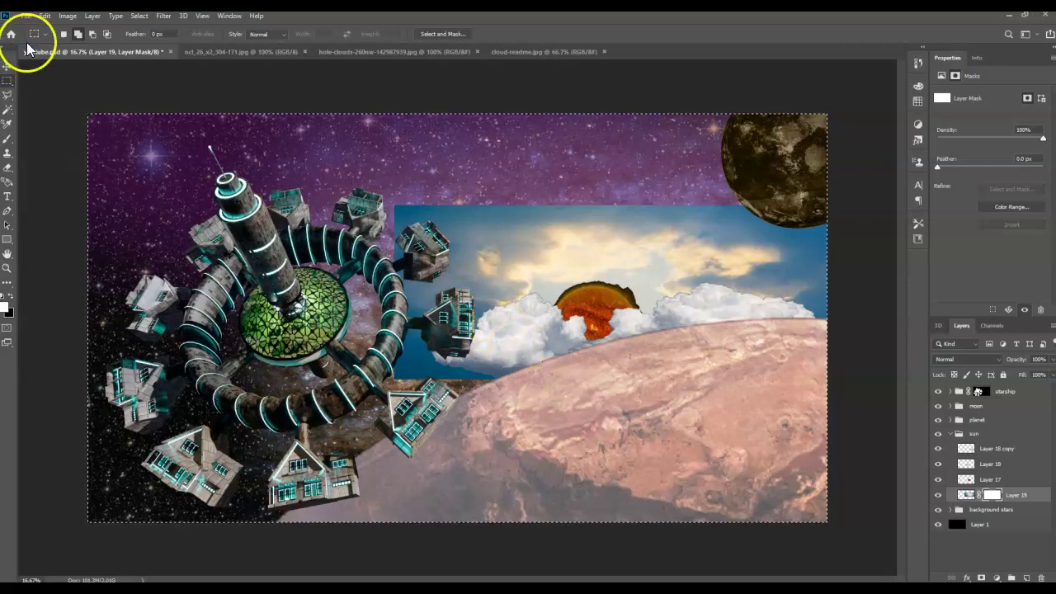
click(46, 15)
click(49, 189)
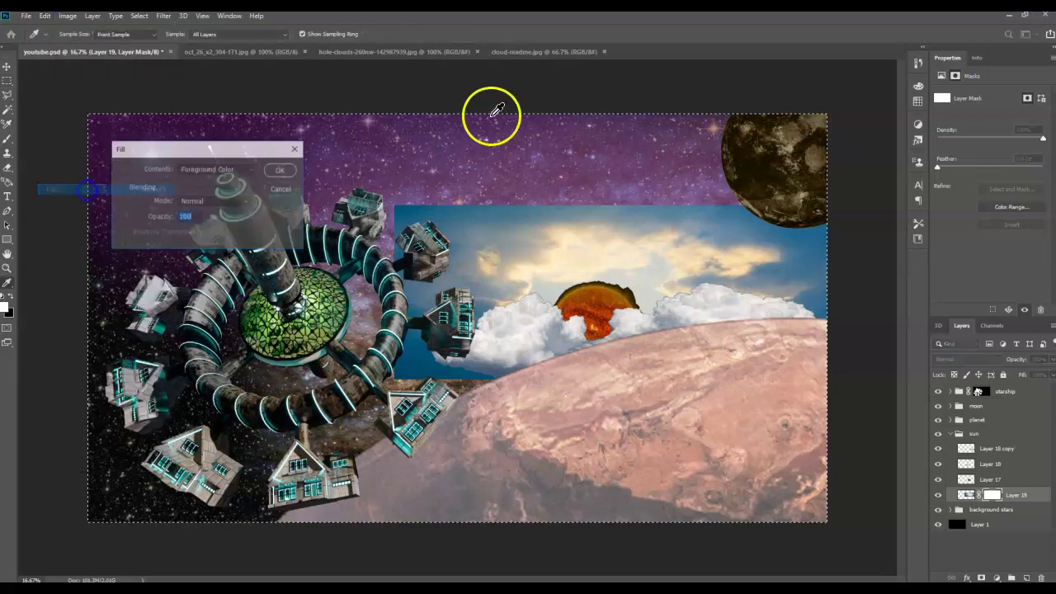
click(240, 169)
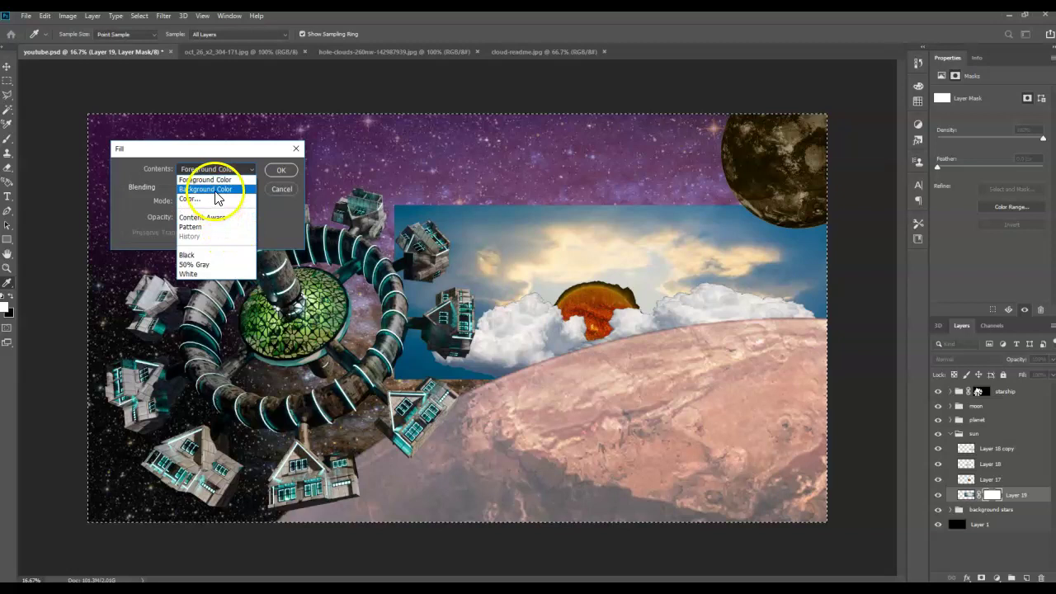
click(218, 255)
click(280, 170)
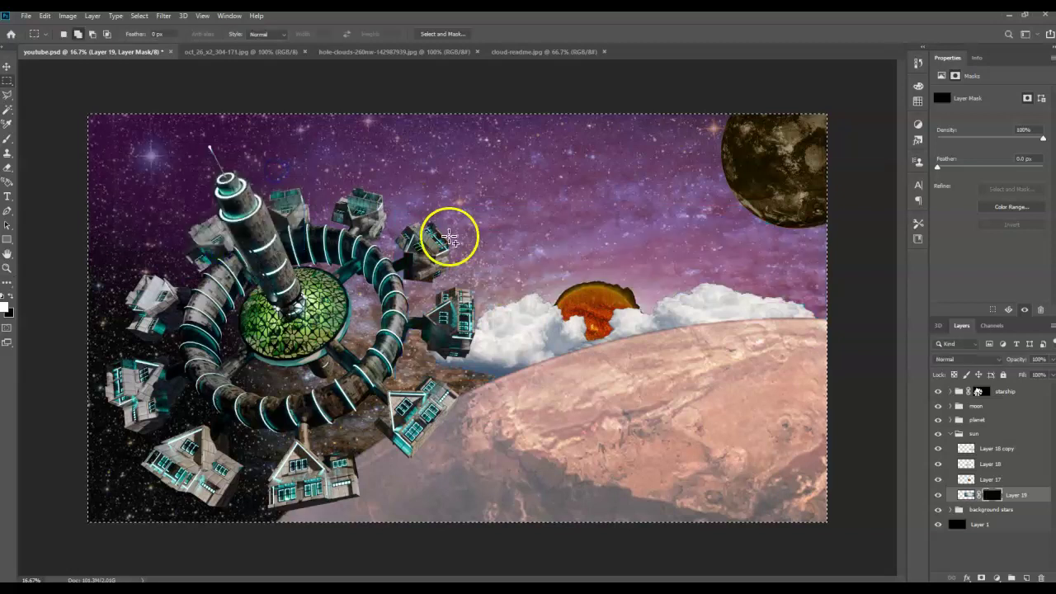
key(ctrl+d)
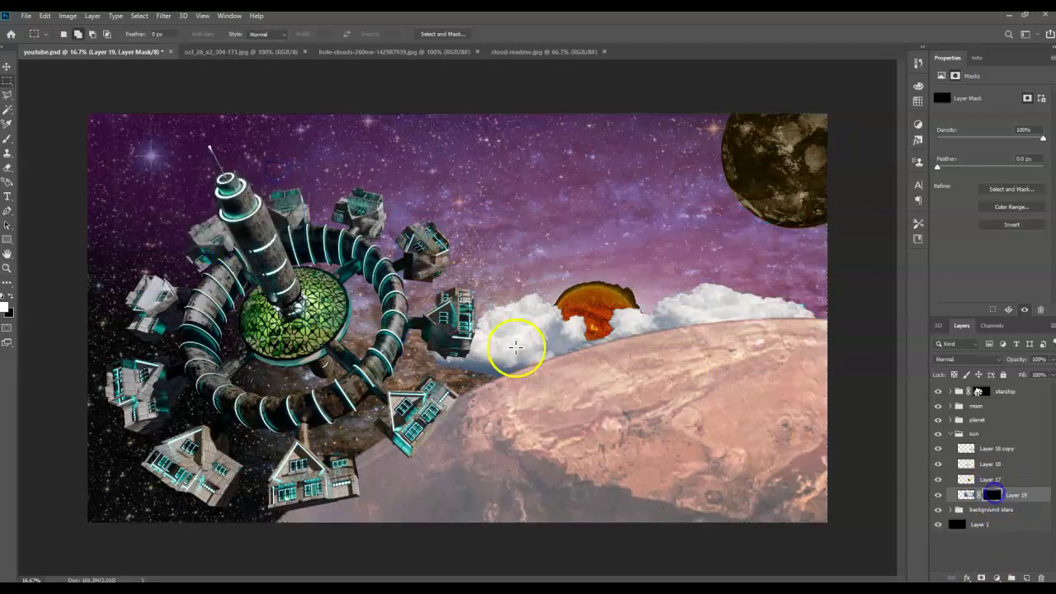
- Make a wide elliptical selection around the sun and shift it slightly up and to the left
right_click(4, 88)
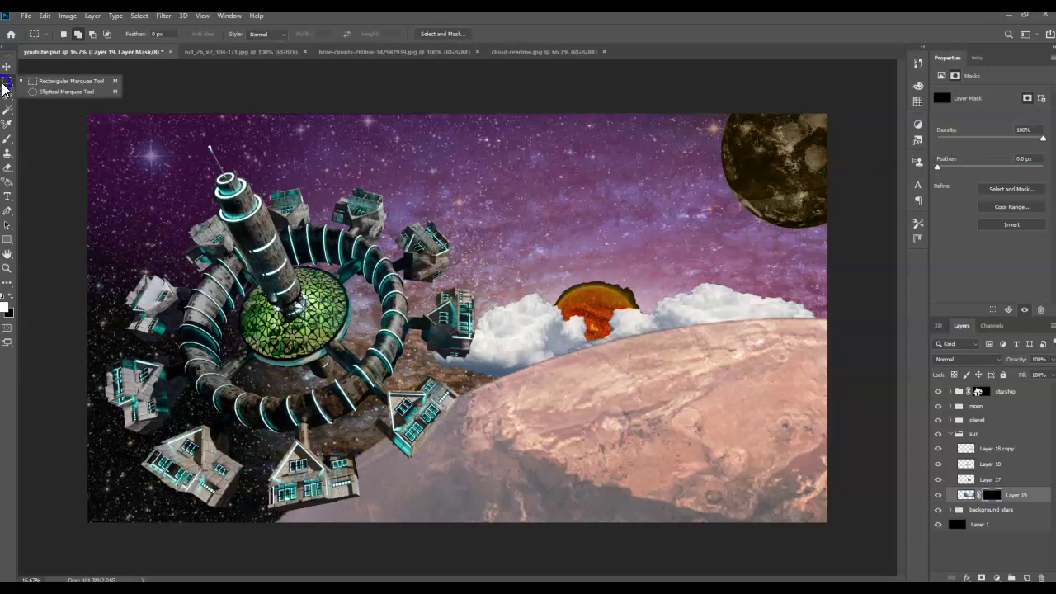
click(49, 91)
drag(513, 268, 731, 356)
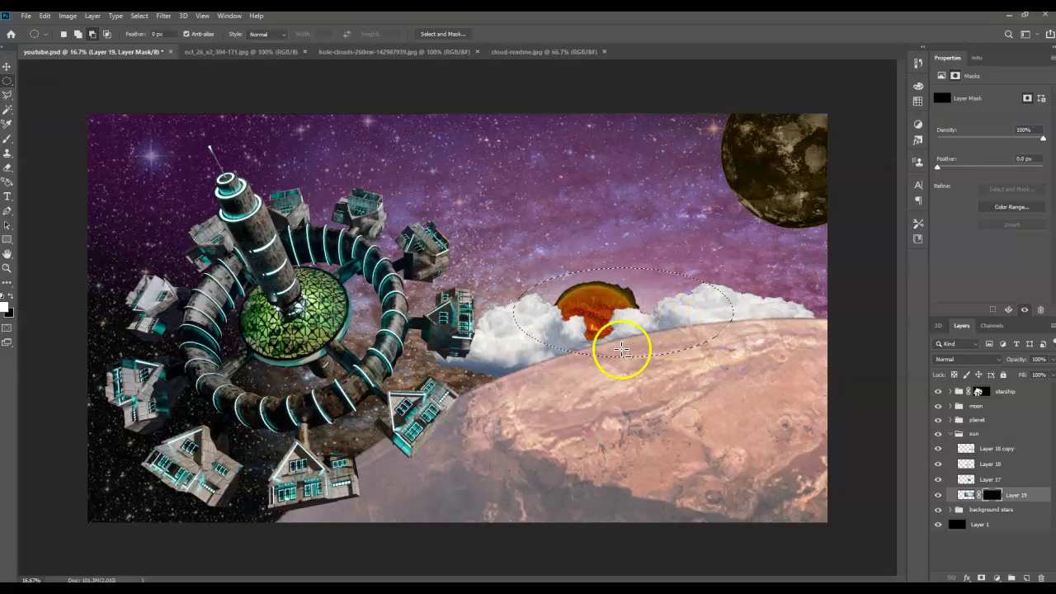
click(7, 66)
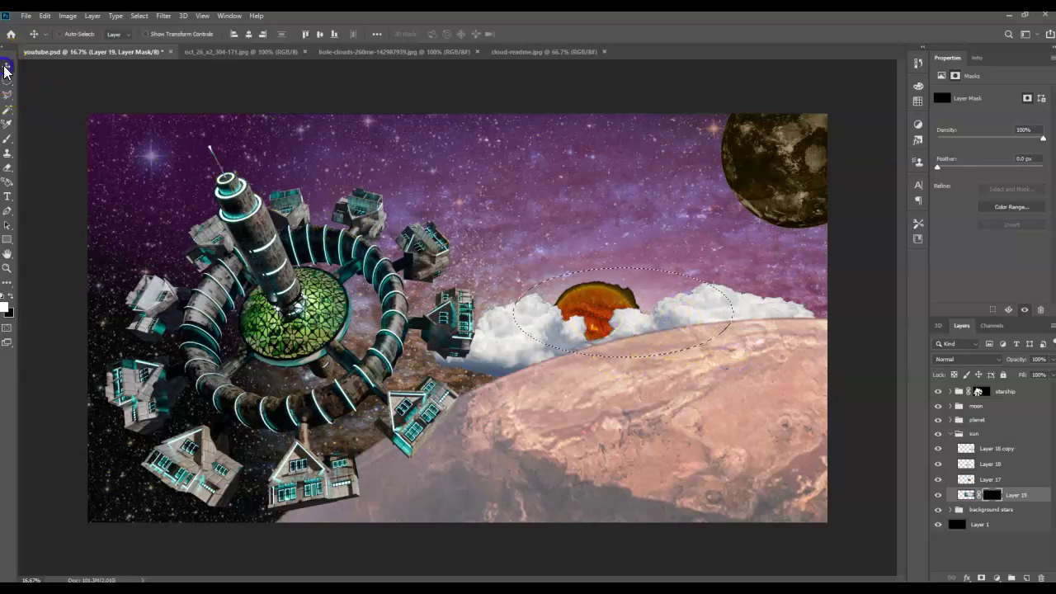
drag(618, 276, 606, 278)
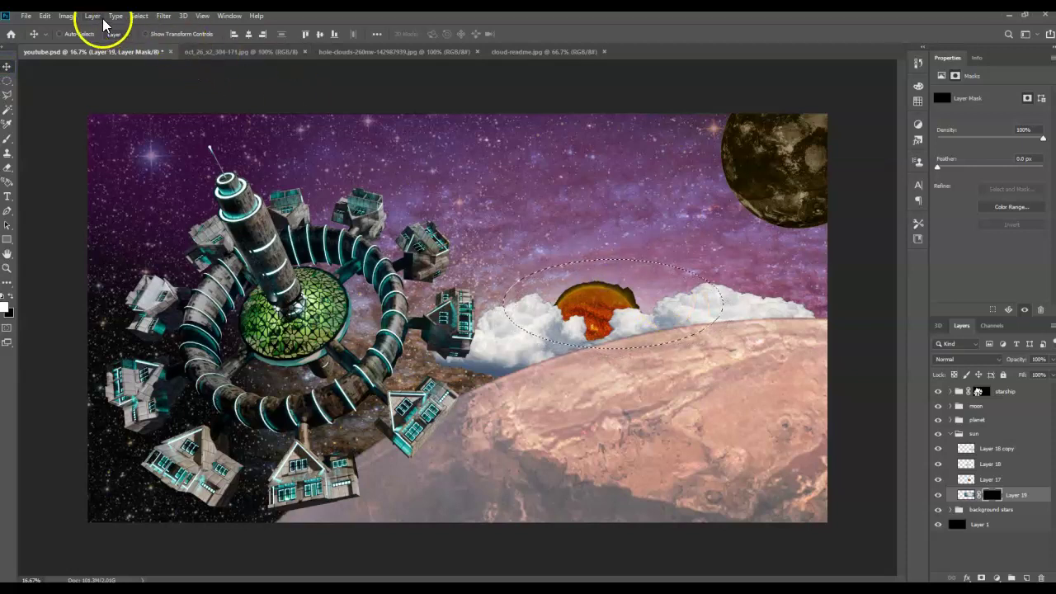
- Fill the ellipse on the sky layer's mask with white, move it slightly up, and deselect
click(44, 16)
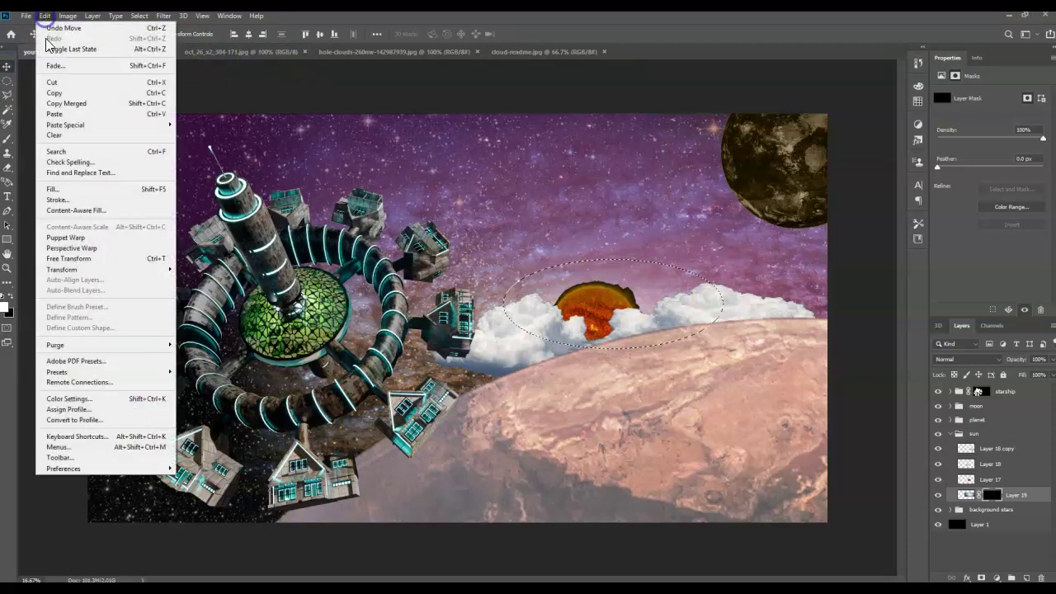
click(49, 189)
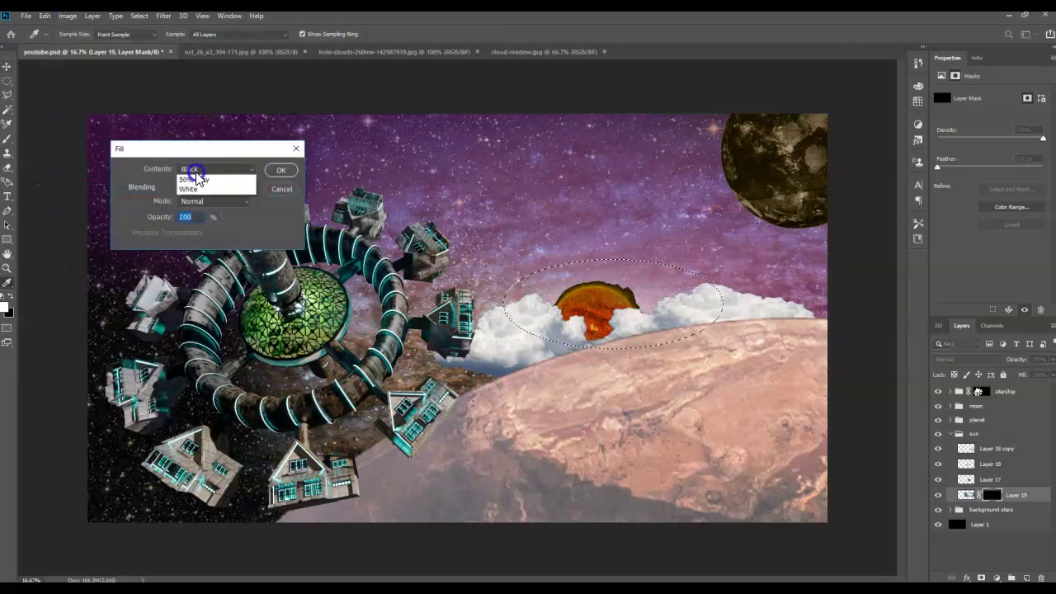
click(200, 170)
click(198, 273)
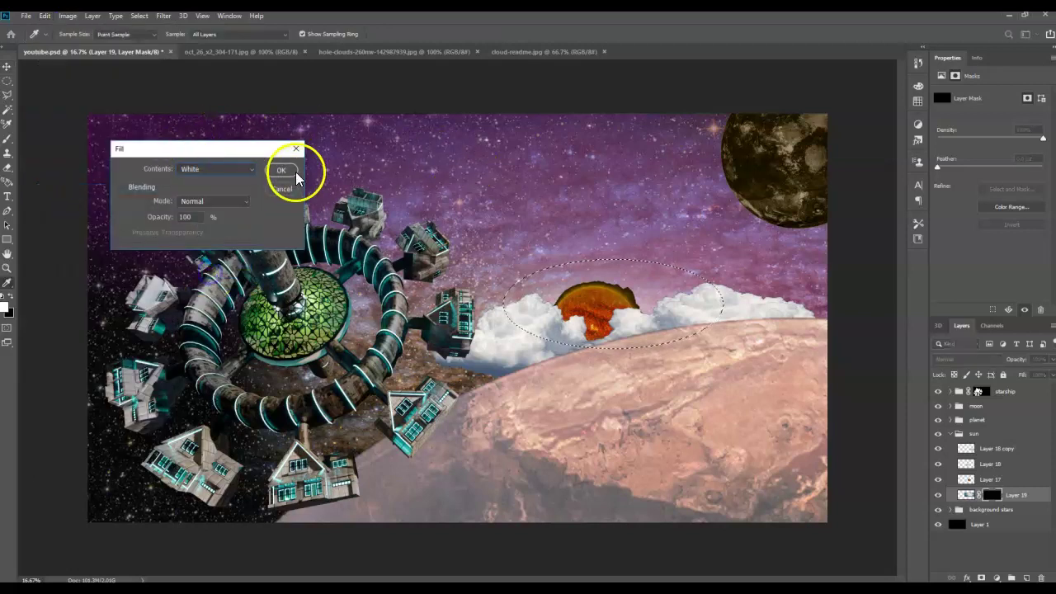
click(280, 170)
key(v)
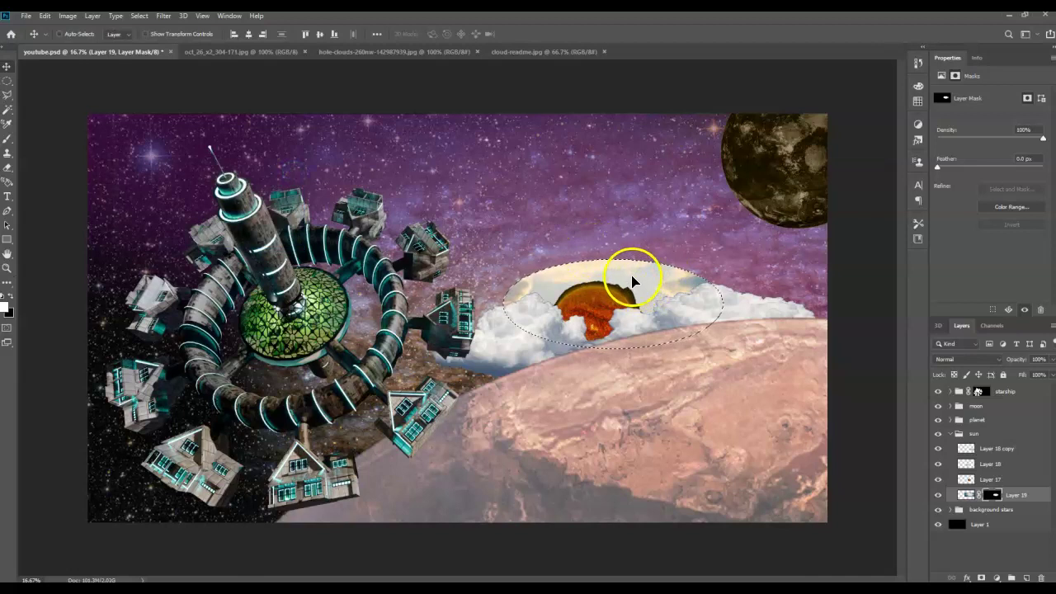
drag(632, 281, 628, 267)
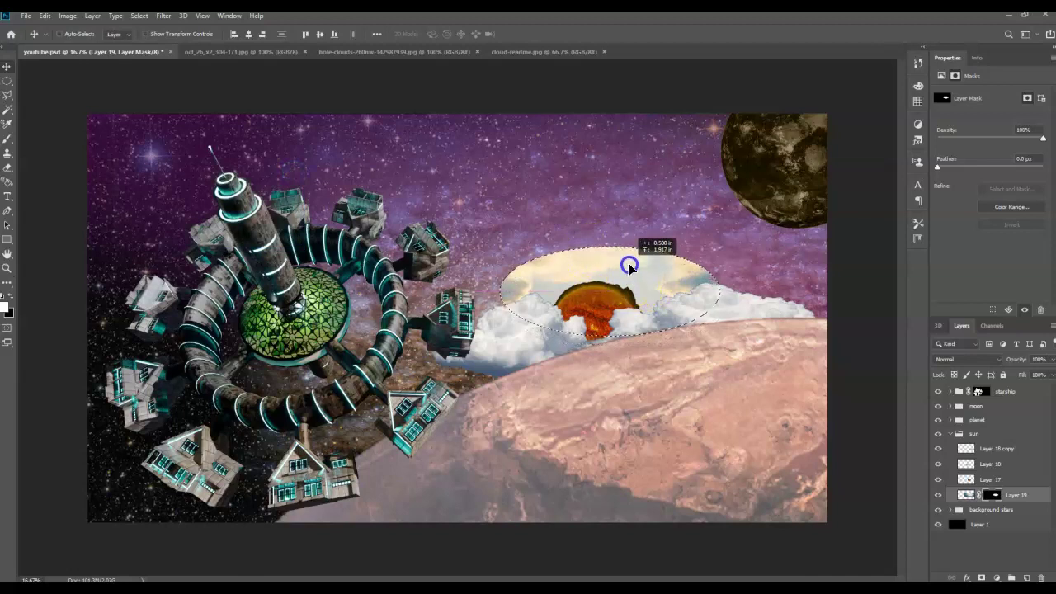
key(ctrl+d)
- Start applying a filter to the sky layer's mask
click(163, 16)
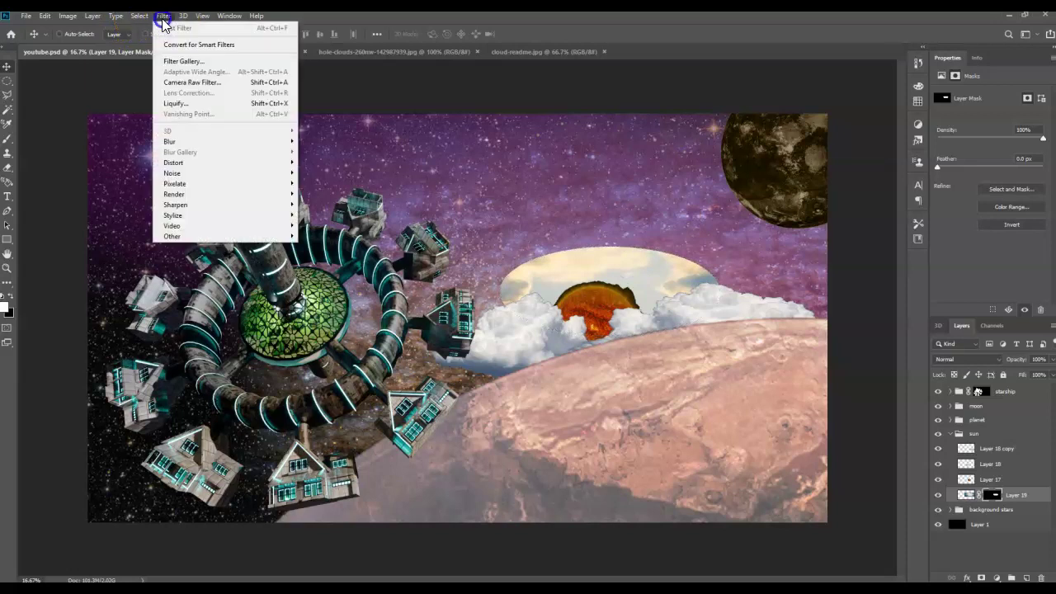
- Apply a Gaussian Blur with a radius of about 164.7 pixels to Layer 19's mask
mouse_move(173, 141)
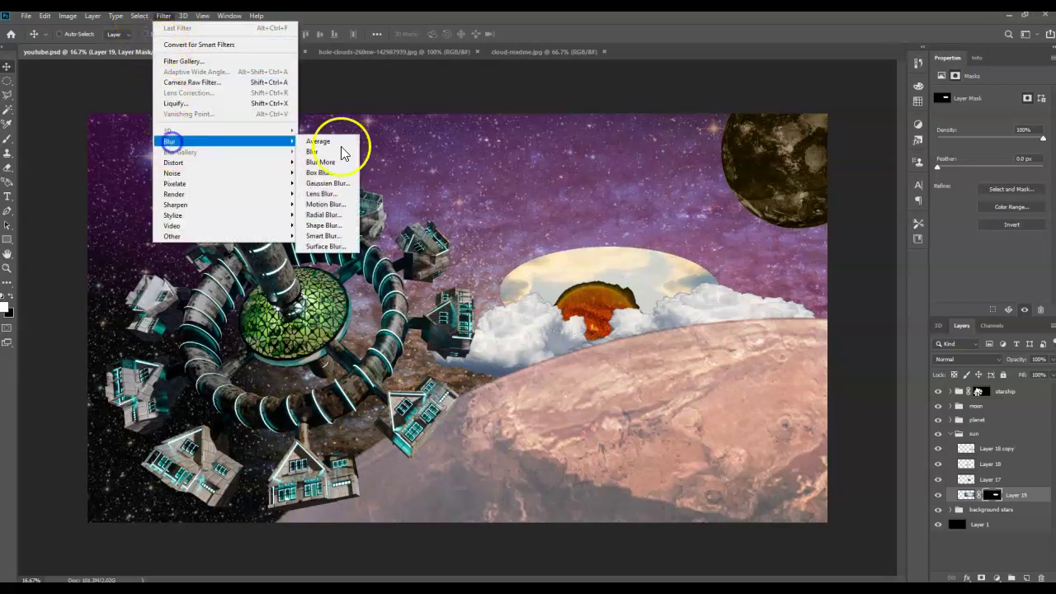
click(334, 183)
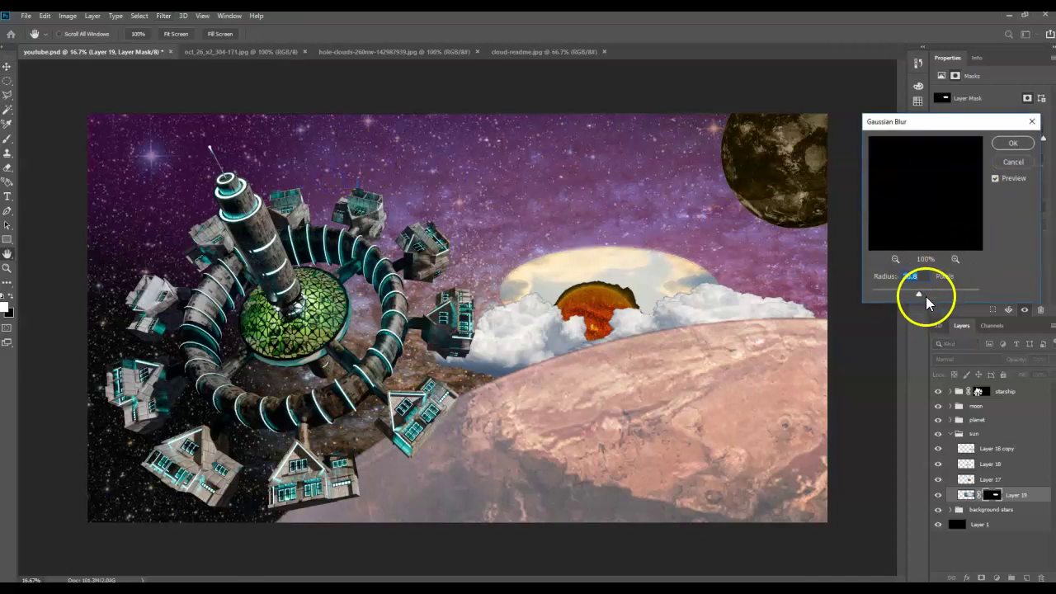
drag(918, 294, 957, 297)
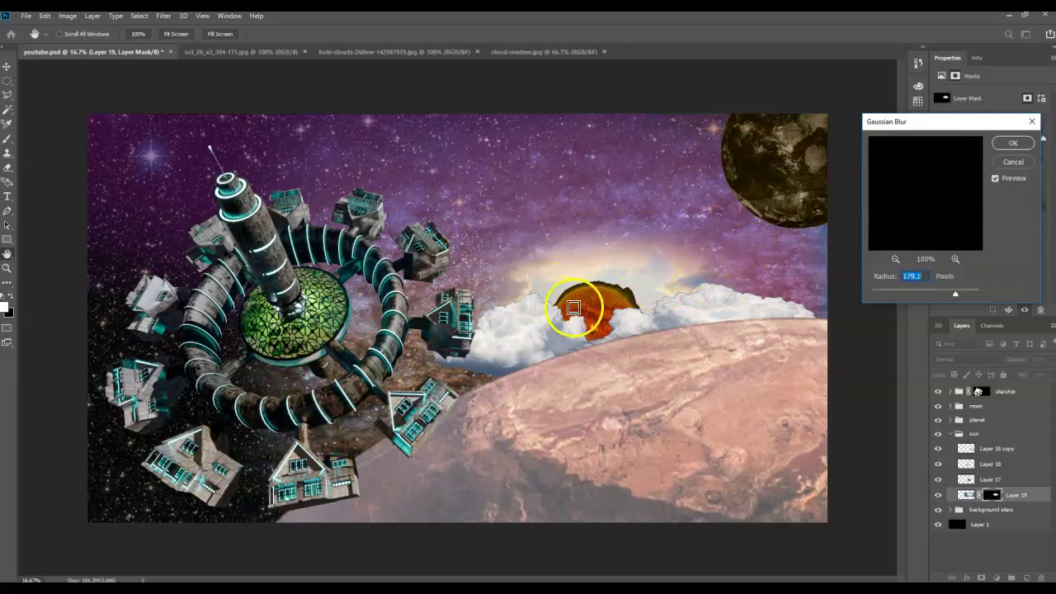
drag(955, 294, 955, 296)
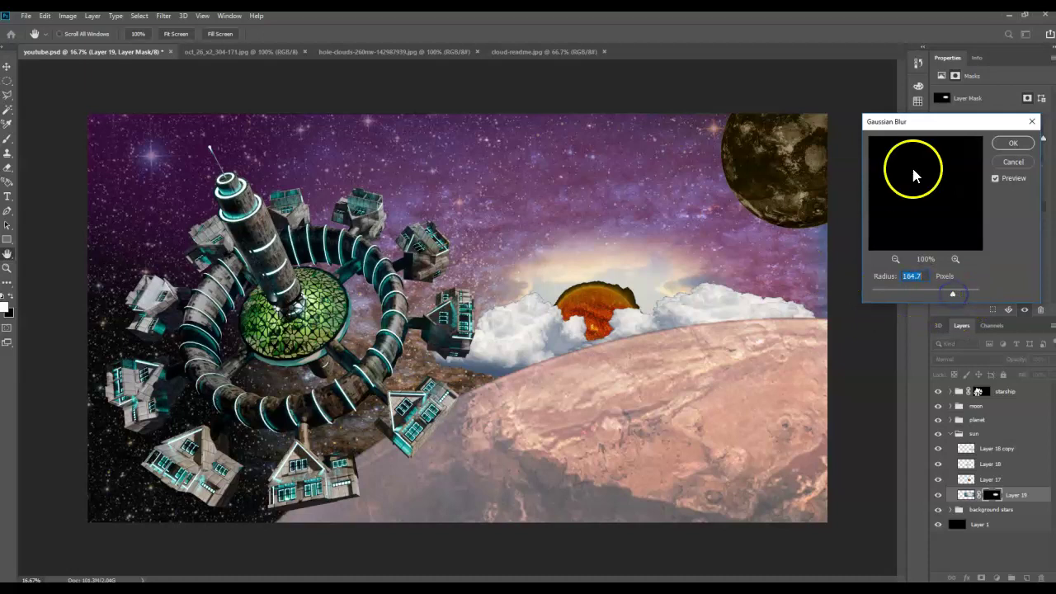
click(1011, 144)
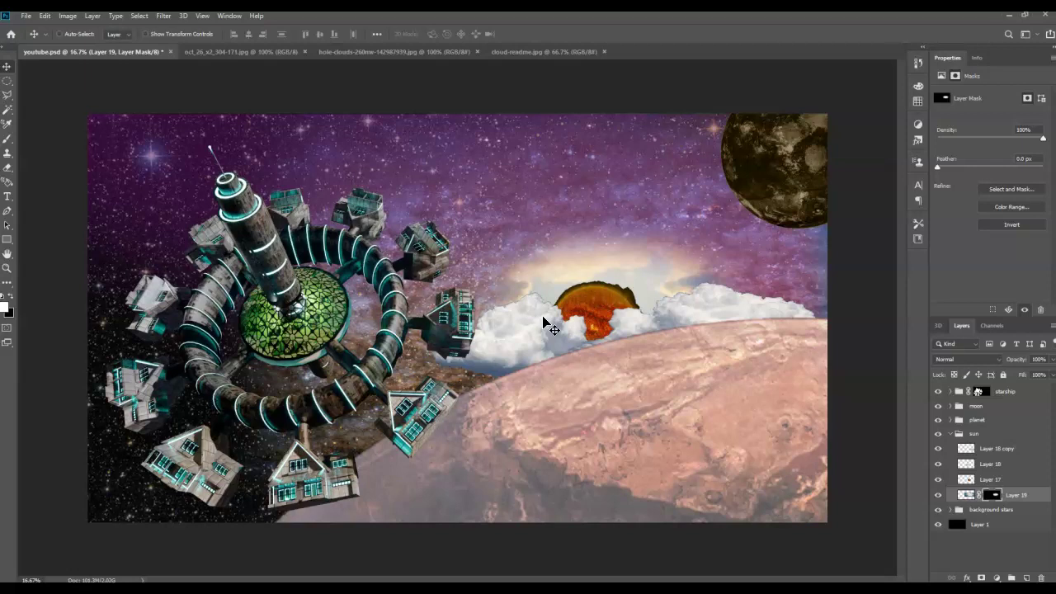
- Set Layer 19's blending mode to Overlay and lower its opacity to about 66%
click(943, 359)
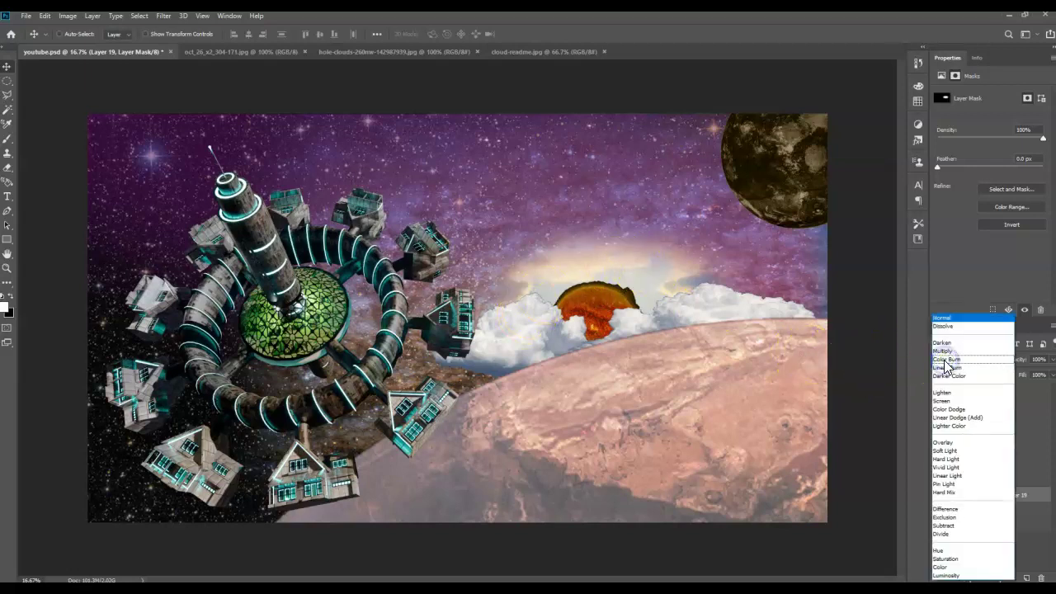
click(973, 443)
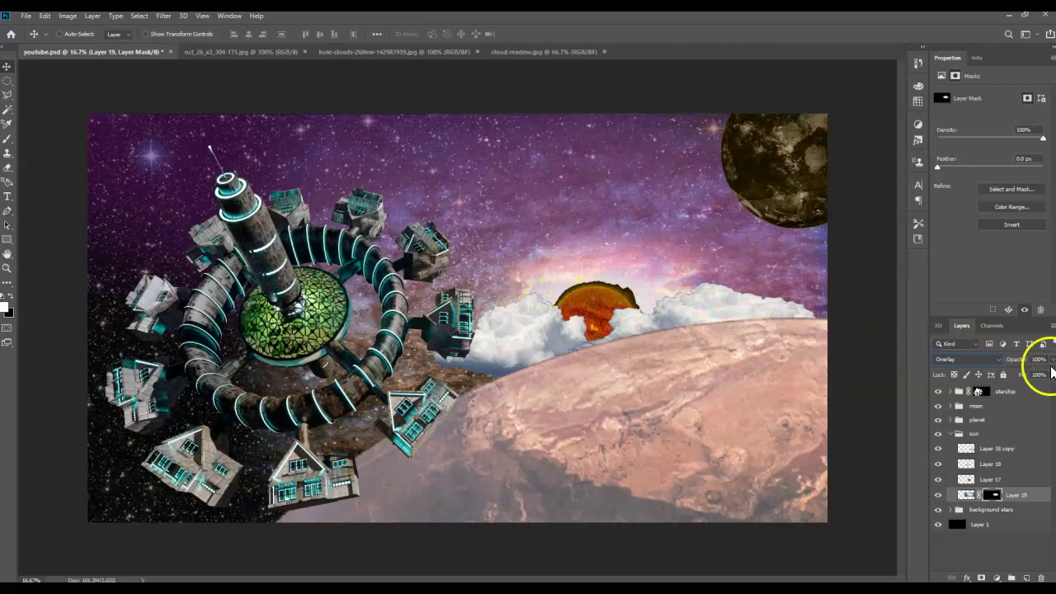
drag(1035, 376, 1037, 376)
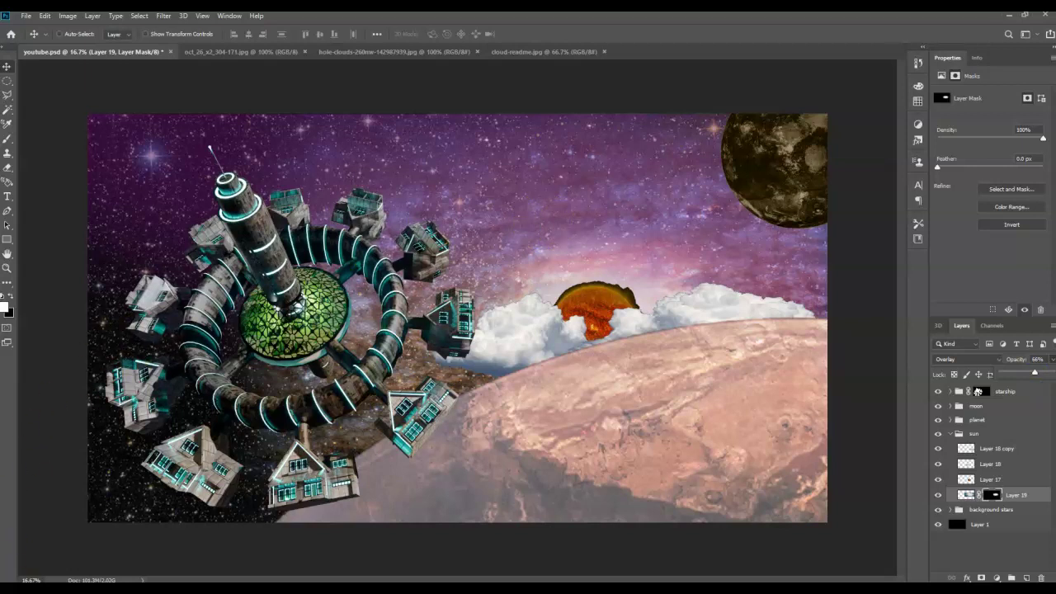
key(Return)
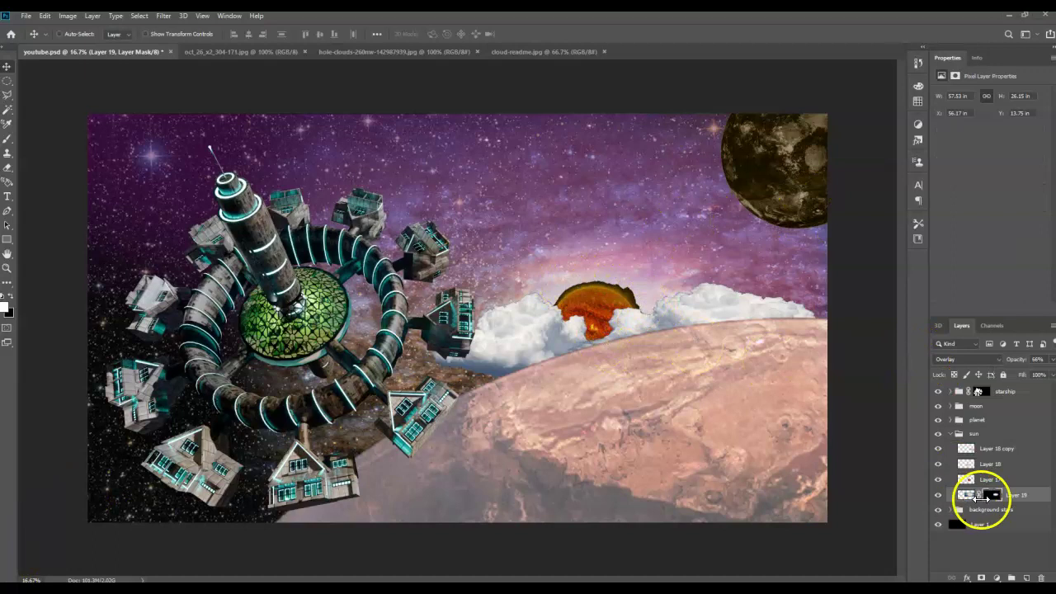
- Change the blending mode of Layer 17, the sun, to Exclusion
click(968, 482)
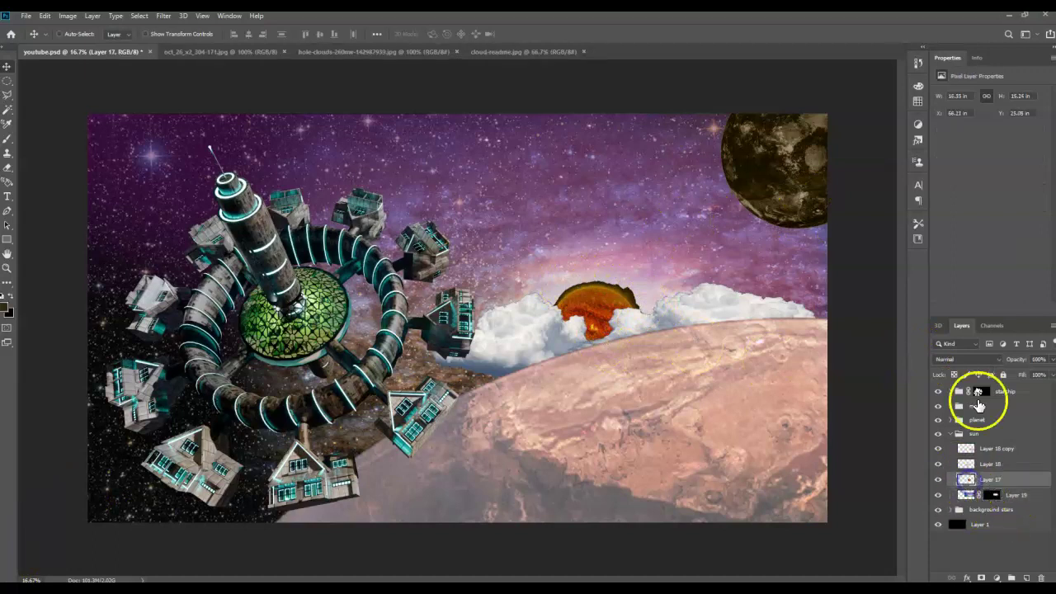
click(974, 359)
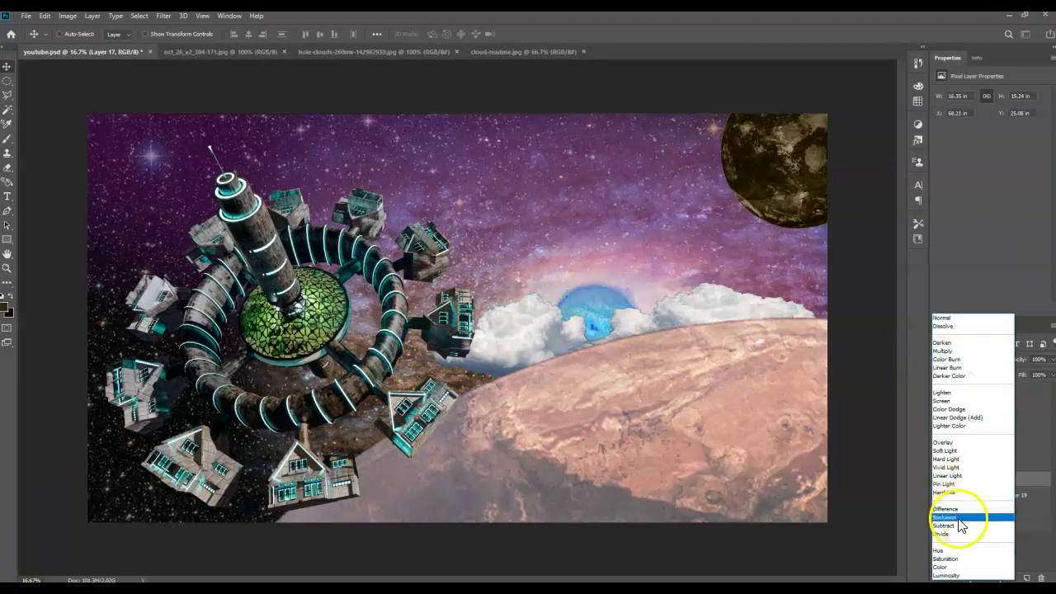
click(959, 517)
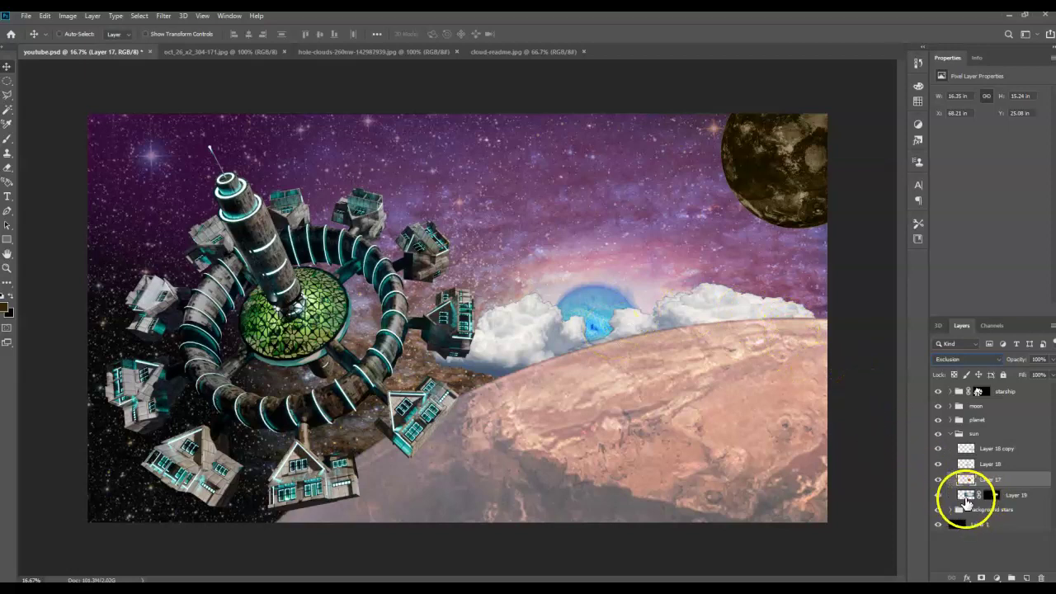
- Add an empty layer directly above Layer 19 and set the foreground color to white
click(966, 498)
click(1026, 578)
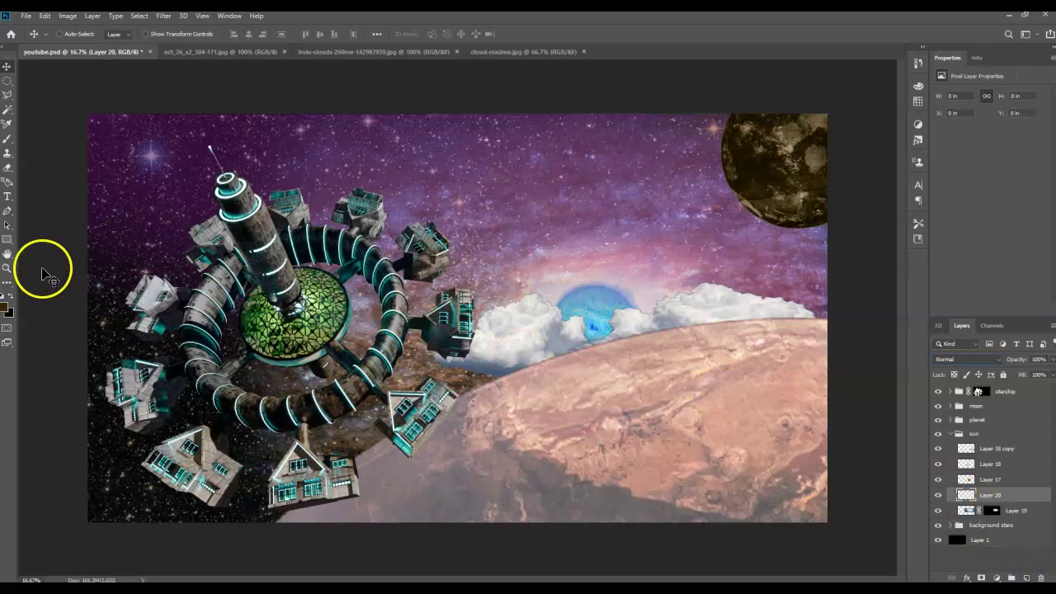
click(7, 304)
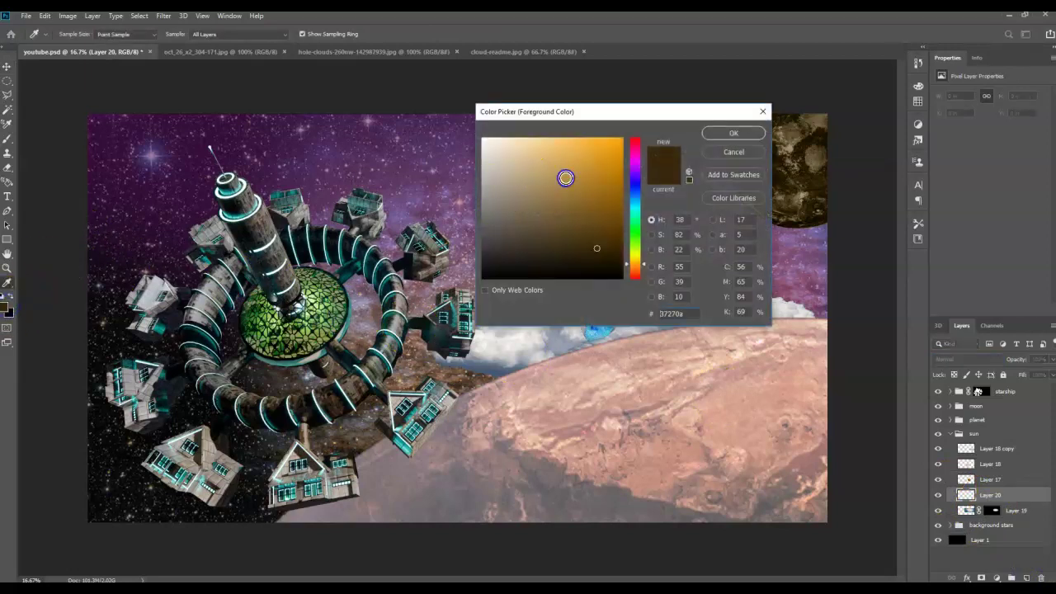
drag(565, 178, 461, 114)
click(721, 134)
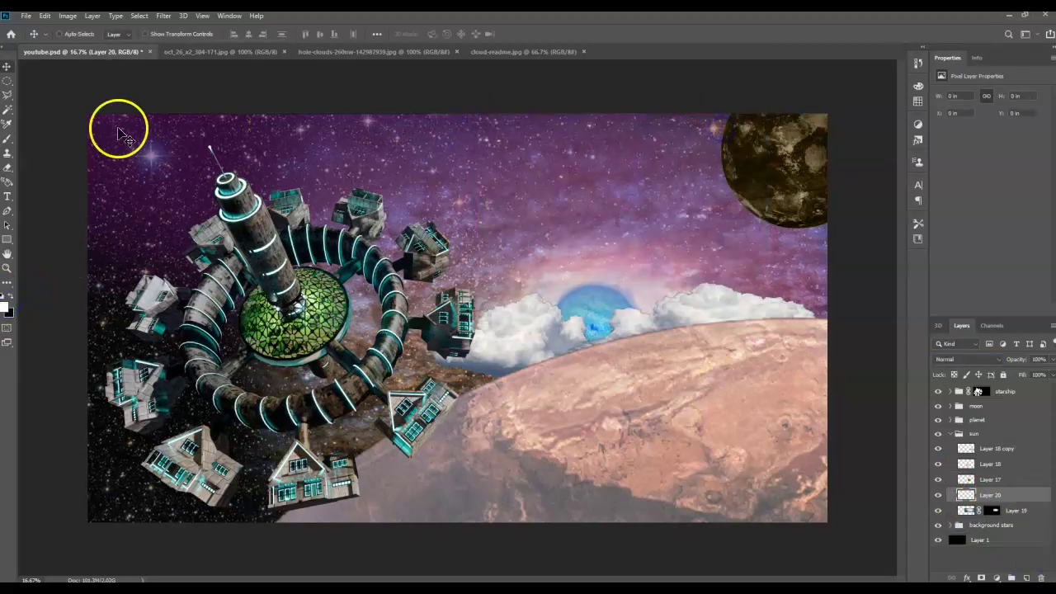
- Draw a wide elliptical selection about 24 by 6.4 in across the lower sun and the planet's horizon
click(7, 80)
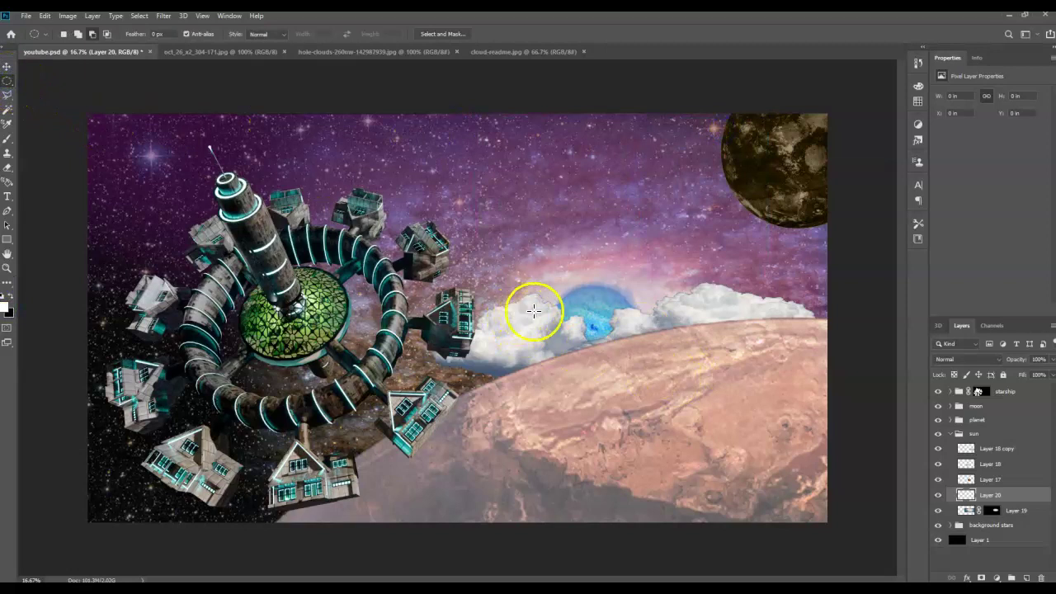
drag(544, 307, 697, 352)
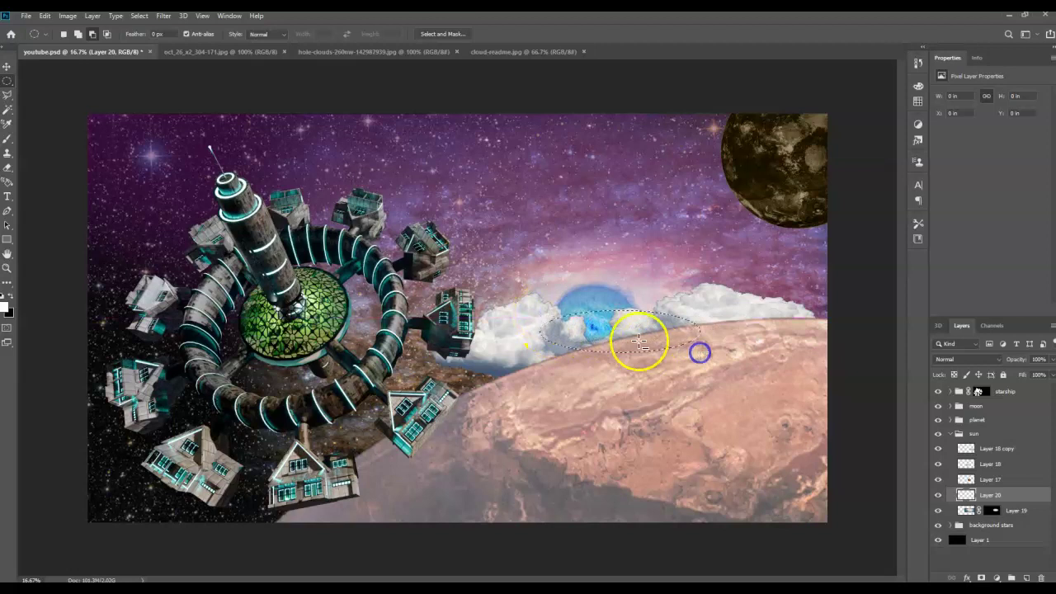
click(7, 66)
mouse_move(596, 325)
mouse_down()
mouse_move(569, 329)
mouse_move(588, 342)
mouse_up()
click(507, 226)
click(507, 226)
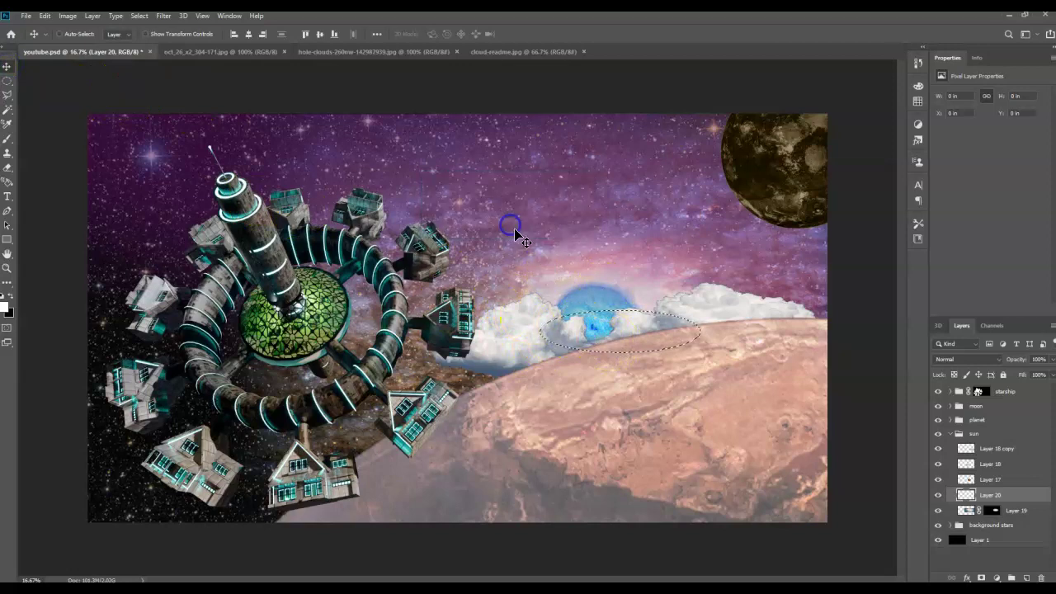
- Fill the elliptical selection on Layer 20 with white and shift it slightly left behind the sun
click(45, 15)
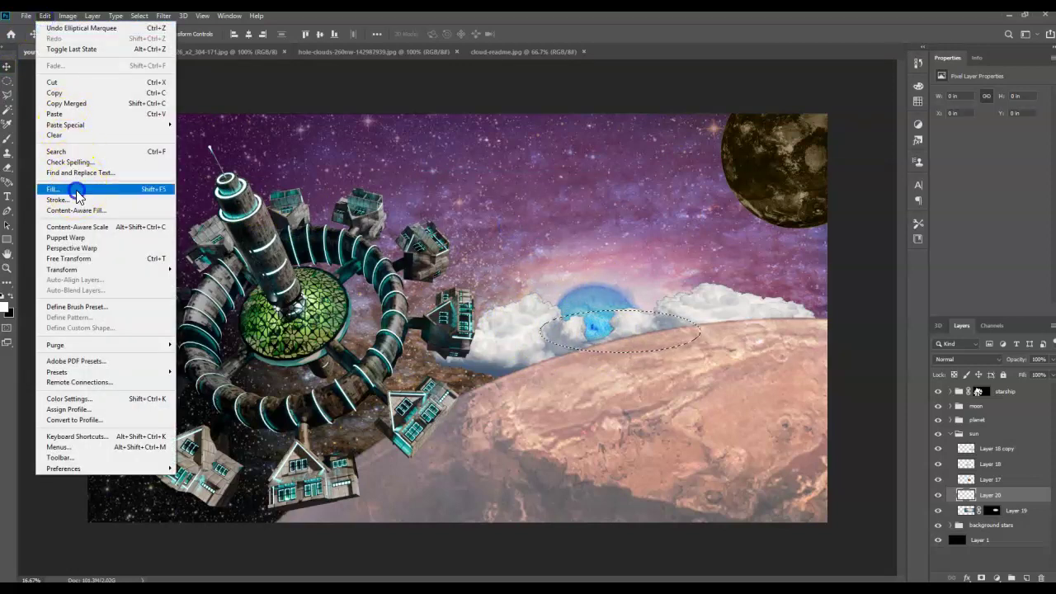
click(71, 193)
click(280, 169)
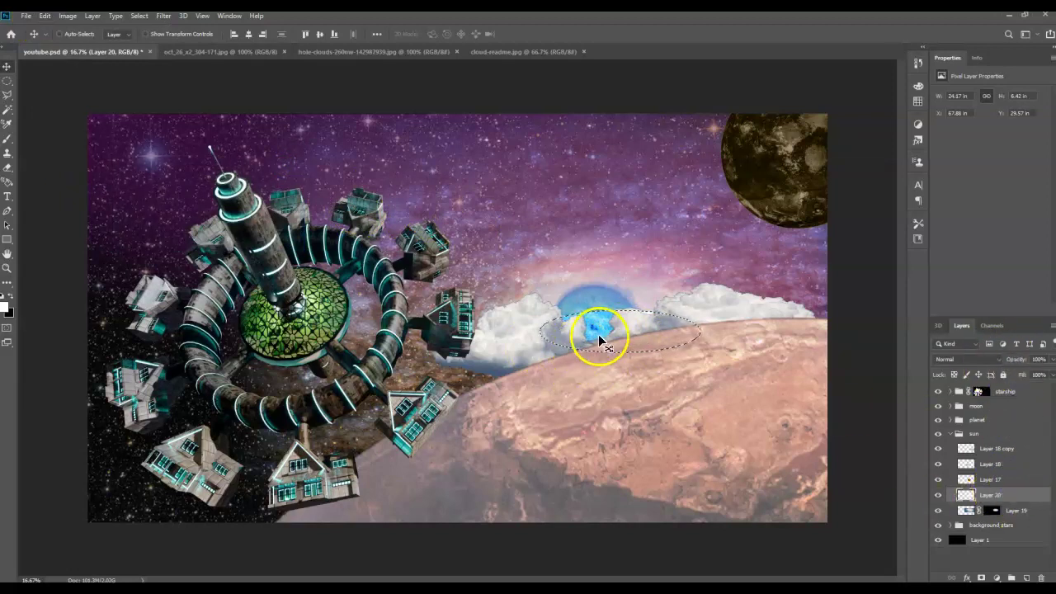
drag(577, 330, 576, 328)
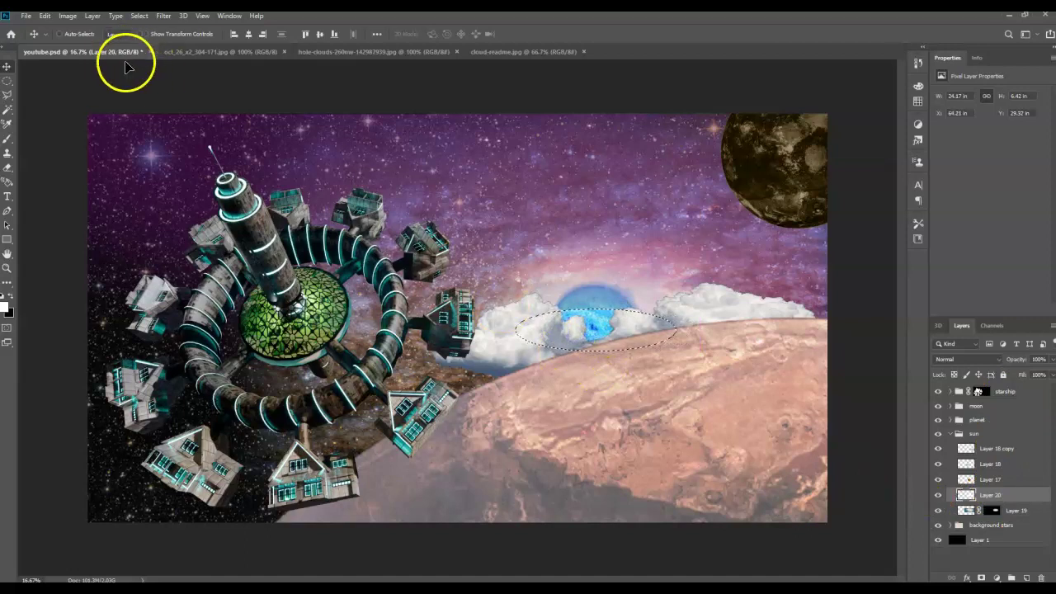
- Apply a Gaussian Blur with a 2.5 pixel radius to the white ellipse on Layer 20 and deselect it
click(163, 15)
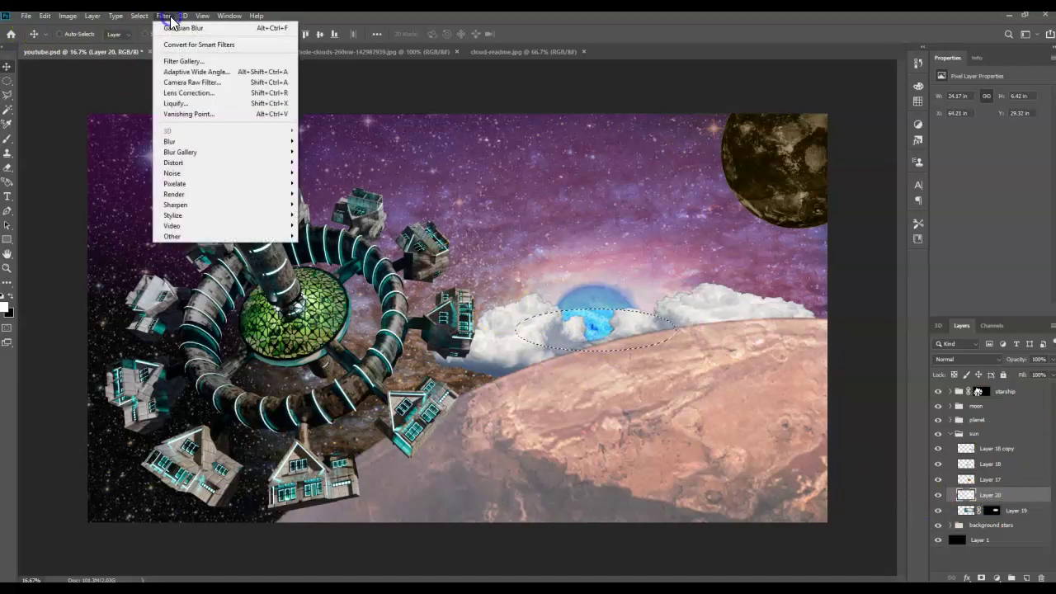
mouse_move(196, 141)
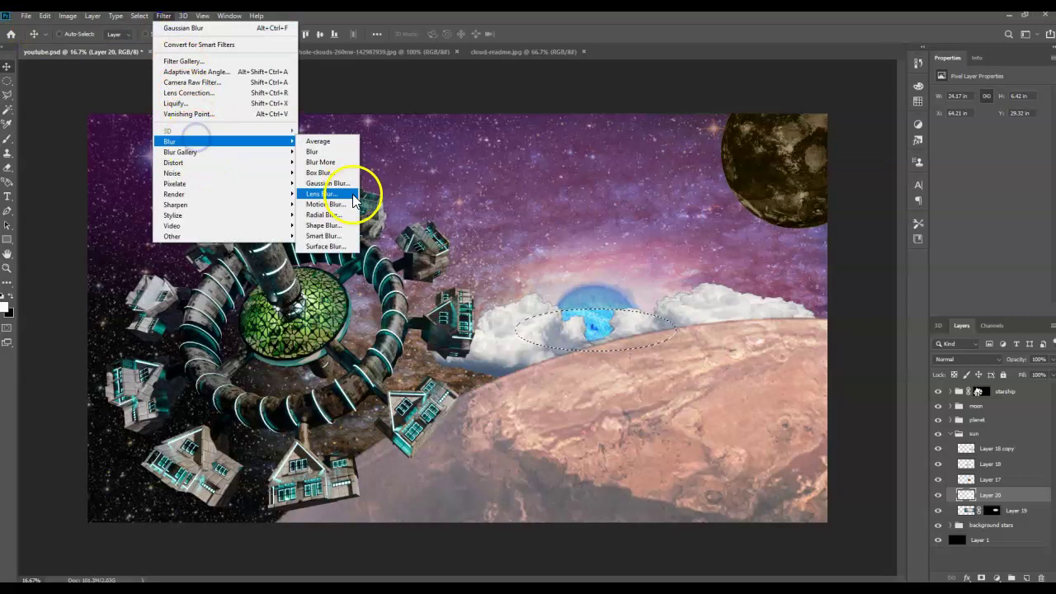
click(338, 184)
drag(953, 293, 915, 295)
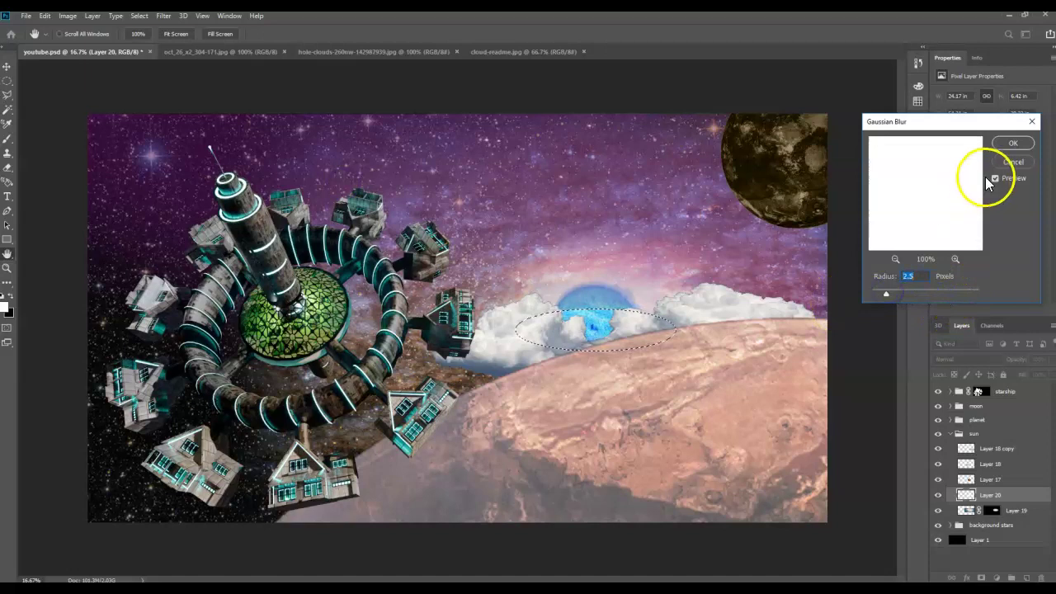
click(1004, 147)
key(ctrl+d)
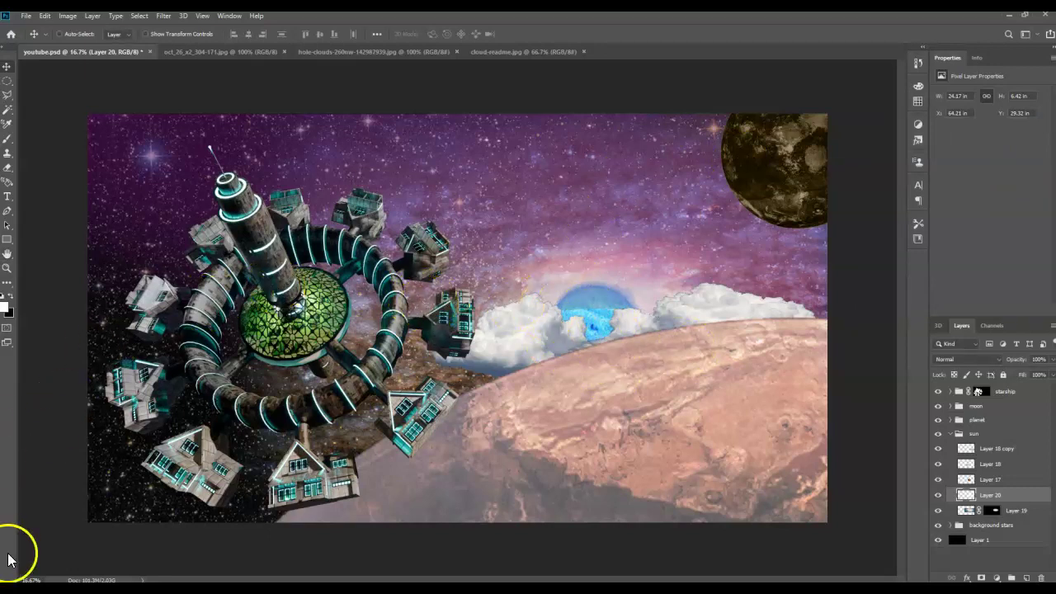
- Add an empty layer in the sun group and place it beneath Layer 19
ctrl+click(401, 400)
key(r)
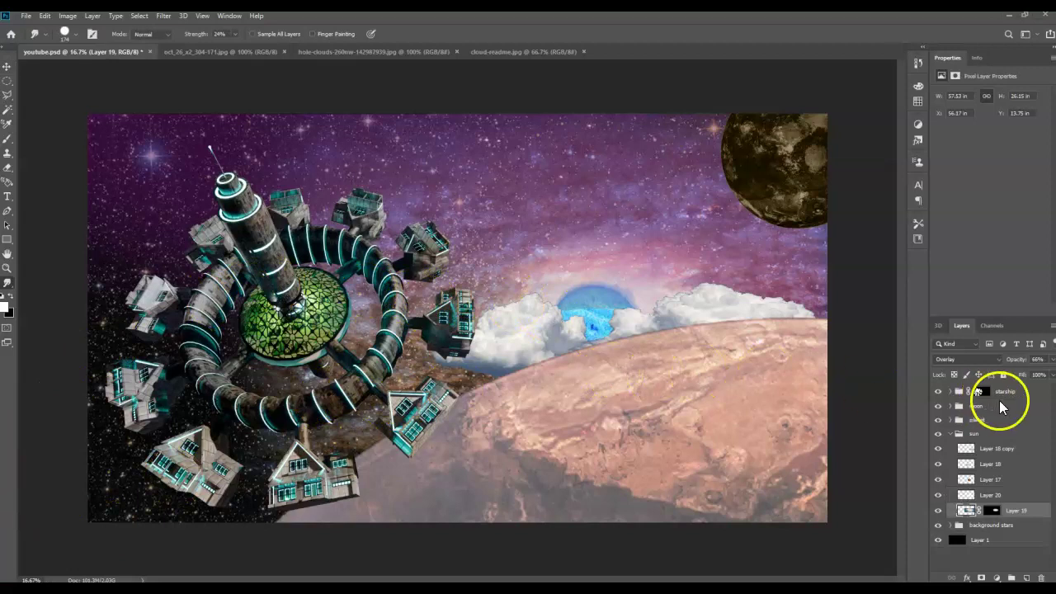
click(1027, 577)
drag(1022, 532, 970, 514)
drag(36, 193, 42, 153)
- Draw a large elliptical selection around the sun and clouds, about 63 by 26 in, and reposition it slightly lower
click(6, 80)
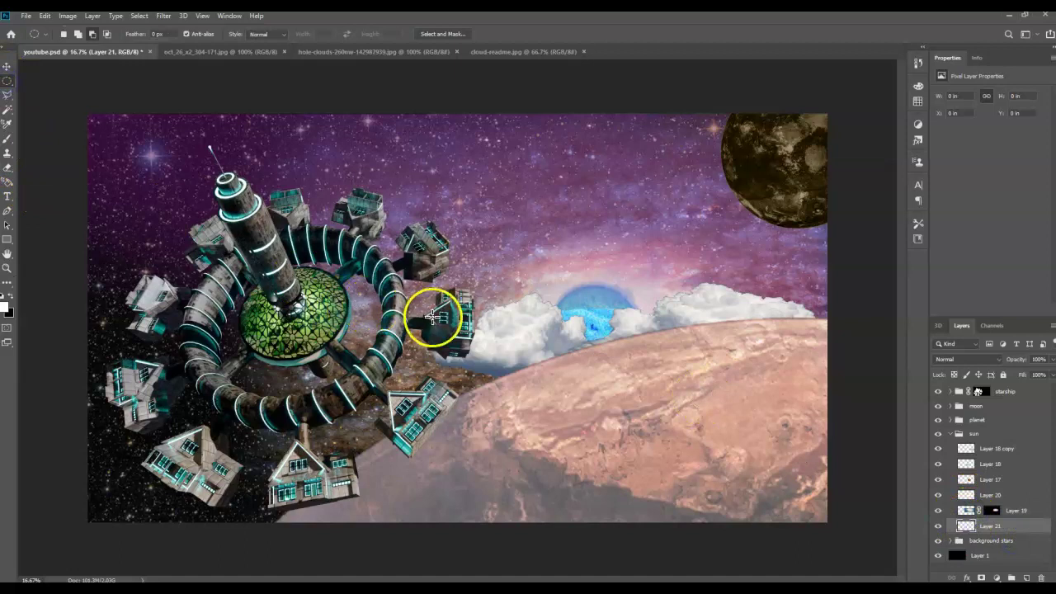
drag(437, 262, 819, 407)
mouse_move(590, 305)
mouse_down()
mouse_move(600, 314)
mouse_move(581, 303)
mouse_up()
drag(236, 106, 257, 140)
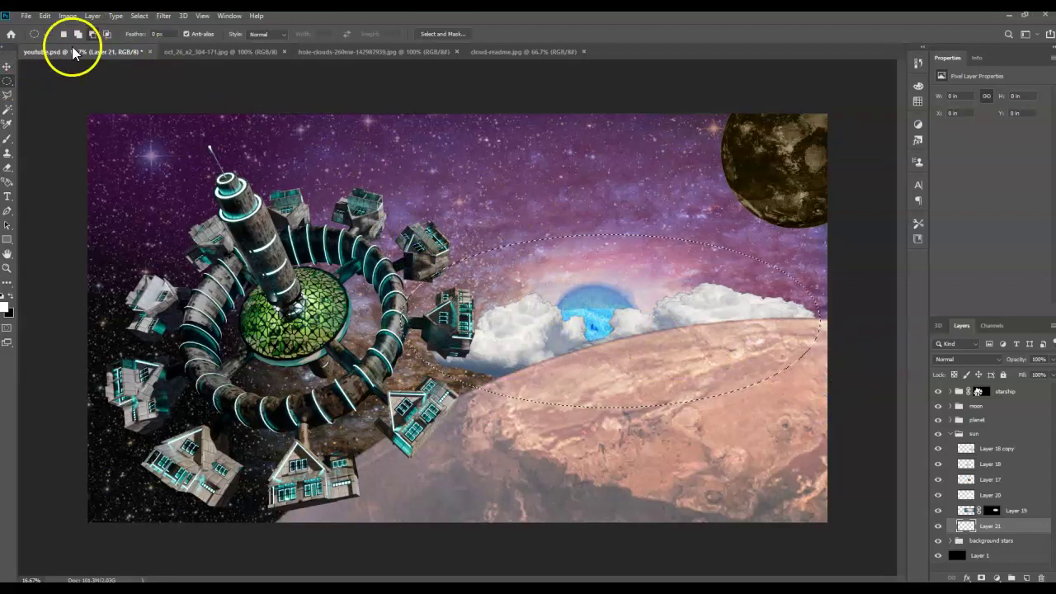
drag(579, 287, 576, 302)
- Fill the large elliptical selection on Layer 21 with white
click(47, 17)
click(76, 190)
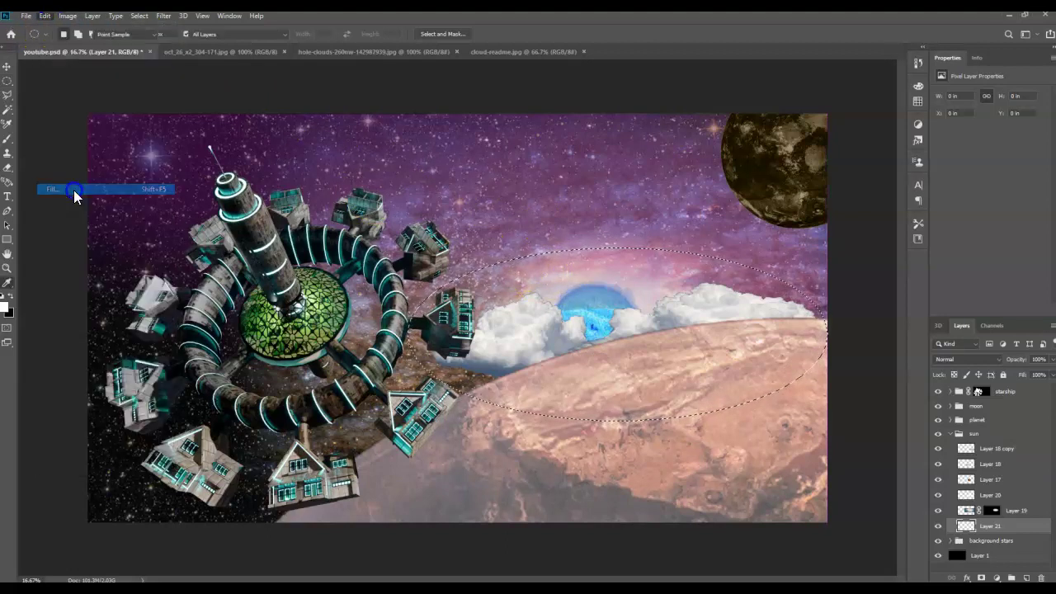
click(282, 172)
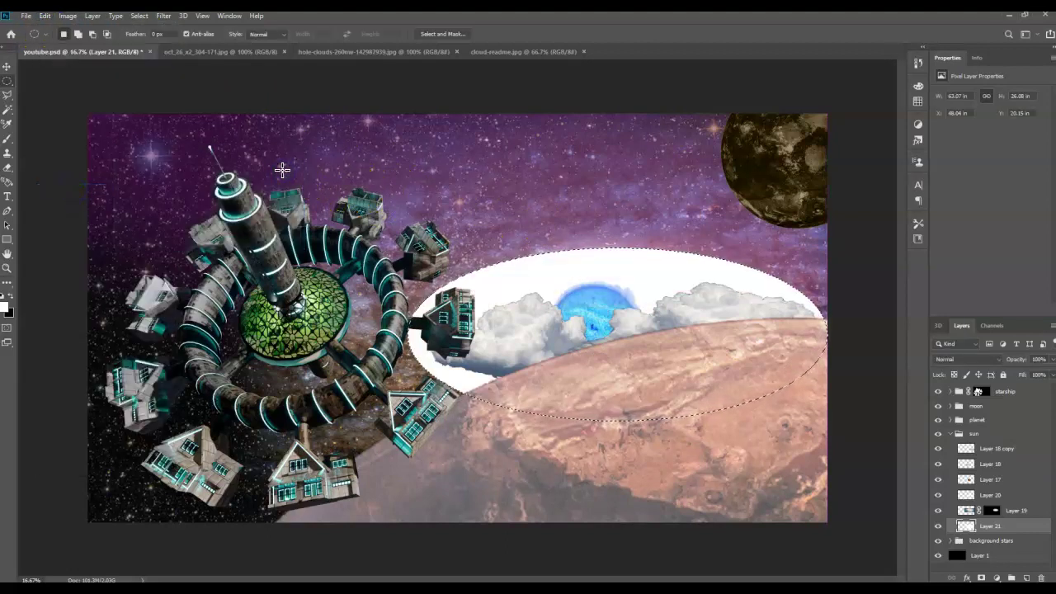
- Start smudging the white ellipse with the Smudge tool and Kyle's Concept Brushes - All Purpose brush at 174 px, and clear the selection
click(8, 286)
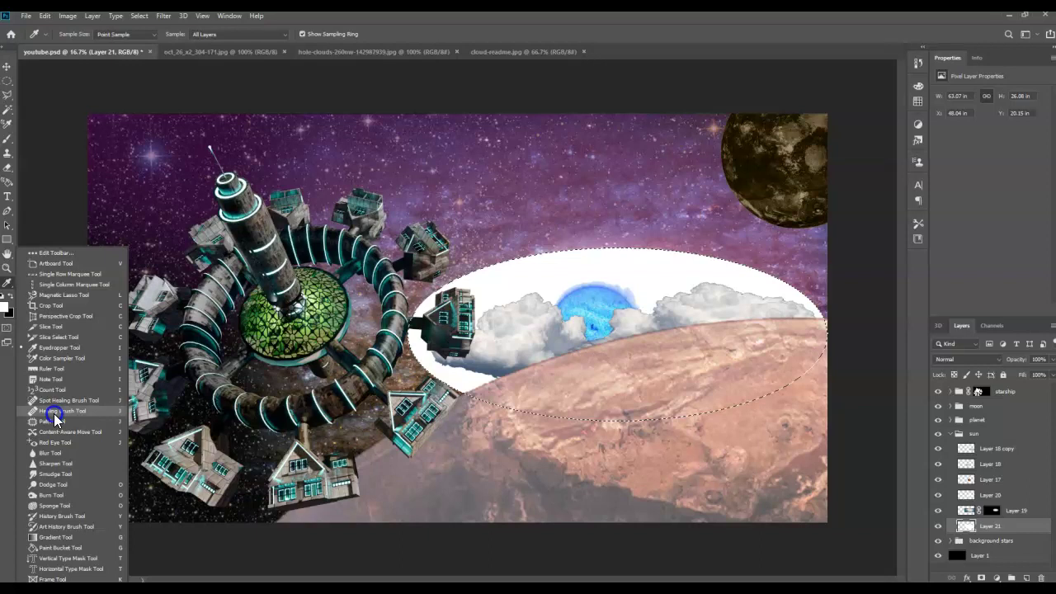
click(60, 476)
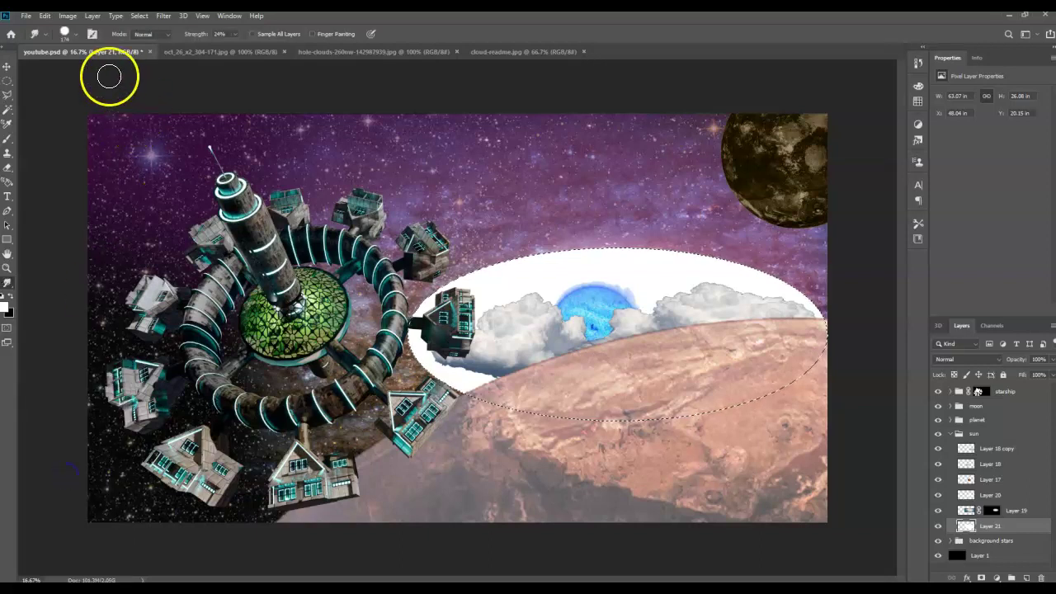
click(80, 33)
click(37, 117)
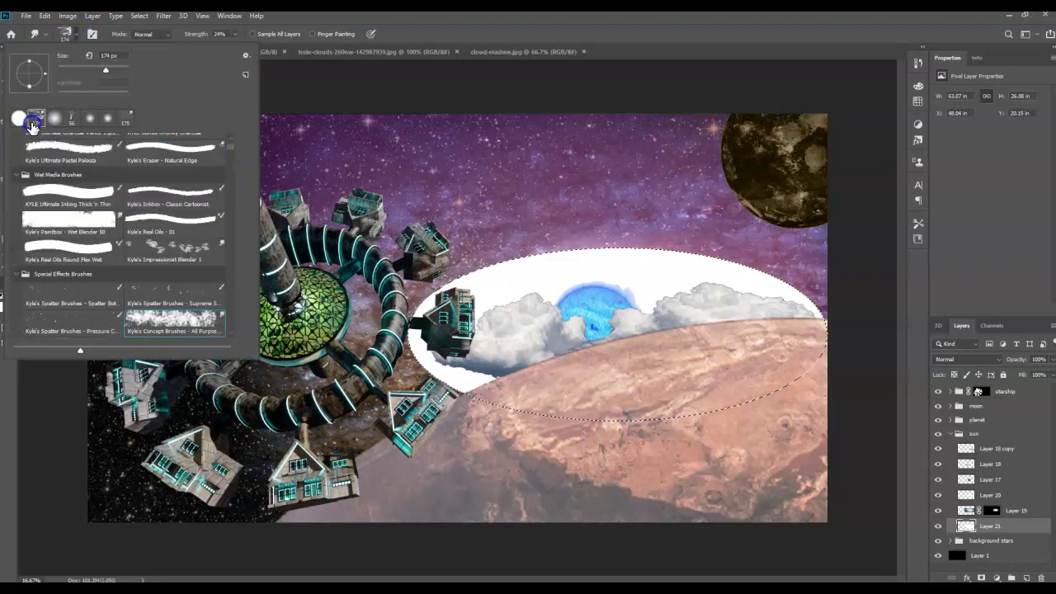
click(503, 278)
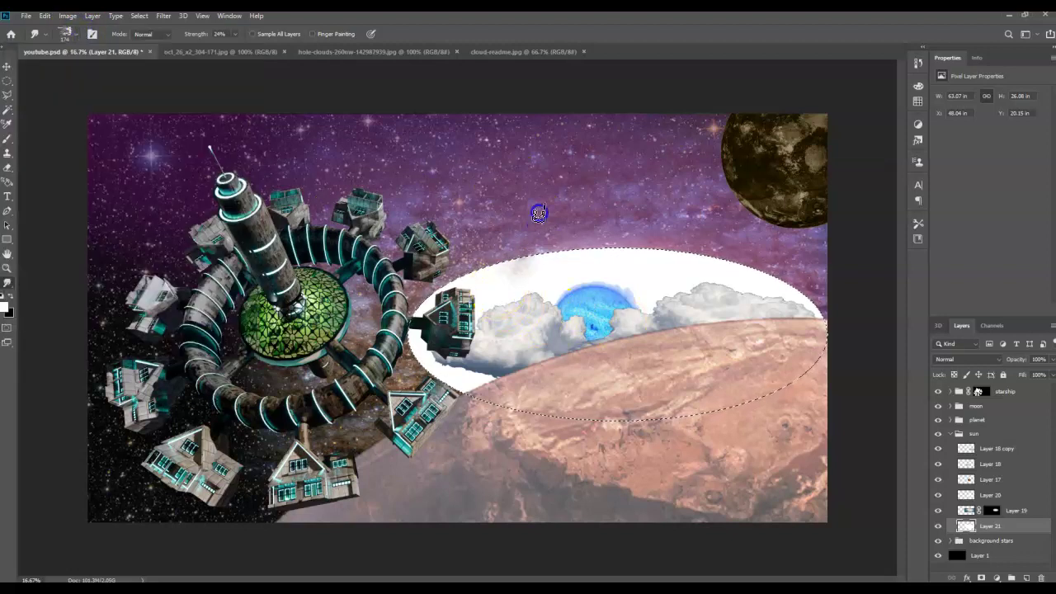
key(ctrl+d)
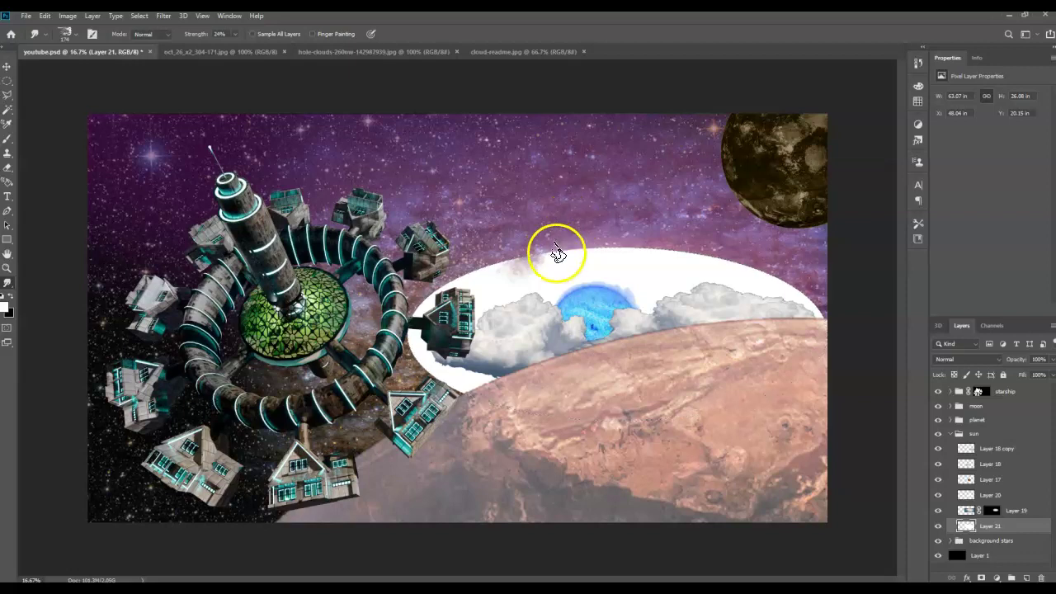
- Smudge the rim of the white ellipse on Layer 21 into soft, cloudy haze along its upper curve and both ends
drag(571, 241, 577, 224)
drag(626, 257, 628, 185)
mouse_move(470, 281)
mouse_down()
mouse_move(541, 233)
mouse_move(508, 271)
mouse_move(628, 252)
mouse_move(642, 285)
mouse_up()
drag(703, 217, 688, 266)
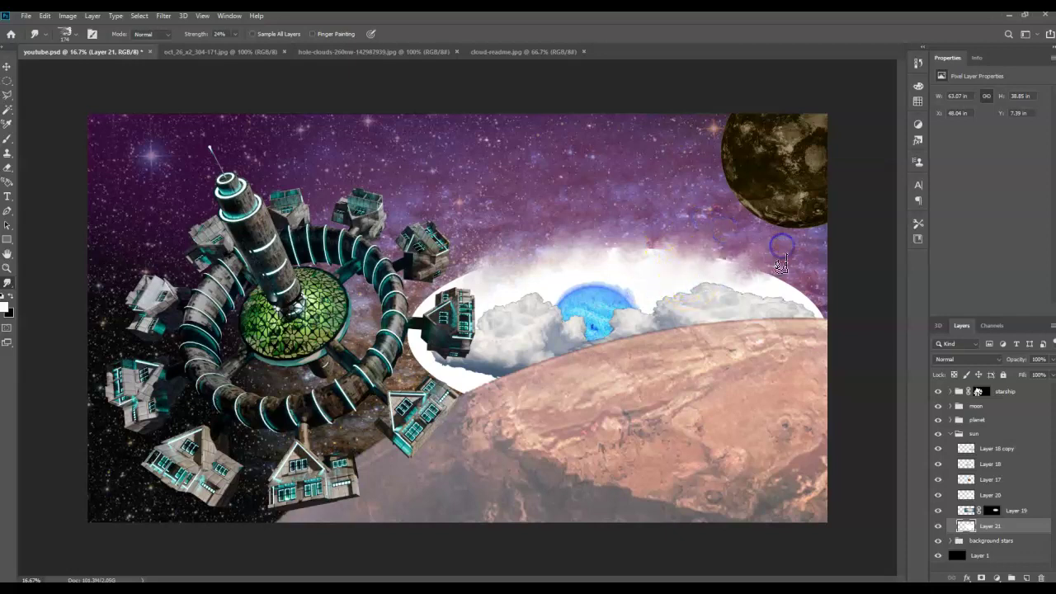
drag(817, 275, 691, 312)
mouse_move(602, 281)
mouse_down()
mouse_move(562, 251)
mouse_move(434, 295)
mouse_move(429, 335)
mouse_move(417, 332)
mouse_move(466, 379)
mouse_move(433, 381)
mouse_move(430, 352)
mouse_move(464, 397)
mouse_move(448, 377)
mouse_up()
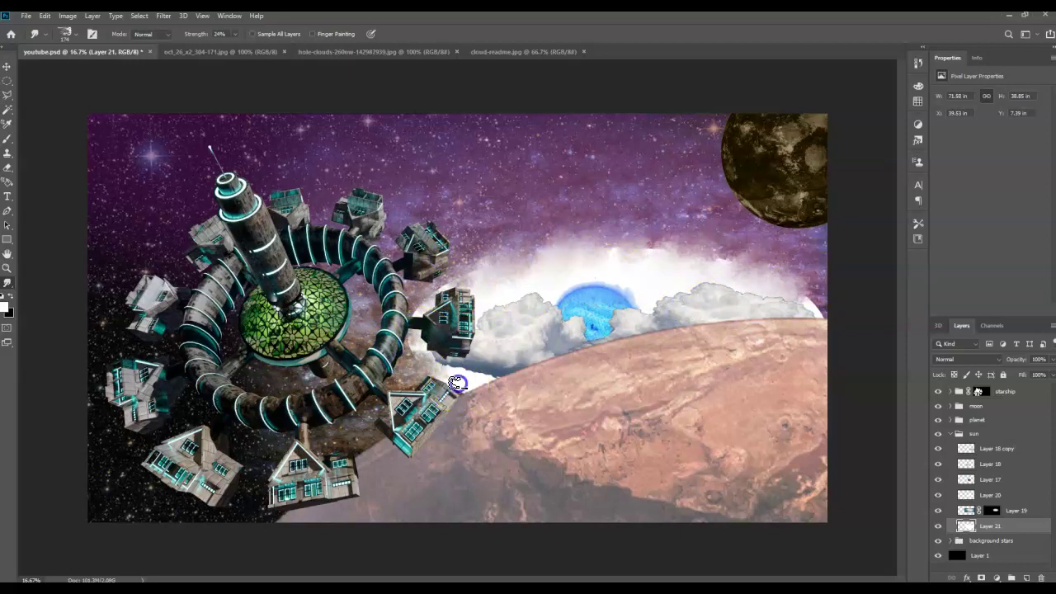
- Smudge the white haze upward into streaks above the sun with a 174 px Hard Round brush, and soften its edge near the horizon
click(73, 35)
click(39, 120)
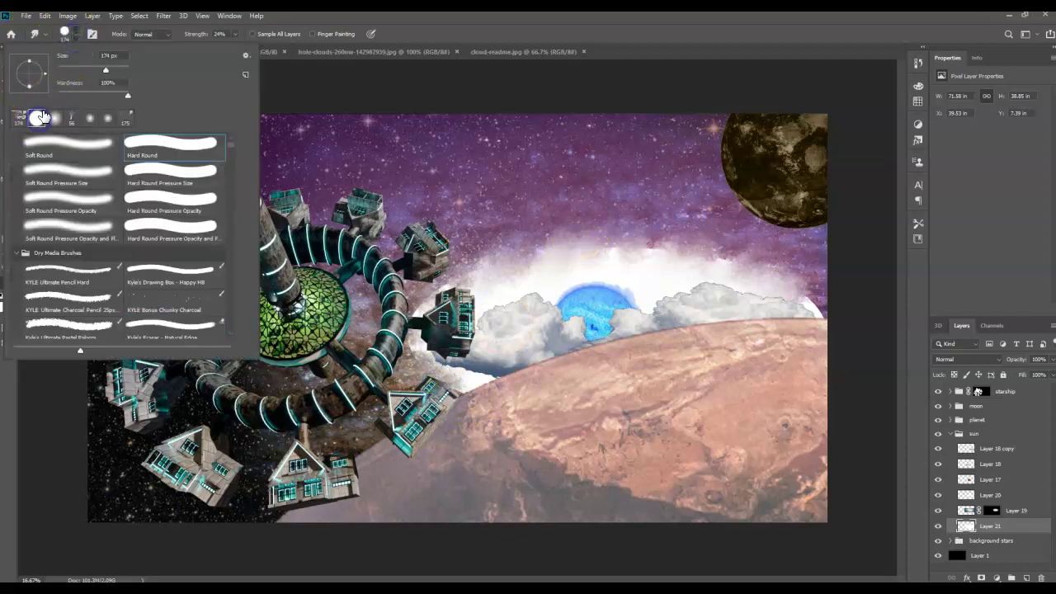
click(612, 200)
mouse_move(612, 167)
mouse_down()
mouse_move(619, 236)
mouse_move(663, 118)
mouse_move(702, 245)
mouse_move(665, 250)
mouse_move(656, 144)
mouse_up()
mouse_move(670, 220)
mouse_down()
mouse_move(735, 278)
mouse_move(723, 262)
mouse_up()
mouse_move(702, 225)
mouse_down()
mouse_move(726, 214)
mouse_move(754, 155)
mouse_up()
mouse_move(569, 125)
mouse_down()
mouse_move(548, 267)
mouse_move(478, 137)
mouse_move(492, 281)
mouse_up()
mouse_move(557, 204)
mouse_down()
mouse_move(549, 209)
mouse_move(560, 138)
mouse_up()
drag(591, 259, 589, 115)
mouse_move(592, 243)
mouse_down()
mouse_move(569, 196)
mouse_move(567, 242)
mouse_move(570, 174)
mouse_up()
mouse_move(597, 212)
mouse_down()
mouse_move(569, 137)
mouse_move(592, 124)
mouse_up()
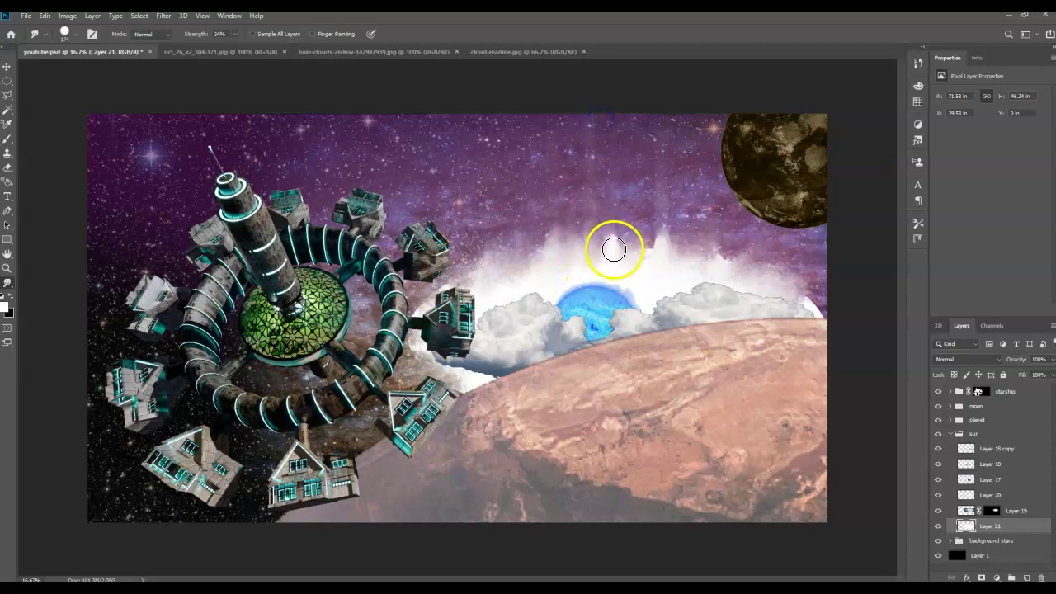
mouse_move(599, 254)
mouse_down()
mouse_move(583, 139)
mouse_move(593, 226)
mouse_move(589, 122)
mouse_up()
drag(563, 239, 561, 165)
mouse_move(648, 271)
mouse_down()
mouse_move(630, 178)
mouse_move(635, 259)
mouse_move(652, 148)
mouse_up()
drag(574, 252, 486, 191)
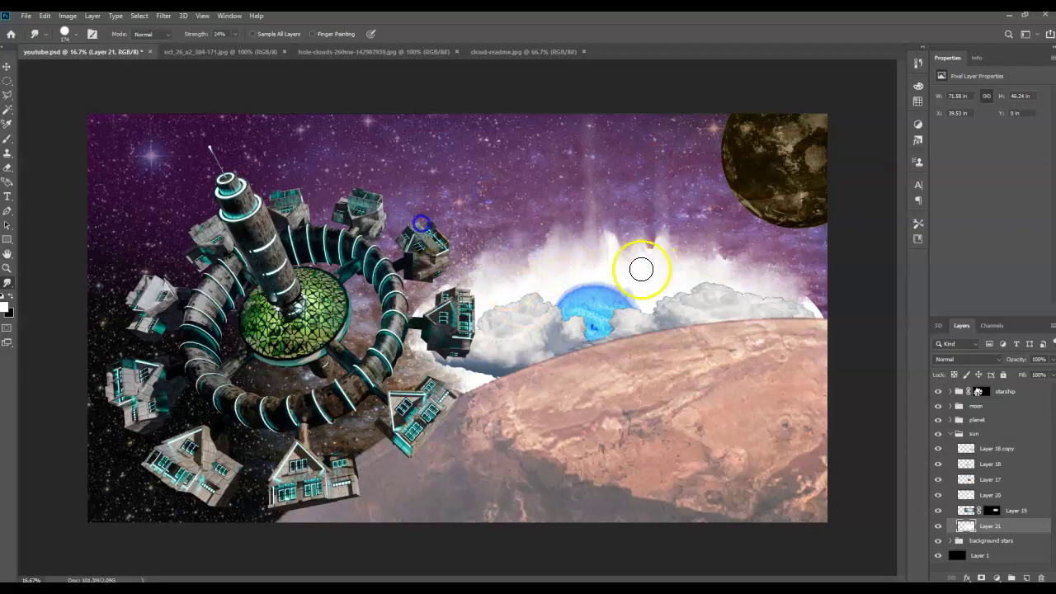
drag(788, 302, 830, 302)
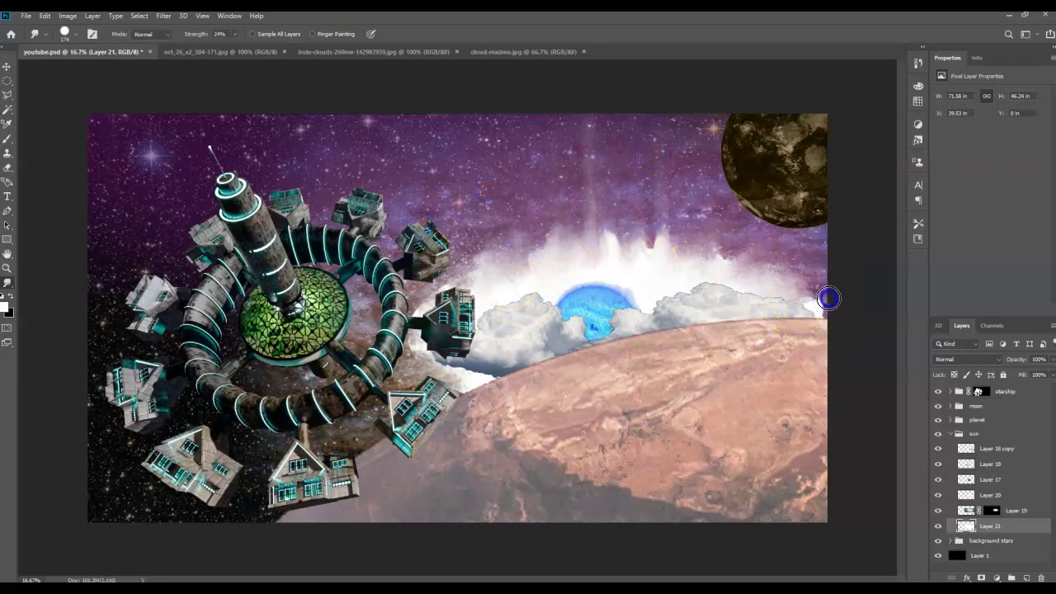
drag(690, 278, 635, 266)
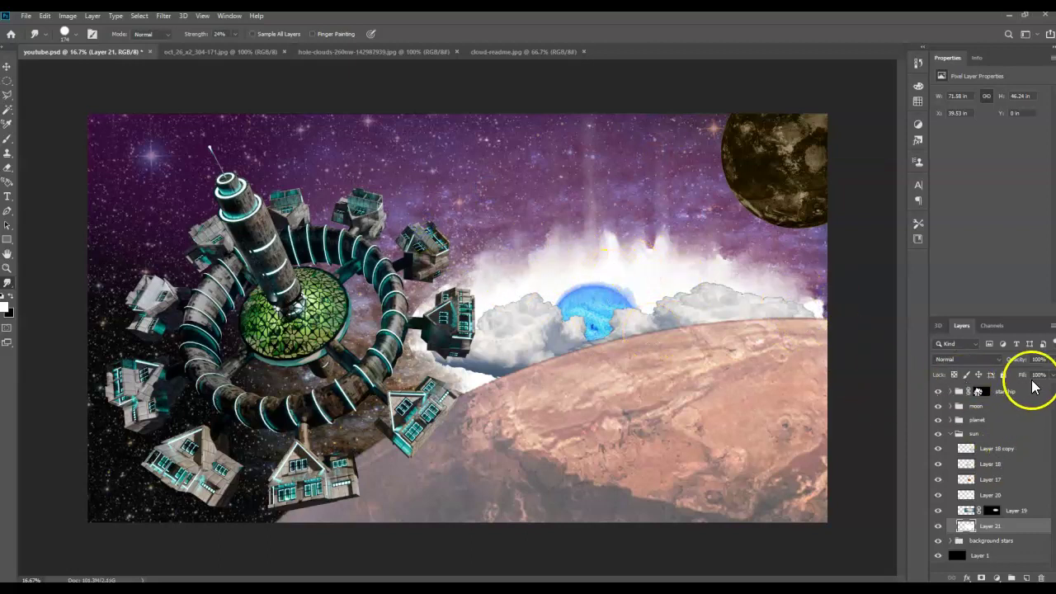
- Set the opacity of Layer 21 to 25%
mouse_move(1037, 374)
mouse_down()
mouse_move(1008, 374)
mouse_move(1019, 378)
mouse_up()
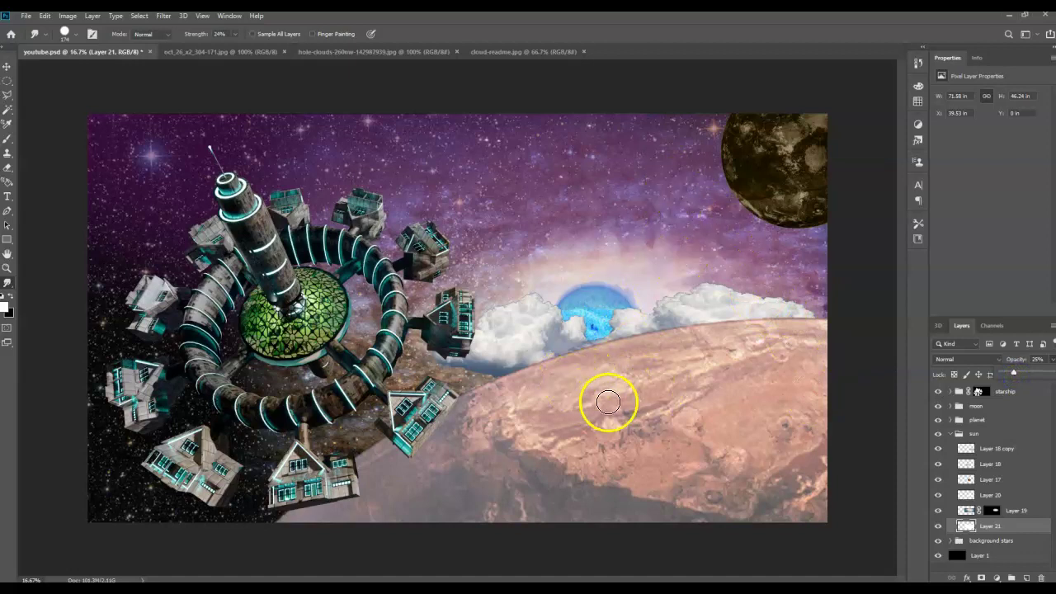
drag(584, 303, 601, 318)
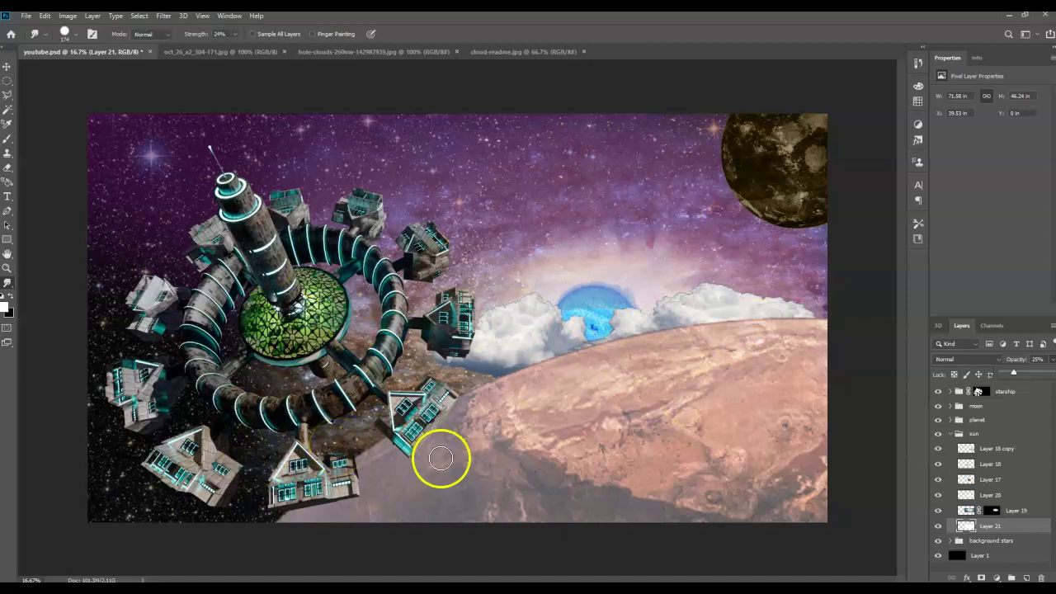
- Expand the planet and moon groups to review their layers
click(961, 433)
click(950, 433)
click(951, 433)
click(950, 421)
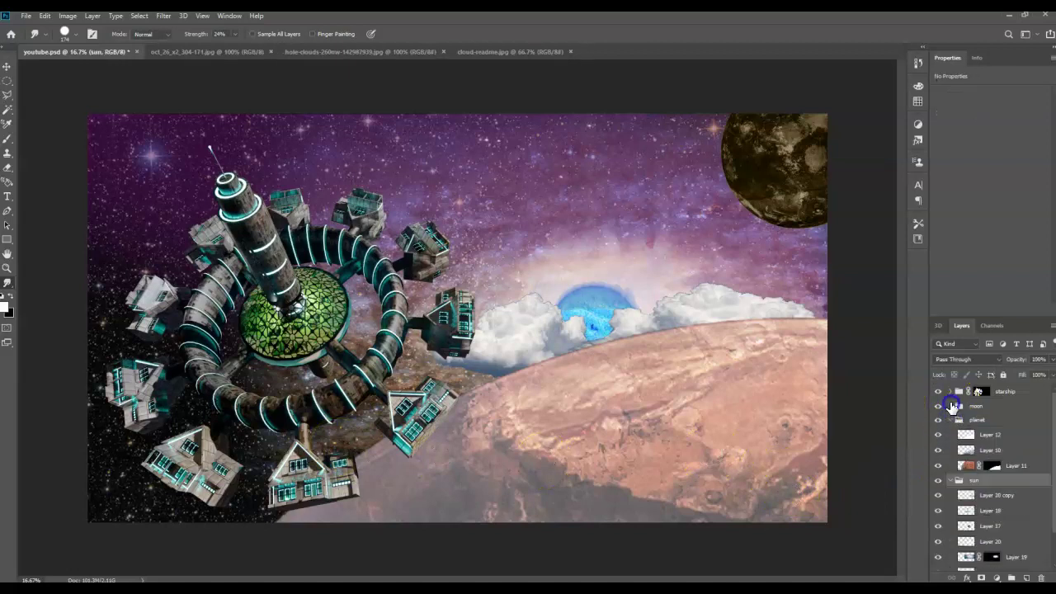
click(950, 406)
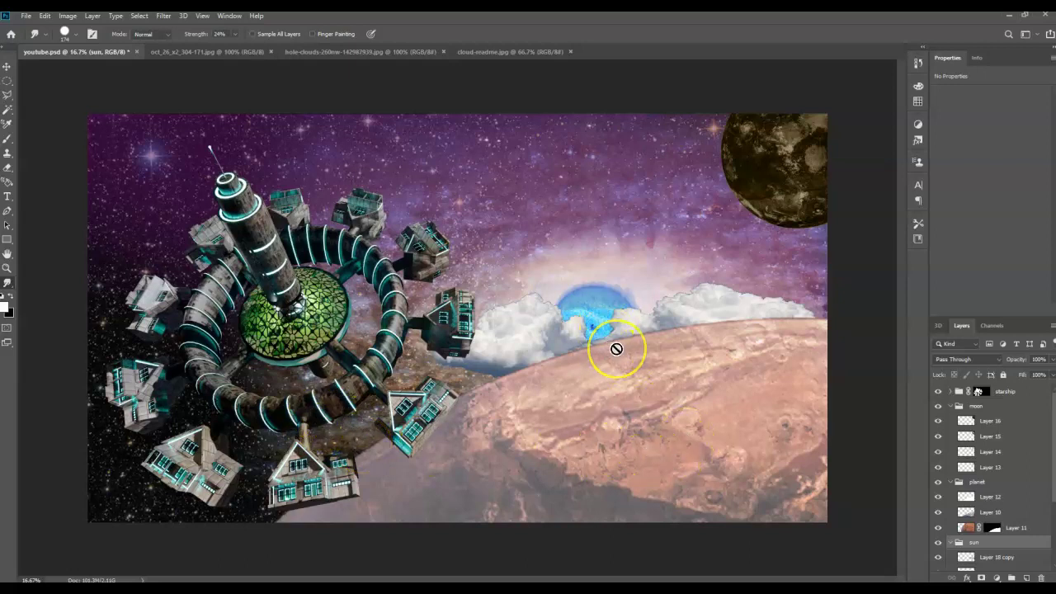
- Review the color overlay group in the other layered composite and return to the layers of youtube.psd
click(35, 515)
drag(1006, 503, 946, 500)
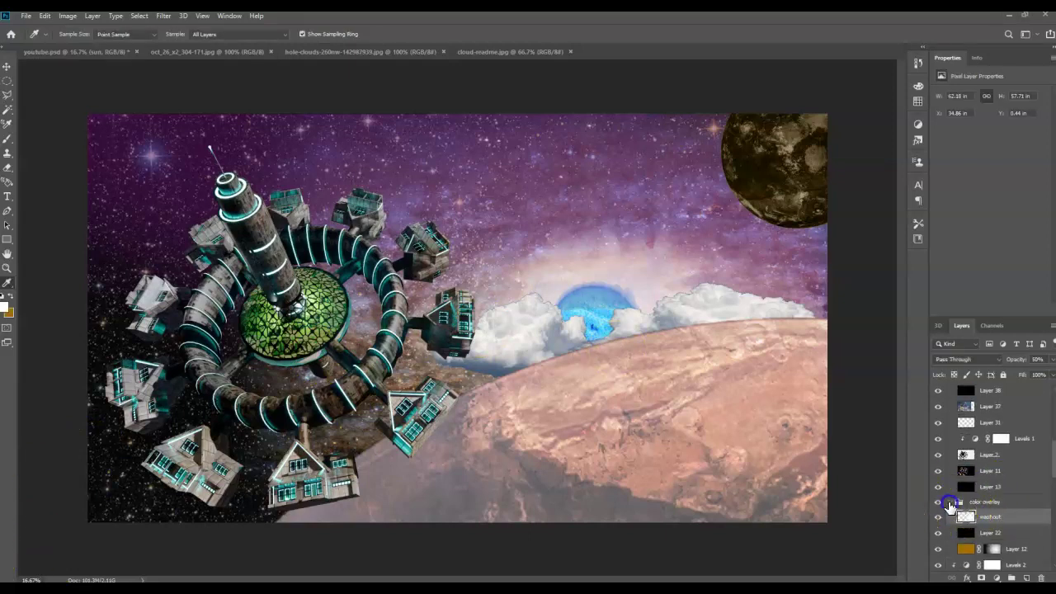
click(999, 498)
scroll(1007, 504, down, 2)
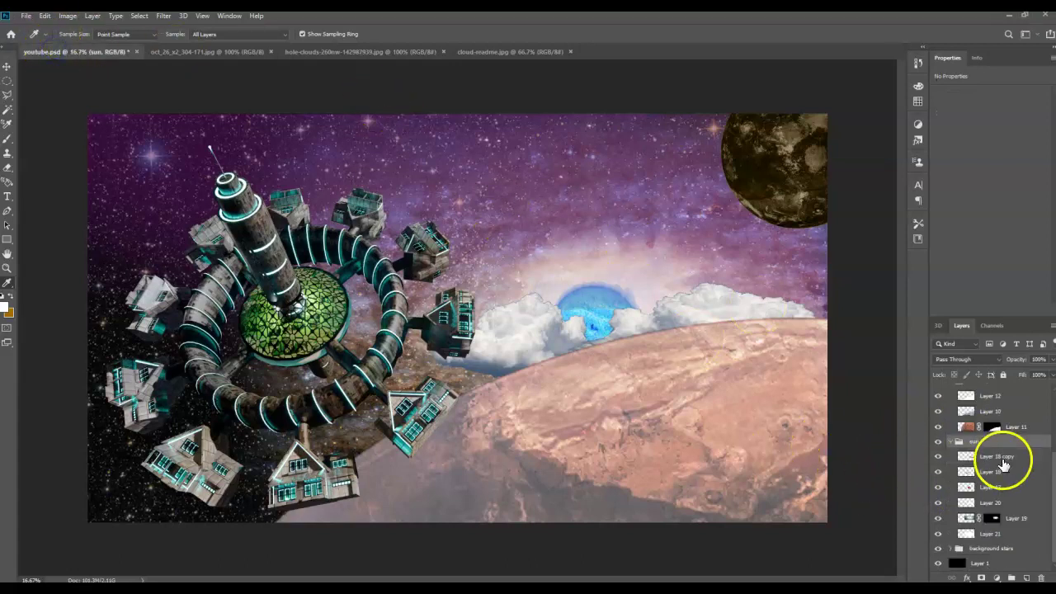
scroll(948, 518, down, 3)
ctrl+click(954, 486)
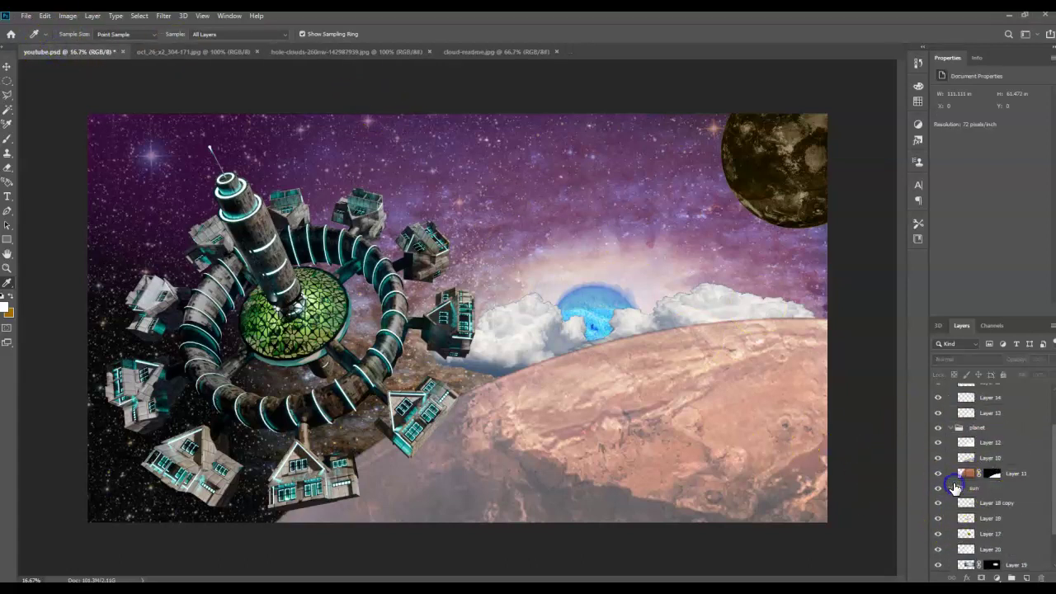
- Collapse the planet and moon groups and create a group named "color work" directly above the moon group
click(952, 428)
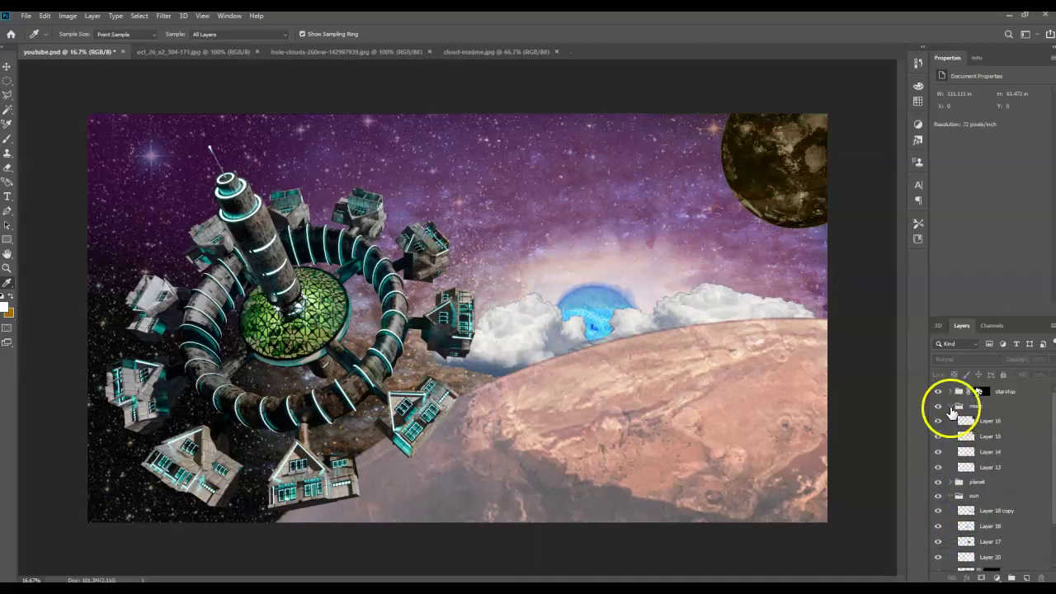
click(951, 406)
click(986, 406)
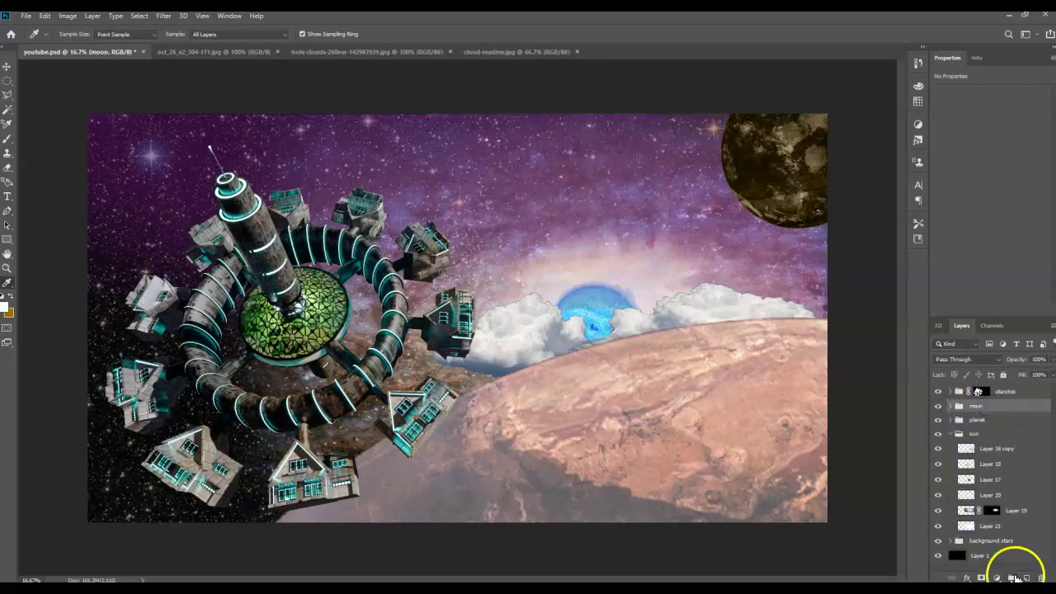
click(1013, 577)
double_click(976, 409)
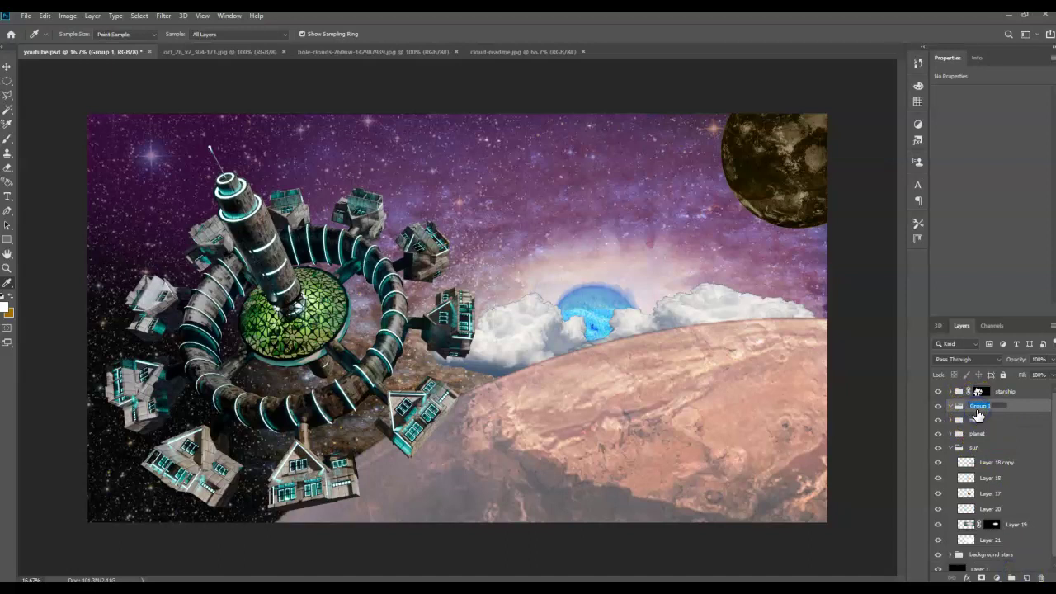
text(color work)
key(Return)
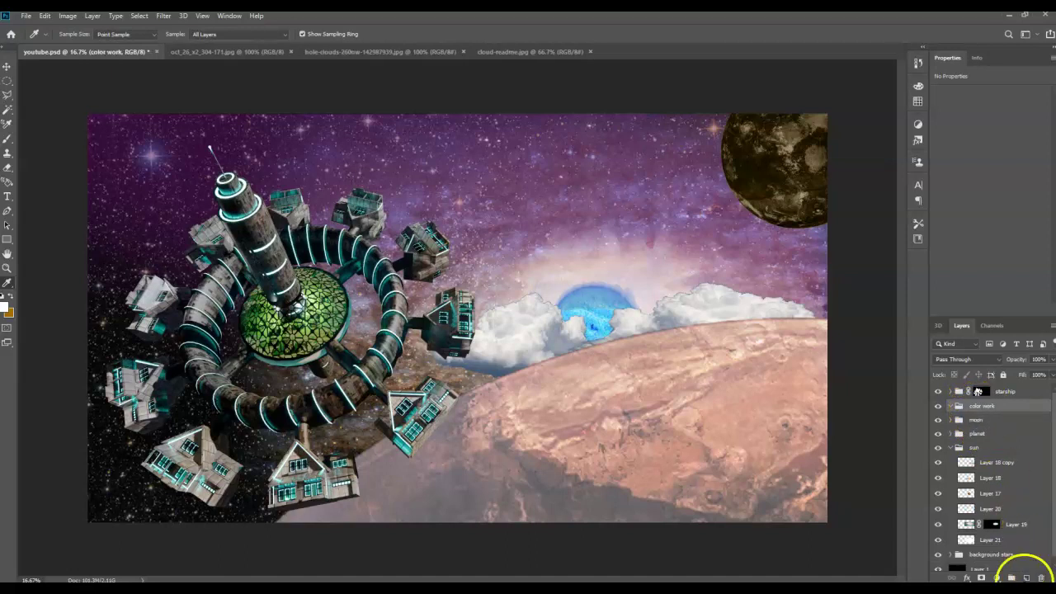
- Add a new layer in the color work group and fill the whole canvas with the brown background color, a56f00
click(1022, 578)
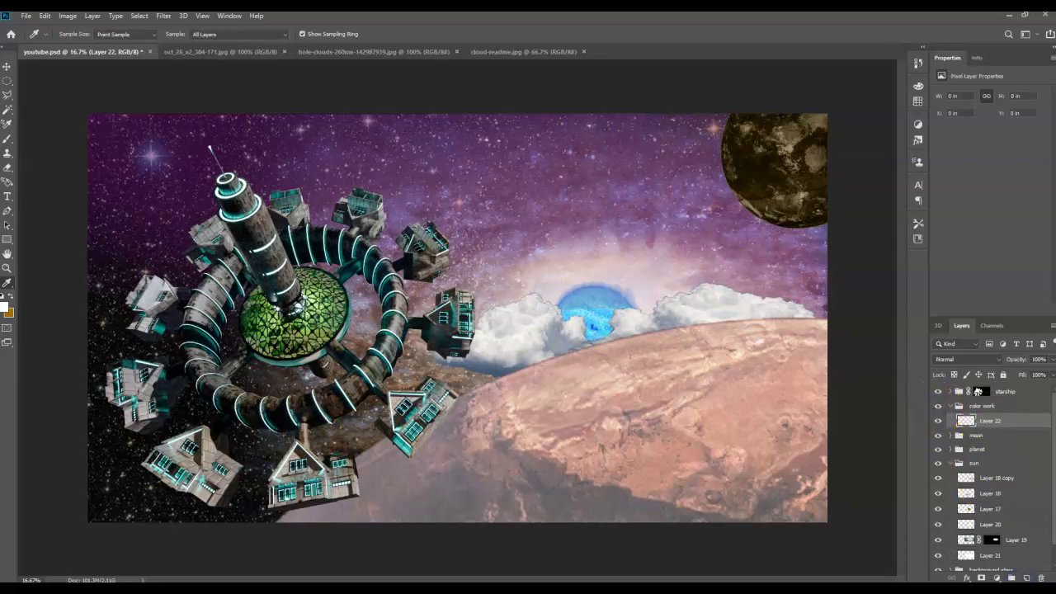
click(11, 317)
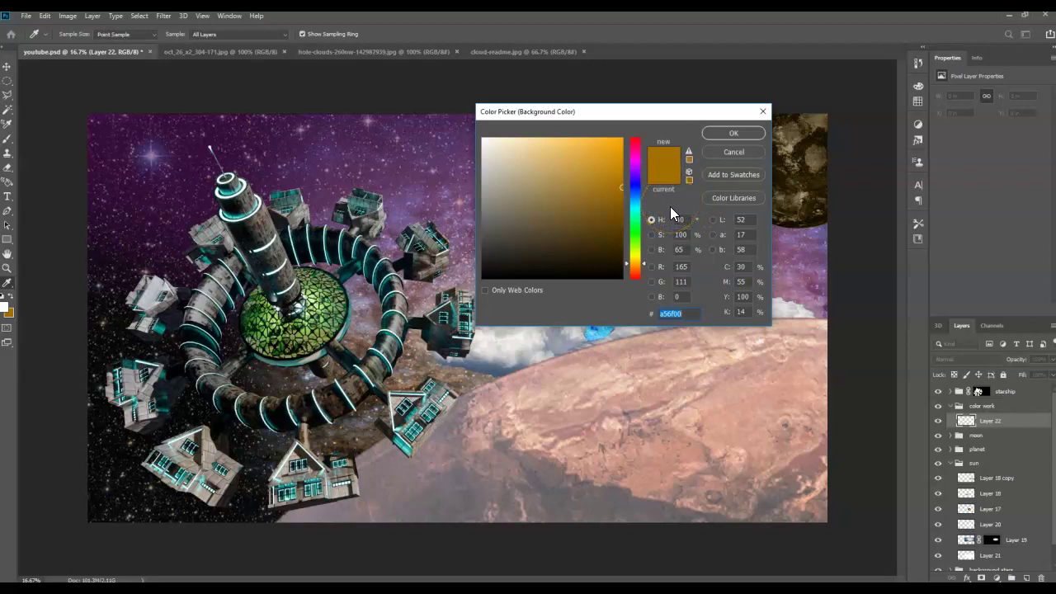
click(747, 153)
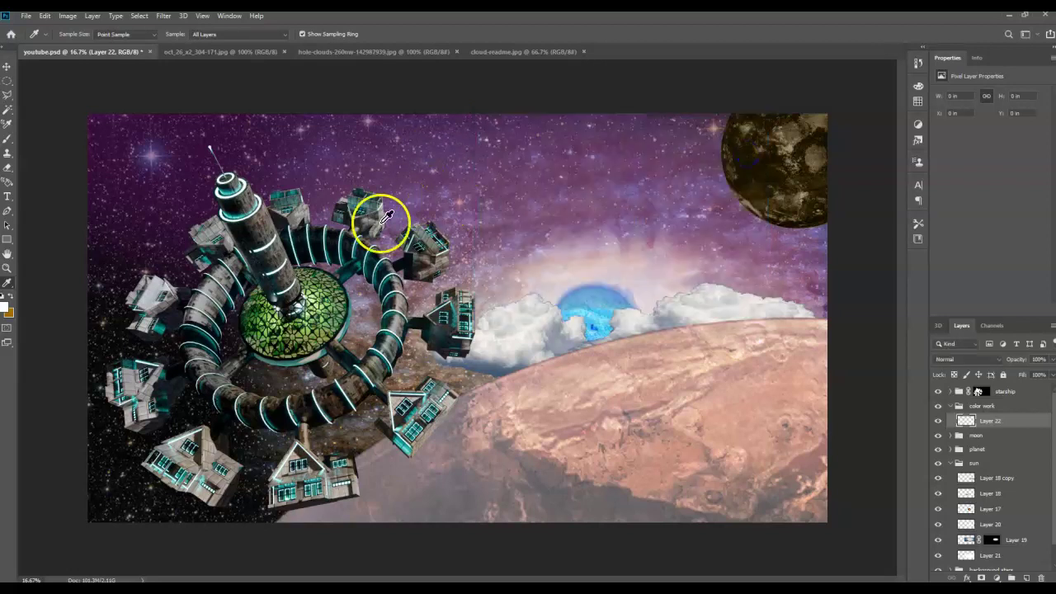
key(ctrl+a)
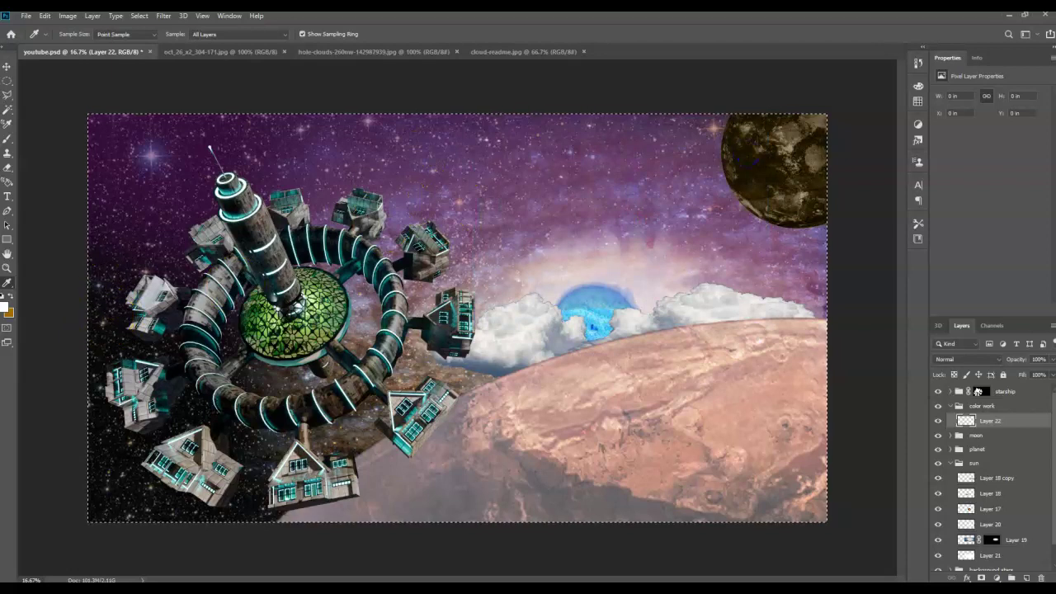
click(46, 16)
click(53, 189)
click(247, 171)
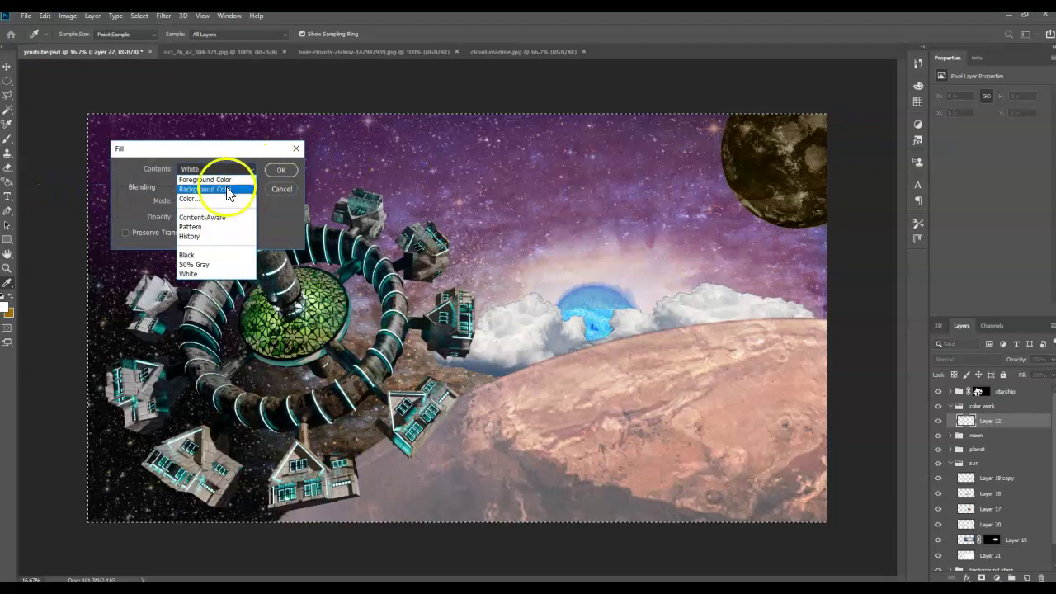
click(228, 190)
click(281, 170)
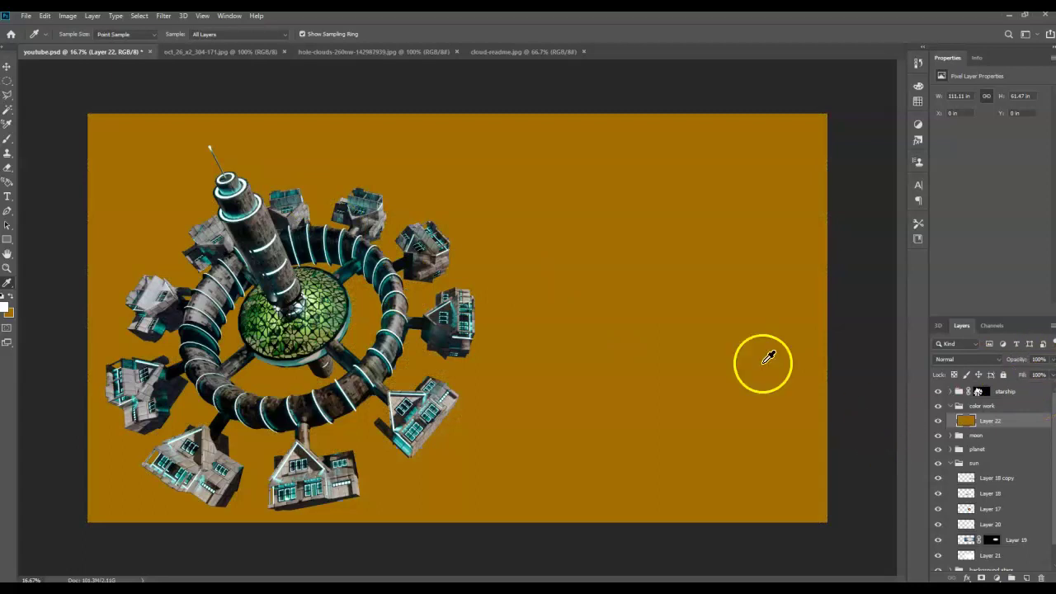
- Set the brown Layer 22 to the Color blend mode at 30% opacity
click(952, 359)
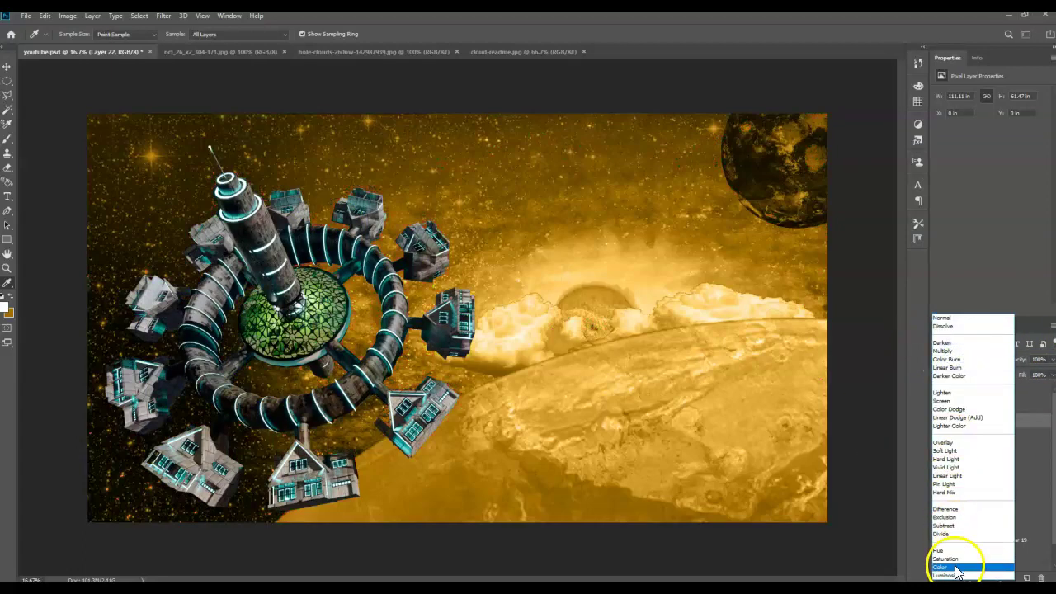
click(957, 568)
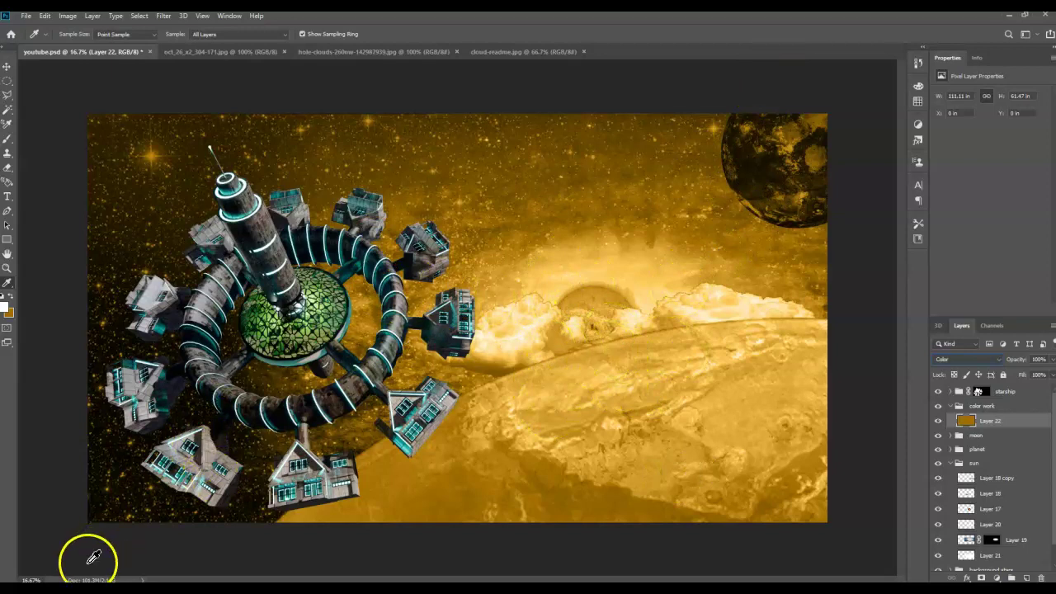
scroll(978, 391, down, 1)
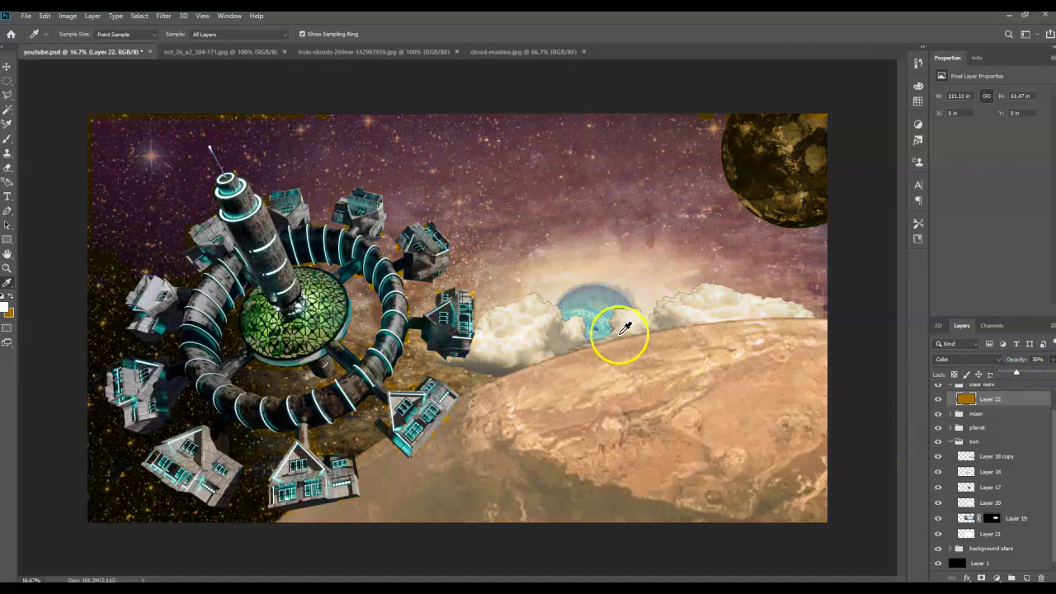
scroll(1015, 453, up, 1)
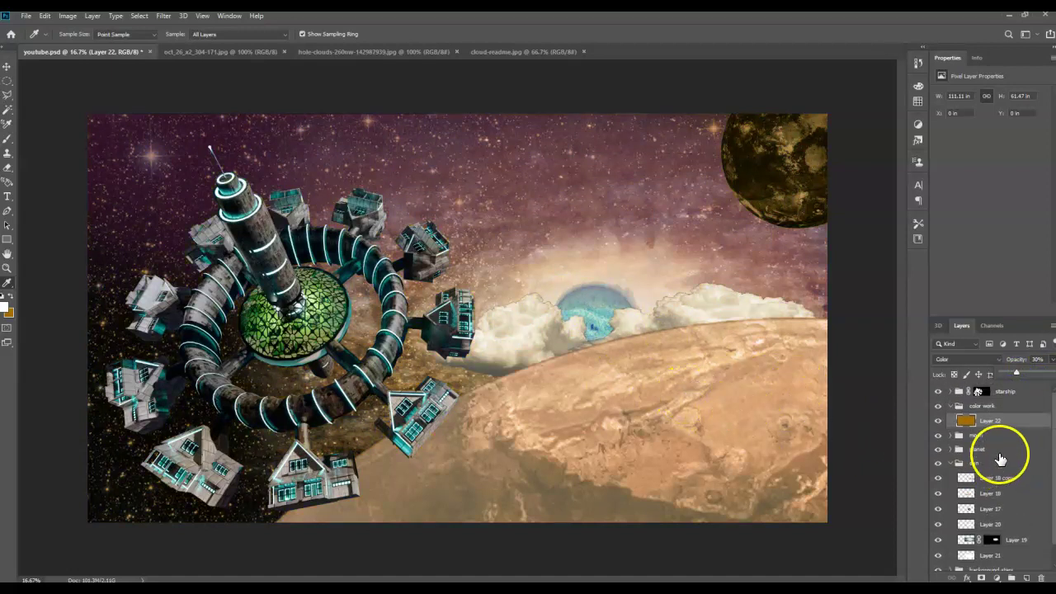
- Add a layer mask to Layer 22 and ready the Gradient tool with a black-to-white gradient
click(981, 578)
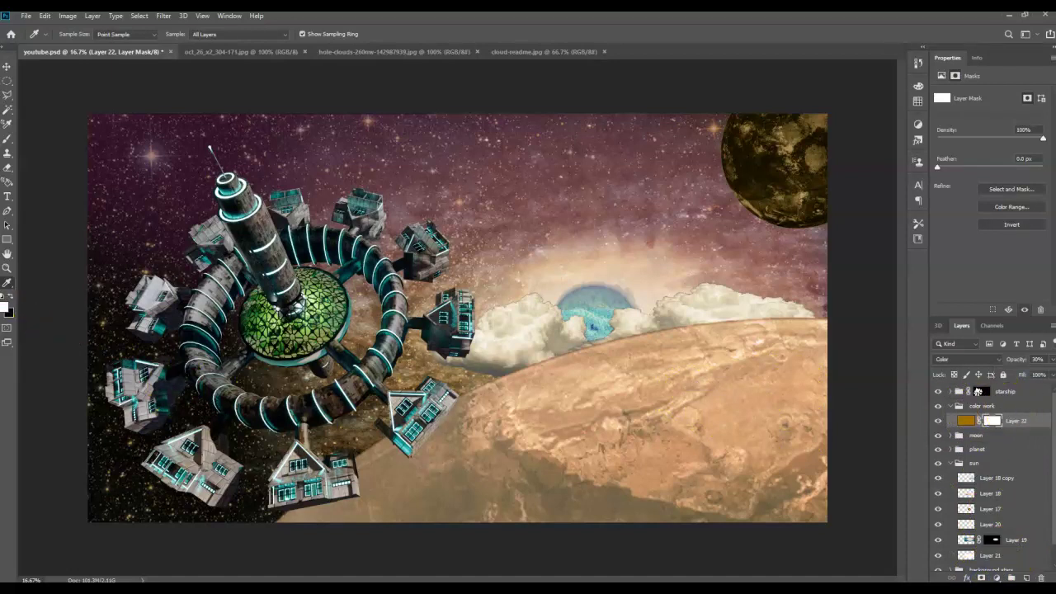
click(9, 284)
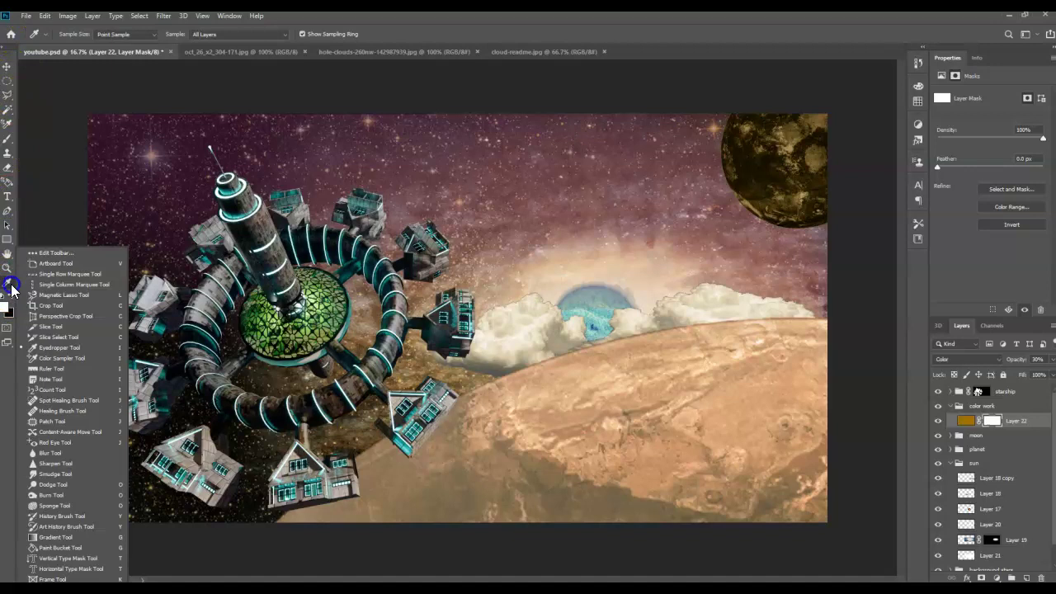
click(72, 536)
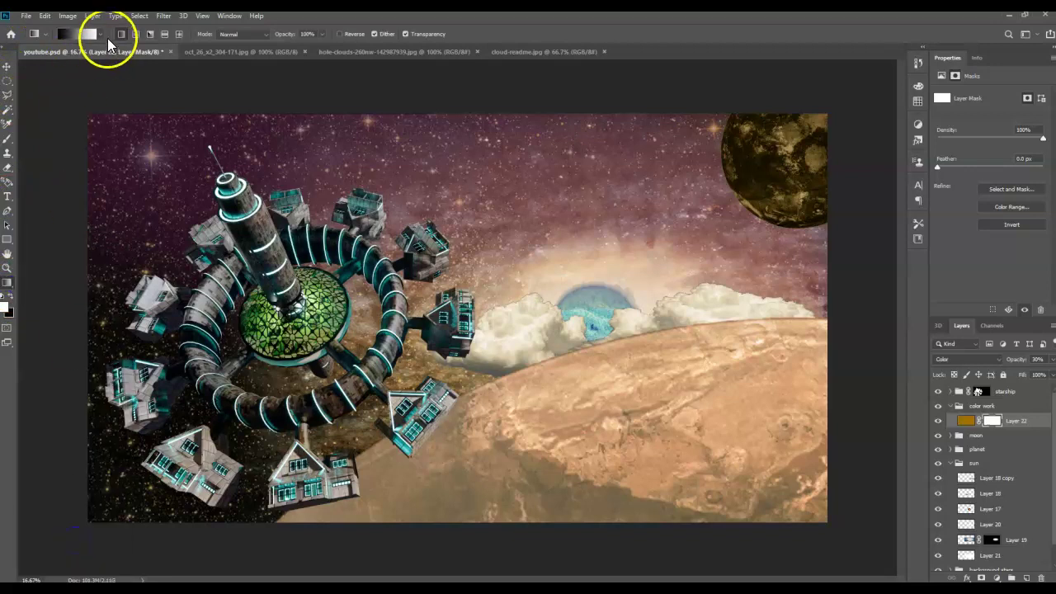
click(99, 35)
click(99, 34)
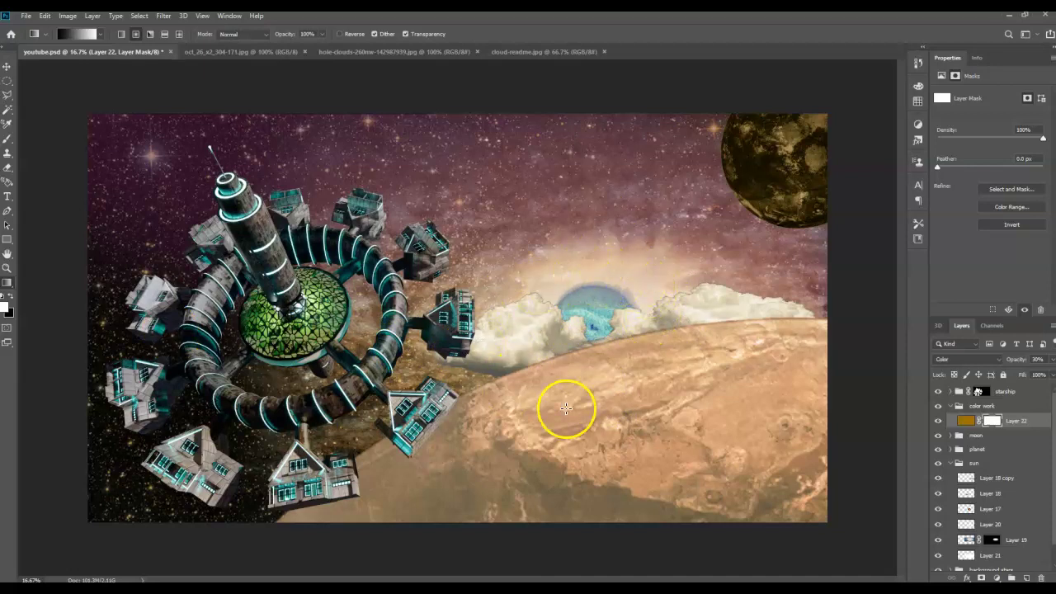
- Draw a reversed radial gradient on Layer 22's mask so the brown tint fades away from the sun toward the starship side
drag(505, 241, 495, 235)
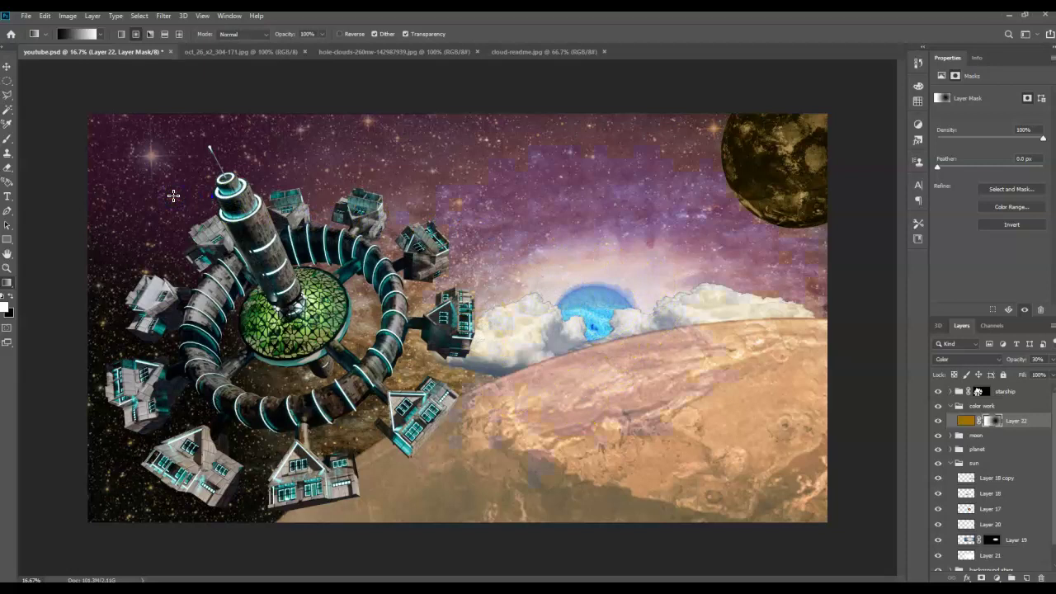
drag(173, 196, 200, 217)
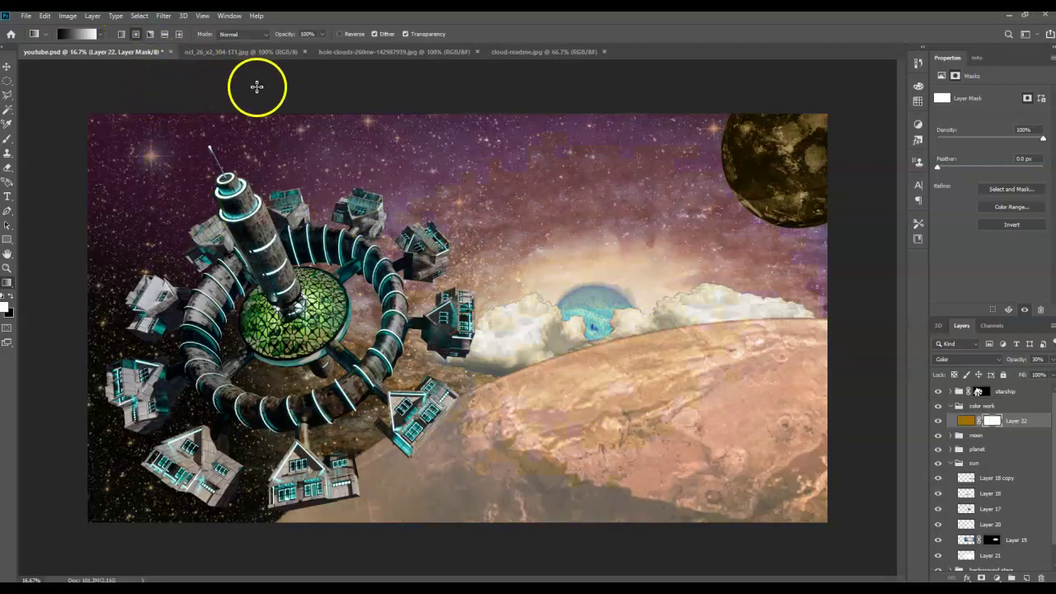
click(340, 35)
drag(608, 346, 604, 313)
drag(407, 335, 531, 353)
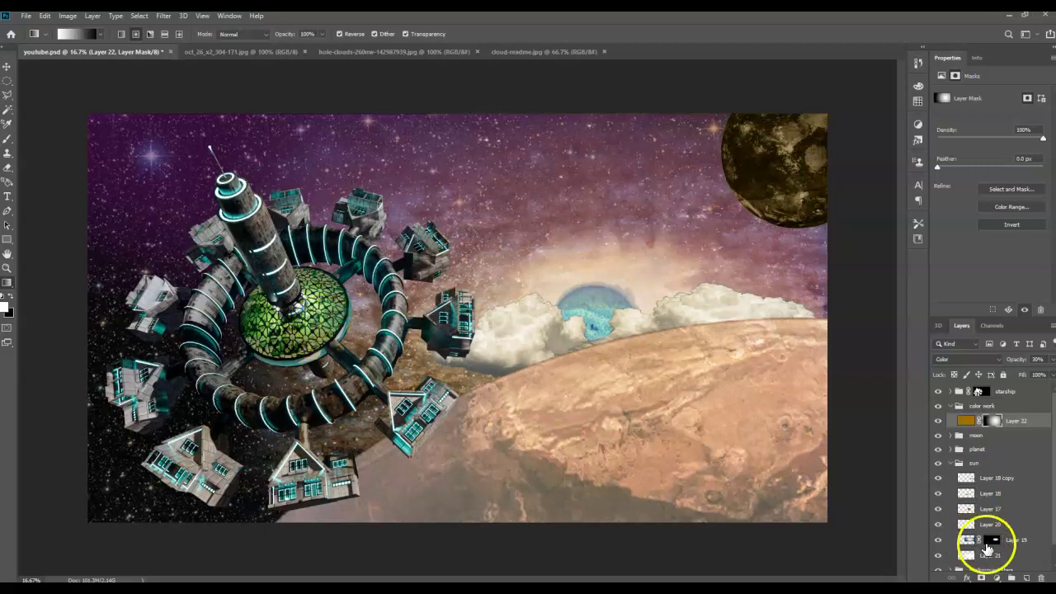
- Add a new layer above Layer 22, filled entirely with black at 46% opacity
click(1026, 577)
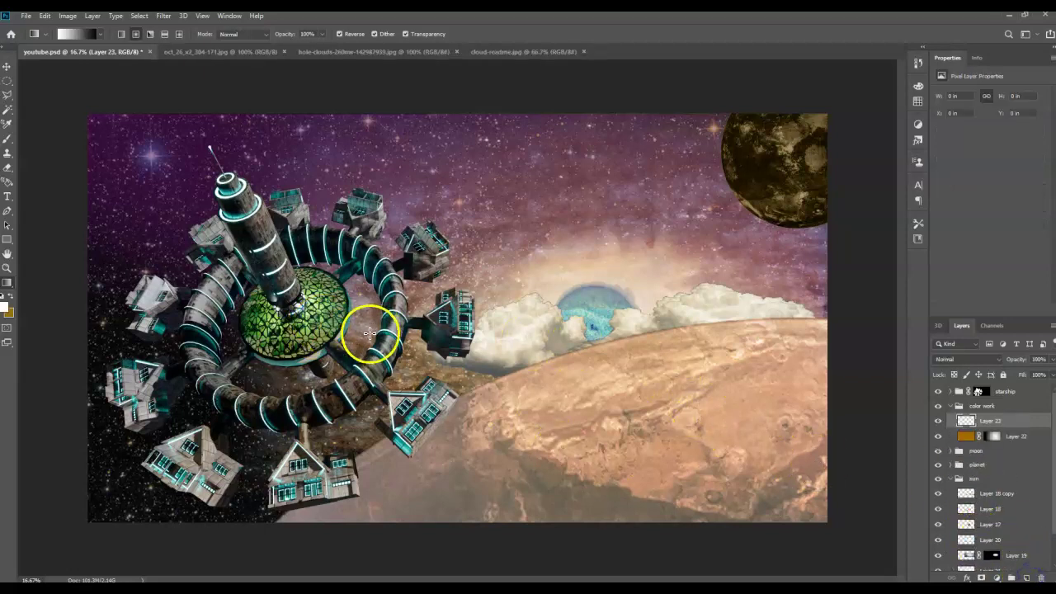
key(ctrl+a)
click(45, 15)
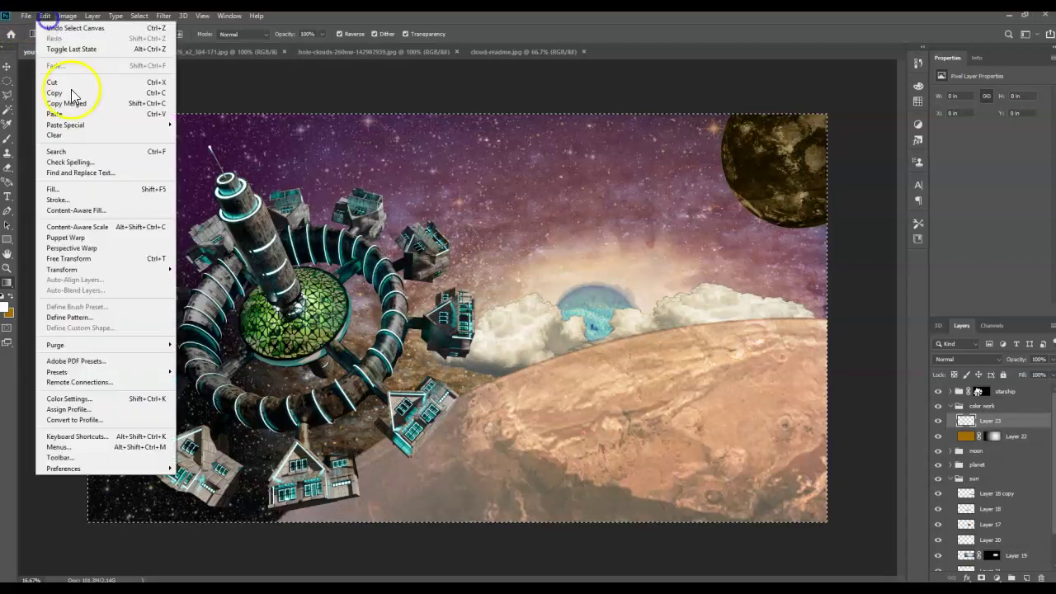
click(78, 189)
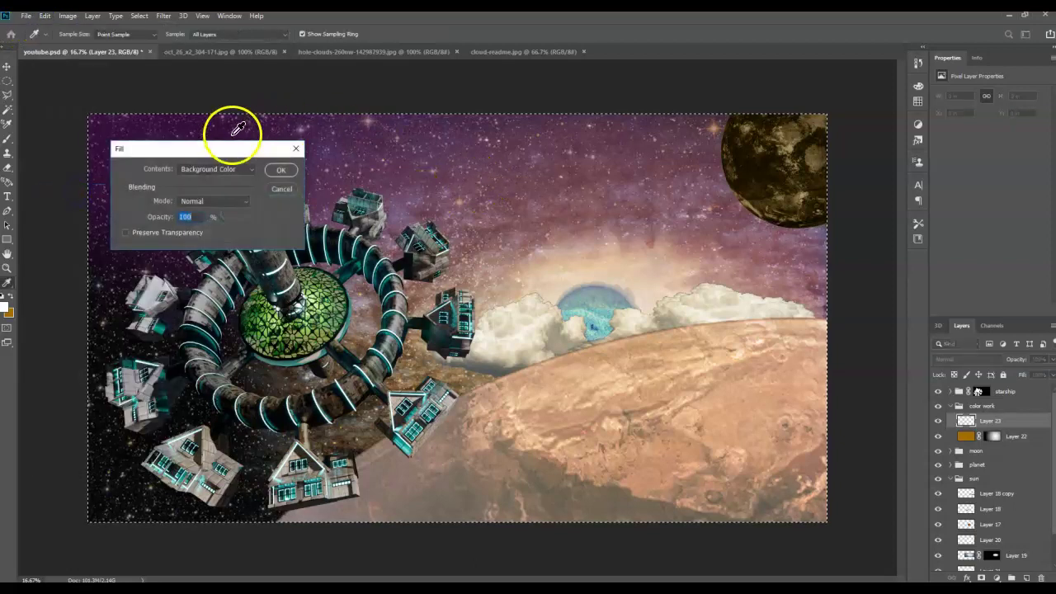
click(224, 169)
click(212, 260)
click(280, 170)
key(g)
key(ctrl+d)
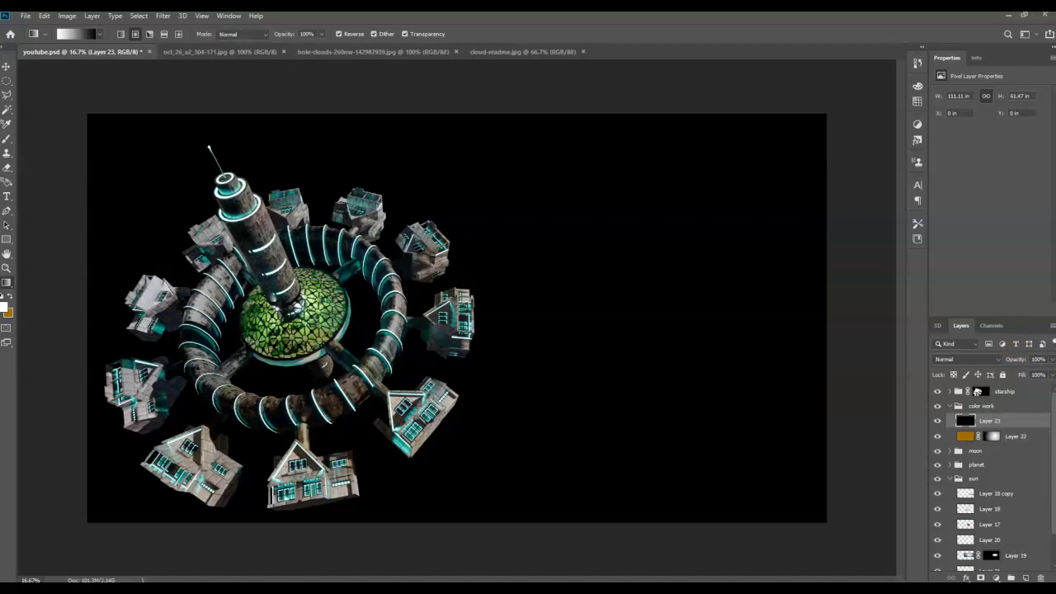
click(1053, 360)
drag(1039, 376, 1024, 376)
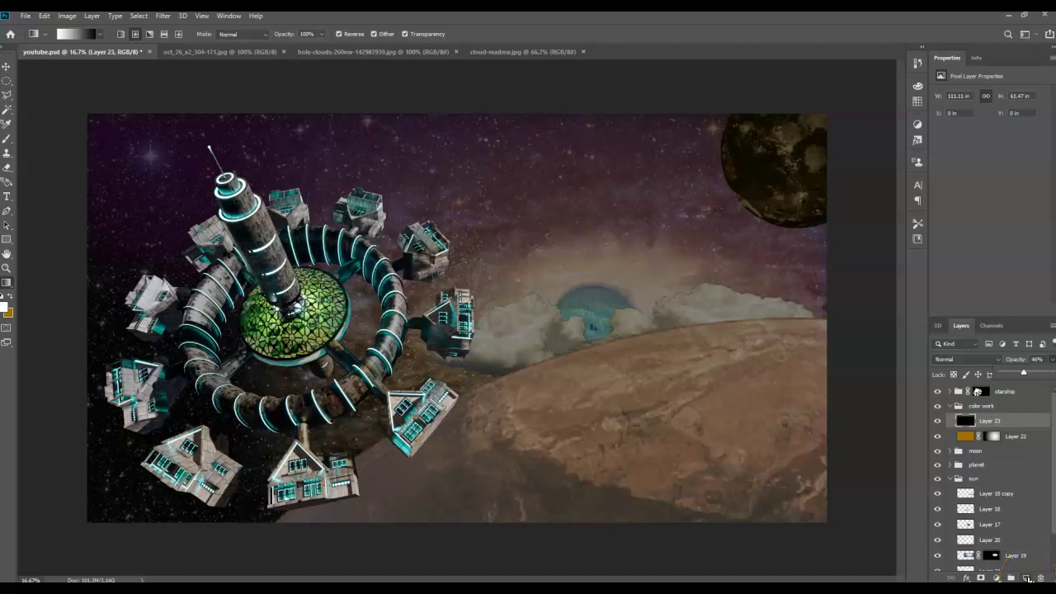
- Add another layer on top of the black one and fill a circle about 36.8 in wide around the sun with white
click(1026, 577)
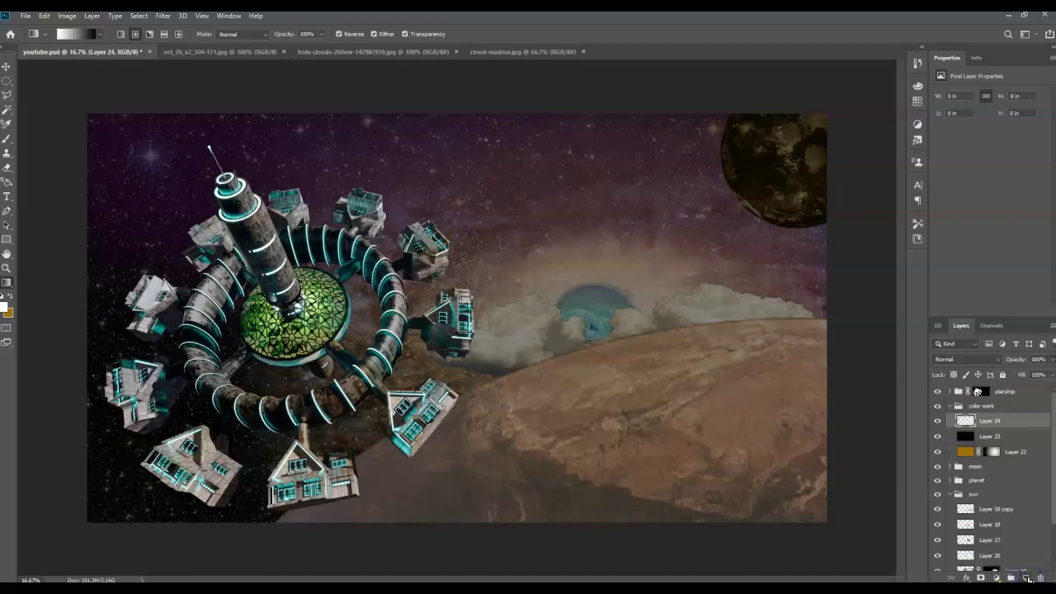
click(6, 81)
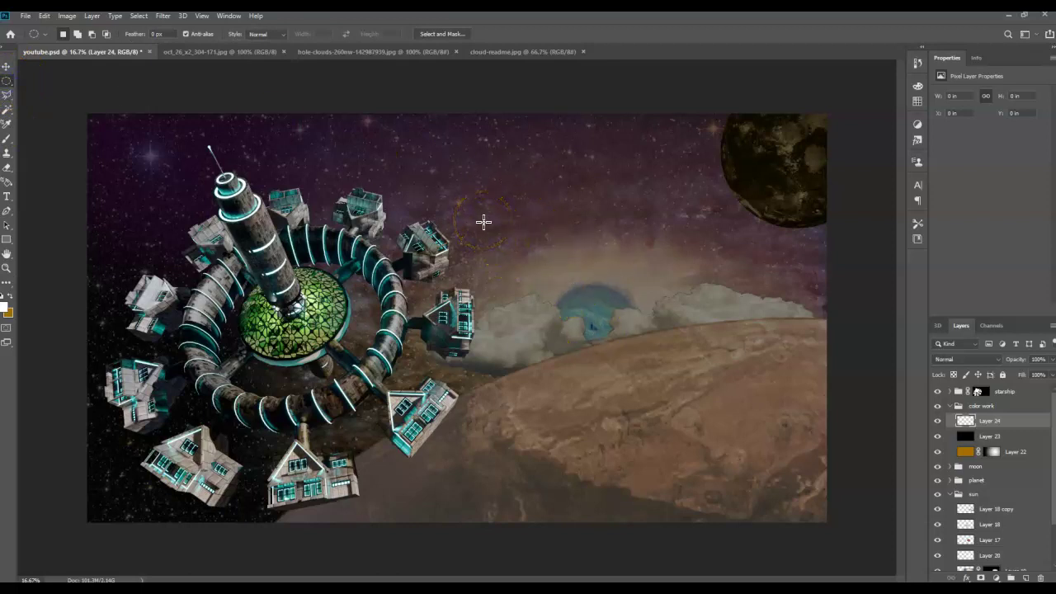
drag(618, 325, 481, 213)
click(43, 18)
click(78, 186)
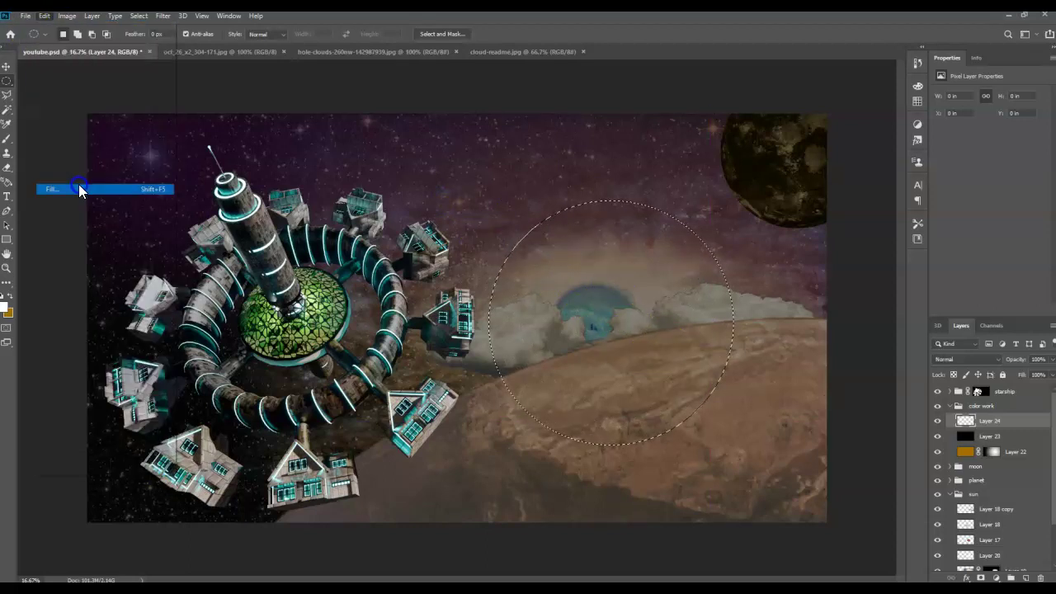
click(214, 169)
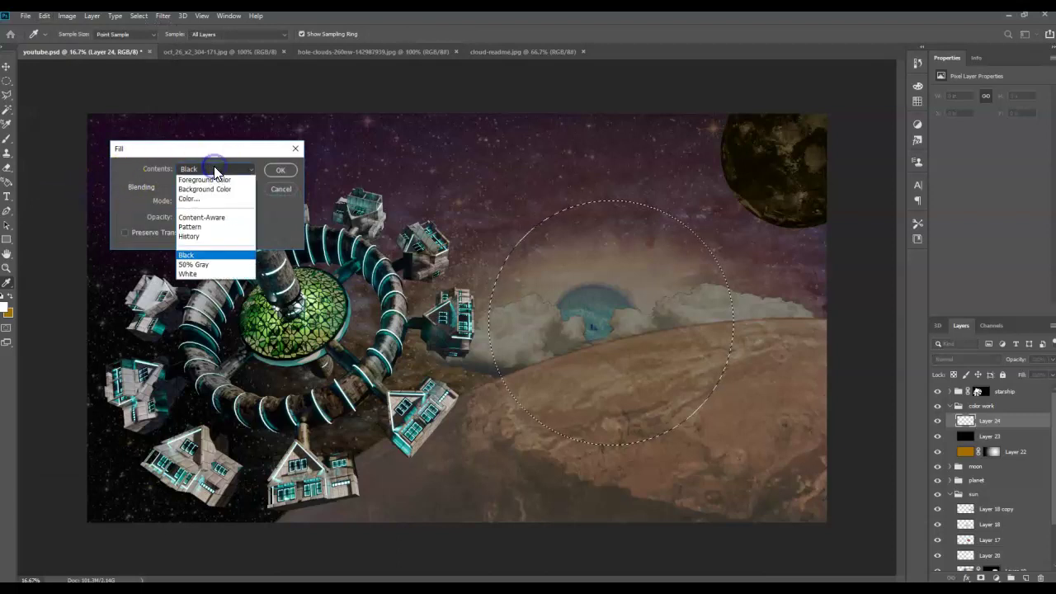
click(206, 274)
click(278, 169)
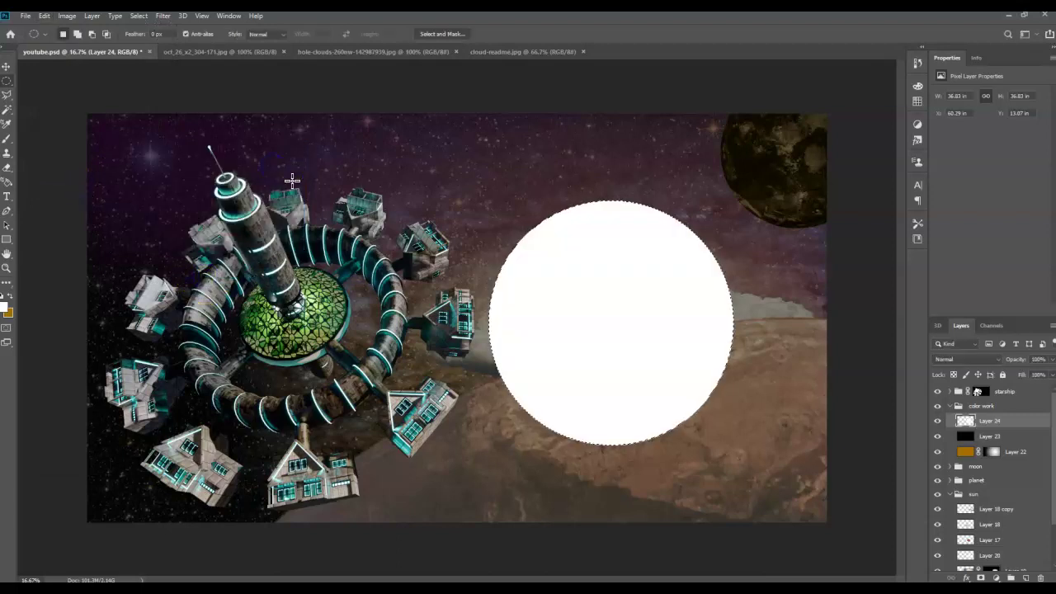
key(ctrl+d)
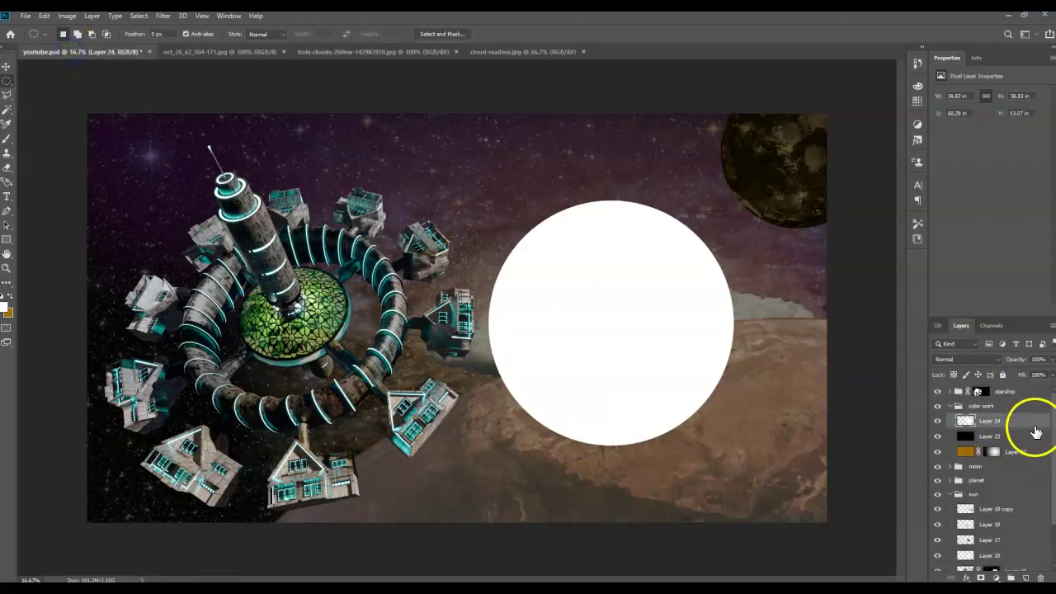
- Set the white circle layer to 49% opacity and soften it with a 470.4-pixel Gaussian Blur
click(1051, 360)
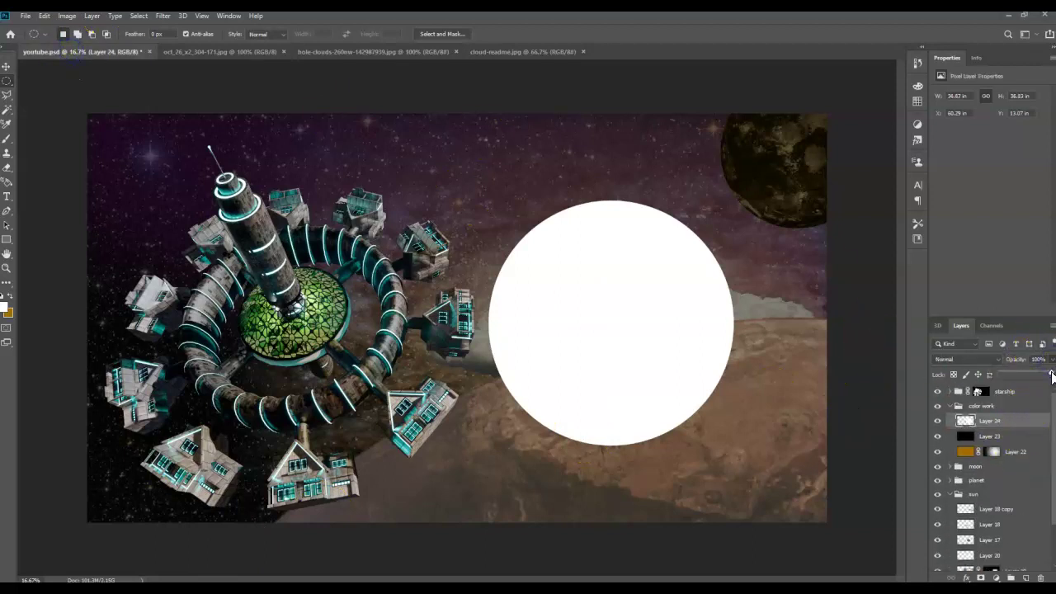
click(1025, 373)
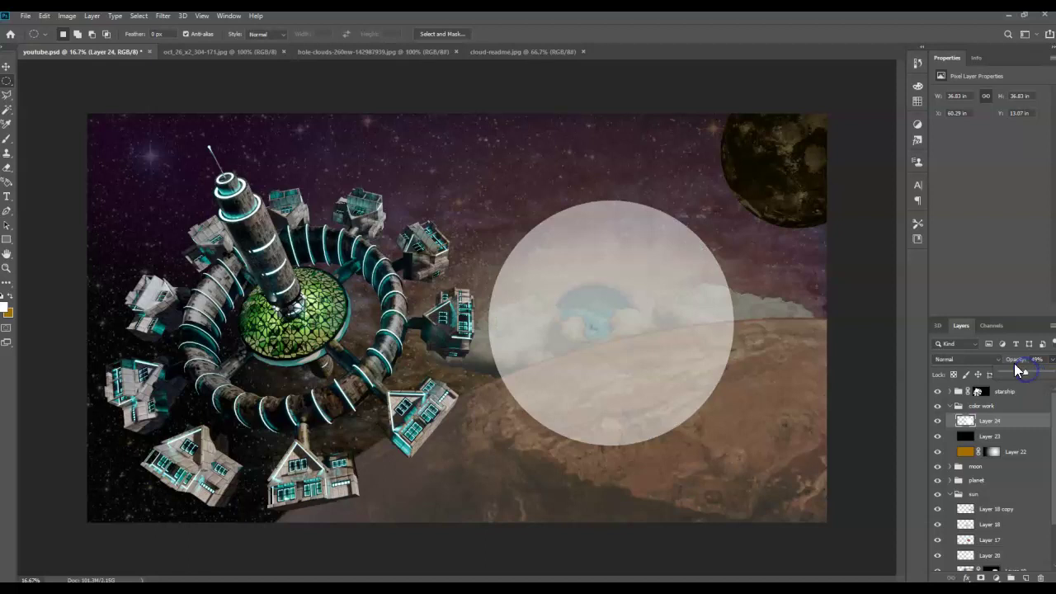
click(165, 18)
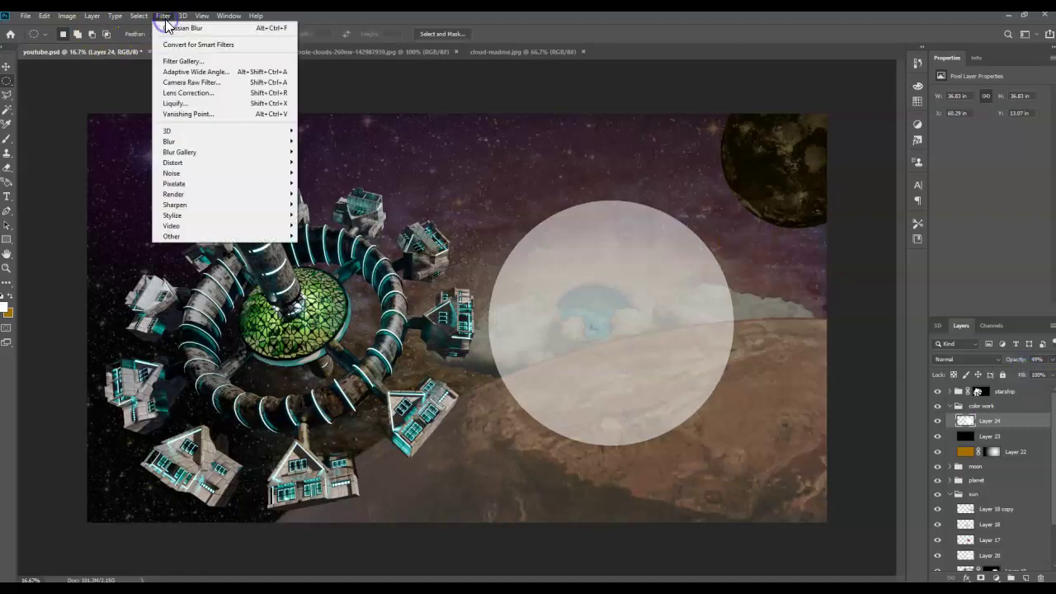
click(180, 141)
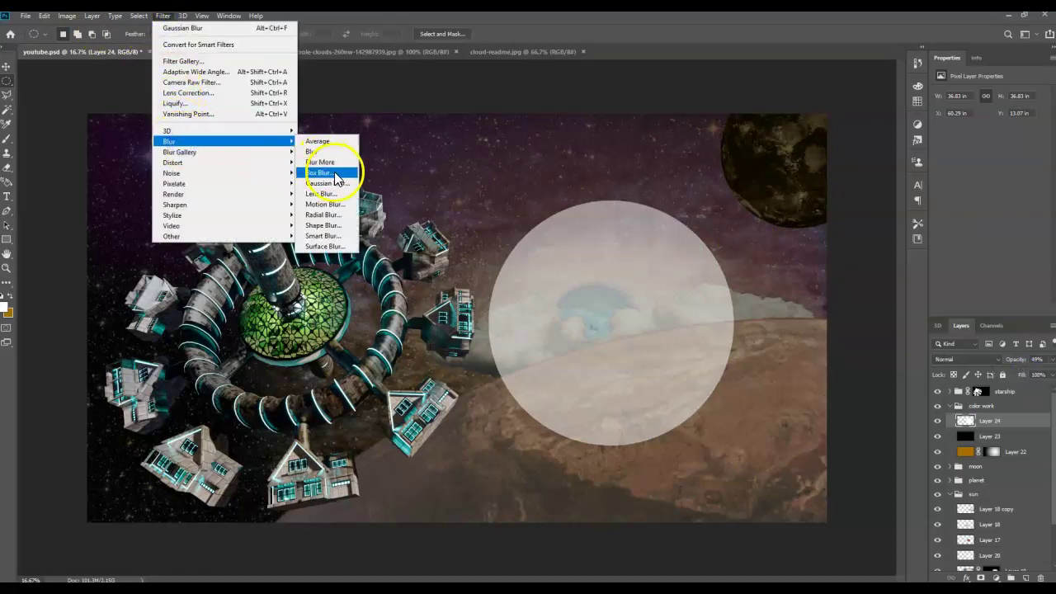
click(327, 183)
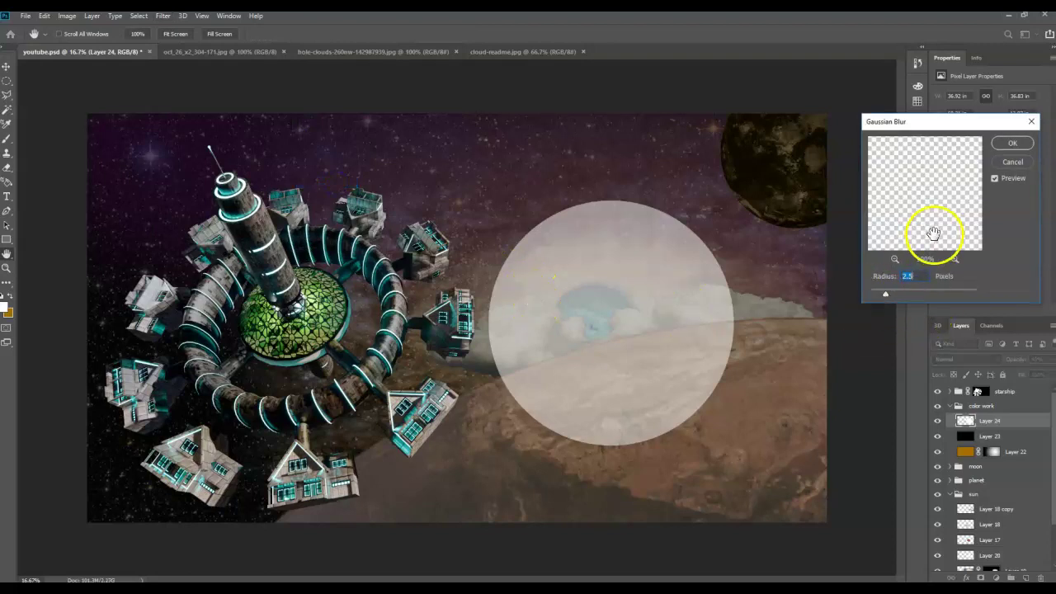
drag(876, 297, 965, 298)
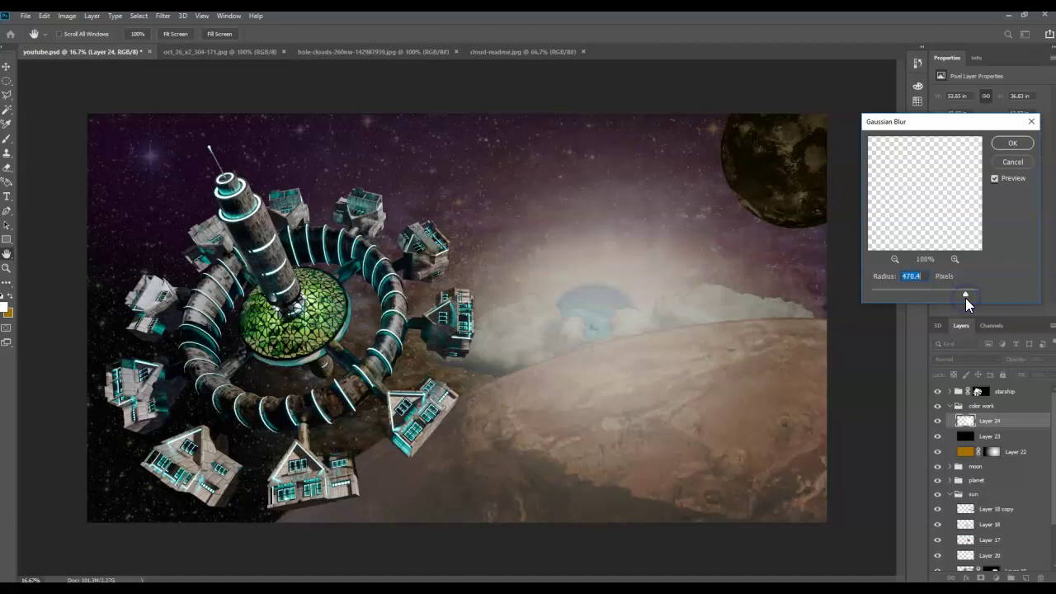
click(1012, 143)
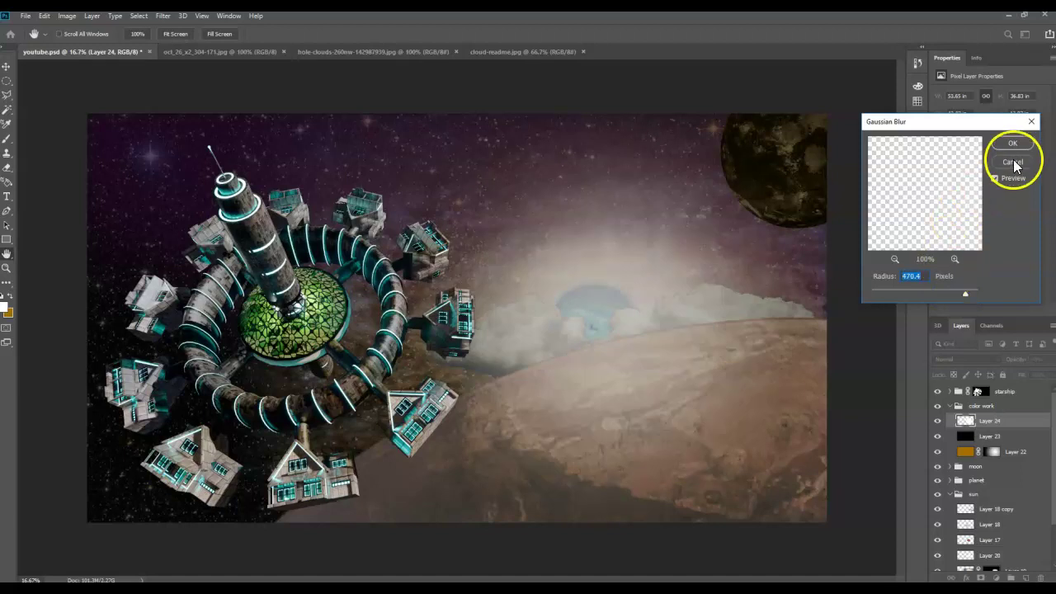
- Raise the brown Layer 22 to 100% opacity
click(957, 467)
drag(956, 467, 957, 469)
click(1050, 360)
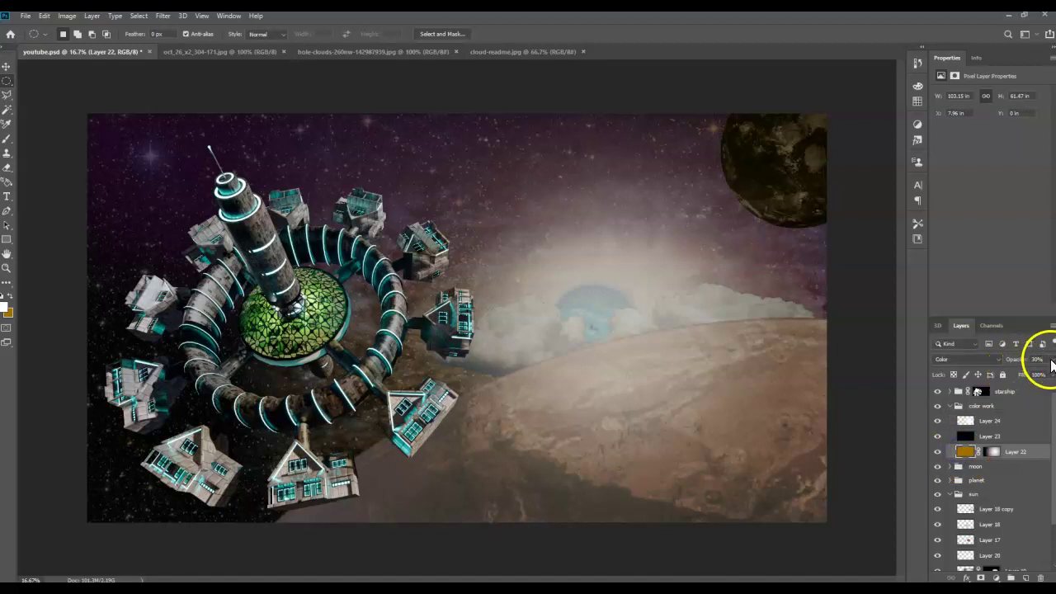
drag(1014, 376, 1051, 374)
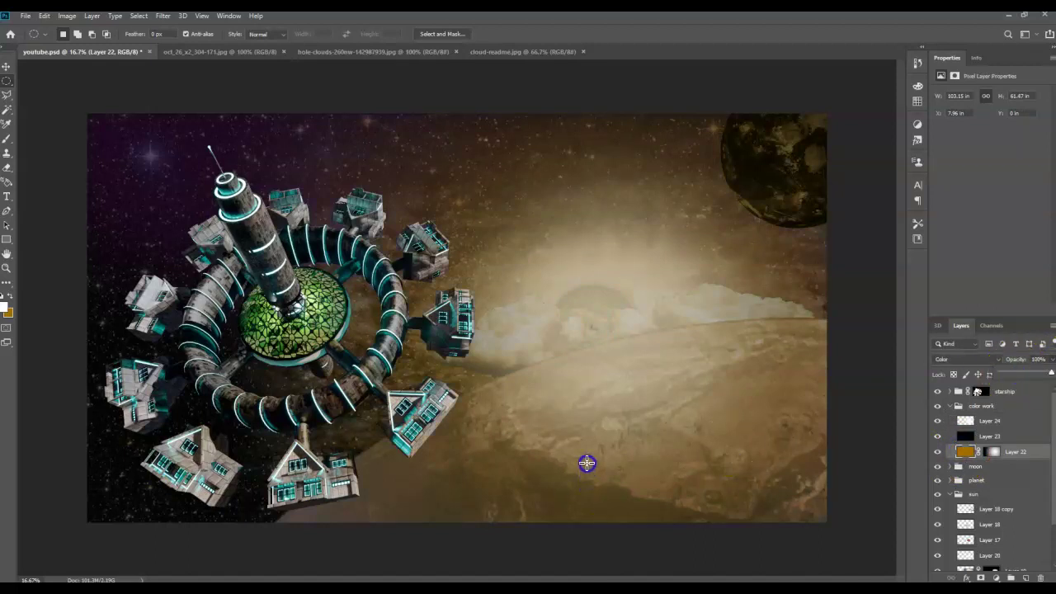
click(715, 320)
click(618, 300)
click(617, 305)
click(621, 393)
- Lower the opacity of Layer 18 in the sun group and set Layer 18 copy to 79% opacity
scroll(1012, 509, down, 1)
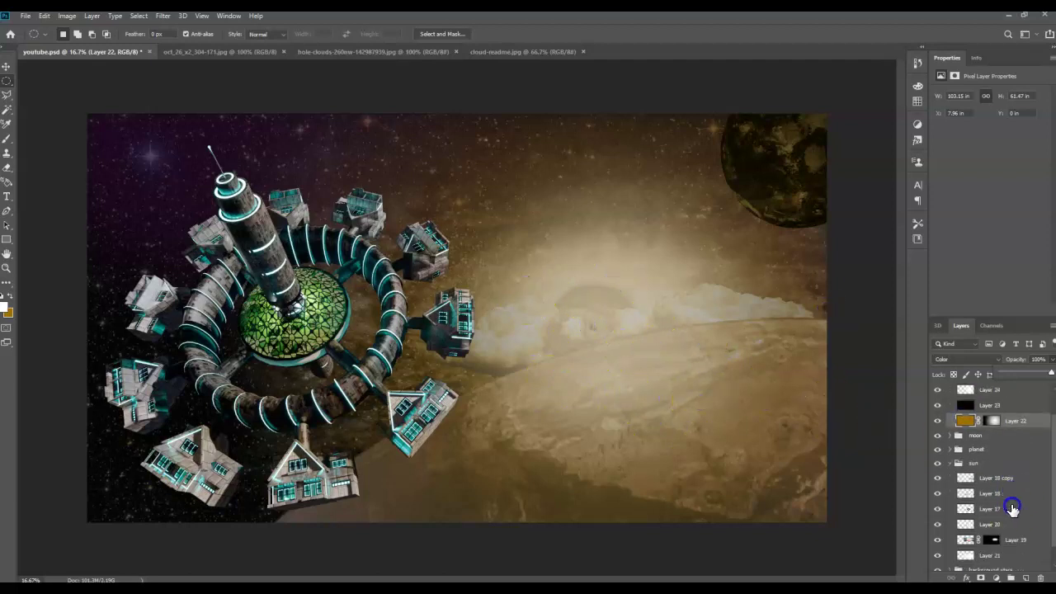
scroll(1012, 509, down, 1)
click(1008, 470)
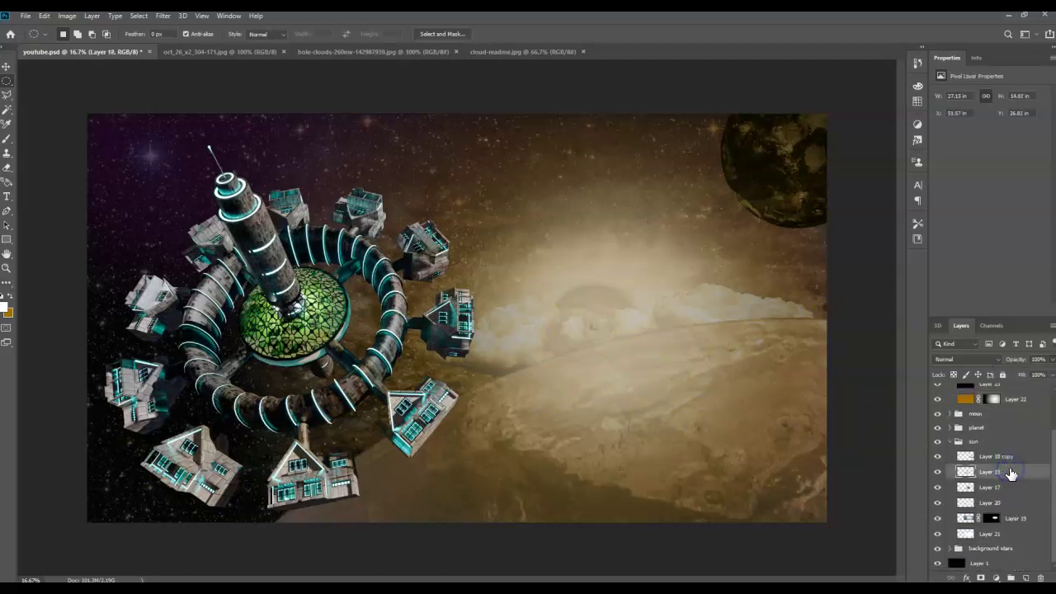
click(1051, 361)
click(996, 456)
click(1051, 361)
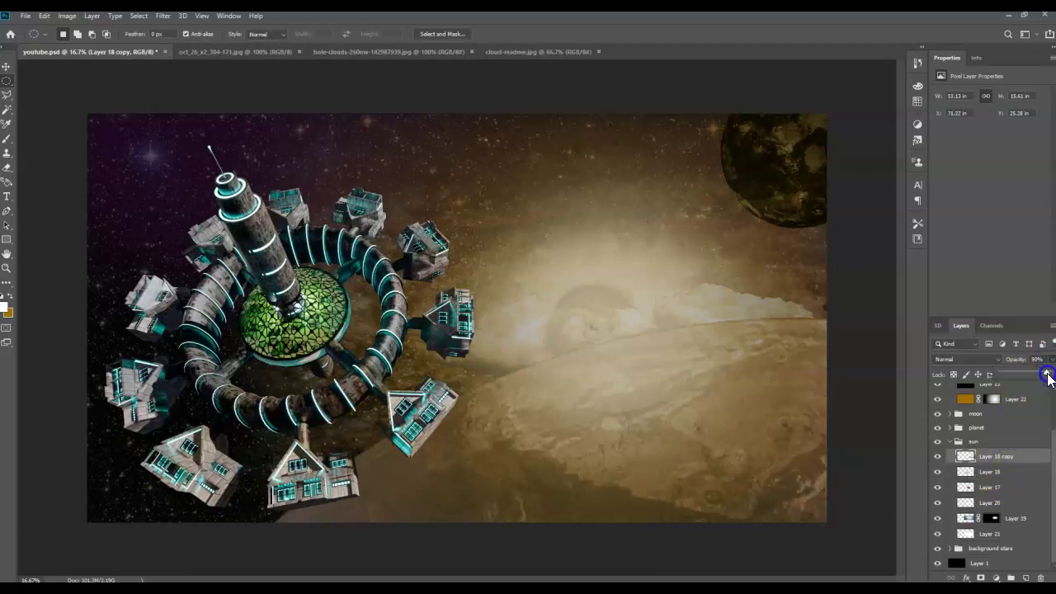
click(1012, 406)
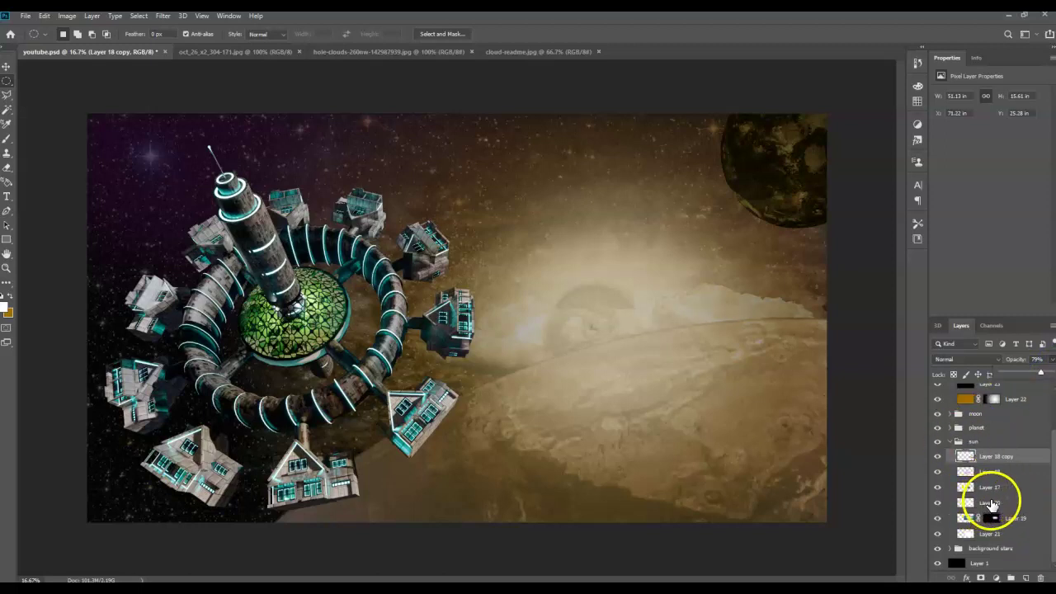
- Move Layer 20 above Layer 17 in the sun group and set its opacity to 46%
click(1011, 505)
drag(1011, 505, 1008, 486)
click(1052, 361)
drag(1025, 376, 1025, 378)
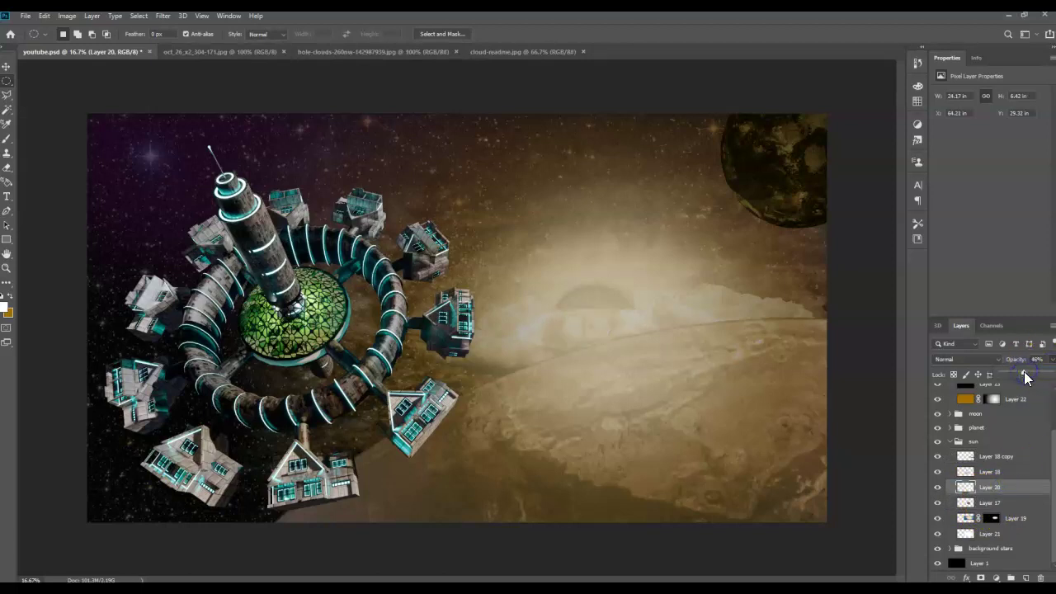
- Soften Layer 20 in the sun group with a Gaussian Blur of about 33 pixels and raise its opacity
click(163, 18)
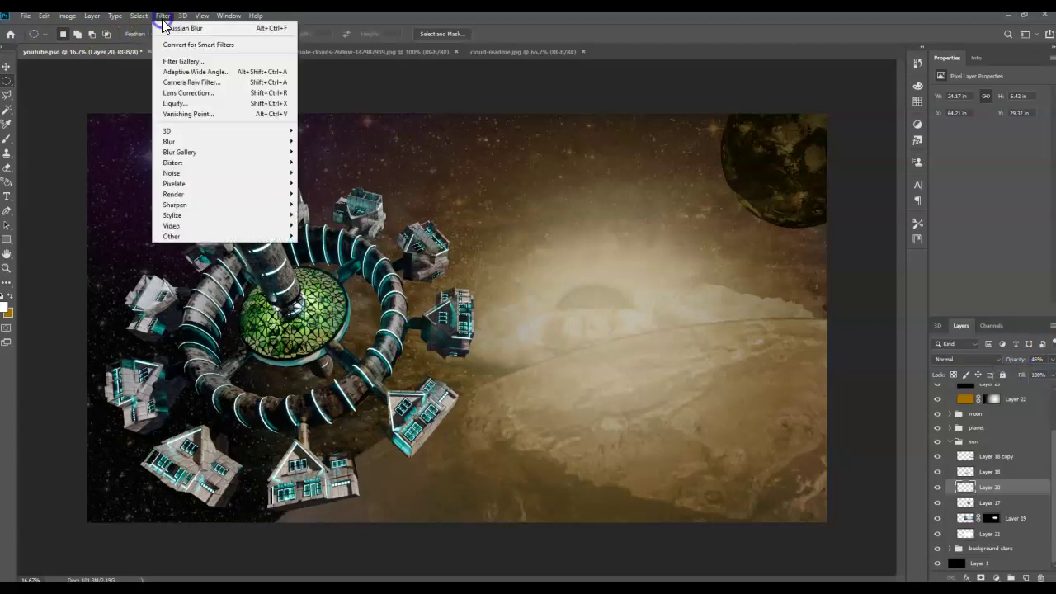
click(194, 142)
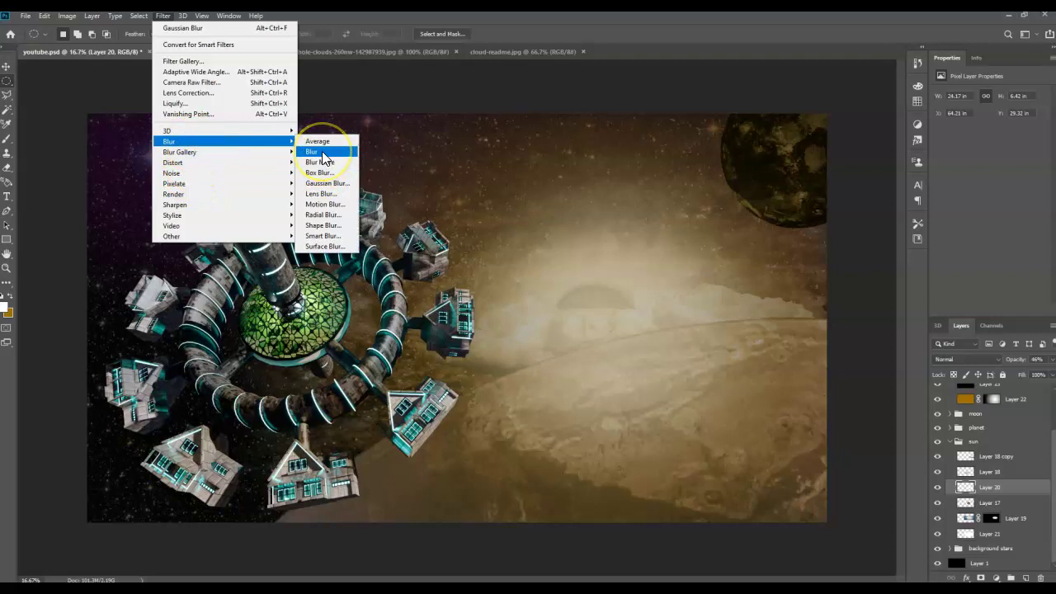
click(326, 183)
click(607, 247)
click(878, 278)
drag(967, 294, 902, 295)
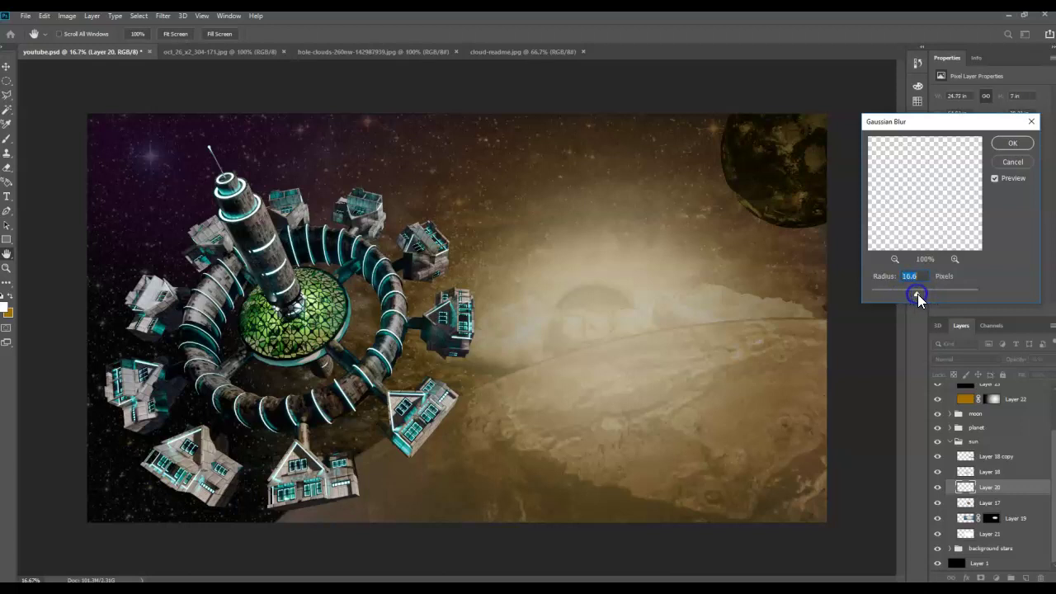
drag(919, 294, 931, 298)
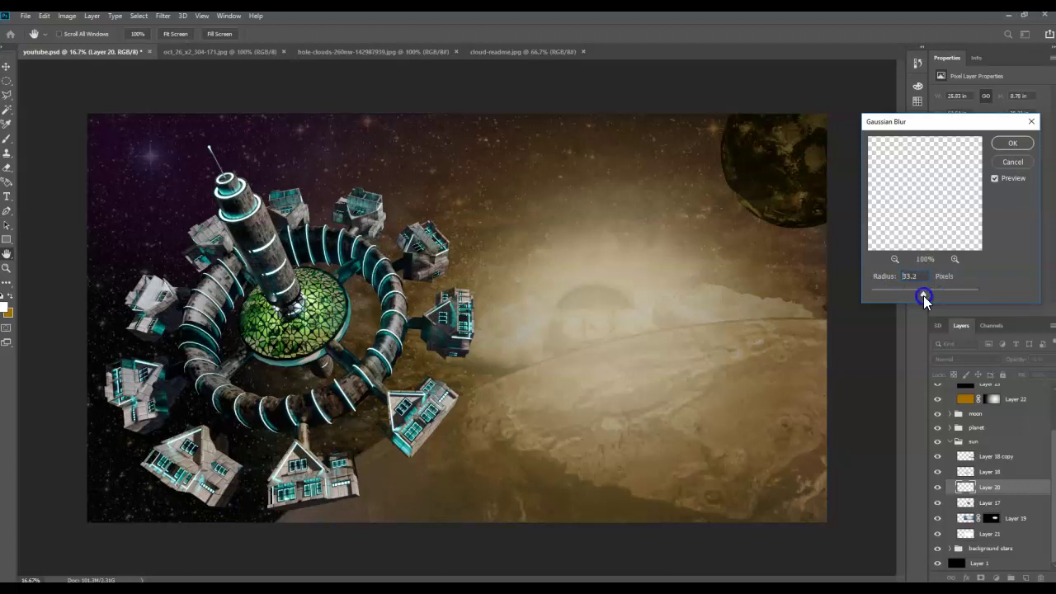
click(1012, 143)
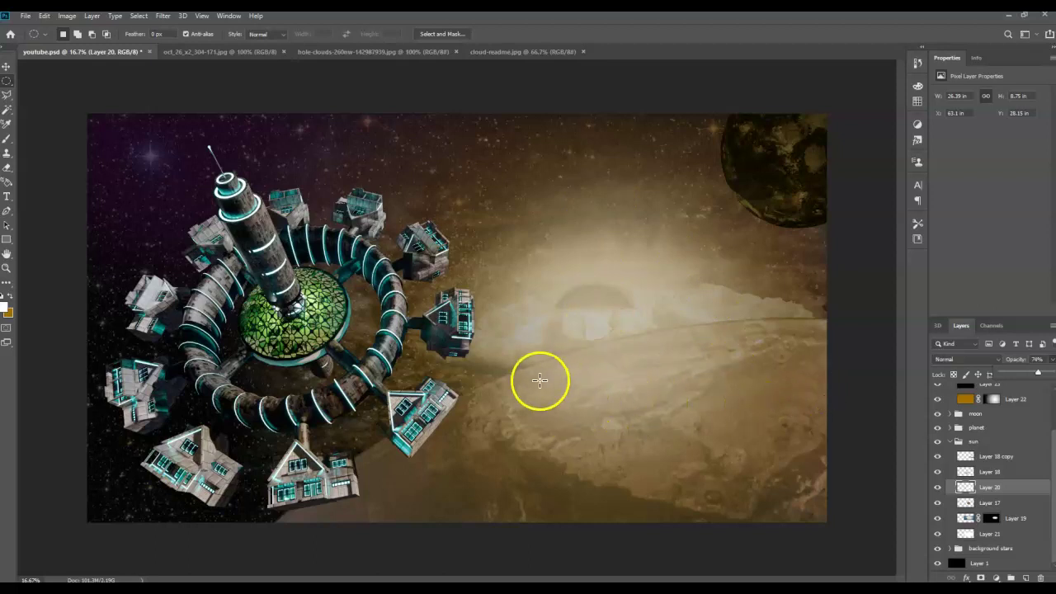
- Add a layer mask to Layer 18 in the sun group and set the foreground color to black
click(1023, 472)
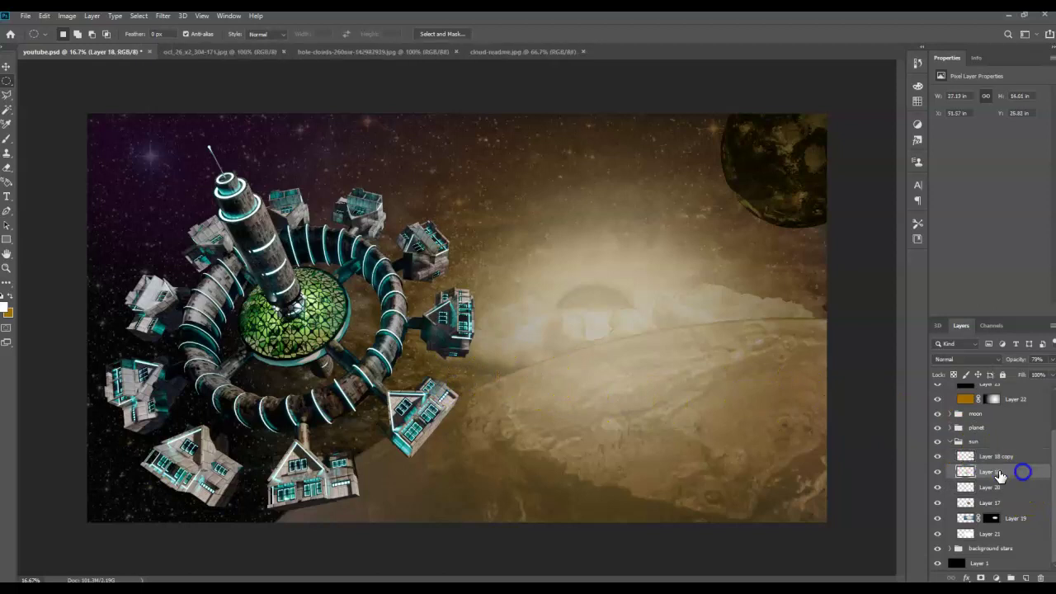
click(937, 473)
click(937, 473)
click(982, 577)
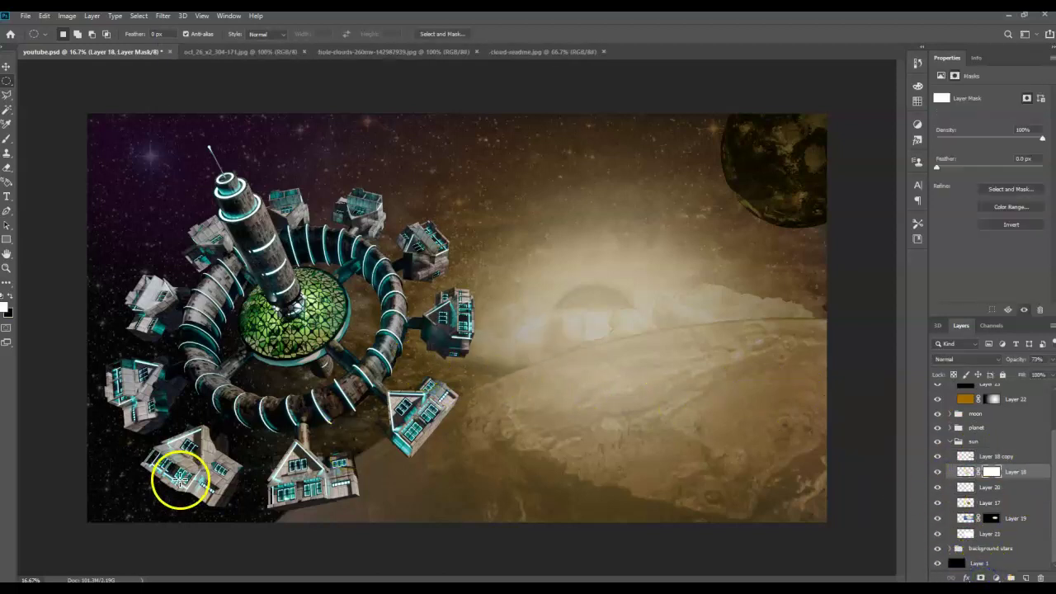
click(6, 309)
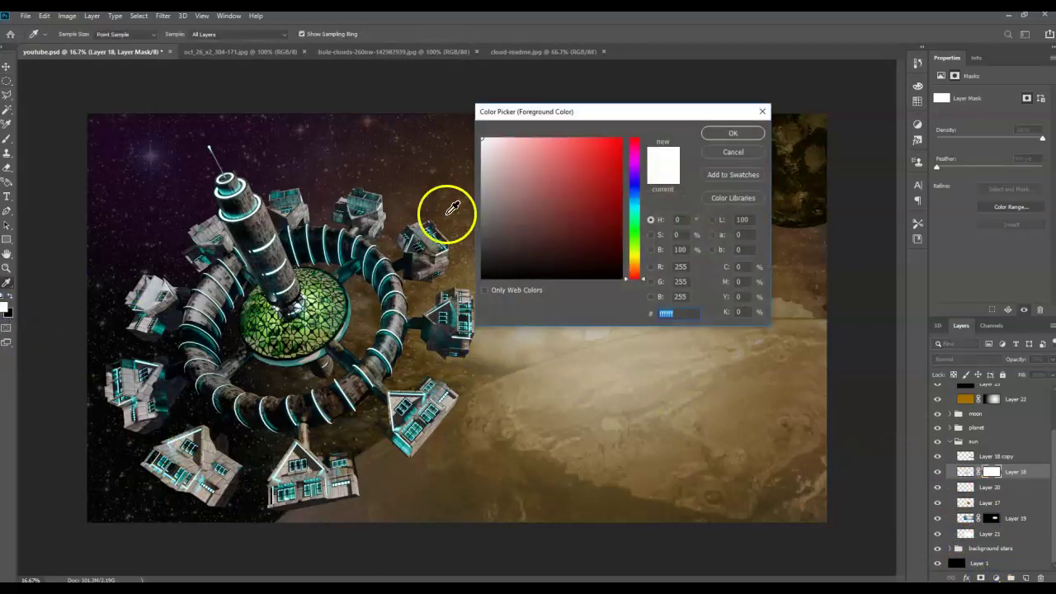
drag(480, 256, 488, 290)
click(714, 135)
key(m)
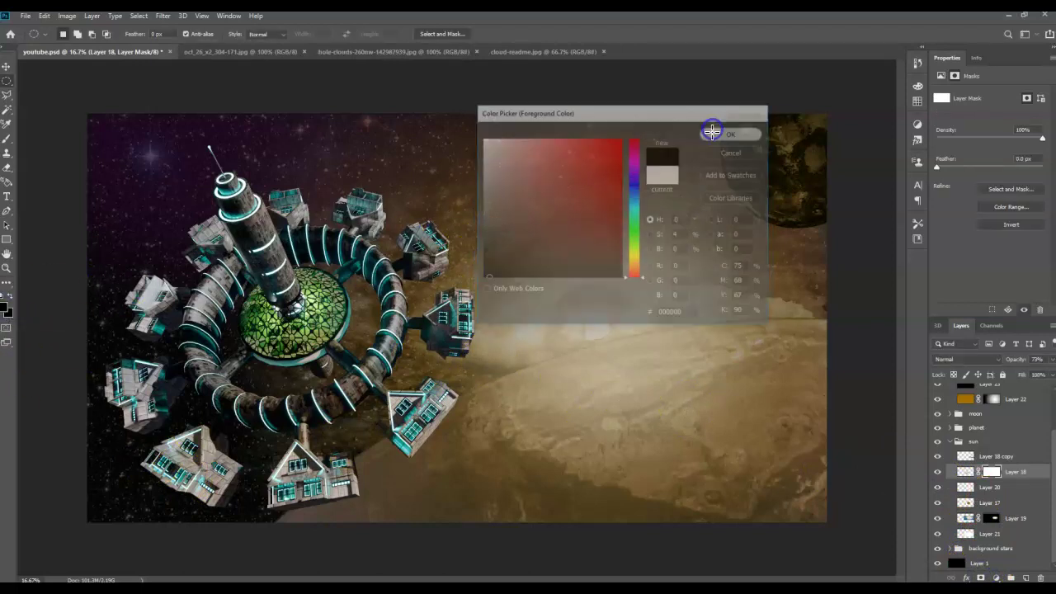
- Paint black on Layer 18's mask over the glowing sun with a 354-pixel Soft Round brush at 0% hardness
click(5, 139)
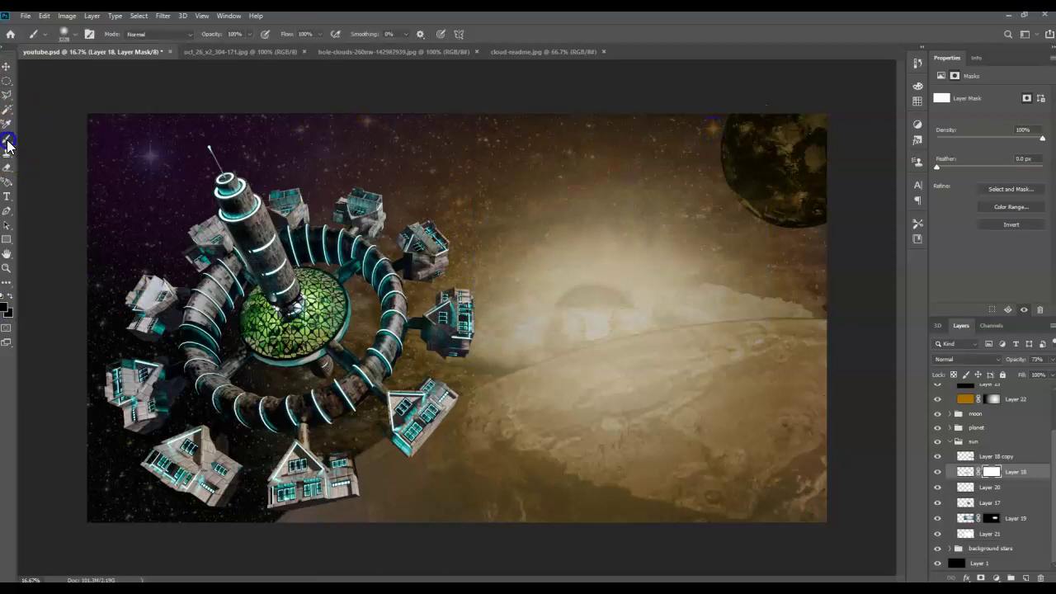
click(75, 36)
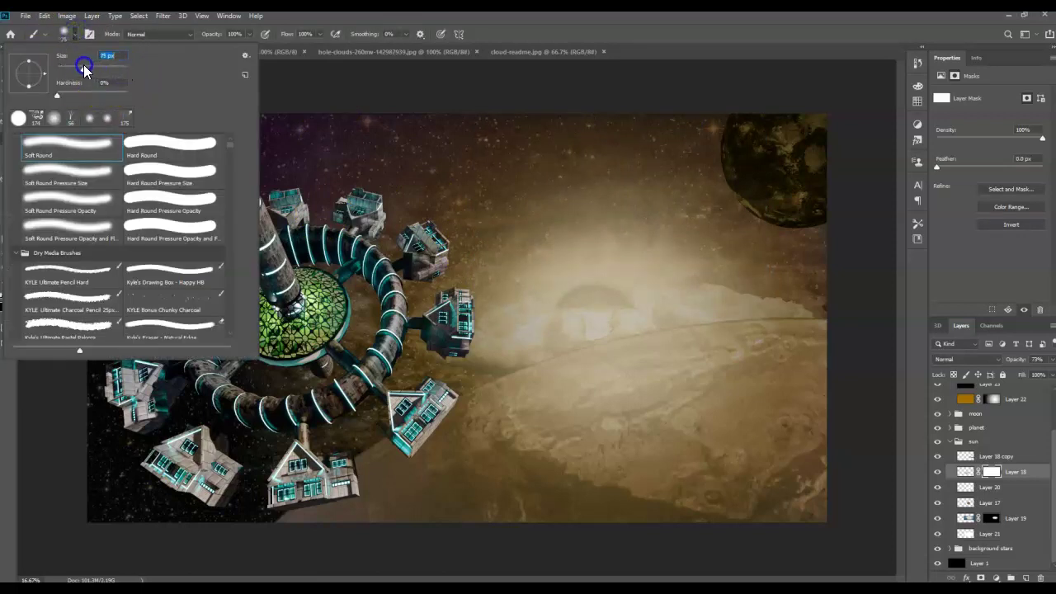
mouse_move(95, 74)
mouse_down()
mouse_move(299, 229)
mouse_move(99, 83)
mouse_up()
key(Return)
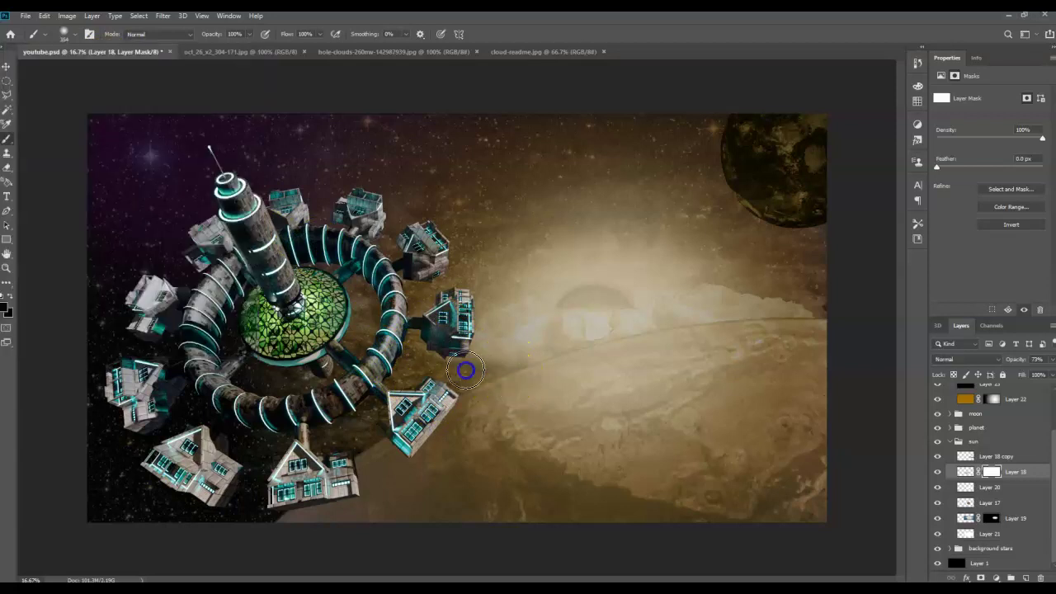
mouse_move(392, 346)
mouse_down()
mouse_move(326, 352)
mouse_move(479, 407)
mouse_move(496, 389)
mouse_move(454, 368)
mouse_move(537, 398)
mouse_move(328, 344)
mouse_move(548, 336)
mouse_move(496, 319)
mouse_move(506, 366)
mouse_move(543, 348)
mouse_move(697, 369)
mouse_move(763, 303)
mouse_move(701, 302)
mouse_move(628, 334)
mouse_move(646, 324)
mouse_move(616, 321)
mouse_up()
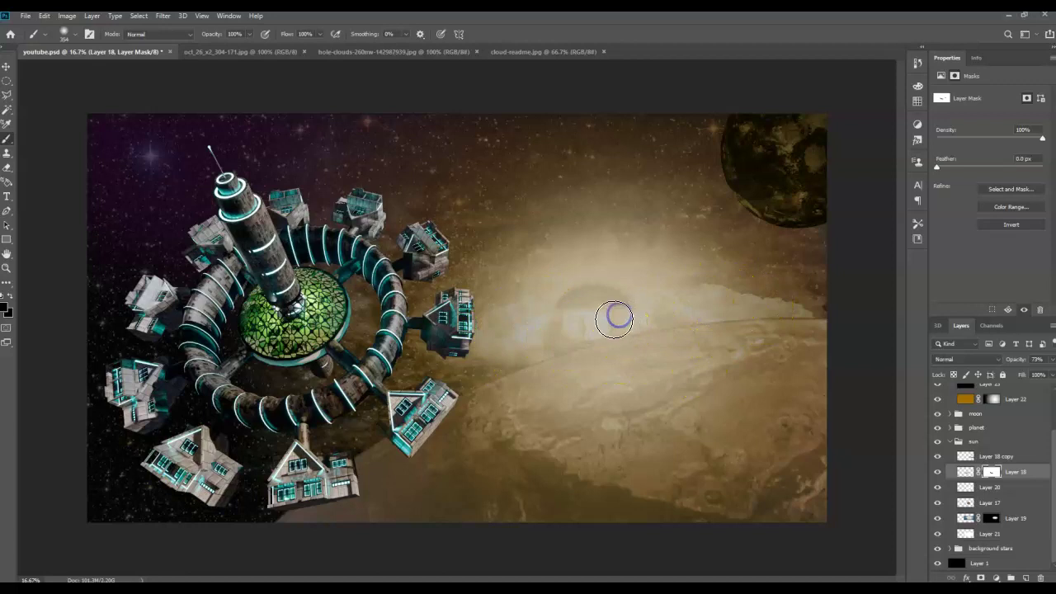
click(748, 366)
- Add a layer mask to Layer 18 copy and paint black on it to clear haze around the sun
click(966, 456)
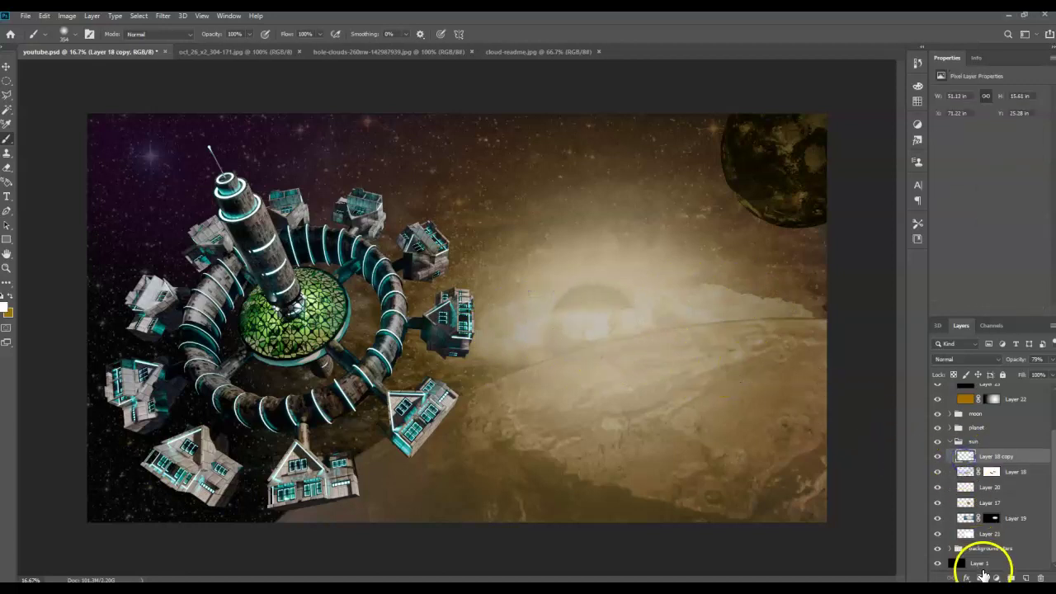
click(981, 577)
drag(659, 270, 614, 318)
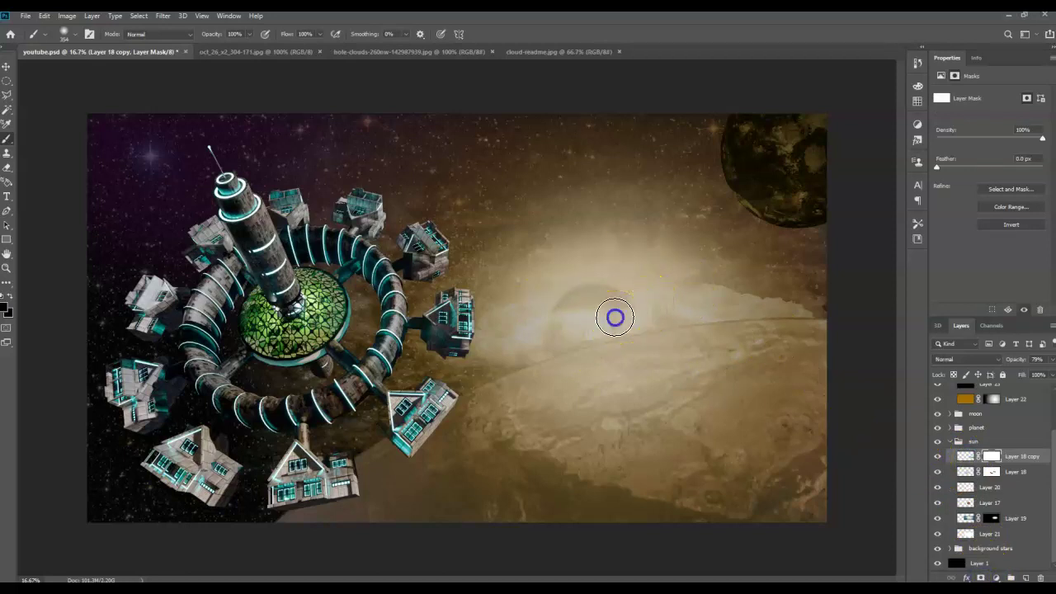
mouse_move(561, 401)
mouse_down()
mouse_move(615, 362)
mouse_move(673, 287)
mouse_move(623, 301)
mouse_move(709, 303)
mouse_up()
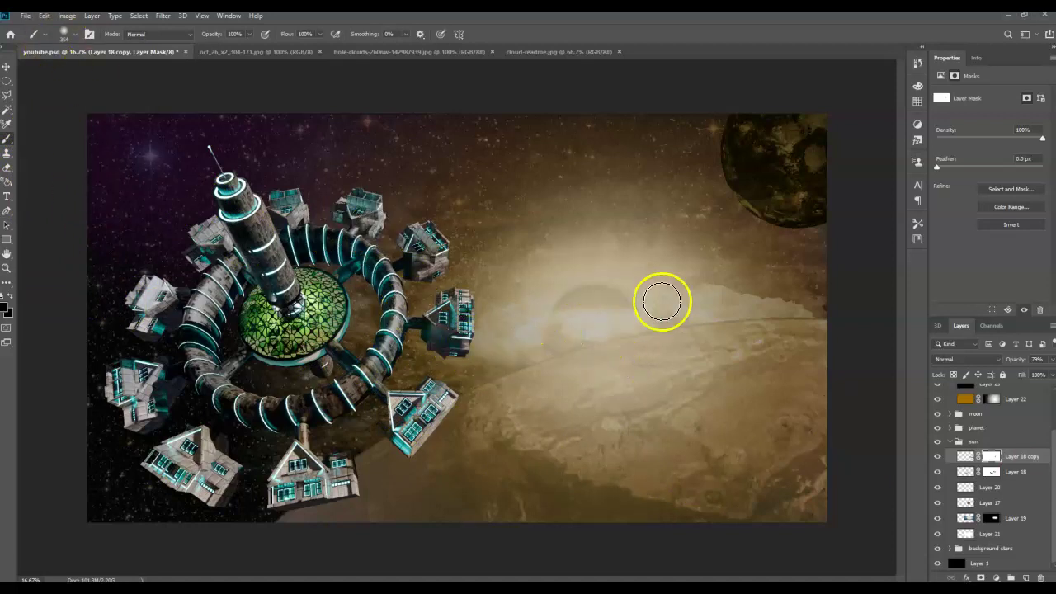
drag(274, 311, 285, 303)
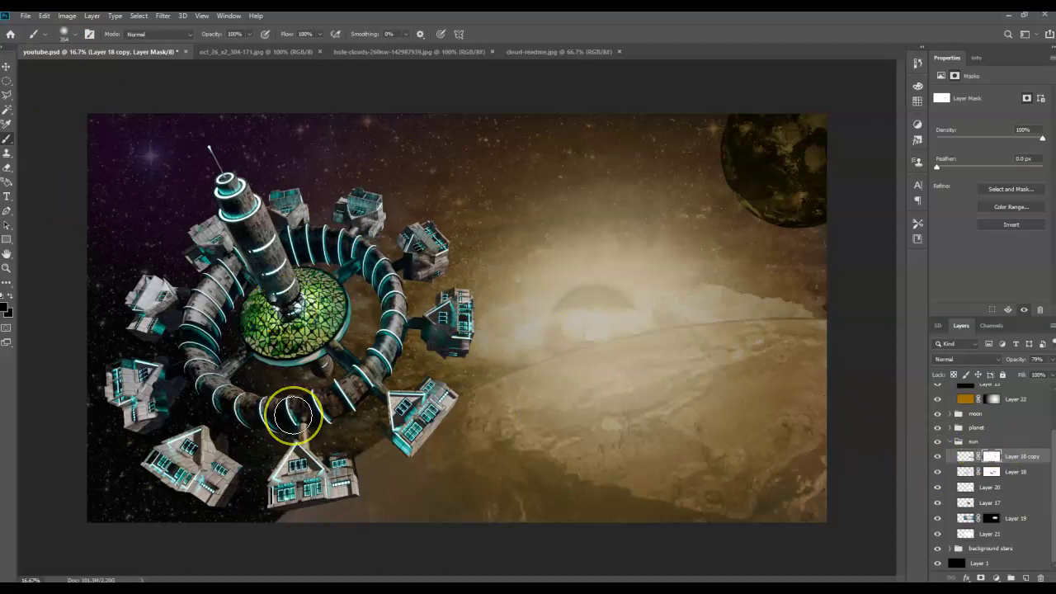
click(592, 343)
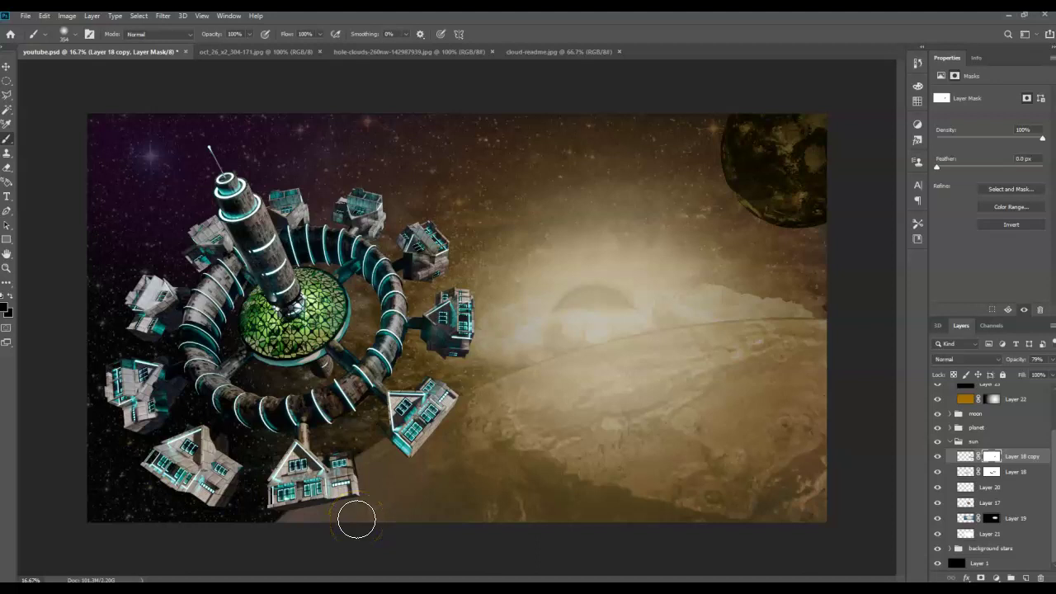
mouse_move(357, 516)
mouse_down()
mouse_move(419, 455)
mouse_move(506, 436)
mouse_move(770, 438)
mouse_move(846, 426)
mouse_move(701, 399)
mouse_move(927, 436)
mouse_up()
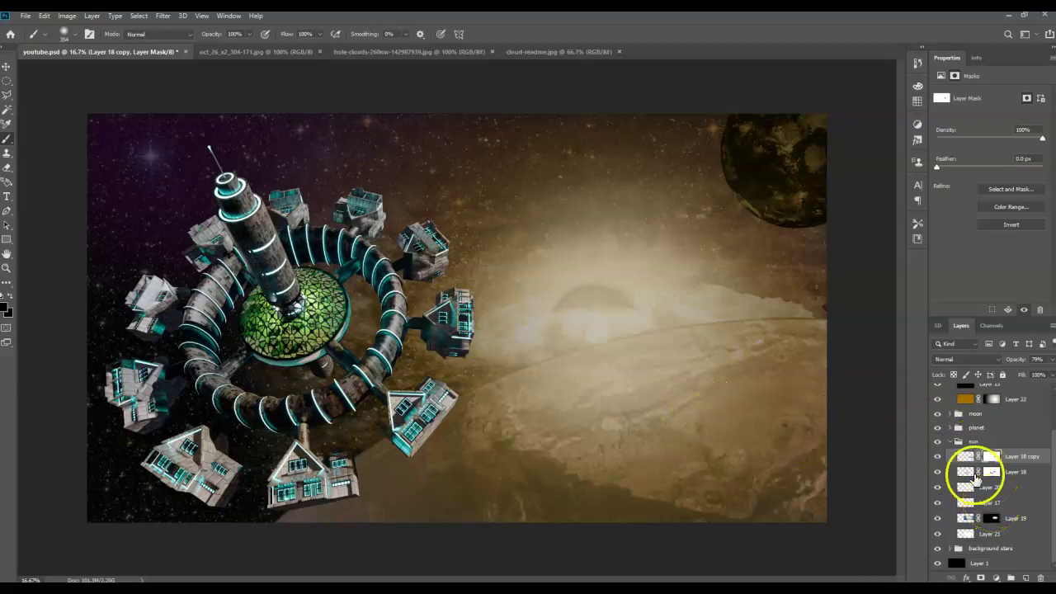
- Create a new layer above Layer 9 in the background stars group
click(1002, 548)
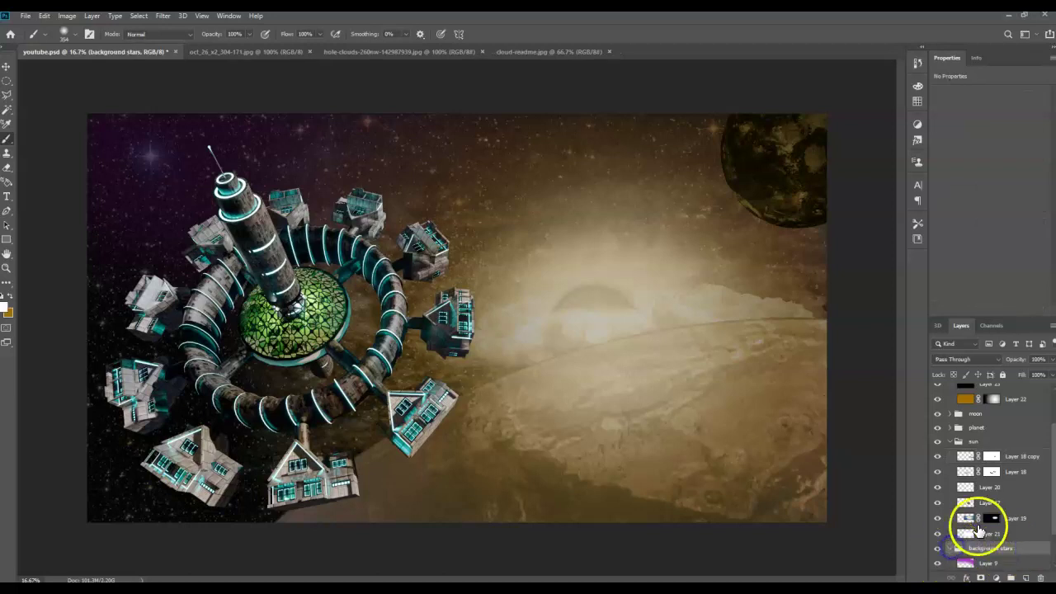
scroll(982, 528, down, 1)
click(1019, 531)
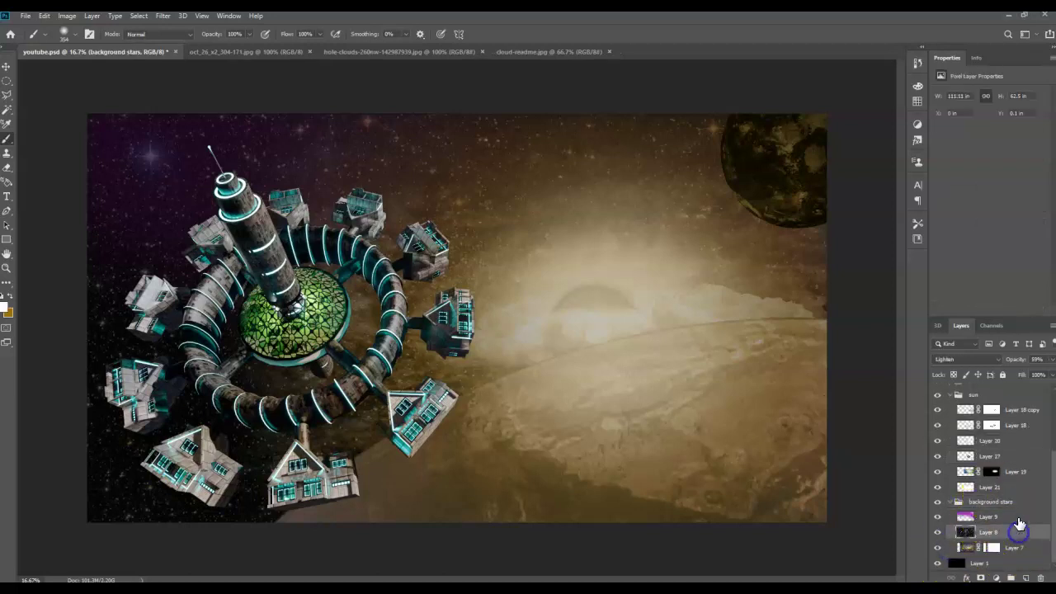
click(1017, 516)
click(1026, 577)
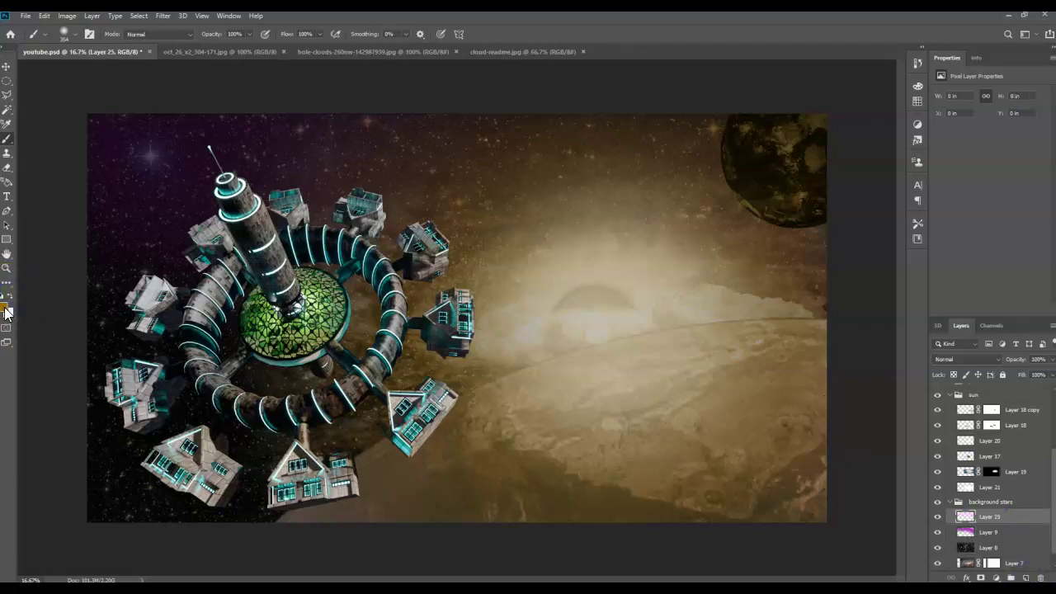
- Paint brown across the sky behind the starship with a 3228-pixel Soft Round brush and set the new layer's opacity to 64%
click(71, 34)
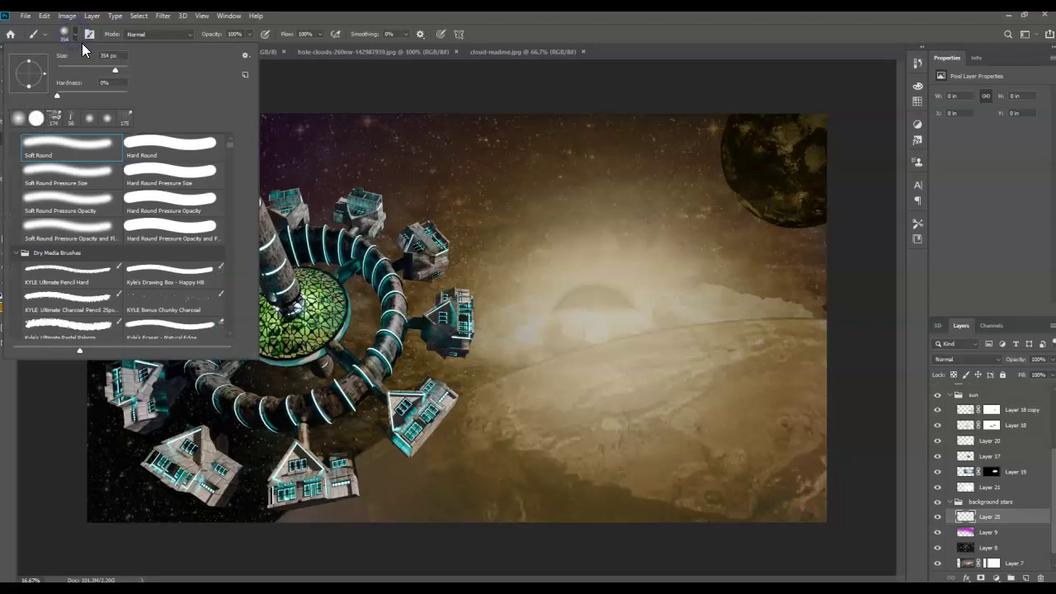
drag(116, 69, 119, 74)
click(502, 30)
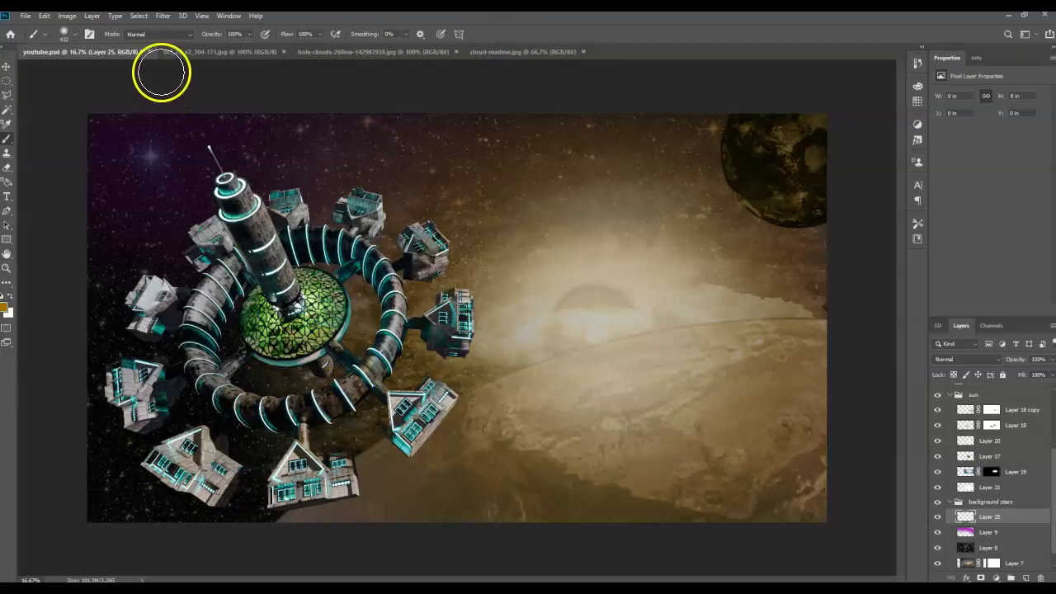
click(66, 37)
click(120, 73)
drag(123, 75, 121, 73)
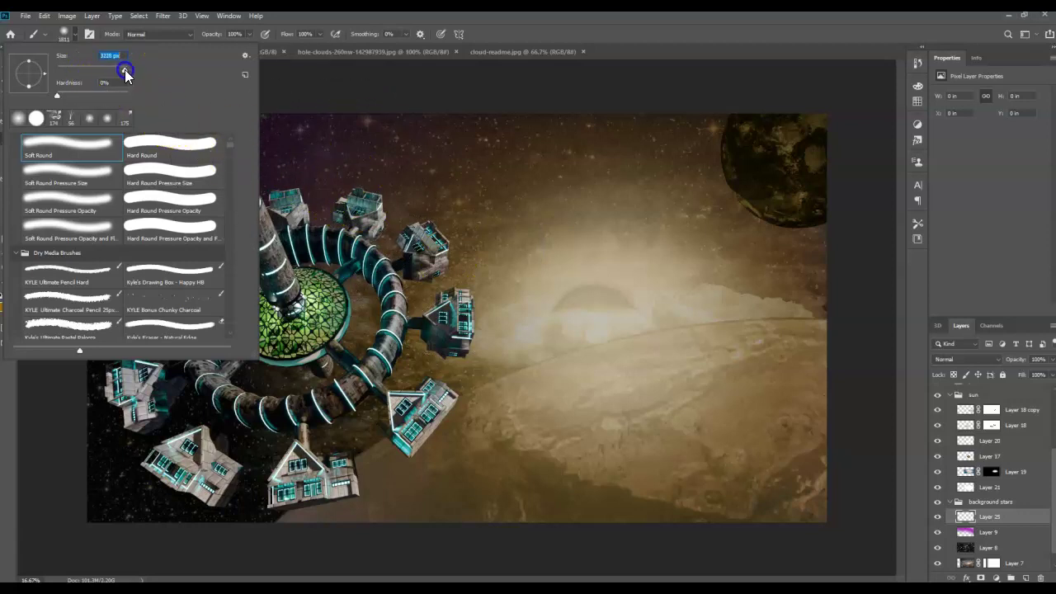
click(418, 350)
mouse_move(418, 350)
mouse_down()
mouse_move(53, 329)
mouse_move(179, 384)
mouse_move(58, 450)
mouse_move(220, 479)
mouse_move(142, 429)
mouse_move(120, 396)
mouse_move(55, 366)
mouse_move(138, 438)
mouse_move(335, 474)
mouse_move(469, 525)
mouse_move(174, 497)
mouse_move(146, 533)
mouse_move(129, 528)
mouse_move(141, 490)
mouse_up()
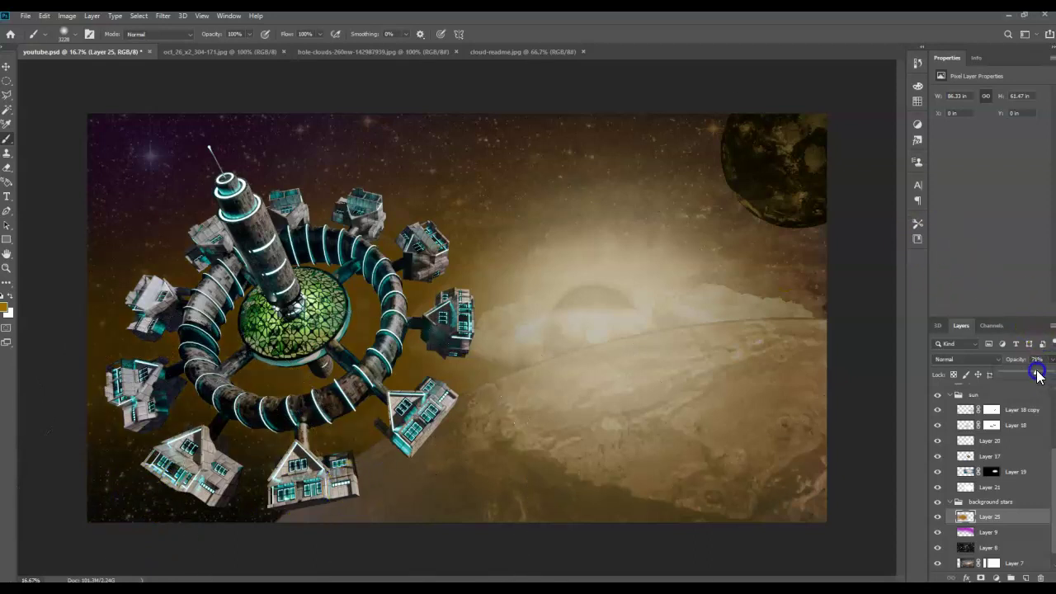
mouse_move(484, 428)
mouse_down()
mouse_move(413, 275)
mouse_move(203, 254)
mouse_move(193, 384)
mouse_move(205, 441)
mouse_move(132, 325)
mouse_move(262, 372)
mouse_move(881, 376)
mouse_move(368, 311)
mouse_move(392, 222)
mouse_move(725, 382)
mouse_move(665, 335)
mouse_move(726, 370)
mouse_move(967, 426)
mouse_up()
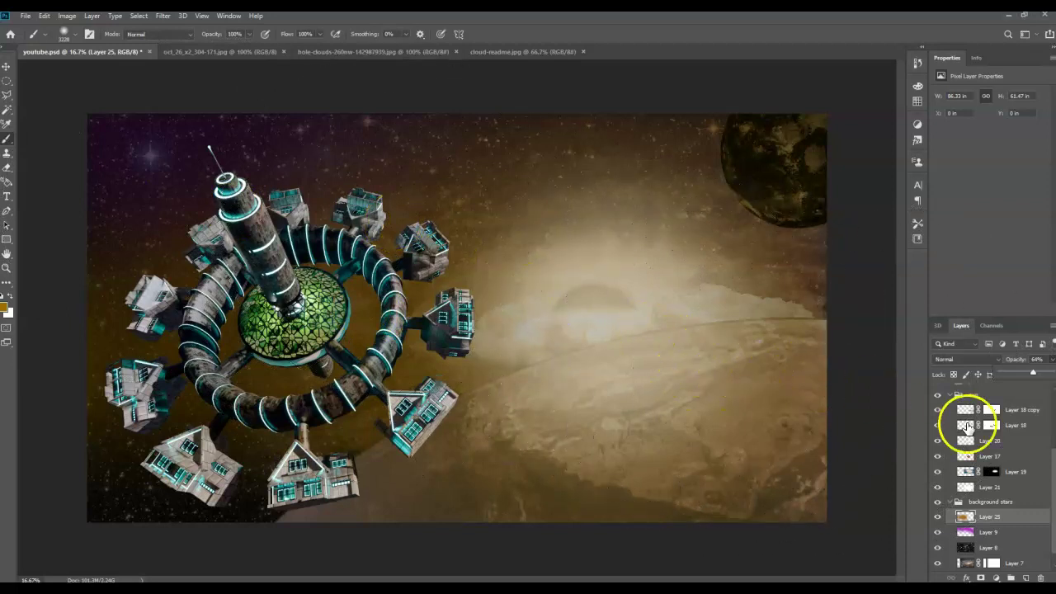
- Collapse the color work group, expand the starship group and create a new layer above Layer 6
scroll(1002, 470, up, 3)
mouse_move(173, 242)
mouse_down()
mouse_move(354, 284)
mouse_move(382, 358)
mouse_move(271, 288)
mouse_move(282, 284)
mouse_move(271, 239)
mouse_move(271, 294)
mouse_up()
click(1023, 447)
mouse_move(1023, 447)
mouse_down()
mouse_move(930, 413)
mouse_move(955, 410)
mouse_up()
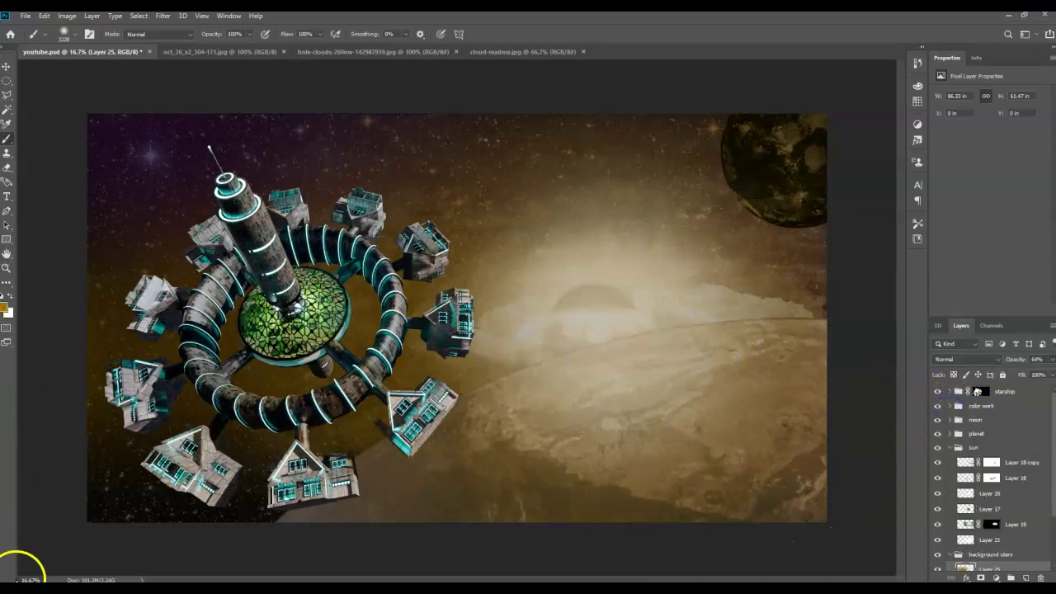
click(967, 464)
click(949, 392)
click(995, 438)
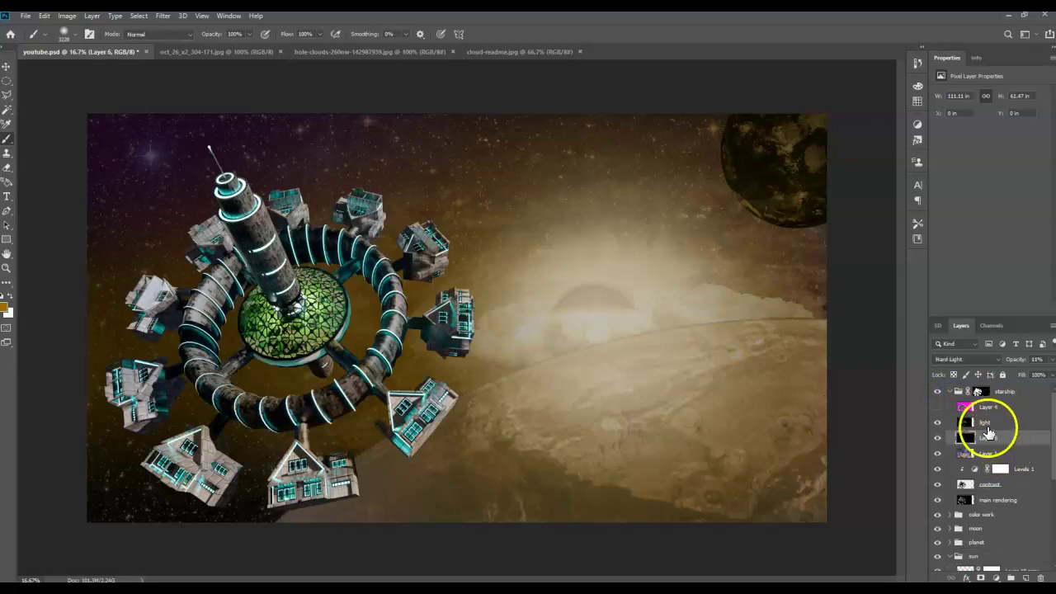
click(1027, 577)
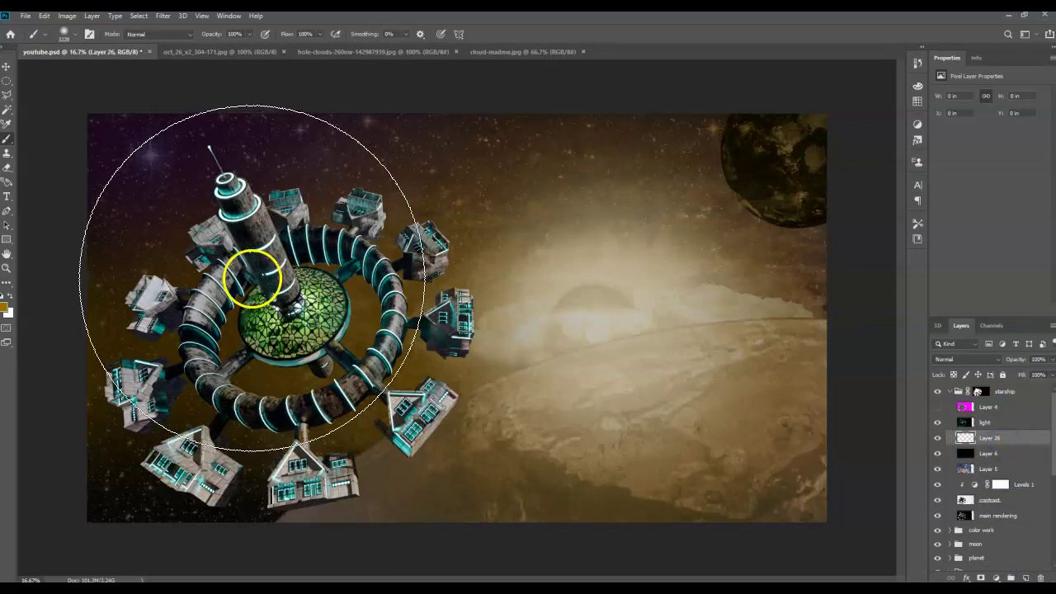
- Fill the whole new starship layer with the brown foreground color at 100% opacity in Normal mode and deselect
key(ctrl+a)
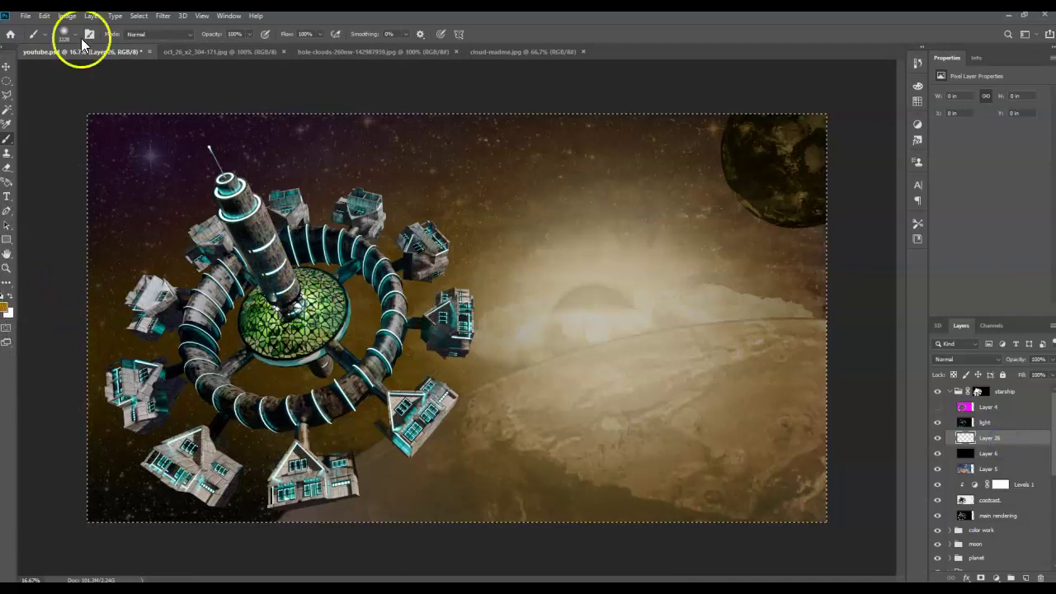
click(44, 15)
click(58, 189)
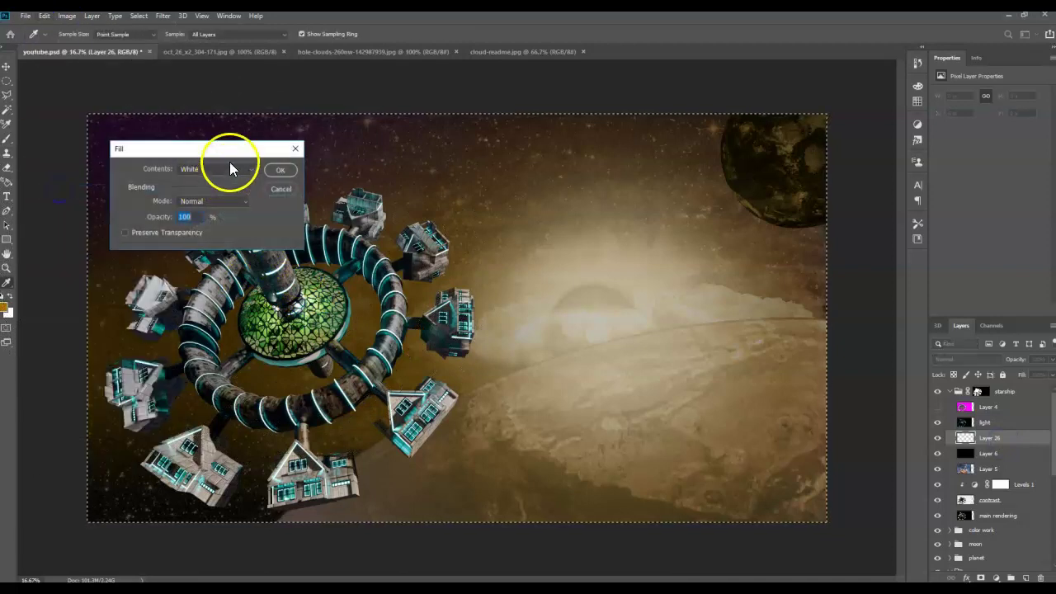
click(250, 171)
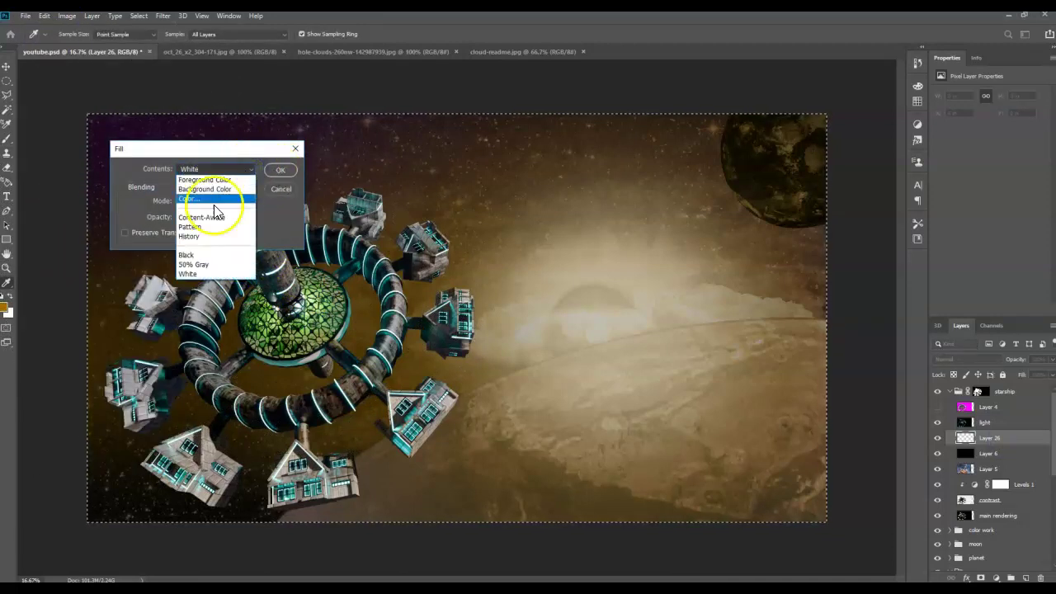
click(206, 179)
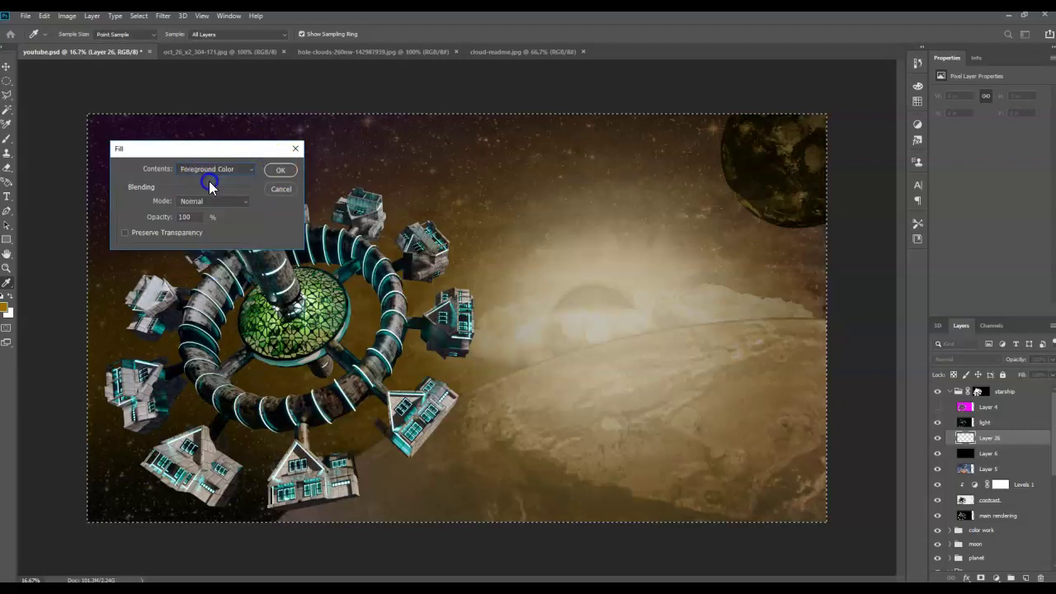
click(280, 170)
key(b)
key(ctrl+d)
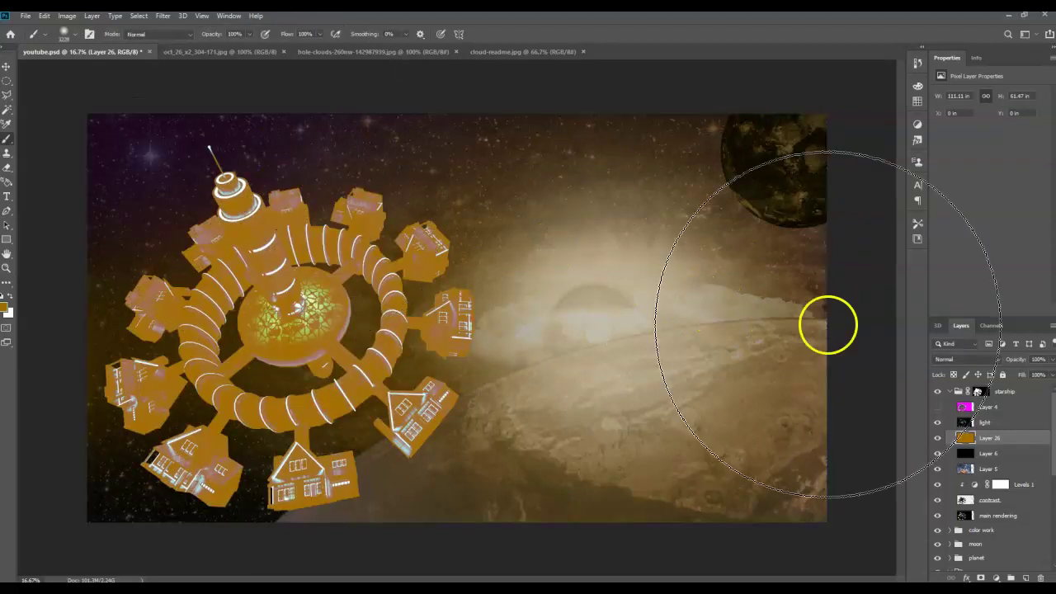
- Set the brown layer in the starship group to Color blend mode at 17% opacity
click(966, 361)
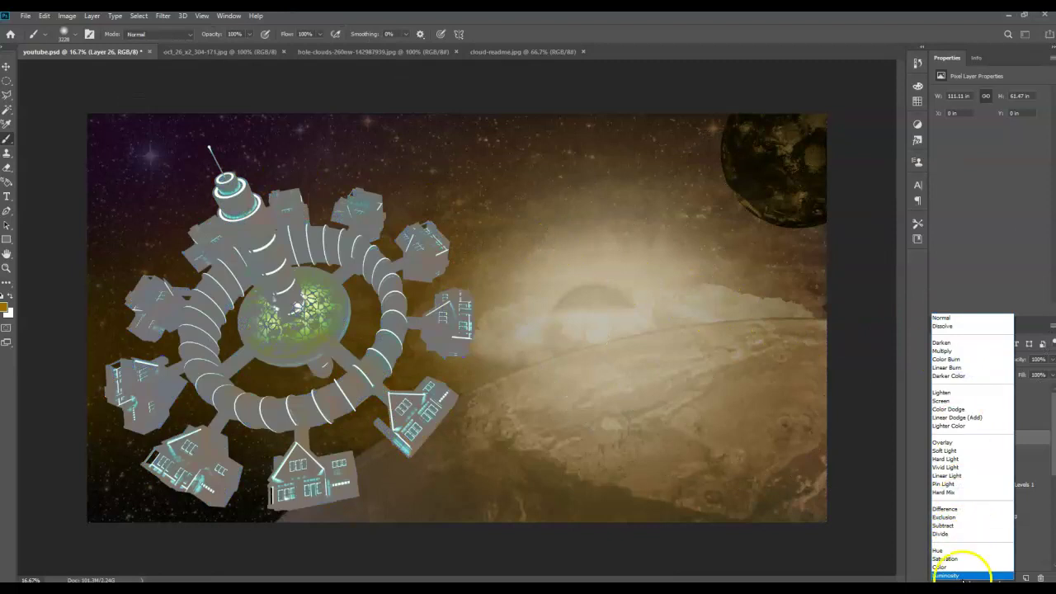
click(948, 567)
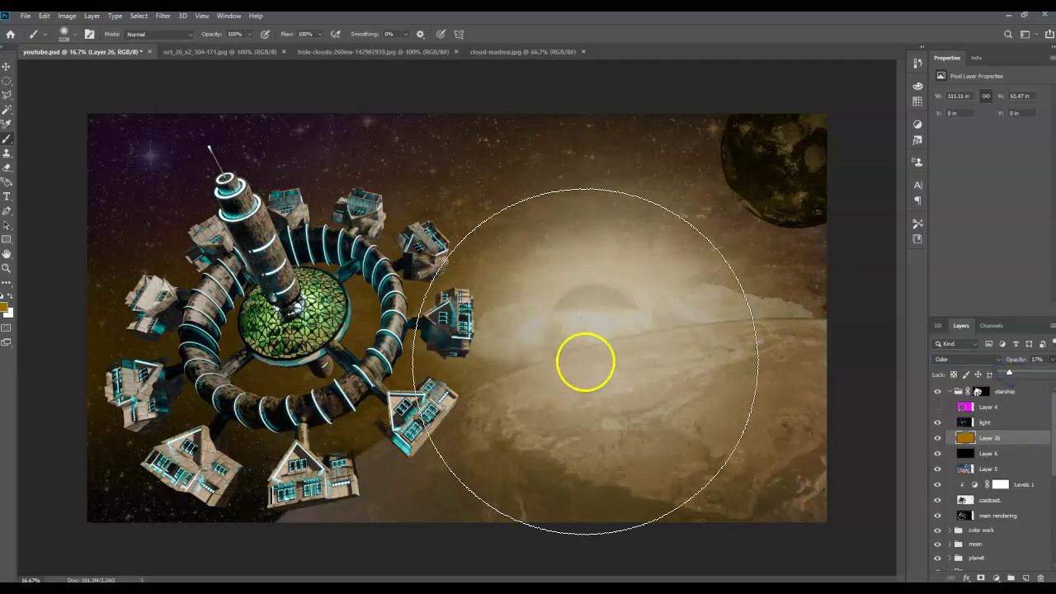
click(937, 438)
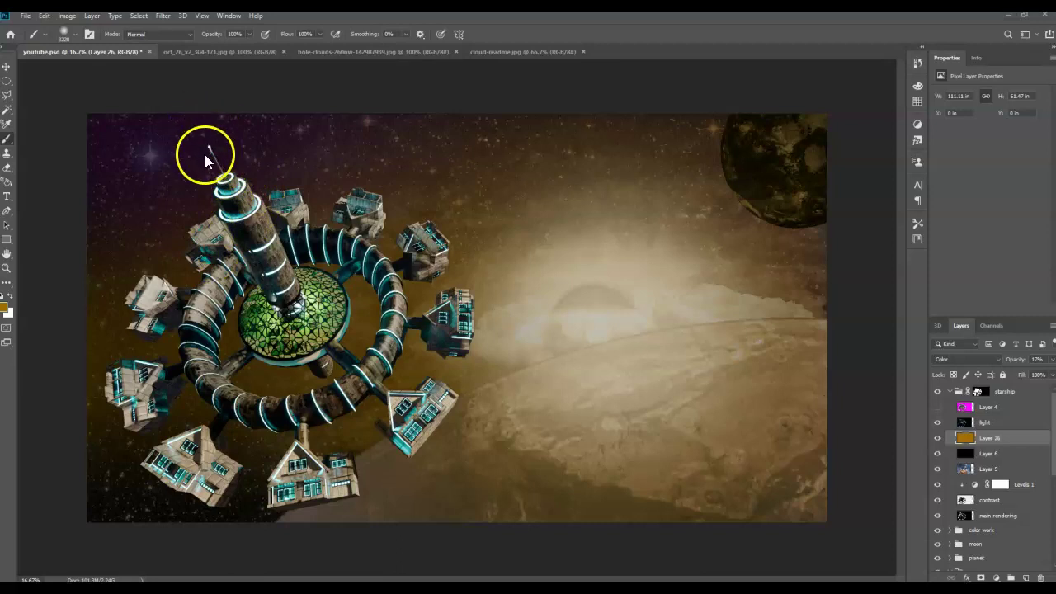
- Move the light layer out of the starship group to just above it and reselect Layer 26
click(998, 423)
drag(996, 428, 1007, 383)
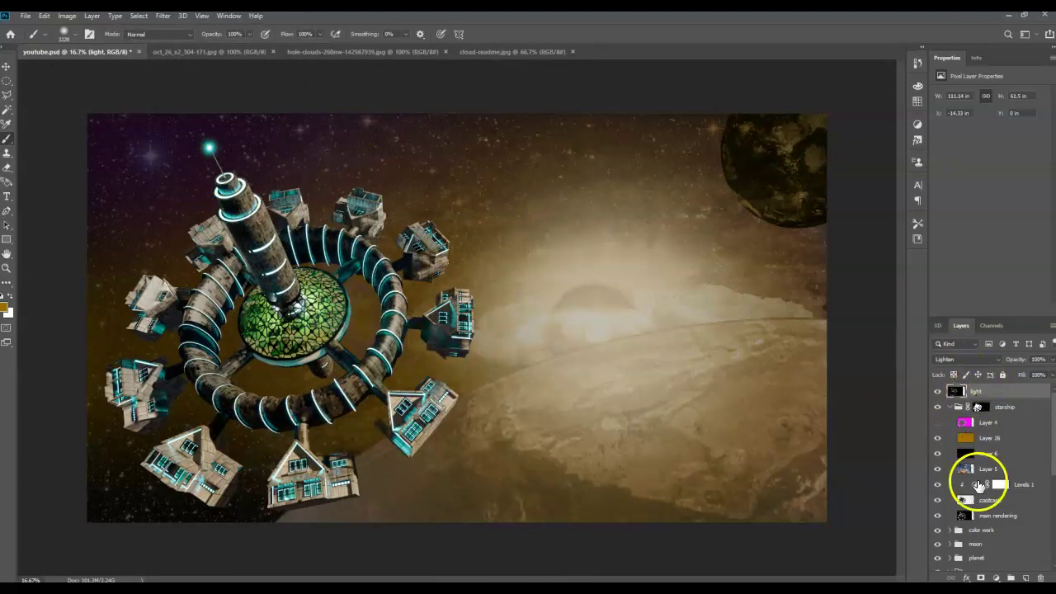
click(1013, 428)
click(1014, 440)
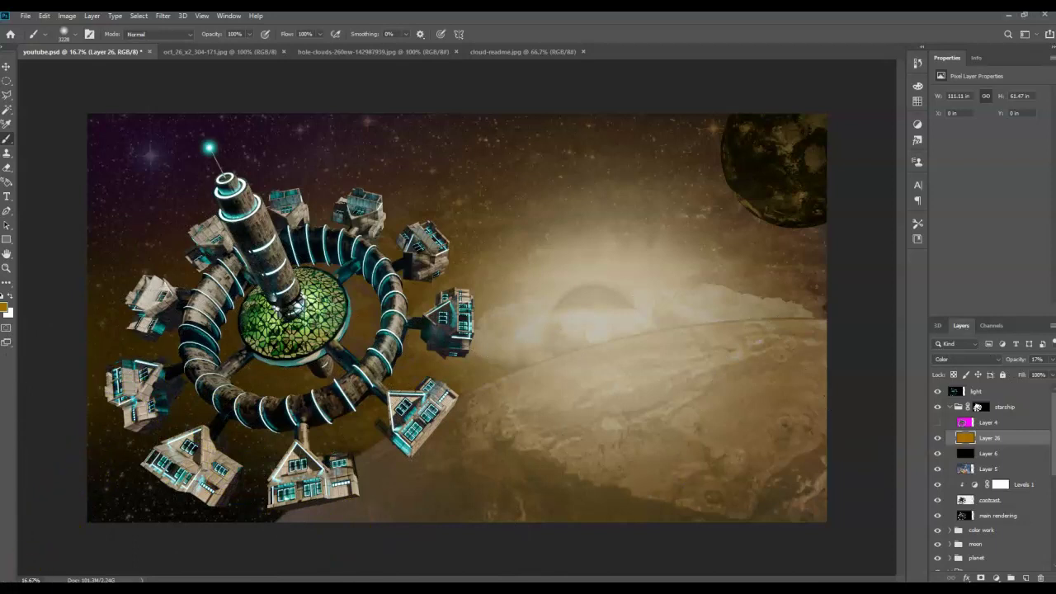
- Create a new layer above Layer 26 and paint white over the sun-facing side of the green dome with a resized Soft Round brush
scroll(990, 478, down, 1)
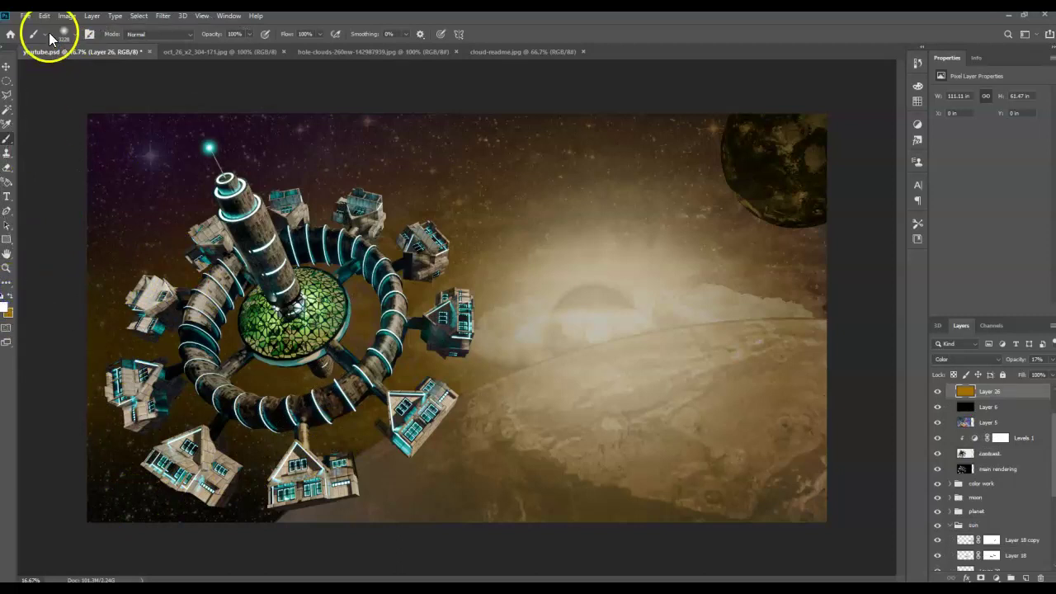
click(74, 34)
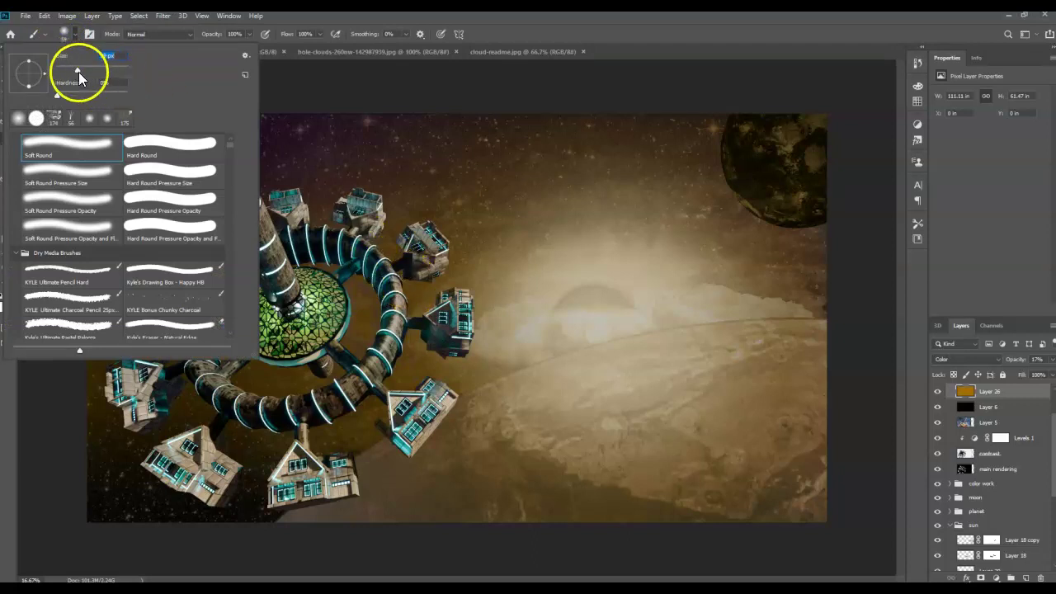
drag(83, 72, 103, 70)
click(134, 80)
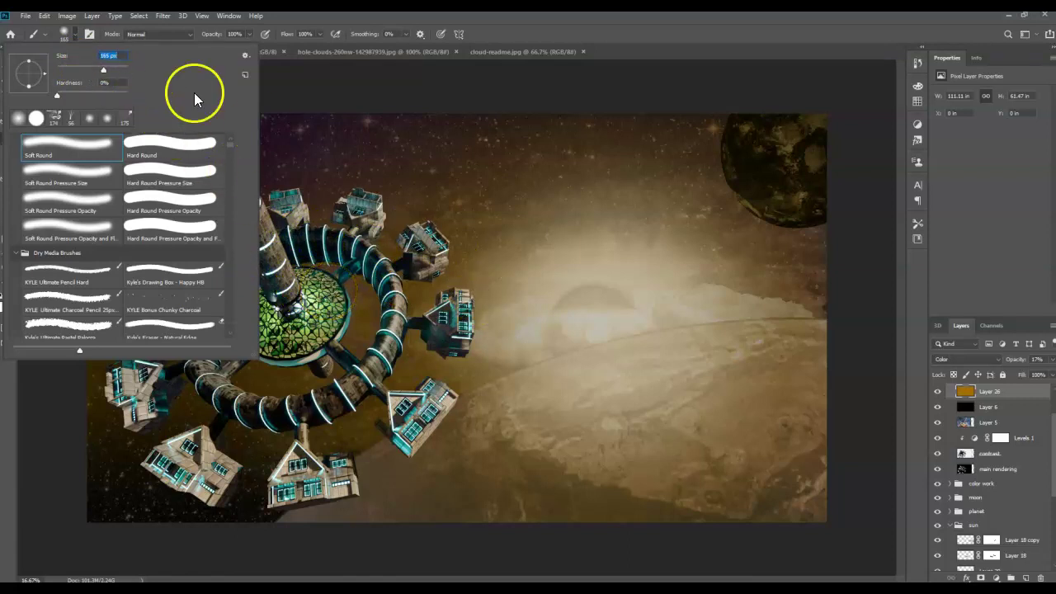
click(107, 72)
click(1026, 577)
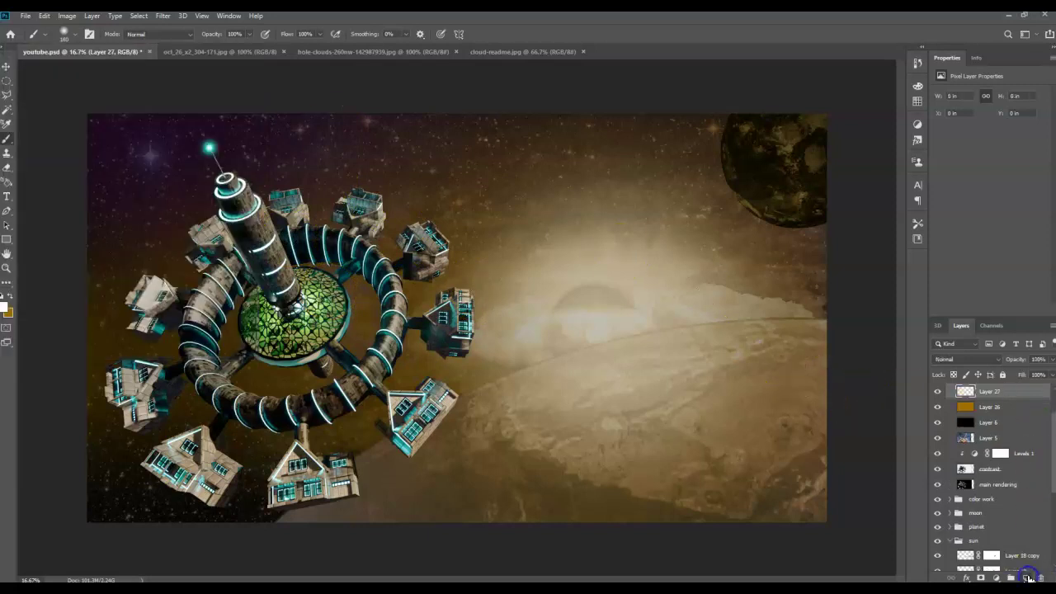
drag(316, 280, 323, 333)
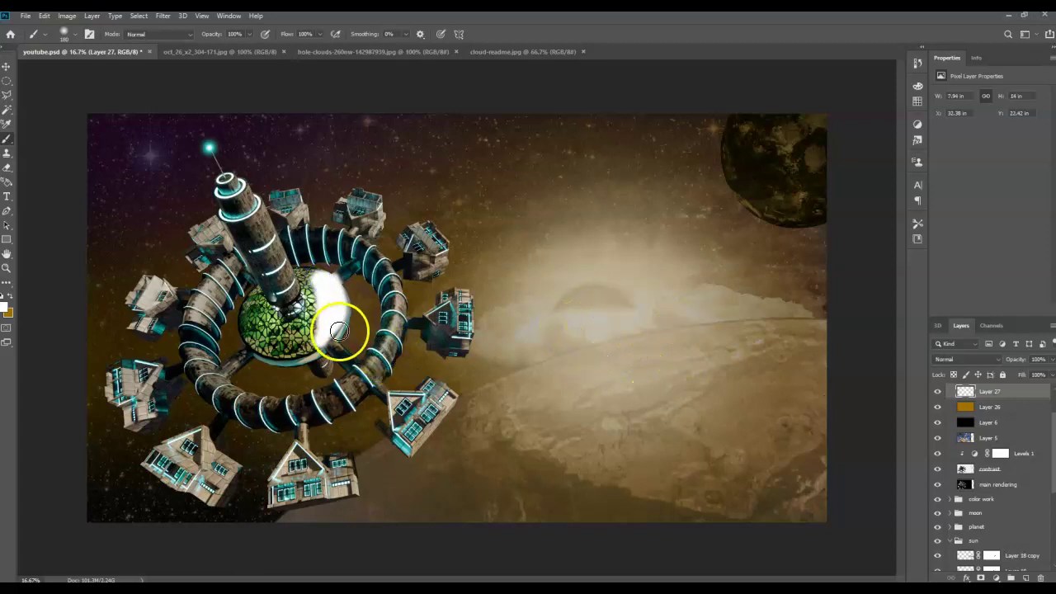
- Apply a Gaussian Blur of about 50 pixels to the white dome highlight and set its layer opacity to 65%
click(164, 20)
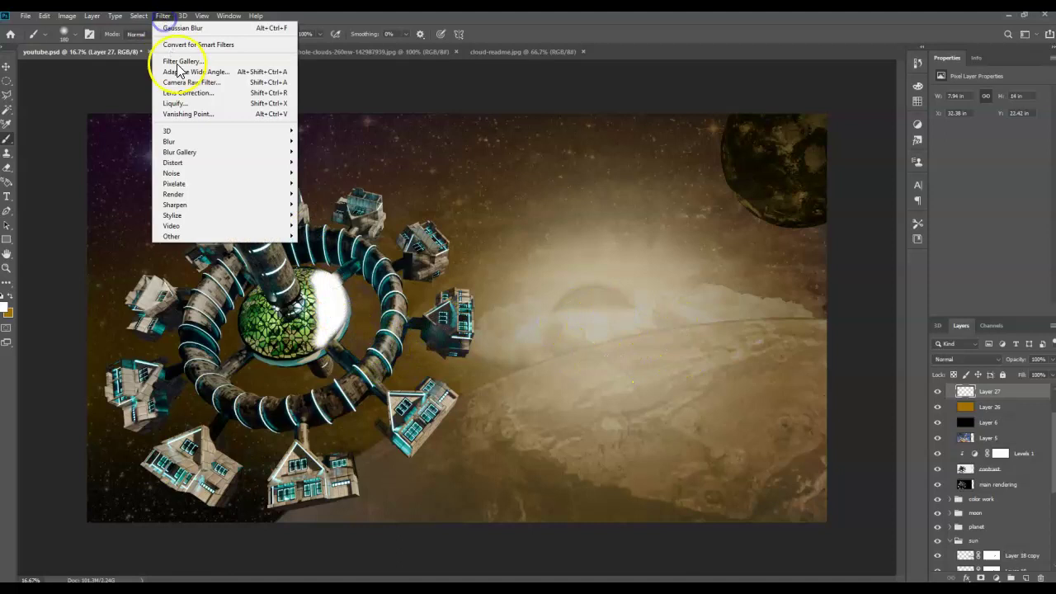
mouse_move(190, 141)
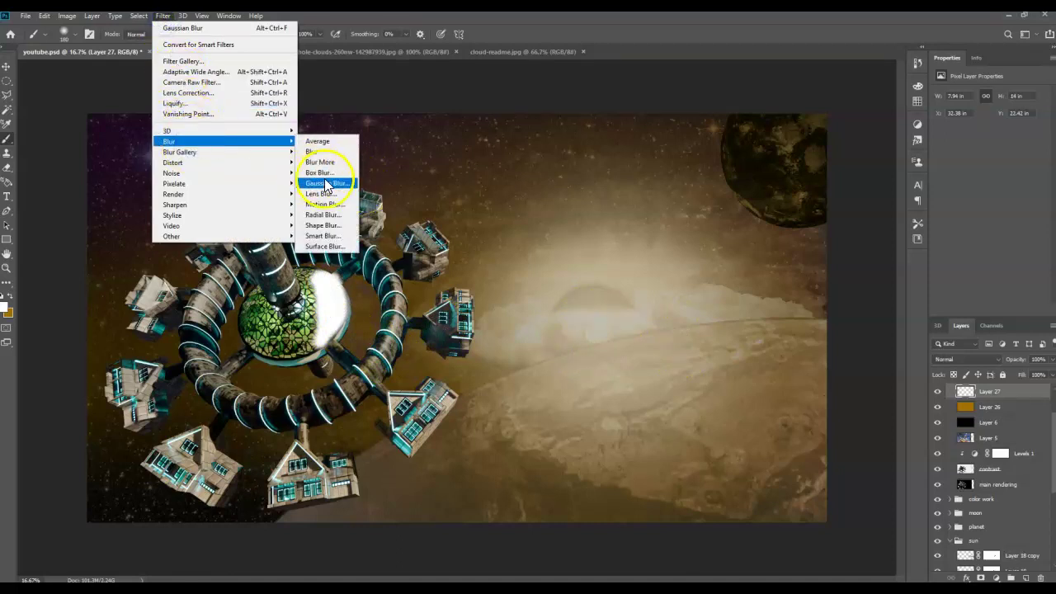
click(325, 183)
click(920, 294)
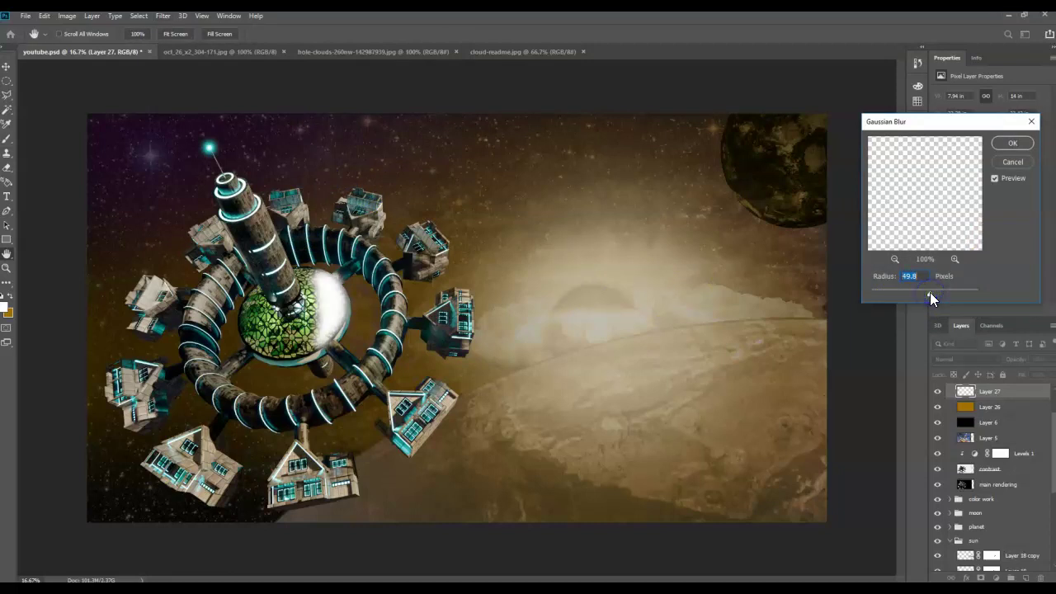
click(1012, 143)
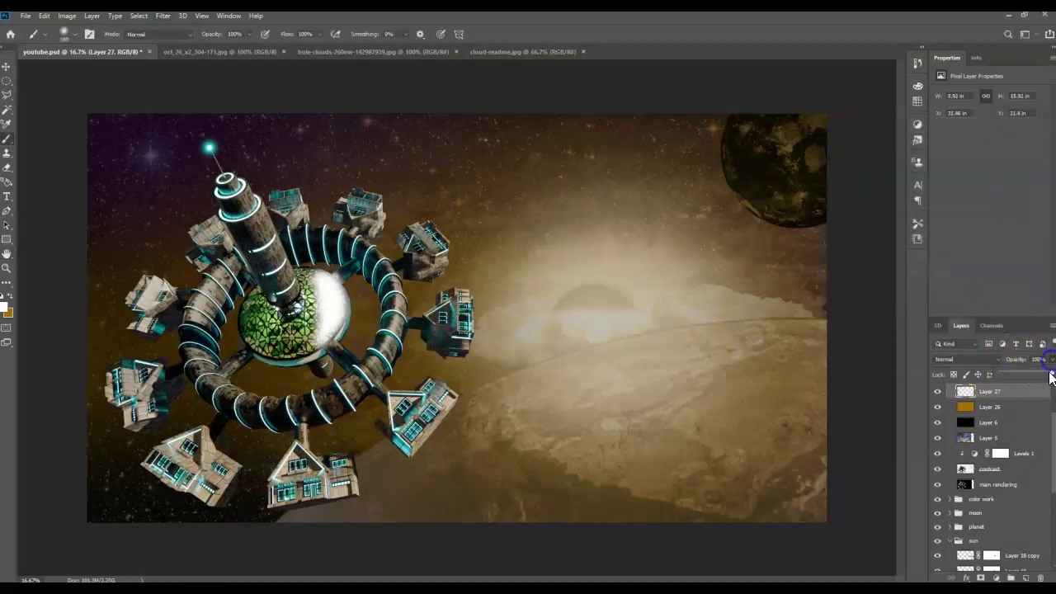
drag(1048, 377, 1041, 377)
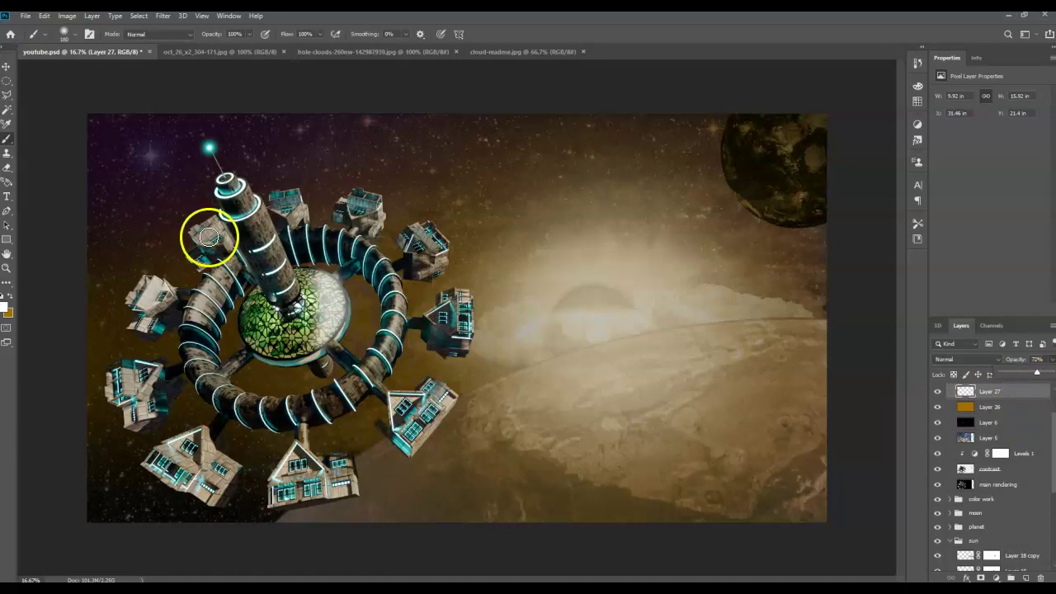
drag(1037, 372, 1037, 375)
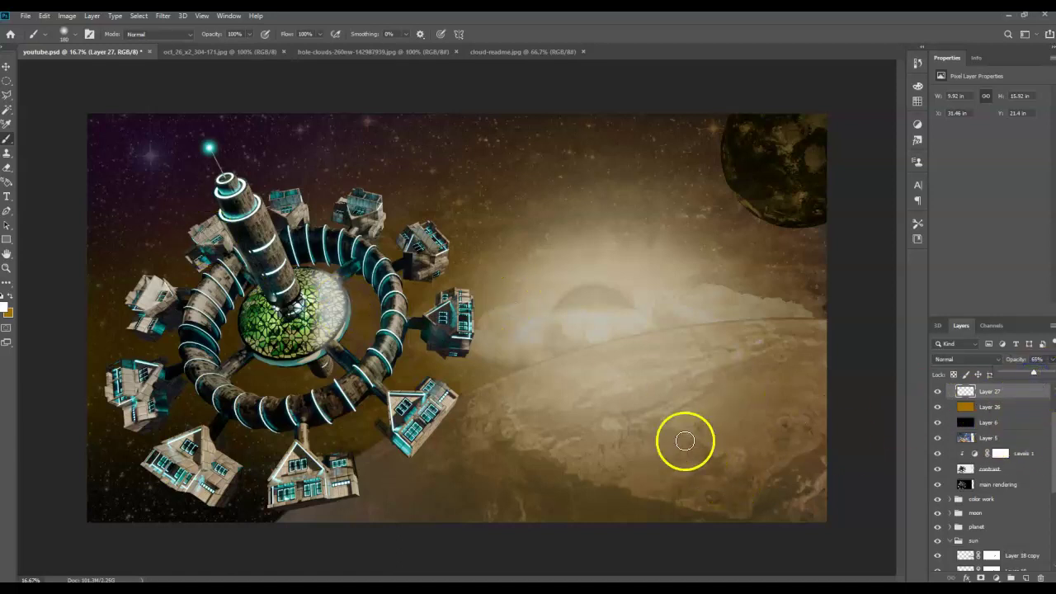
- Expand the planet group and select Layer 10
scroll(966, 512, down, 1)
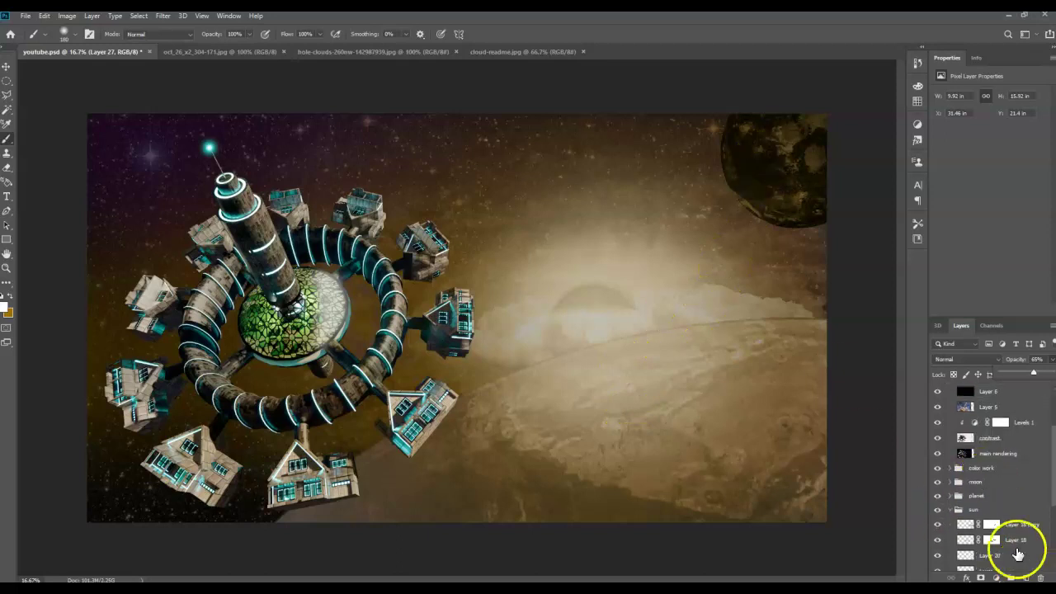
click(948, 496)
scroll(1012, 489, down, 1)
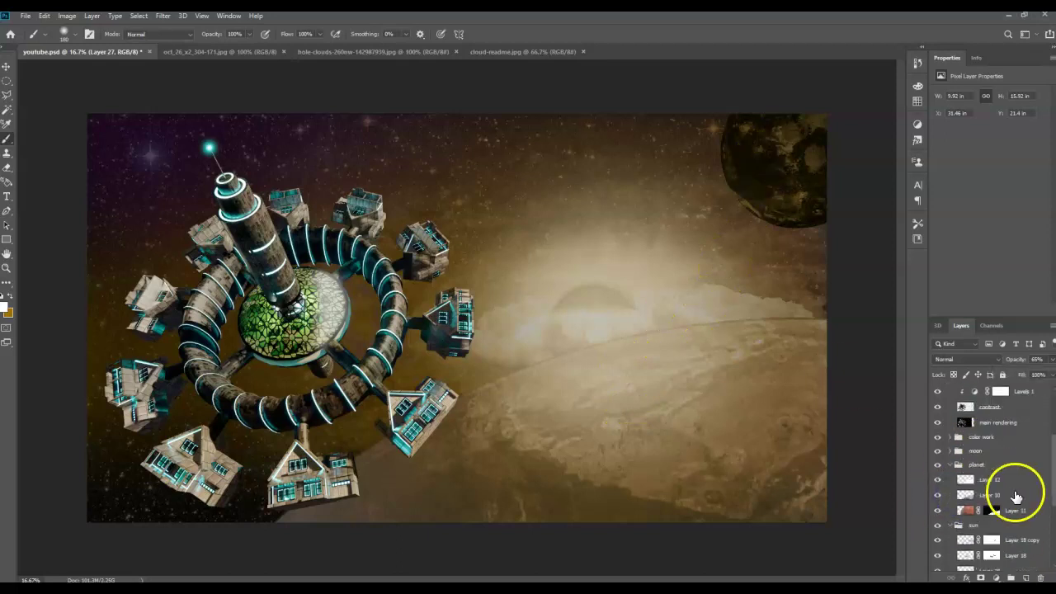
click(963, 496)
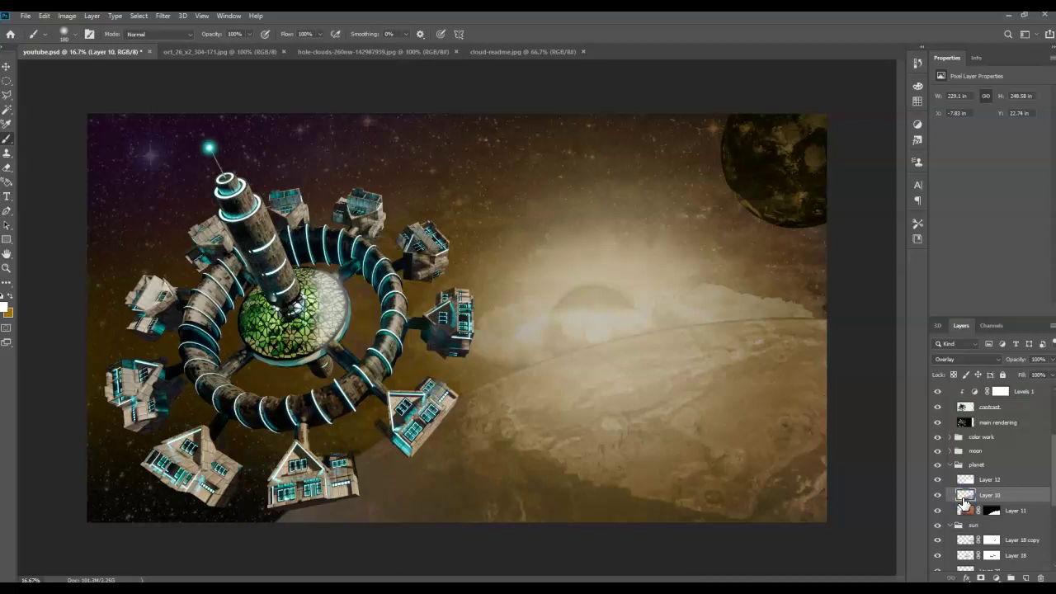
click(978, 495)
- Dodge the midtones of the planet surface on Layer 10 with the Dodge tool at 97% exposure
key(i)
click(7, 283)
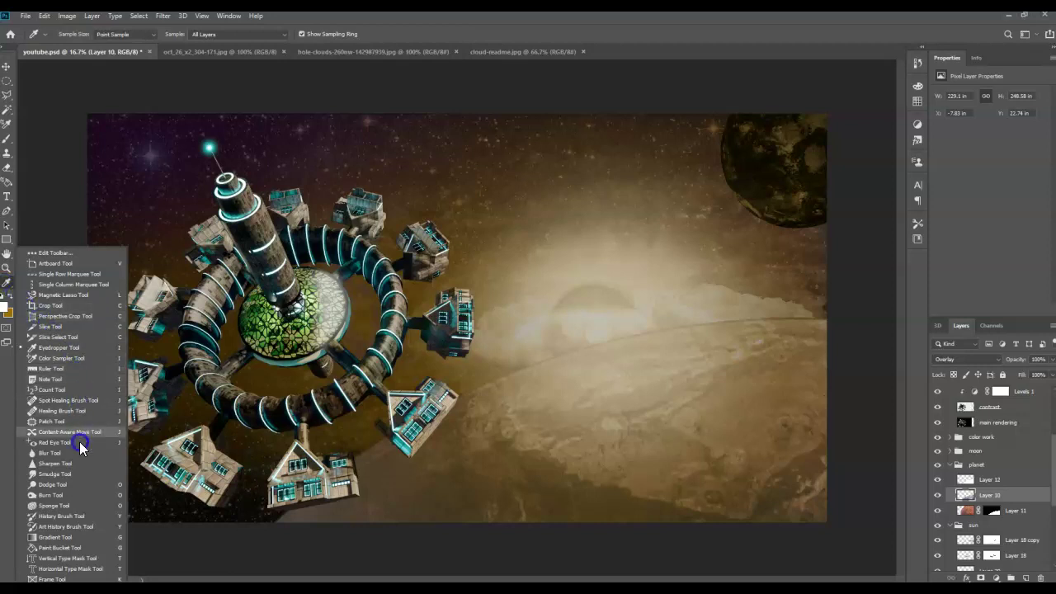
click(75, 485)
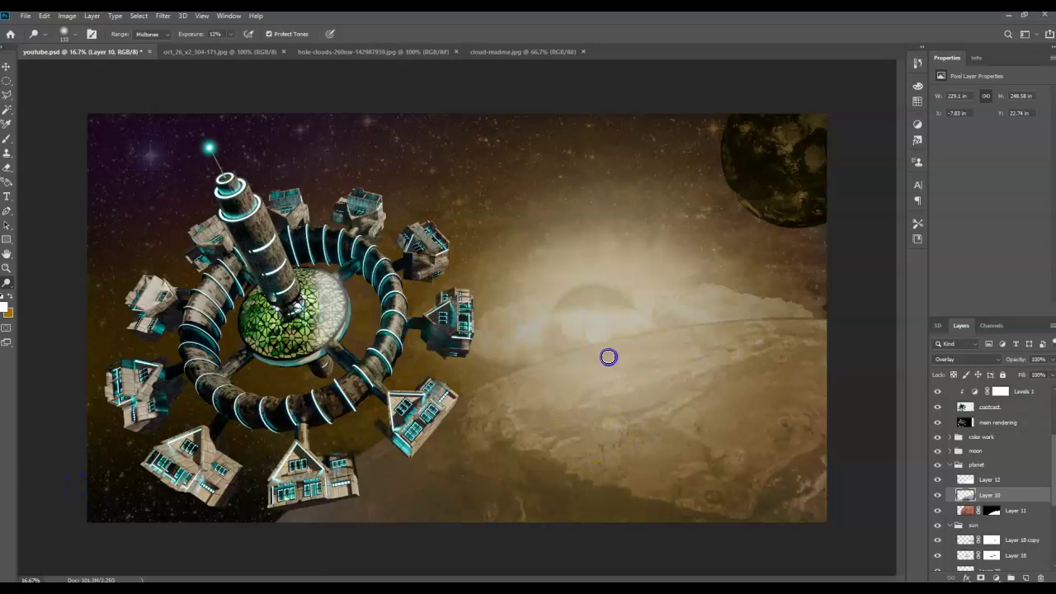
click(413, 427)
click(232, 34)
drag(257, 53, 256, 53)
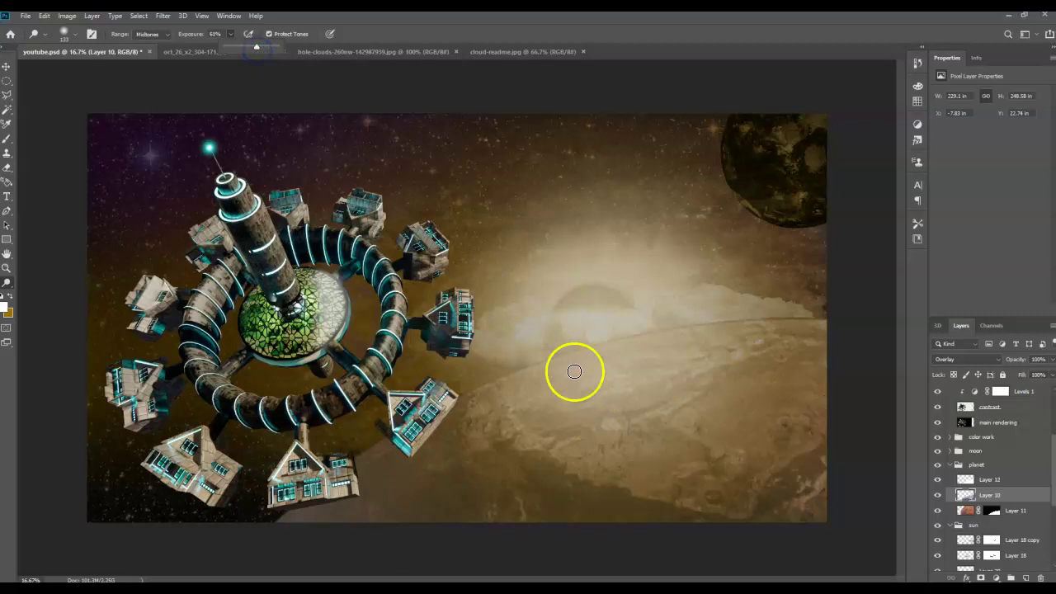
click(231, 34)
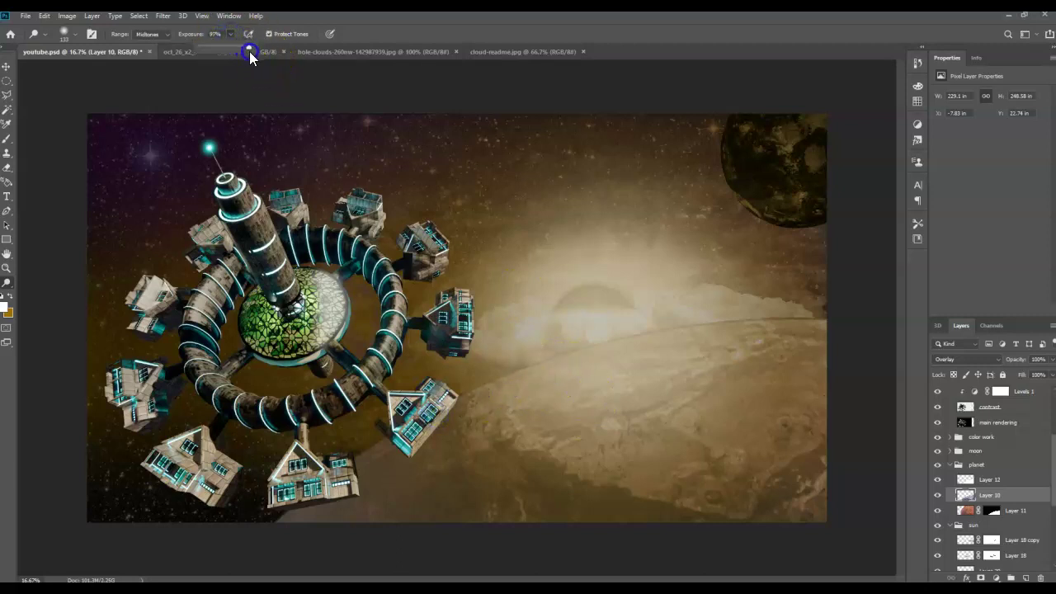
click(617, 413)
click(514, 391)
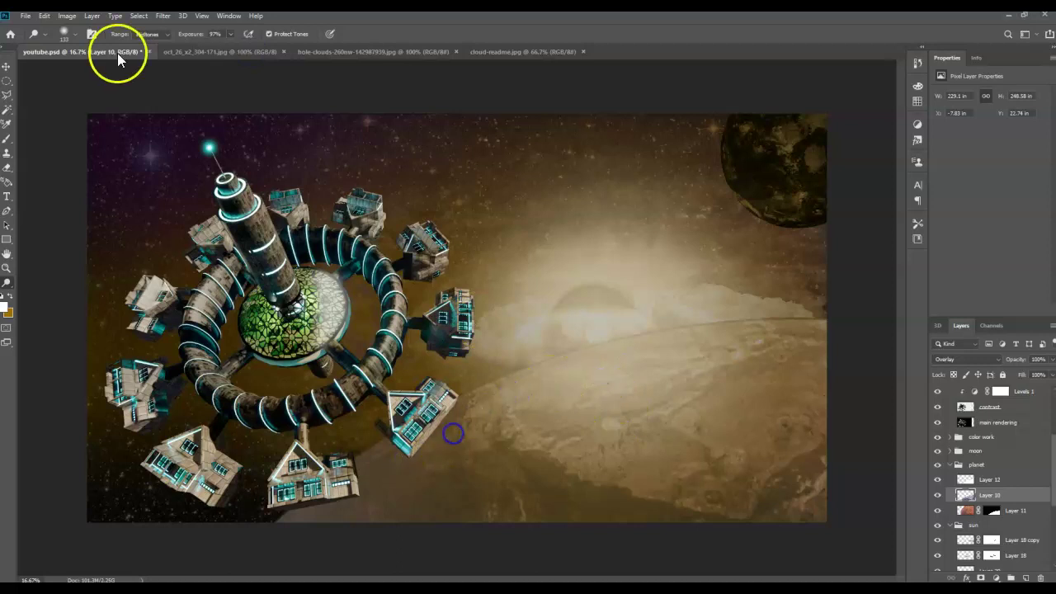
- Enlarge the Soft Round dodge brush and lighten the planet's surface broadly below the sun and along the horizon
click(75, 37)
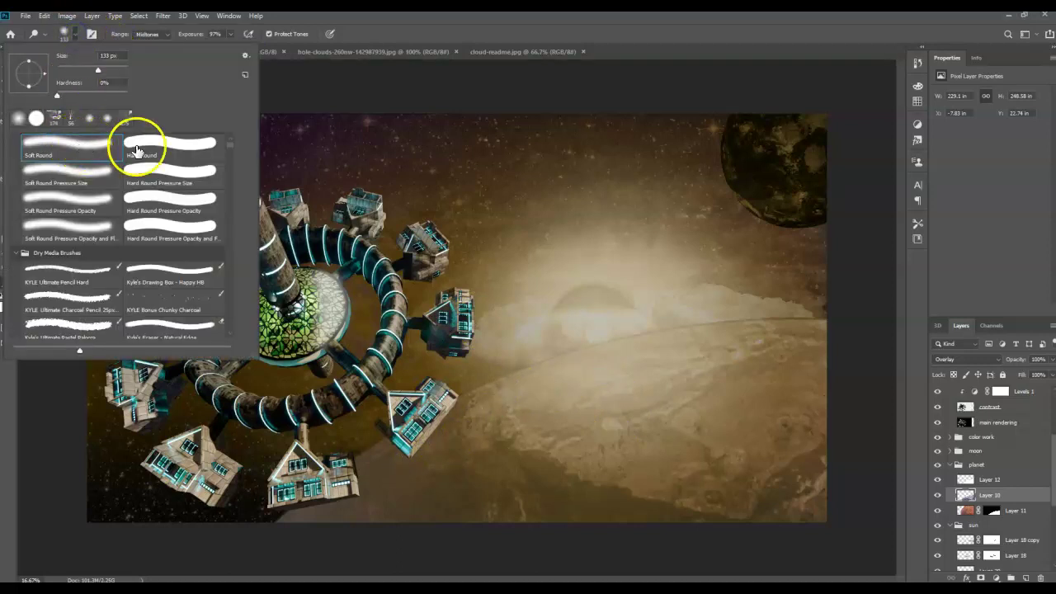
drag(97, 70, 117, 70)
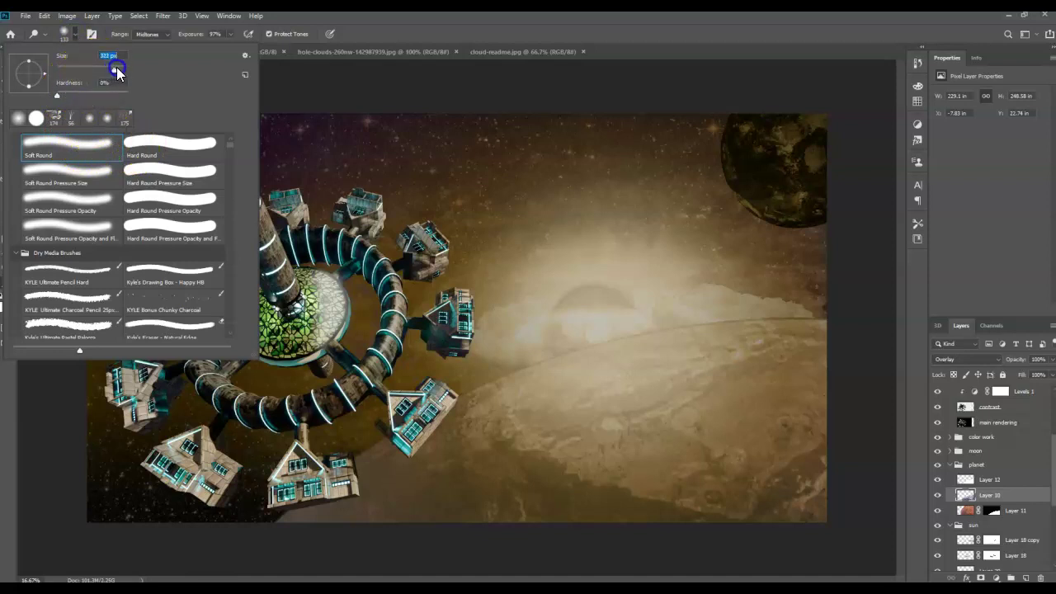
click(745, 341)
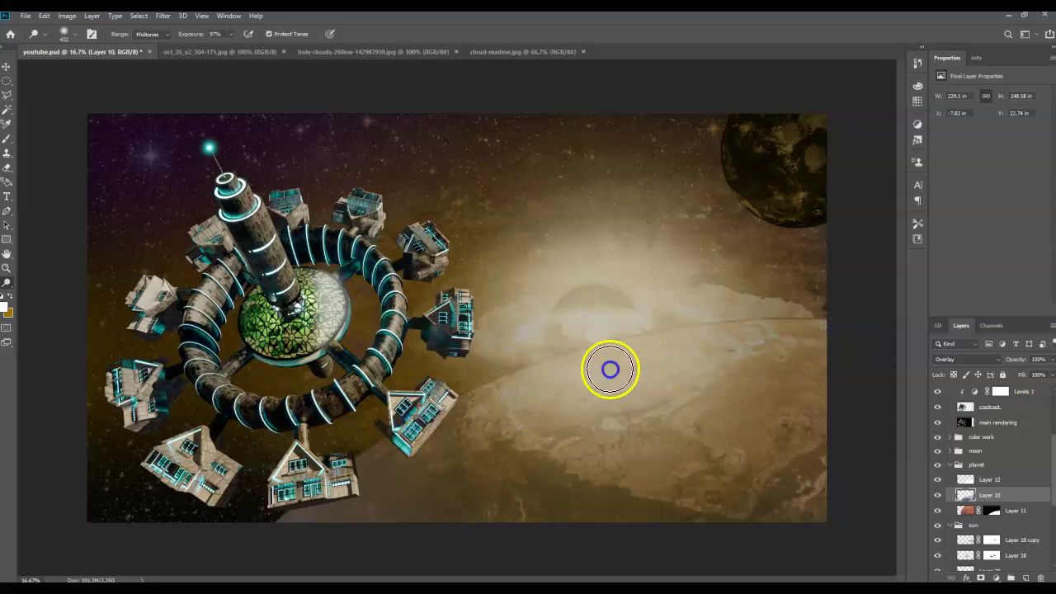
mouse_move(734, 341)
mouse_down()
mouse_move(679, 338)
mouse_move(635, 353)
mouse_move(535, 271)
mouse_move(625, 334)
mouse_move(539, 376)
mouse_move(569, 341)
mouse_move(552, 383)
mouse_up()
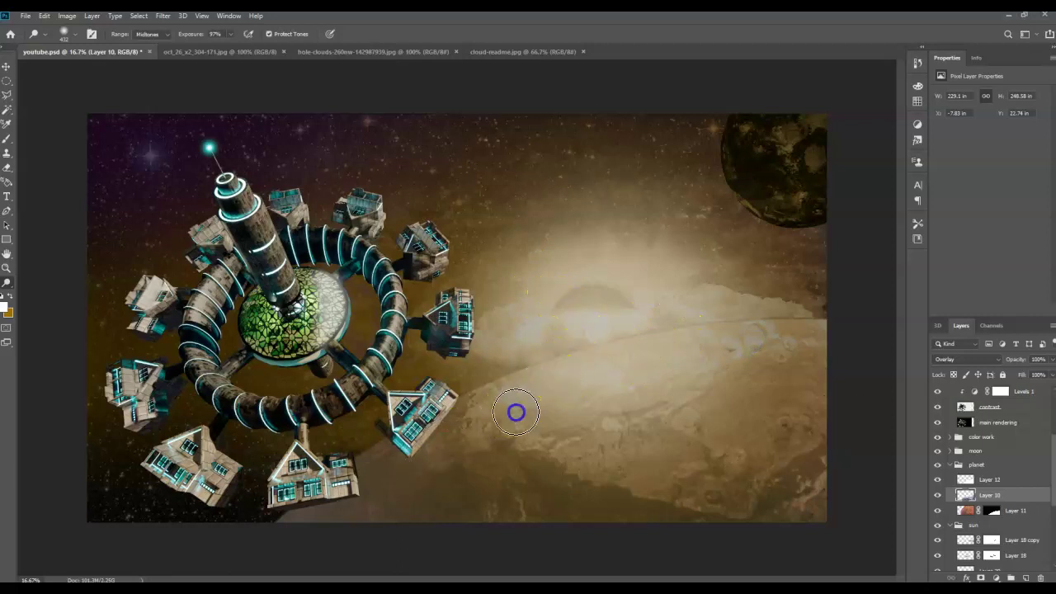
mouse_move(466, 427)
mouse_down()
mouse_move(494, 417)
mouse_move(536, 425)
mouse_up()
mouse_move(625, 417)
mouse_down()
mouse_move(509, 431)
mouse_move(610, 386)
mouse_up()
mouse_move(714, 363)
mouse_down()
mouse_move(758, 345)
mouse_move(731, 351)
mouse_up()
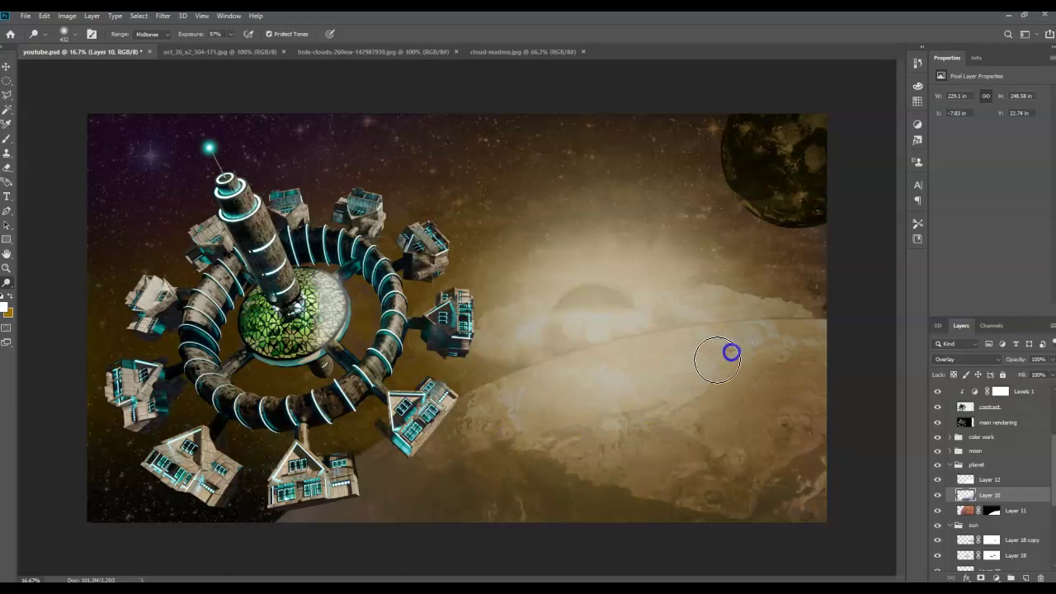
mouse_move(462, 437)
mouse_down()
mouse_move(491, 418)
mouse_move(568, 468)
mouse_move(568, 487)
mouse_move(605, 450)
mouse_up()
mouse_move(536, 439)
mouse_down()
mouse_move(452, 425)
mouse_move(458, 434)
mouse_move(434, 441)
mouse_move(466, 443)
mouse_move(477, 431)
mouse_move(468, 416)
mouse_move(494, 406)
mouse_move(447, 393)
mouse_move(652, 397)
mouse_move(803, 479)
mouse_move(490, 395)
mouse_move(671, 393)
mouse_move(579, 397)
mouse_move(745, 502)
mouse_move(638, 516)
mouse_move(377, 514)
mouse_move(718, 537)
mouse_move(641, 541)
mouse_move(728, 564)
mouse_move(789, 537)
mouse_move(1016, 514)
mouse_move(1021, 524)
mouse_move(1004, 551)
mouse_move(1036, 564)
mouse_up()
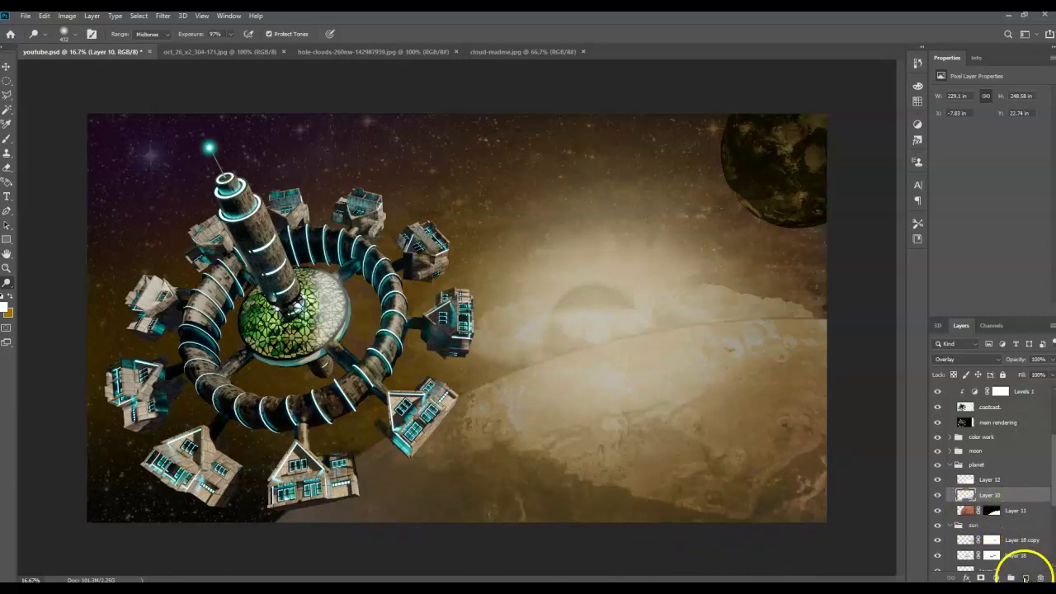
- Create a new layer above Layer 10 in the planet group and load the planet's outline as a selection
click(1025, 577)
mouse_move(983, 526)
mouse_down()
mouse_move(965, 513)
mouse_move(966, 489)
mouse_move(969, 514)
mouse_up()
ctrl+click(969, 514)
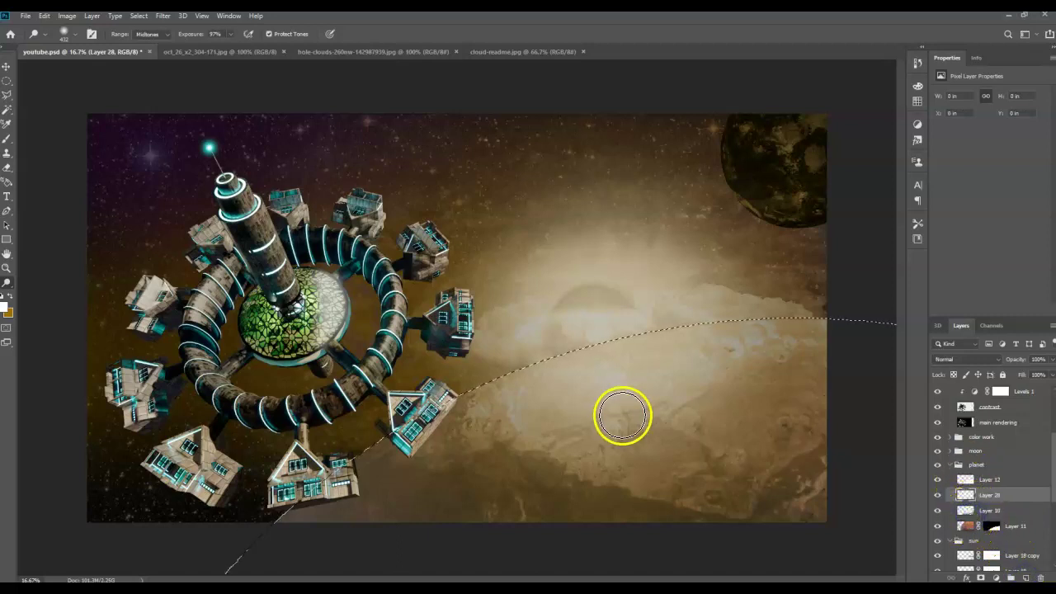
- Set the background color to black and choose the Gradient tool with the linear style
click(11, 312)
drag(495, 247, 516, 295)
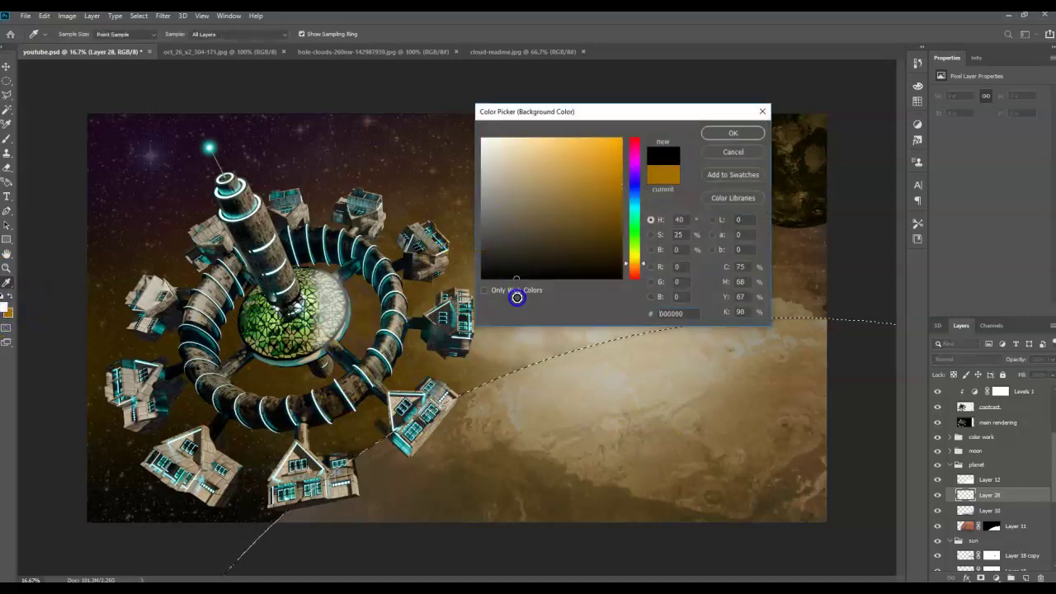
click(752, 133)
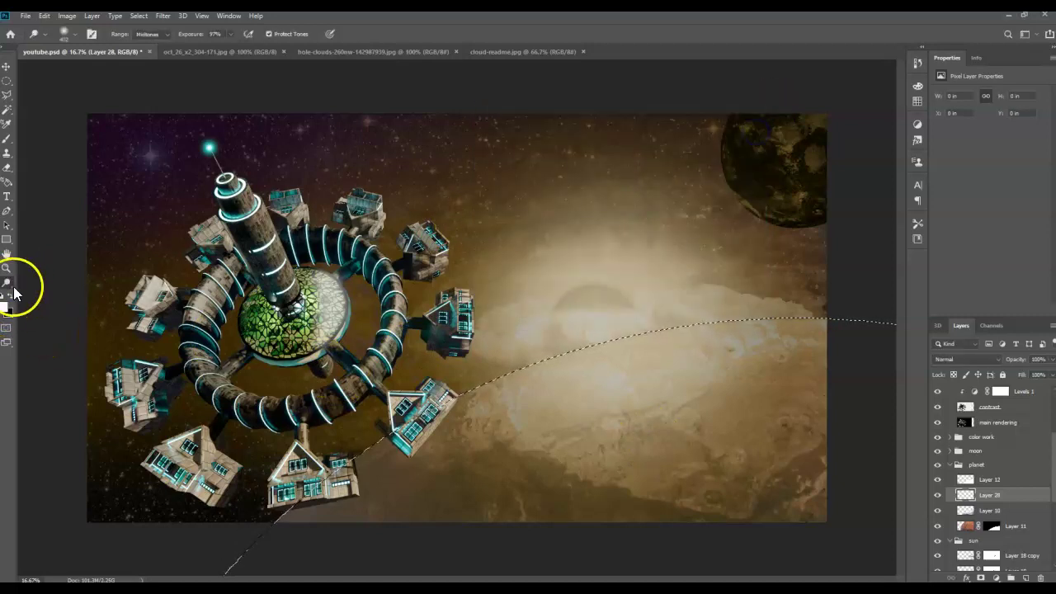
click(16, 293)
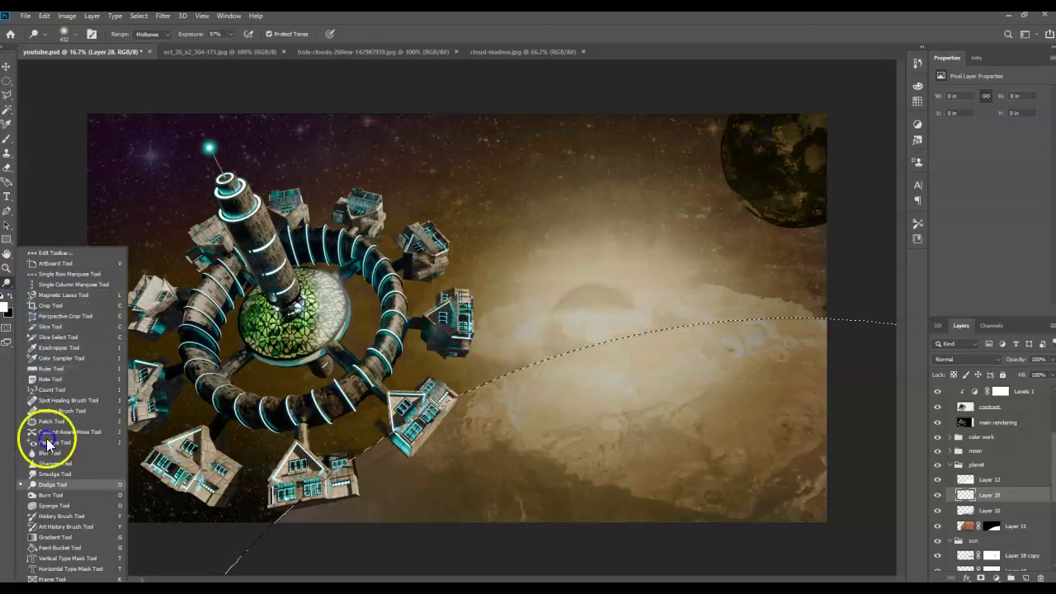
click(52, 537)
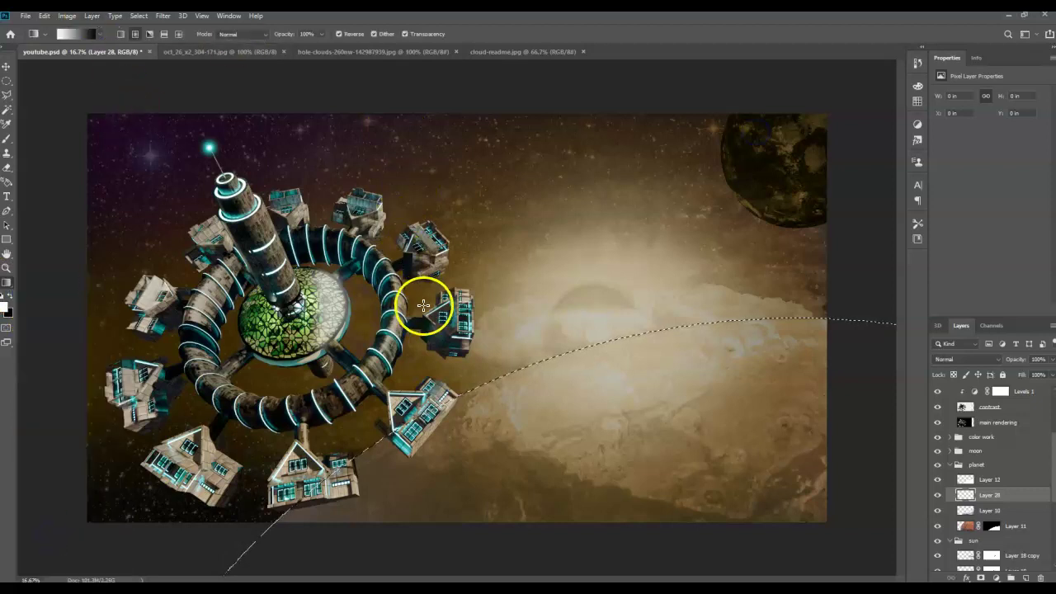
click(121, 34)
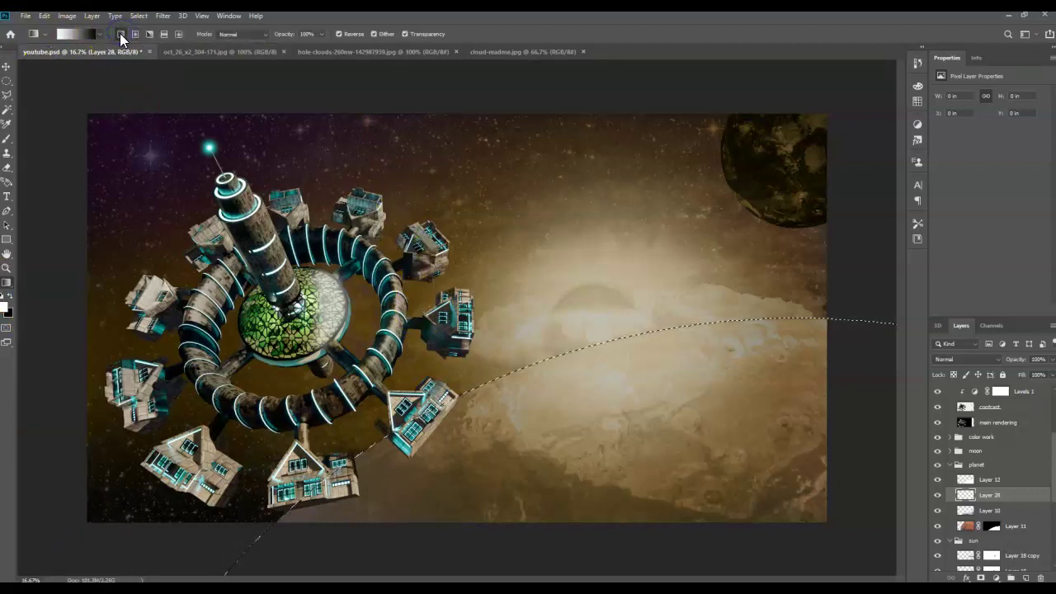
- Shade the planet from its lower-right corner inward with an unreversed black-to-white linear gradient, set Layer 28 to Multiply, and deselect
drag(817, 520, 697, 464)
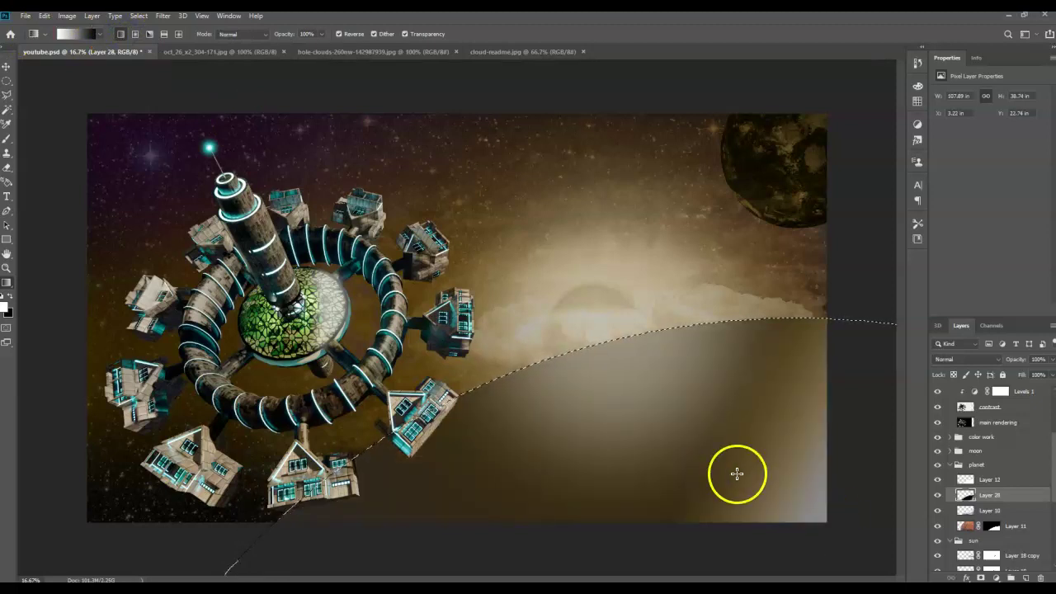
key(ctrl+z)
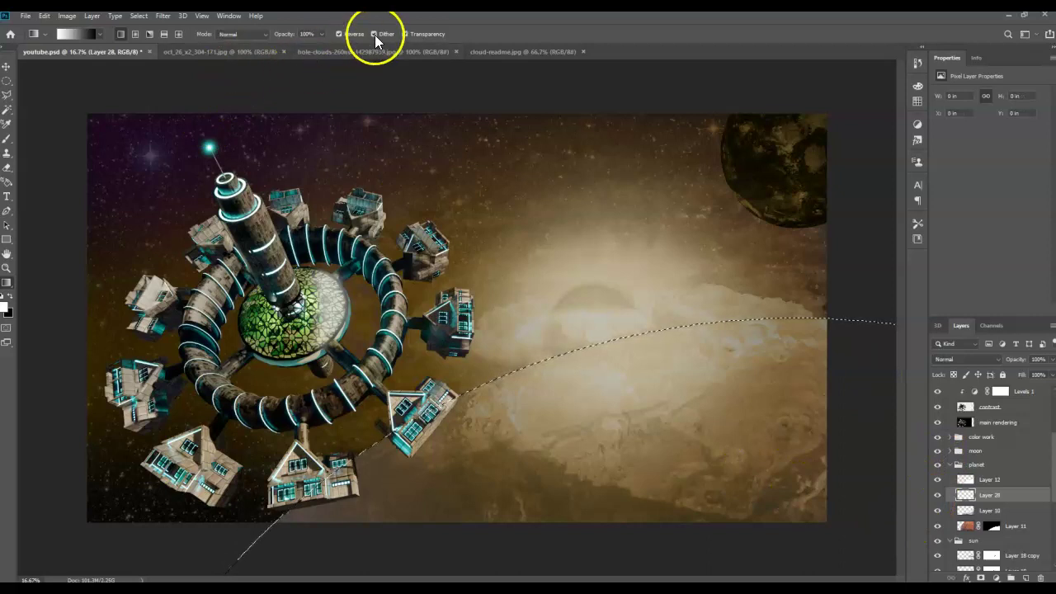
click(354, 34)
drag(814, 515, 667, 428)
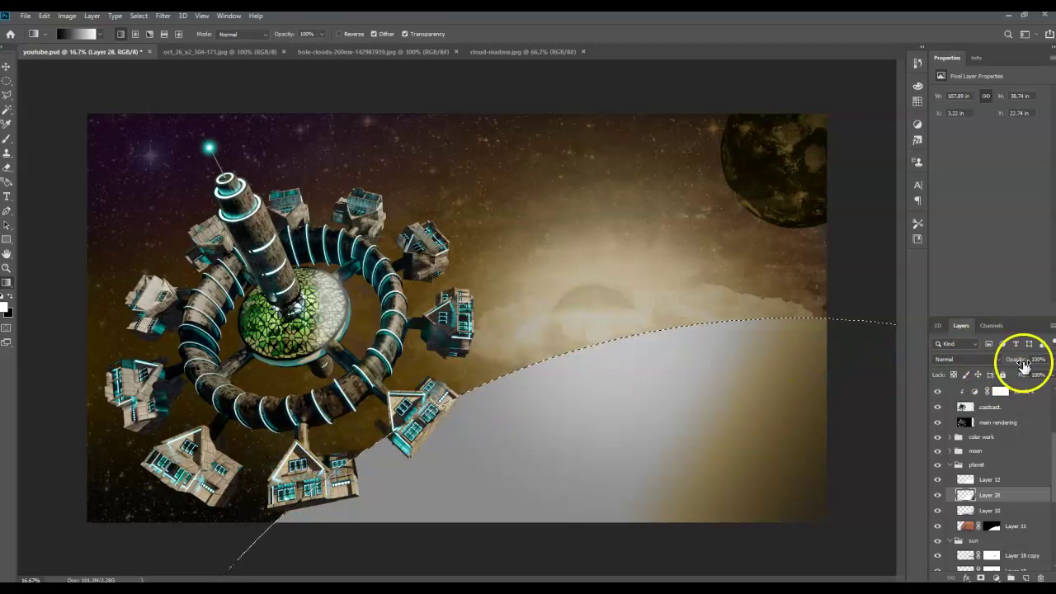
click(996, 364)
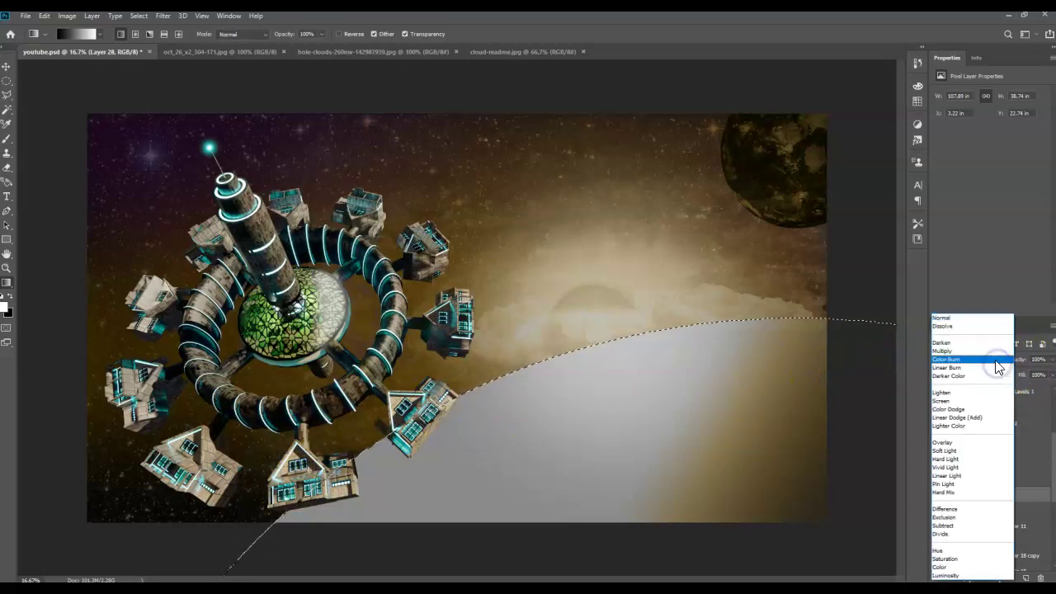
click(966, 352)
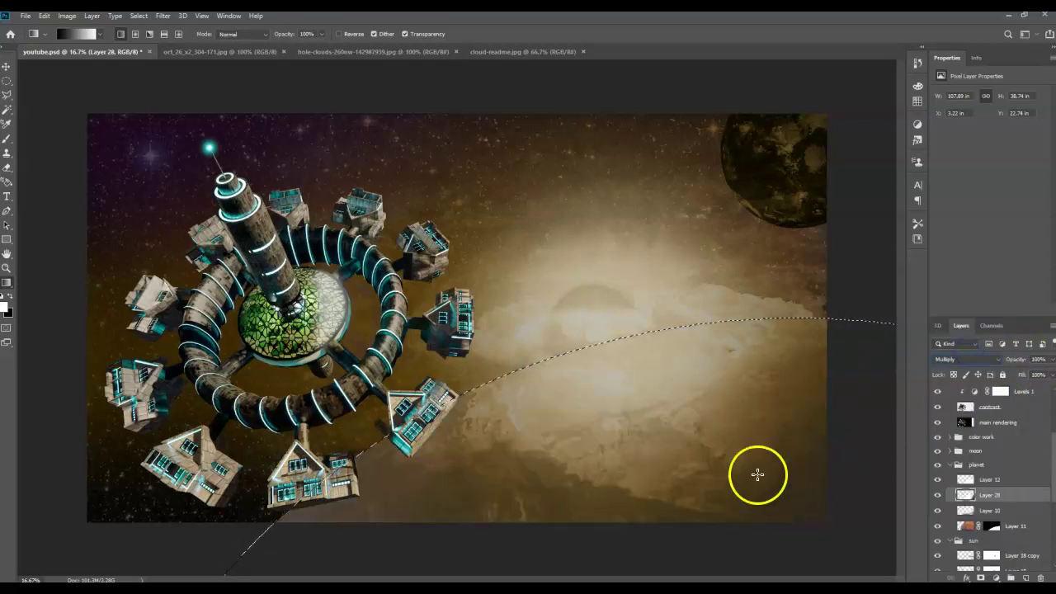
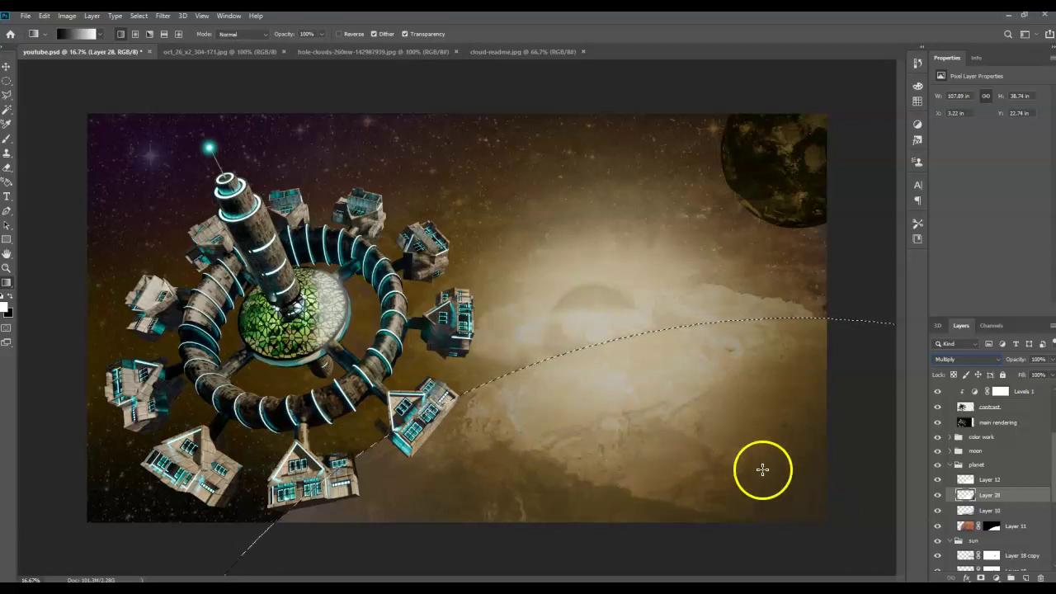
key(ctrl+d)
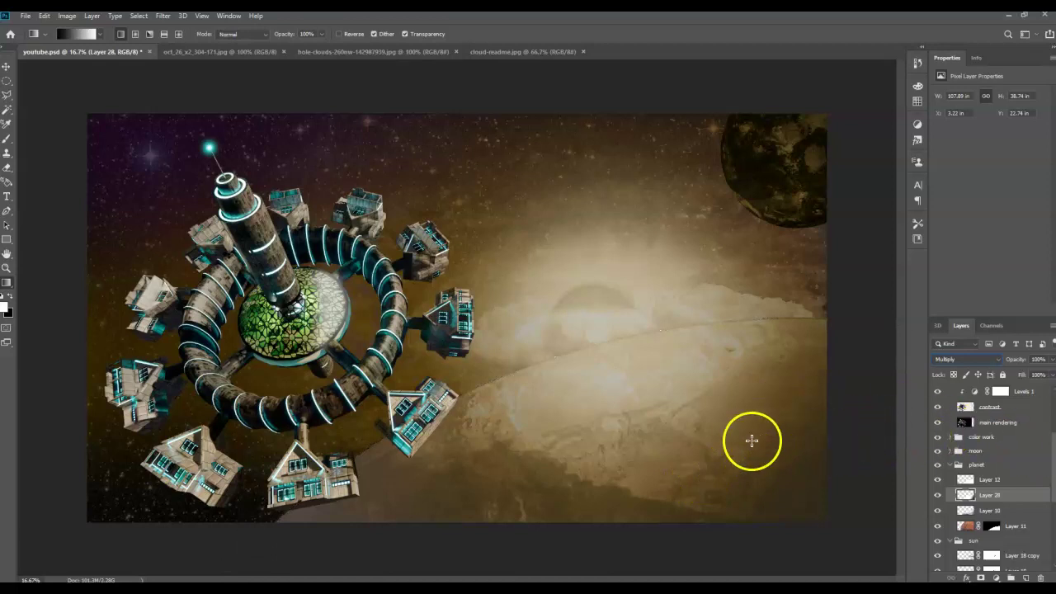
- Create a new layer above Layer 12 and paint a white rim along the planet's horizon with the 180 px Soft Round brush
click(1025, 576)
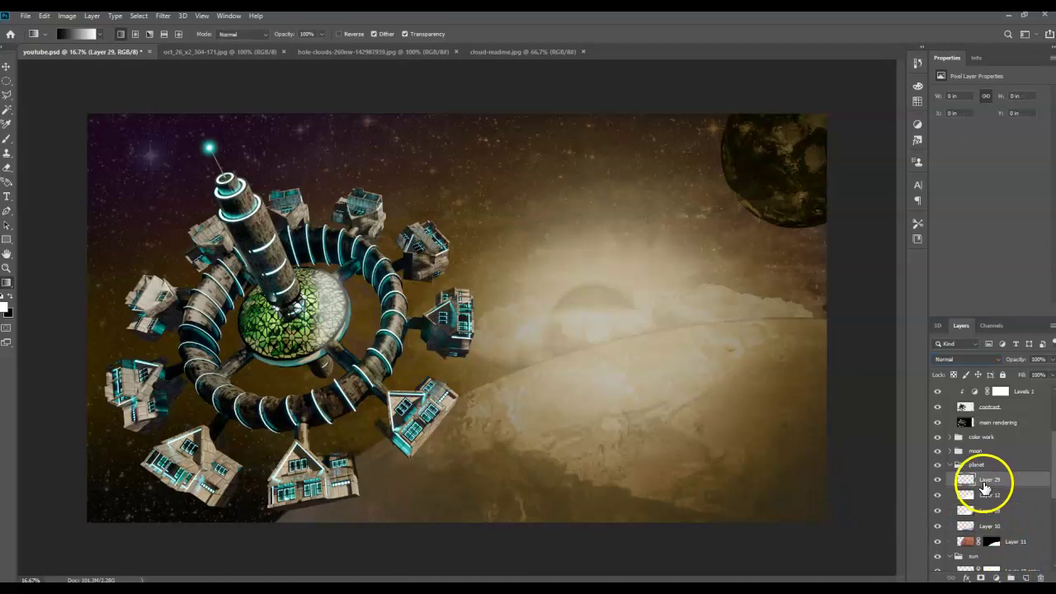
click(6, 141)
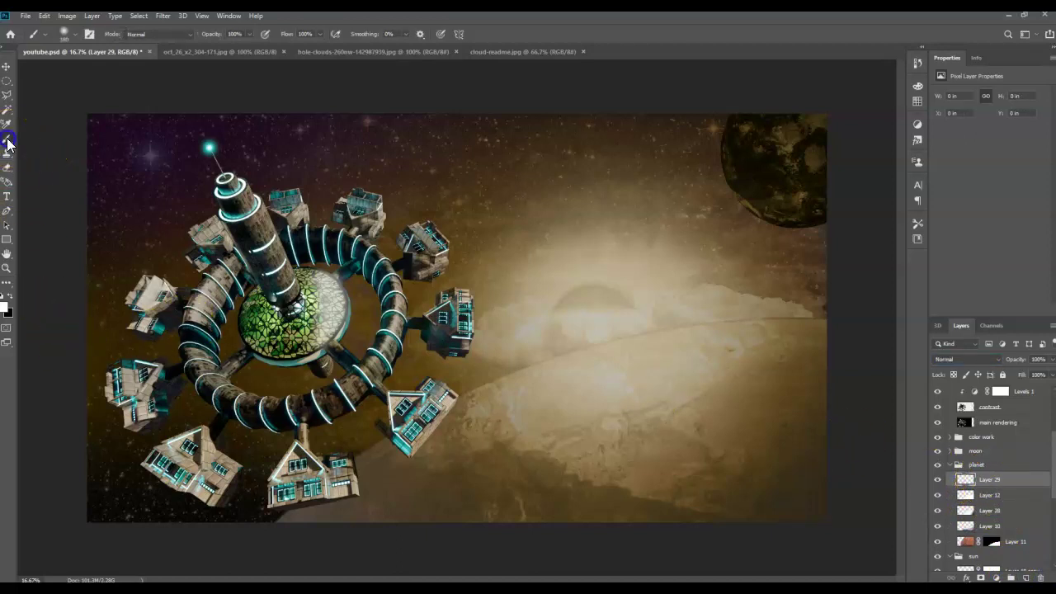
click(76, 31)
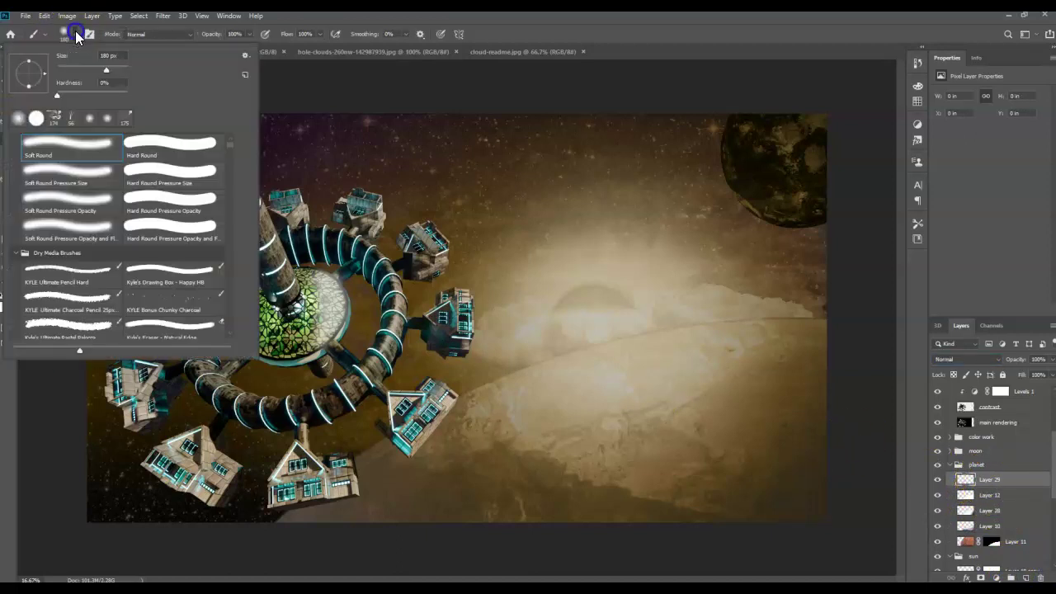
click(75, 32)
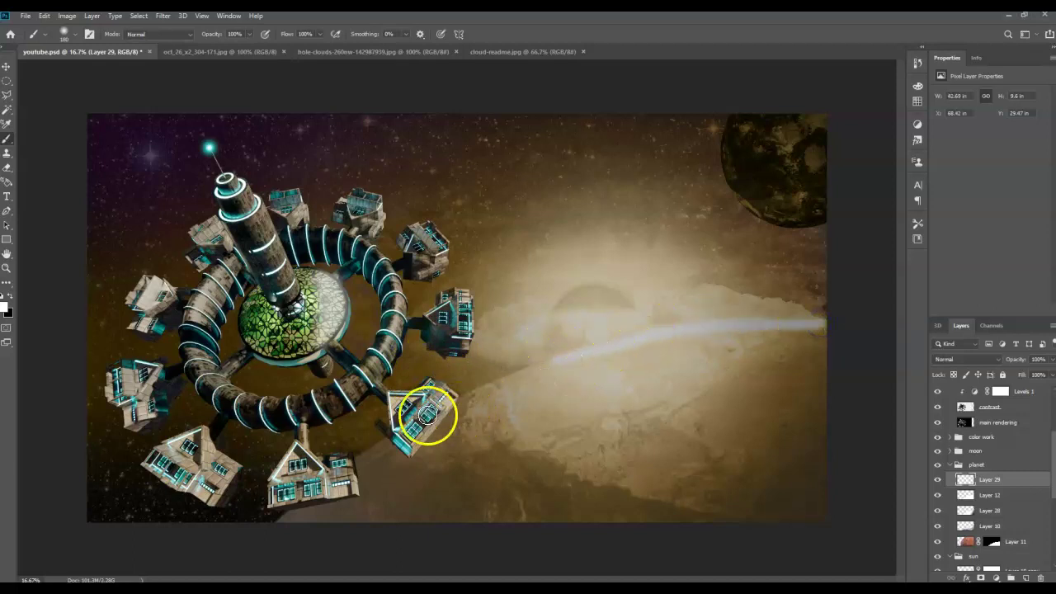
drag(563, 361, 559, 363)
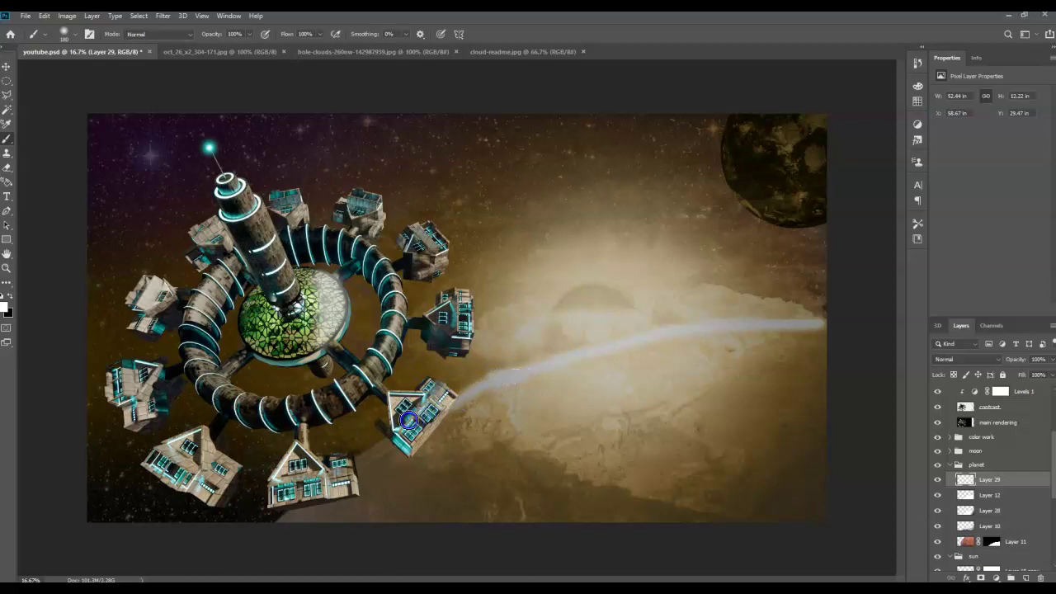
- Trim the white rim highlight outside the planet's outline and lower Layer 29's opacity to 76%
ctrl+click(967, 526)
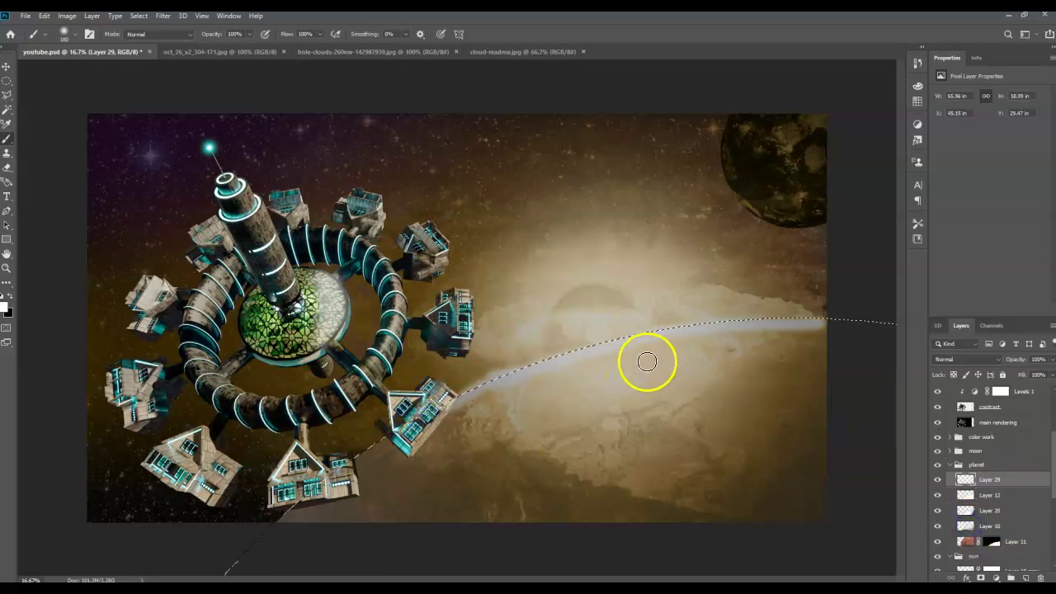
key(ctrl+shift+i)
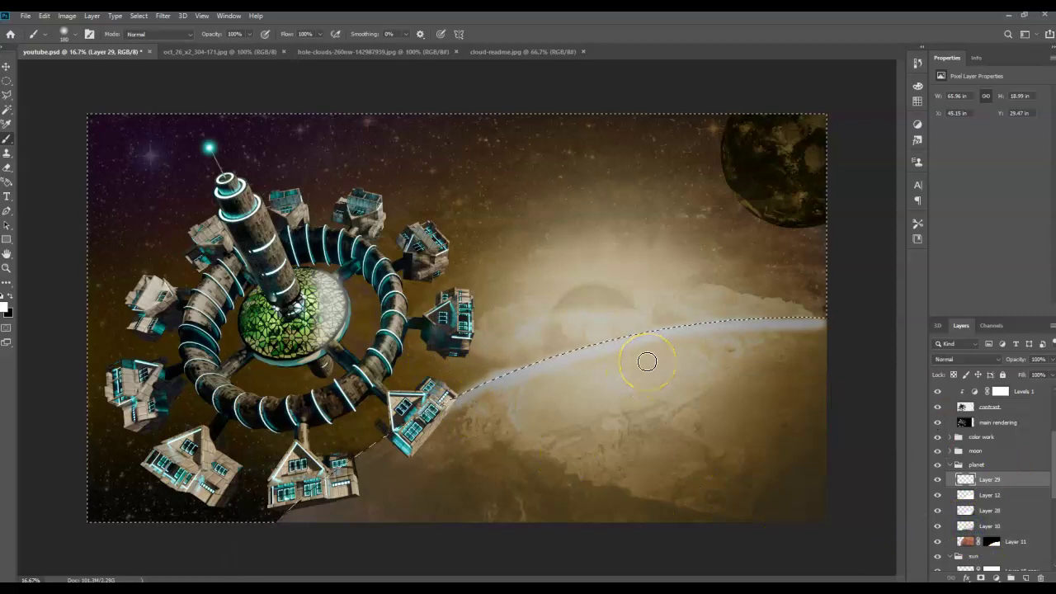
key(ctrl+h)
mouse_move(643, 358)
mouse_down()
mouse_move(611, 368)
mouse_move(625, 346)
mouse_move(833, 320)
mouse_up()
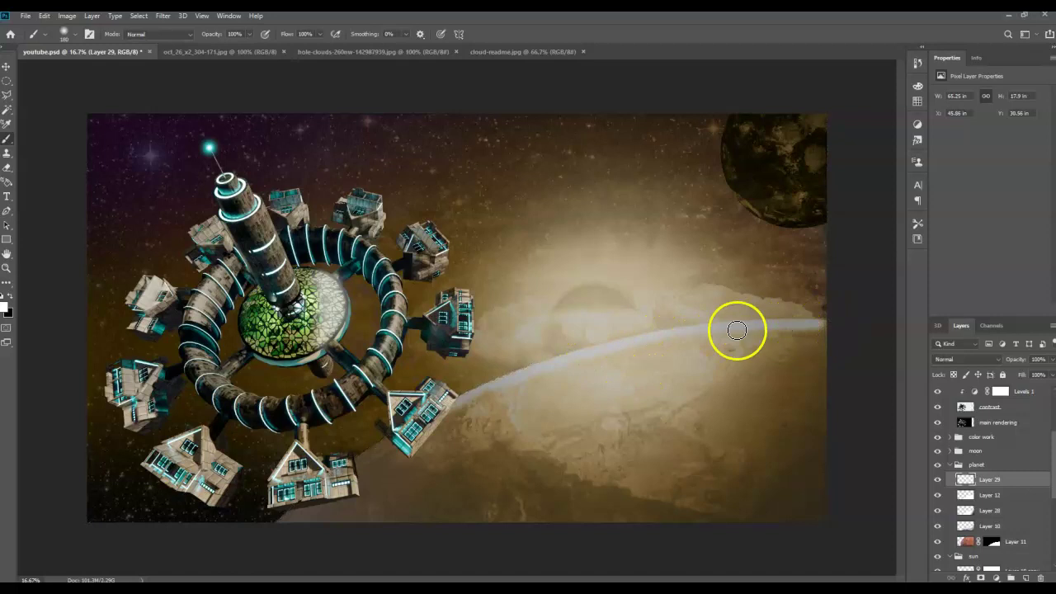
click(1051, 360)
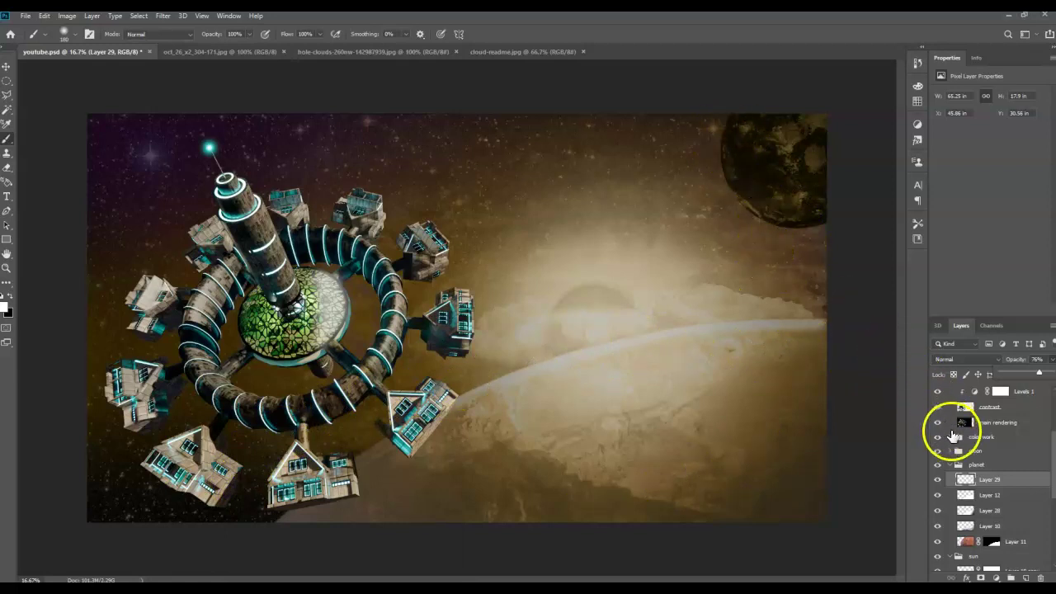
- Expand the moon group, create a new layer above Layer 16, and load that layer's moon shape as a selection
click(950, 450)
click(1018, 451)
click(1025, 467)
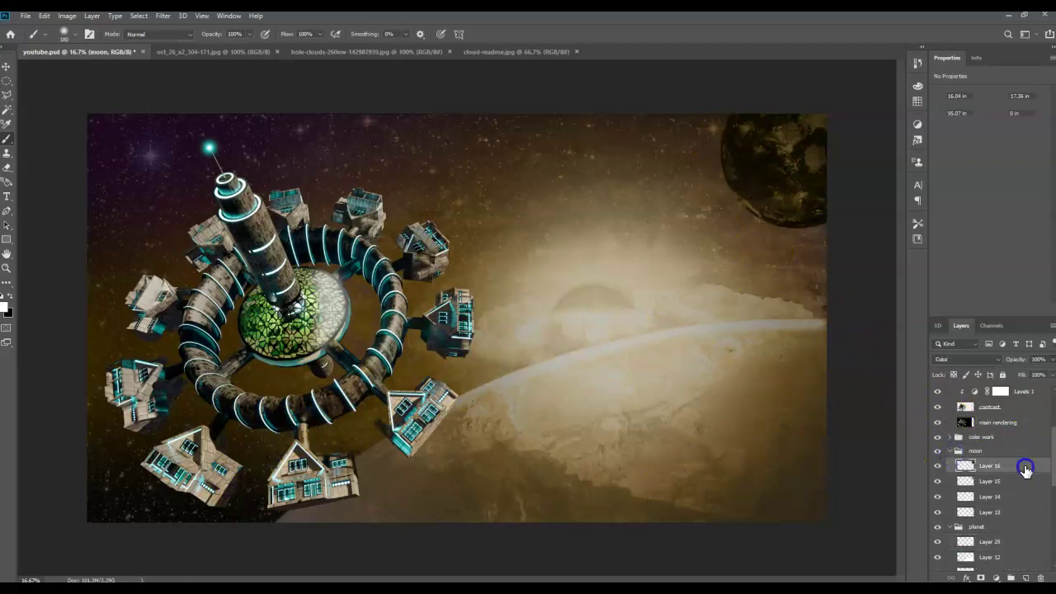
click(1025, 578)
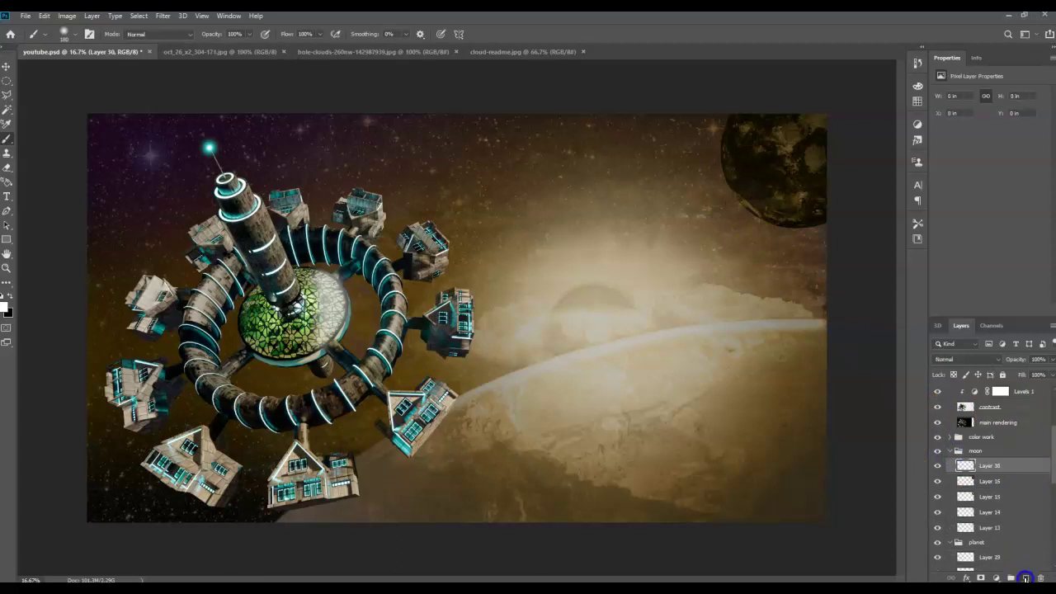
drag(986, 483, 972, 487)
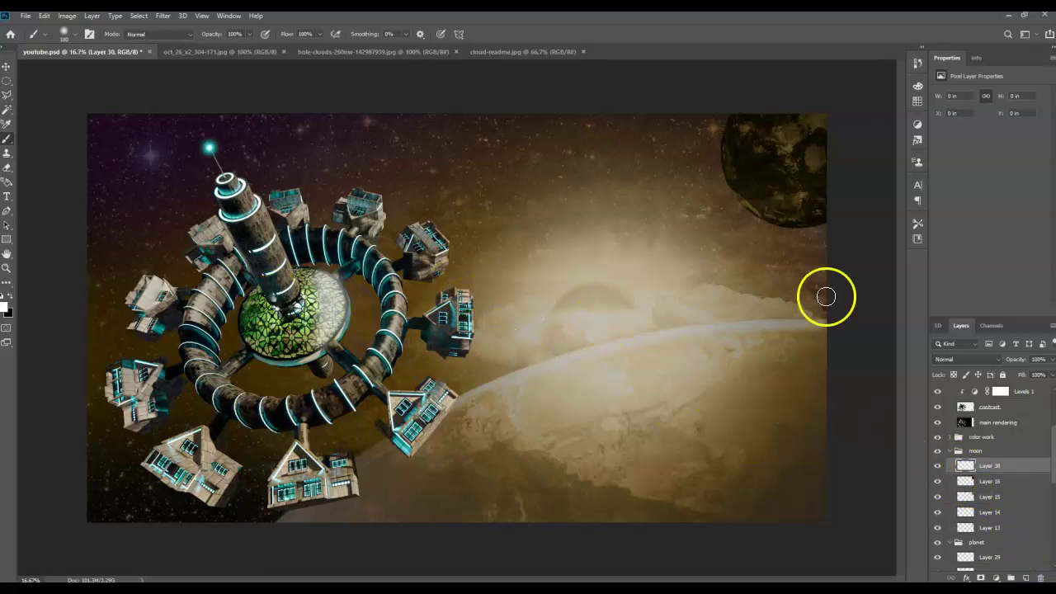
ctrl+click(965, 482)
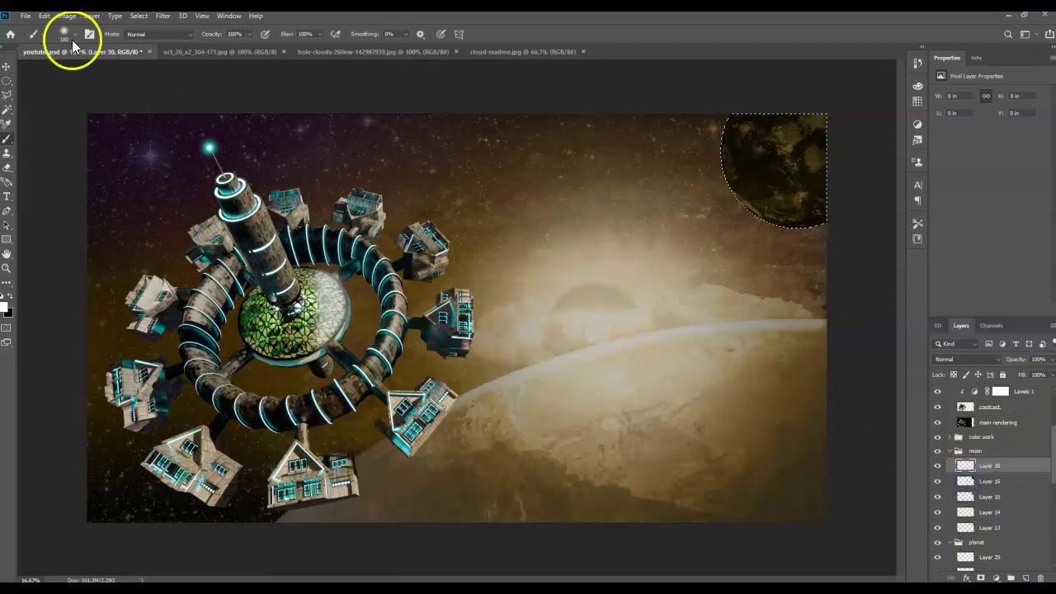
- Fill the moon selection with white at 100% on Layer 30, deselect, and lower the layer's opacity to 14%
click(44, 15)
click(63, 189)
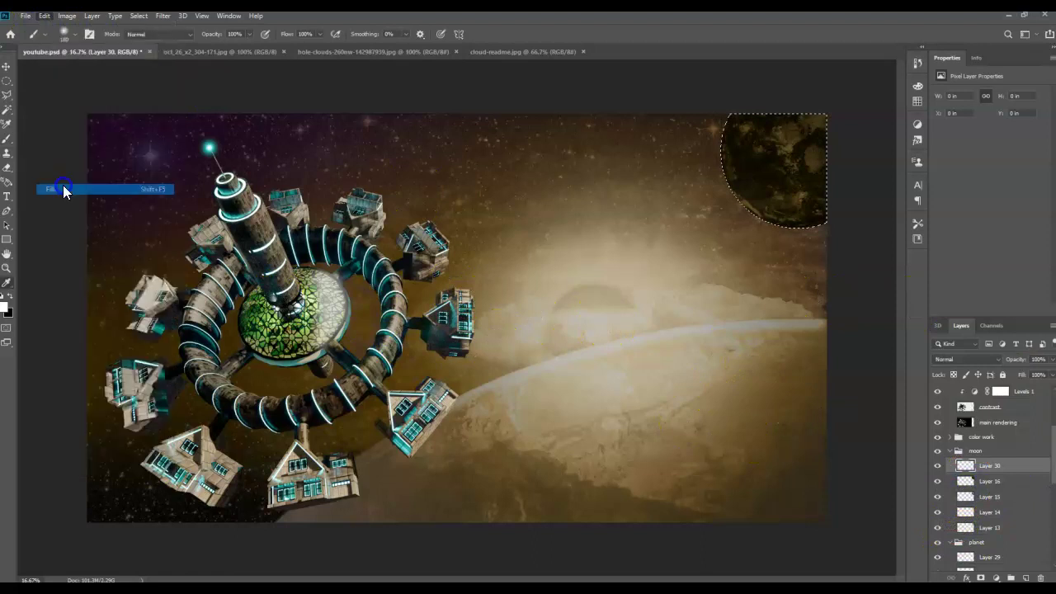
click(239, 169)
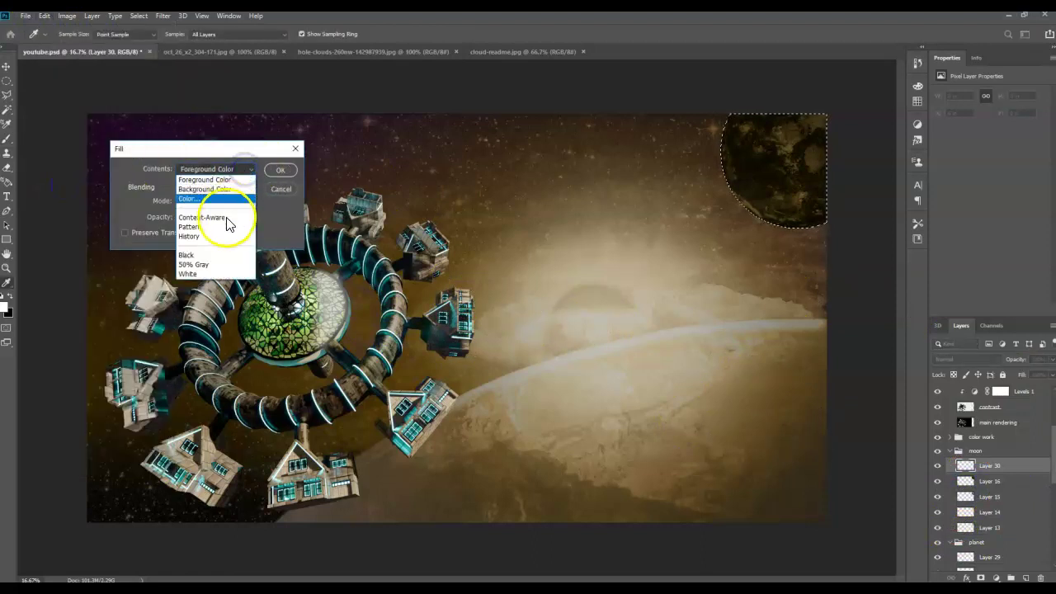
click(206, 273)
click(275, 171)
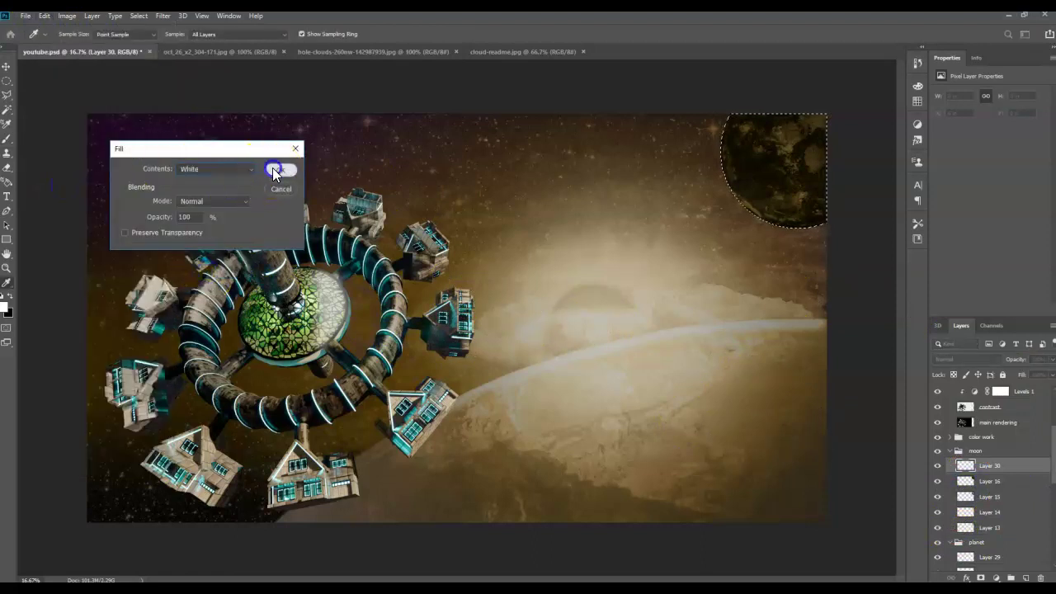
key(b)
key(ctrl+d)
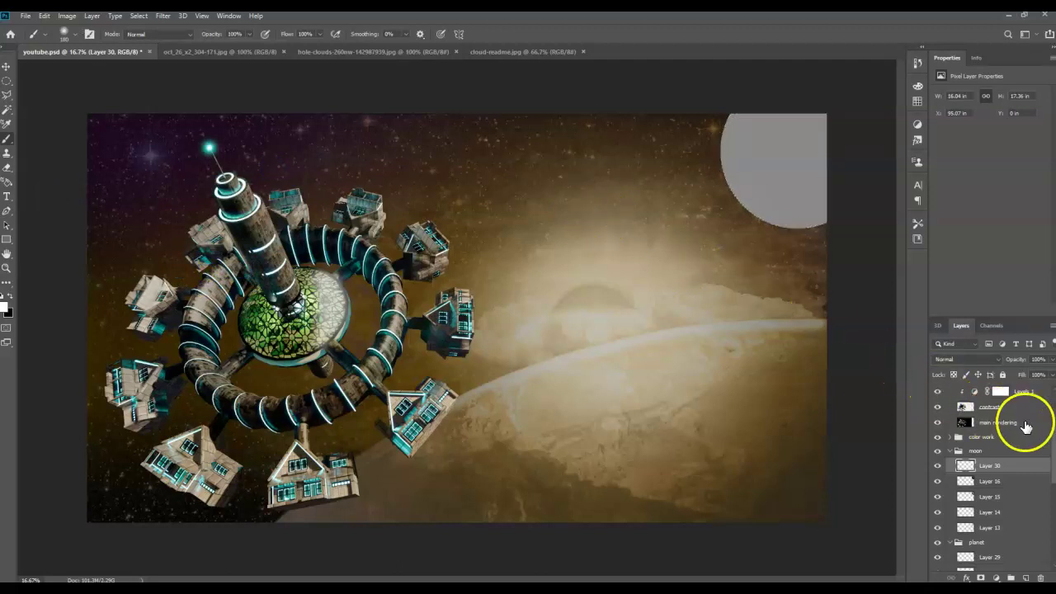
click(1052, 361)
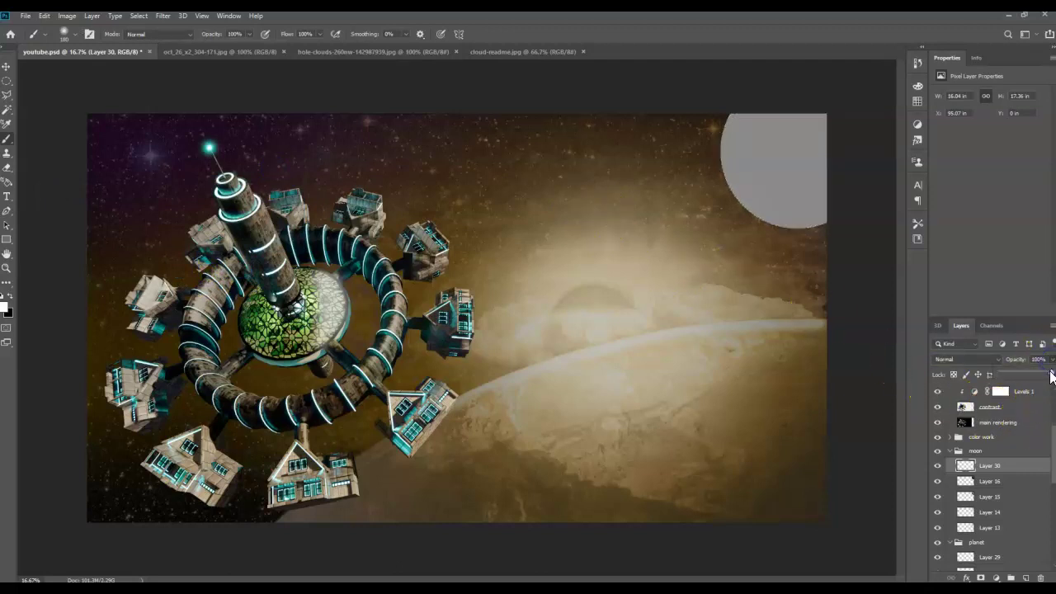
drag(1022, 378, 1006, 381)
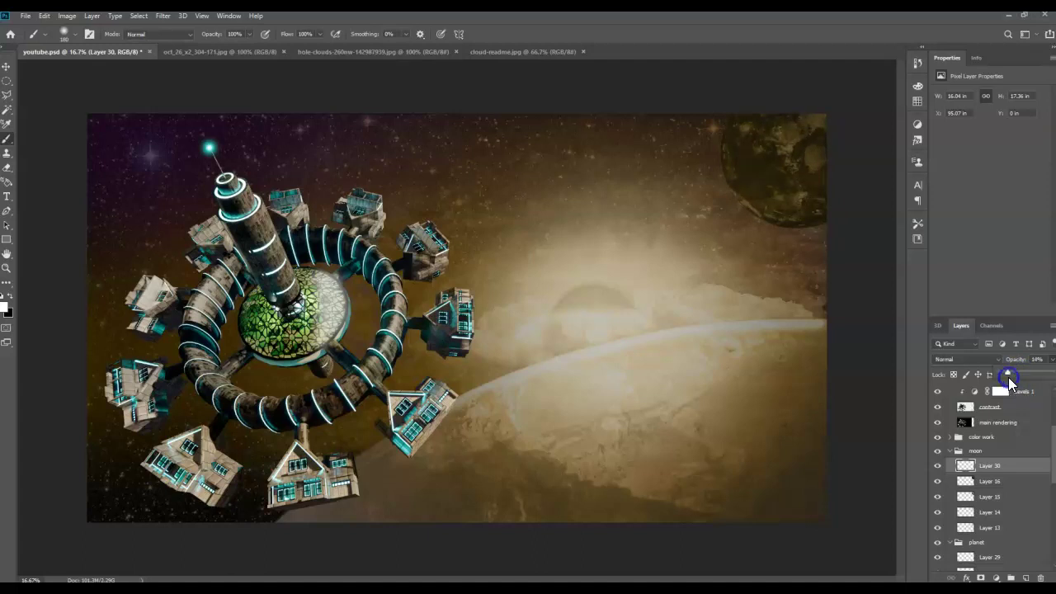
- Create a new layer above Layer 30 and load the moon's full round outline from Layer 15 as a selection
click(1030, 466)
click(1025, 578)
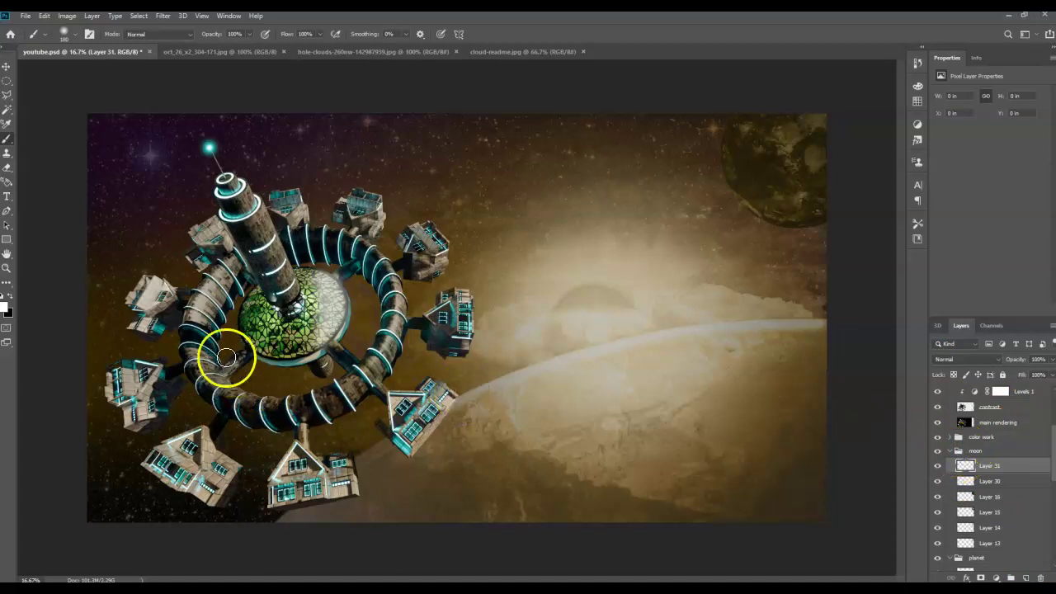
ctrl+click(965, 513)
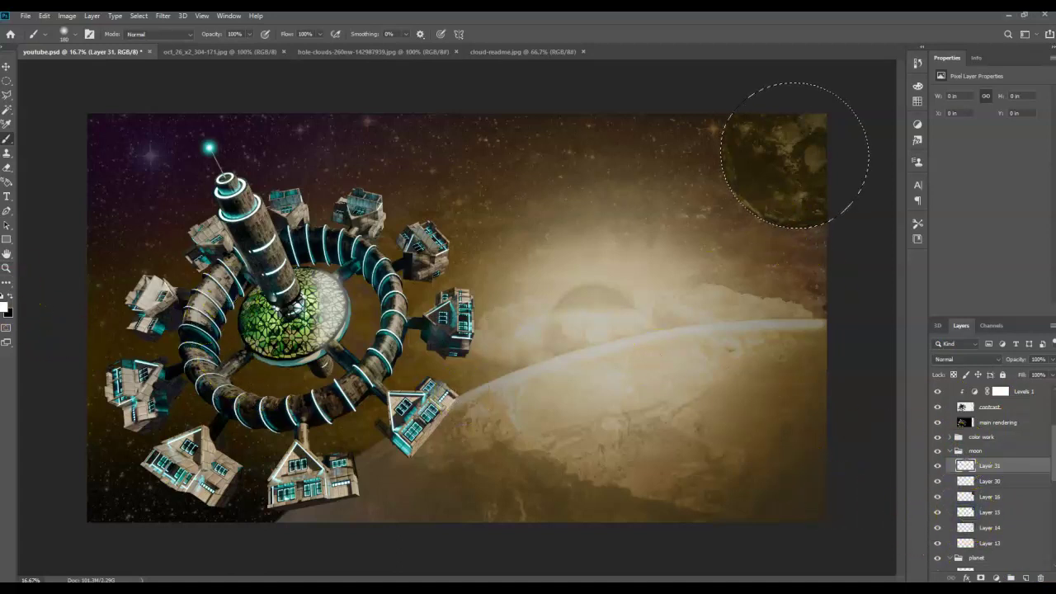
- Draw a white-to-transparent linear gradient across the moon from its upper-right side toward the lower left
click(7, 285)
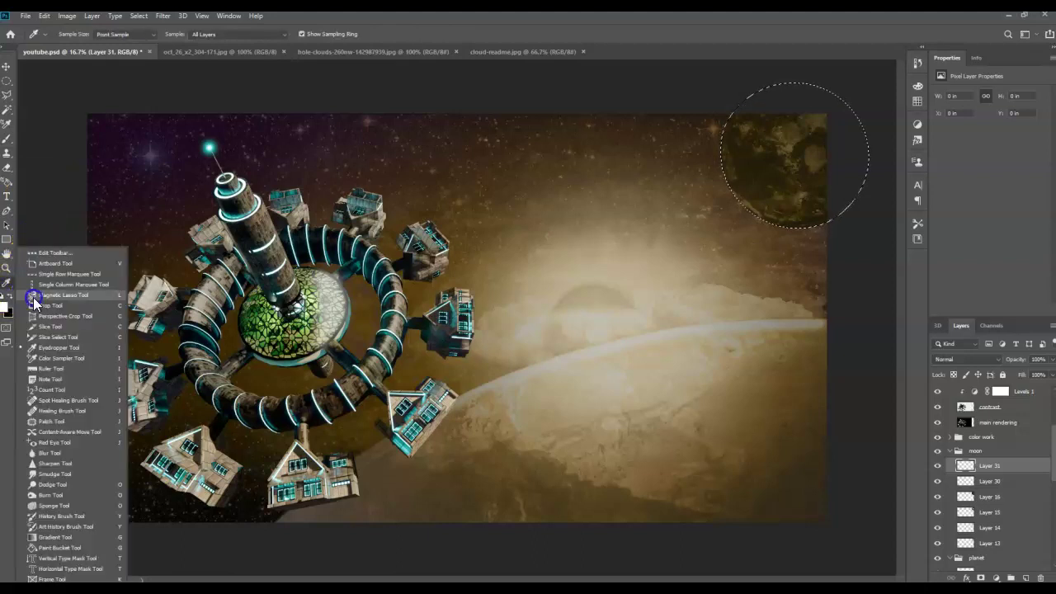
click(60, 536)
click(100, 34)
click(41, 57)
drag(817, 124, 750, 183)
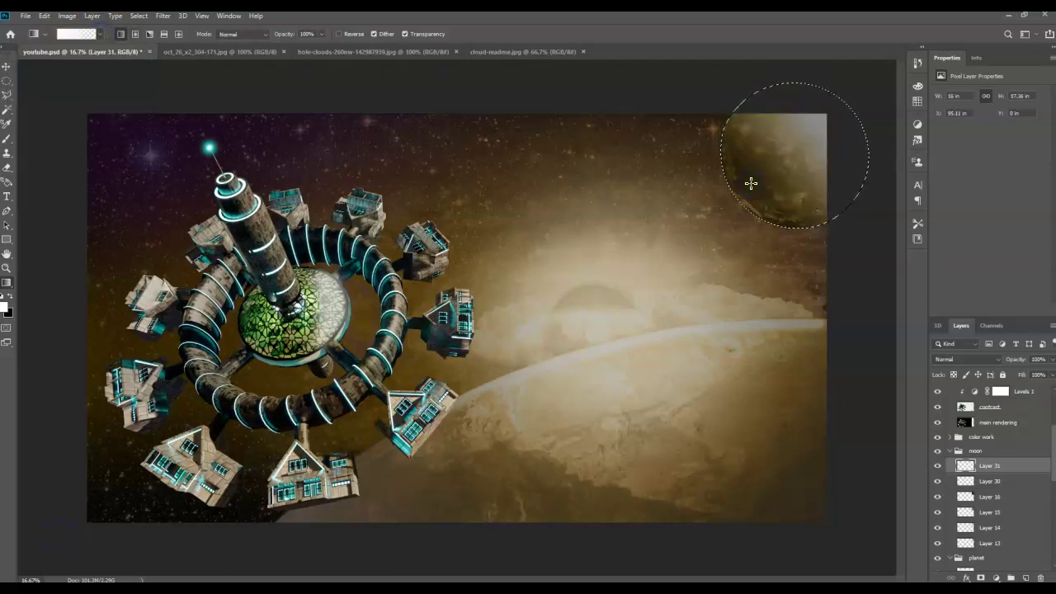
- Undo the moon gradient, redraw it reversed from the upper right toward the lower left, and deselect
key(ctrl+z)
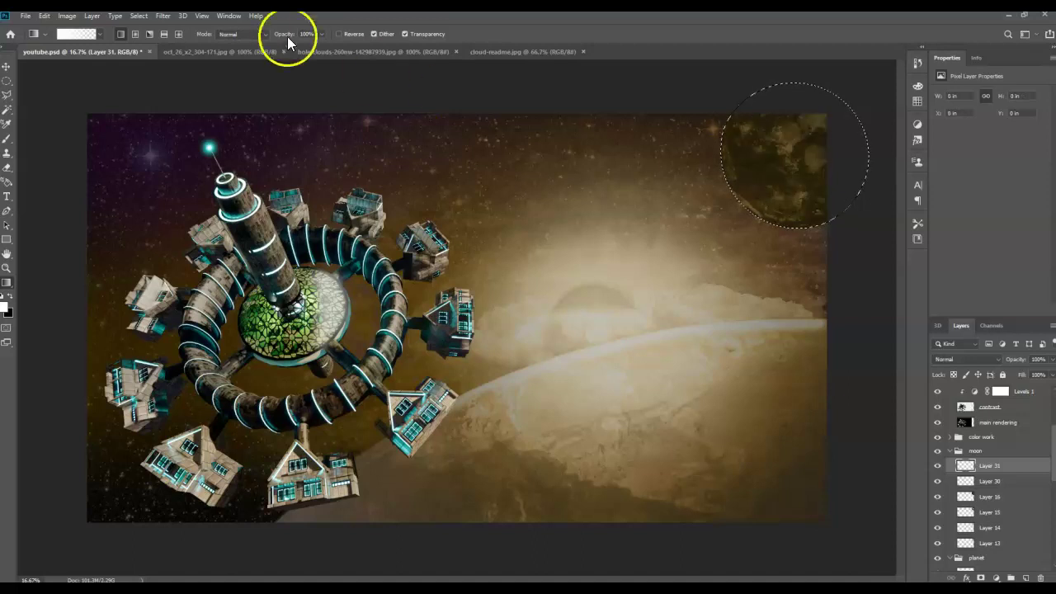
click(353, 37)
drag(819, 126, 757, 175)
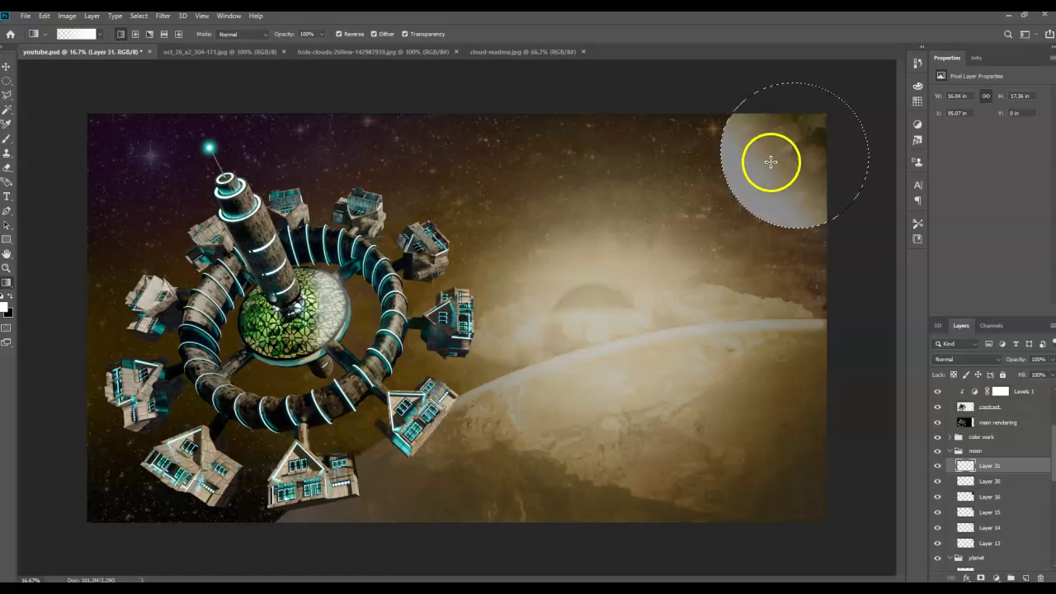
key(ctrl+d)
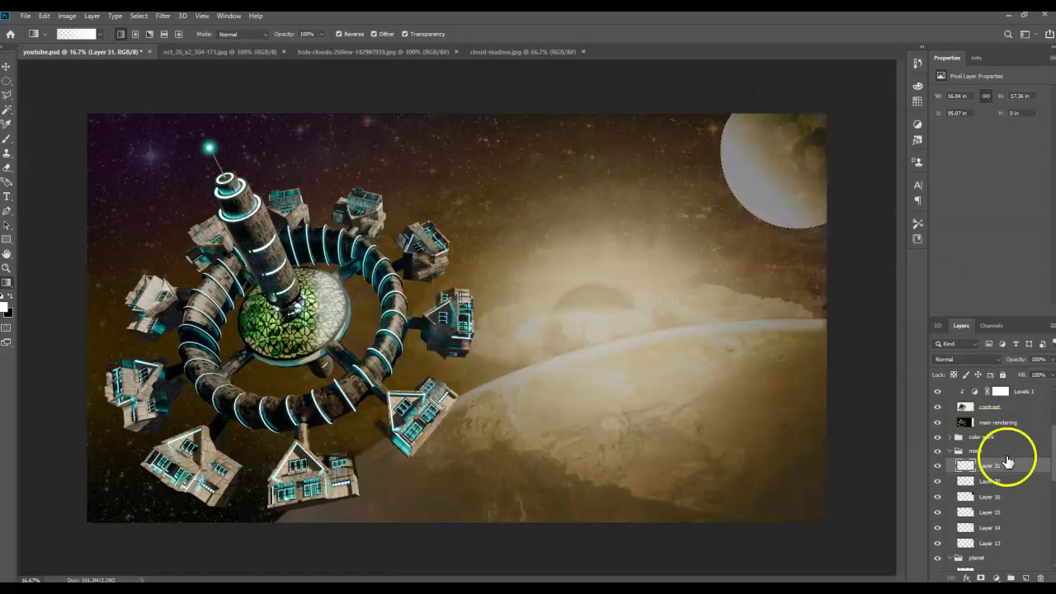
- Lower the opacity of the moon's gradient layer, Layer 31, to 20% and hide Layer 30
click(1051, 360)
drag(1053, 378, 1017, 376)
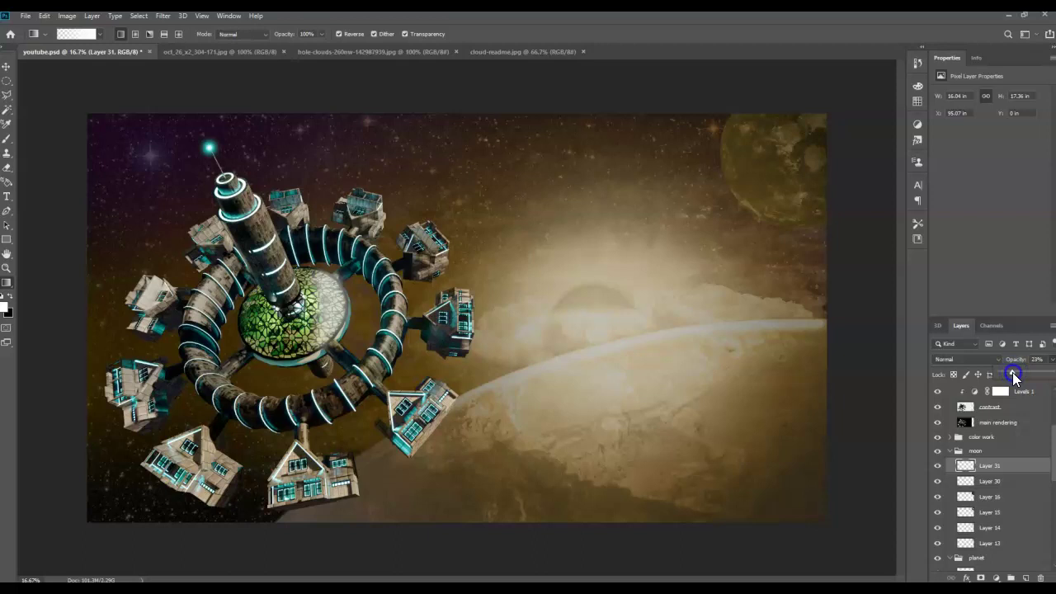
drag(1012, 377, 1011, 378)
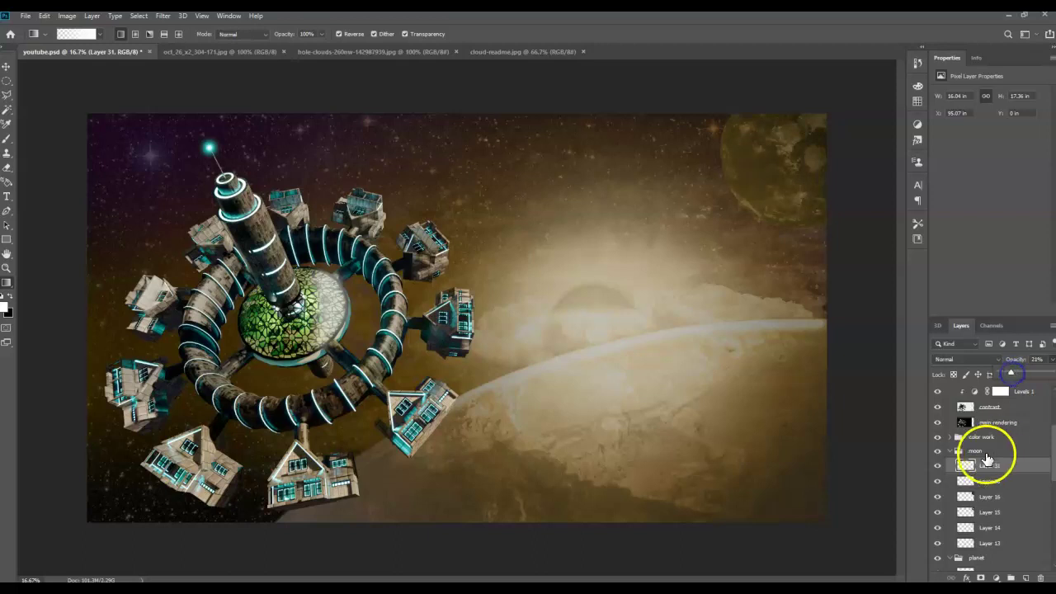
click(937, 482)
click(1050, 362)
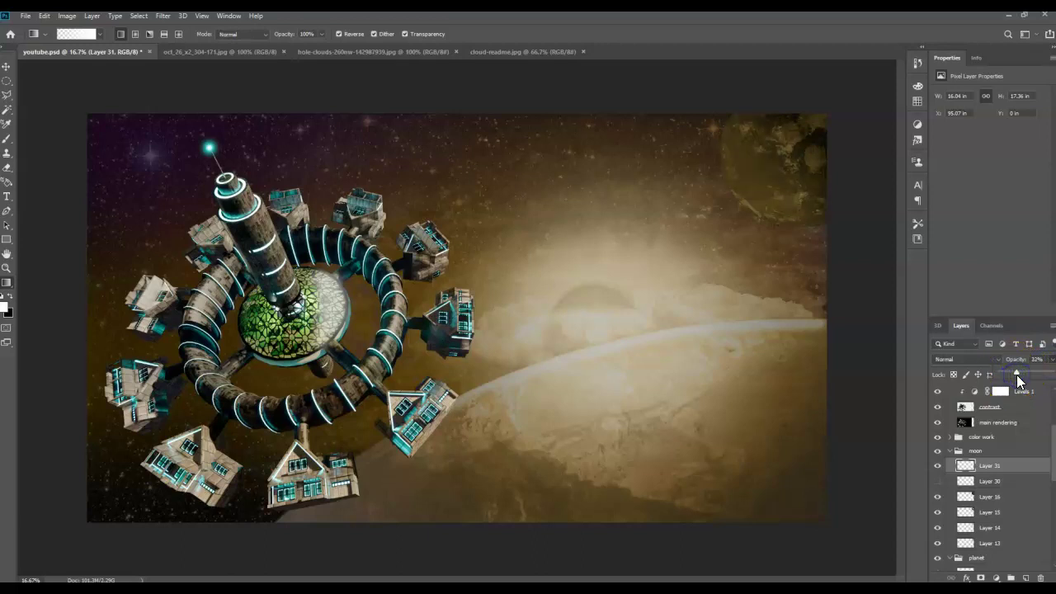
drag(1014, 377, 1011, 378)
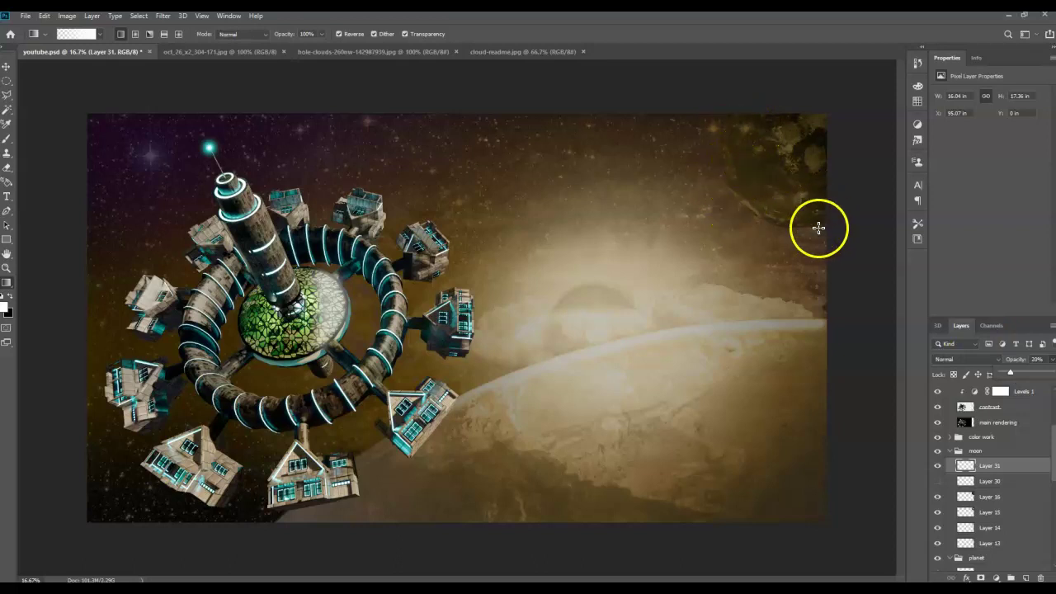
- Create a new layer above Layer 31 and make it active, keeping Layer 30 hidden
click(1026, 577)
click(981, 496)
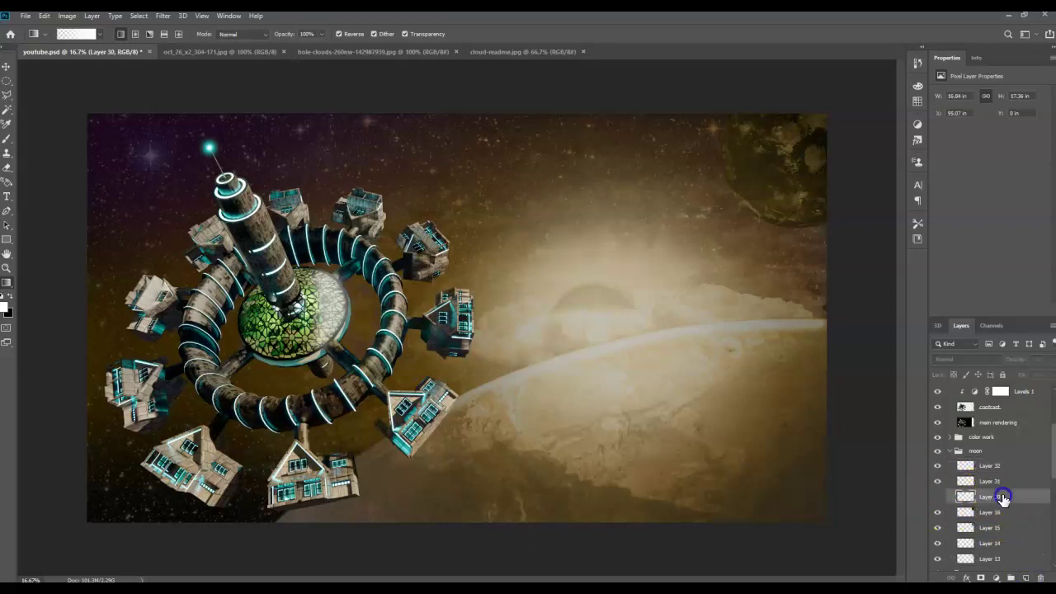
click(938, 497)
click(938, 497)
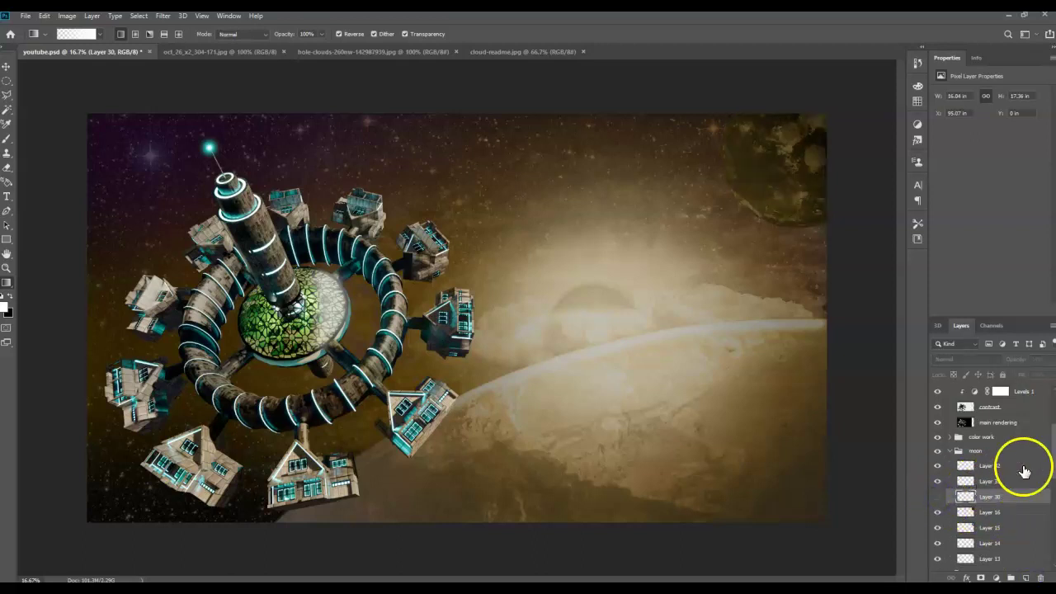
click(1021, 467)
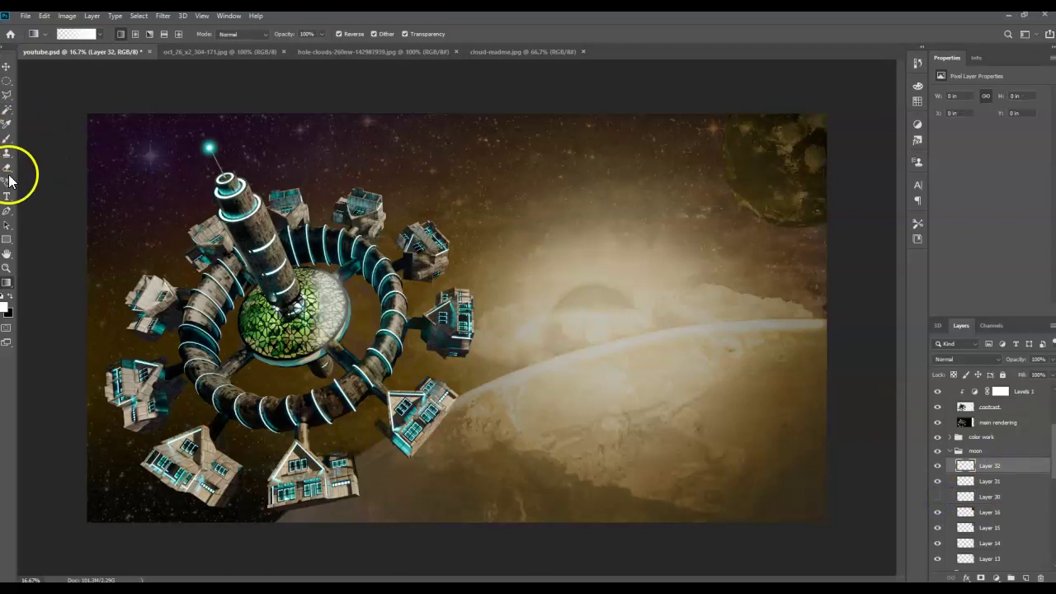
- Paint a white stroke along the moon's lower-left edge with a Soft Round brush sized 108 px at 0% hardness
click(7, 139)
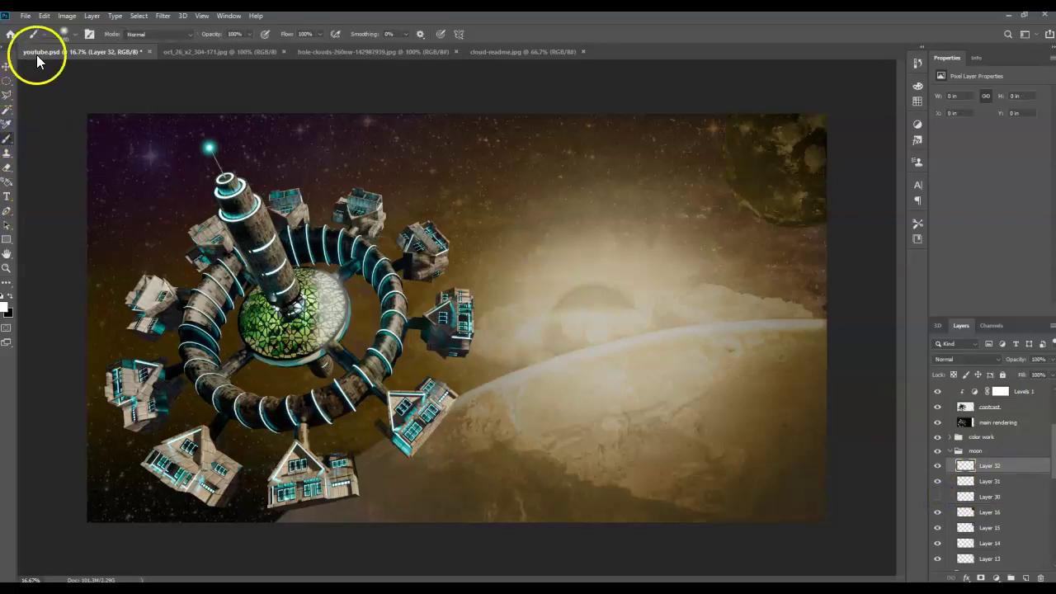
click(72, 33)
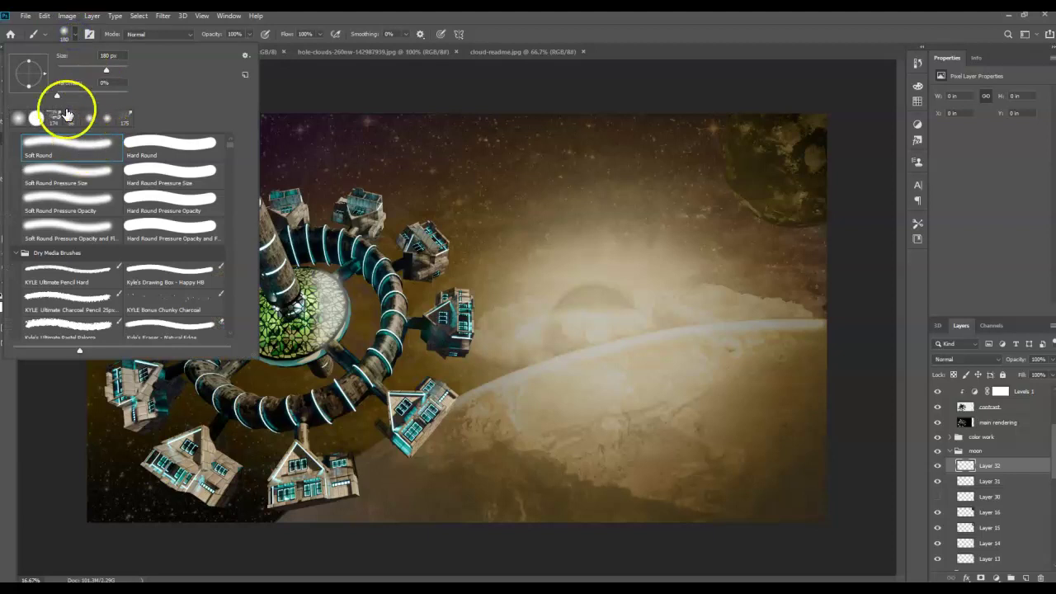
drag(103, 70, 64, 71)
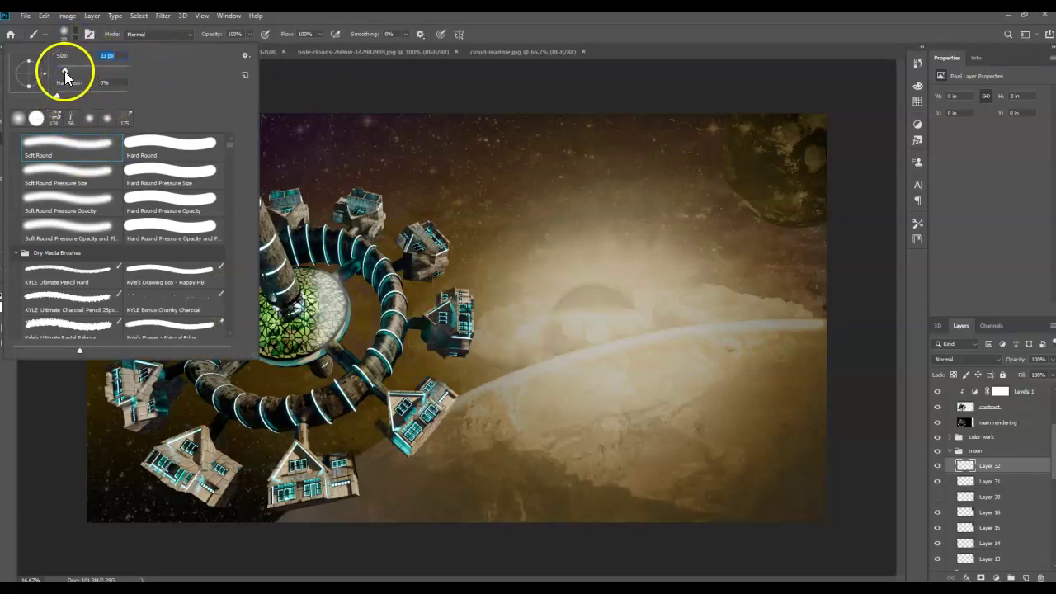
drag(66, 63, 78, 71)
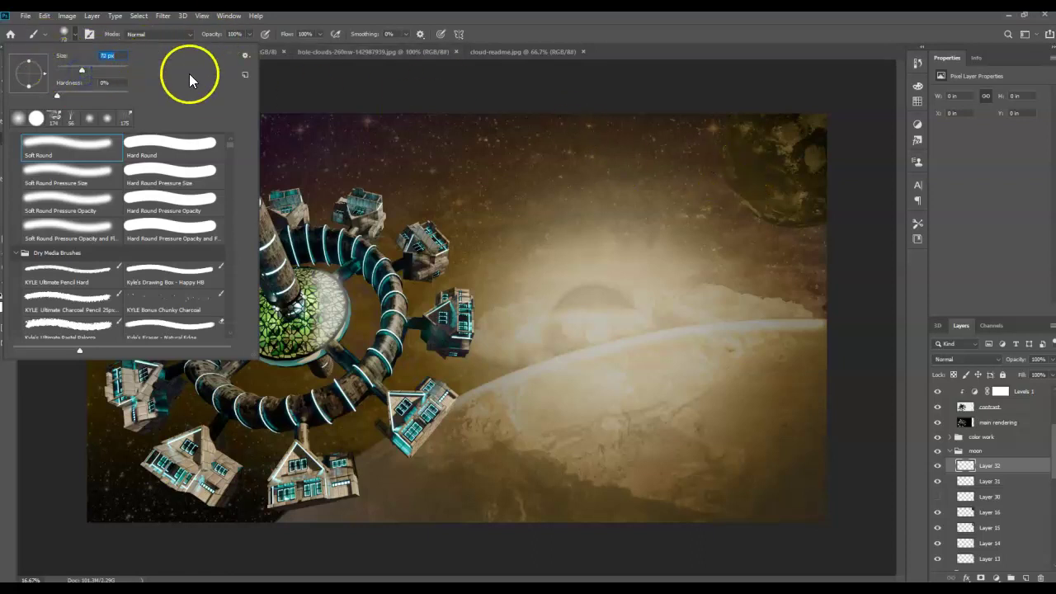
drag(89, 69, 90, 68)
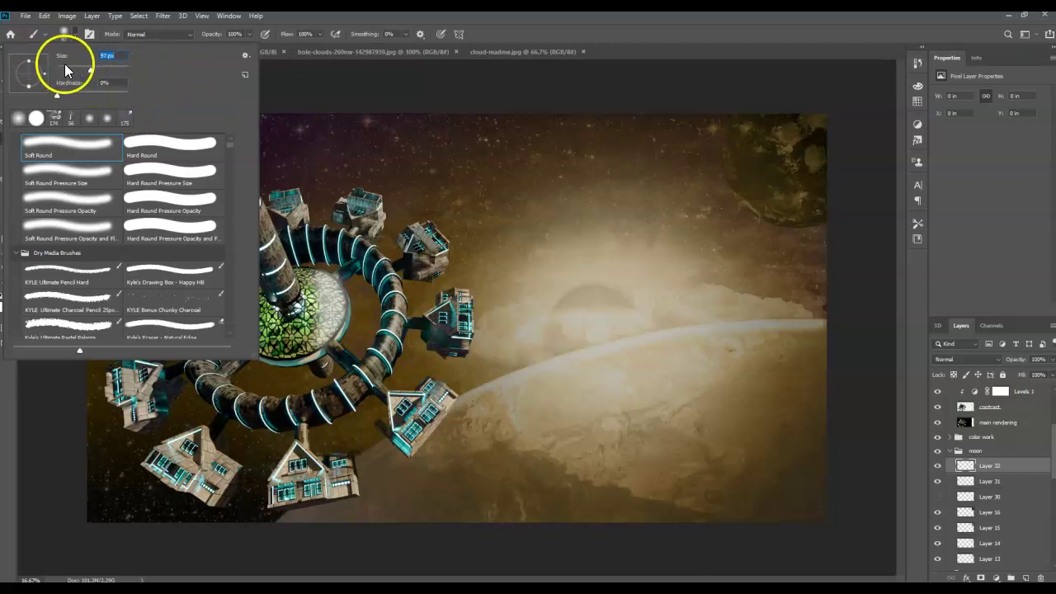
drag(94, 70, 94, 70)
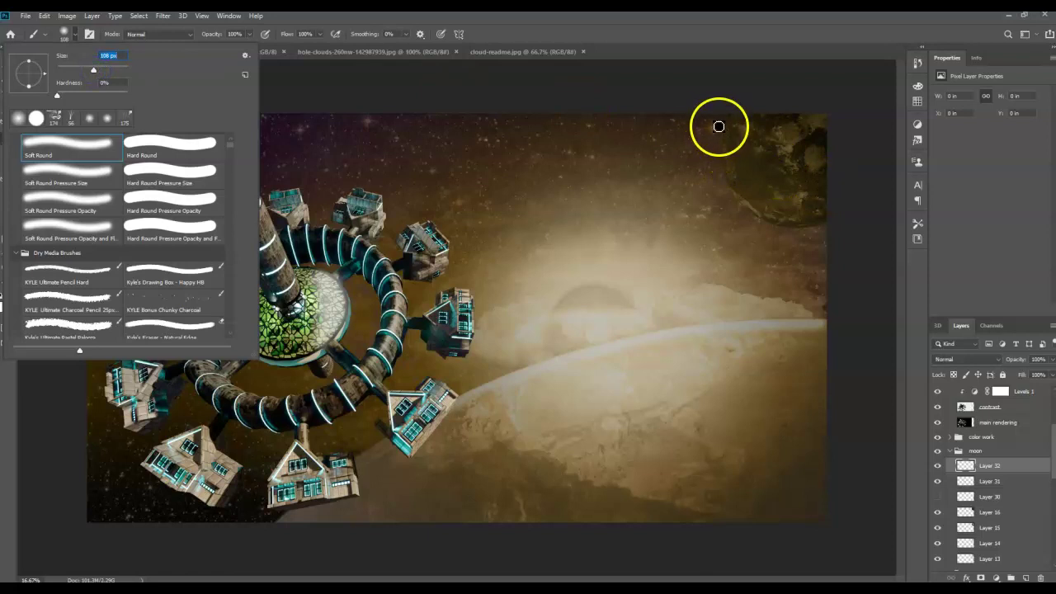
click(718, 124)
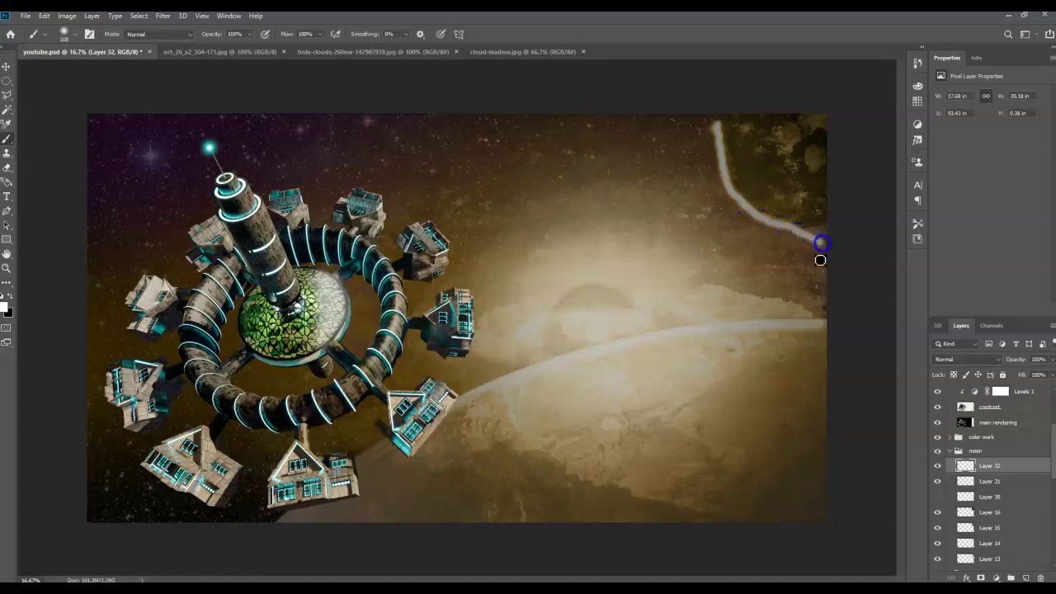
- Delete the part of the white stroke outside the moon using Layer 16's inverted outline, and deselect
ctrl+click(967, 513)
key(ctrl+shift+i)
key(Delete)
key(ctrl+d)
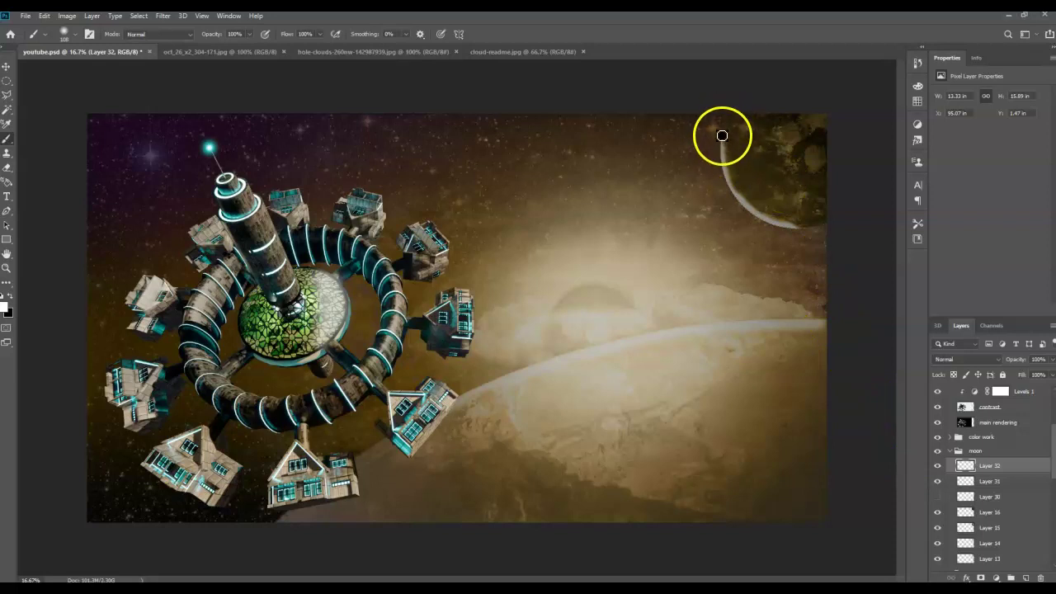
- Brighten the middle of the moon's lit rim with white brush touches and set Layer 32's opacity to 98%
mouse_move(808, 248)
mouse_down()
mouse_move(754, 203)
mouse_move(729, 141)
mouse_move(712, 192)
mouse_move(772, 249)
mouse_move(723, 148)
mouse_move(724, 199)
mouse_move(755, 230)
mouse_move(721, 138)
mouse_move(750, 215)
mouse_move(754, 177)
mouse_up()
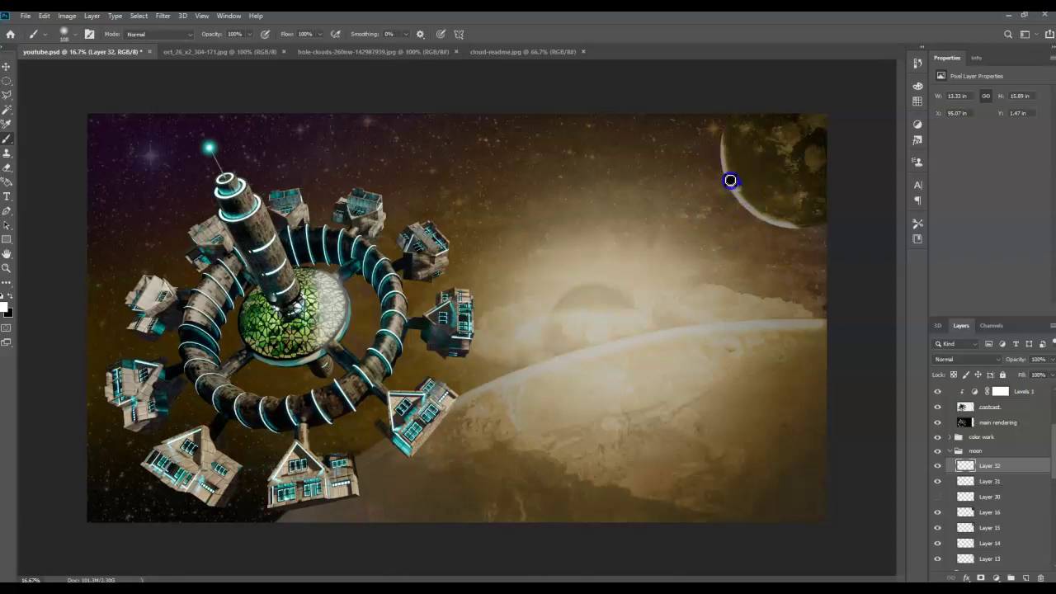
mouse_move(726, 184)
mouse_down()
mouse_move(721, 174)
mouse_move(734, 176)
mouse_up()
mouse_move(794, 222)
mouse_down()
mouse_move(789, 214)
mouse_move(813, 236)
mouse_up()
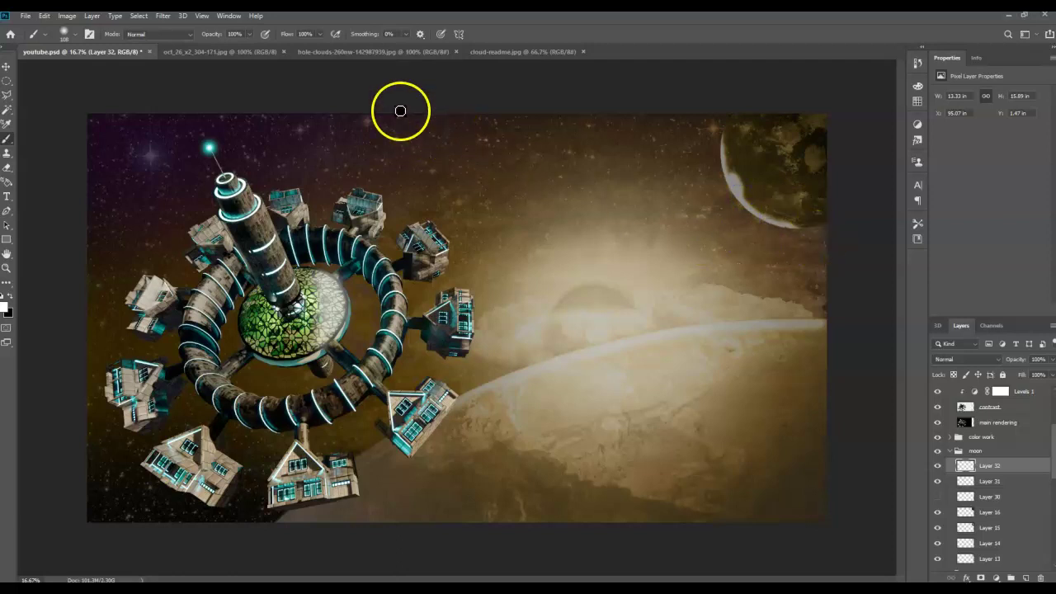
click(1052, 362)
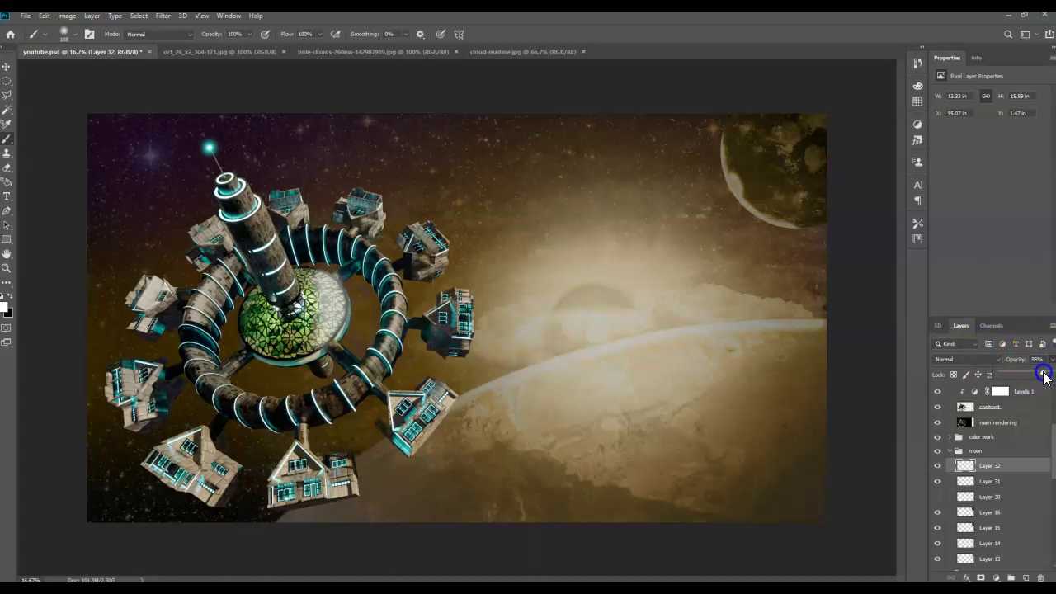
drag(1051, 375, 1049, 374)
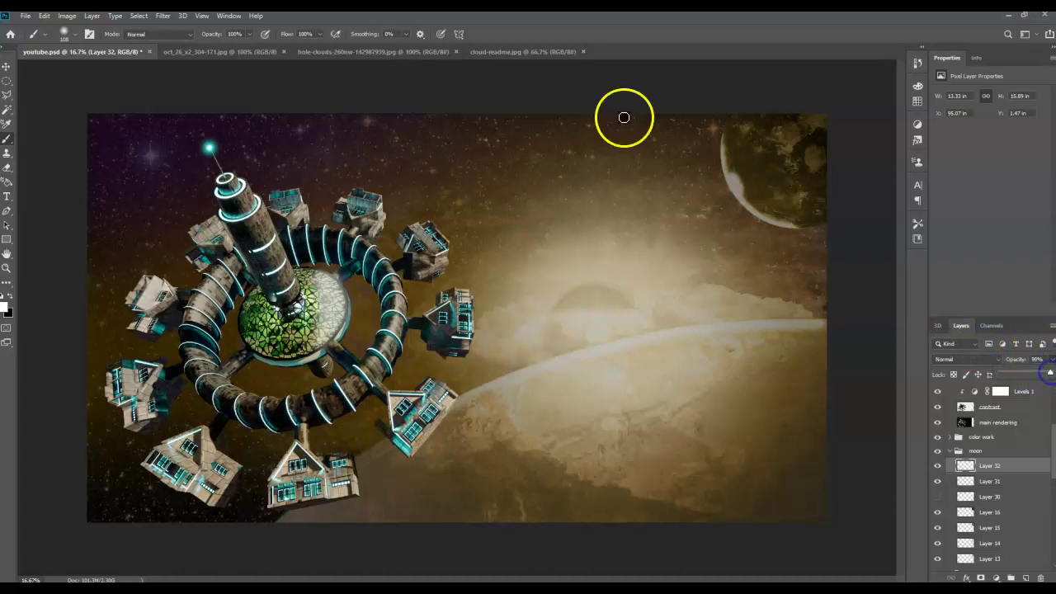
- Soften the moon's rim highlight on Layer 32 with a Gaussian Blur of 37.4 pixels
click(201, 16)
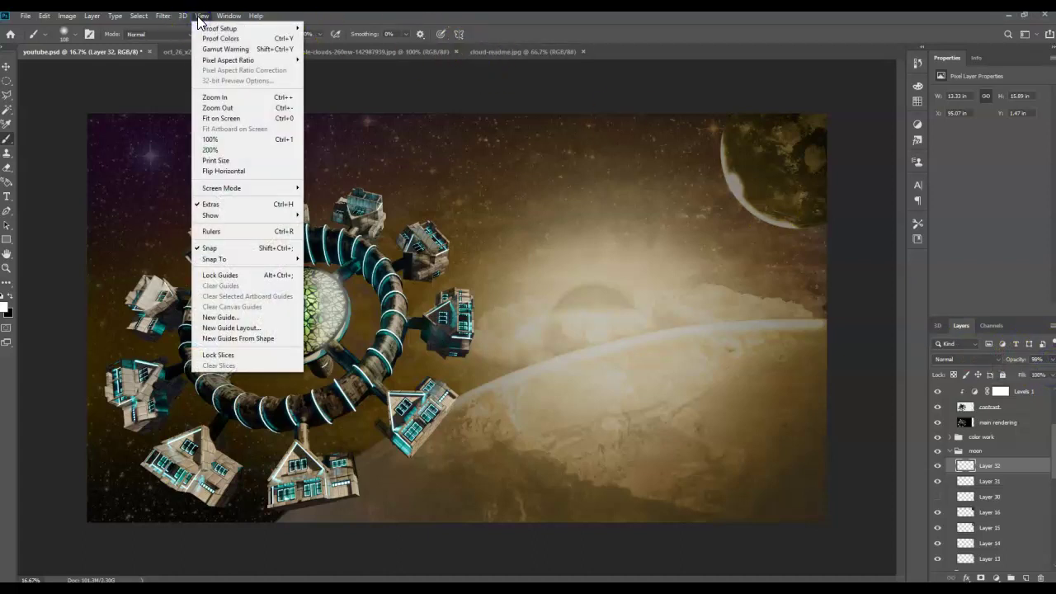
mouse_move(163, 16)
click(183, 145)
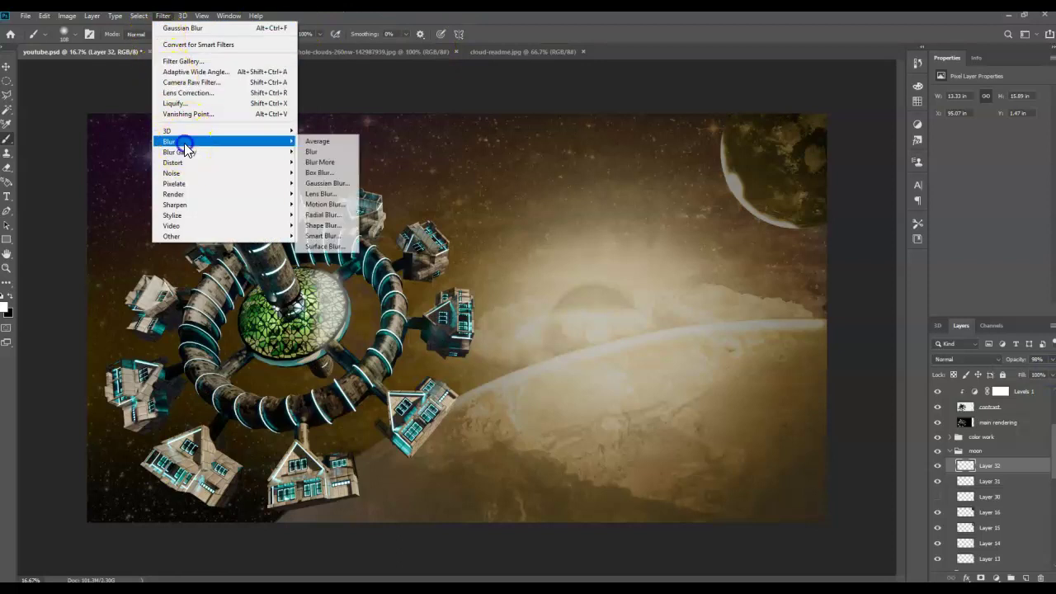
click(334, 186)
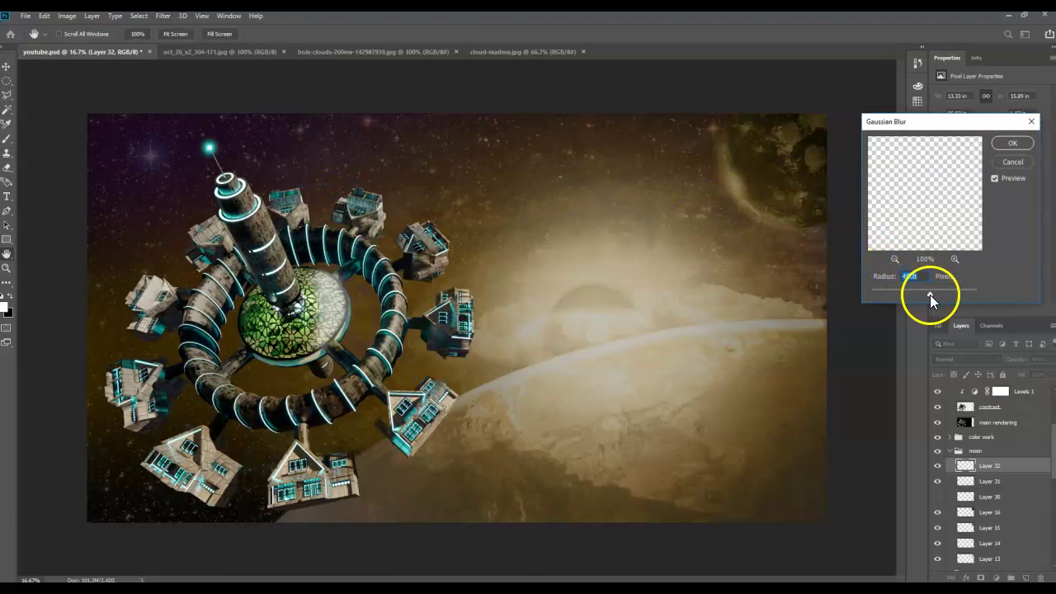
drag(929, 294, 915, 303)
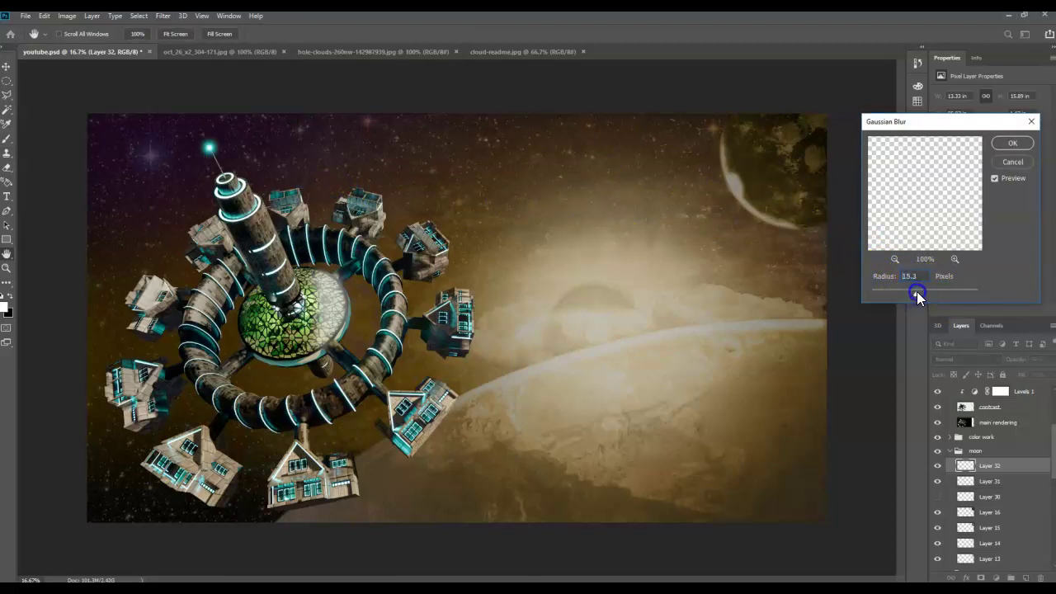
drag(910, 297, 922, 297)
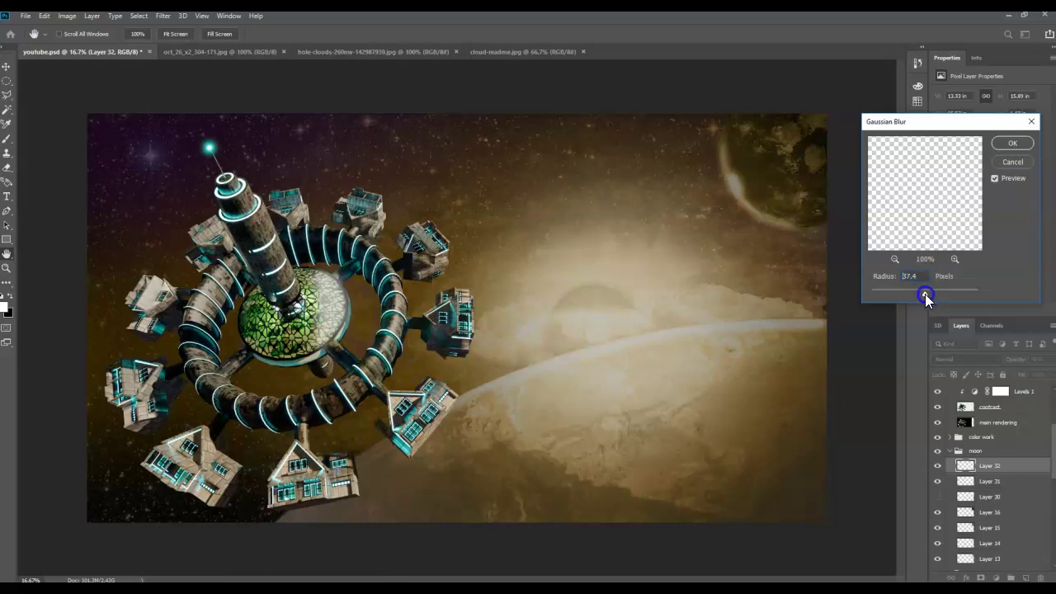
click(1005, 144)
key(b)
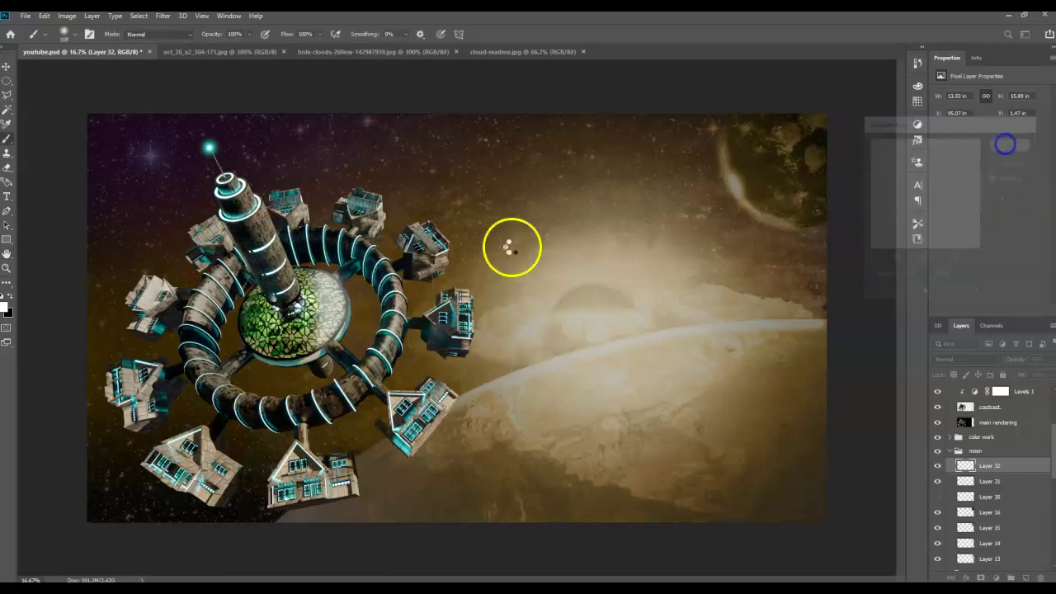
mouse_move(735, 278)
mouse_down()
mouse_move(749, 159)
mouse_move(763, 227)
mouse_up()
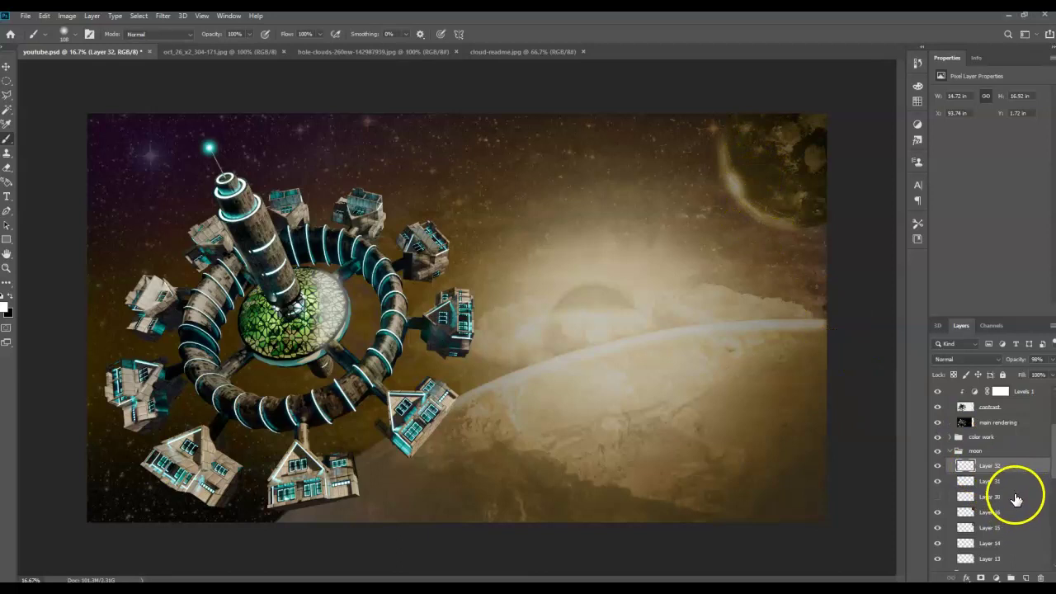
- Create a new layer above Layer 31 and paint a second white stroke along the moon's lower-left edge
click(1016, 481)
click(1026, 577)
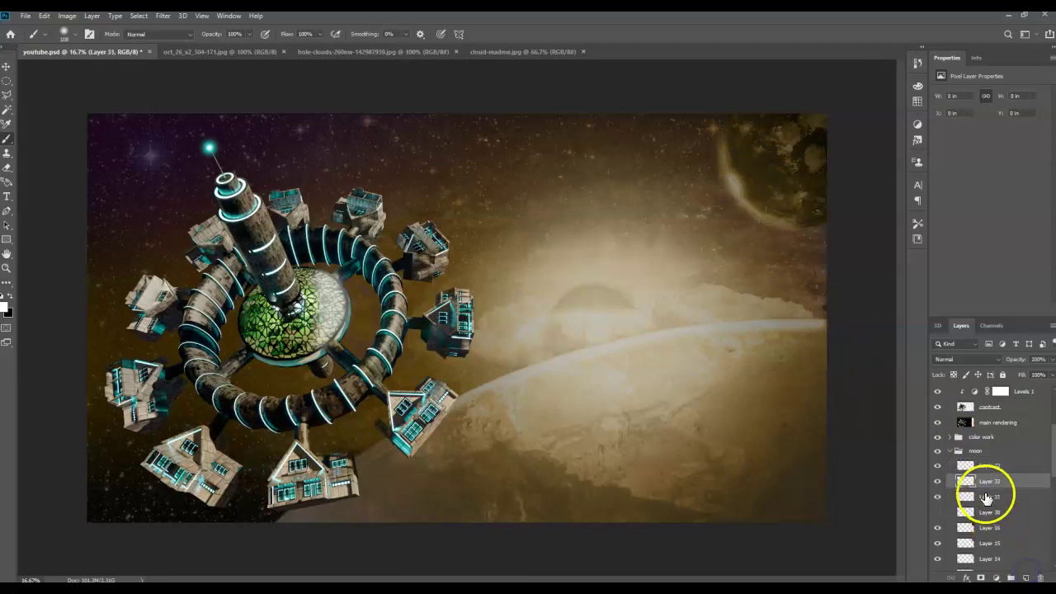
drag(717, 135, 715, 141)
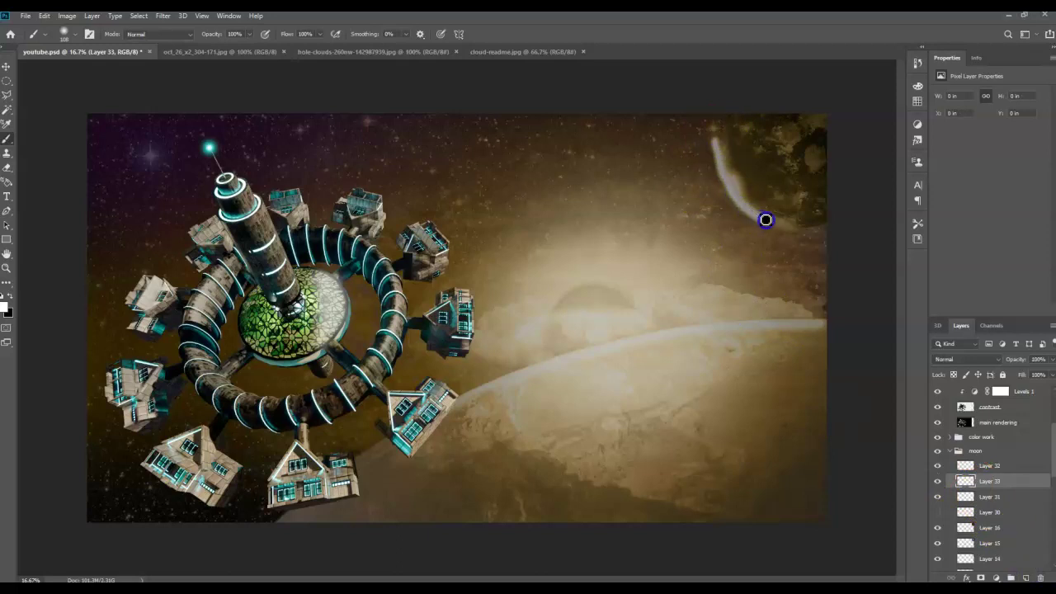
drag(790, 232, 796, 237)
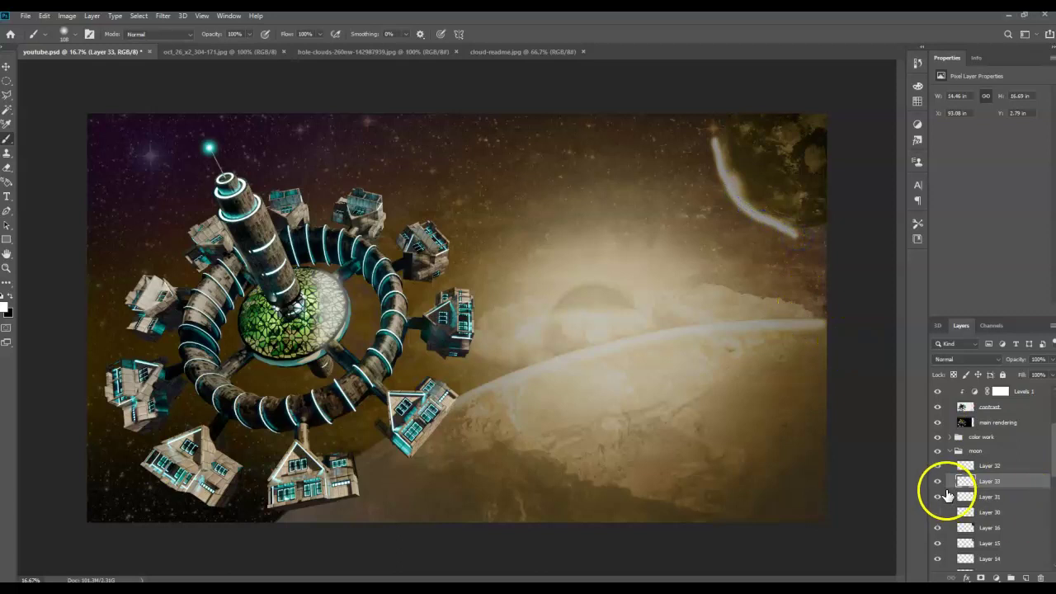
- Delete the second stroke's paint outside the moon using Layer 16's inverted outline, and deselect
ctrl+click(965, 528)
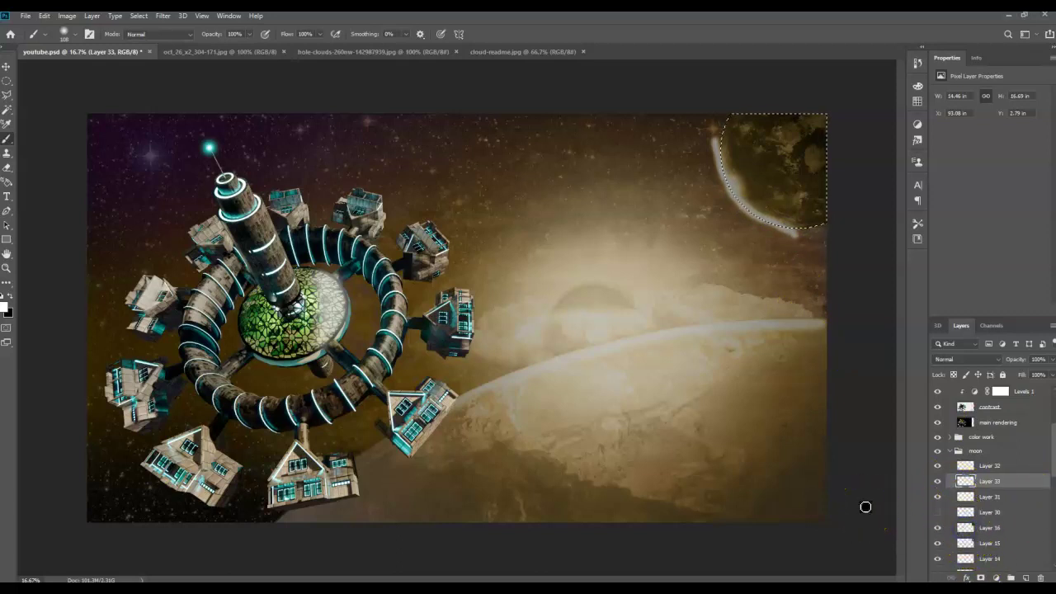
key(Delete)
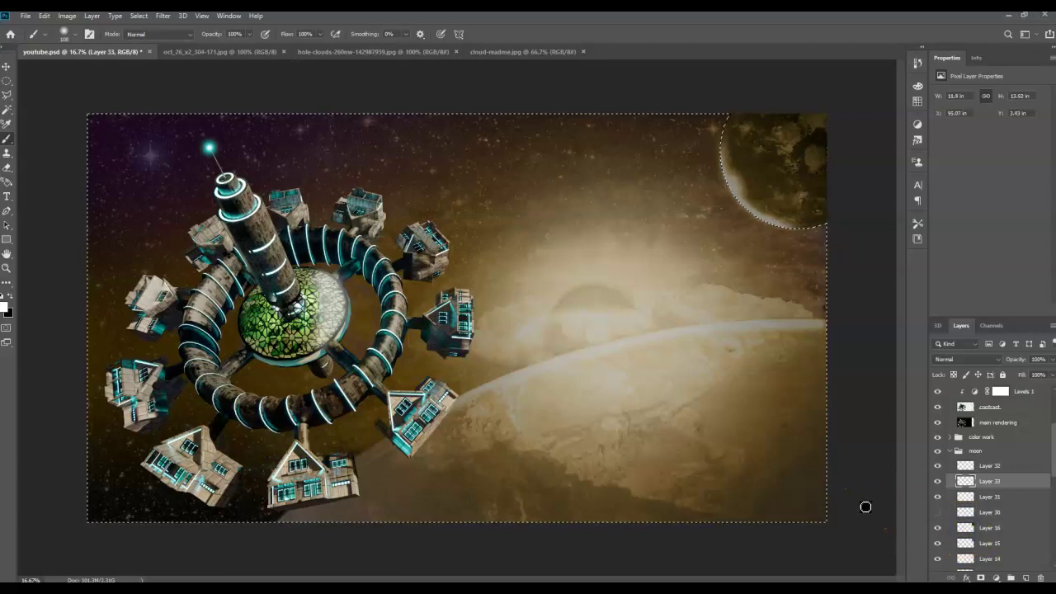
mouse_move(558, 262)
mouse_down()
mouse_move(622, 196)
mouse_move(732, 179)
mouse_move(721, 111)
mouse_move(731, 187)
mouse_move(802, 259)
mouse_move(779, 241)
mouse_move(758, 307)
mouse_move(808, 246)
mouse_move(773, 117)
mouse_move(861, 291)
mouse_move(660, 222)
mouse_move(790, 191)
mouse_up()
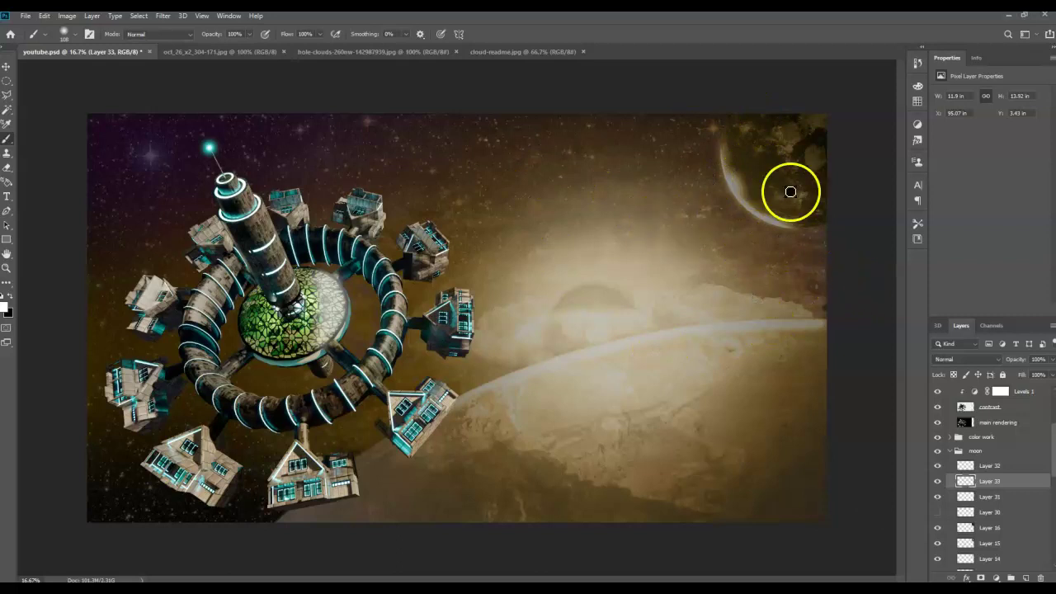
- Set the opacity of Layer 31 in the moon group to 33%
click(997, 500)
click(1050, 361)
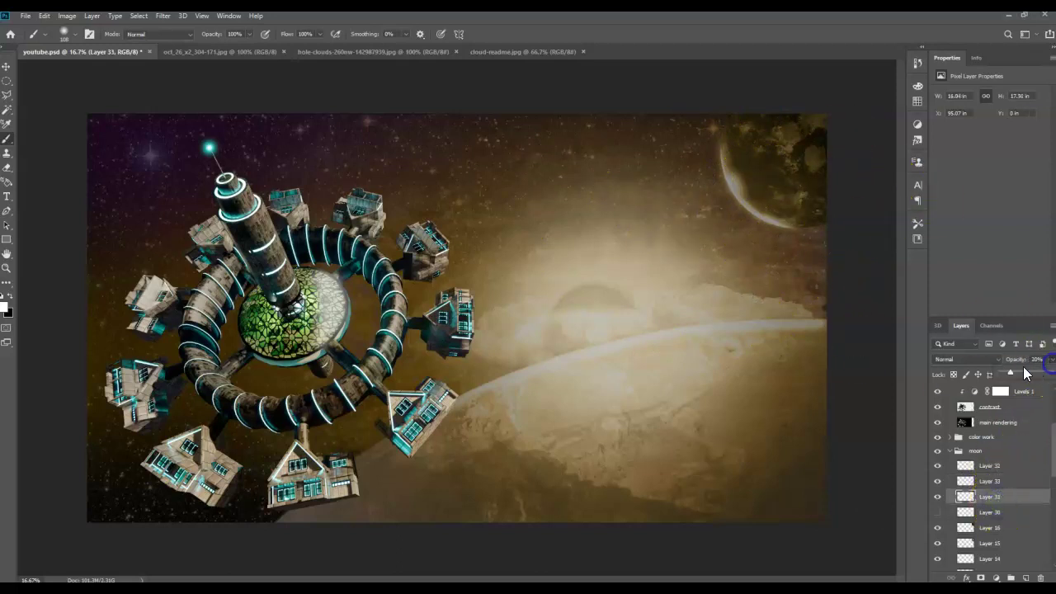
drag(1013, 375, 1022, 376)
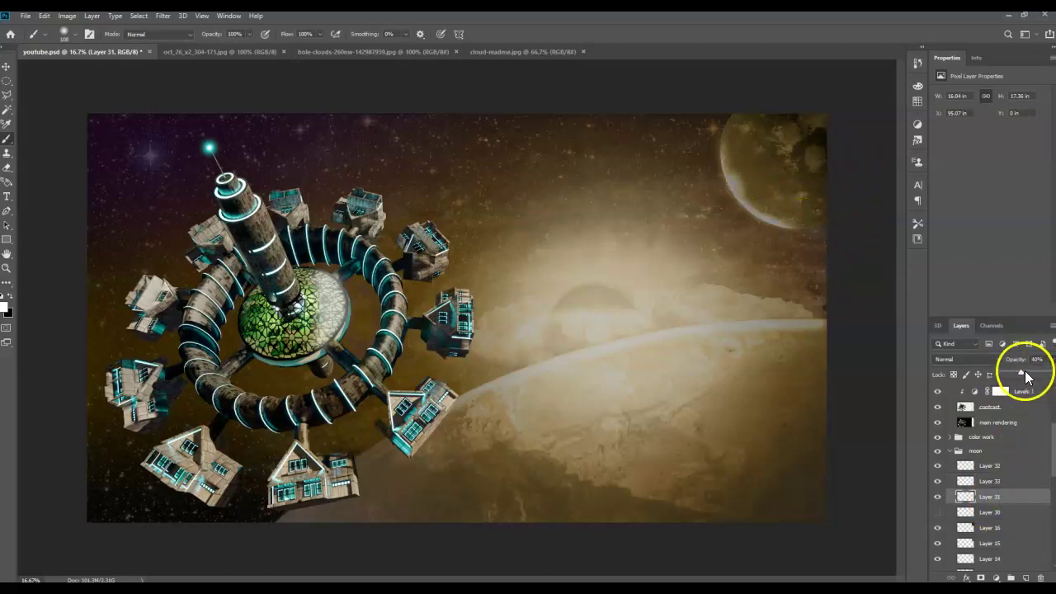
drag(1019, 371, 1019, 376)
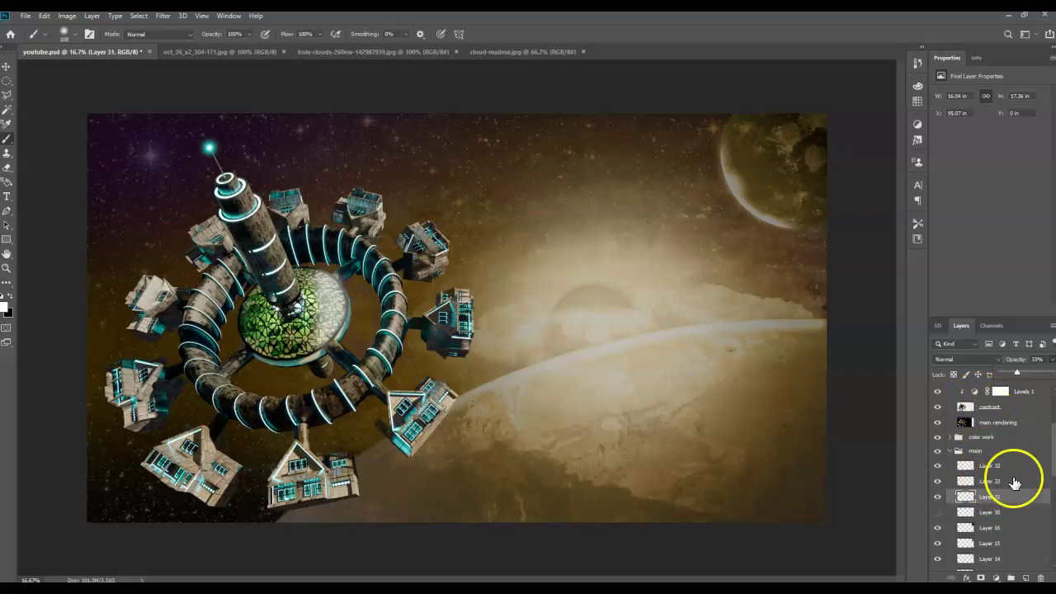
- Create a new layer above Layer 31, fill Layer 16's moon outline on it with black, and deselect
click(1026, 576)
ctrl+click(965, 542)
click(43, 16)
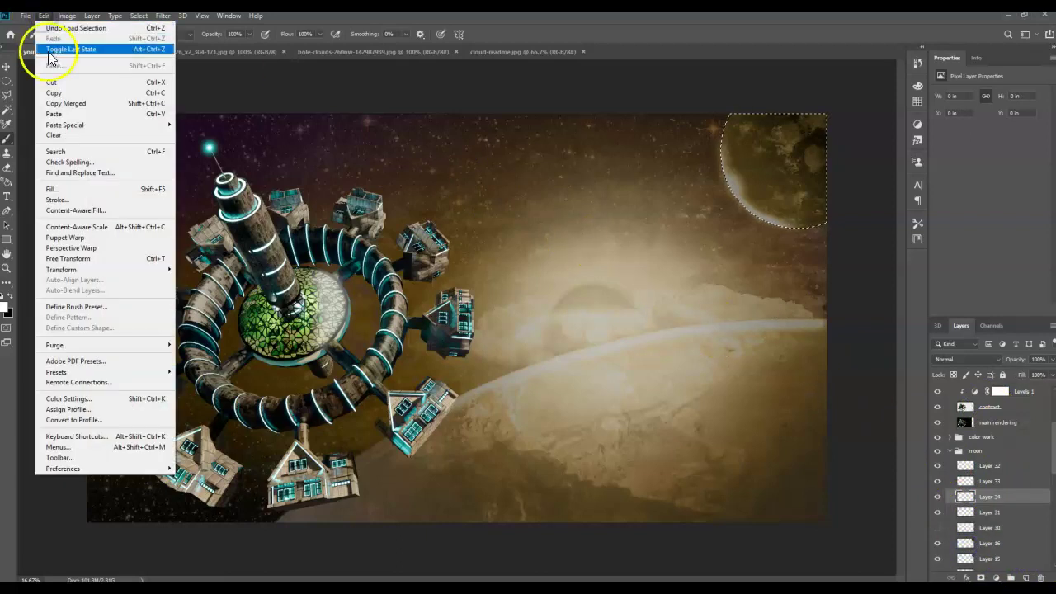
click(53, 189)
click(241, 170)
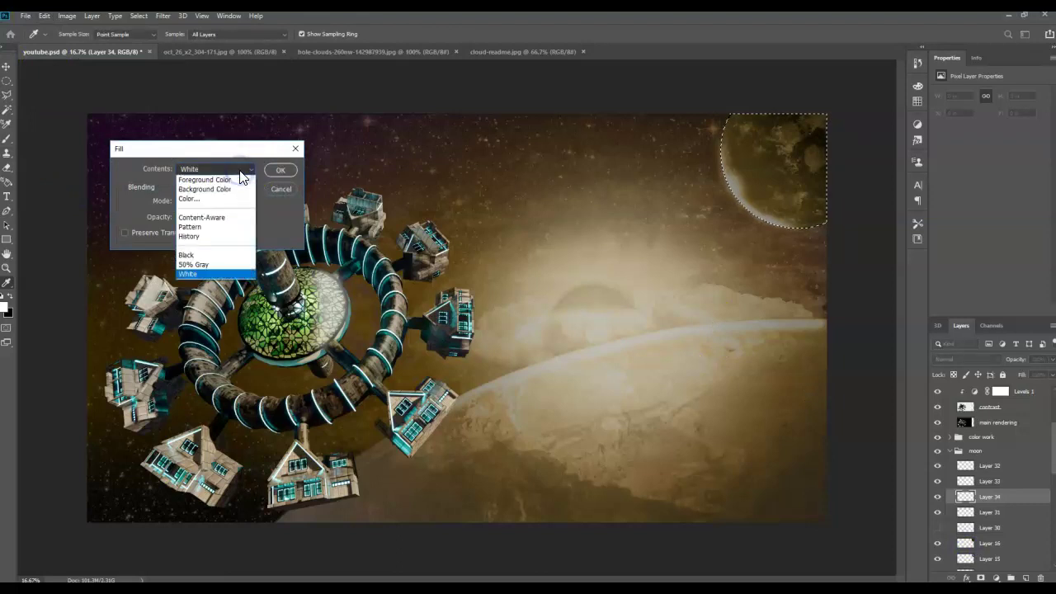
click(186, 255)
click(280, 169)
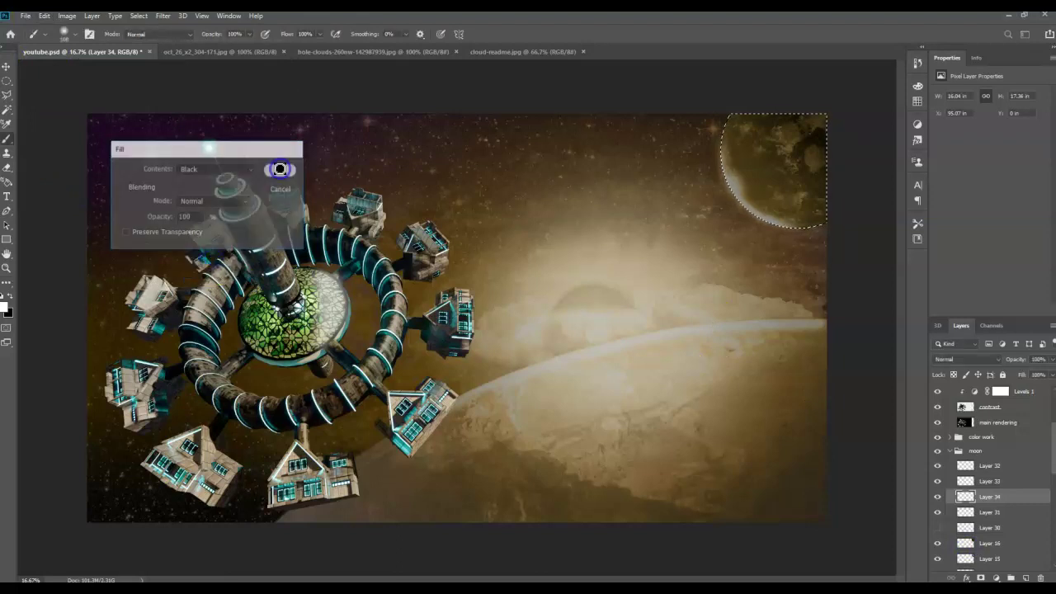
key(ctrl+d)
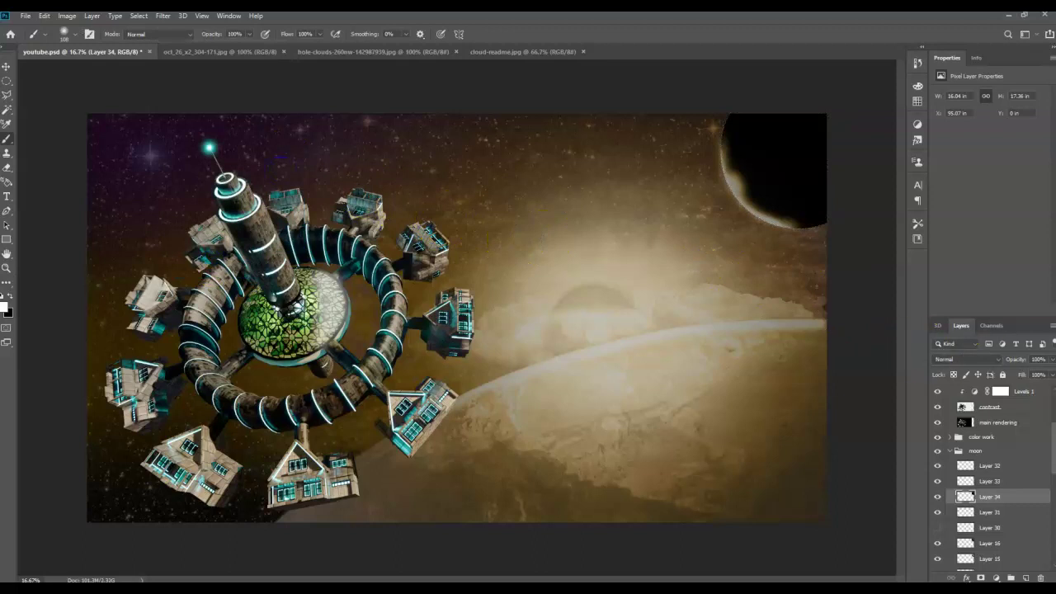
- Lower the black moon layer's opacity to about 38% and place it directly beneath Layer 31
click(1050, 360)
drag(1033, 375, 1028, 377)
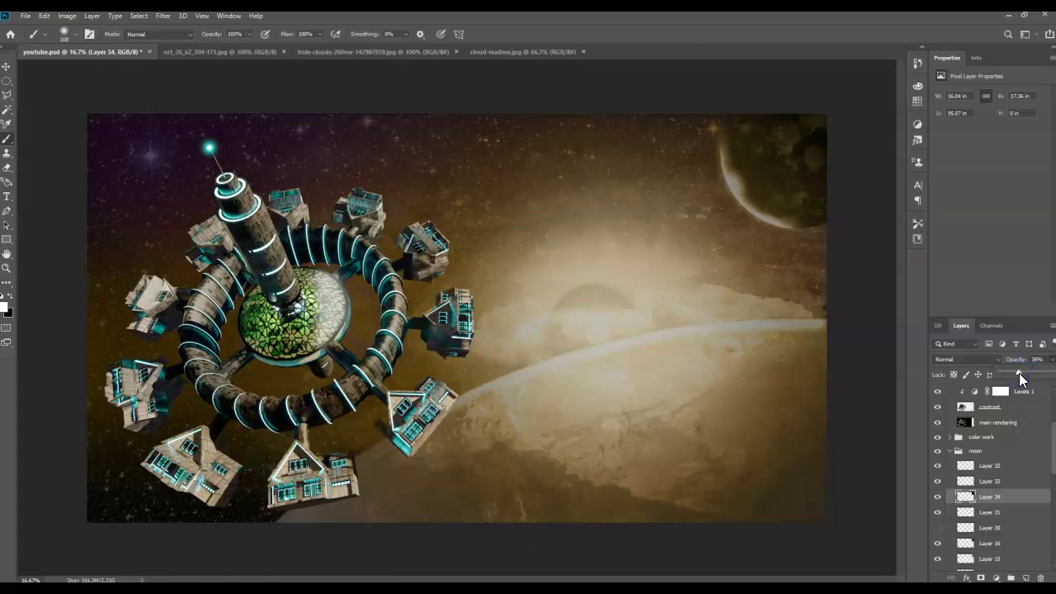
drag(1019, 373, 1020, 500)
click(1020, 499)
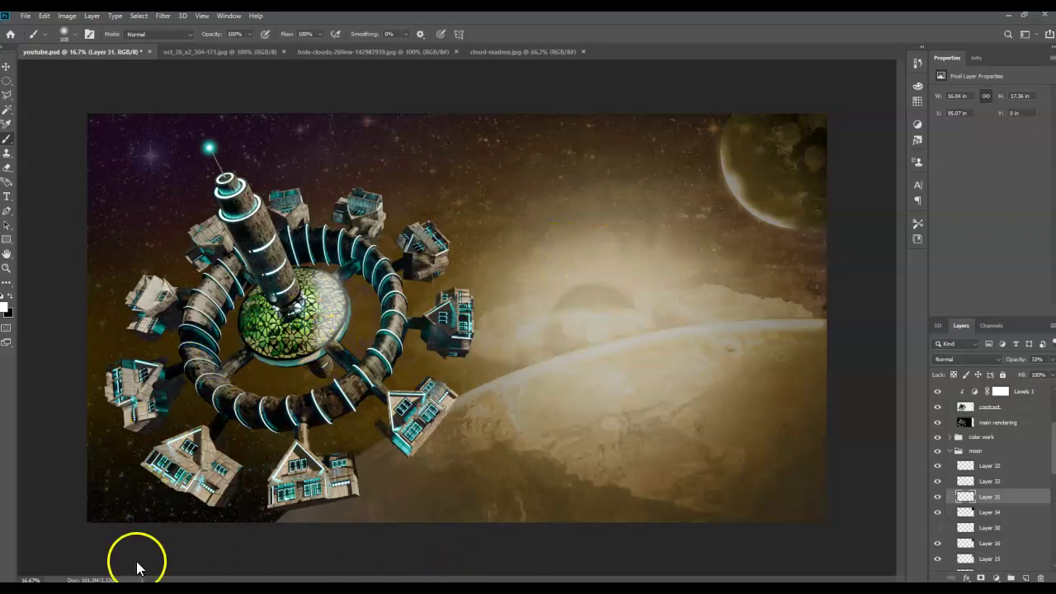
- Flatten the whole youtube.psd image into a single background layer, discarding the hidden layers
scroll(990, 478, up, 4)
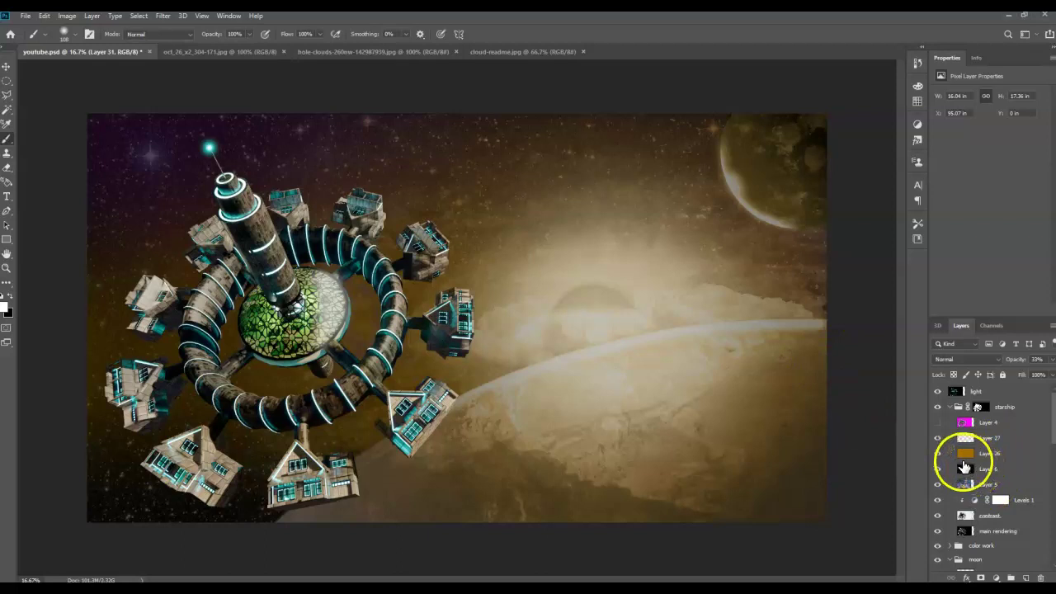
click(67, 17)
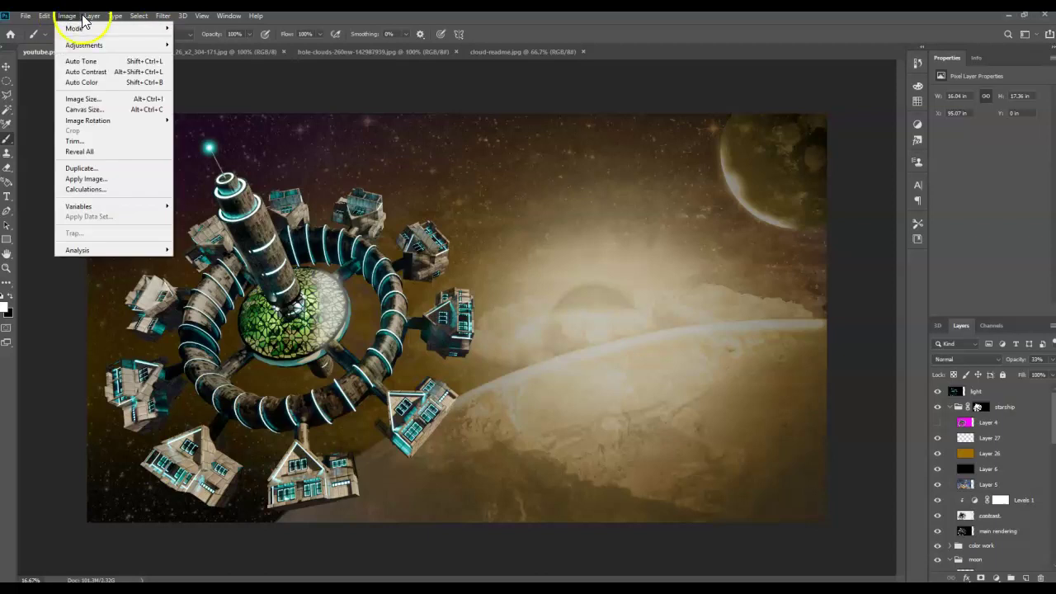
mouse_move(91, 21)
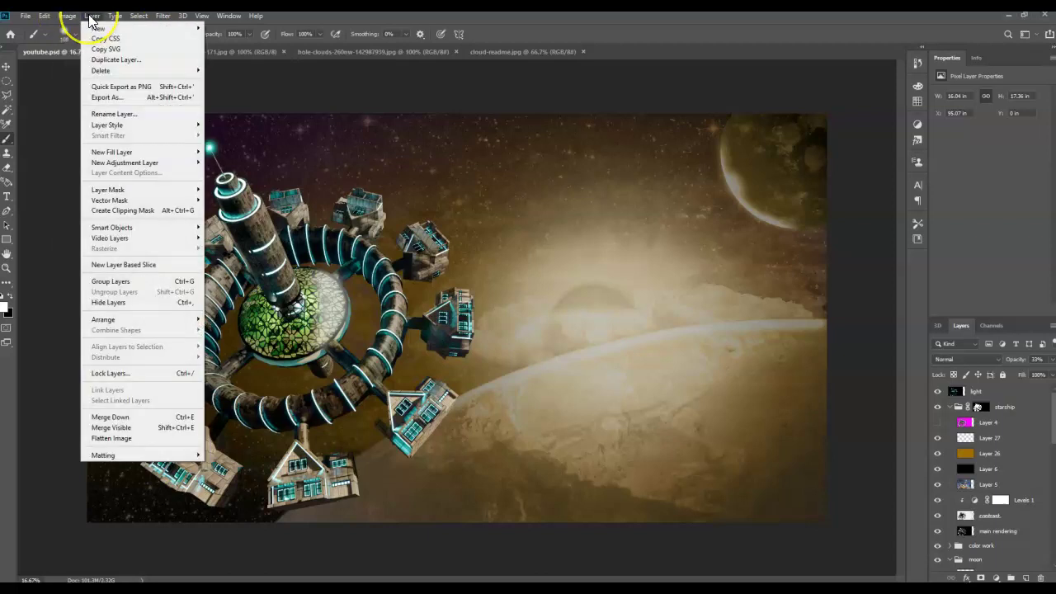
click(129, 441)
click(471, 227)
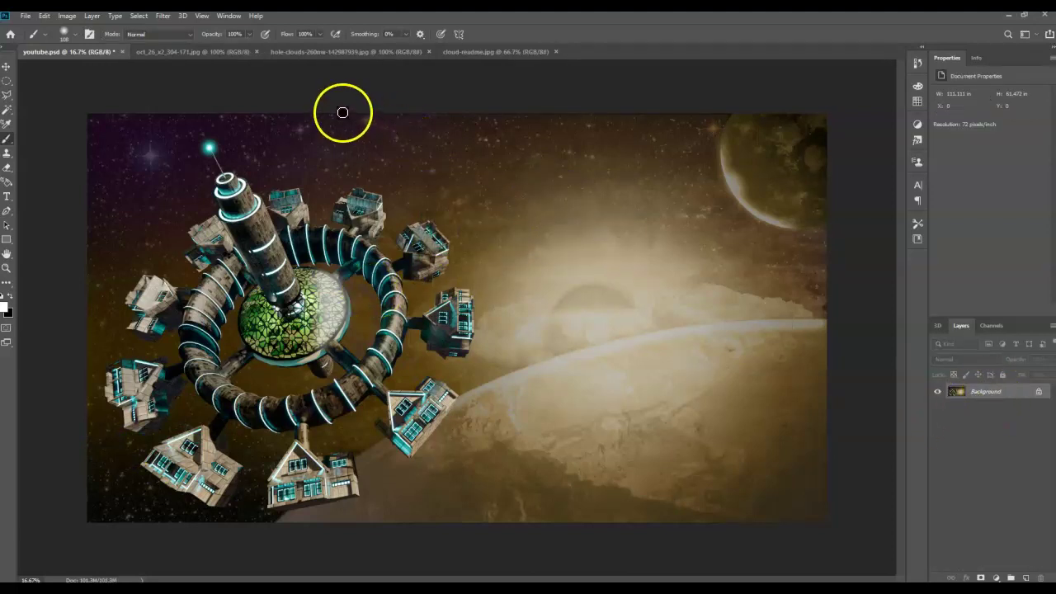
- Copy the entire flattened image and paste it into a new 8000 × 4426 pixel RGB document at 72 pixels/inch
key(ctrl+a)
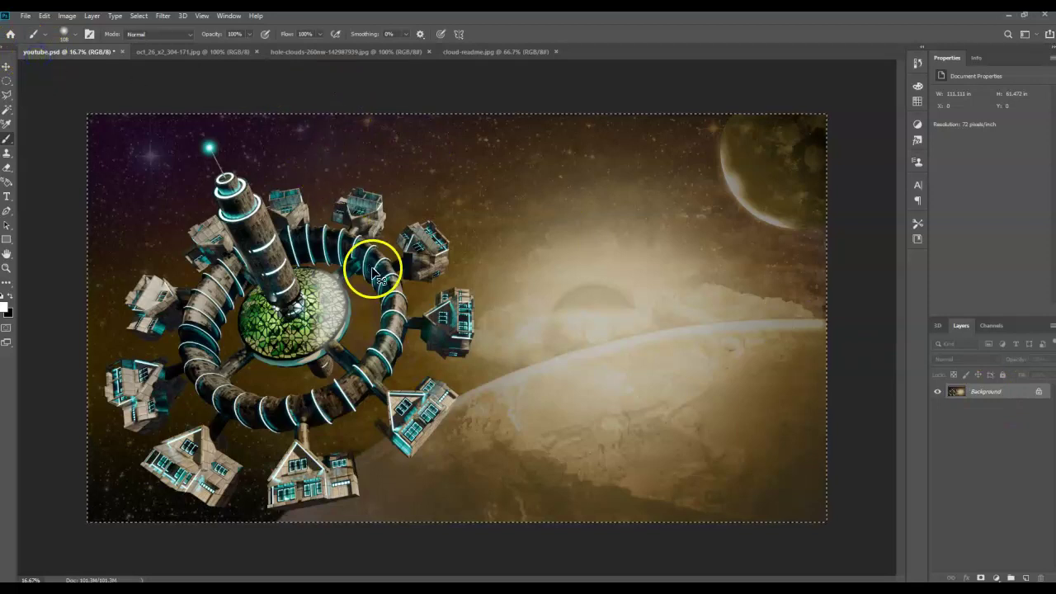
click(26, 16)
key(Escape)
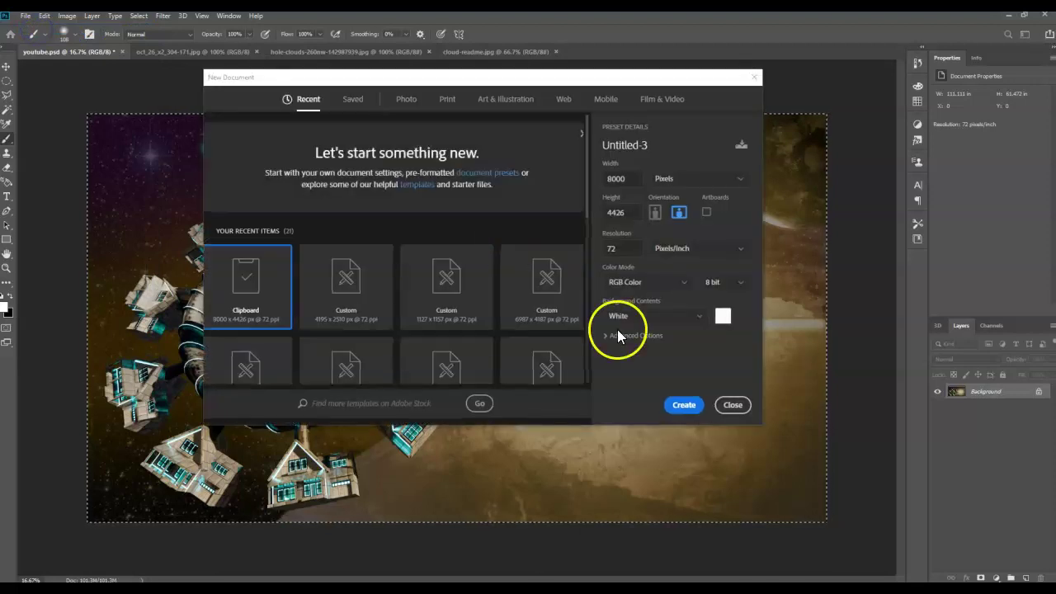
click(683, 405)
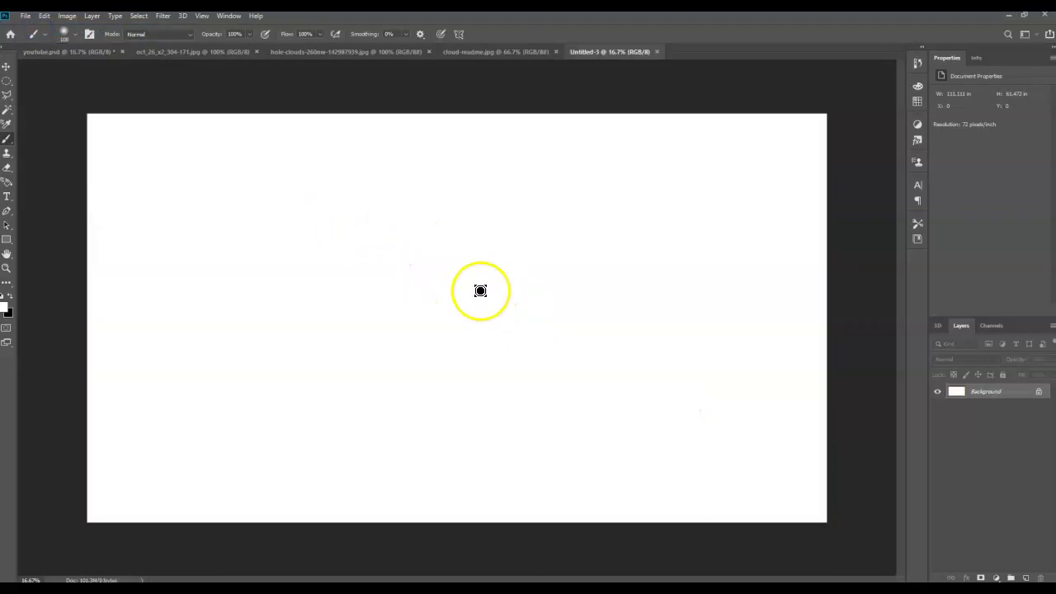
key(ctrl+v)
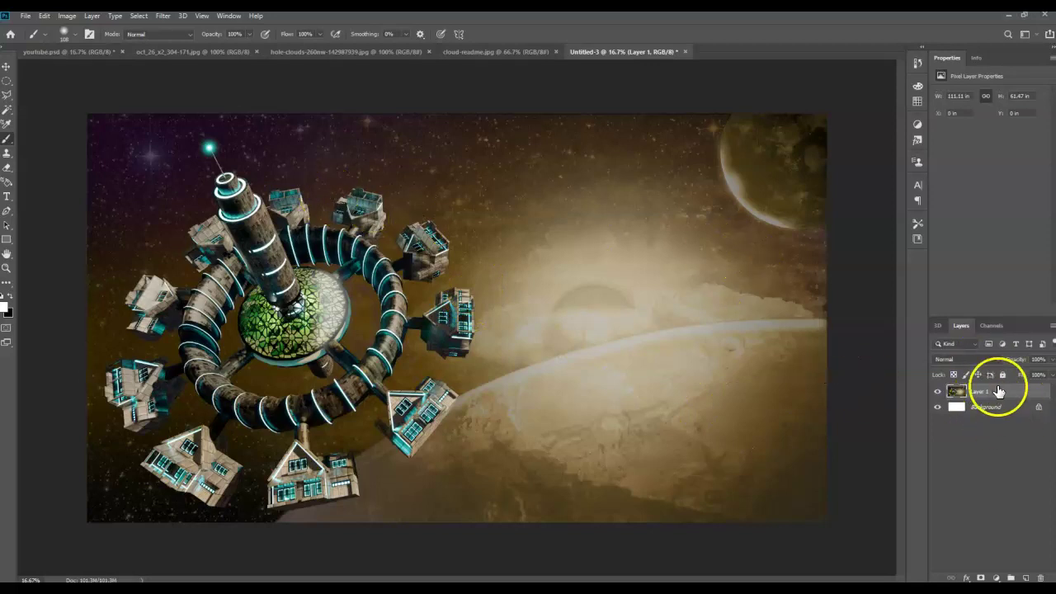
- Return to youtube.psd, deselect, and undo the flattening to restore its separate layers
click(61, 54)
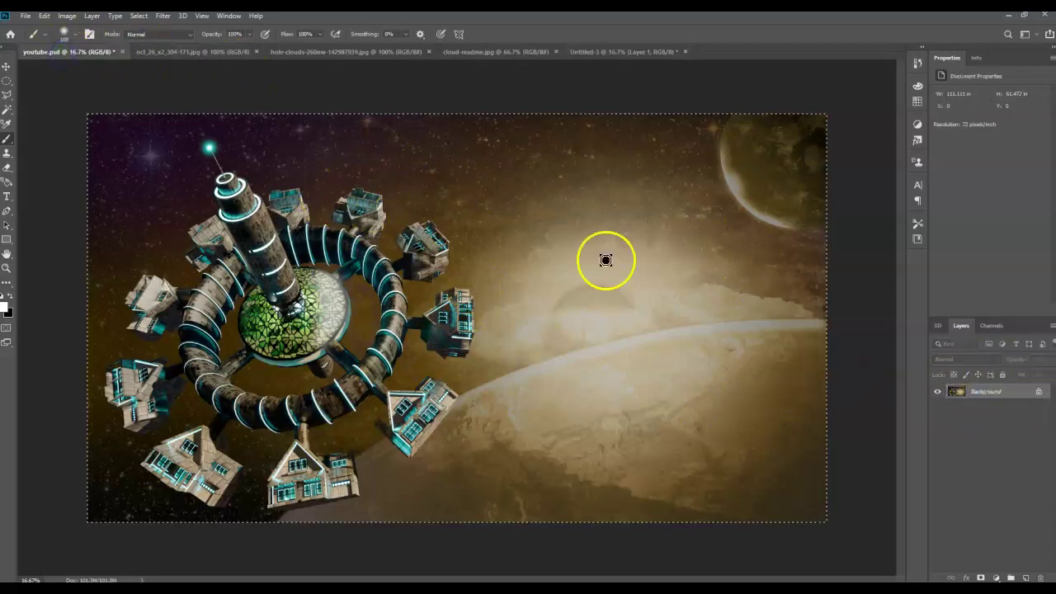
key(ctrl+a)
key(ctrl+d)
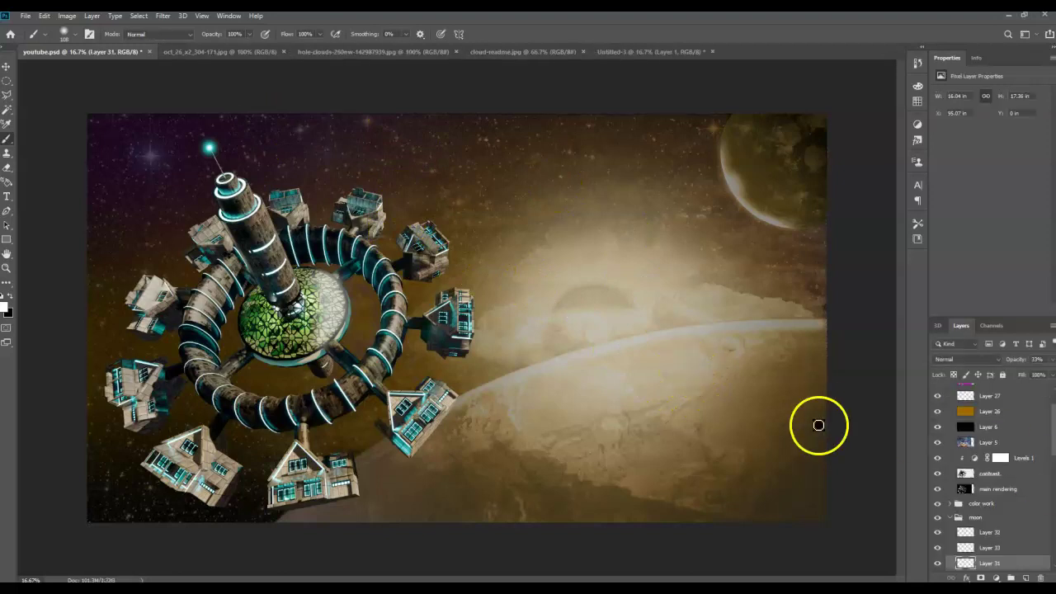
- Stamp all visible layers into a new merged layer above the light layer
scroll(993, 446, up, 3)
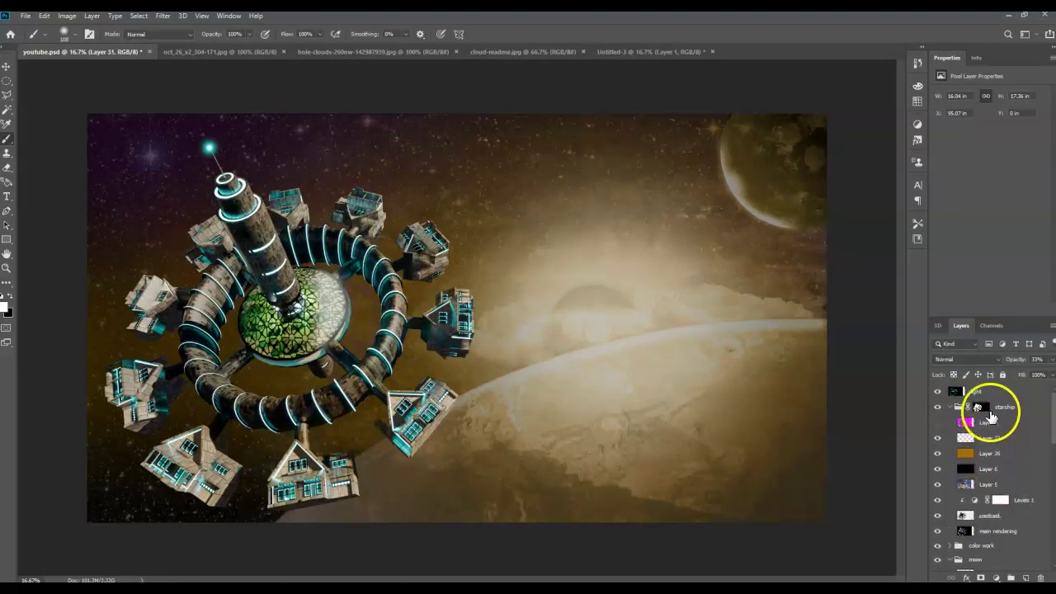
click(984, 393)
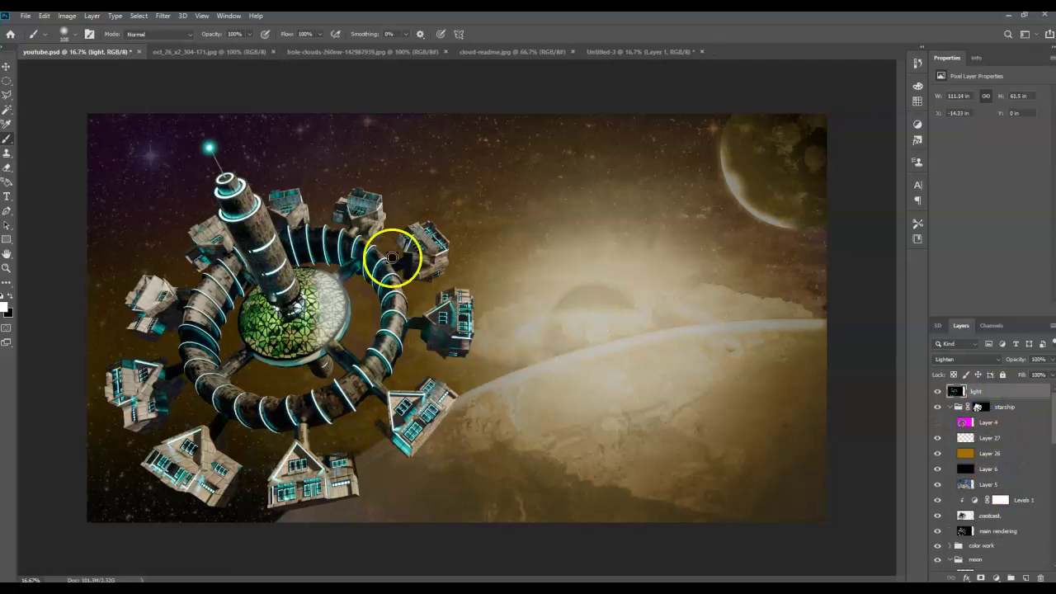
key(ctrl+shift+alt+e)
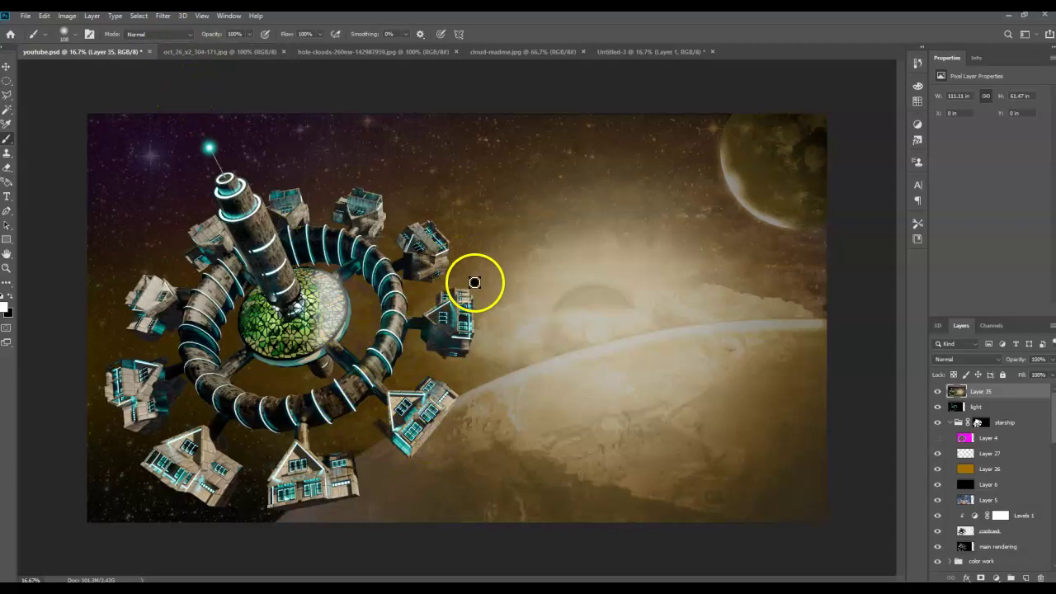
- Render a 50-300mm Zoom lens flare at 100% brightness over the starship's dome on the merged layer
click(164, 16)
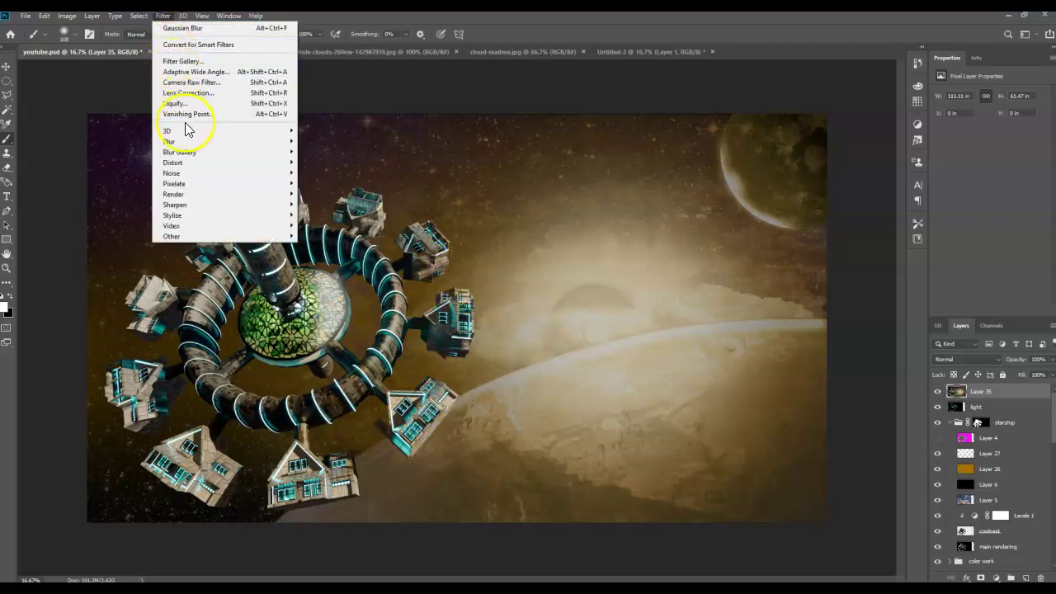
click(199, 194)
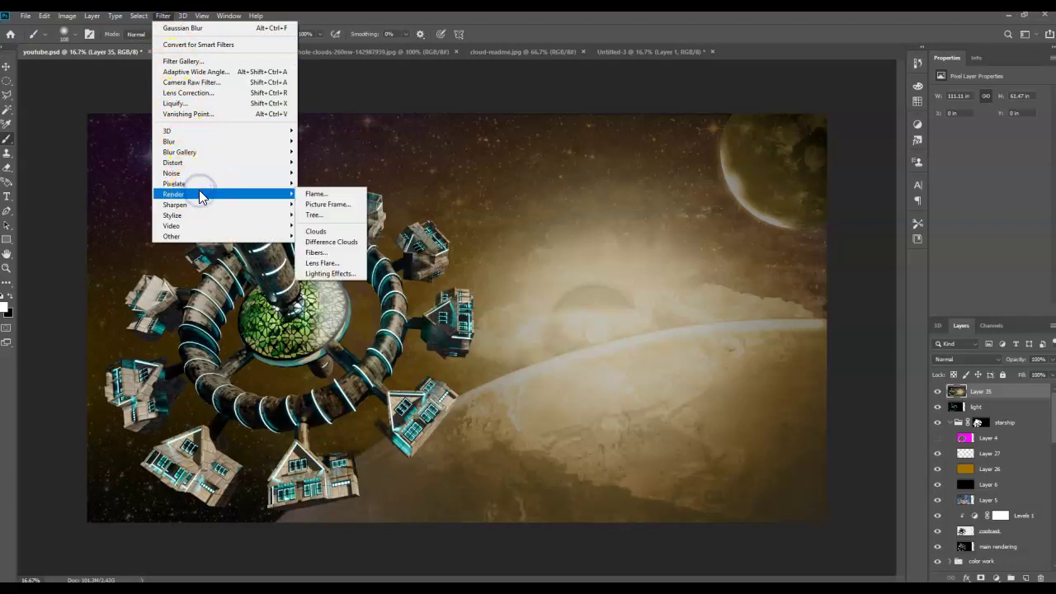
click(261, 194)
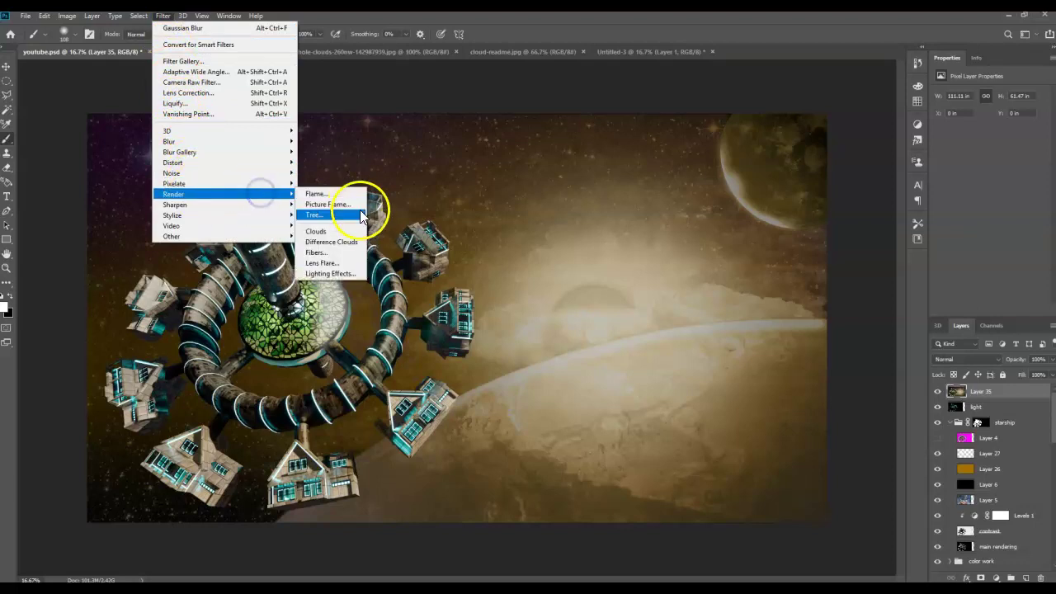
click(339, 263)
drag(700, 224, 672, 212)
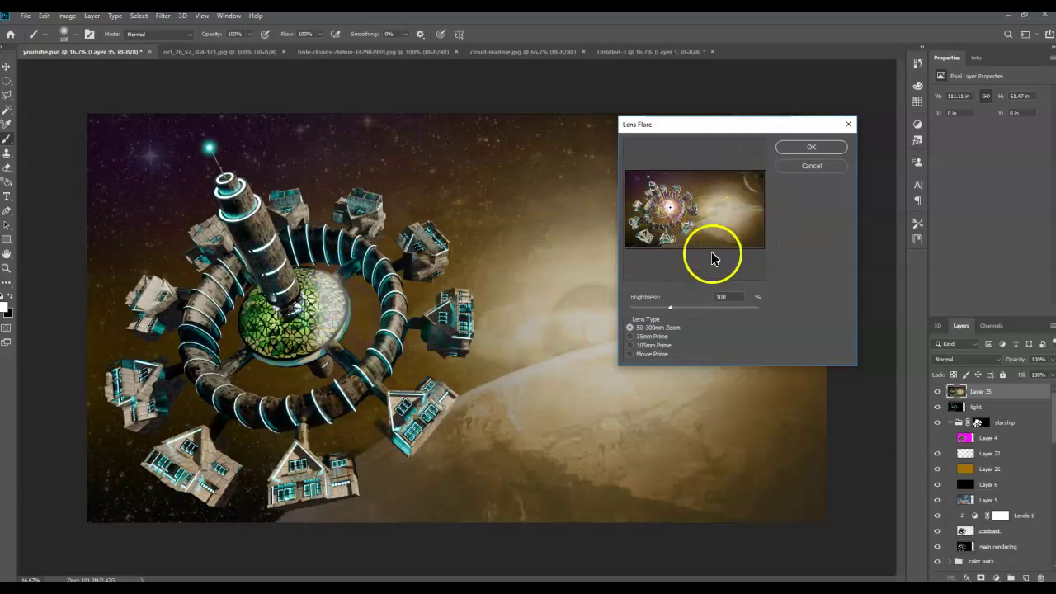
click(807, 156)
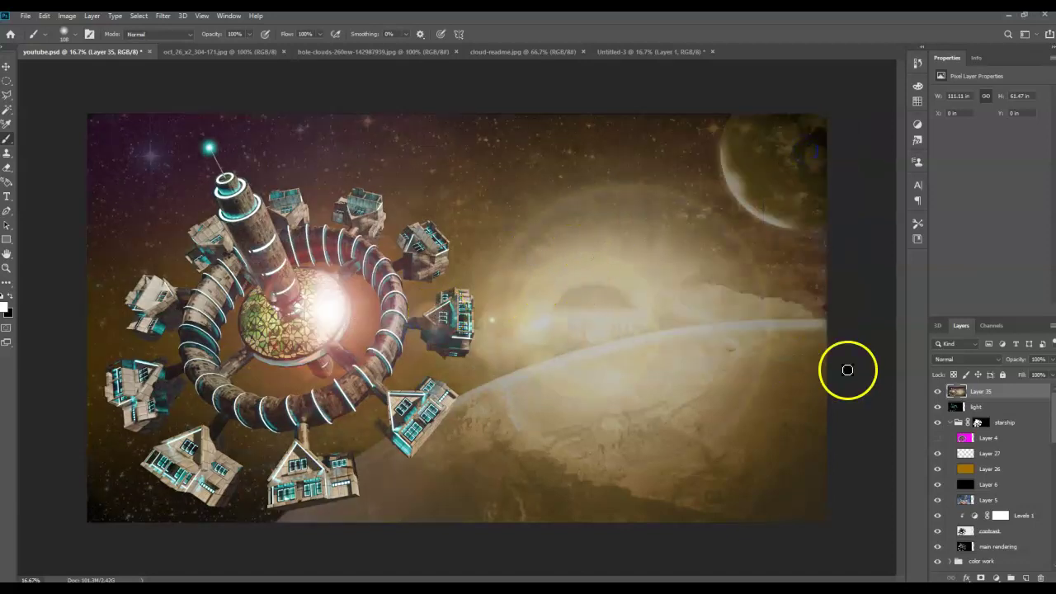
- Try the Color blend mode on the lens flare layer with its opacity lowered to about 68%
click(966, 360)
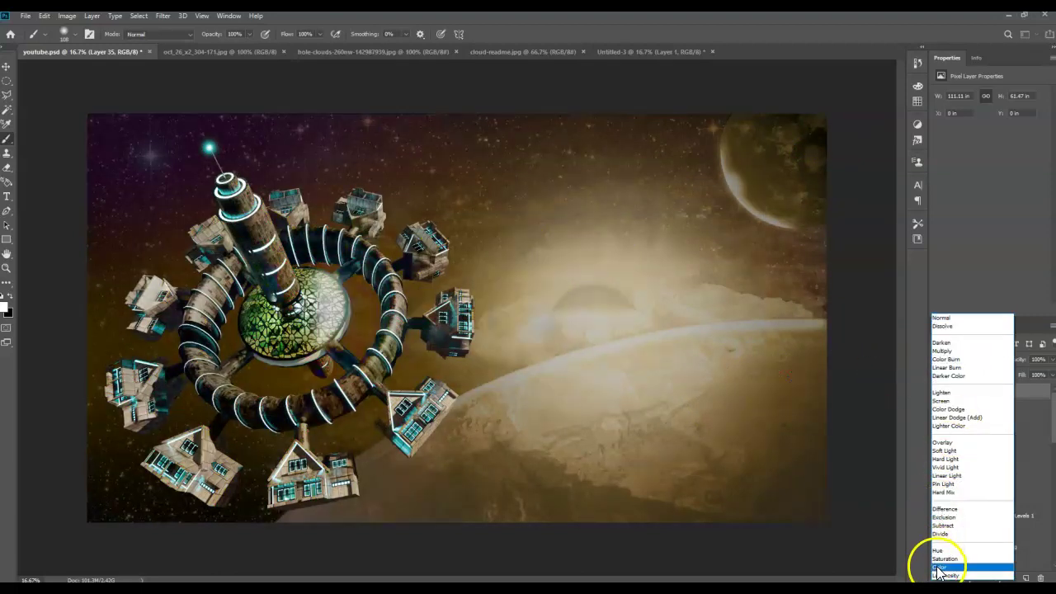
click(937, 567)
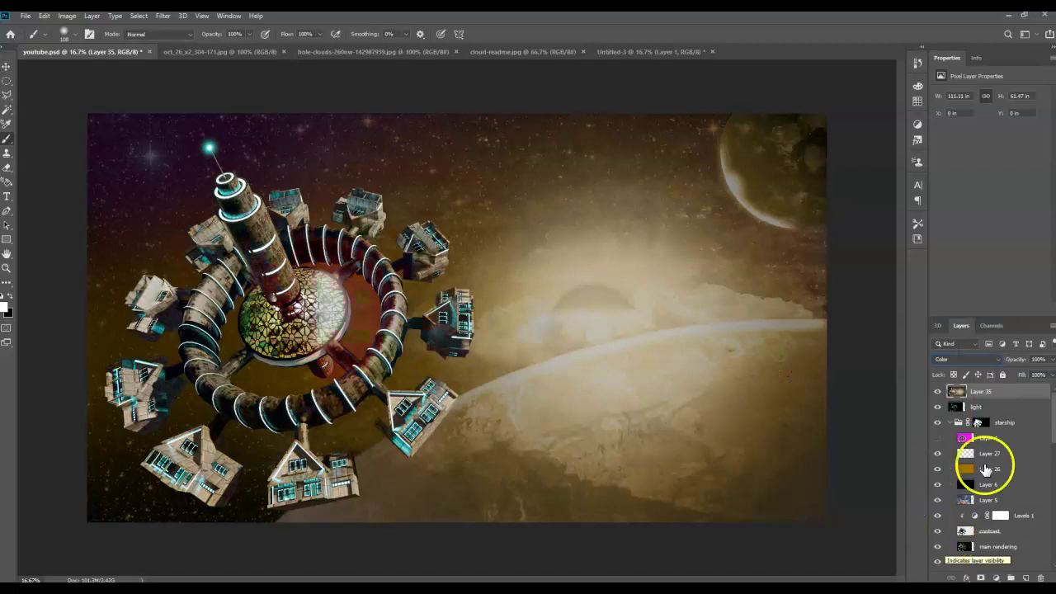
click(1052, 362)
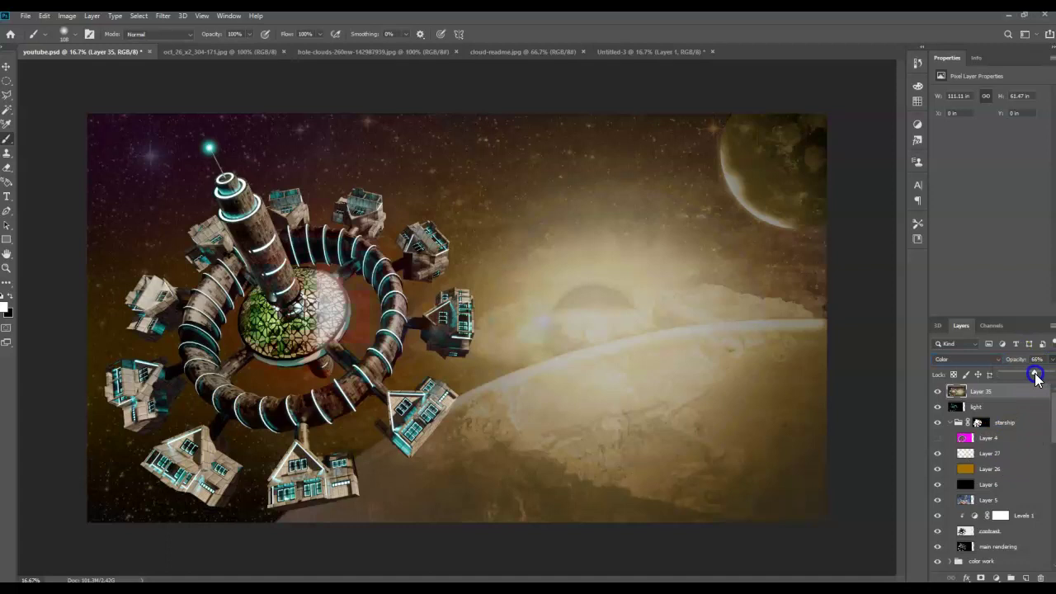
- Set the lens flare layer's blend mode to Normal and its opacity to 41%
click(965, 360)
click(942, 318)
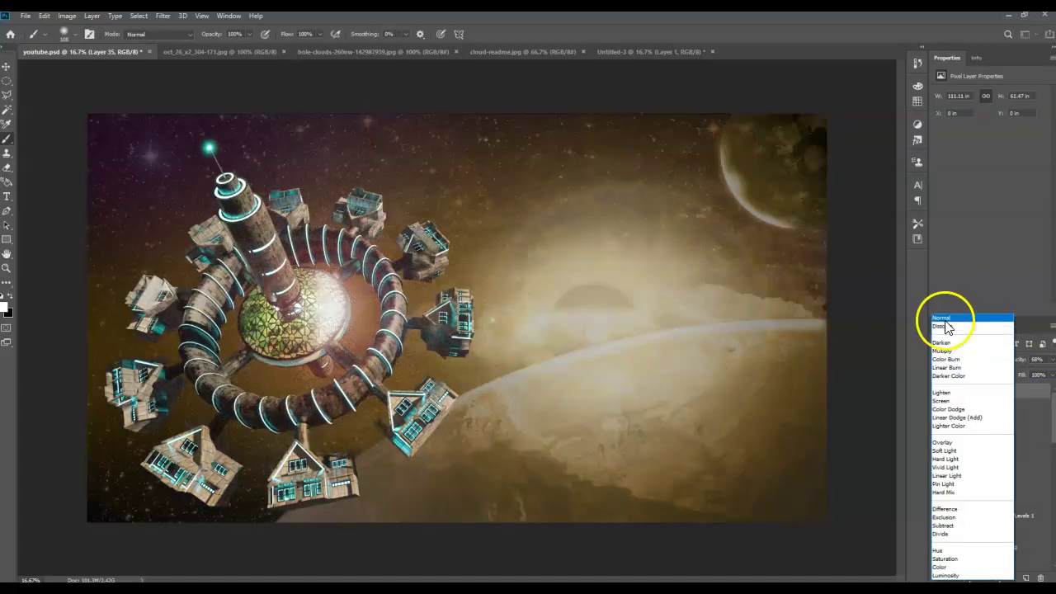
click(1052, 361)
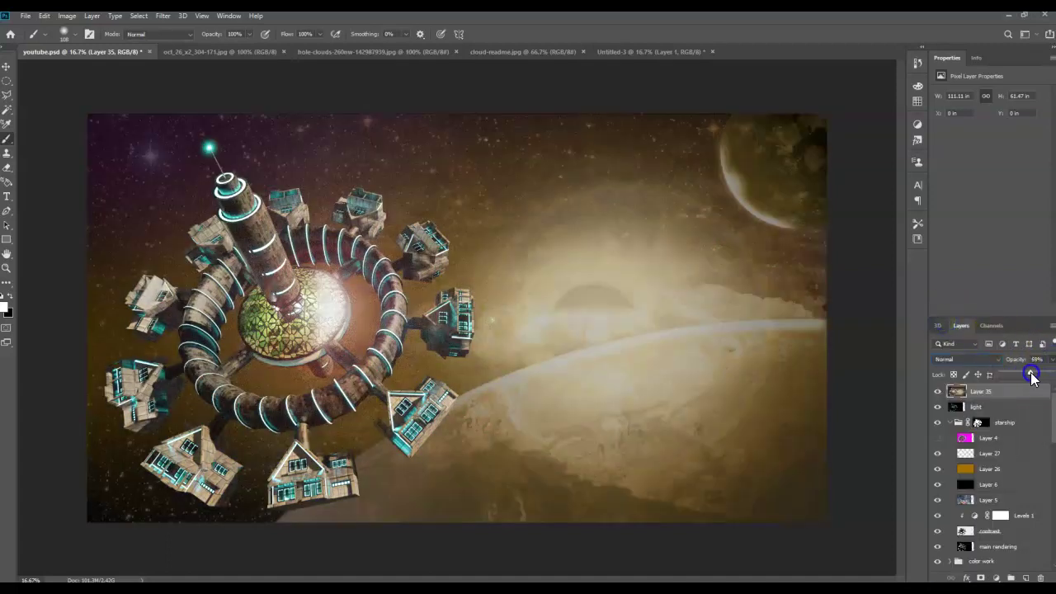
drag(1031, 376, 1021, 377)
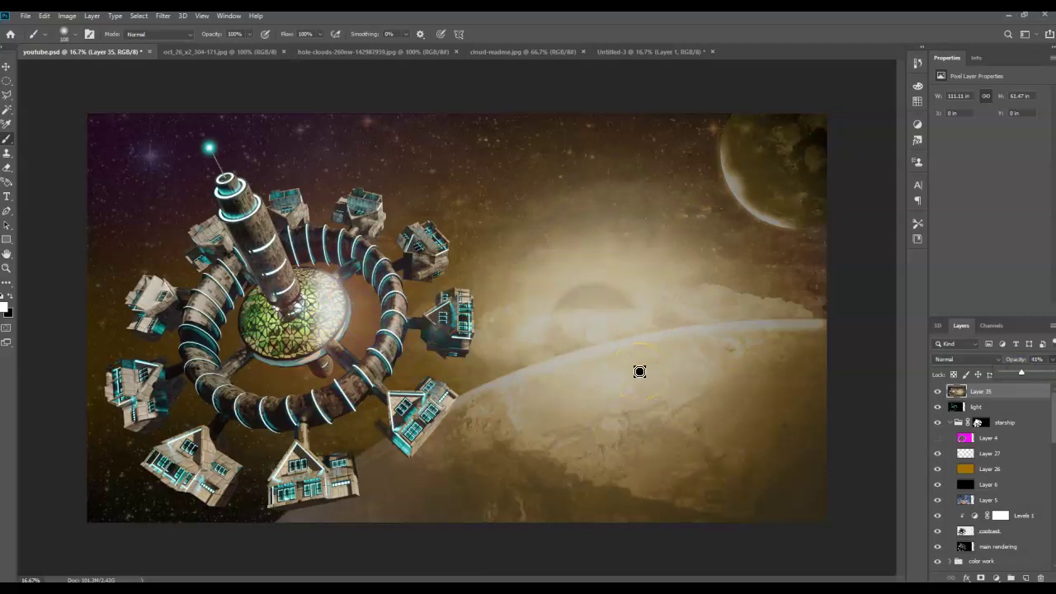
- Copy the entire flattened image from Untitled-3 into youtube.psd as a new layer and place it beneath the light layer
click(215, 54)
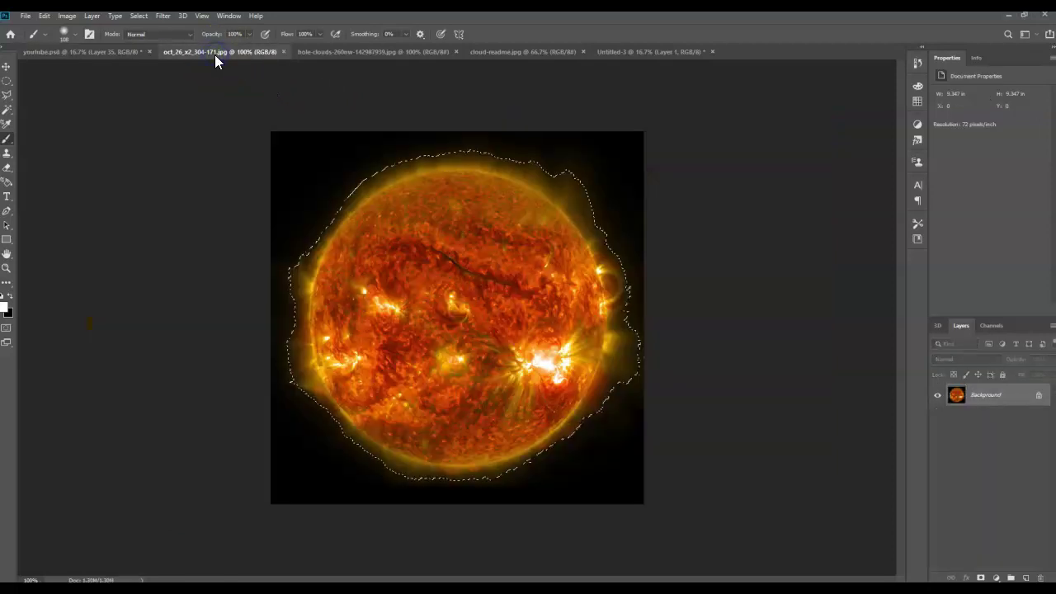
click(331, 54)
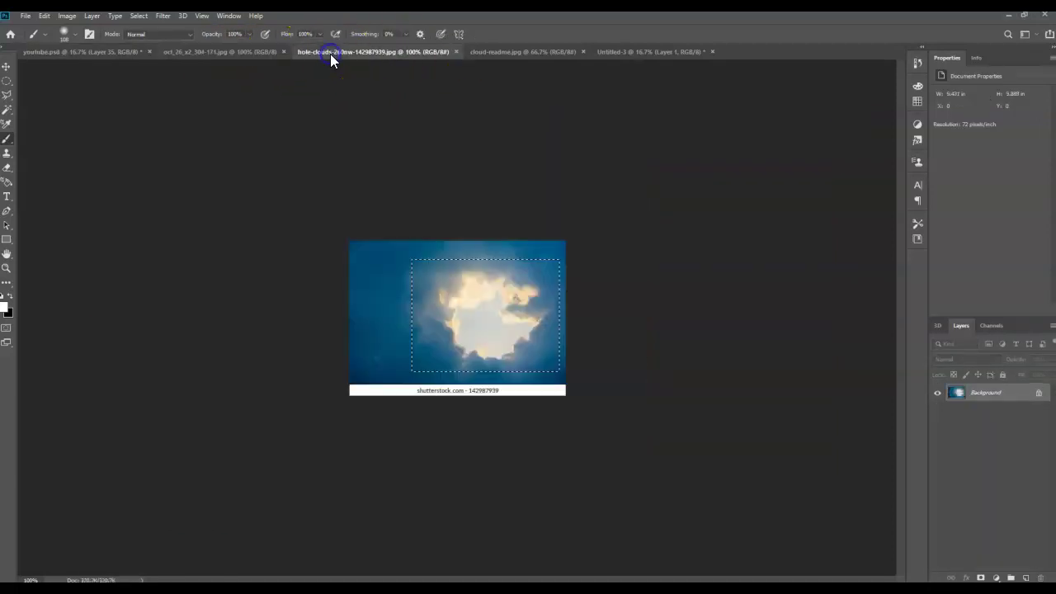
click(610, 52)
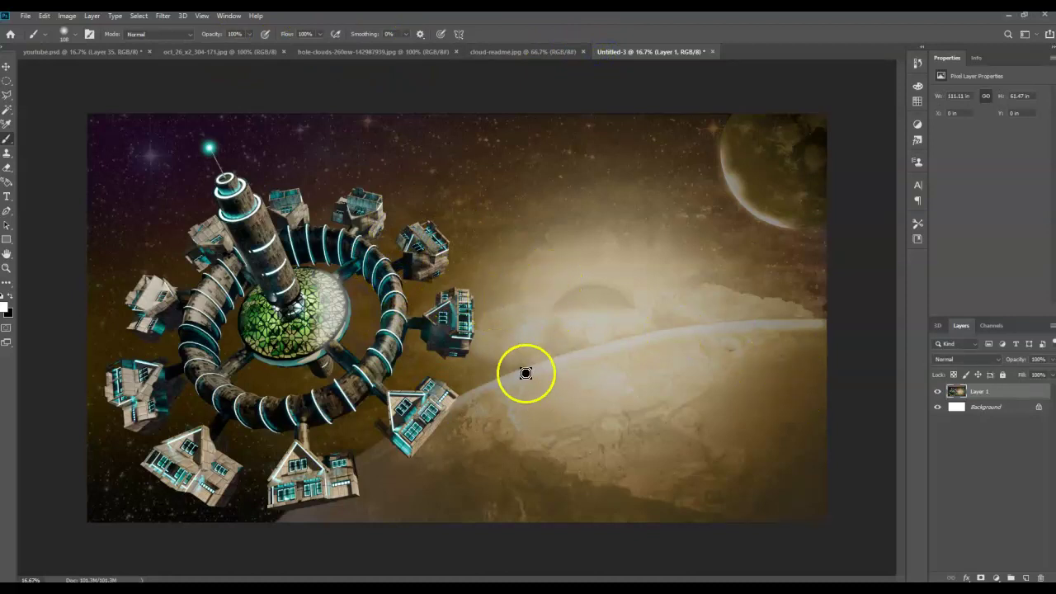
key(ctrl+a)
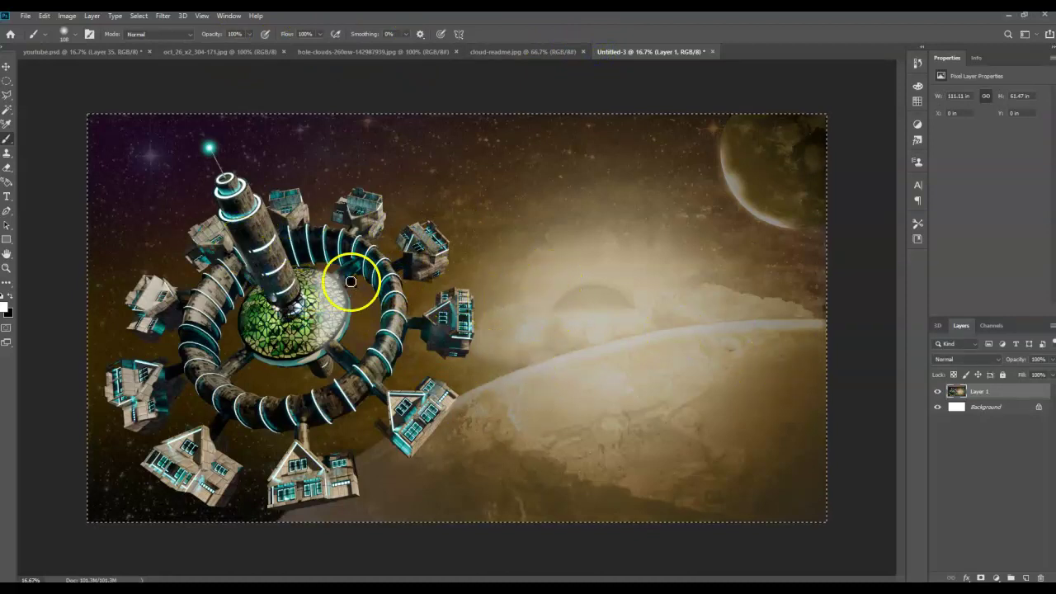
click(92, 52)
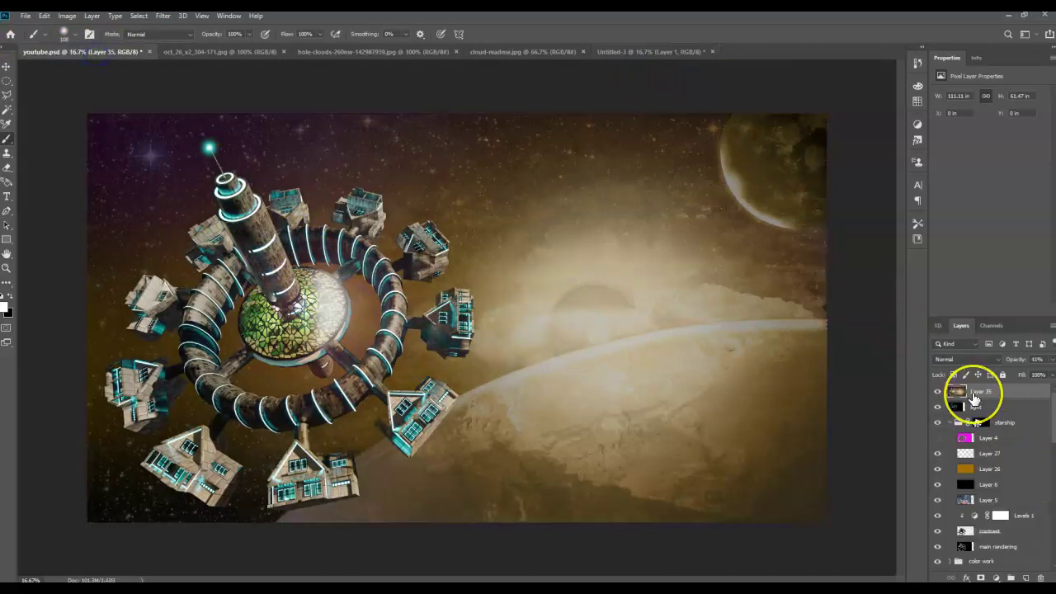
key(ctrl+j)
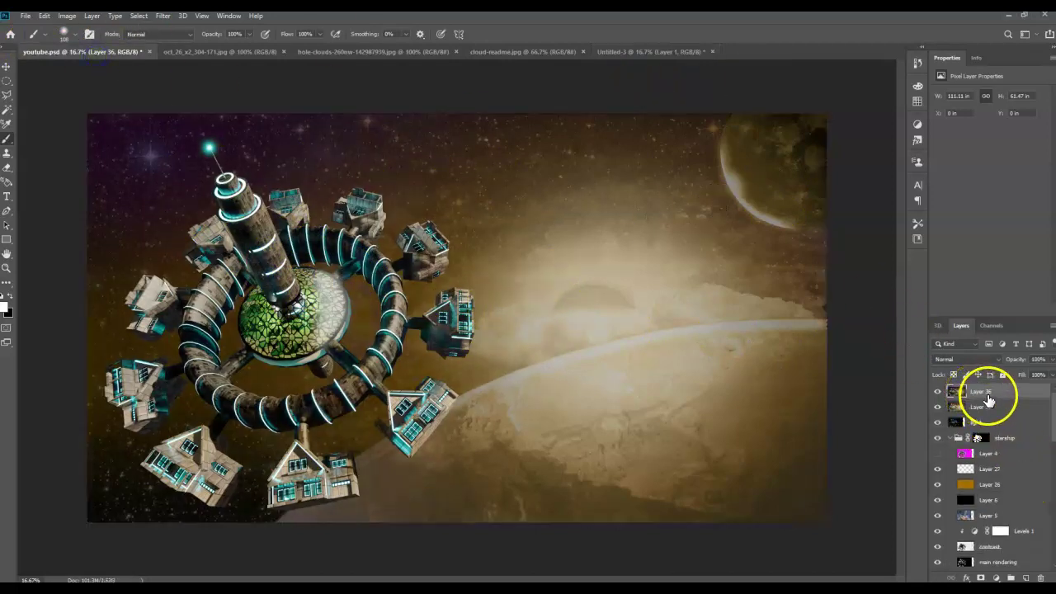
drag(980, 392, 992, 429)
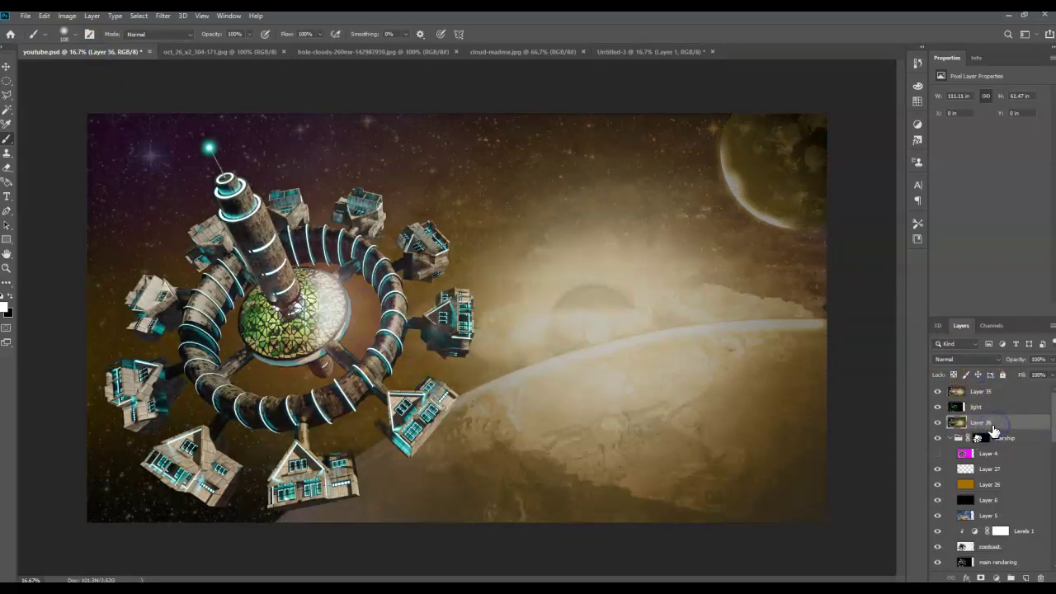
- Apply a Vertical Grain texture with intensity 40 and contrast 88 to the pasted layer and lower its opacity to 29%
click(164, 16)
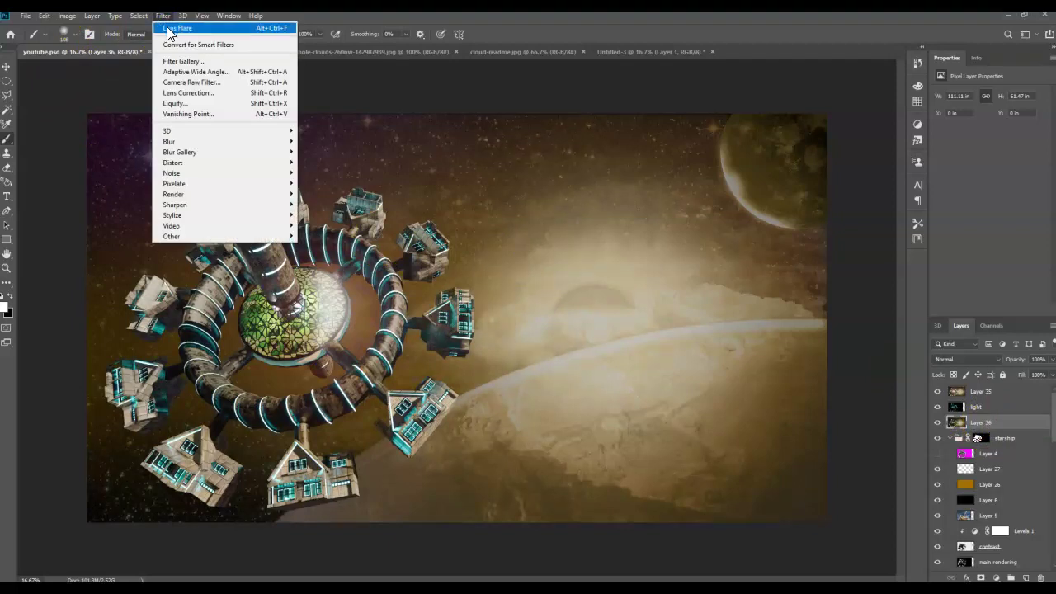
click(723, 381)
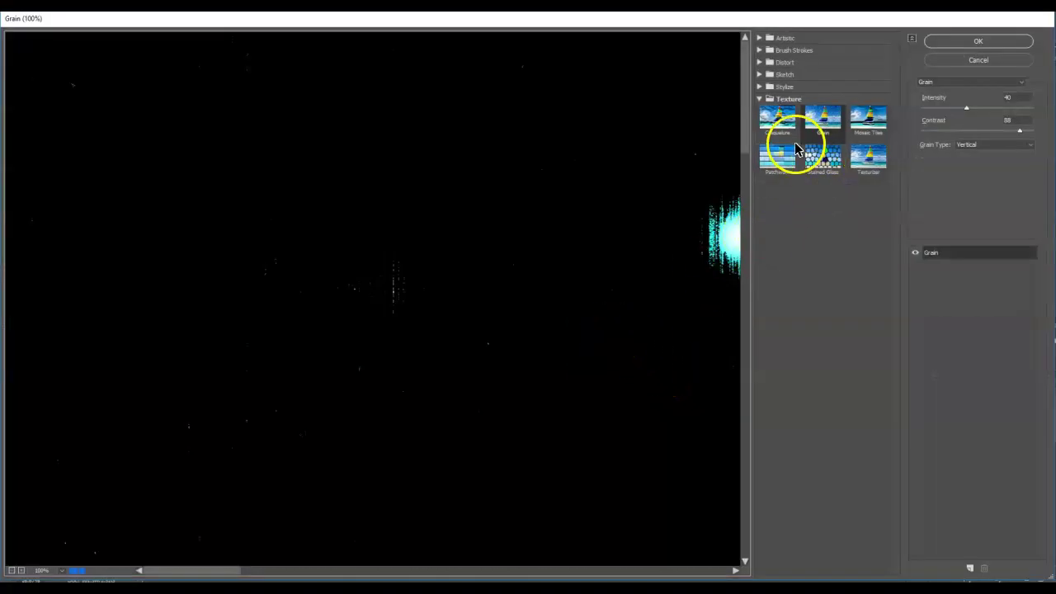
click(834, 123)
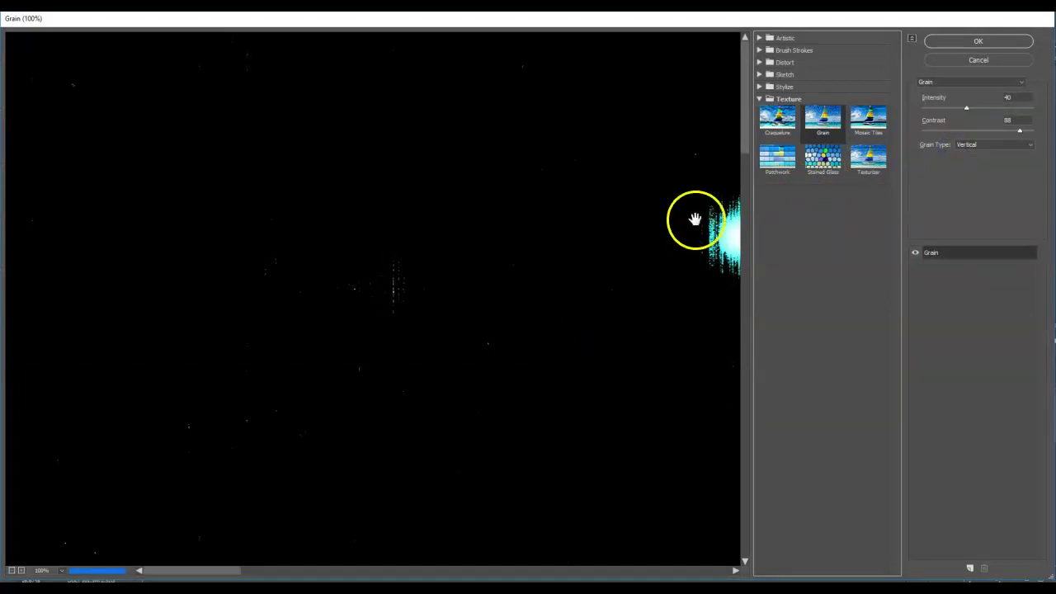
click(967, 41)
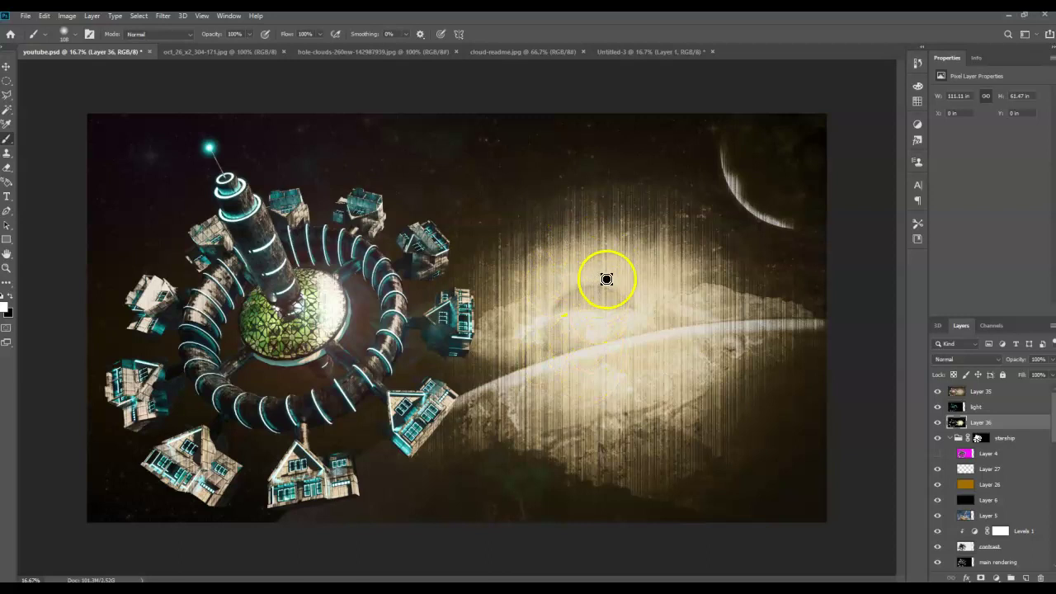
click(1051, 359)
drag(1021, 375, 1013, 375)
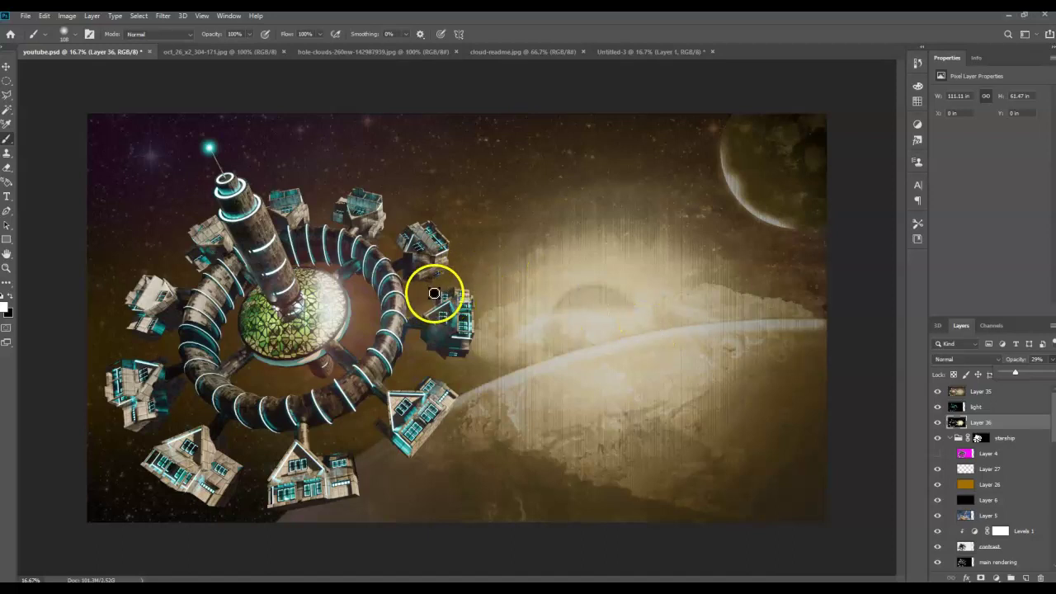
- Add a new layer beneath the grain layer and darken the scene's upper edge with a non-reversed black-to-transparent linear gradient
click(1026, 577)
drag(988, 437, 990, 441)
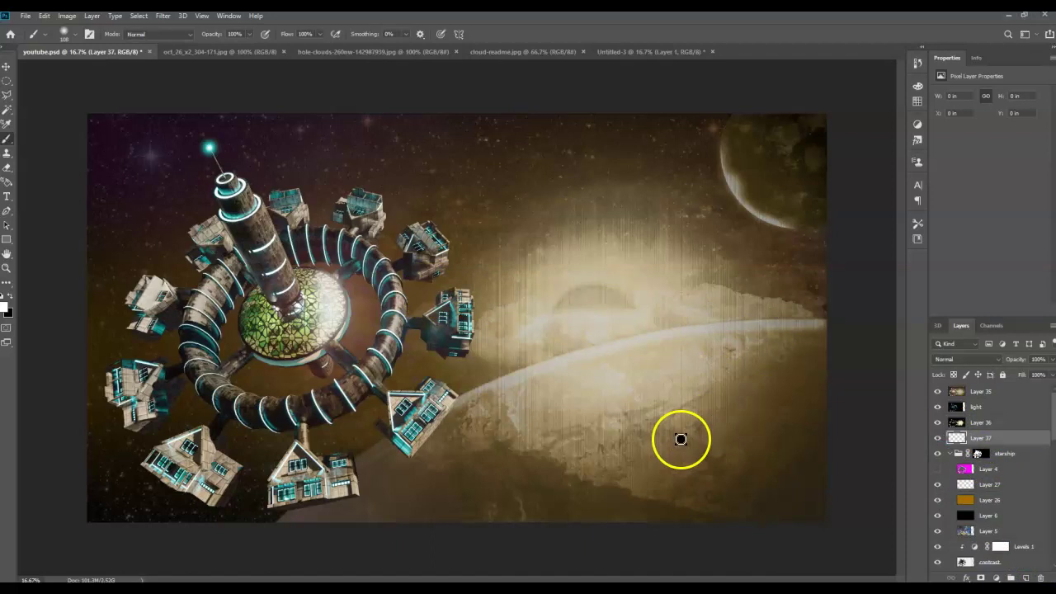
click(7, 284)
click(73, 537)
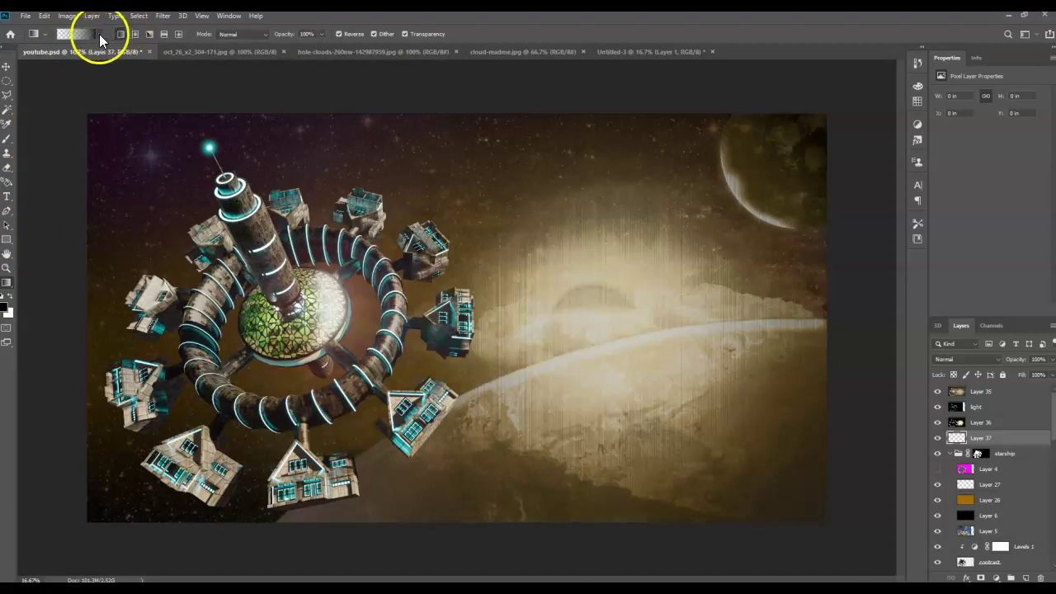
drag(484, 117, 483, 188)
key(ctrl+z)
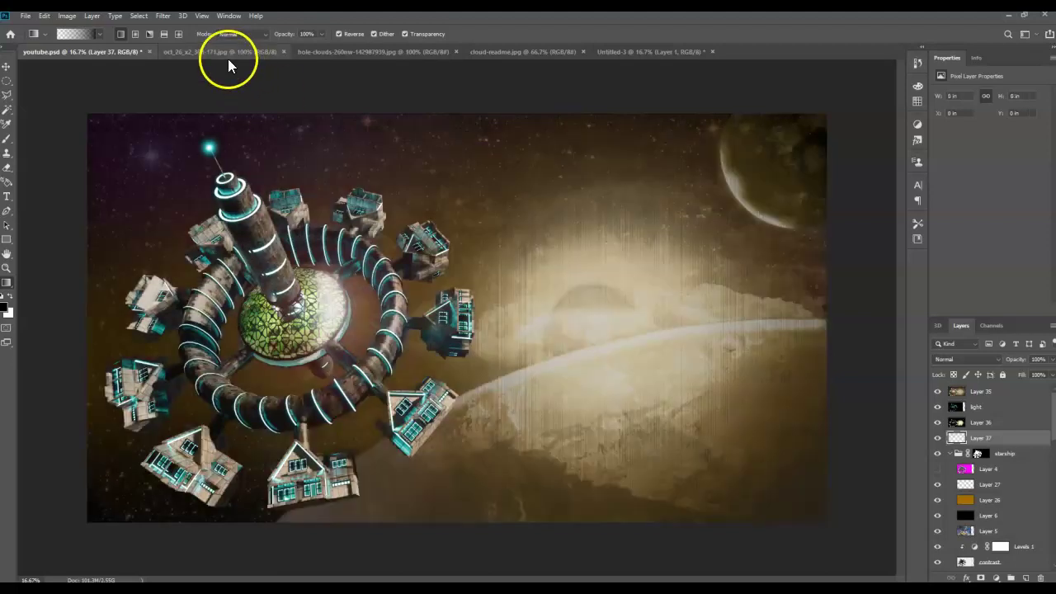
click(344, 33)
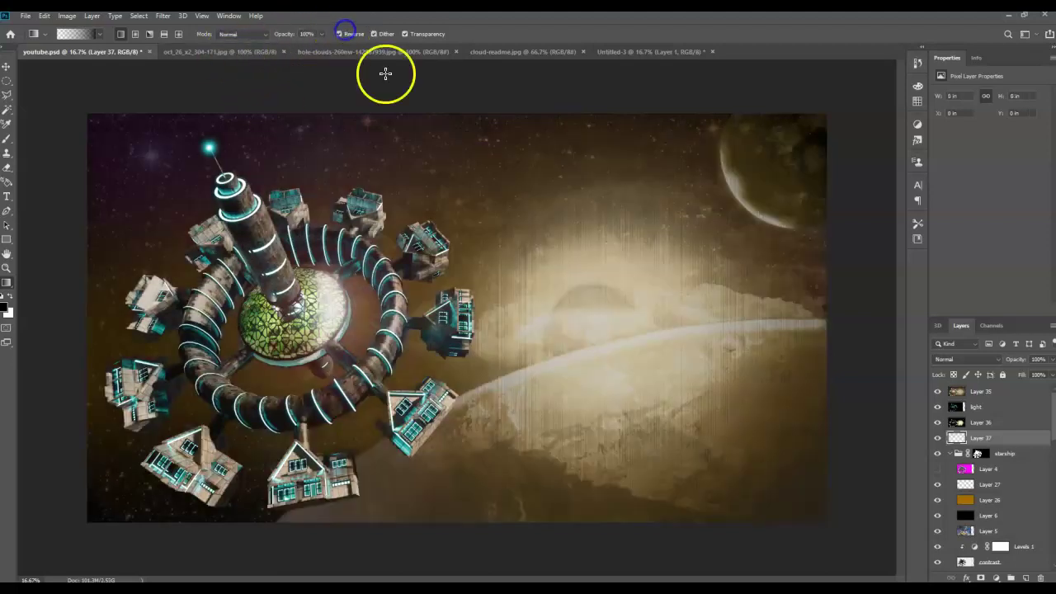
click(344, 34)
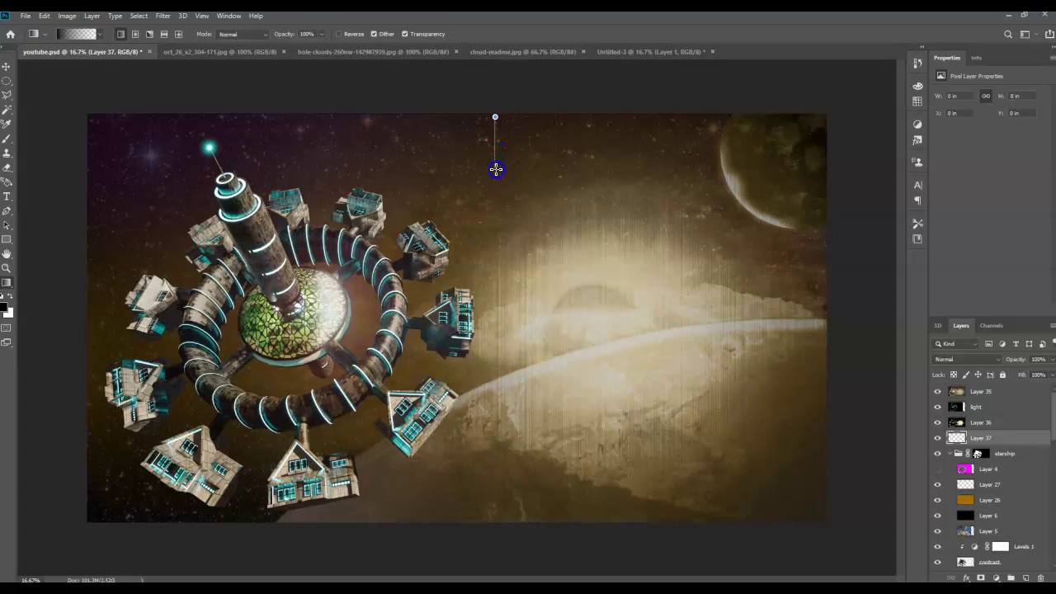
drag(496, 169, 496, 170)
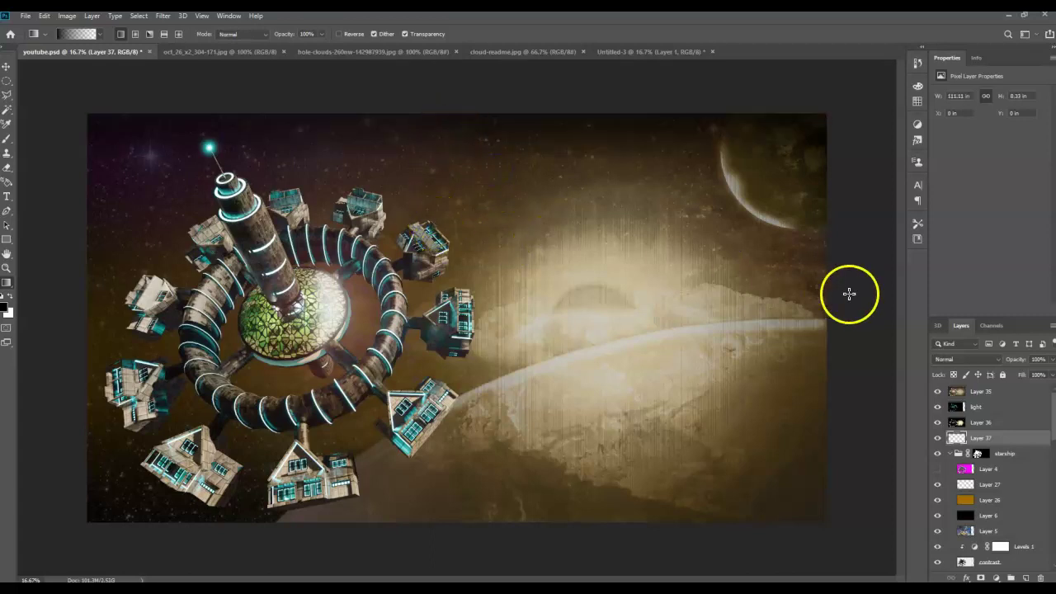
- Darken the right, lower and left edges of the scene with inward black-to-transparent gradients on the same layer
click(827, 323)
drag(745, 320, 731, 317)
drag(427, 521, 432, 440)
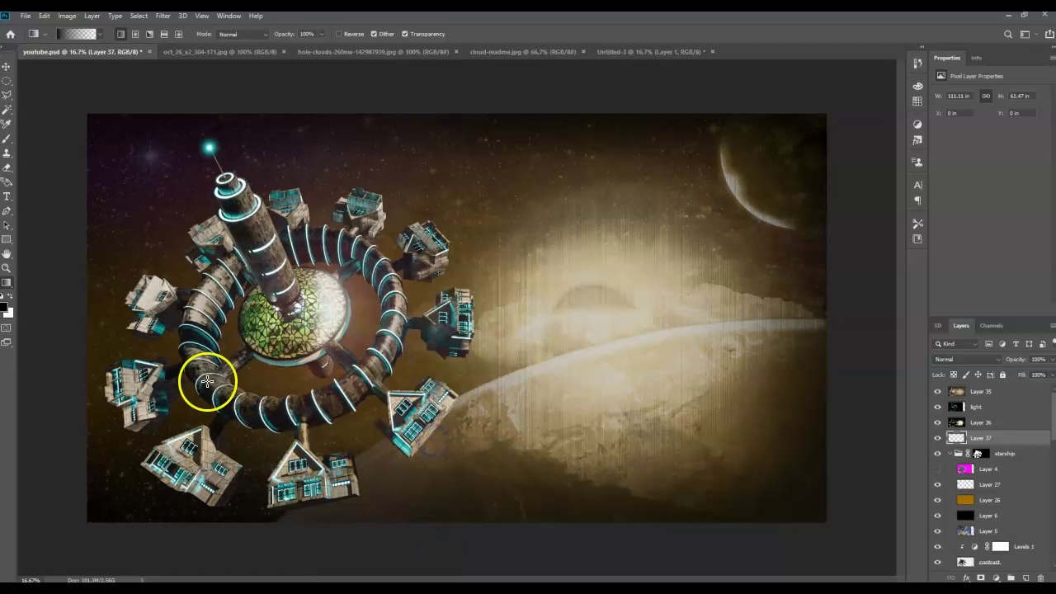
drag(89, 298, 206, 300)
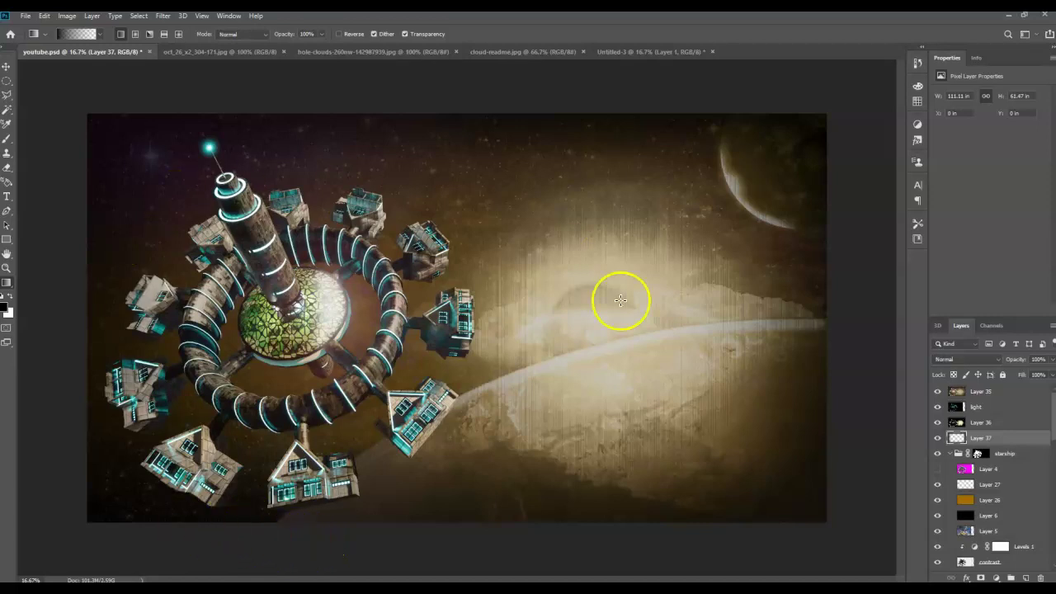
- Add a mask to the edge-gradient layer and fill an elliptical area around the two lowest houses with black at 100% opacity
click(6, 80)
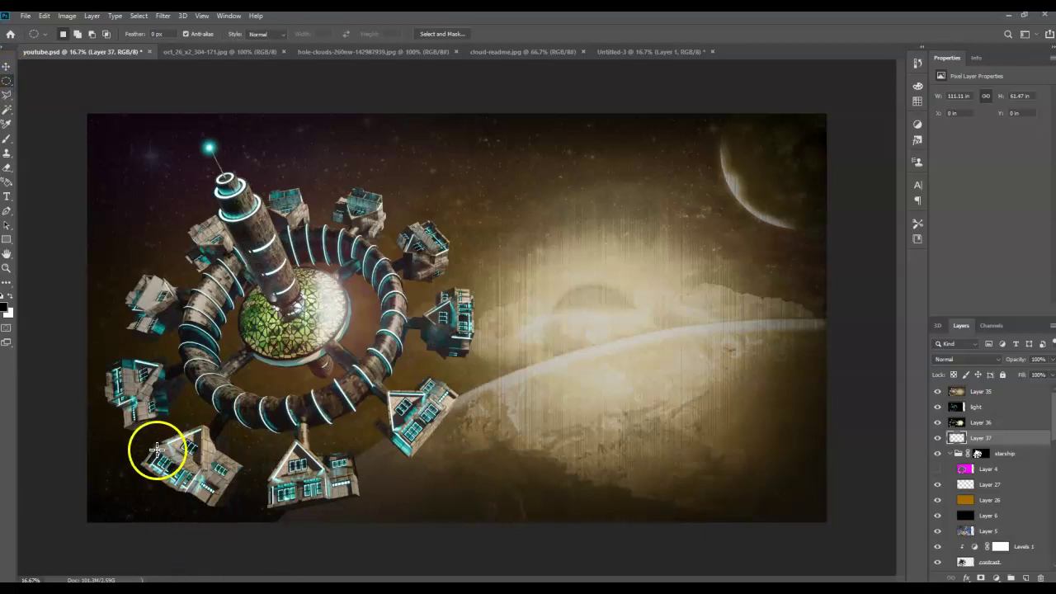
click(982, 577)
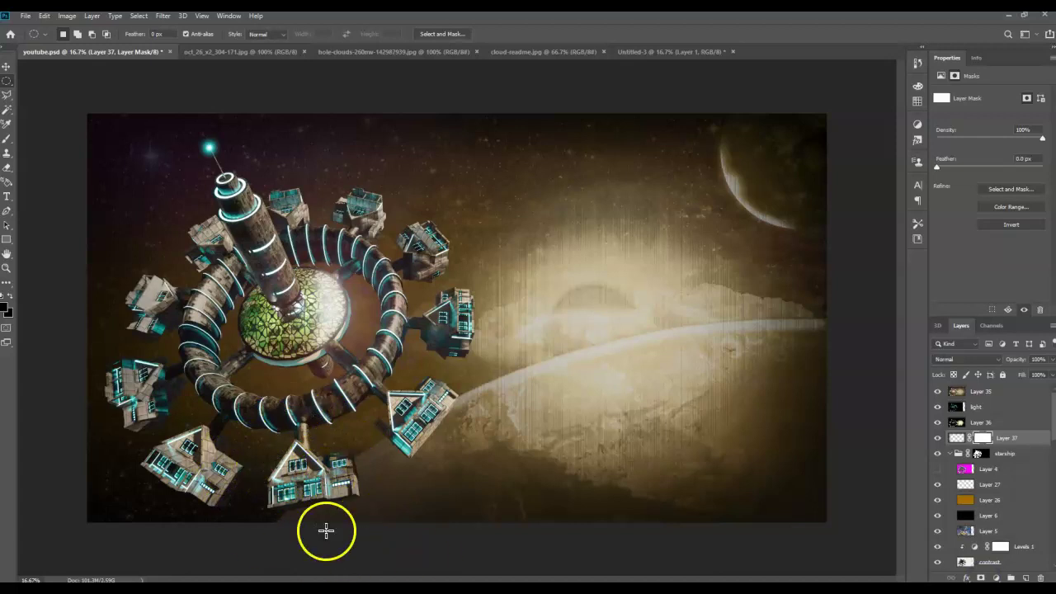
drag(177, 438, 363, 569)
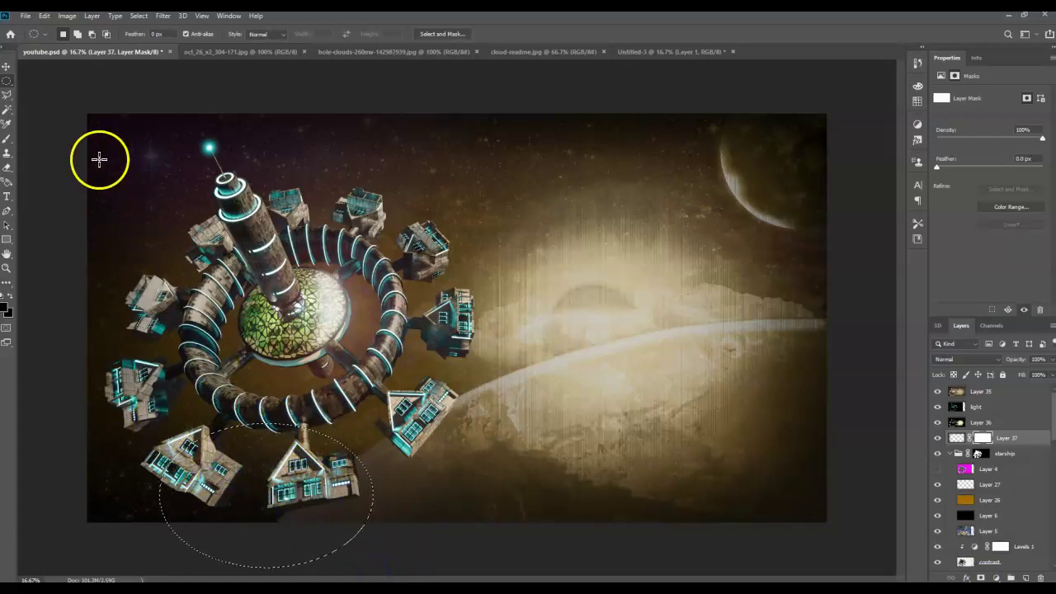
click(45, 15)
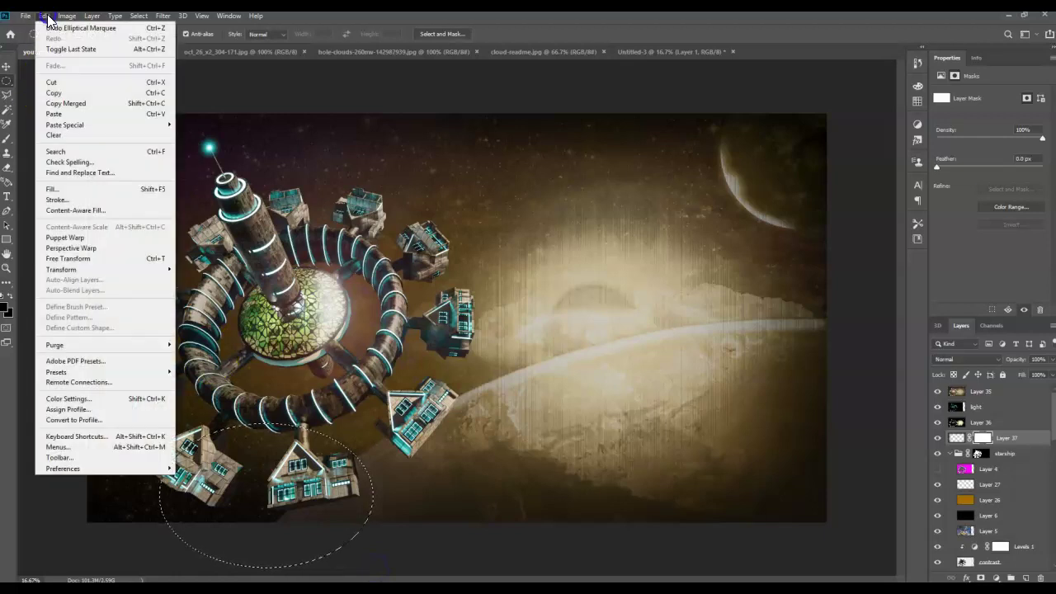
click(52, 189)
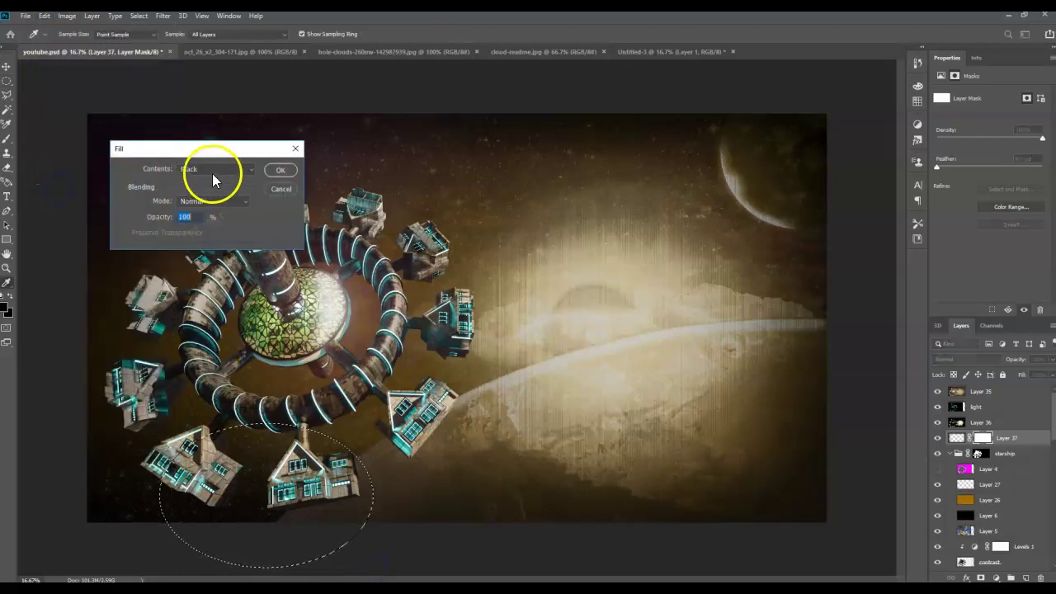
click(279, 170)
key(ctrl+d)
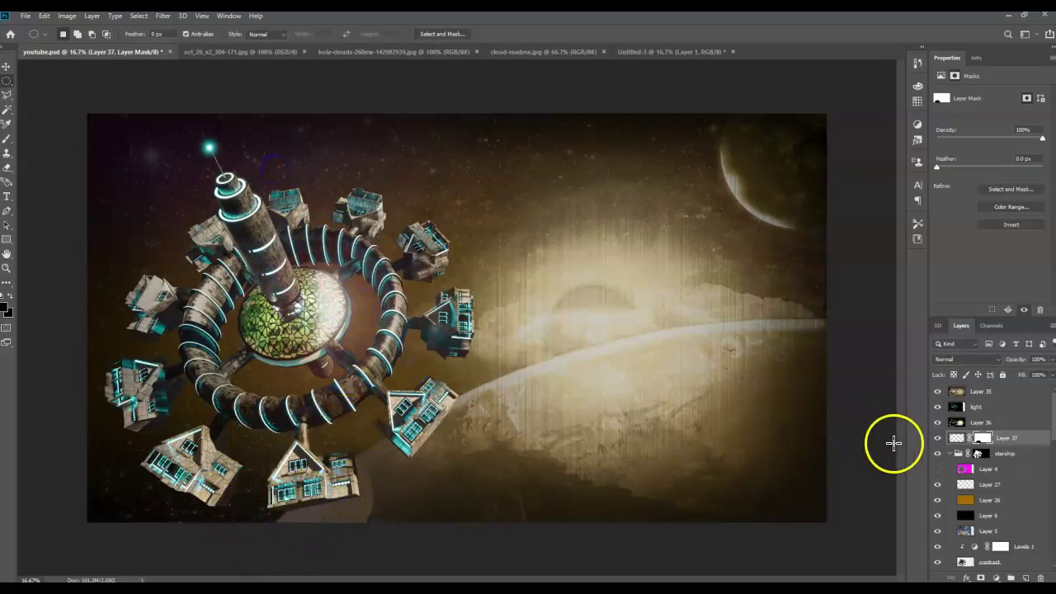
- Soften the edge-gradient layer's mask with a Gaussian Blur of 424.3 pixels radius
click(957, 438)
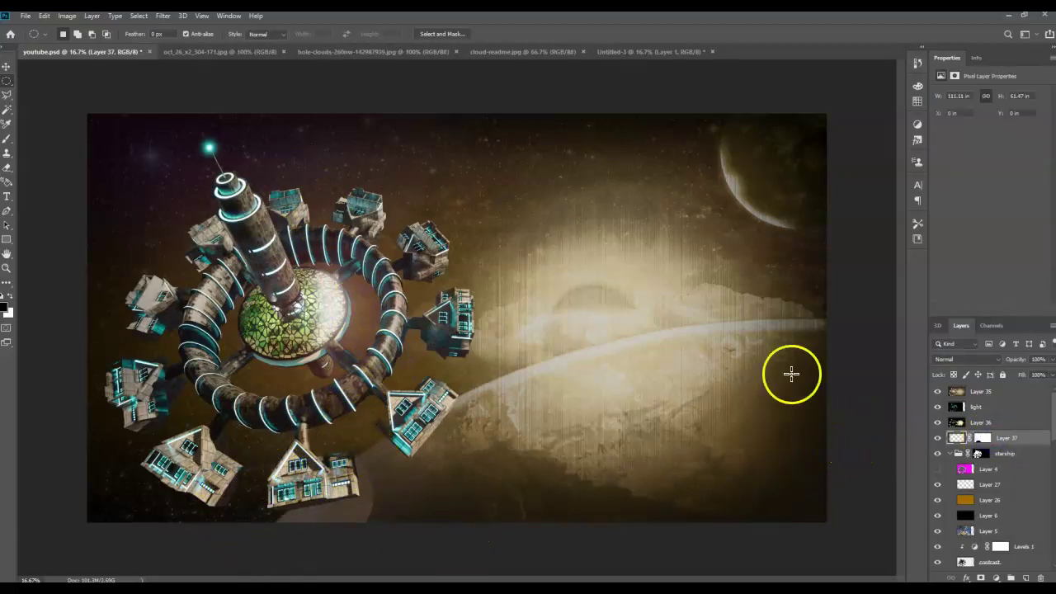
click(981, 439)
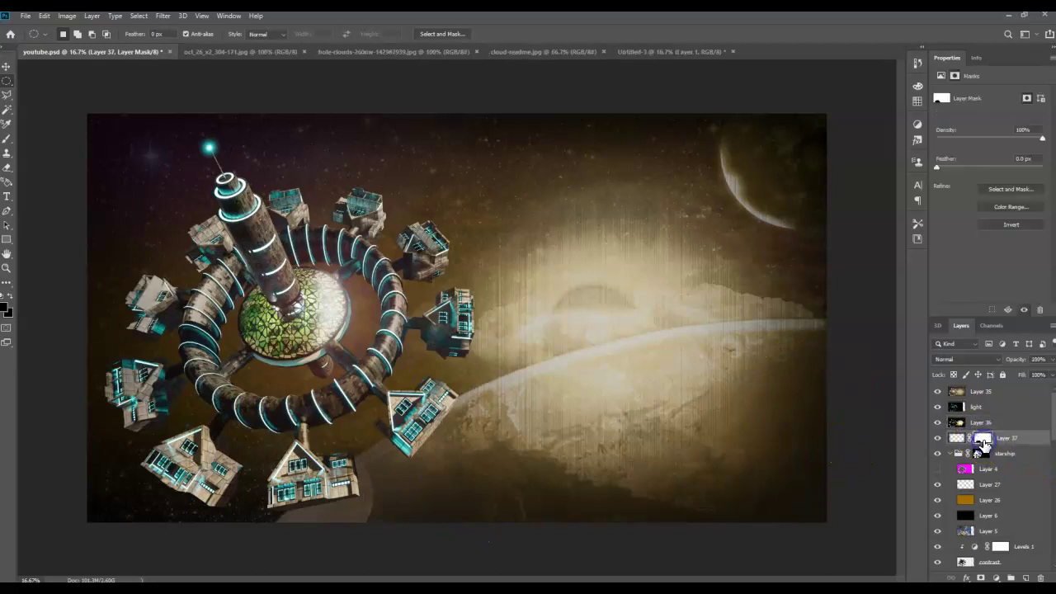
click(138, 18)
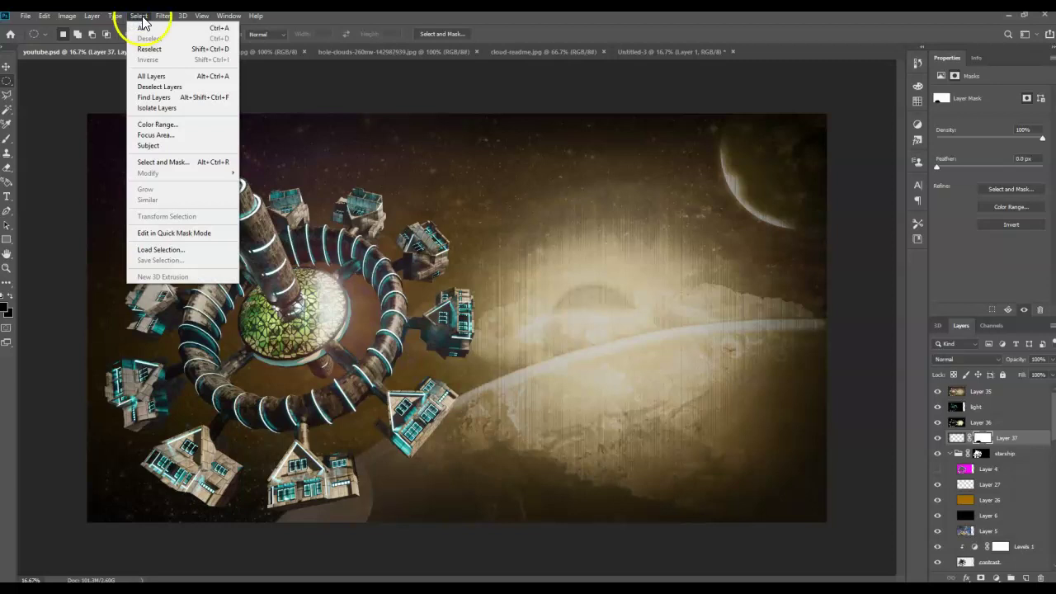
click(163, 16)
click(180, 141)
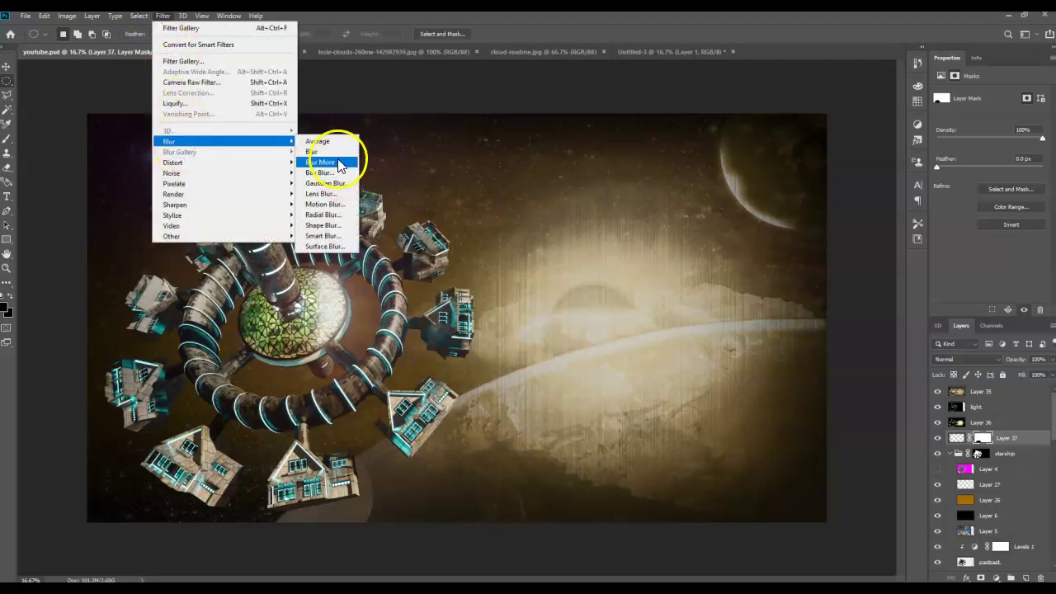
click(325, 183)
drag(924, 292, 963, 293)
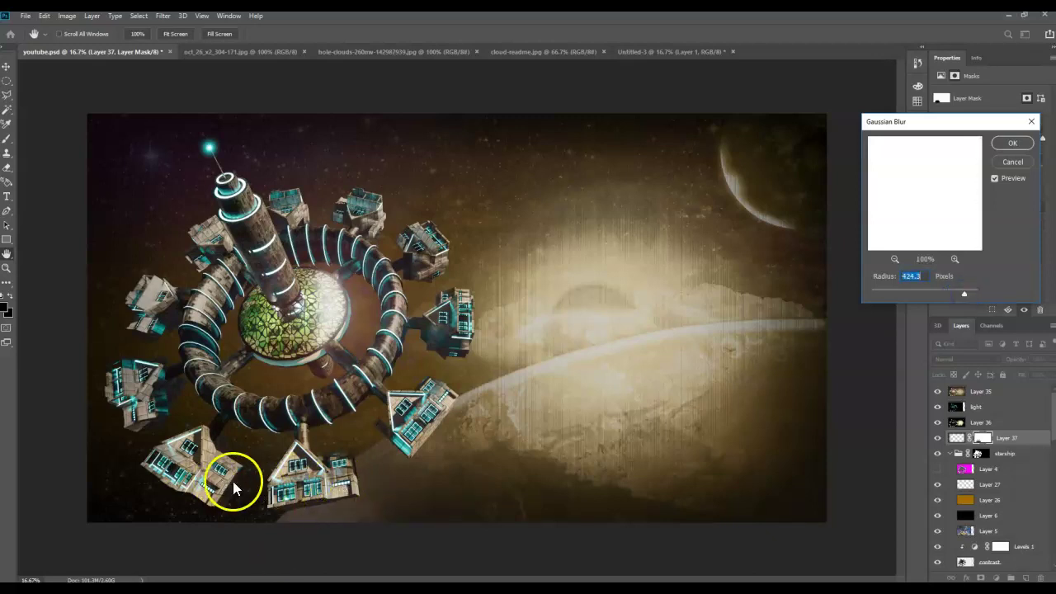
click(1019, 144)
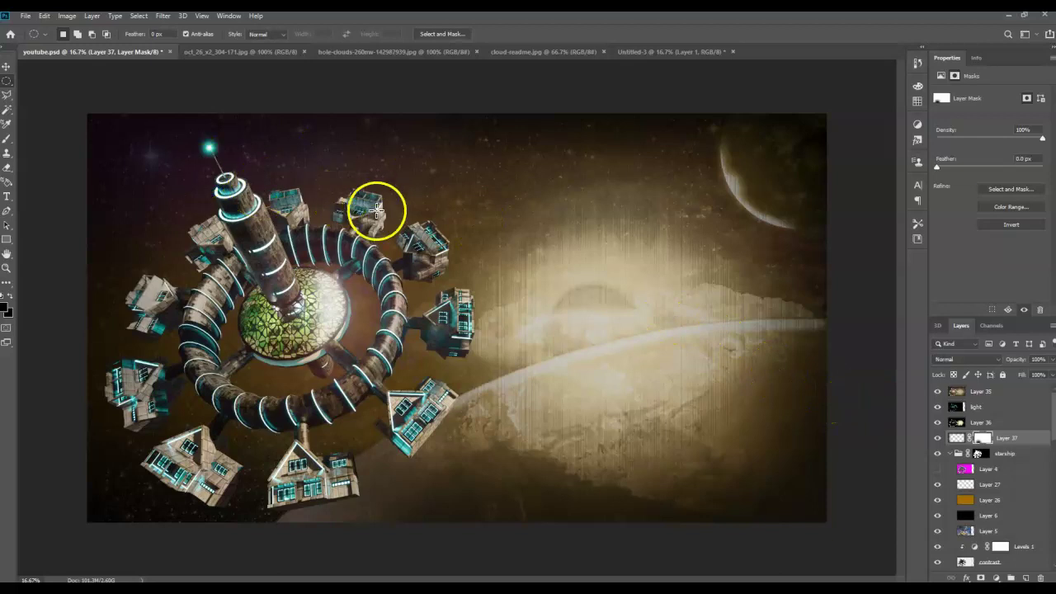
- Add a new layer above all others and clone out the bright star left of the tower's antenna with an enlarged Clone Stamp brush
click(997, 393)
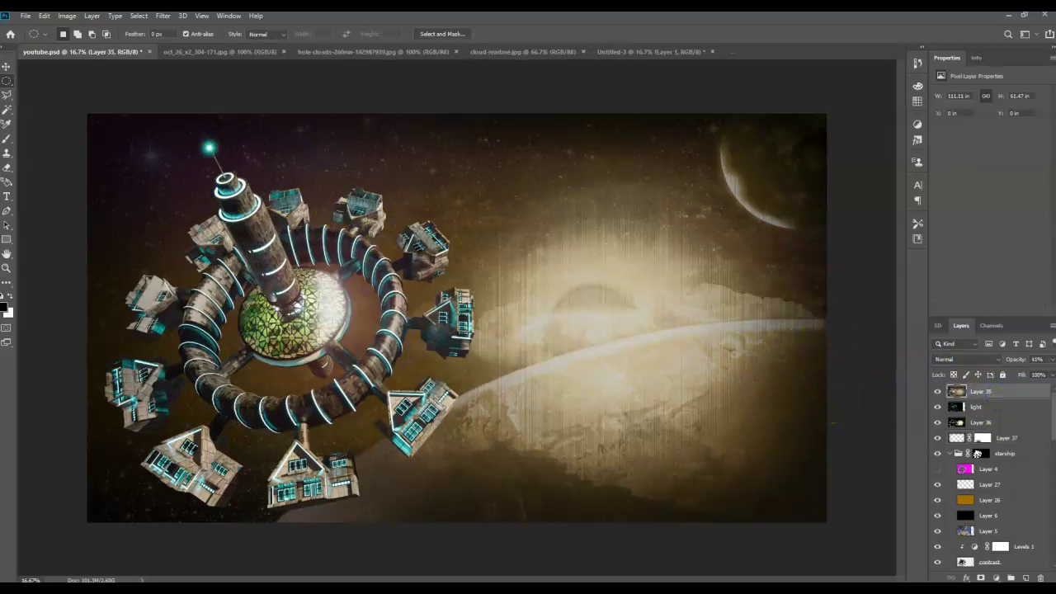
click(1025, 577)
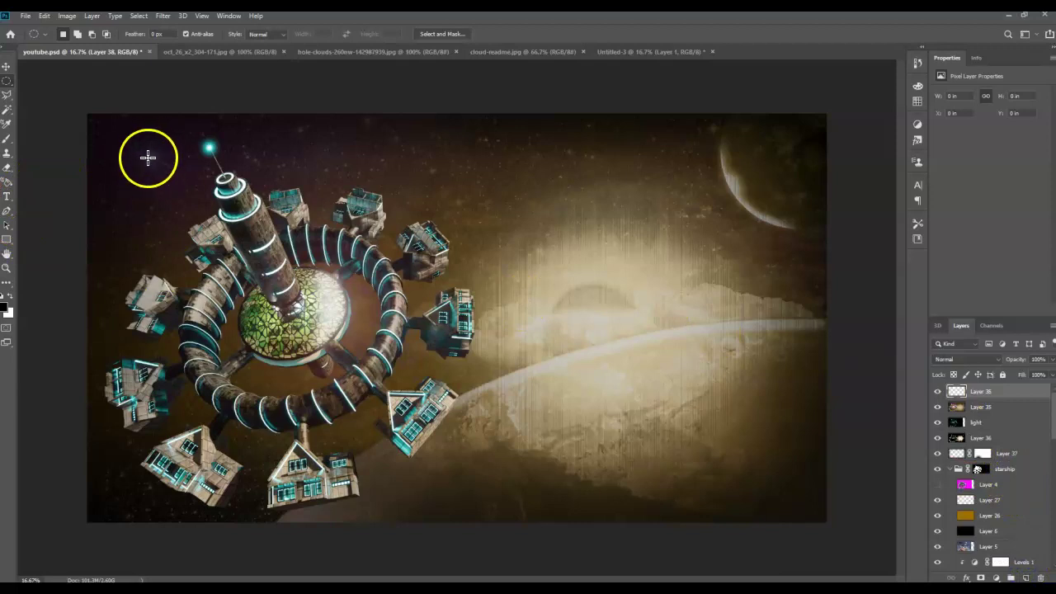
click(7, 283)
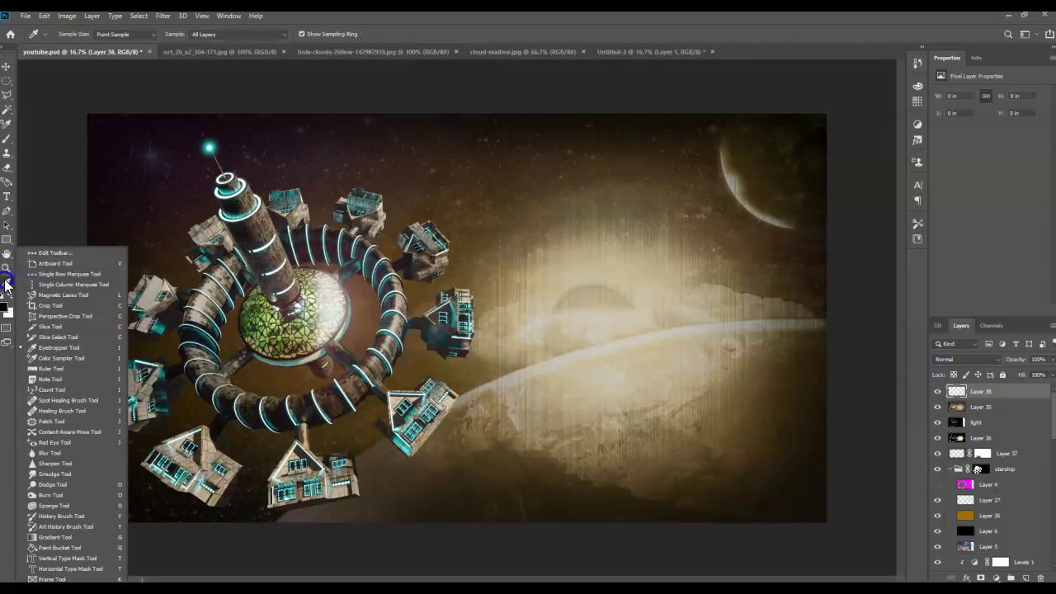
click(42, 316)
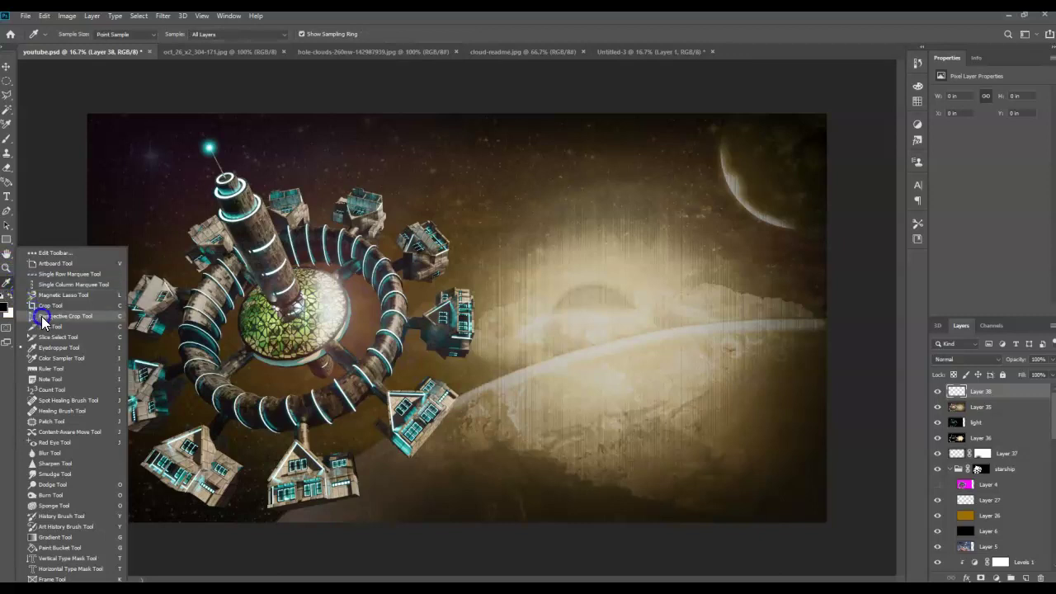
click(7, 154)
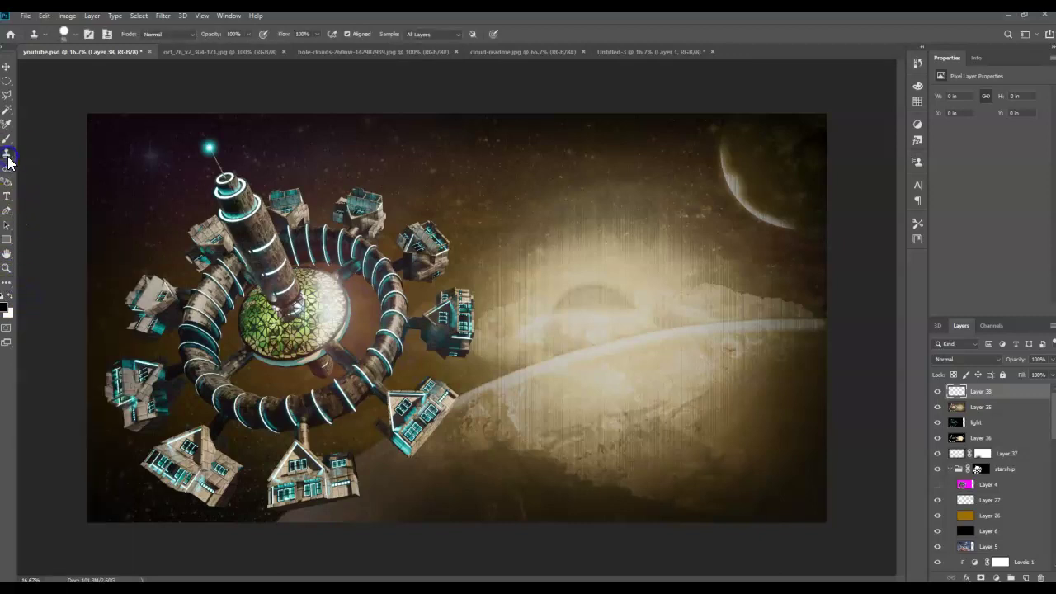
click(78, 37)
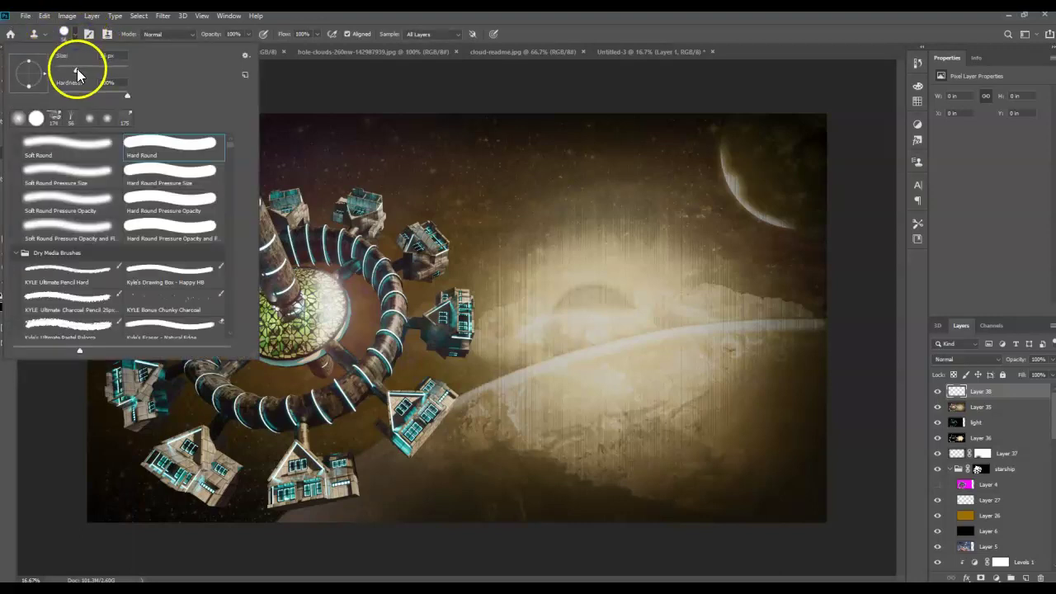
drag(91, 70, 93, 70)
click(273, 25)
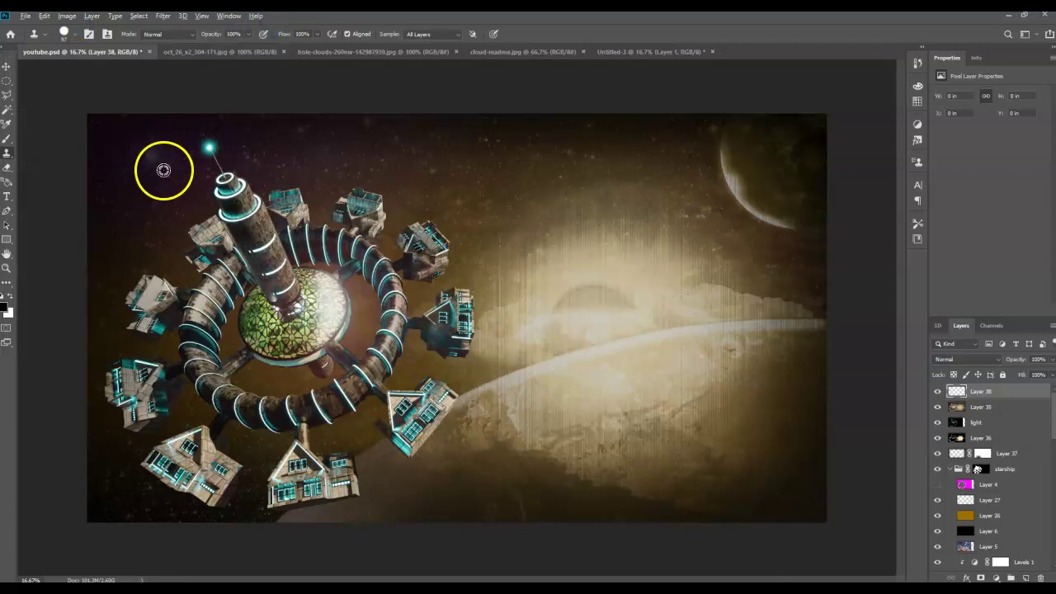
alt+click(167, 175)
mouse_move(160, 173)
mouse_down()
mouse_move(141, 158)
mouse_move(151, 148)
mouse_move(160, 158)
mouse_move(157, 181)
mouse_move(162, 156)
mouse_move(148, 138)
mouse_up()
- Open the flattened image Starship SMall.jpg and examine the starship's ring, dome and houses in it
click(45, 358)
alt+click(352, 248)
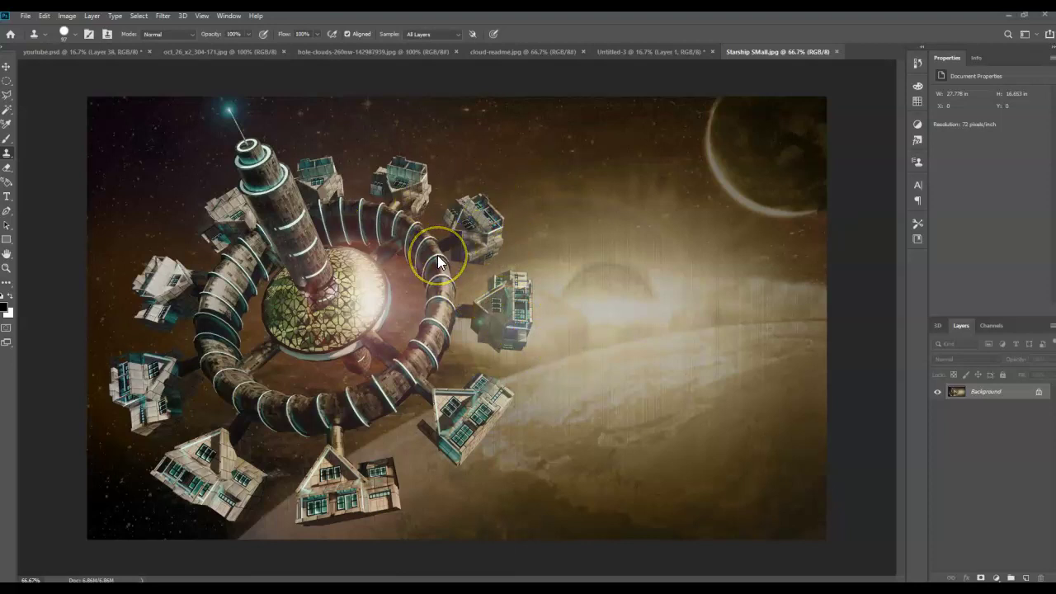
drag(513, 297, 521, 314)
click(510, 276)
click(456, 258)
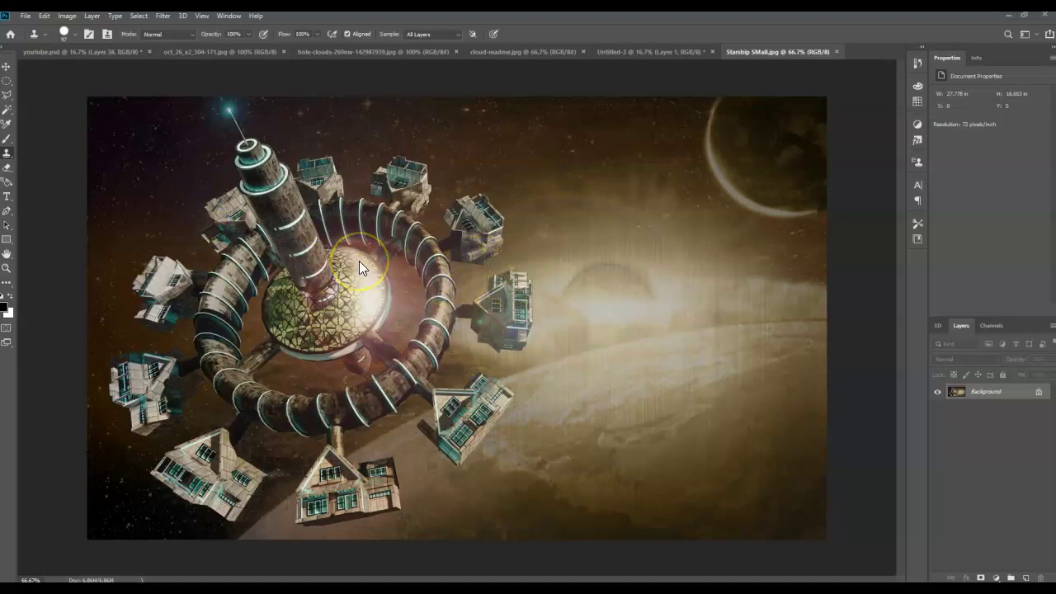